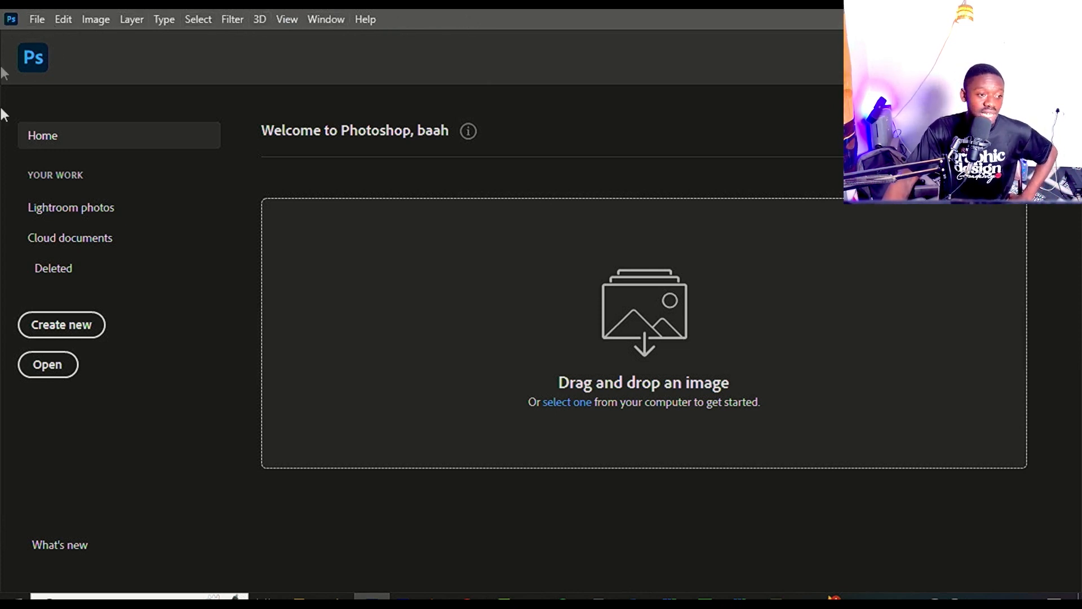
Create a new 4 x 5 inch RGB document at 300 pixels/inch with a white background and show the Layers panel
click(75, 332)
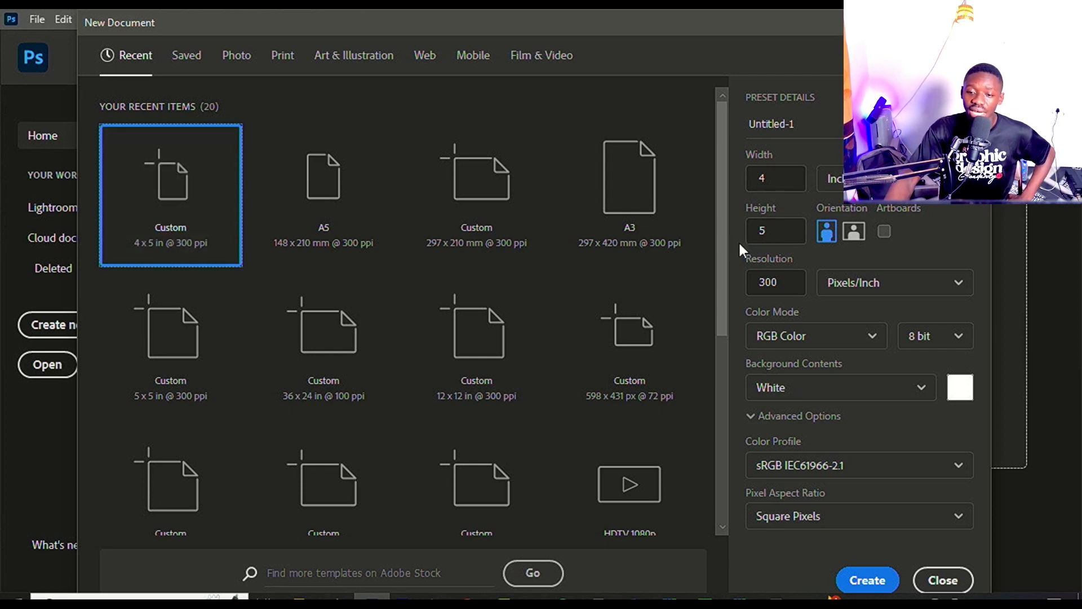
click(867, 579)
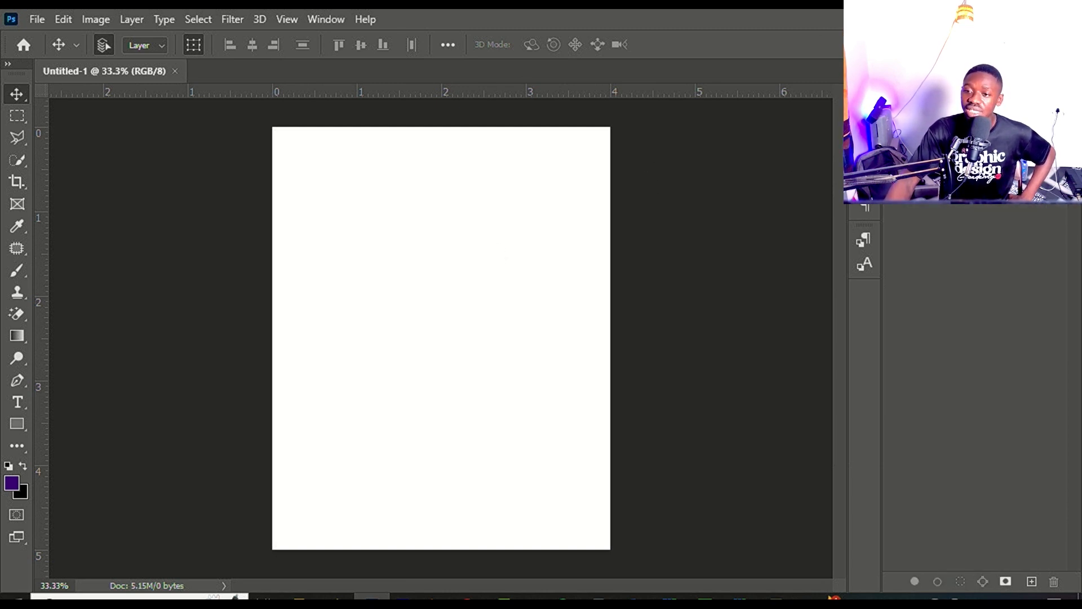
click(903, 122)
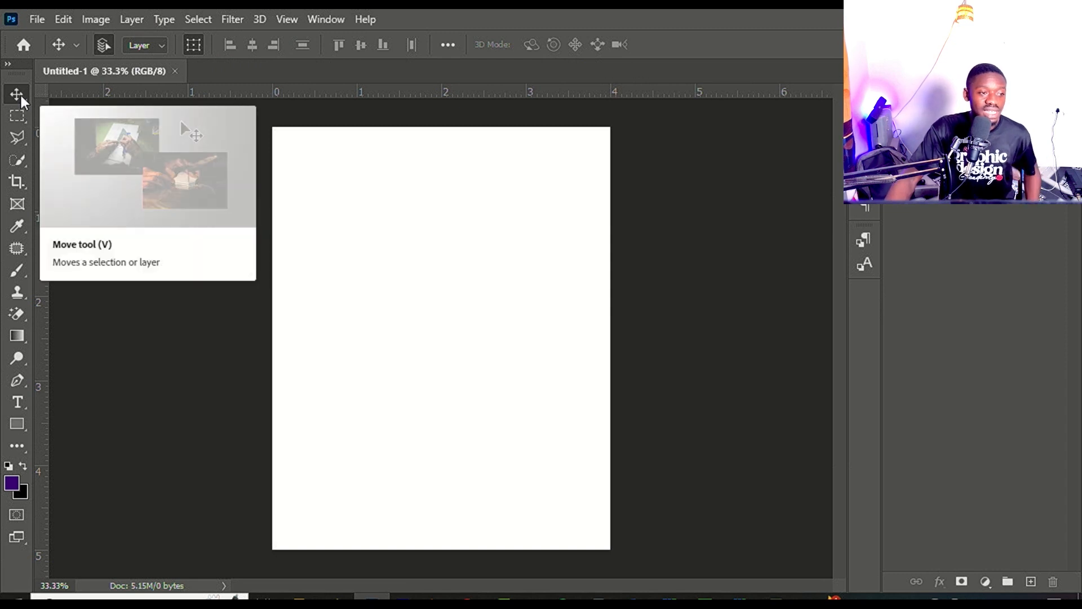
Draw a rectangle about 576 x 609 px near the middle of the canvas
click(17, 424)
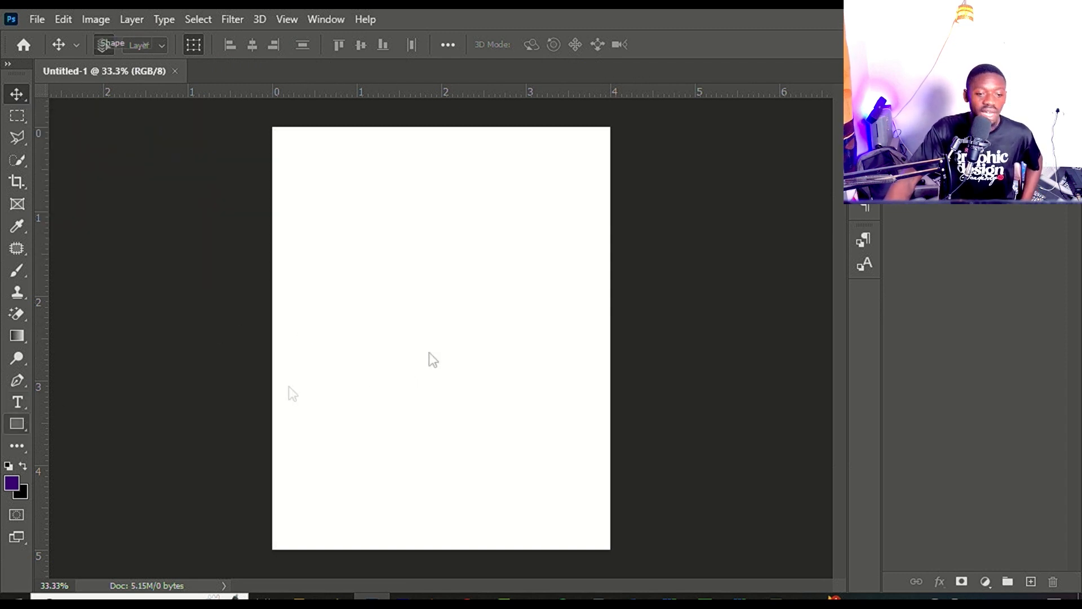
drag(355, 239, 518, 410)
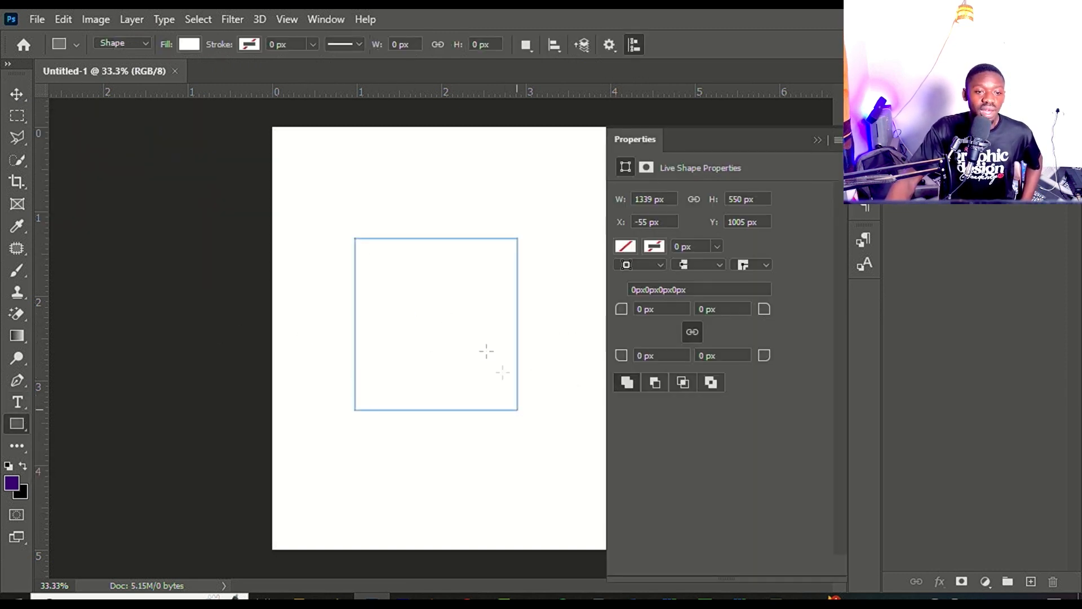
click(18, 96)
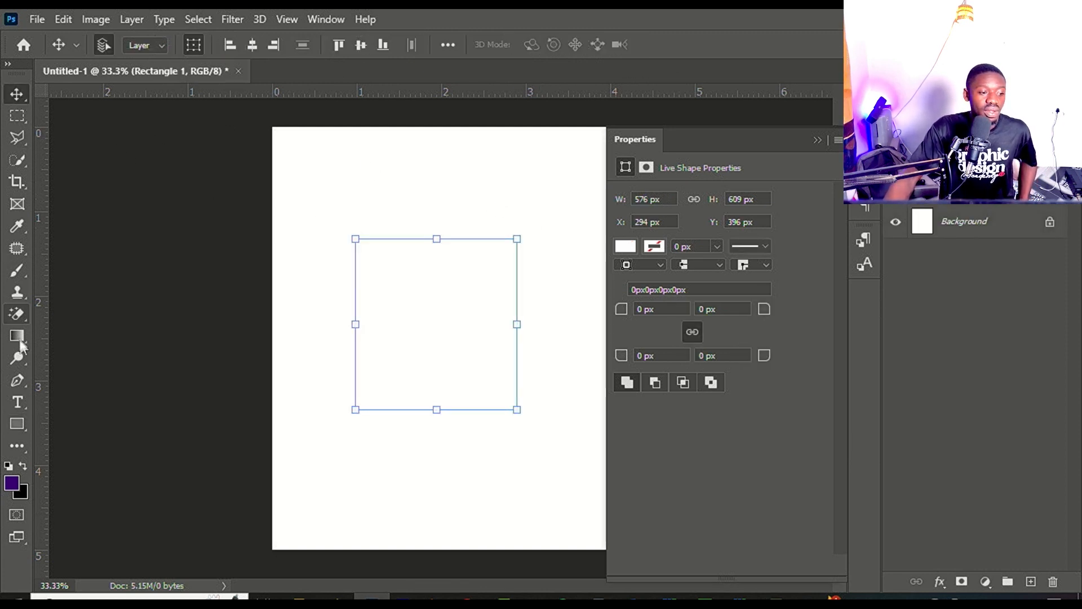
Fill the rectangle with red from the recently used colors
click(18, 424)
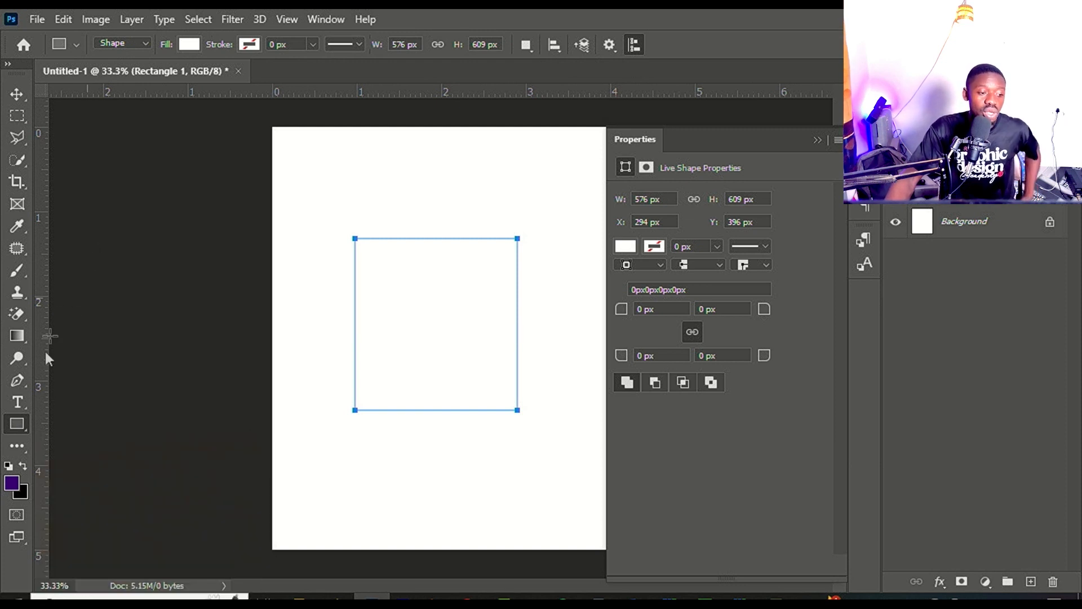
click(191, 44)
click(191, 44)
click(195, 42)
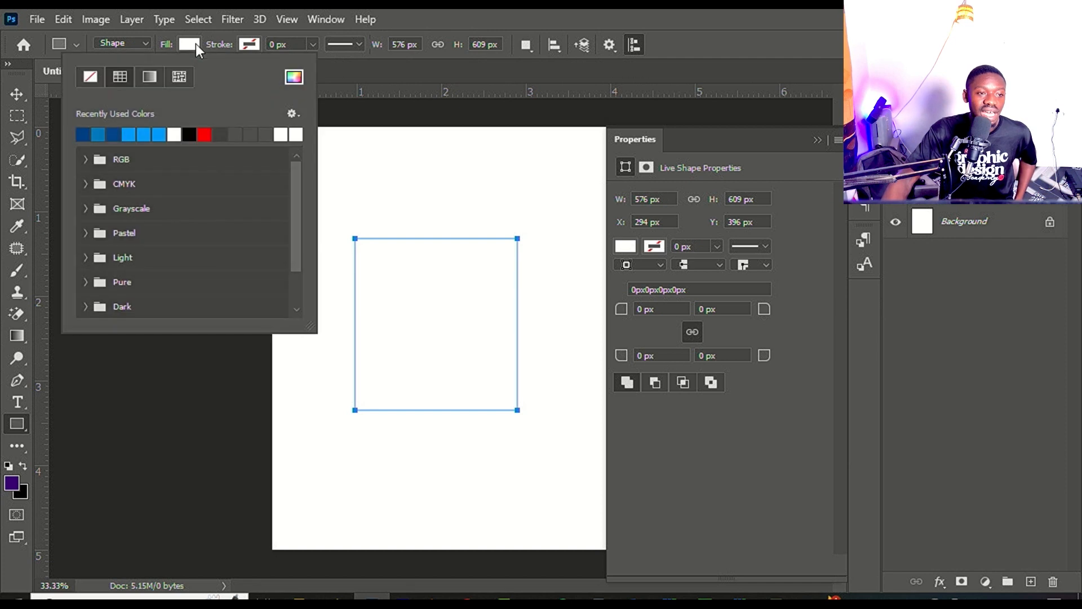
click(208, 134)
click(17, 94)
click(17, 94)
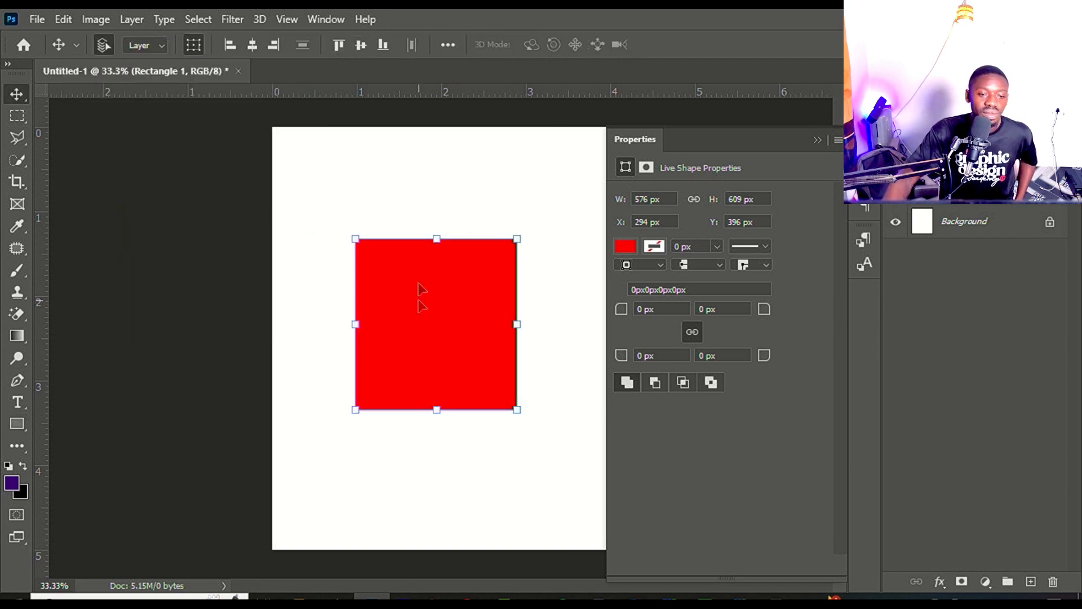
Set the red rectangle's stroke color to the bright blue 009cff
click(20, 428)
click(76, 424)
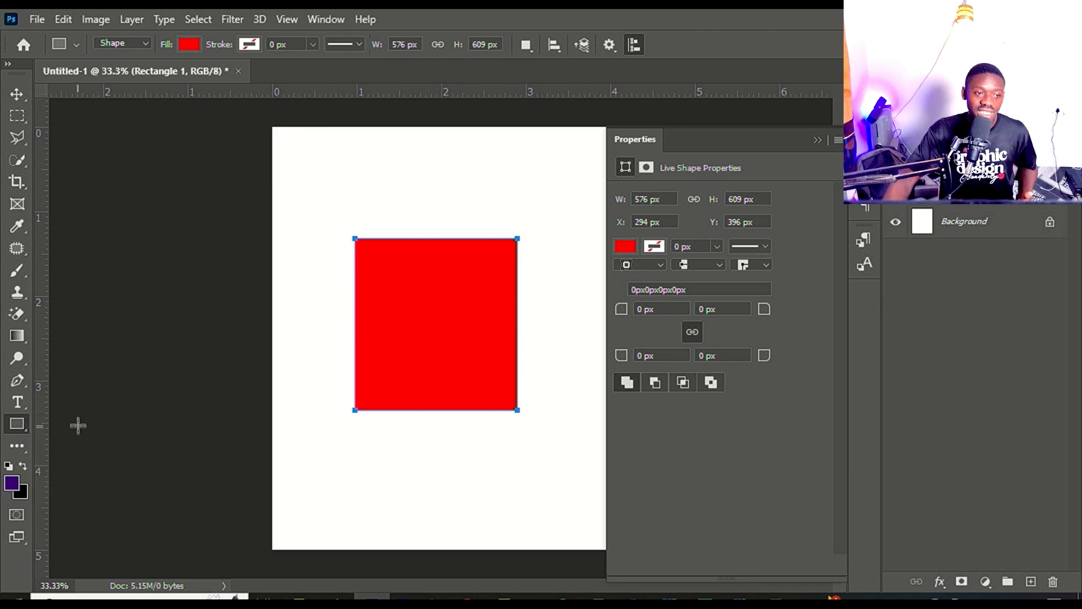
click(250, 44)
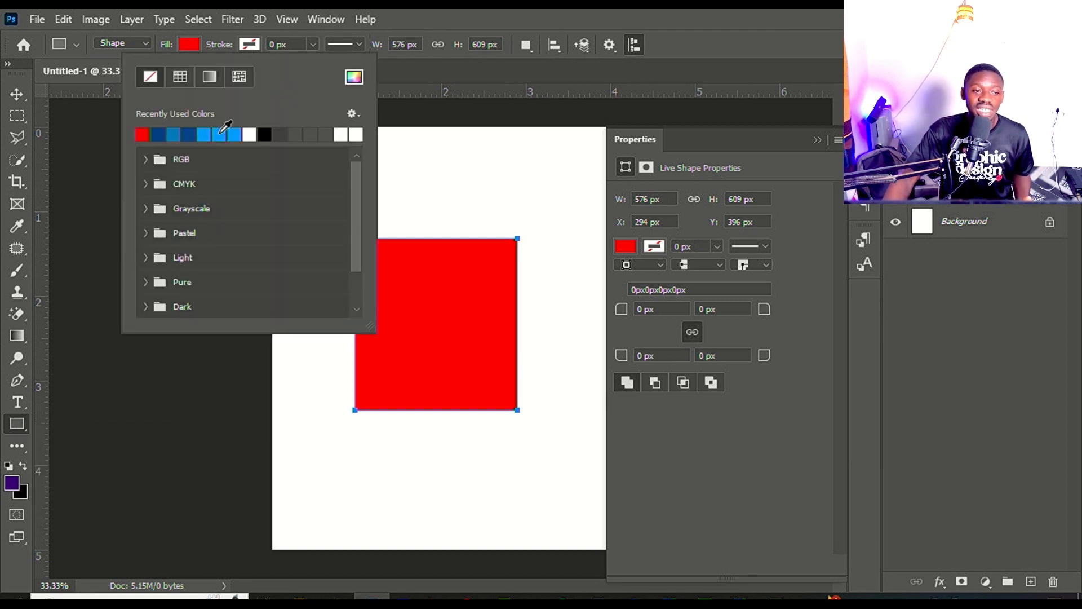
click(220, 133)
click(354, 77)
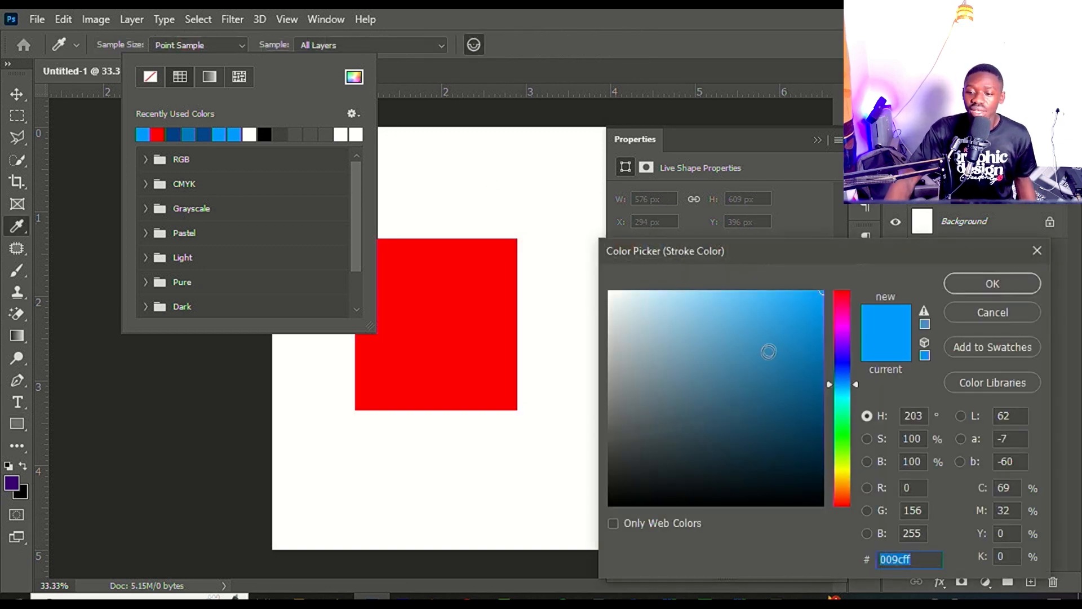
click(970, 282)
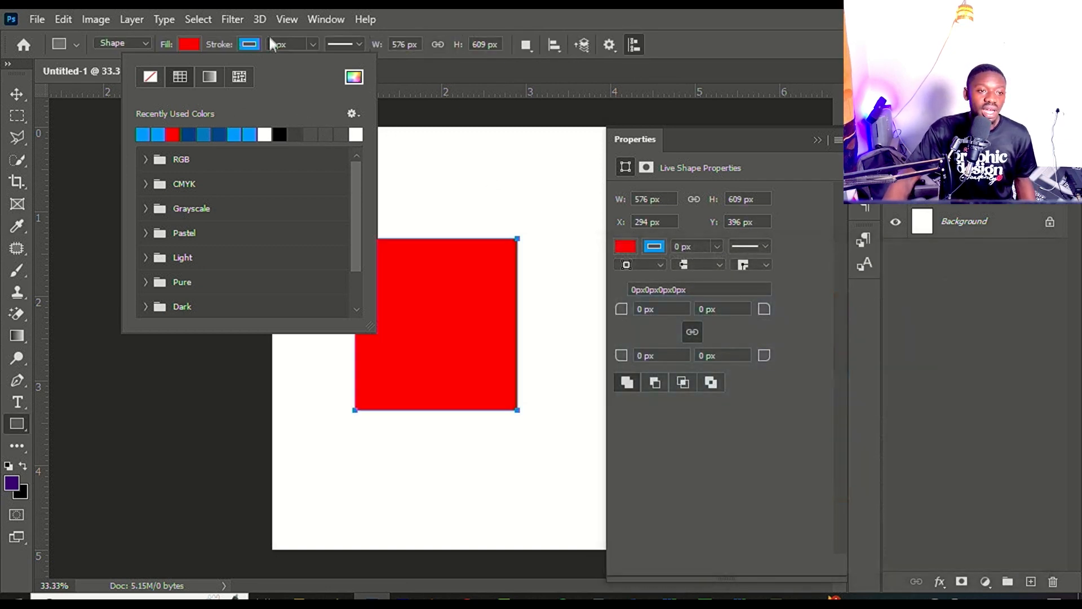
Set the rectangle's stroke width to 50 px
click(270, 44)
click(272, 43)
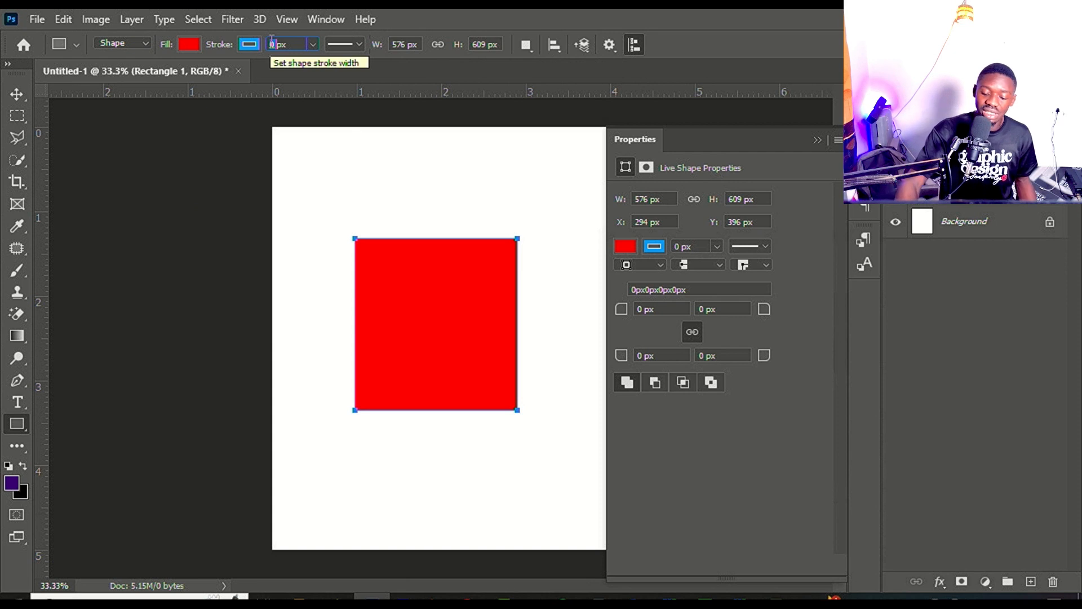
text(50)
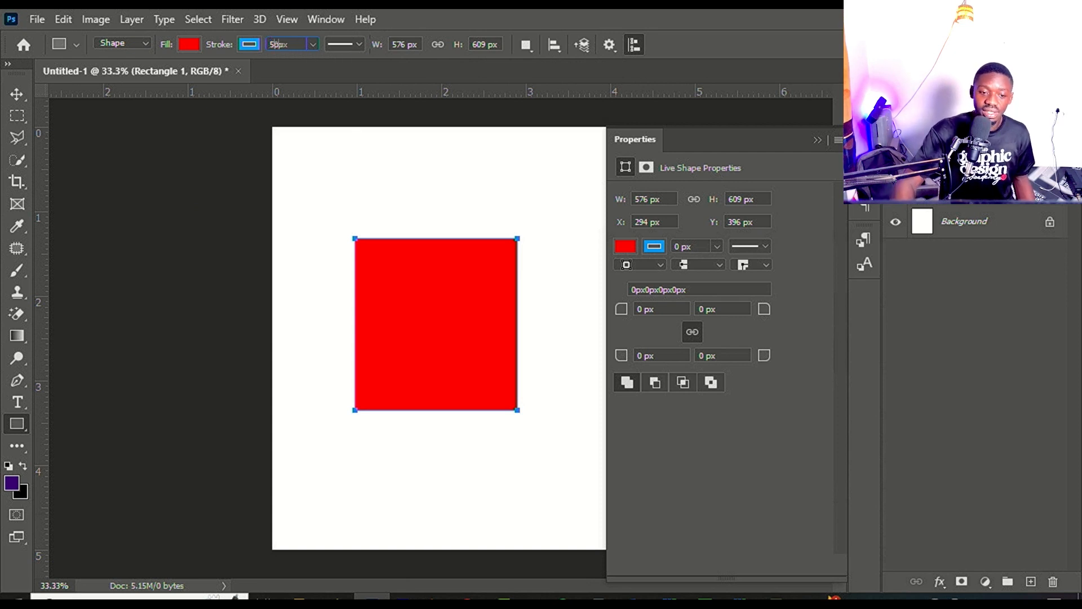
key(Return)
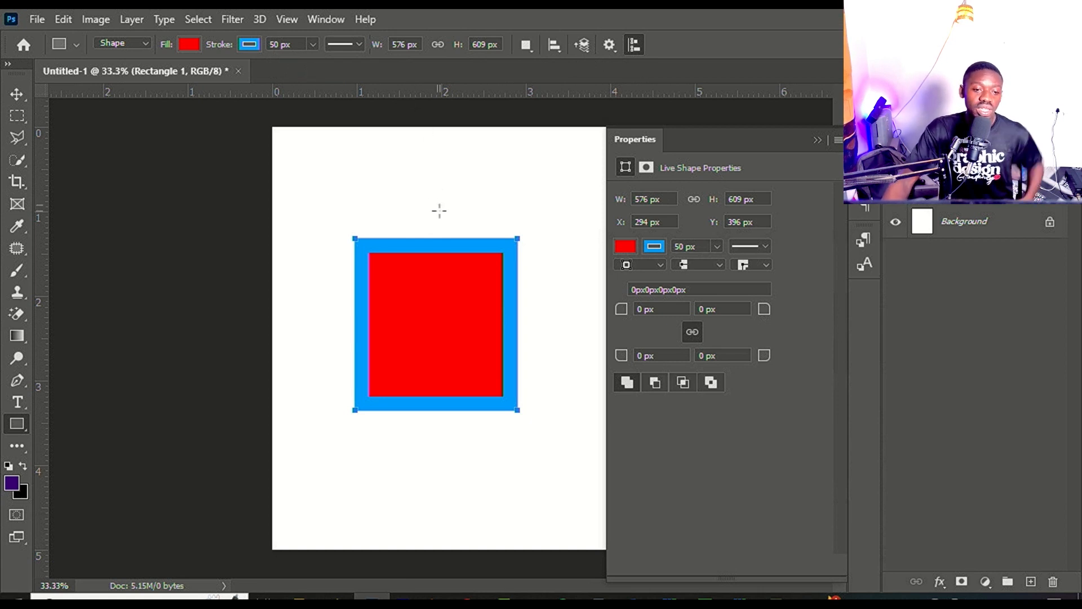
Try the dashed and dotted stroke types on the rectangle and set the stroke back to a solid line
click(359, 44)
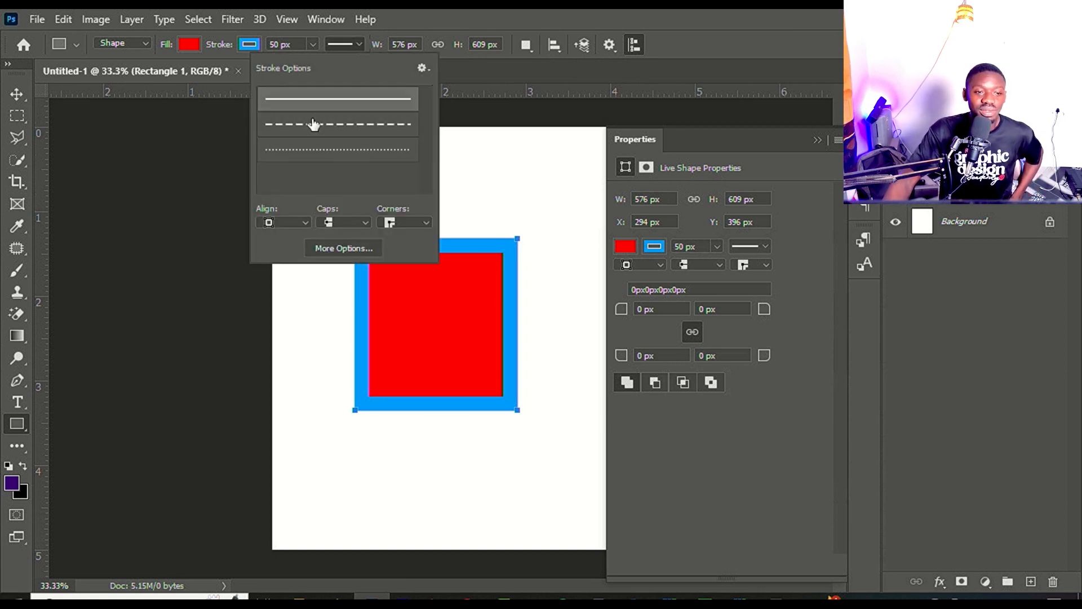
click(314, 123)
click(340, 151)
click(376, 103)
click(363, 44)
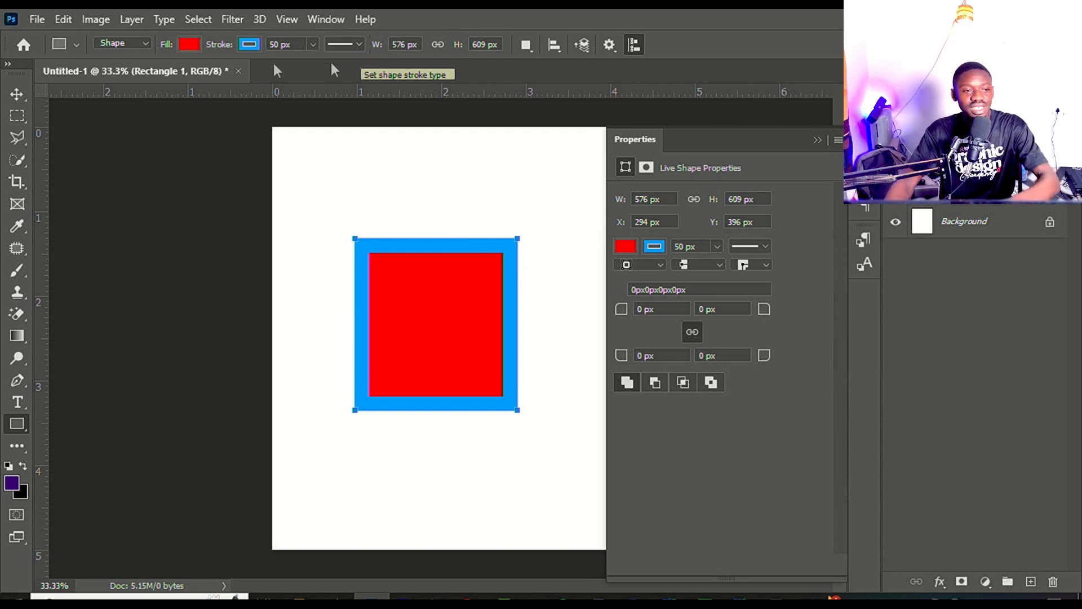
Delete the rectangle from the canvas and collapse the Properties panel
click(23, 93)
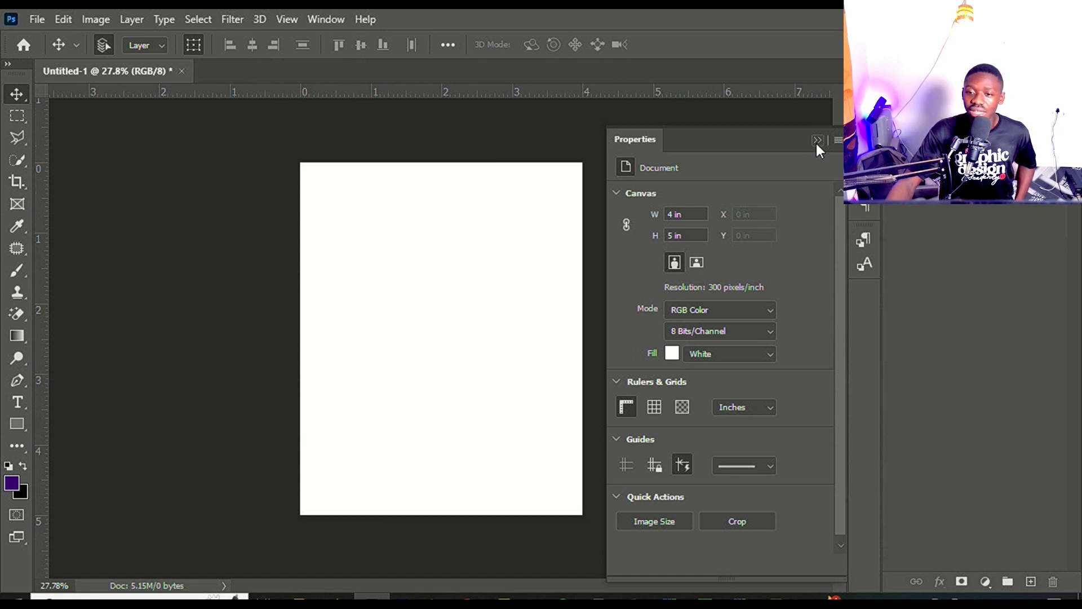
click(817, 141)
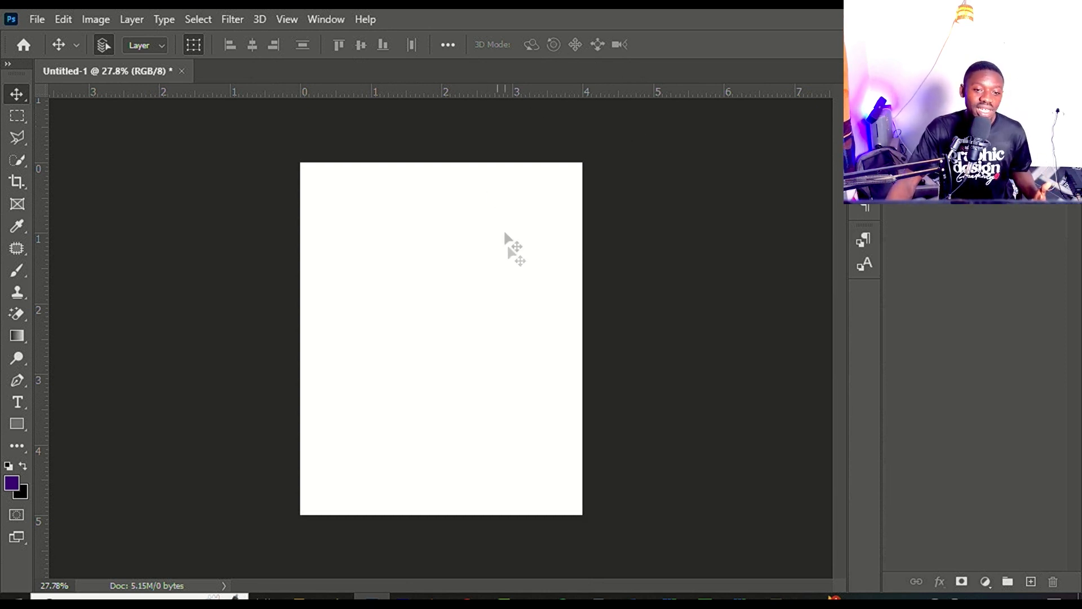
scroll(513, 272, up, 1)
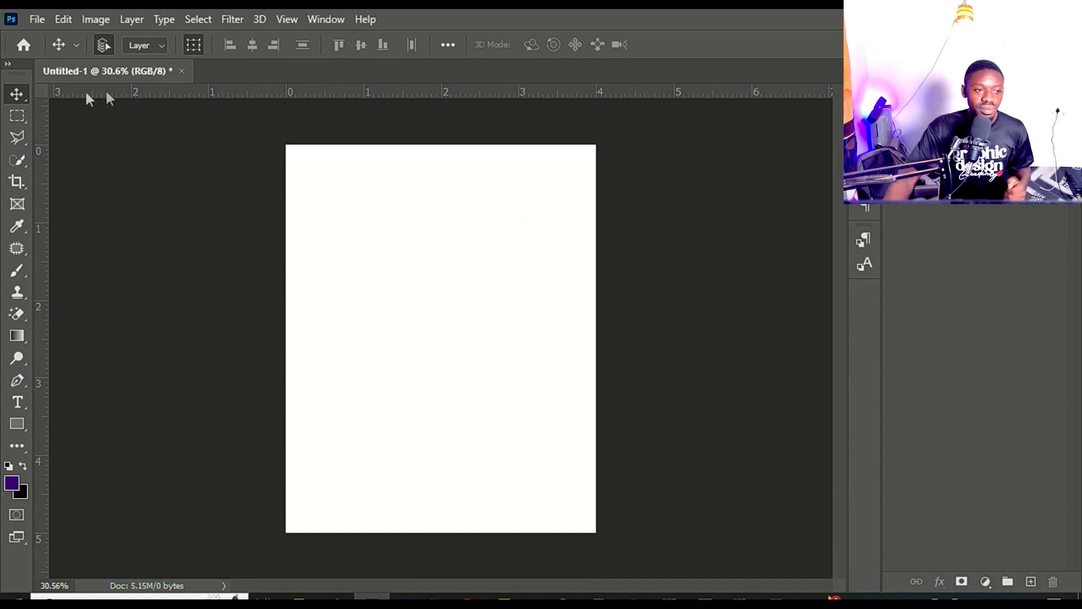
Close the untitled document without saving it
click(182, 71)
click(535, 242)
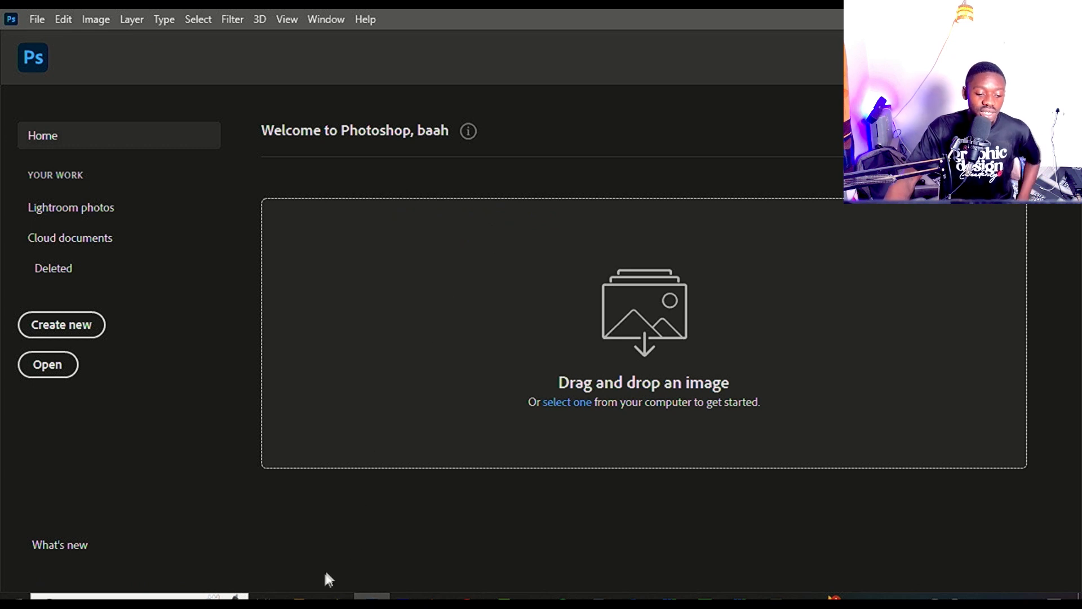
Switch to File Explorer and open b0a6c0d7bdc9e3012d6d2eddd269d5bb.jpg from the 0000 GDA folder as a Photoshop document
click(299, 595)
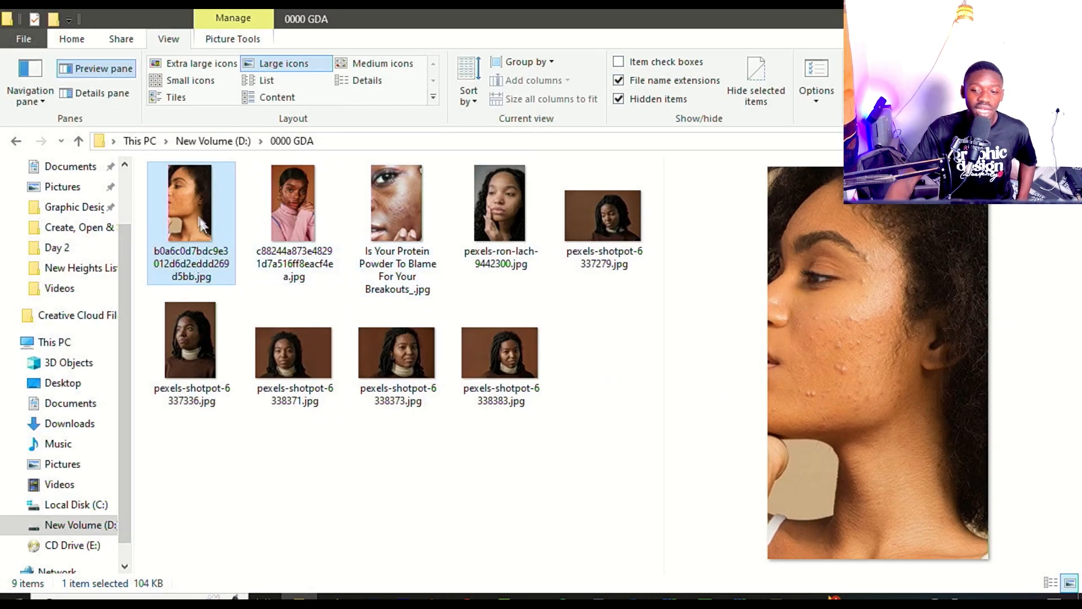
drag(201, 222, 497, 30)
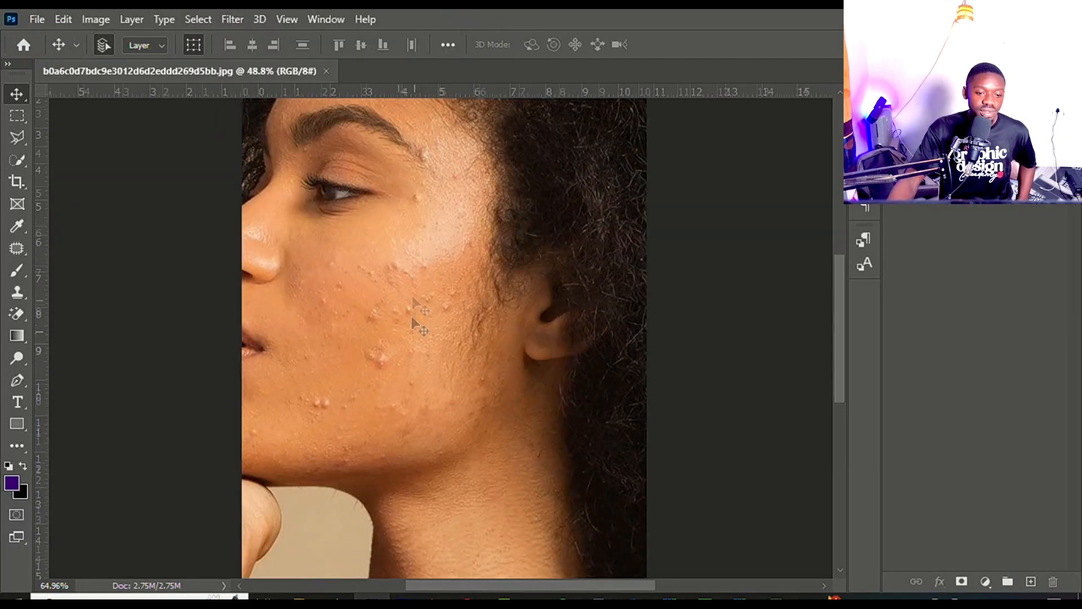
scroll(405, 215, up, 5)
scroll(442, 195, down, 5)
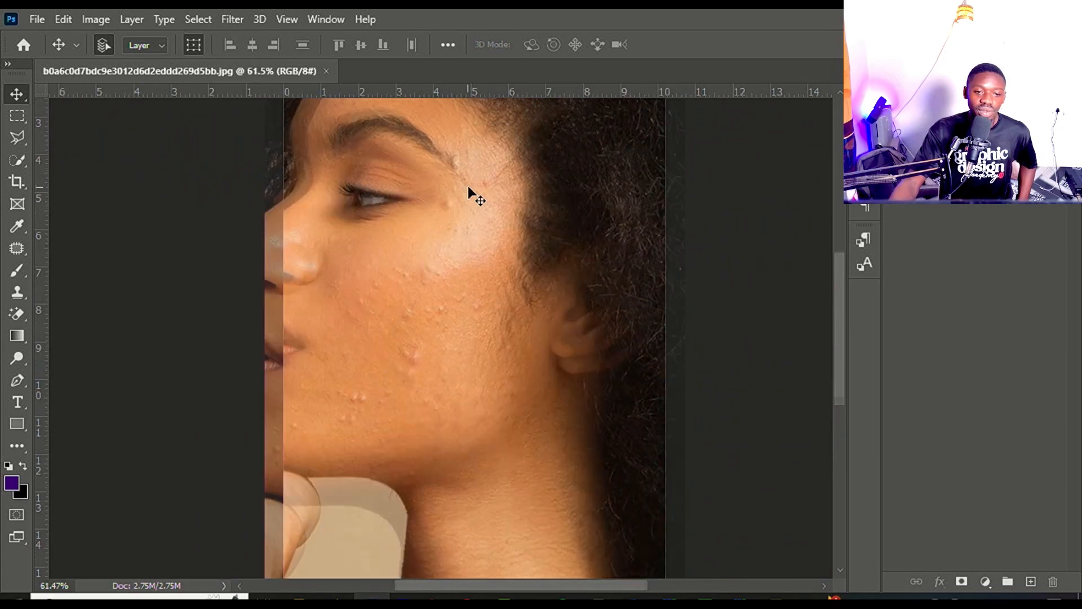
scroll(451, 194, down, 1)
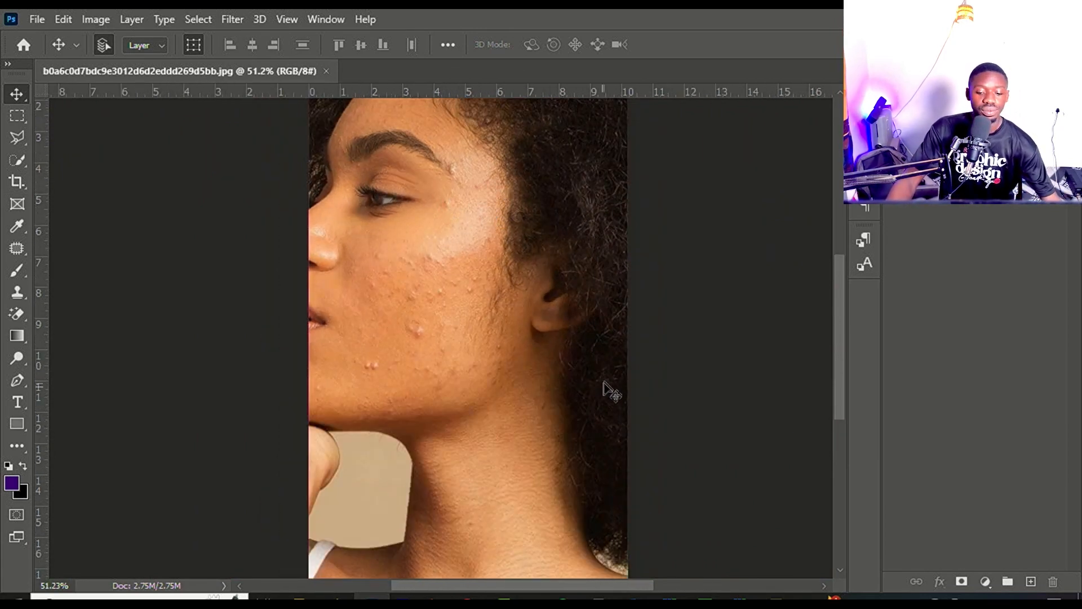
scroll(451, 220, up, 4)
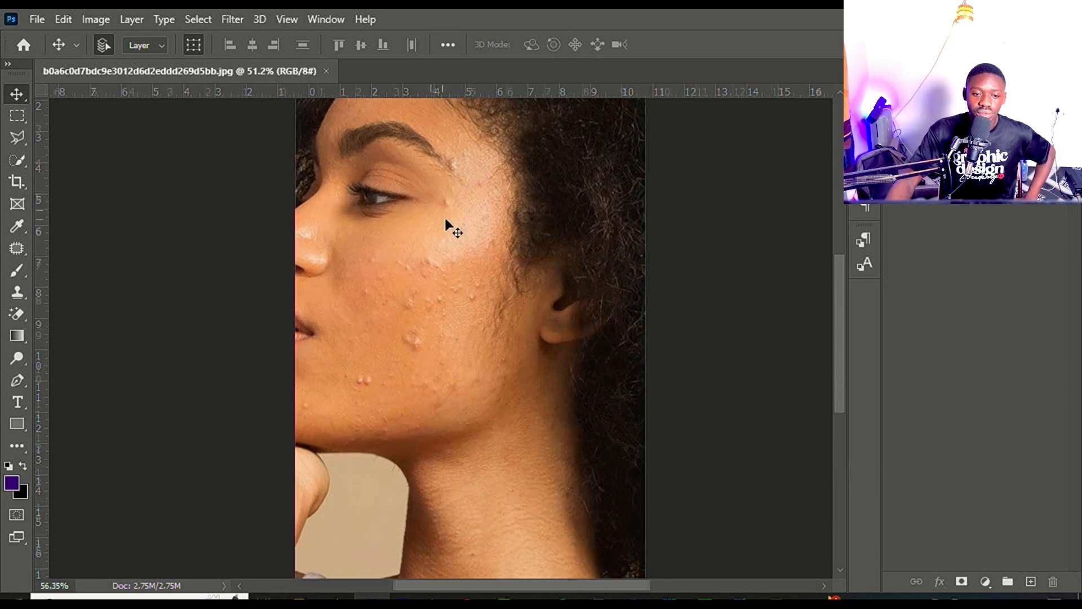
scroll(463, 157, down, 2)
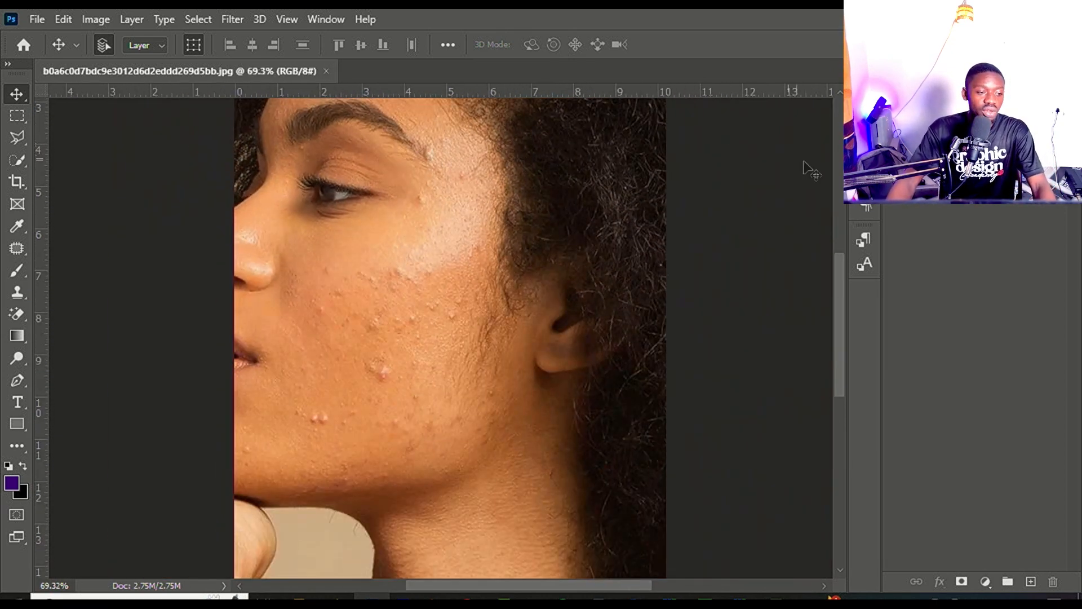
Duplicate the portrait's Background layer onto a new layer above it
drag(993, 244, 1032, 574)
key(ctrl+z)
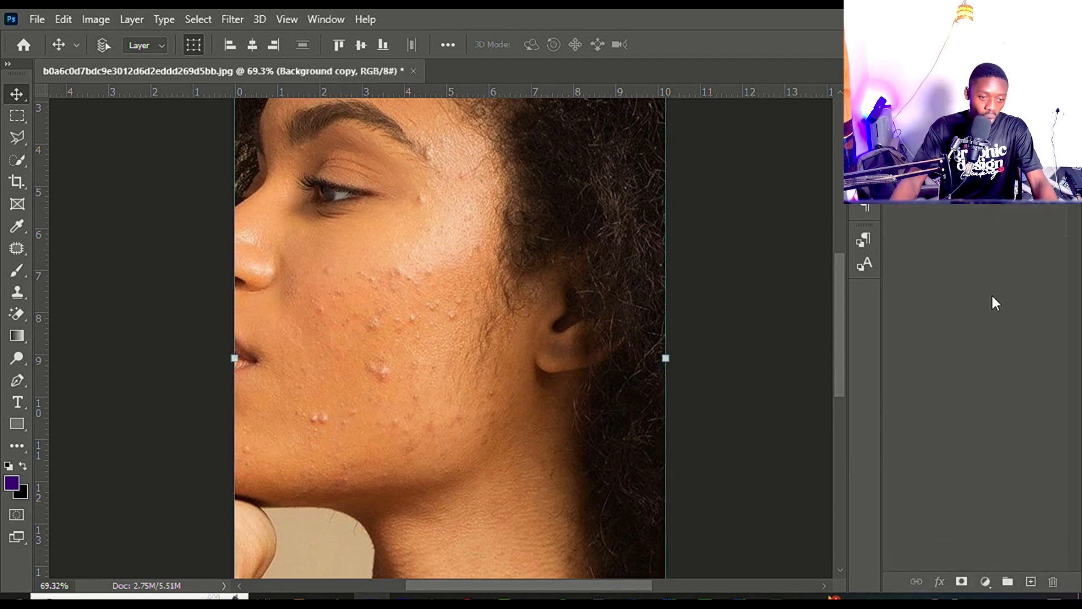
key(ctrl+j)
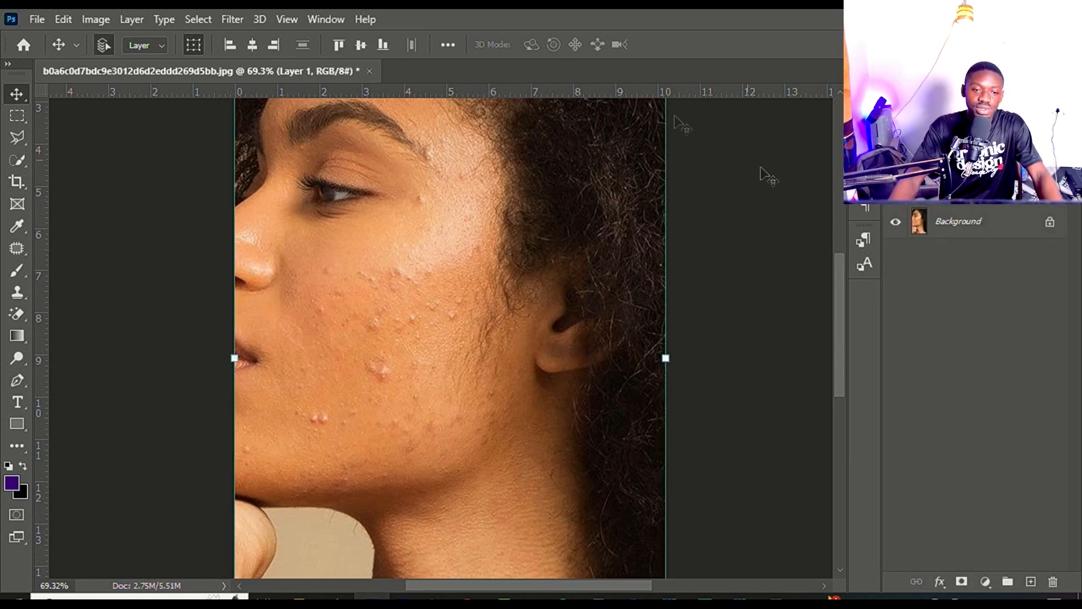
Select the Spot Healing Brush Tool for retouching the blemishes on the woman's cheek
scroll(294, 188, up, 1)
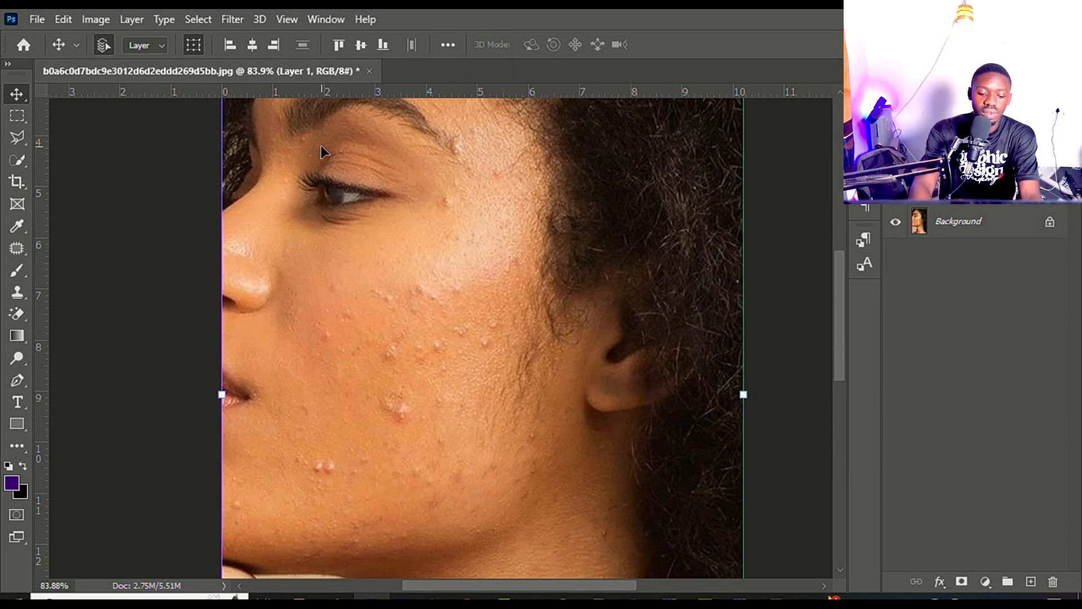
scroll(386, 101, up, 3)
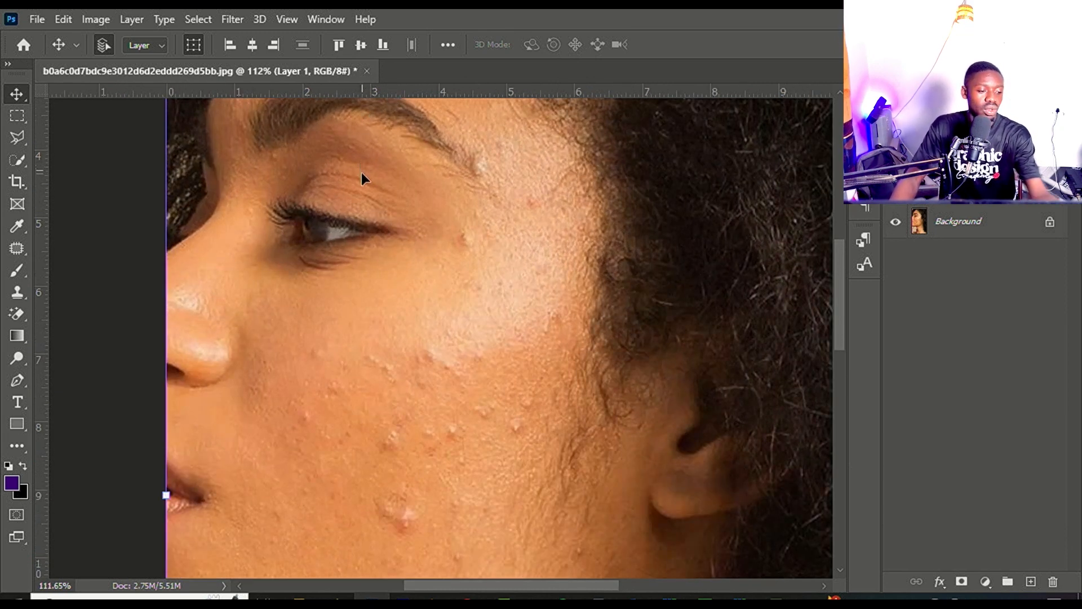
right_click(16, 249)
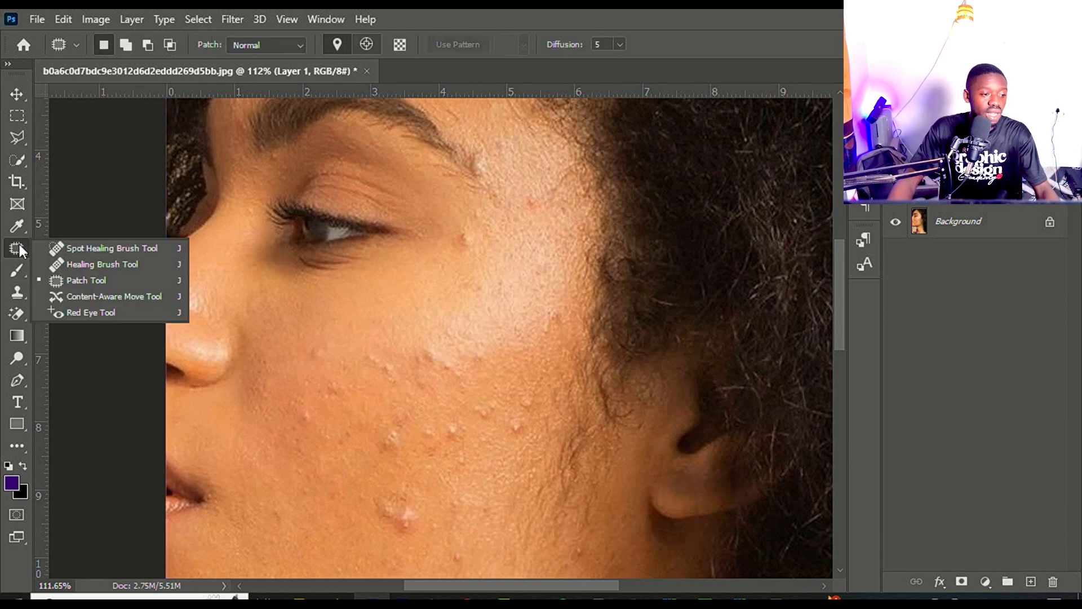
click(92, 247)
scroll(321, 409, up, 4)
scroll(322, 318, down, 3)
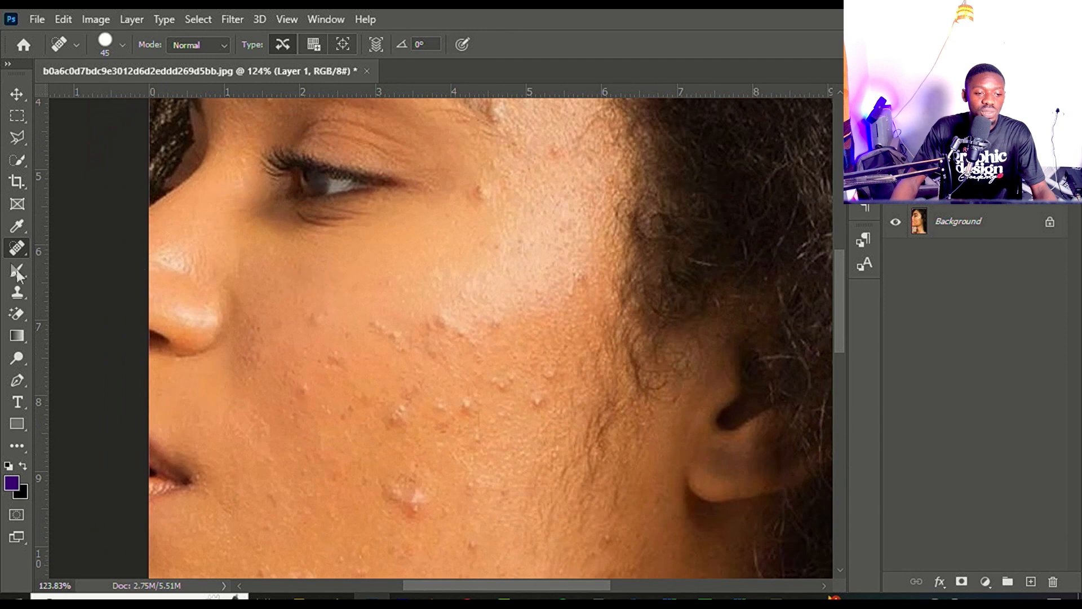
Heal the pimples on the lower cheek beside the mouth with the Spot Healing Brush Tool
right_click(14, 245)
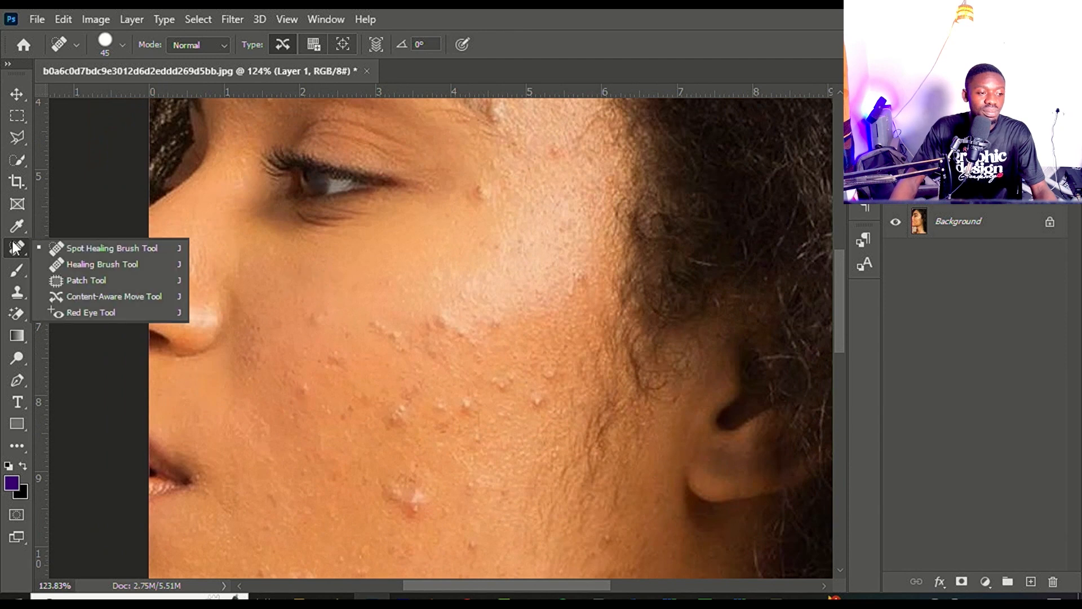
click(86, 247)
scroll(303, 319, up, 1)
click(326, 349)
click(305, 383)
click(295, 407)
click(390, 408)
click(357, 415)
click(424, 432)
click(410, 513)
Heal the cluster of small bumps across the middle of the cheek with the Spot Healing Brush
scroll(399, 451, down, 2)
scroll(386, 452, up, 2)
click(398, 463)
click(357, 451)
click(468, 368)
click(405, 378)
click(466, 392)
click(558, 348)
click(522, 336)
click(451, 340)
click(416, 341)
click(448, 373)
click(479, 396)
Heal the blemishes on the upper cheek, the temple and the outer end of the eyebrow
mouse_move(381, 276)
mouse_down()
mouse_move(409, 301)
mouse_move(486, 298)
mouse_move(457, 243)
mouse_up()
click(437, 279)
click(472, 291)
click(587, 228)
click(491, 124)
scroll(448, 259, down, 3)
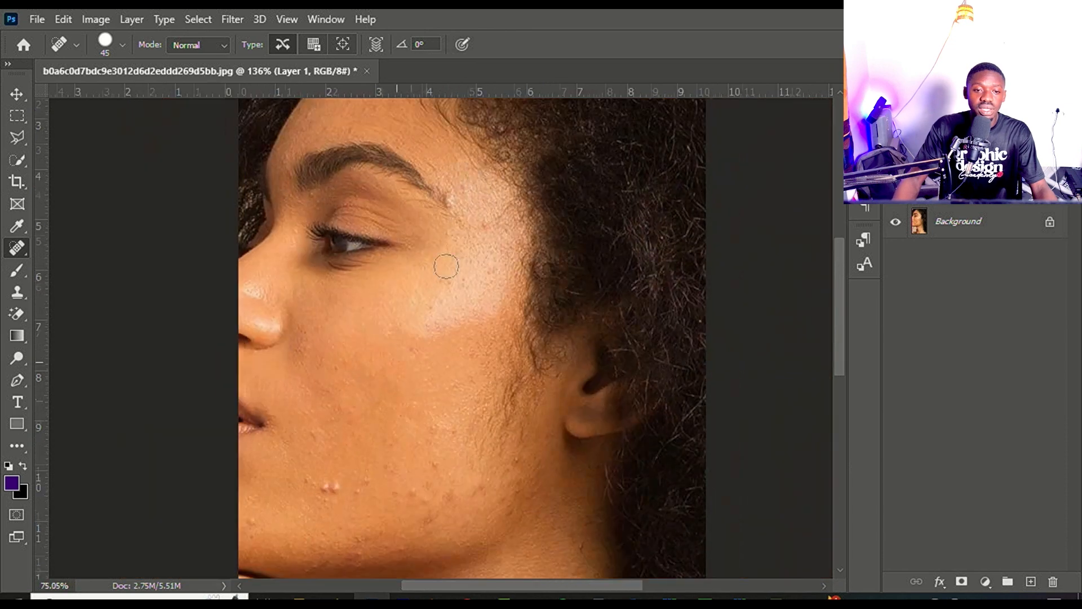
scroll(449, 262, up, 4)
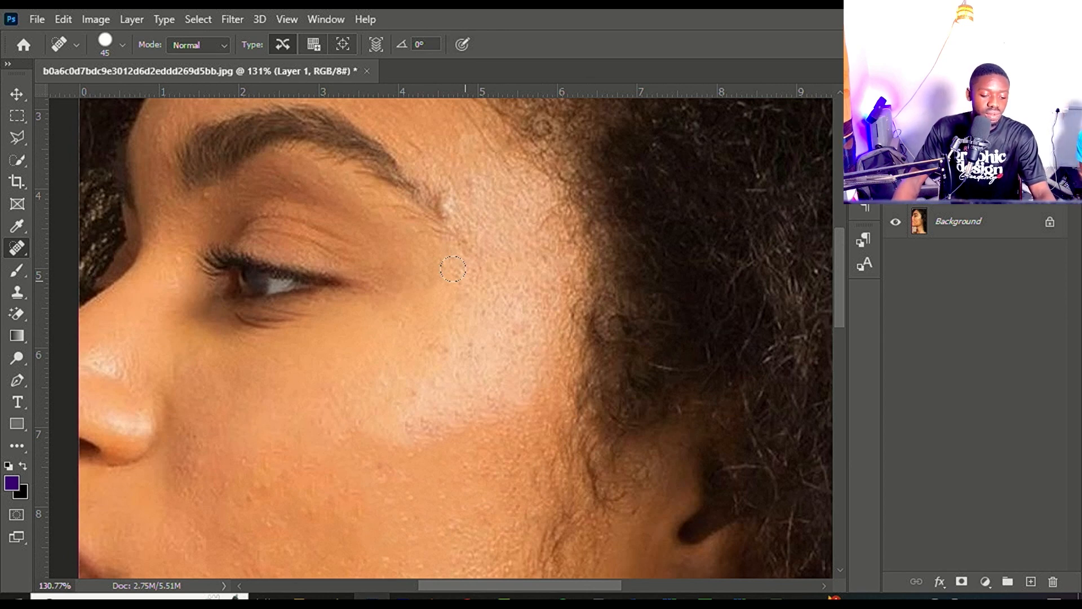
click(445, 200)
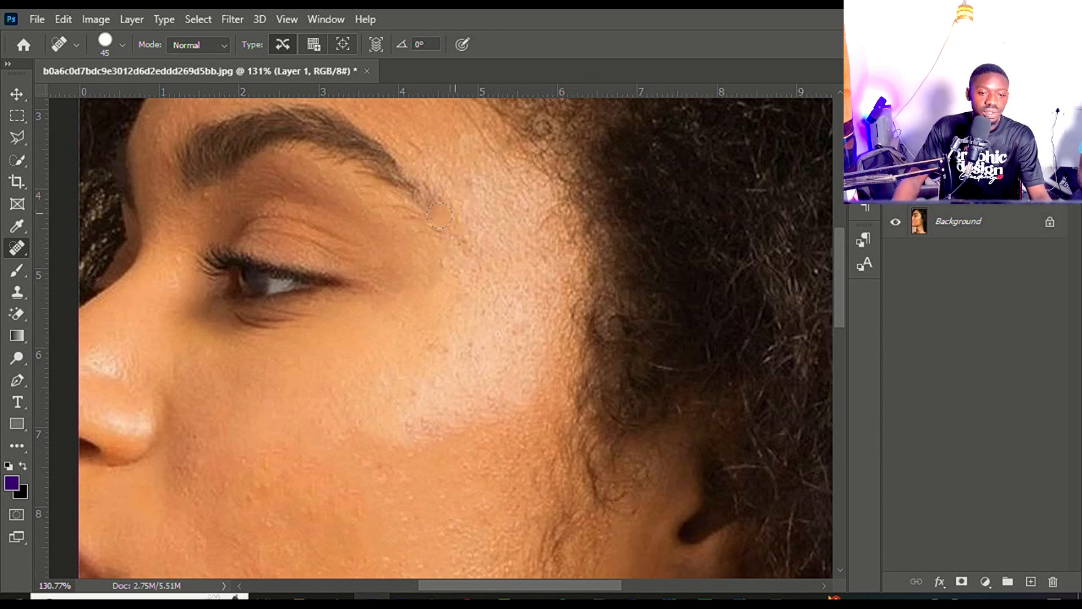
Heal the small leftover spots along the lower edge of the cheekbone highlight
scroll(454, 292, down, 3)
scroll(445, 293, up, 2)
click(427, 341)
click(482, 365)
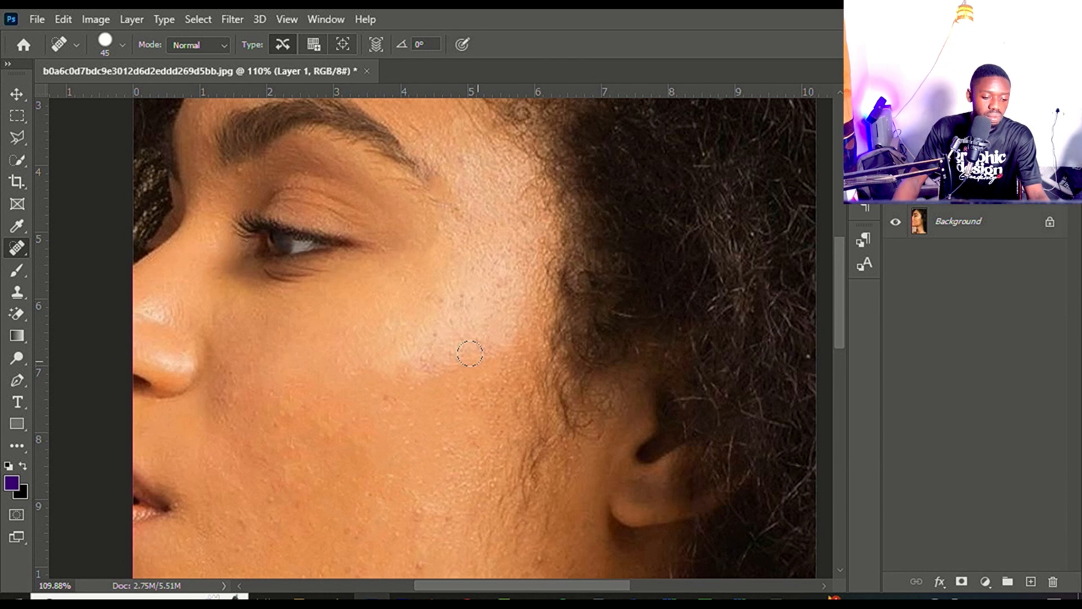
Heal the pimples on the chin and the lower jaw below the mouth
scroll(447, 317, down, 2)
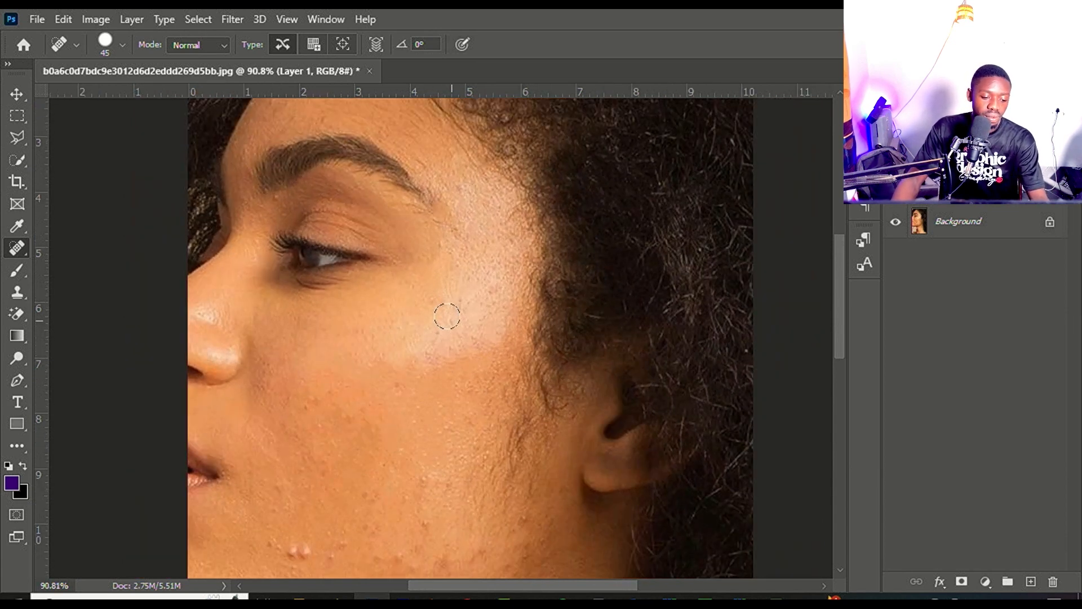
scroll(400, 321, down, 2)
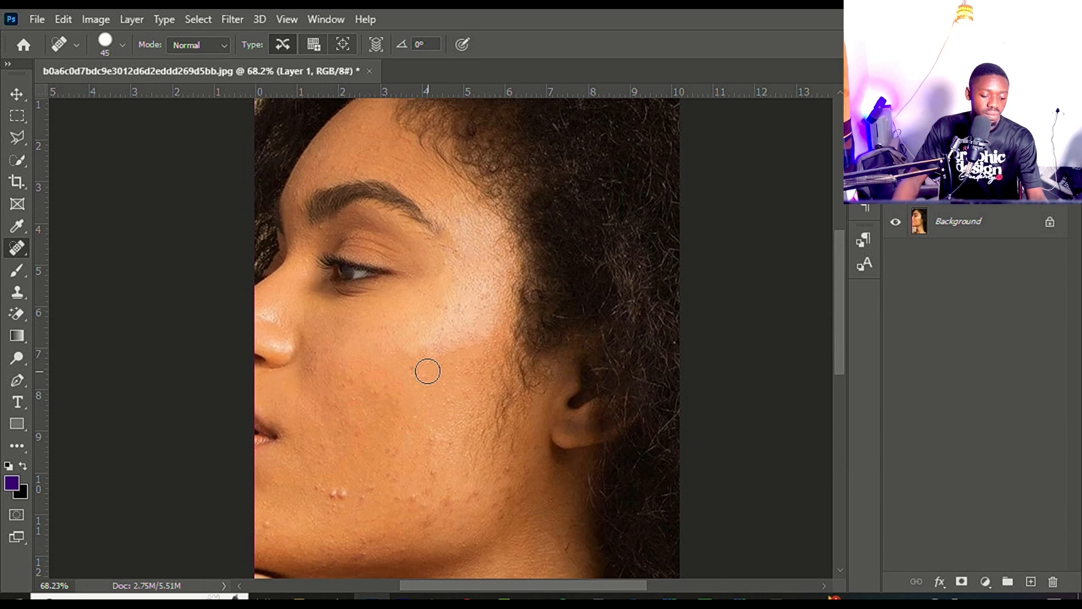
click(430, 469)
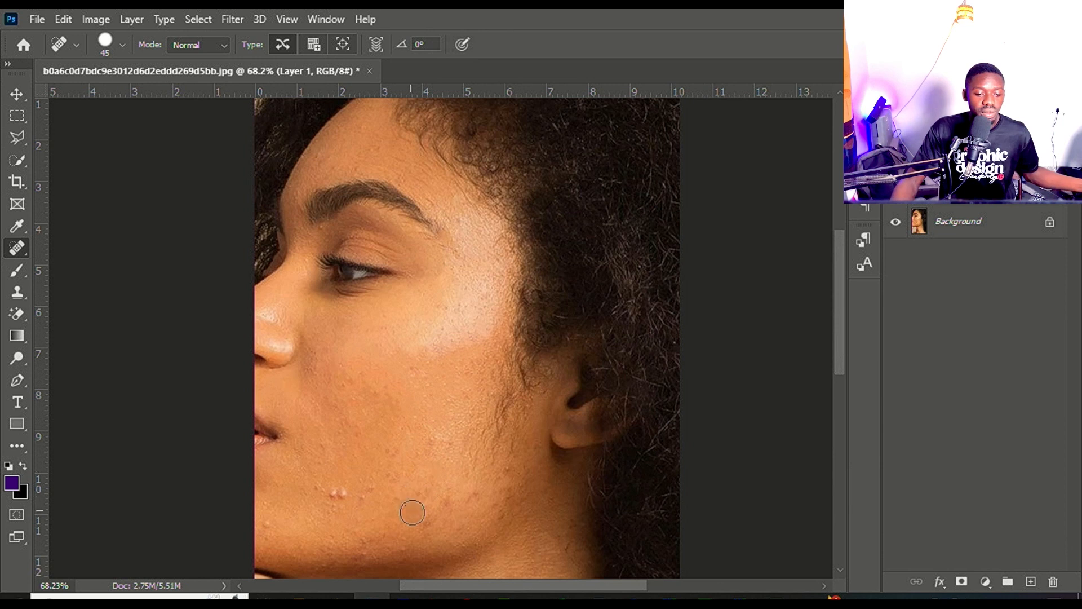
click(337, 495)
click(374, 485)
click(263, 533)
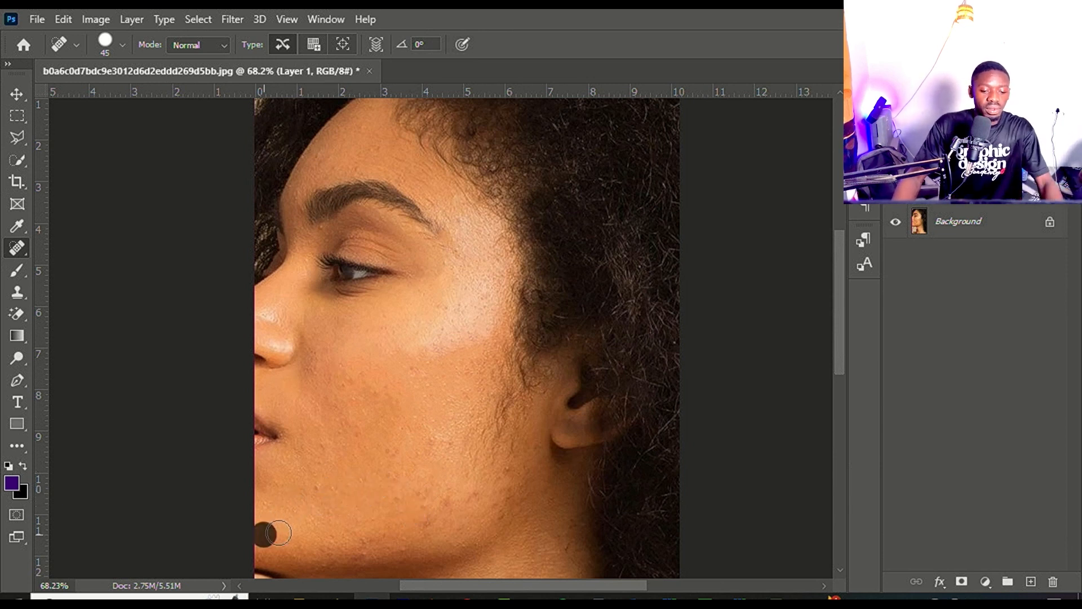
click(385, 544)
drag(363, 542, 329, 539)
click(412, 499)
click(361, 494)
click(315, 482)
Heal the spots on the lower cheek and along the jawline towards the ear
click(323, 447)
click(376, 422)
click(434, 449)
click(426, 498)
click(519, 462)
click(503, 470)
click(441, 512)
click(421, 524)
click(379, 543)
click(362, 548)
click(389, 507)
click(403, 540)
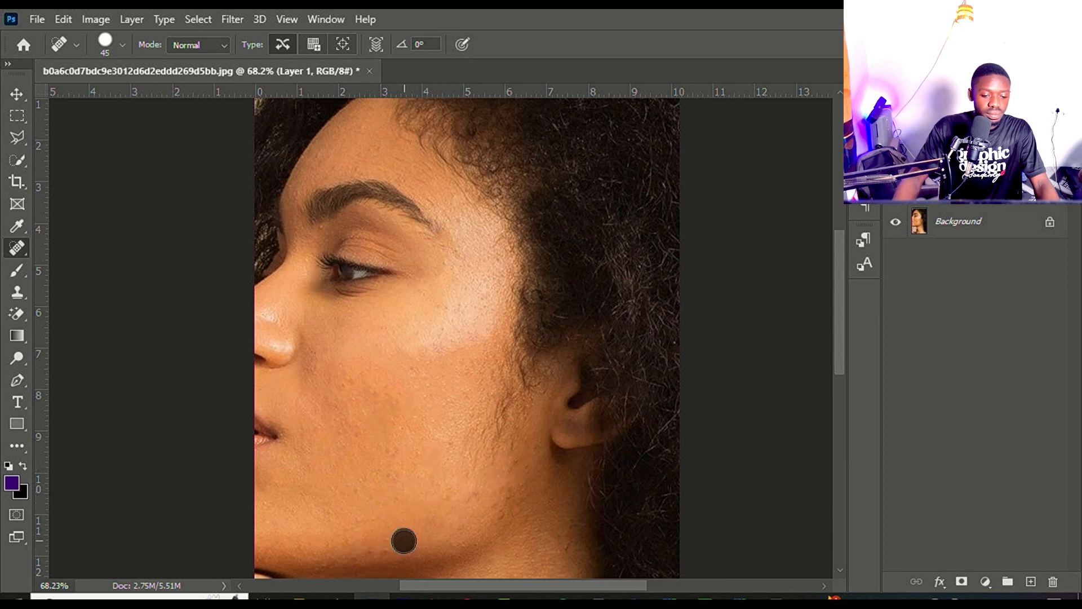
click(376, 550)
Touch up the uneven skin on the upper cheek and below the bright cheekbone highlight
click(349, 401)
click(440, 332)
click(464, 298)
click(436, 352)
click(405, 377)
click(469, 342)
click(432, 359)
Heal the remaining fine bumps on the jaw and the skin just above it
scroll(407, 371, down, 4)
scroll(417, 482, up, 6)
scroll(442, 510, up, 2)
click(488, 554)
scroll(359, 202, down, 4)
scroll(324, 183, up, 7)
click(396, 140)
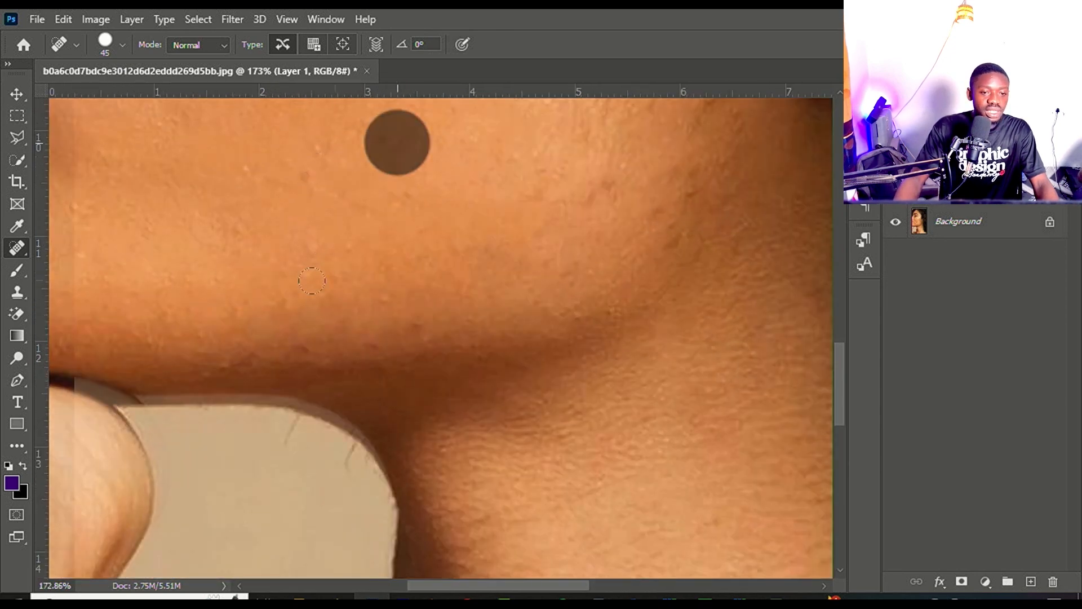
scroll(314, 249, down, 3)
scroll(309, 150, up, 3)
click(323, 268)
click(276, 270)
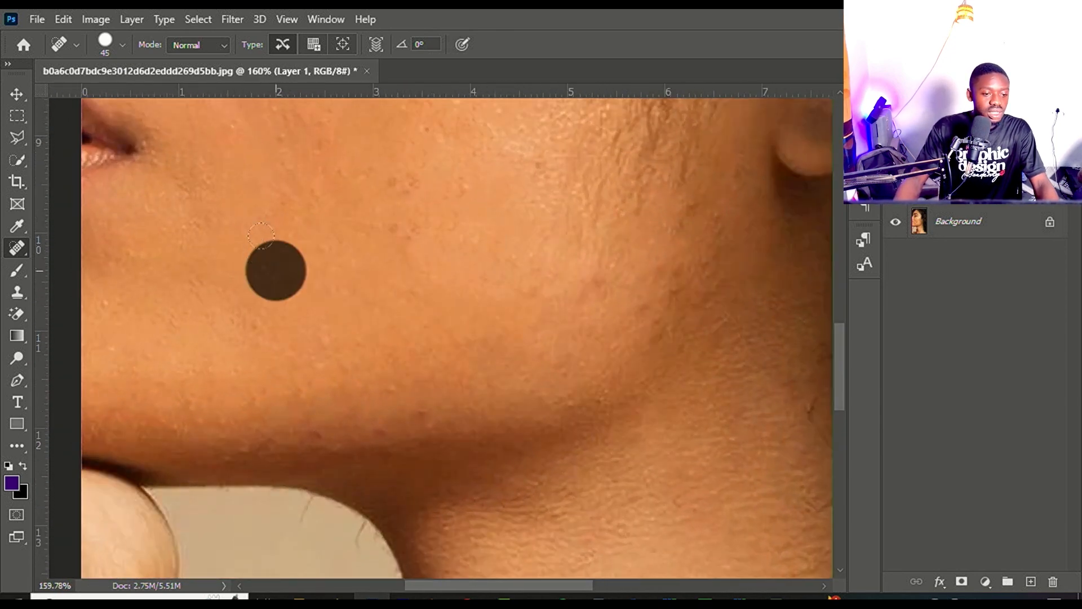
click(407, 187)
scroll(386, 226, down, 3)
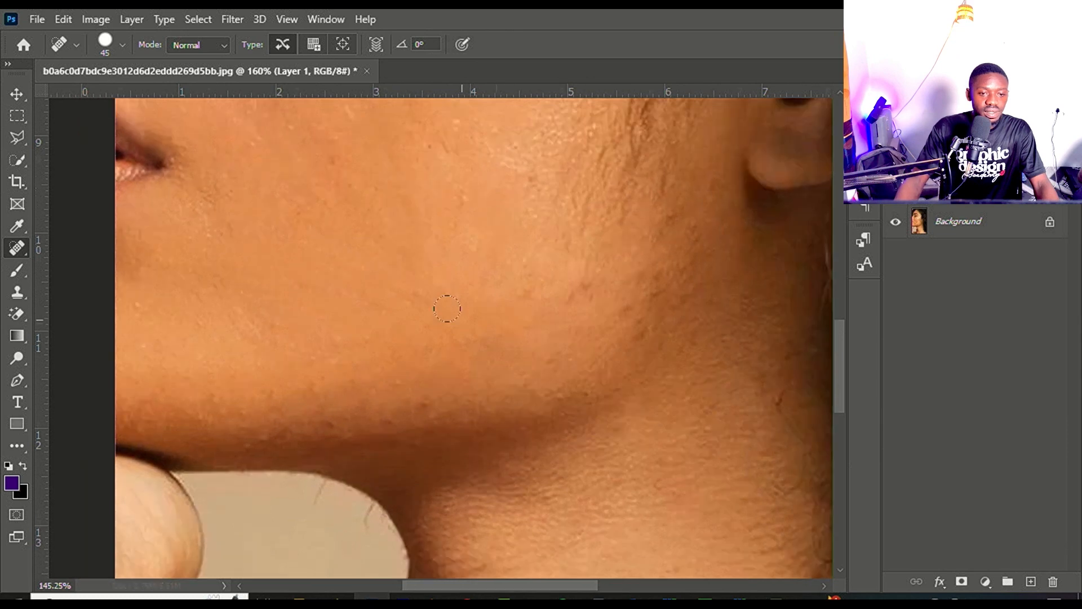
scroll(352, 345, up, 3)
Smooth the remaining fine bumps on the cheek between the mouth and the ear with the Spot Healing Brush
click(347, 398)
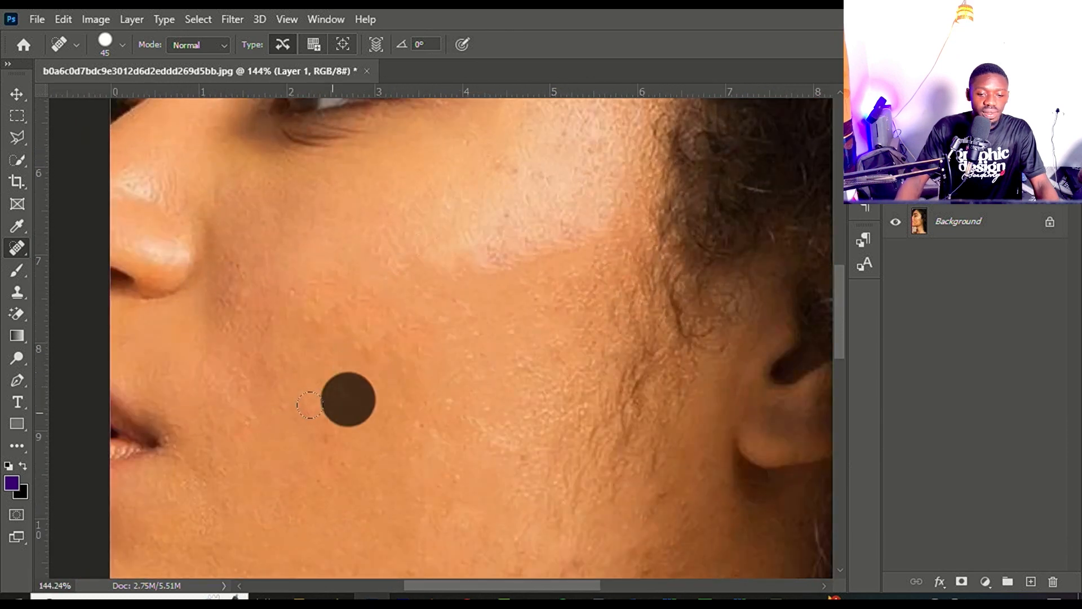
click(323, 415)
click(266, 312)
click(254, 348)
click(418, 466)
click(466, 467)
click(488, 372)
click(486, 314)
click(484, 404)
click(508, 451)
click(458, 417)
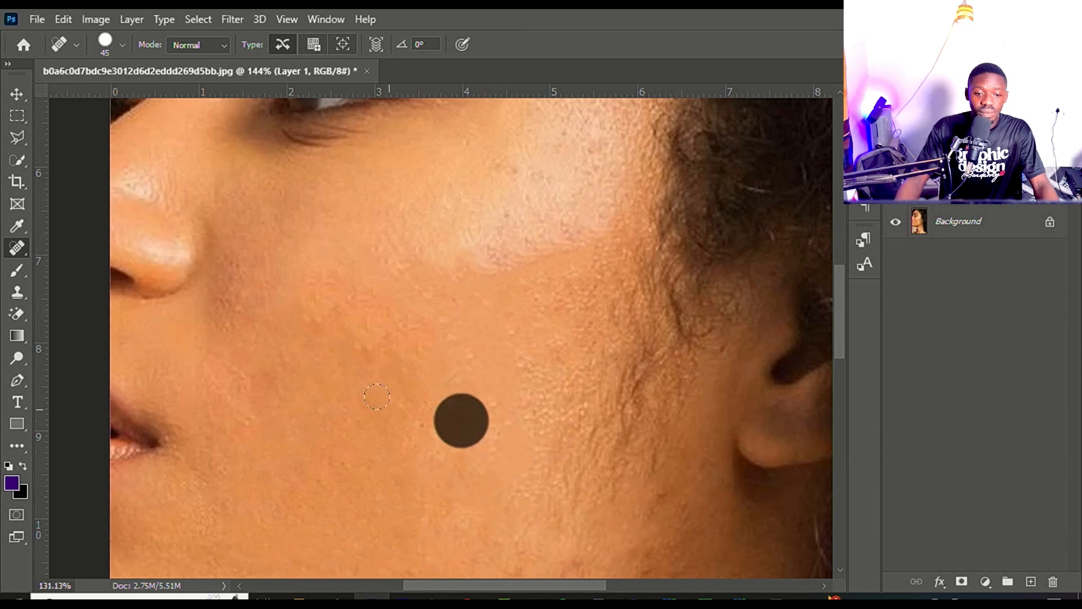
Blend the last rough patches on the mid cheek and the cheekbone with short healing strokes
scroll(425, 362, down, 4)
click(424, 427)
mouse_move(428, 419)
mouse_down()
mouse_move(452, 369)
mouse_move(454, 408)
mouse_up()
drag(442, 317, 475, 299)
Switch to the Move Tool and duplicate the healed Layer 1
scroll(382, 263, down, 3)
scroll(425, 315, down, 1)
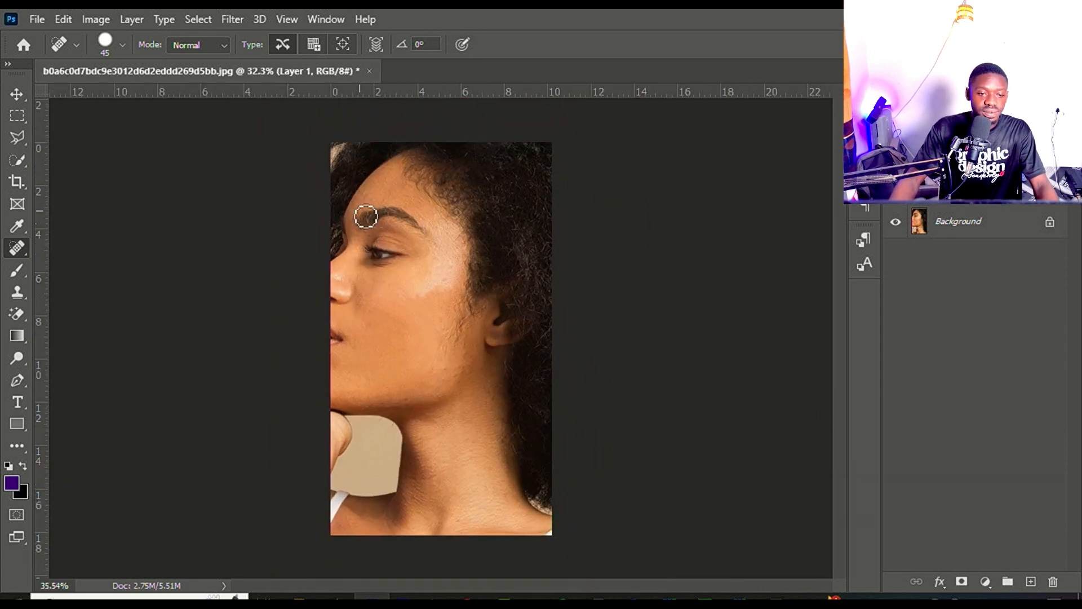
scroll(433, 269, up, 2)
click(15, 94)
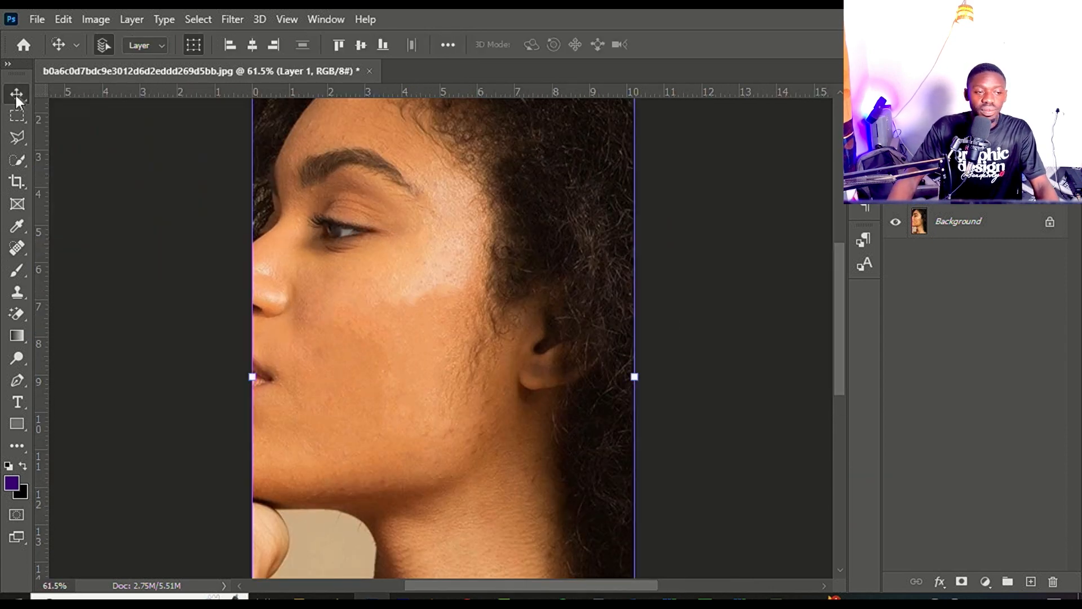
drag(969, 194, 1034, 577)
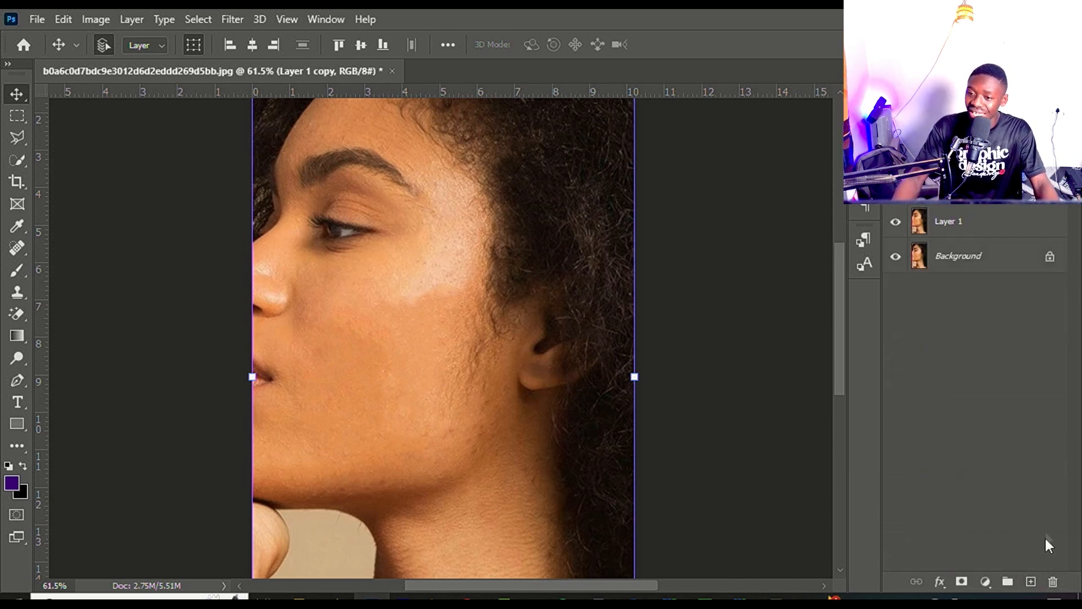
Rename Layer 1 to original and the copy above it to editing
double_click(952, 222)
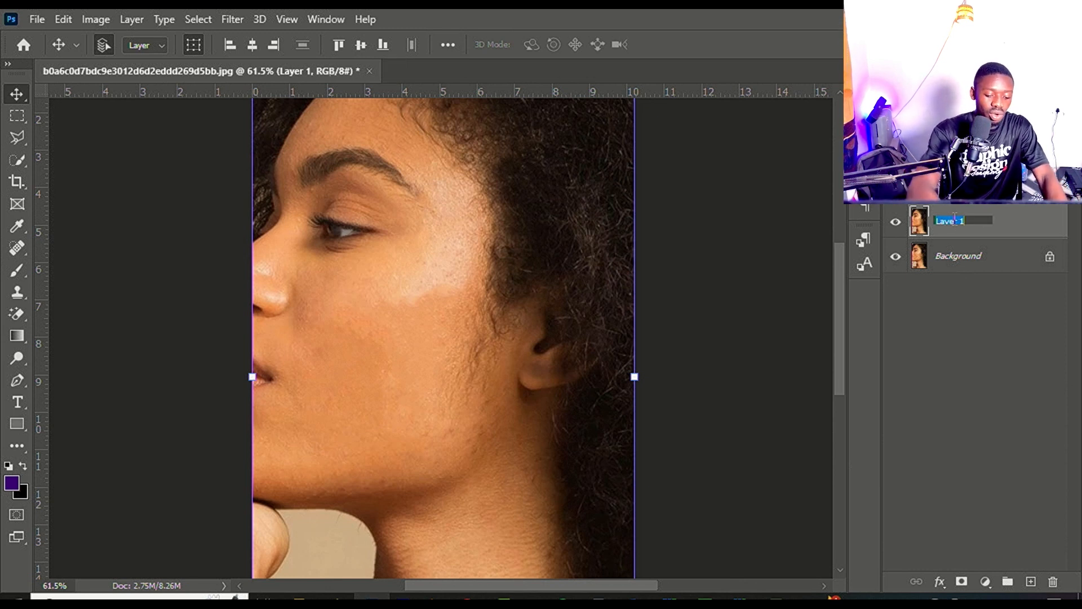
text(original)
key(Return)
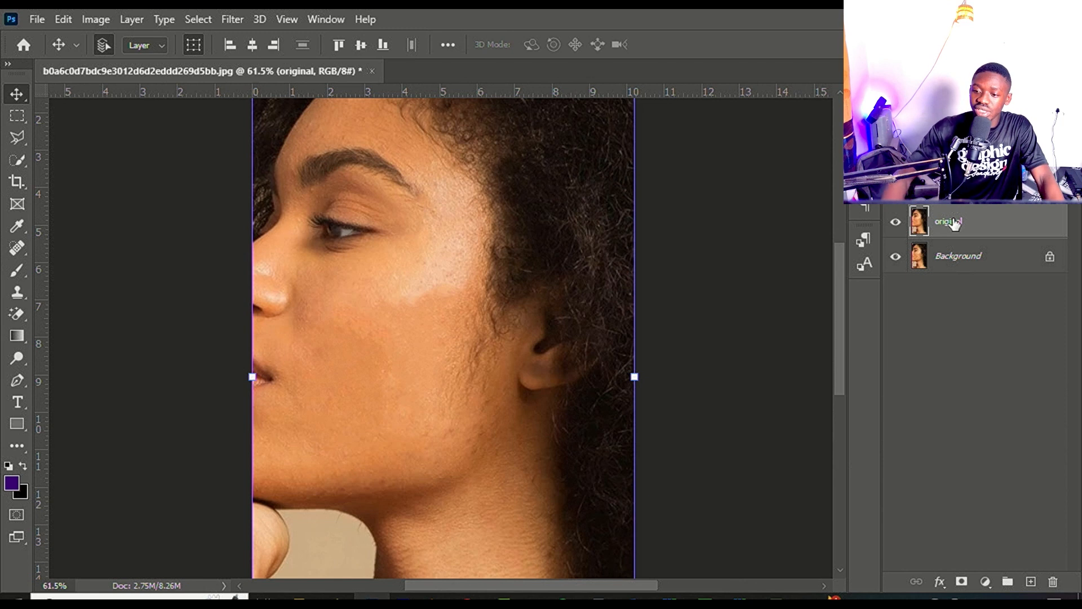
click(948, 187)
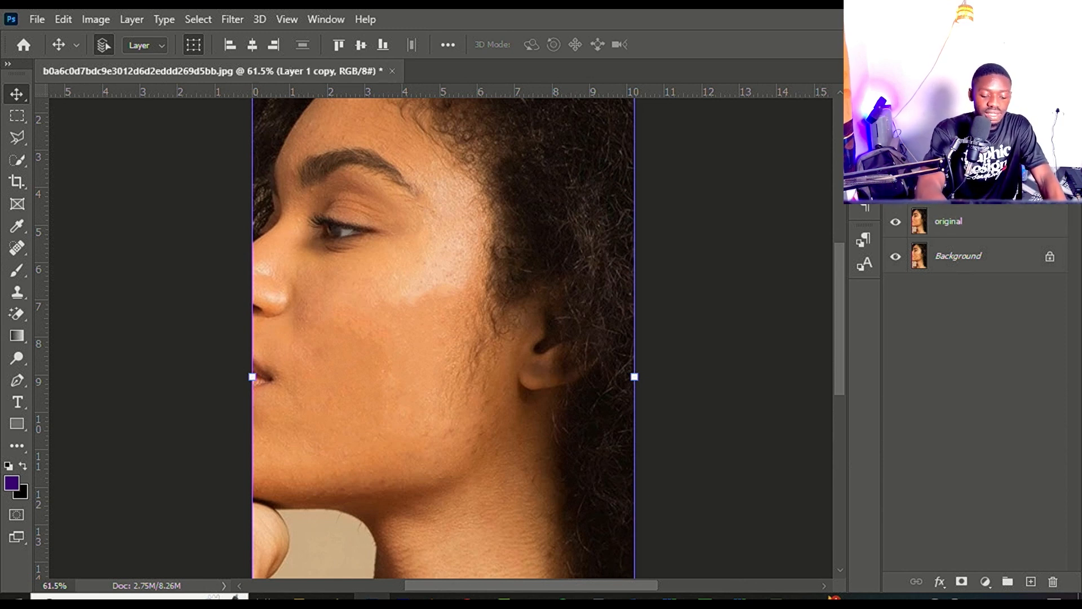
text(editing)
key(Return)
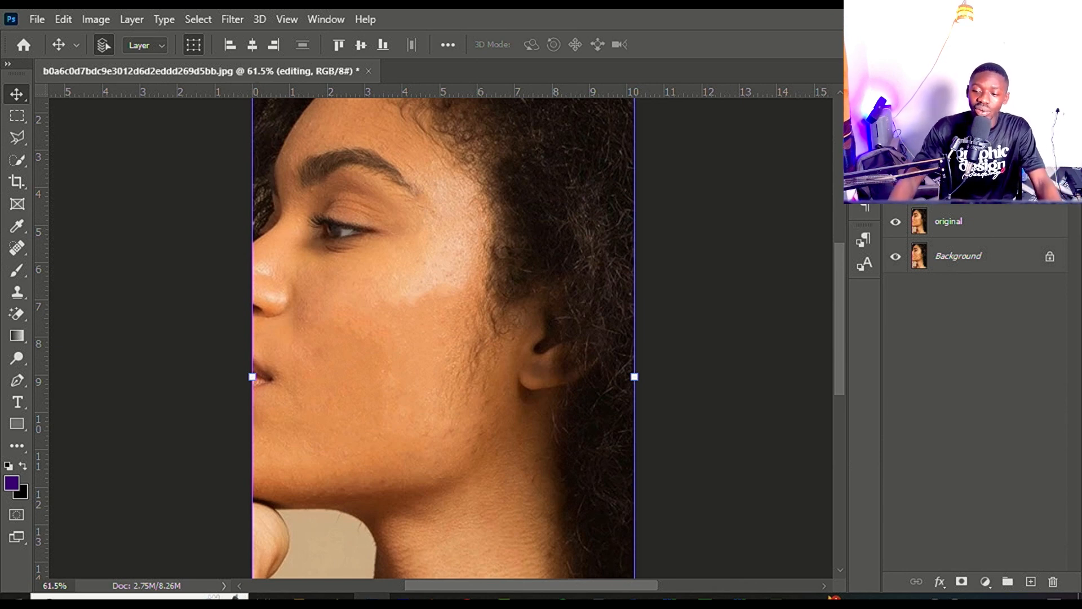
Convert the editing layer to a smart object
right_click(962, 190)
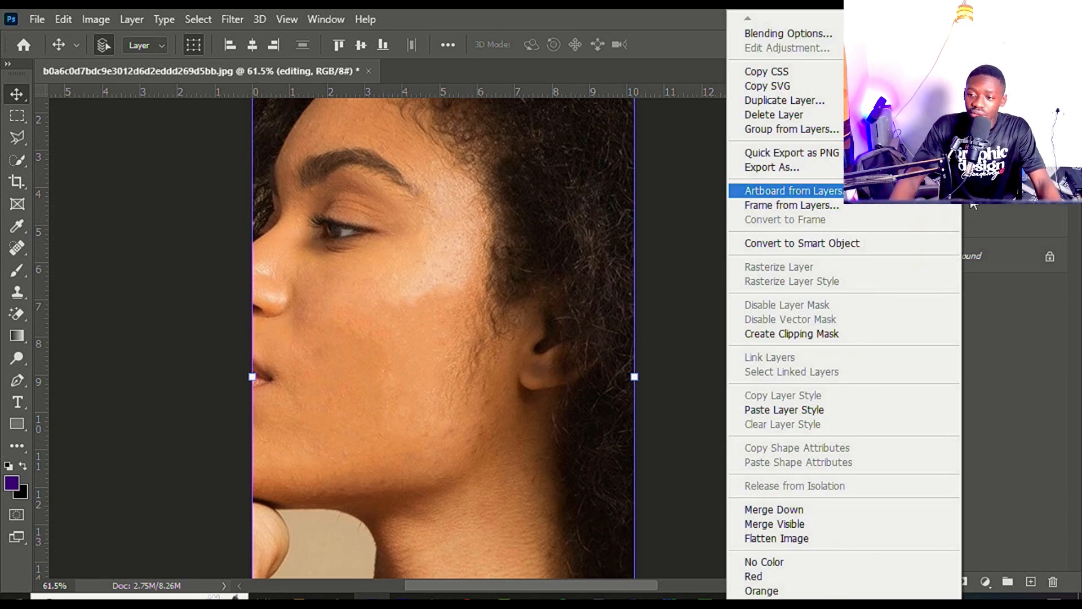
right_click(990, 197)
click(858, 244)
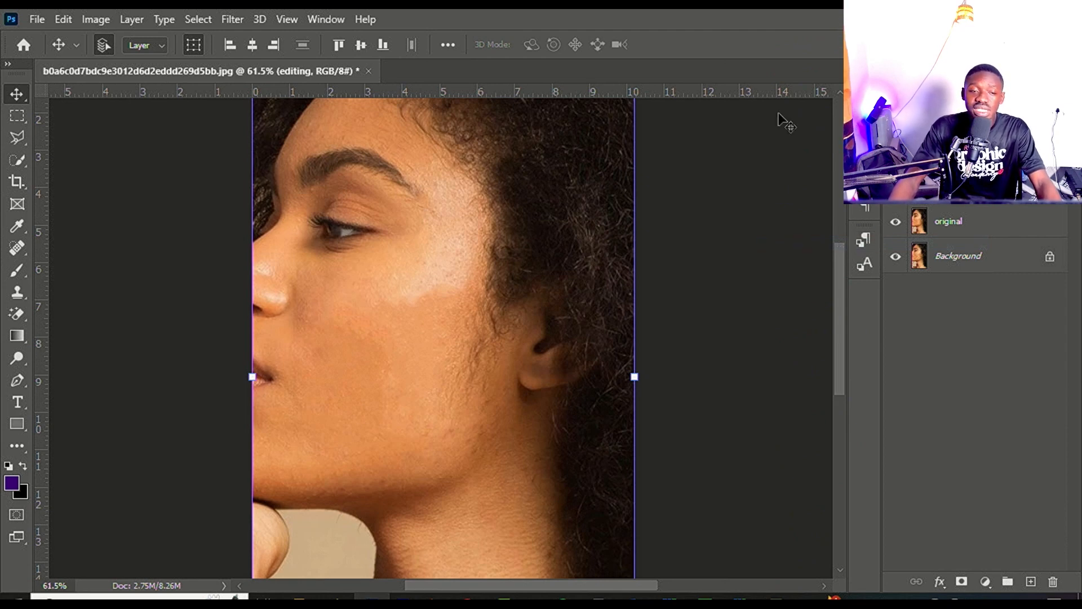
Apply the Invert adjustment to the editing layer, comparing it by undoing and redoing it once
click(105, 20)
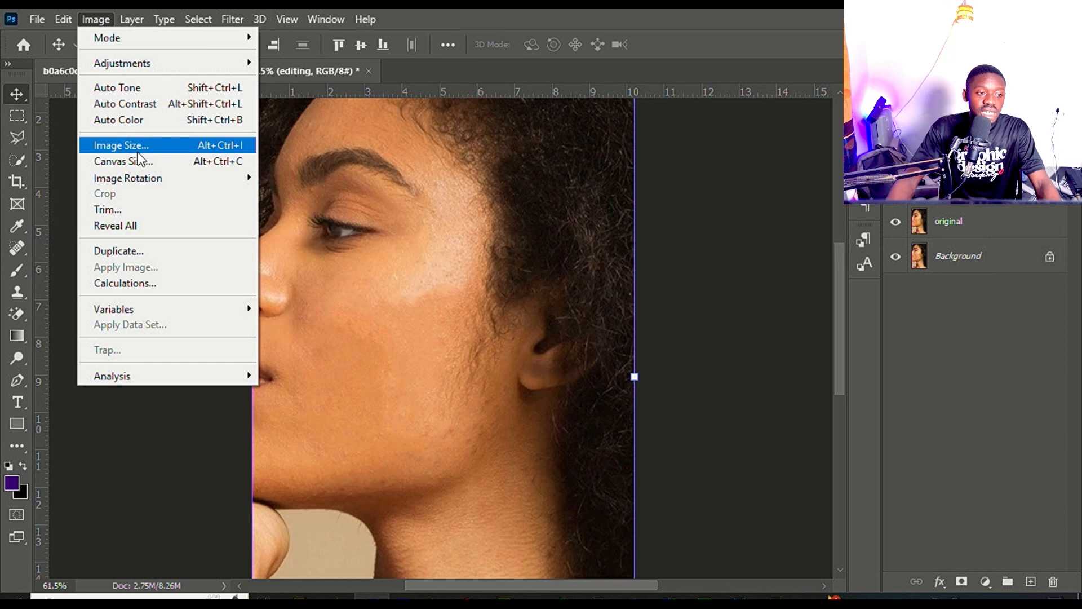
mouse_move(160, 66)
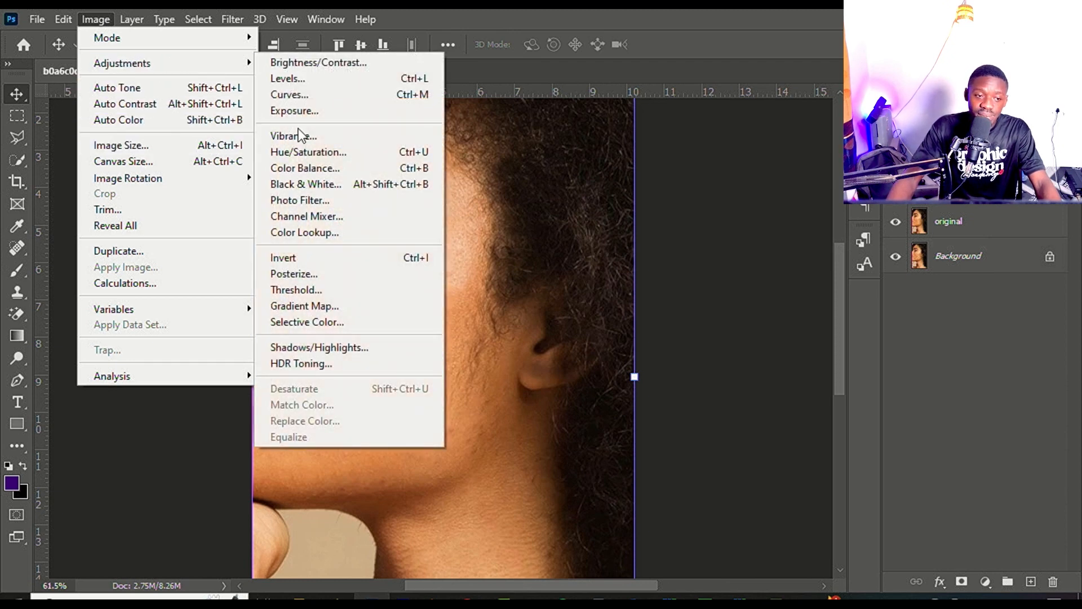
click(320, 257)
key(ctrl+z)
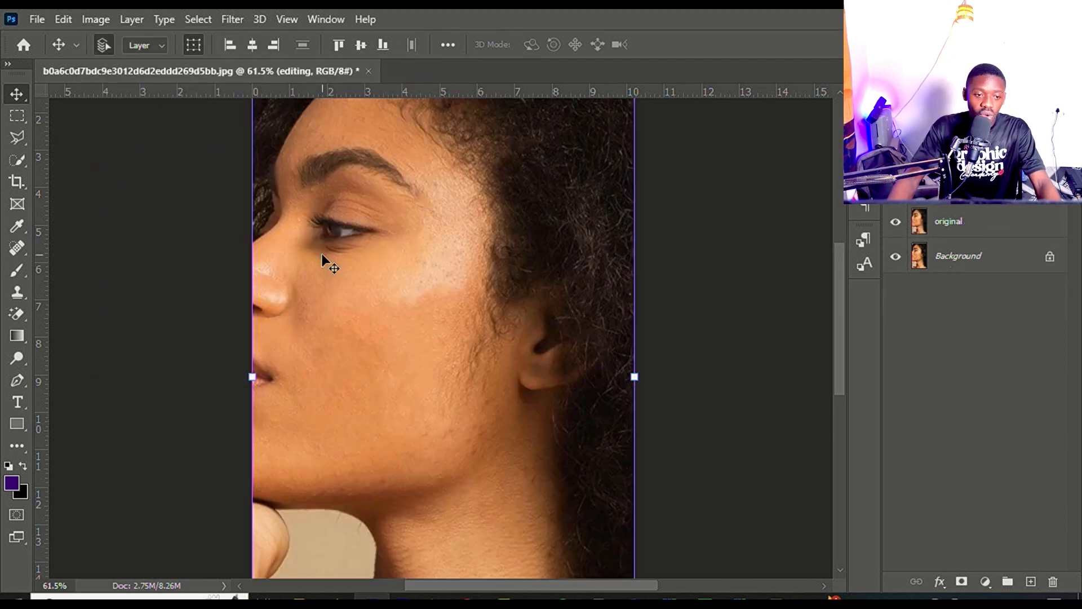
key(ctrl+shift+z)
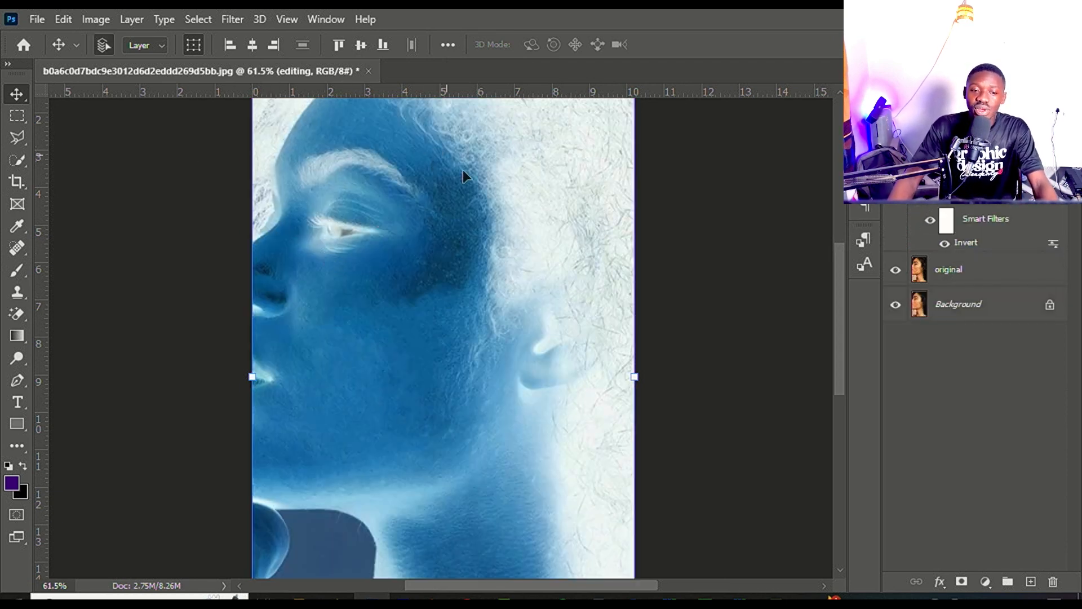
Set the blend mode of the inverted editing layer to Vivid Light
scroll(700, 193, up, 3)
scroll(576, 218, down, 4)
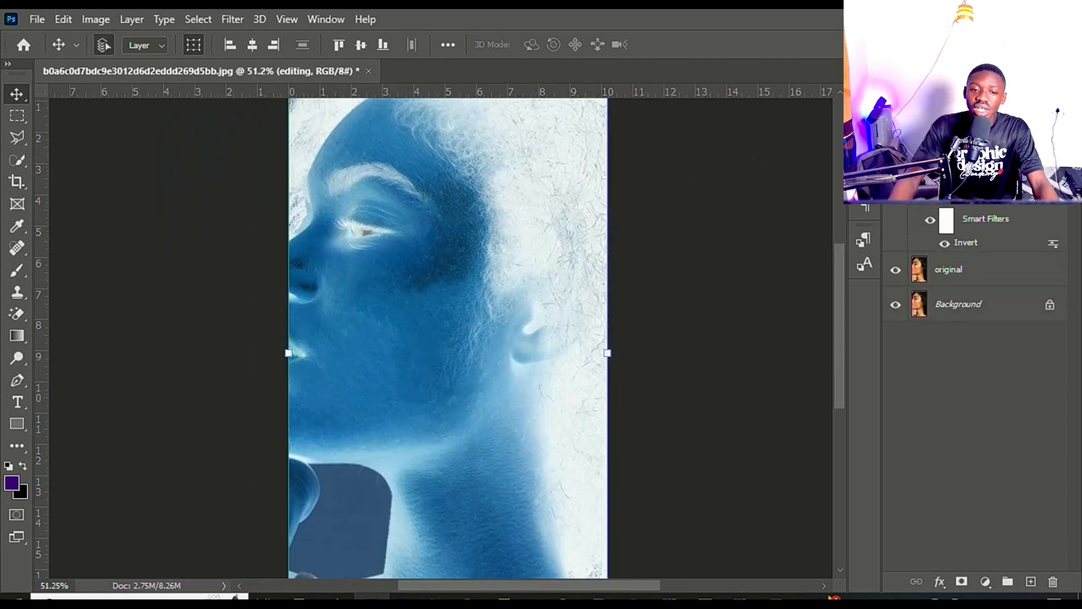
click(924, 135)
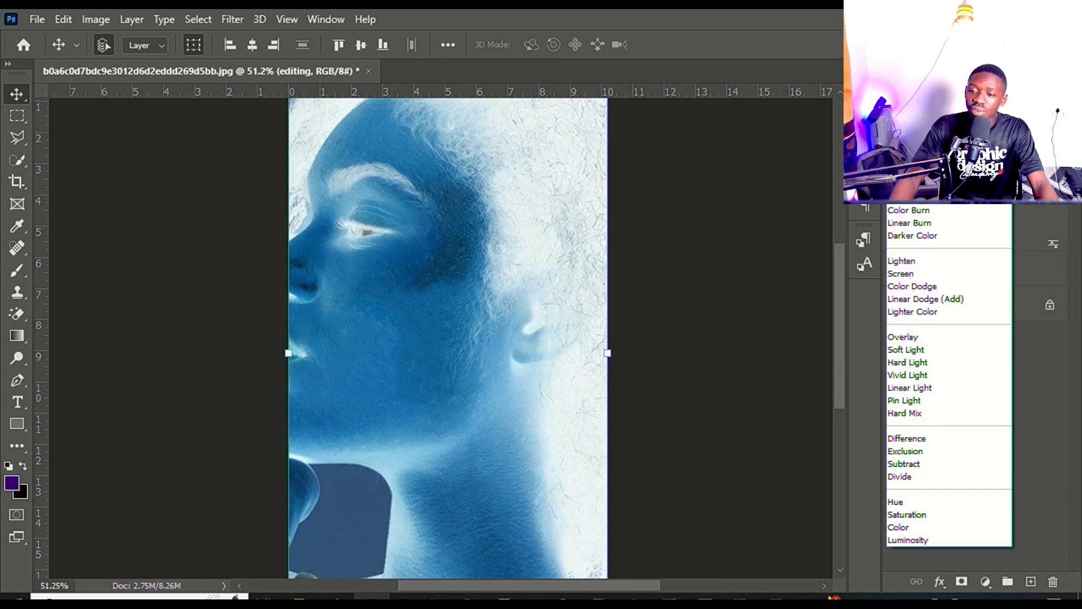
click(924, 134)
click(924, 134)
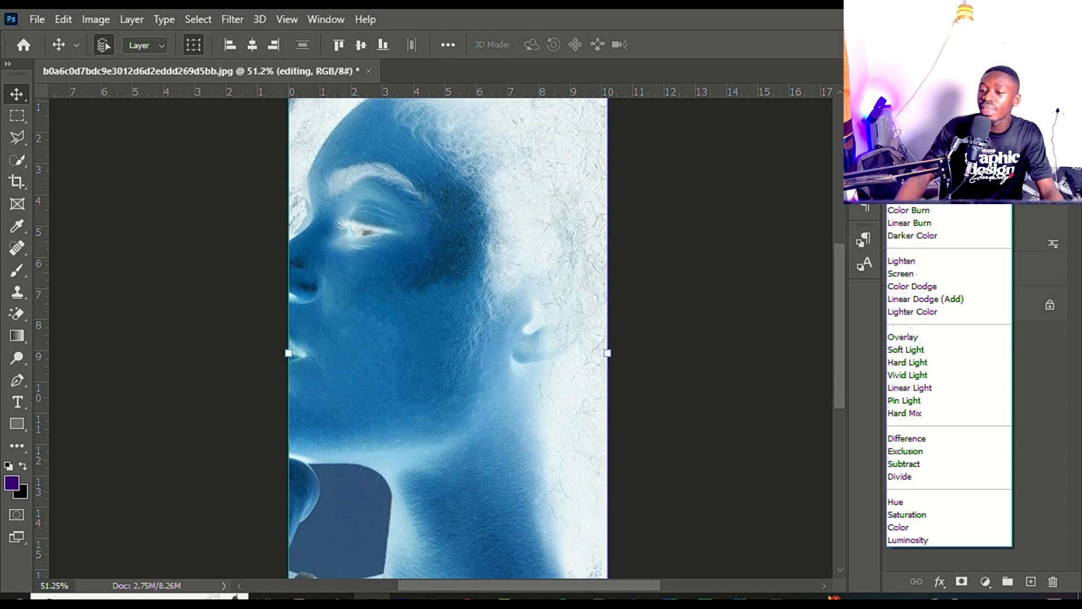
click(915, 374)
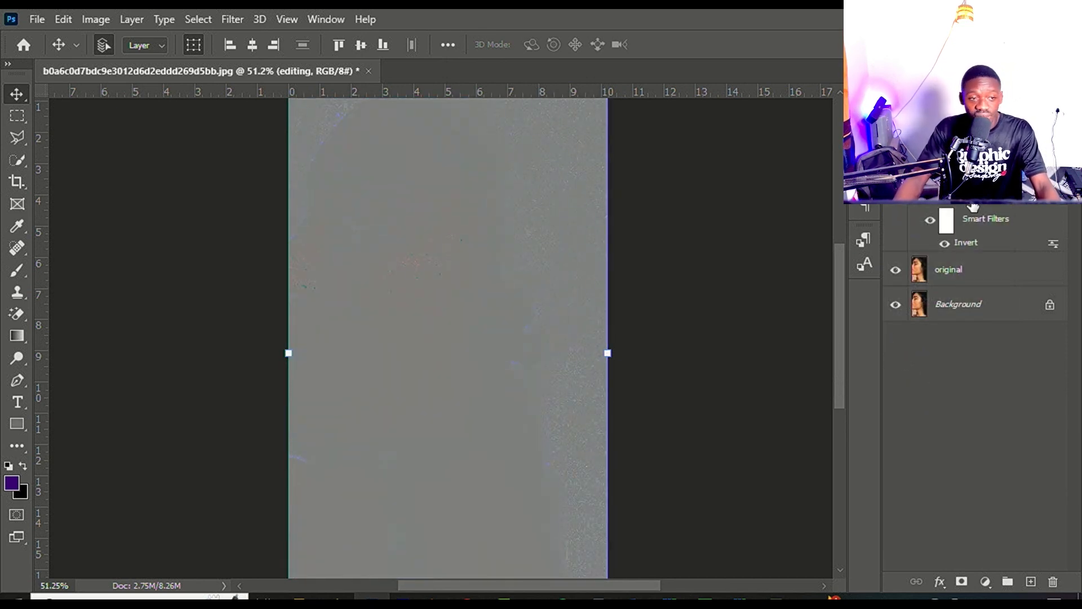
Apply a High Pass filter with a 10-pixel radius to the editing layer
click(232, 20)
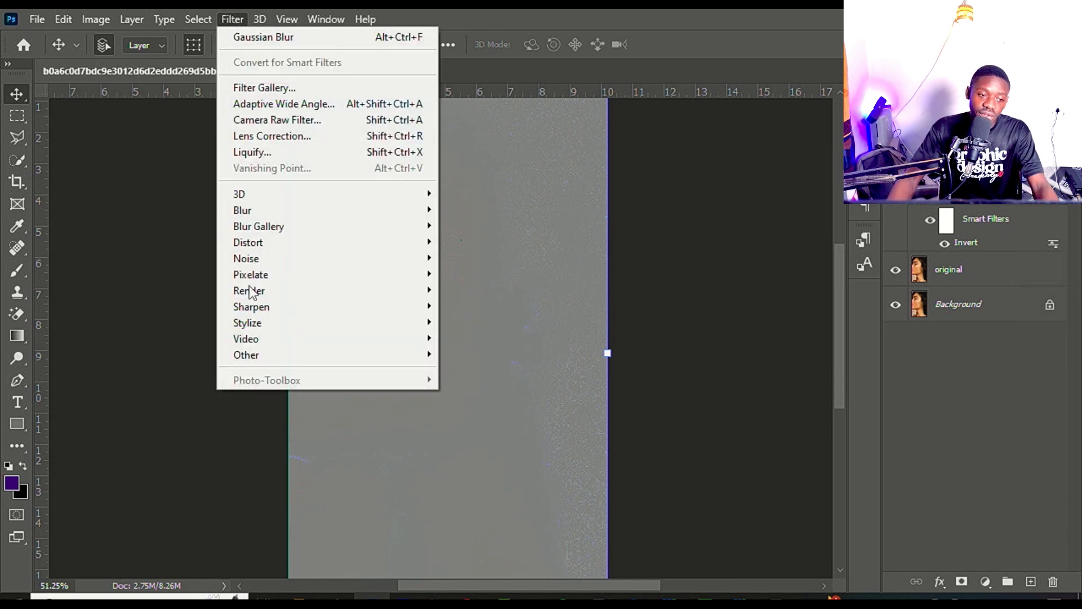
mouse_move(265, 361)
click(454, 371)
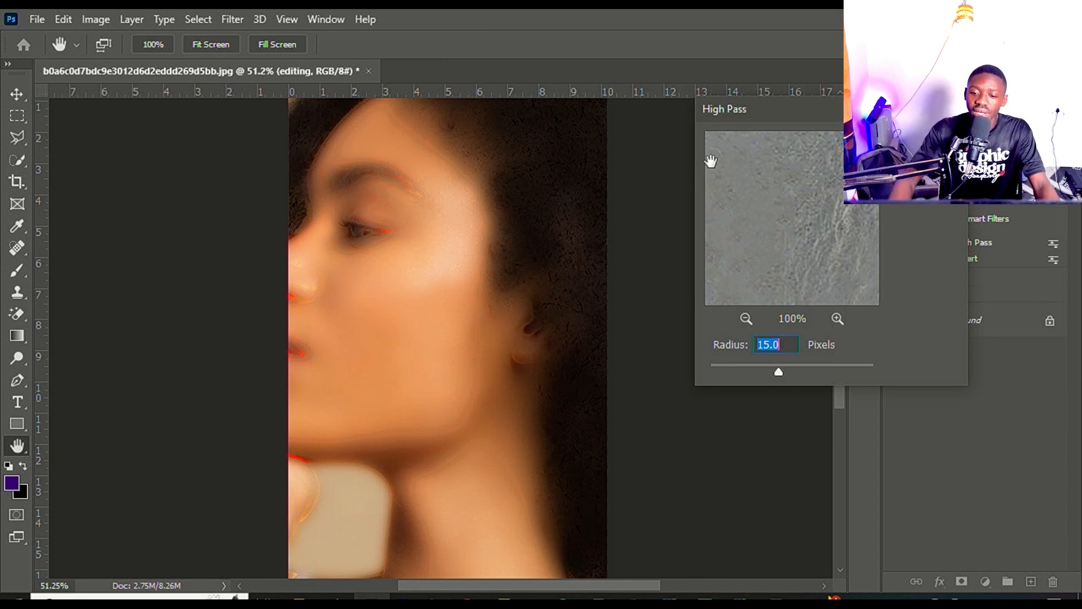
mouse_move(778, 373)
mouse_down()
mouse_move(754, 373)
mouse_move(775, 370)
mouse_up()
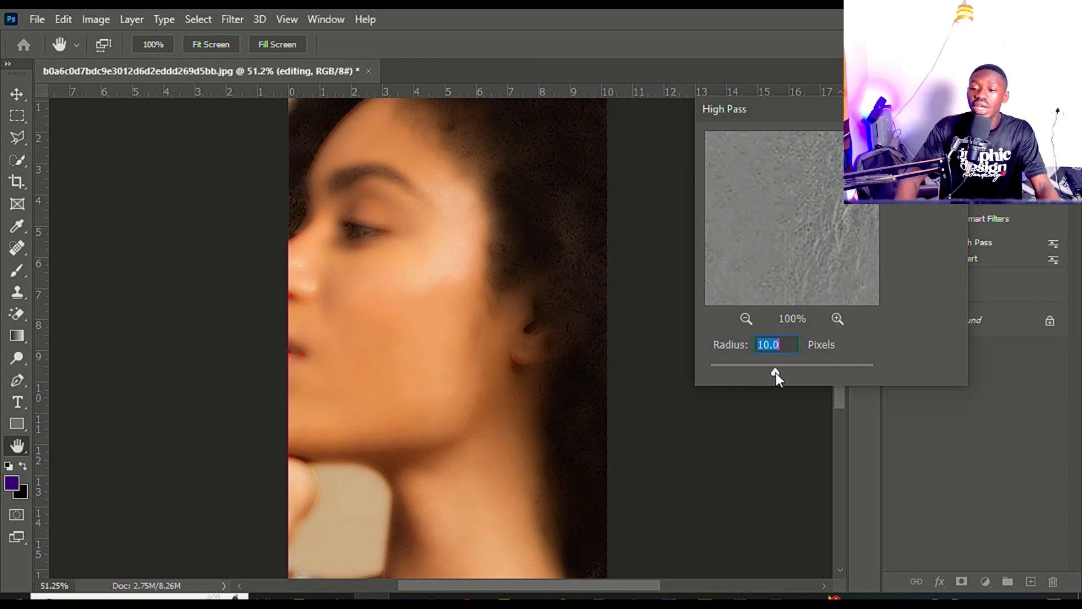
key(Return)
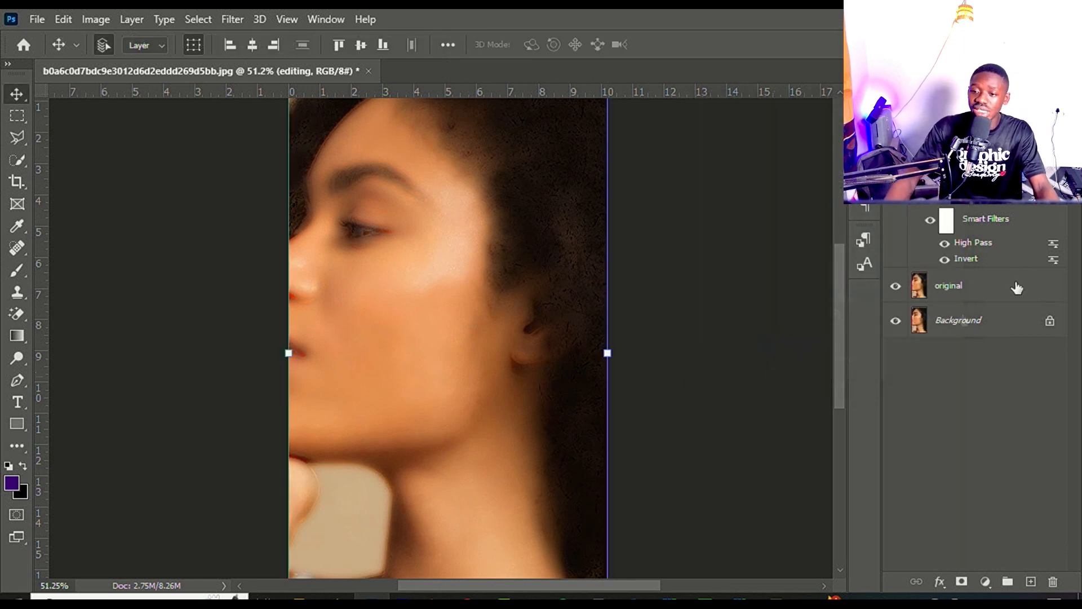
Reopen the High Pass smart filter on the editing layer, try a radius of 0.9 pixels, and readjust the smoothing
double_click(975, 241)
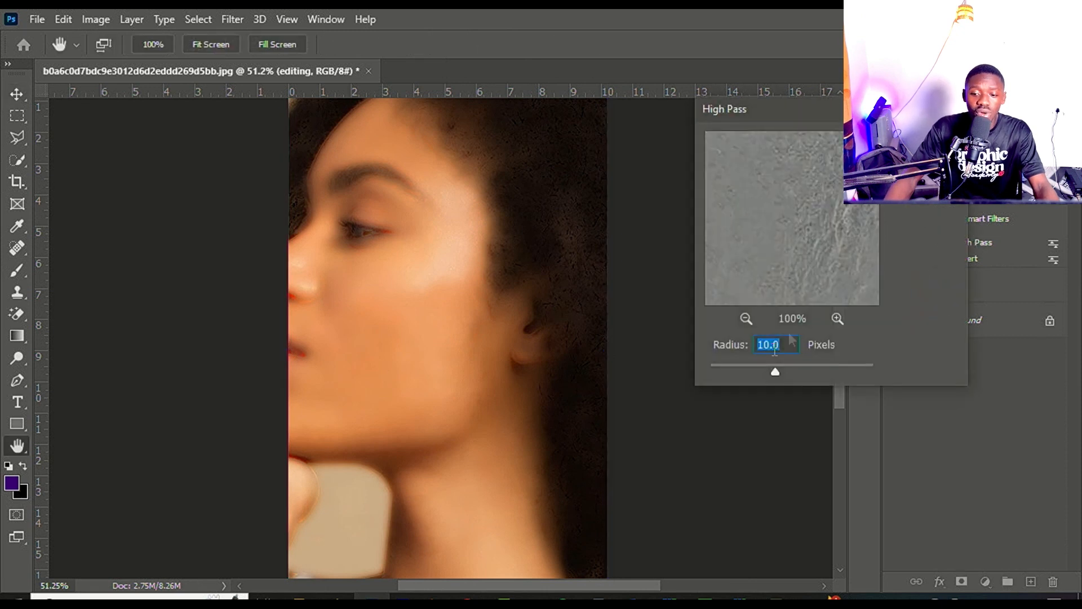
drag(737, 371, 718, 371)
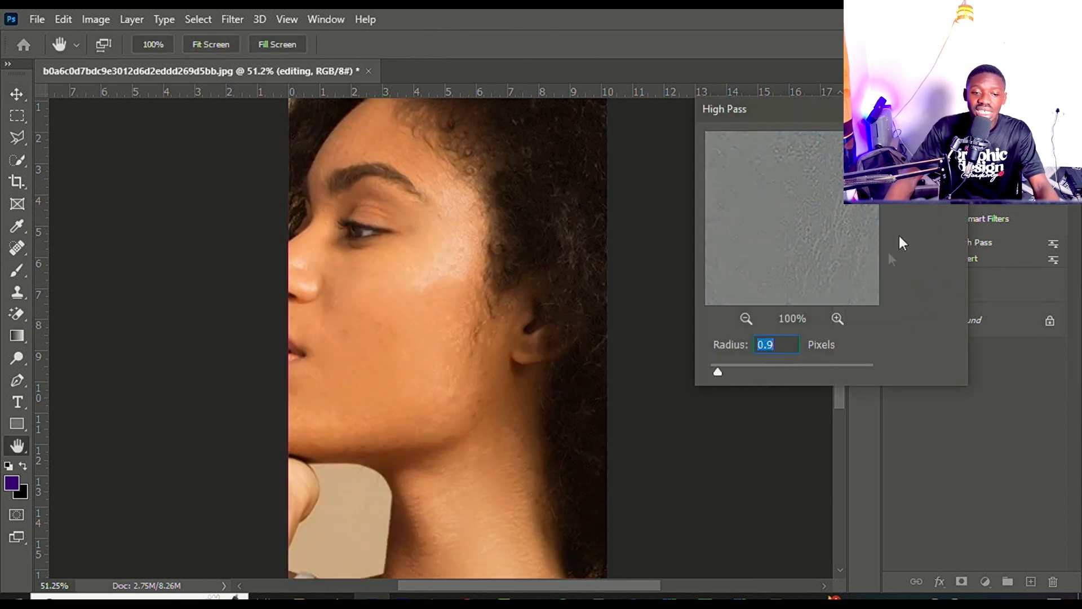
key(Return)
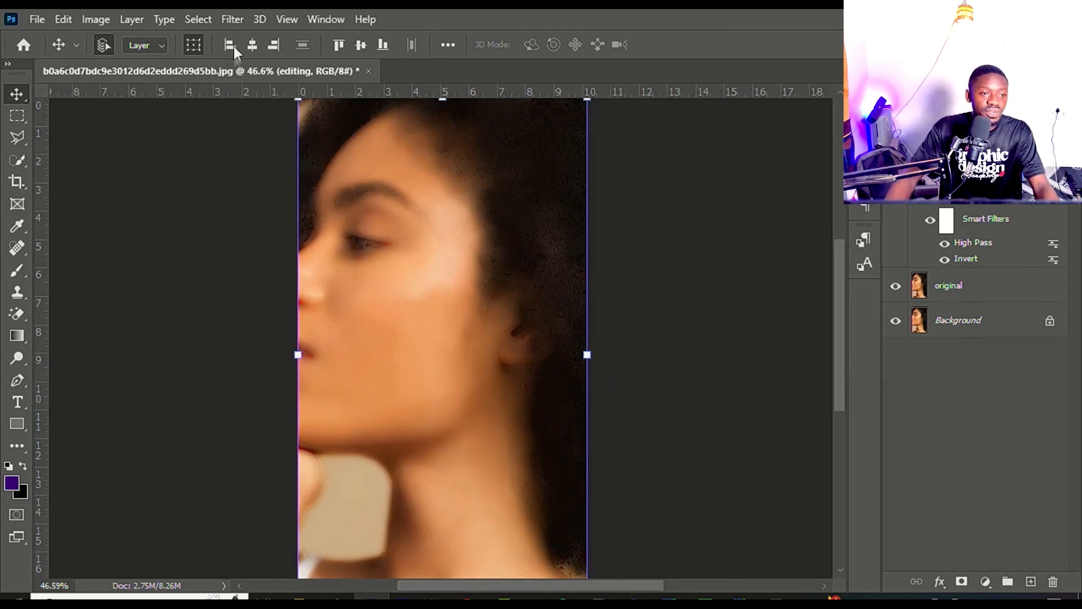
Apply Gaussian Blur to the editing layer, comparing radii such as 2.1 and 176.2 pixels before setting it to 3 pixels
click(238, 20)
mouse_move(269, 211)
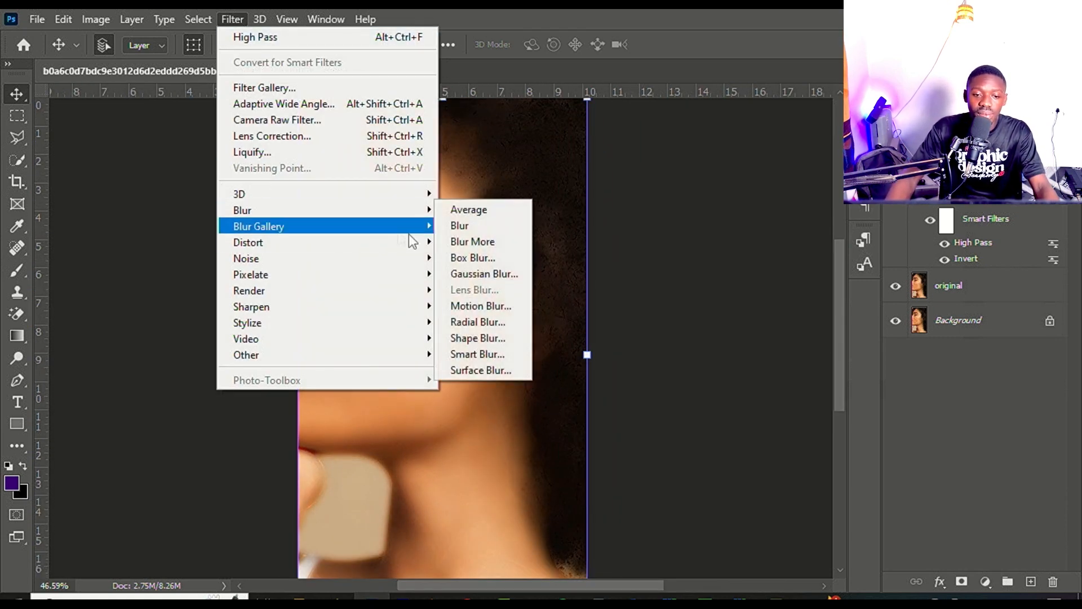
click(476, 271)
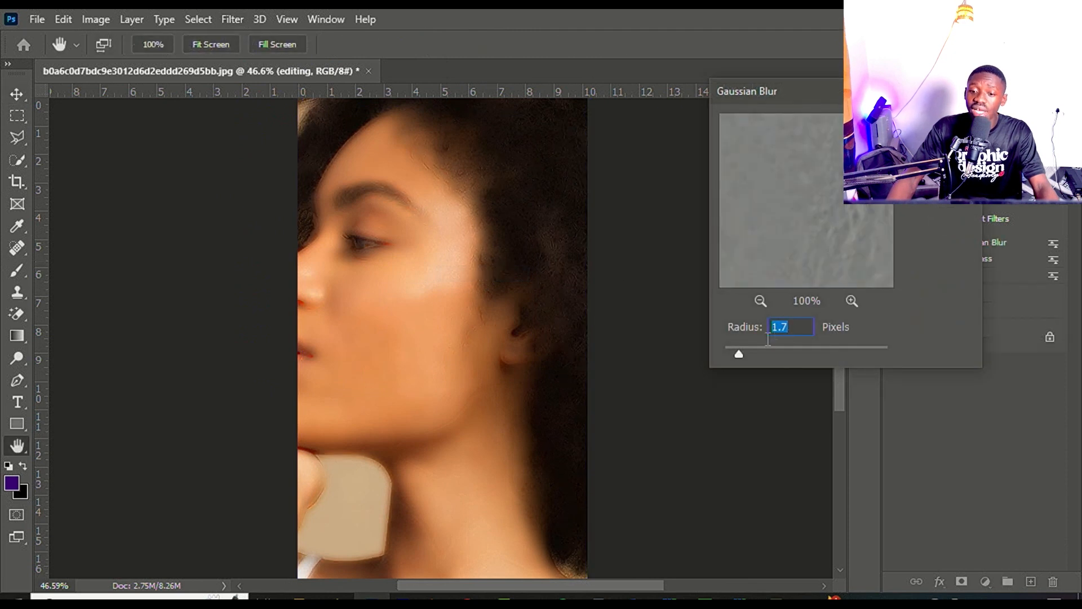
click(746, 351)
drag(743, 351, 743, 352)
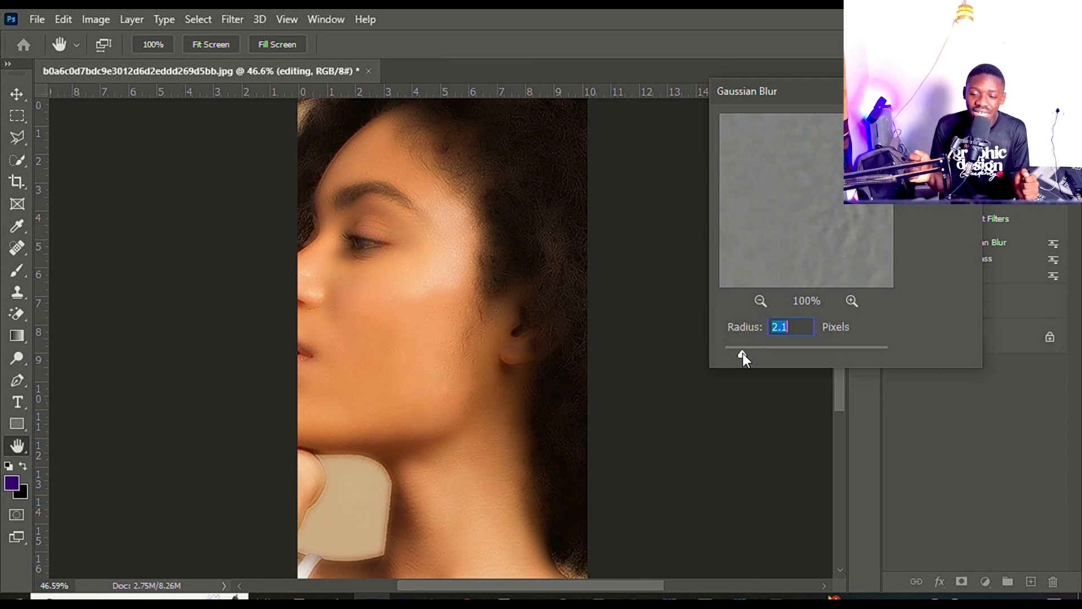
drag(767, 356, 854, 353)
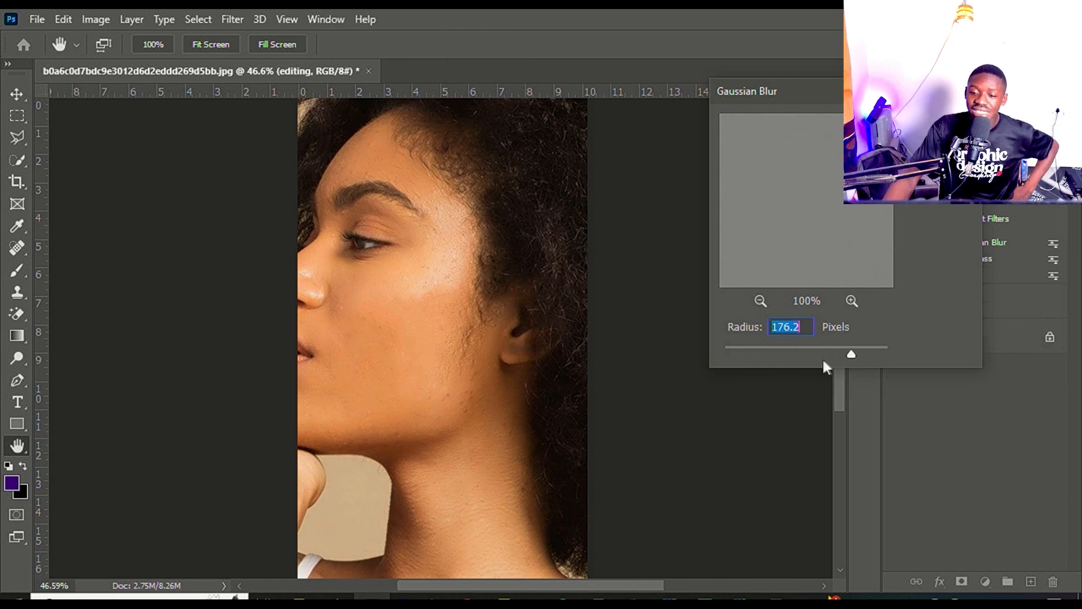
click(742, 347)
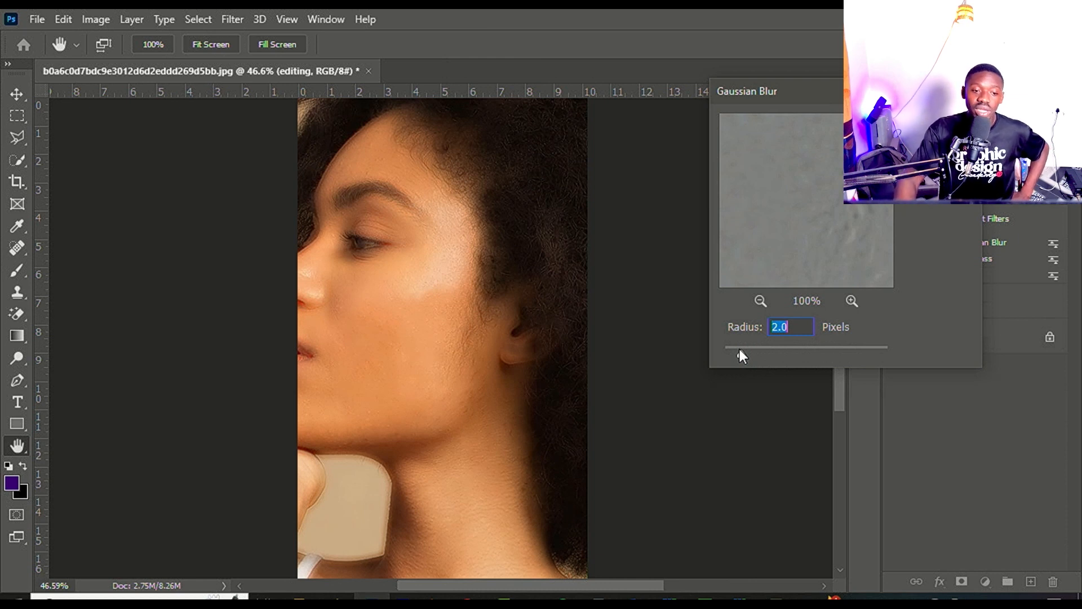
key(BackSpace)
text(3)
key(Return)
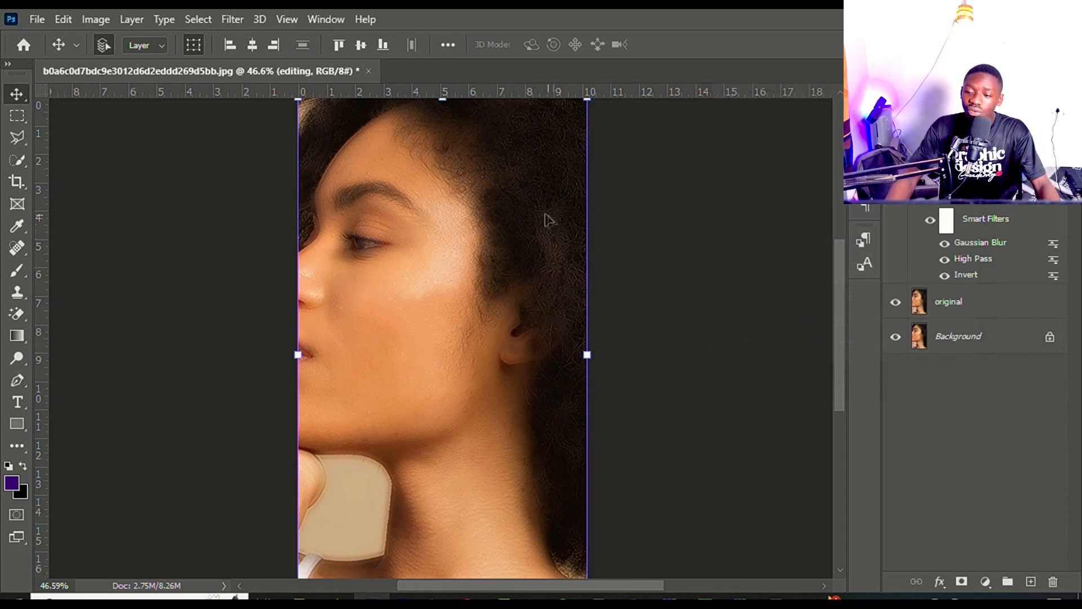
Add a layer mask to the editing layer and invert it to hide the smoothing effect
scroll(462, 215, down, 3)
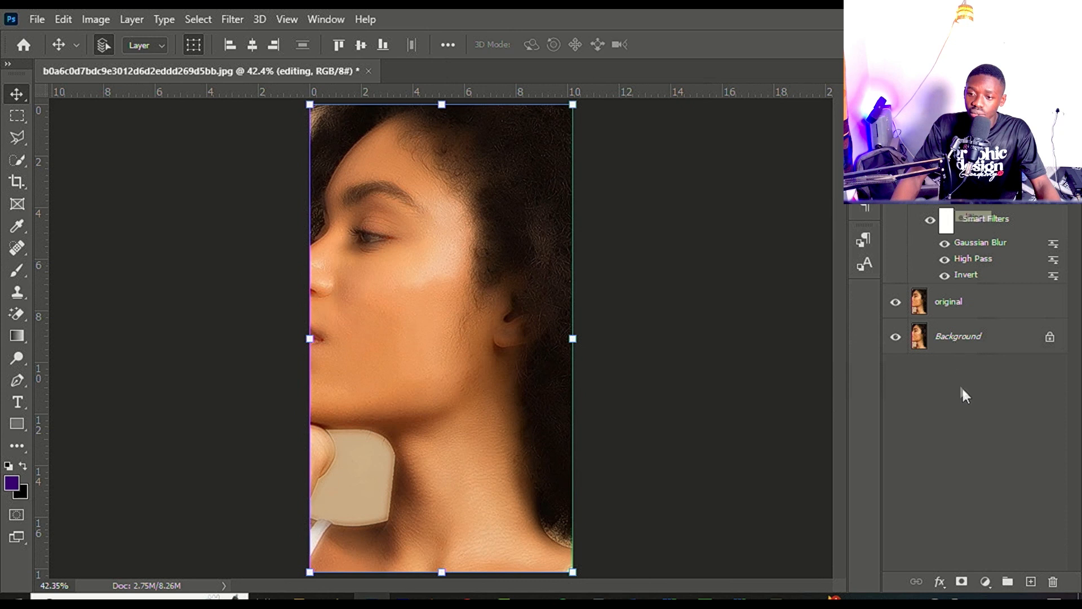
click(961, 585)
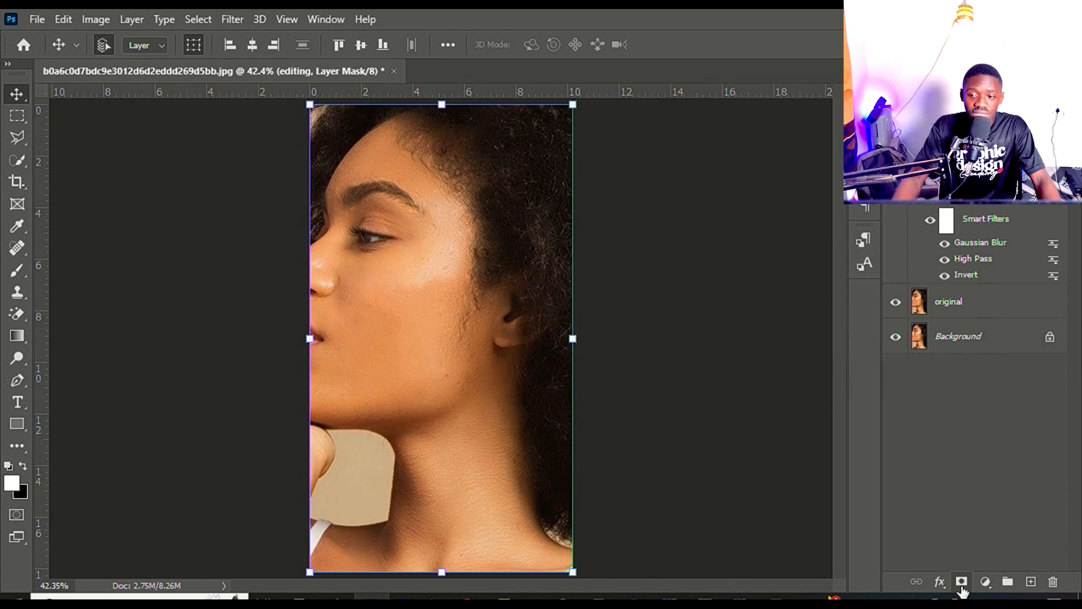
key(ctrl+z)
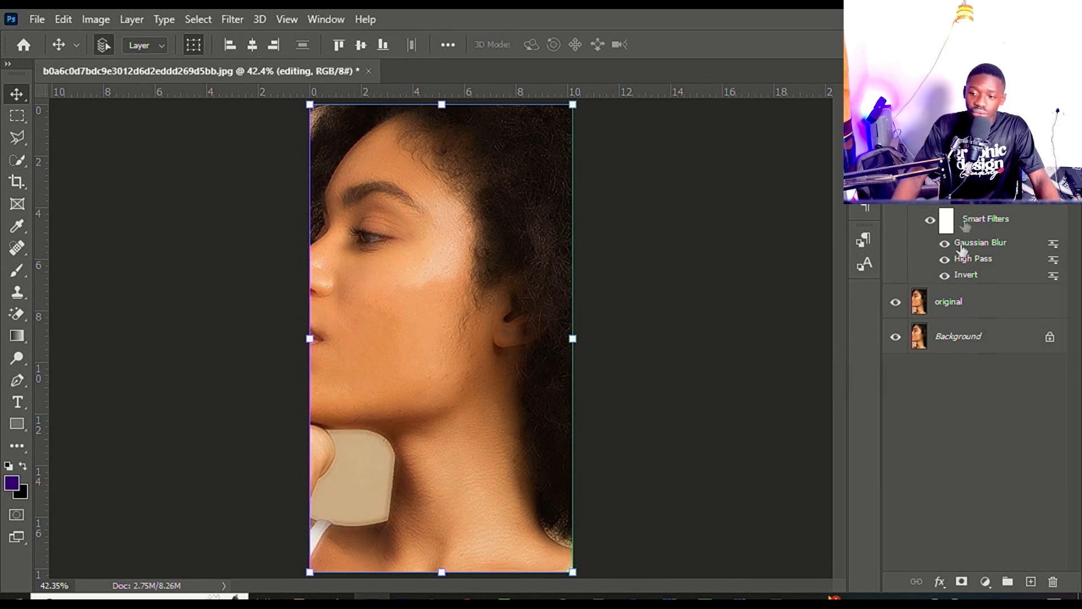
click(962, 581)
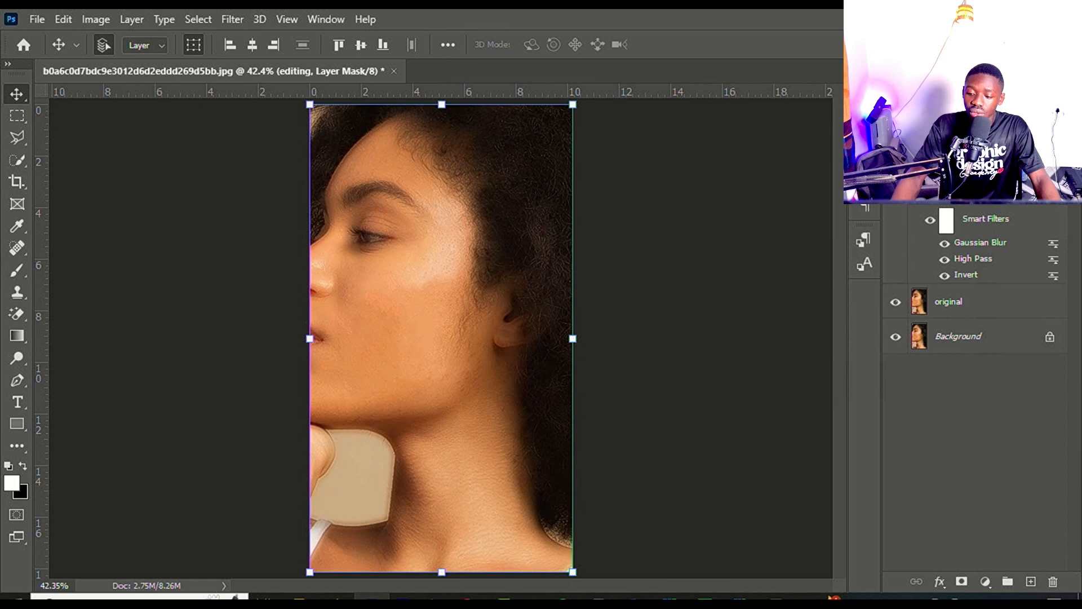
key(ctrl+i)
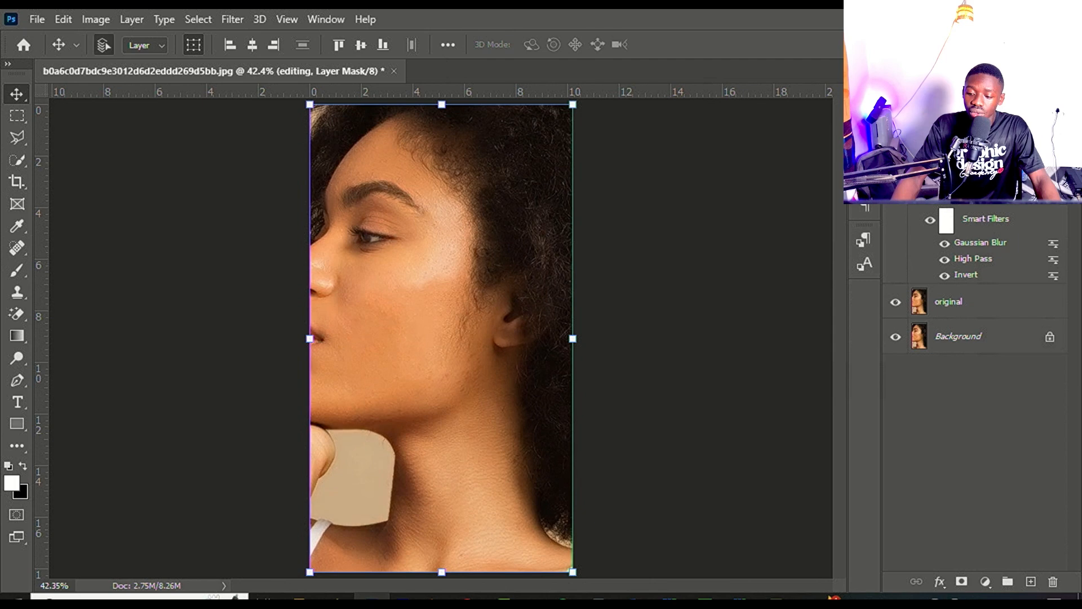
Set up a soft white brush at 100% opacity and size 150 for painting on the mask
scroll(451, 248, up, 5)
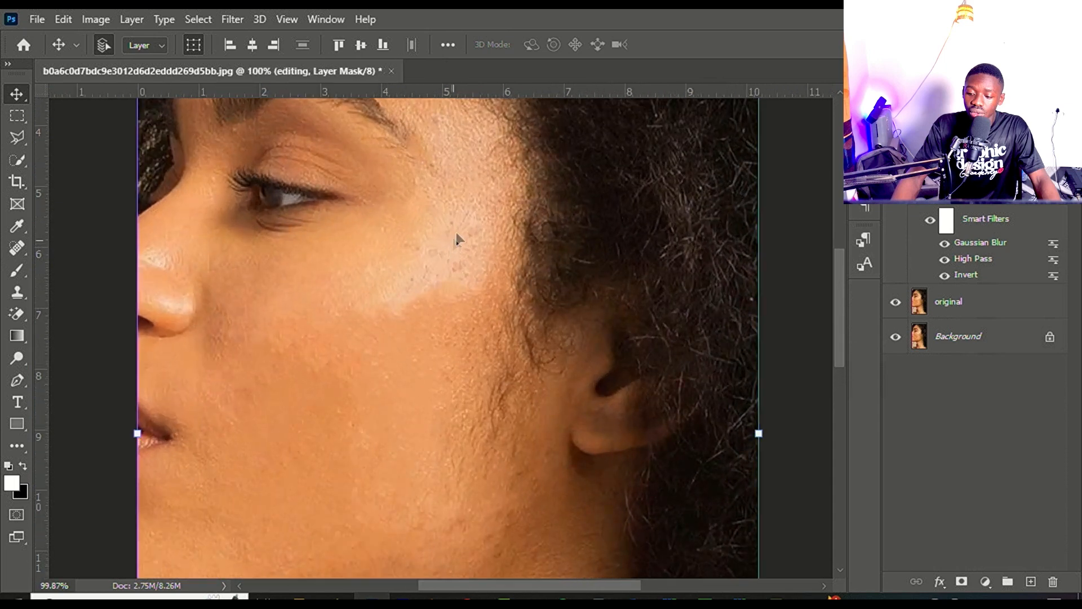
scroll(439, 245, down, 4)
scroll(433, 247, down, 2)
click(17, 271)
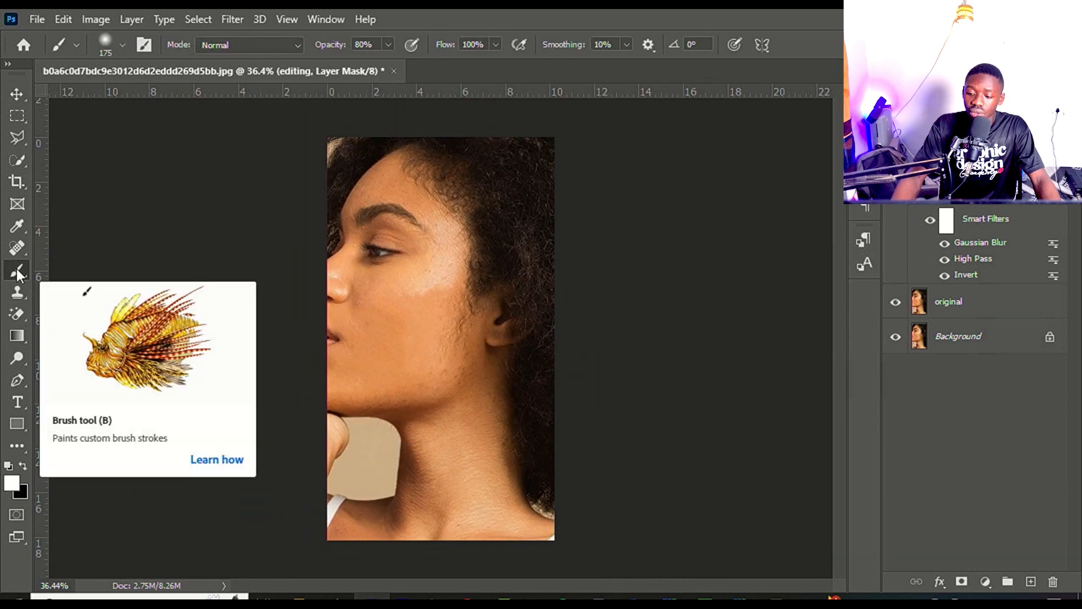
scroll(400, 237, up, 3)
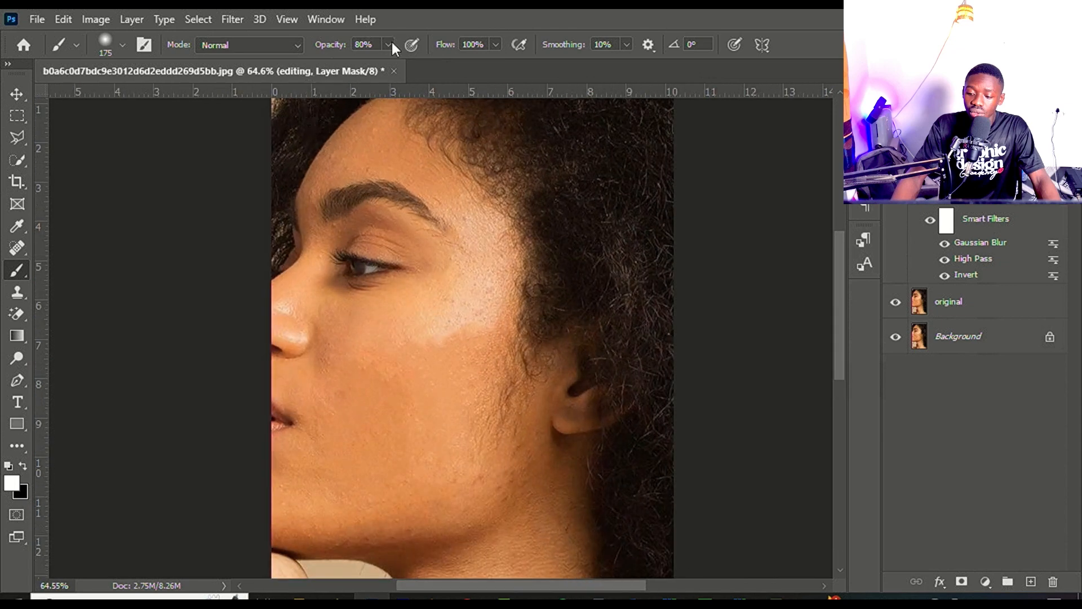
click(388, 45)
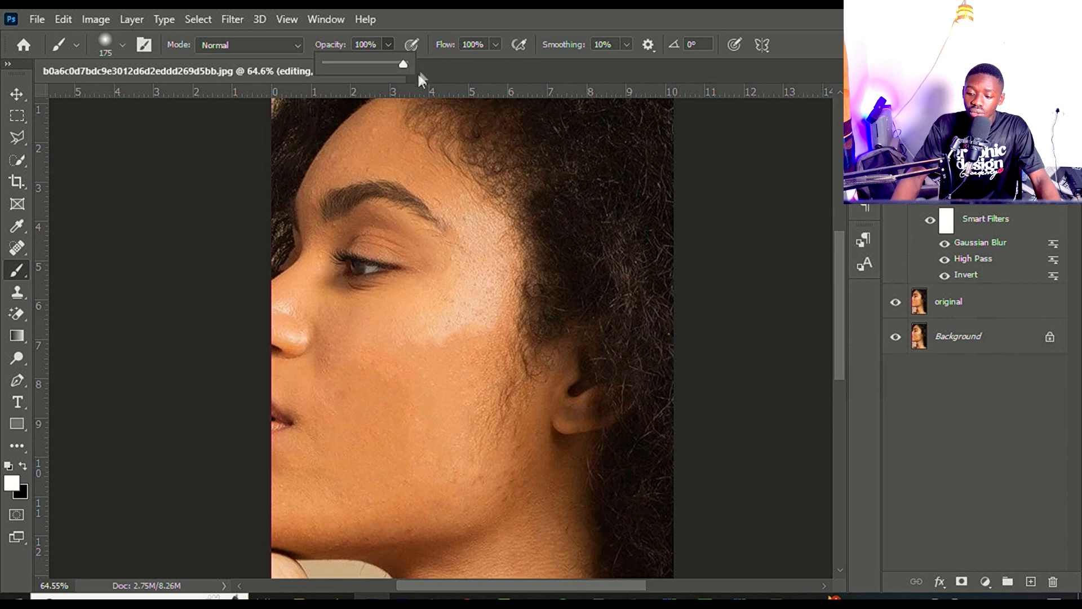
scroll(393, 132, down, 2)
key(bracketleft)
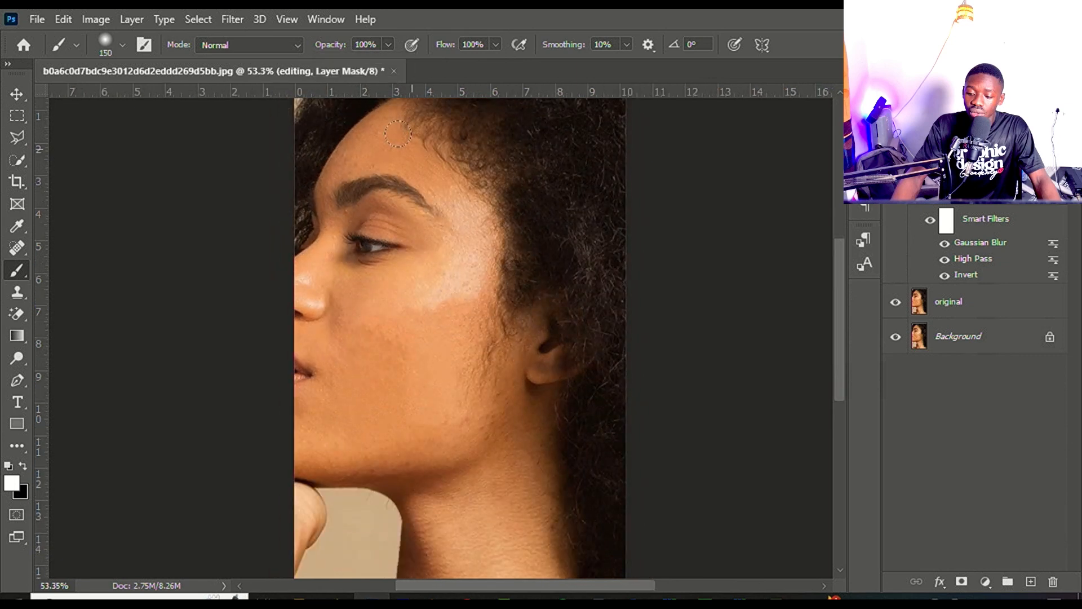
Paint white on the editing layer's mask over the forehead and upper face with the brush reduced to size 100
scroll(393, 132, up, 3)
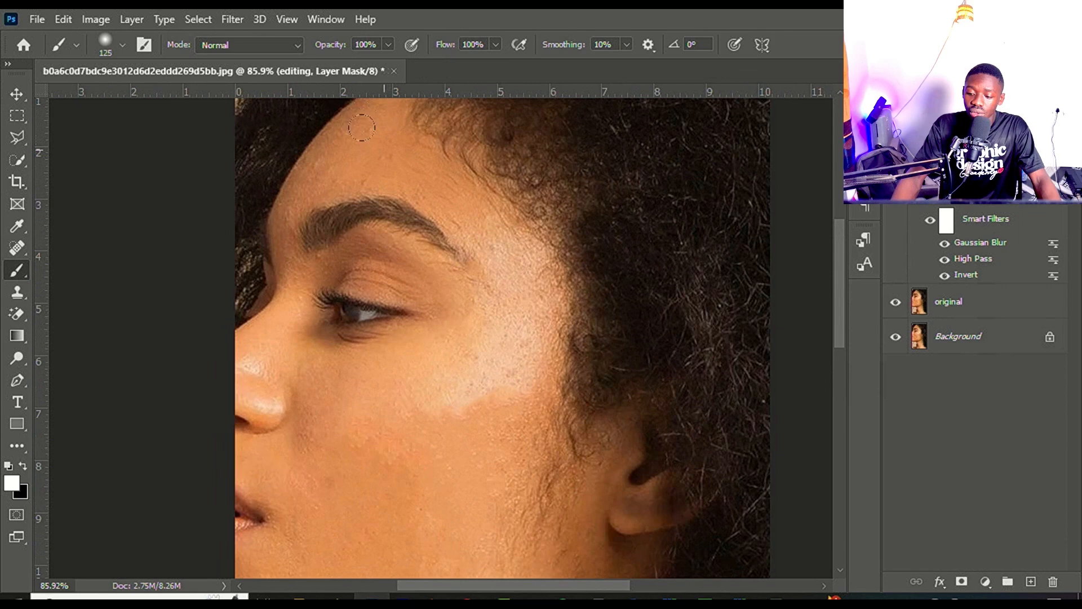
scroll(373, 131, down, 2)
scroll(366, 138, up, 2)
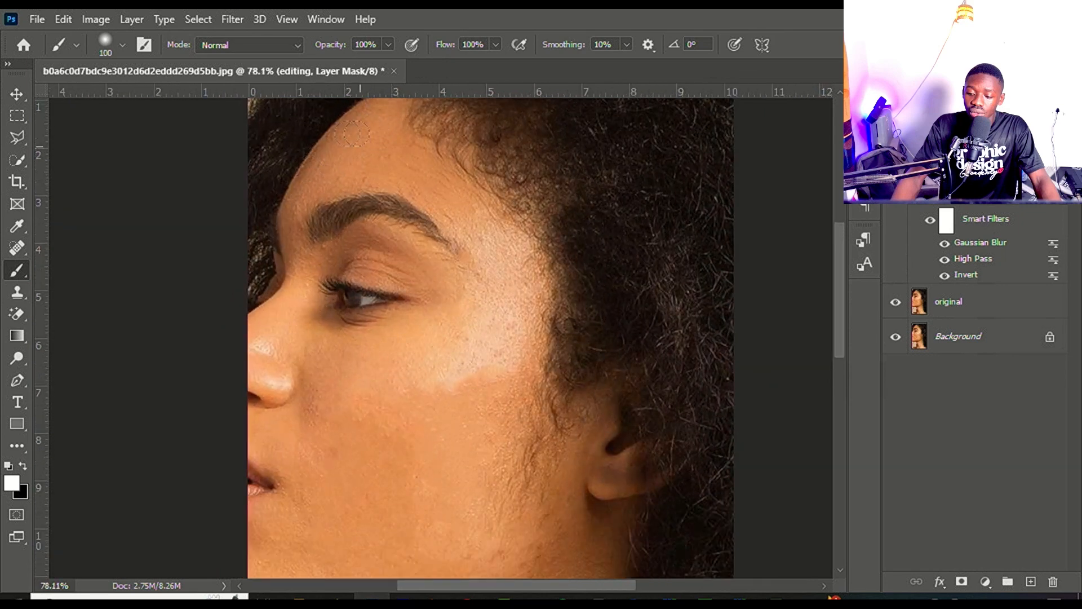
scroll(466, 310, down, 4)
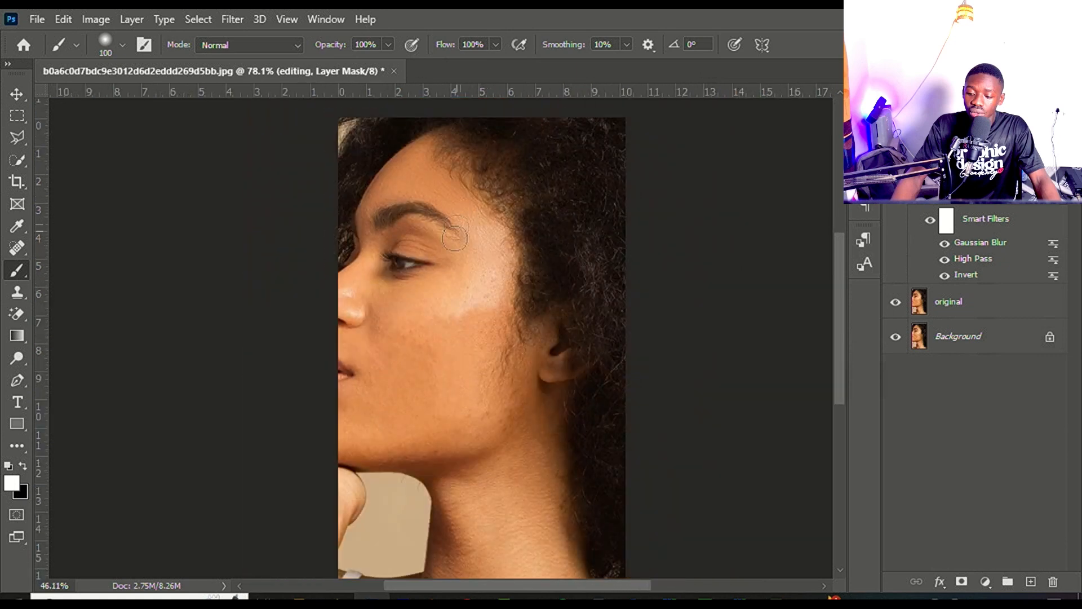
scroll(472, 276, up, 2)
scroll(466, 278, up, 2)
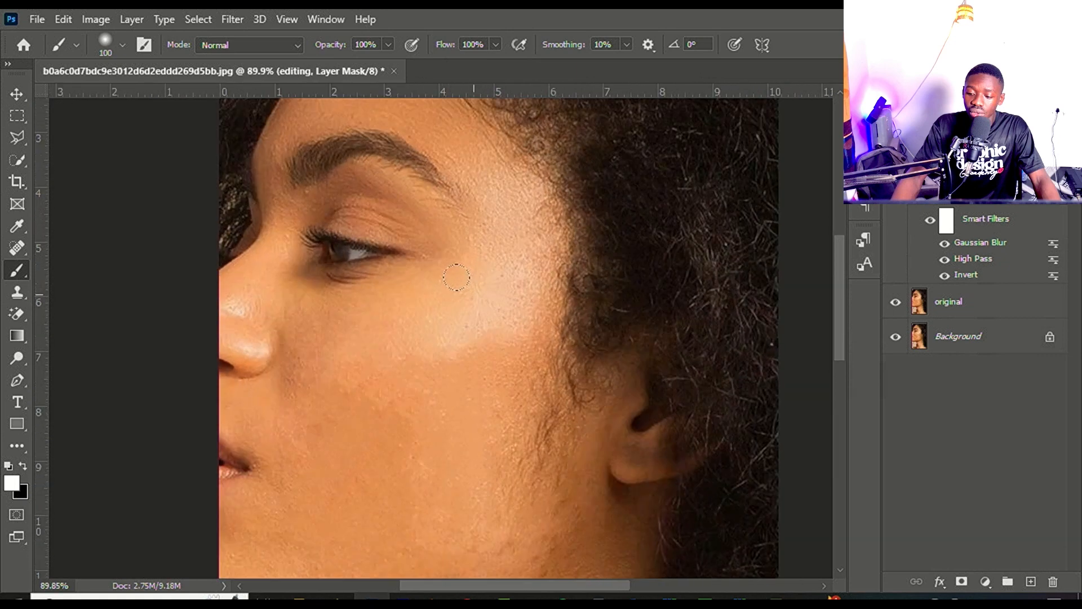
Enlarge the brush to size 200 and paint the smoothing onto the cheek and jaw through the mask
scroll(445, 282, down, 1)
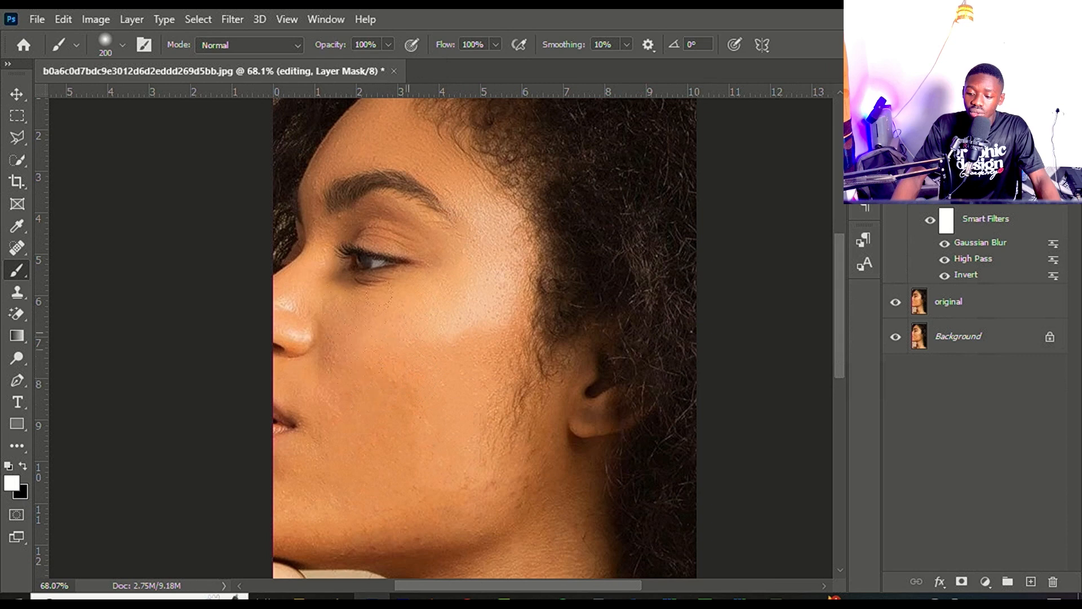
scroll(380, 294, down, 2)
scroll(381, 366, up, 2)
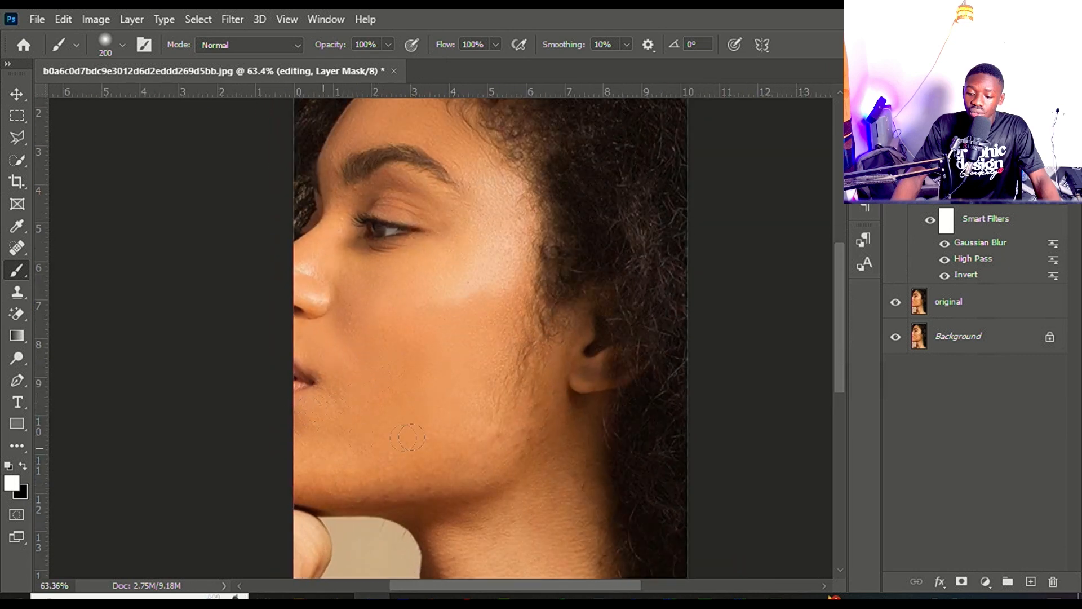
scroll(431, 349, up, 1)
scroll(422, 383, down, 3)
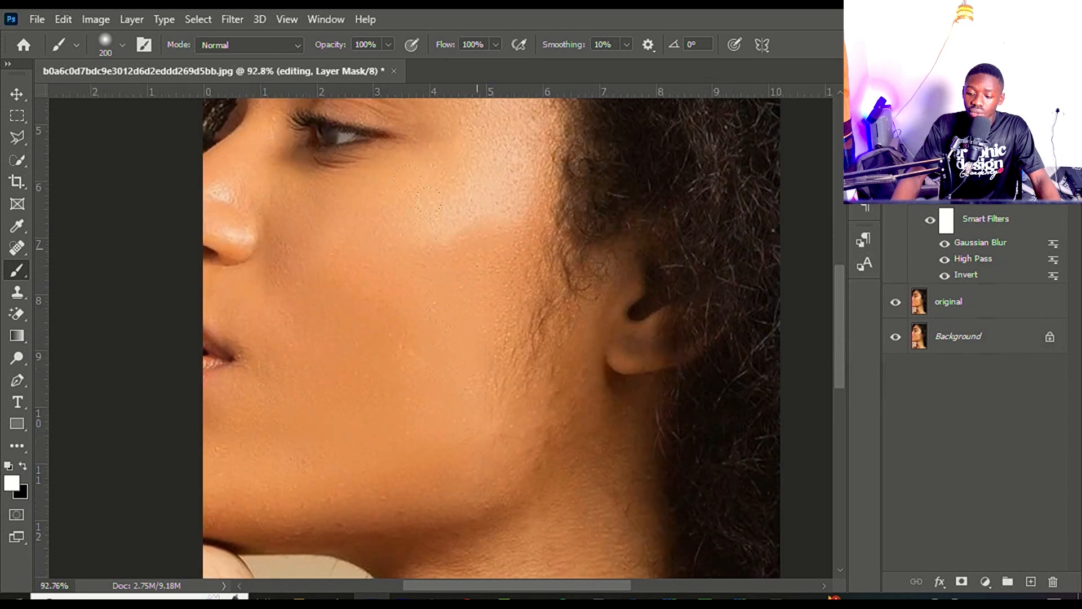
scroll(420, 403, down, 1)
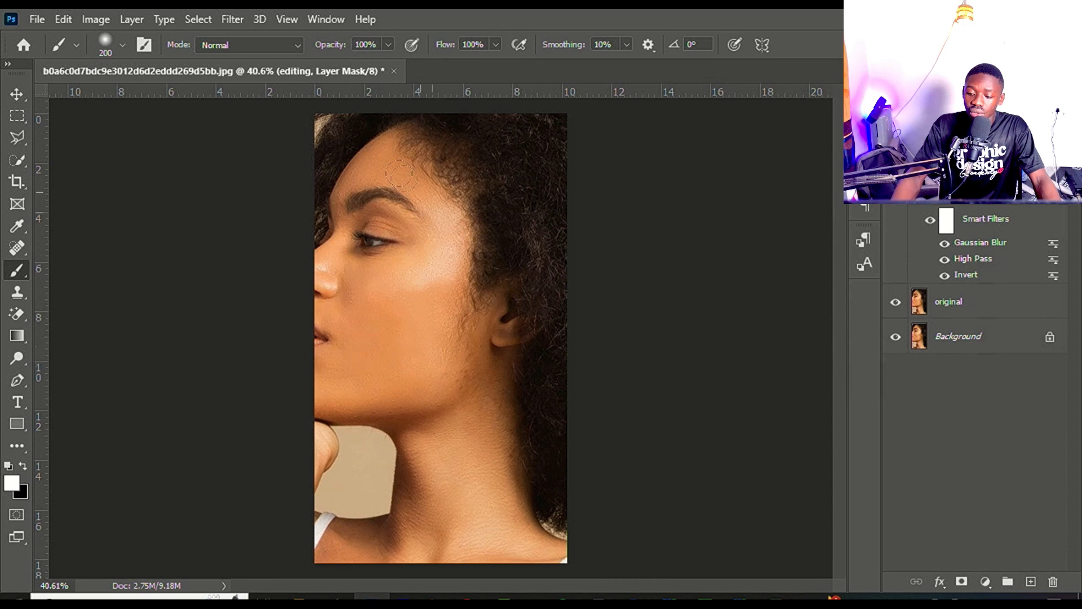
Inspect the smoothed skin around the eye, cheek, ear and jaw up close and at full view
scroll(369, 152, up, 4)
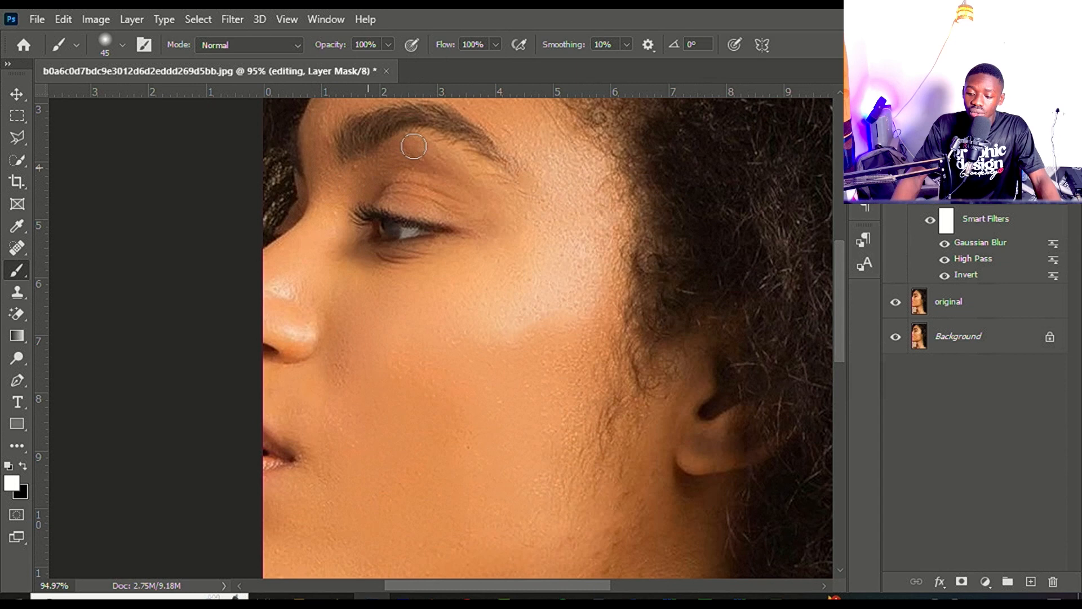
scroll(332, 223, down, 2)
scroll(367, 220, up, 2)
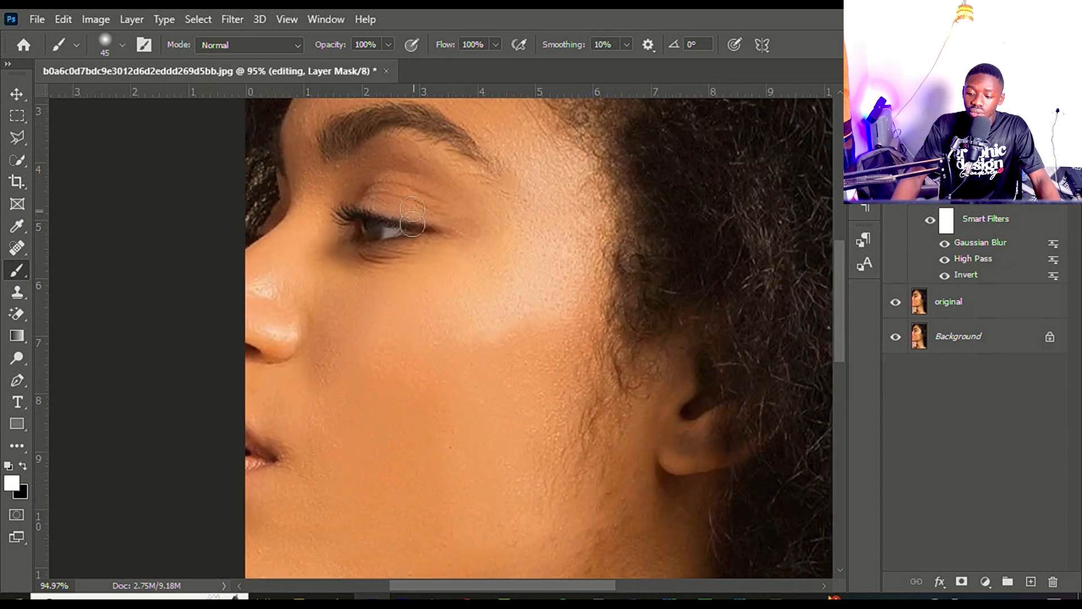
scroll(521, 280, down, 3)
scroll(522, 284, up, 2)
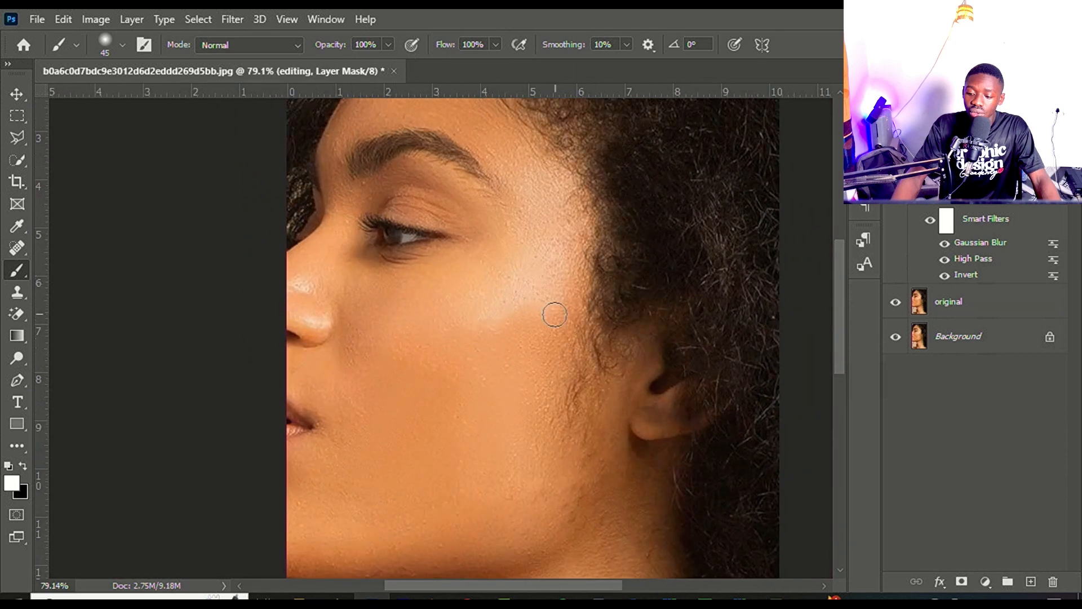
scroll(550, 309, down, 3)
scroll(546, 314, up, 3)
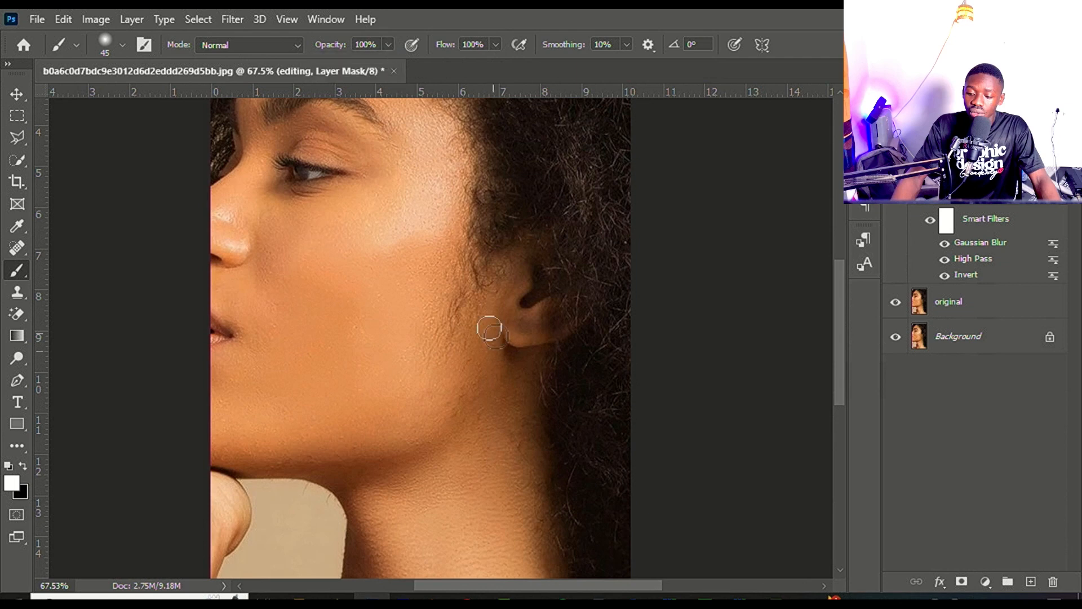
scroll(478, 332, down, 2)
scroll(514, 316, down, 2)
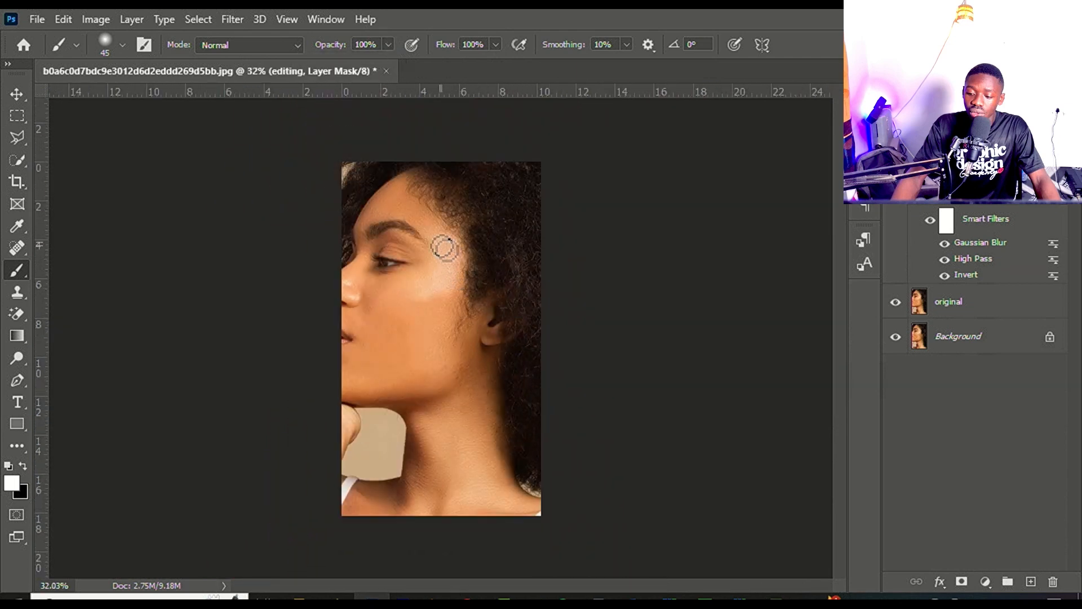
scroll(447, 242, up, 3)
Group the editing and original layers, and toggle the group's visibility to compare the portrait before and after retouching
right_click(990, 210)
key(Escape)
click(990, 303)
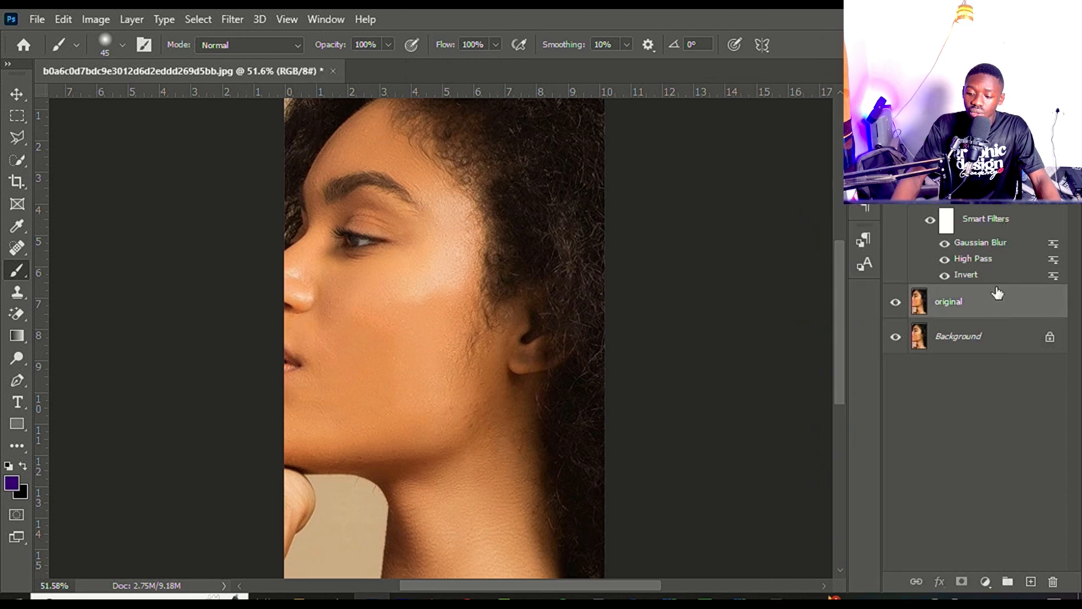
key(ctrl+g)
key(ctrl+comma)
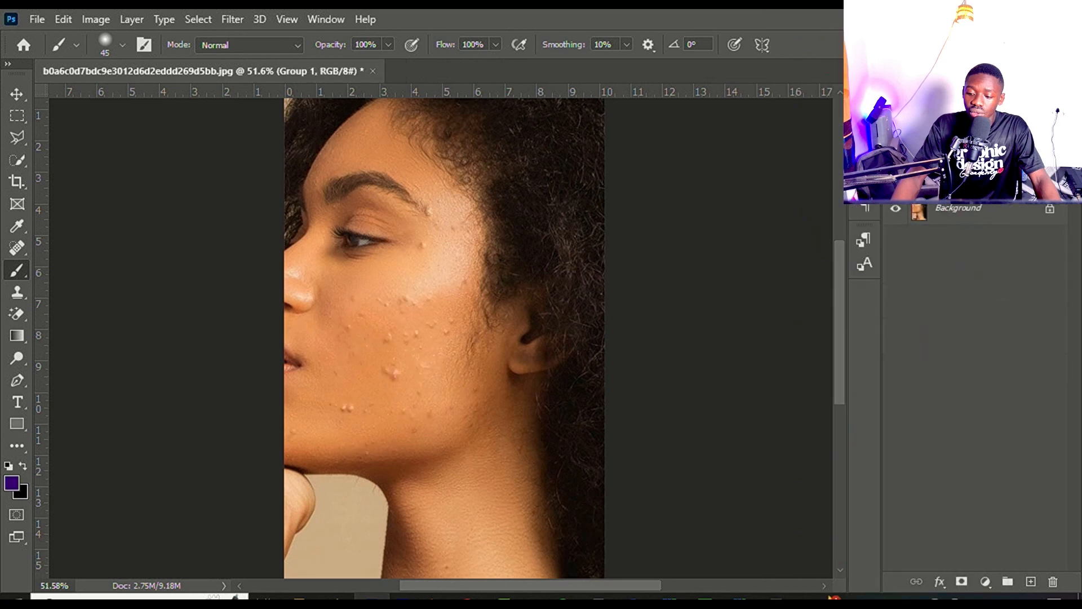
key(ctrl+comma)
key(ctrl+comma)
Switch to File Explorer, preview the portraits in the 0000 GDA folder, and open pexels-shotpot-6338373.jpg in Photoshop
click(300, 598)
click(603, 217)
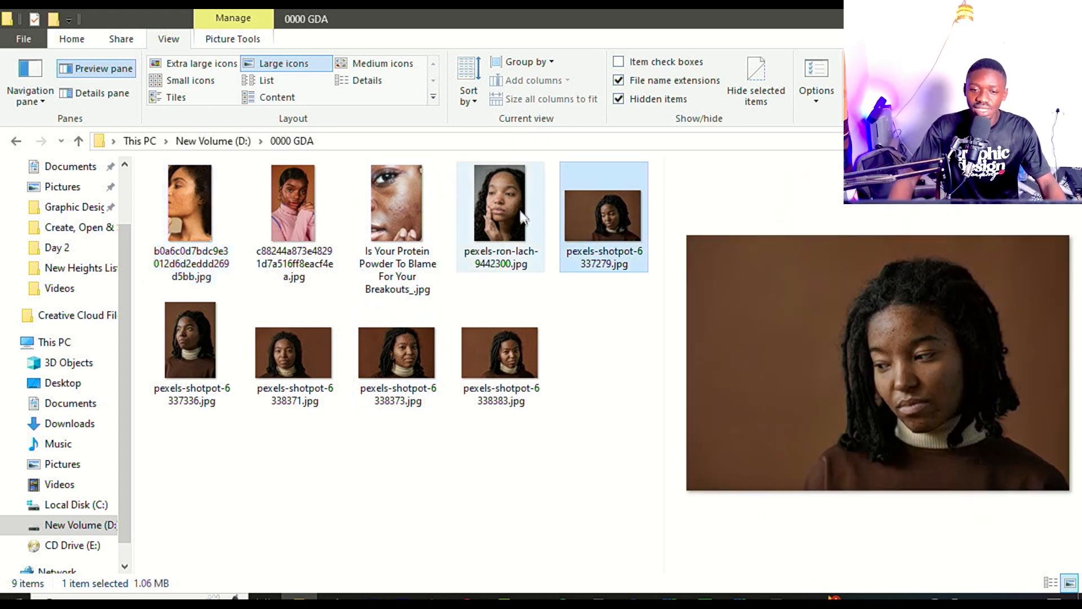
click(208, 345)
click(336, 369)
click(404, 357)
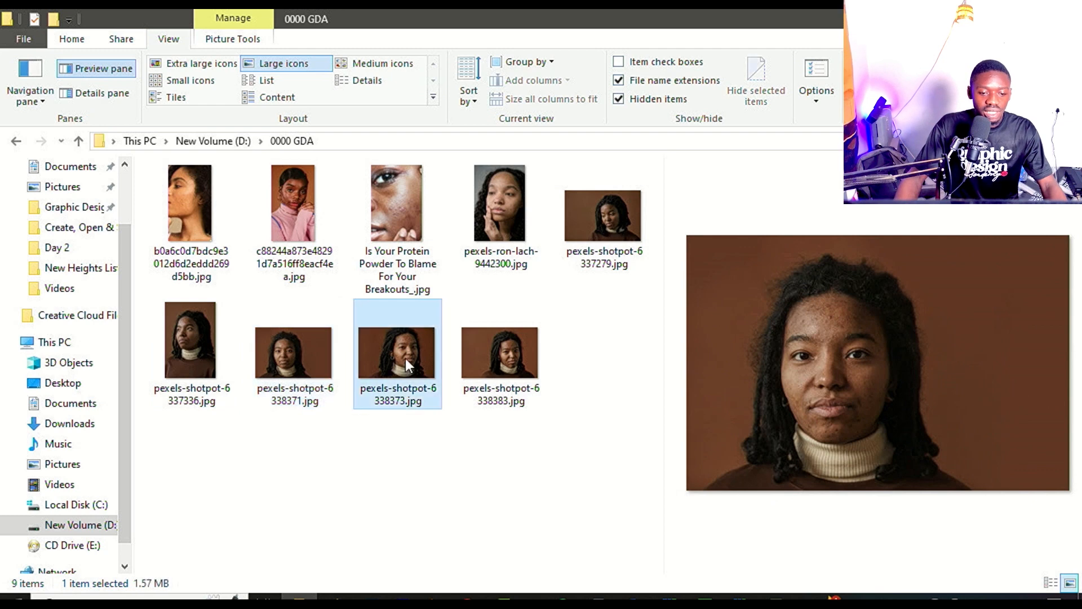
drag(407, 357, 562, 9)
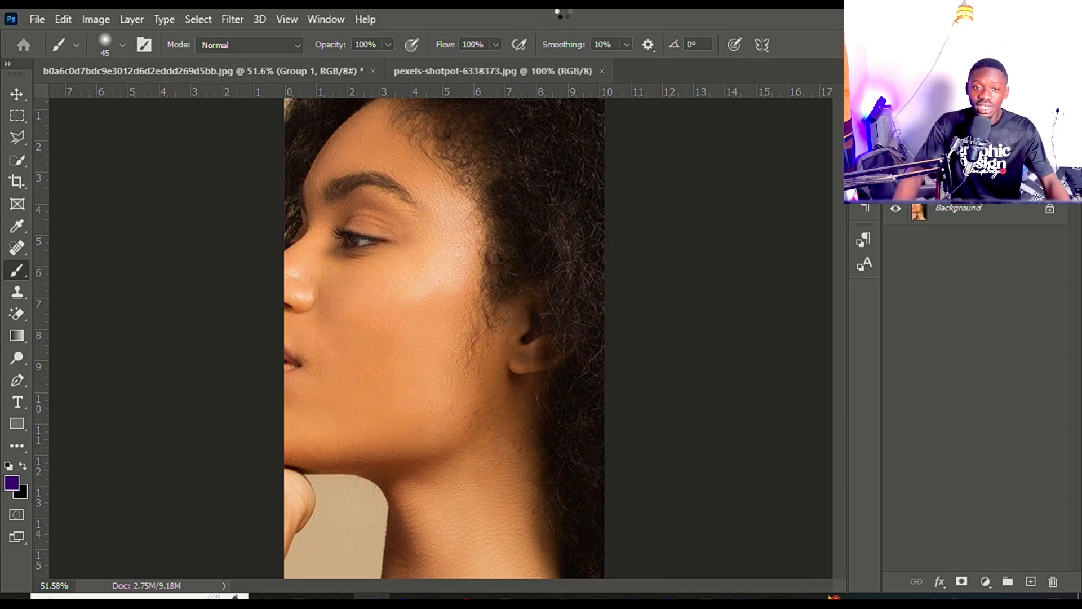
scroll(551, 333, up, 3)
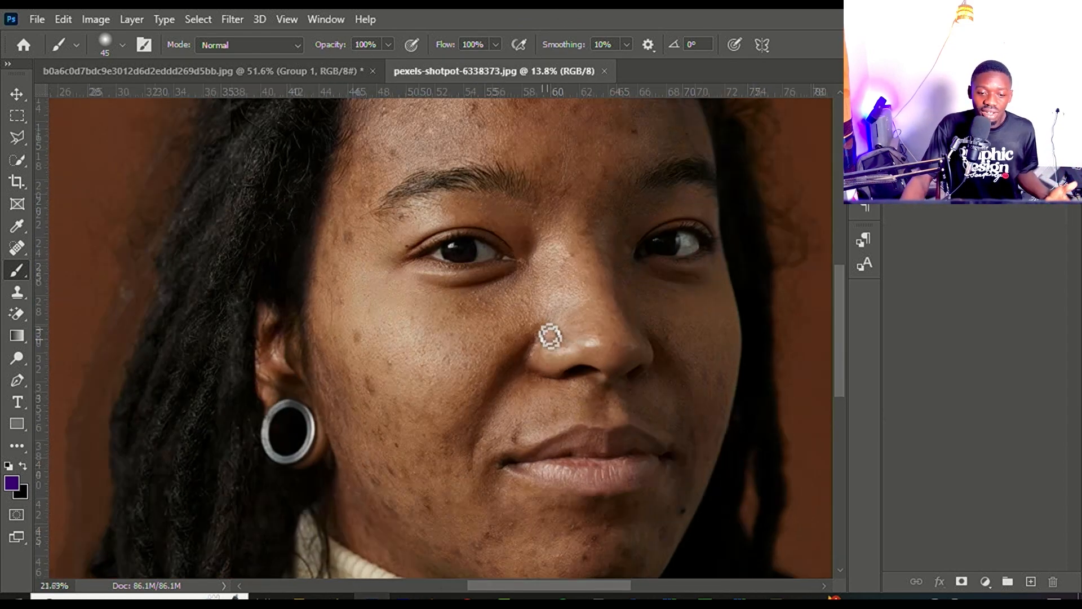
scroll(493, 281, down, 4)
scroll(525, 244, up, 4)
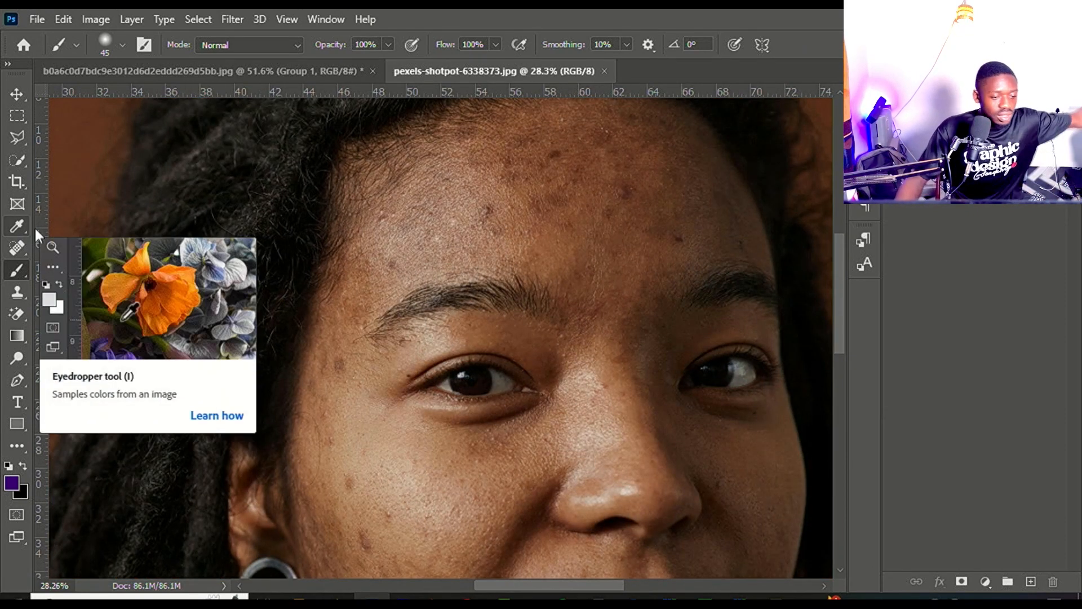
Heal the dark spots on the forehead above the eyebrow with the Spot Healing Brush at size 45
scroll(417, 202, up, 2)
key(bracketright)
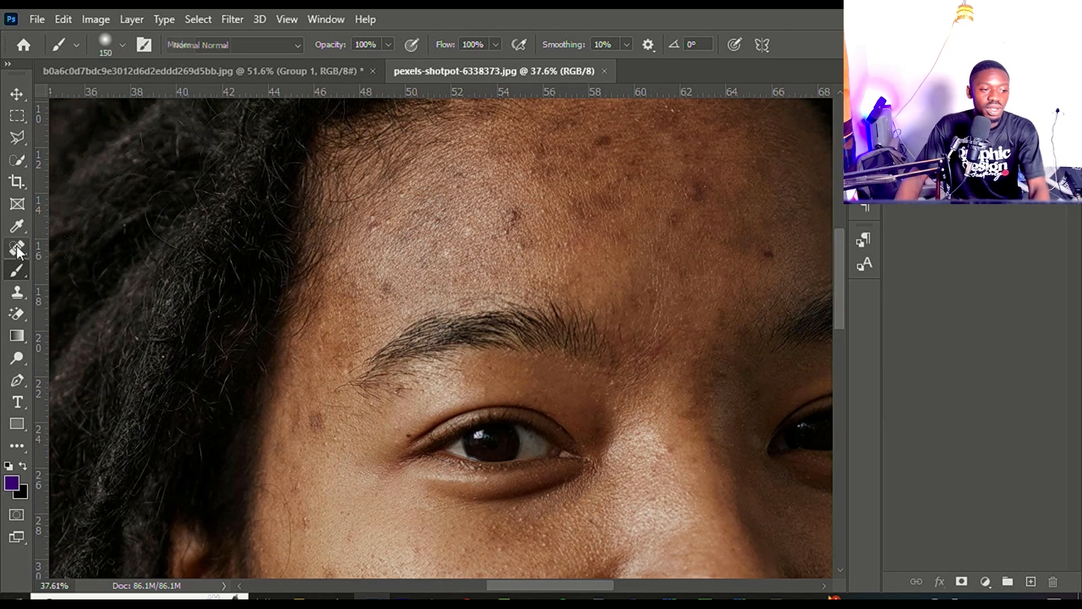
right_click(18, 252)
click(73, 245)
scroll(447, 228, down, 2)
scroll(487, 233, up, 3)
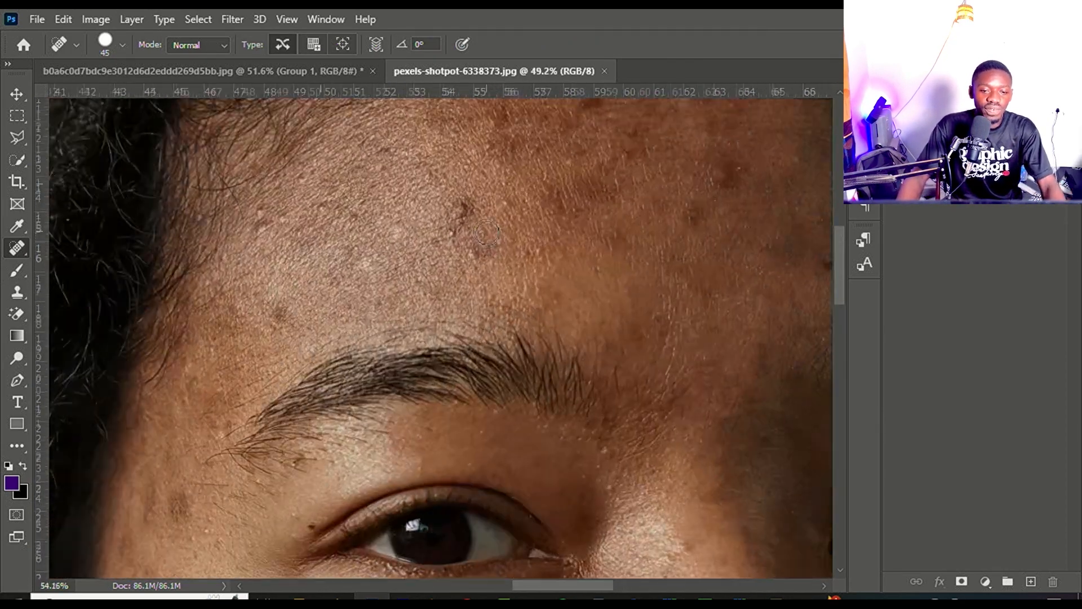
scroll(487, 233, up, 3)
mouse_move(448, 184)
mouse_down()
mouse_move(411, 206)
mouse_move(445, 219)
mouse_up()
click(424, 259)
click(494, 301)
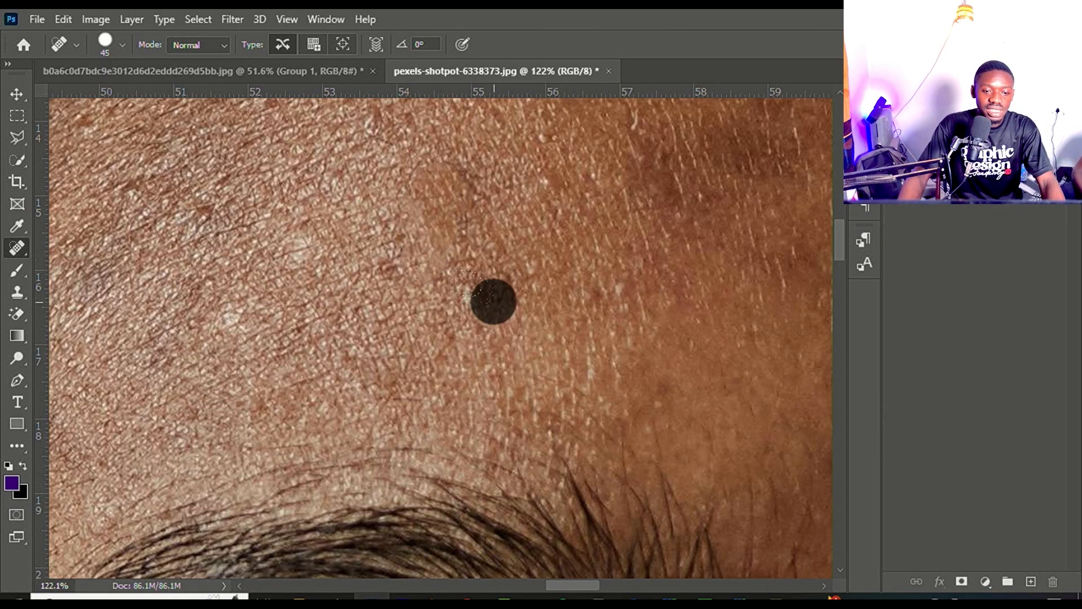
click(485, 271)
scroll(532, 234, down, 2)
scroll(516, 283, up, 1)
click(481, 291)
click(444, 288)
click(451, 257)
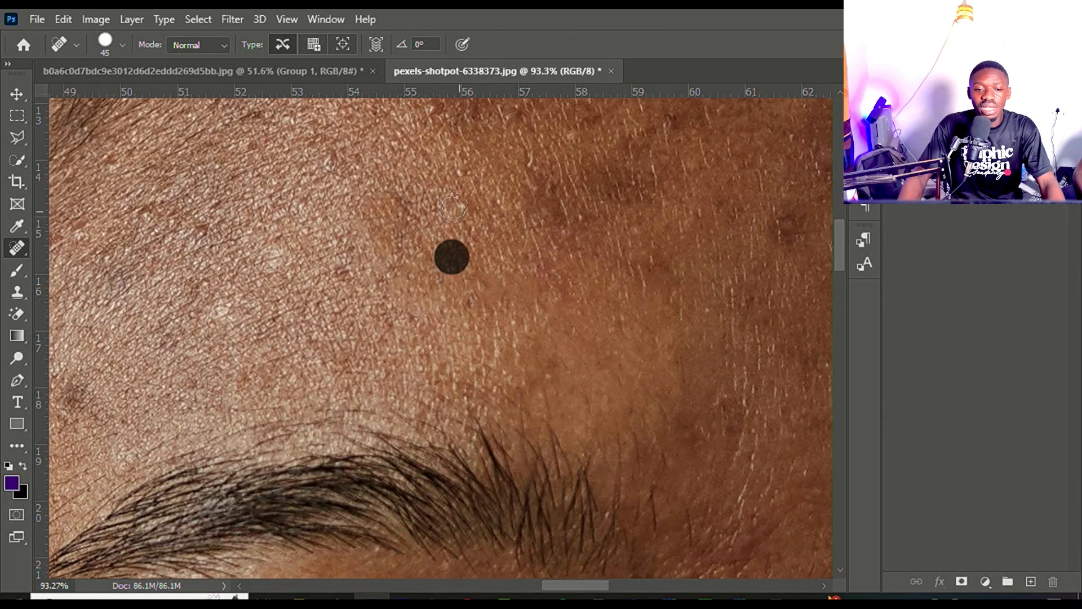
Add a Brightness/Contrast adjustment layer above the portrait
scroll(497, 242, down, 4)
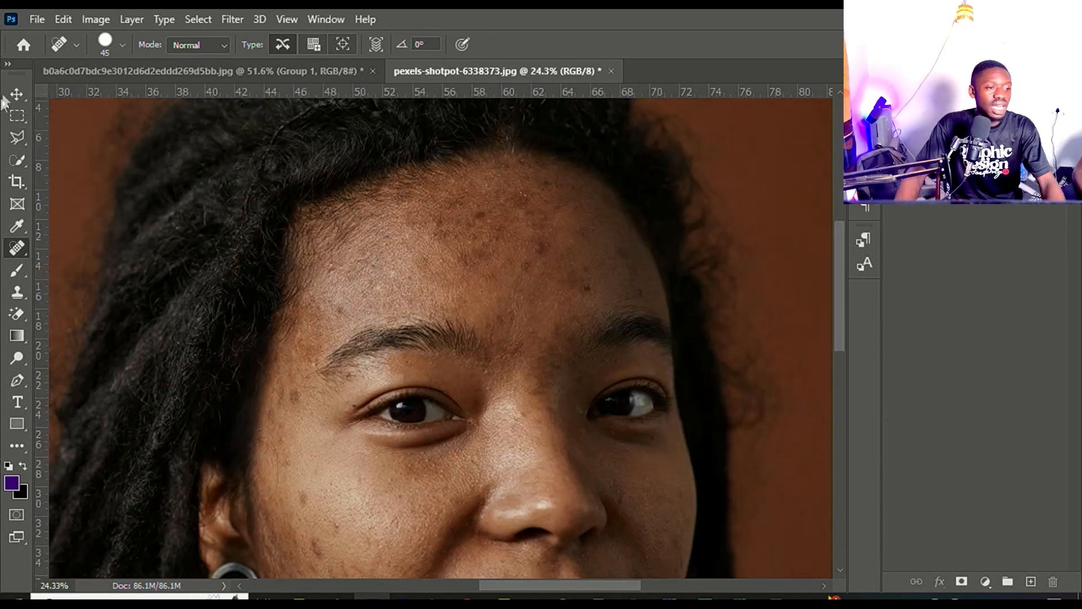
click(17, 94)
scroll(440, 338, down, 3)
scroll(439, 338, up, 1)
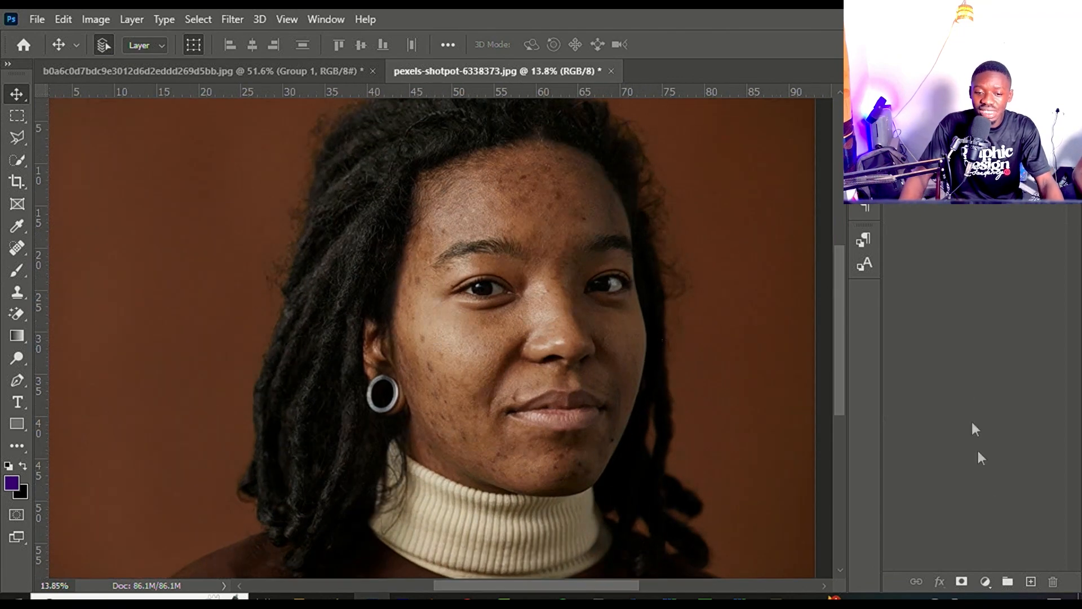
click(985, 581)
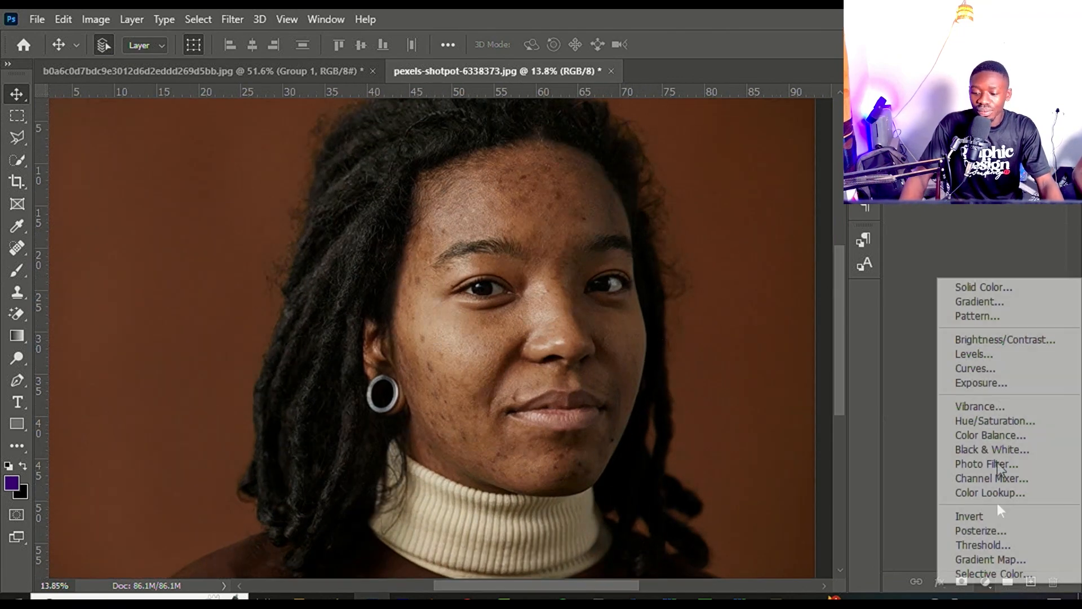
click(989, 238)
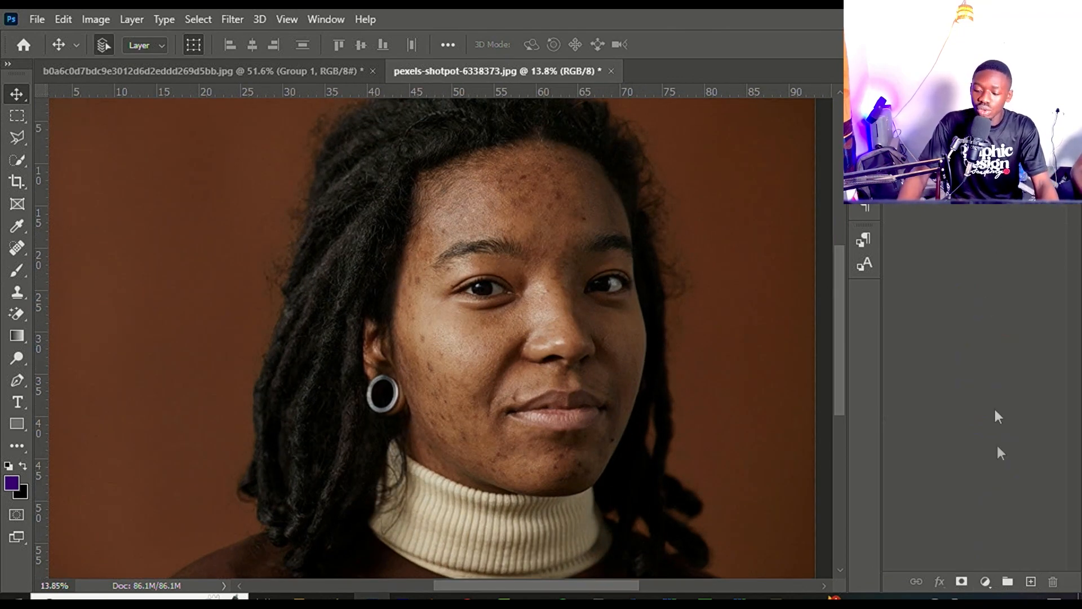
click(985, 581)
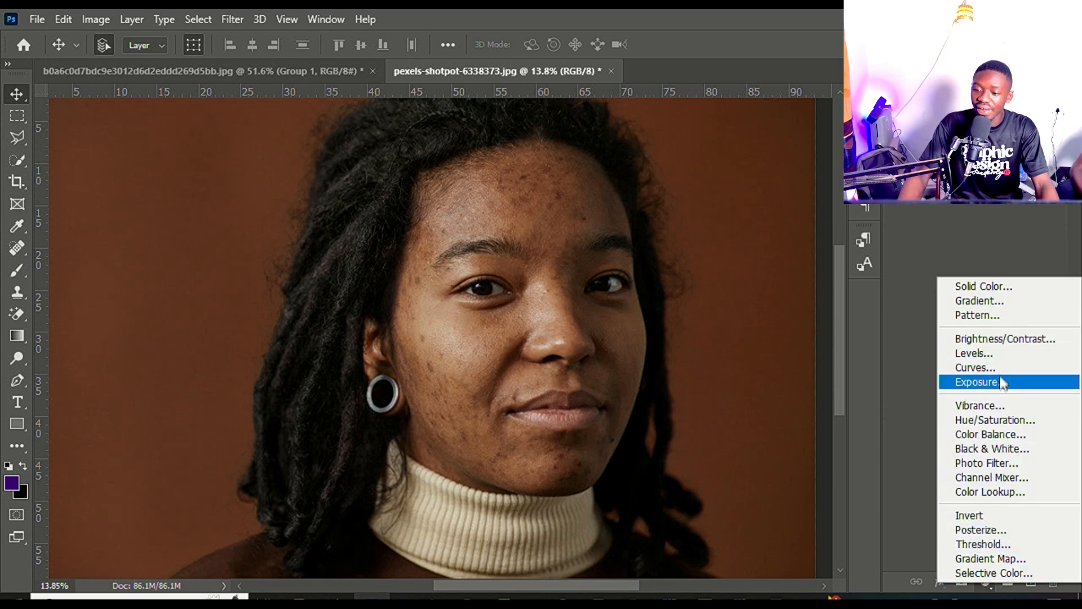
click(997, 338)
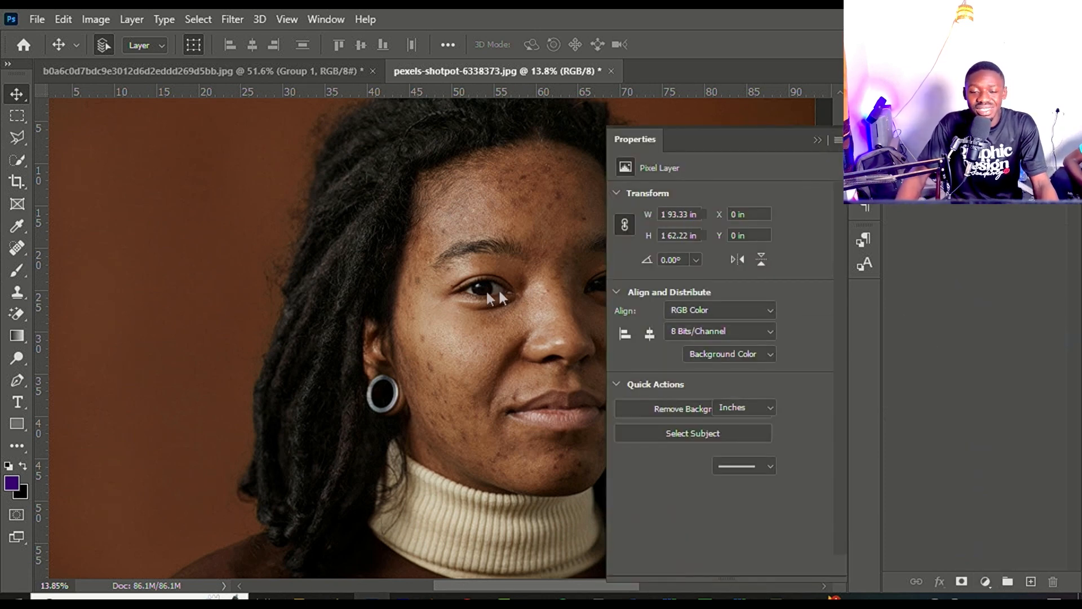
scroll(510, 286, down, 3)
scroll(538, 274, up, 8)
scroll(571, 217, down, 3)
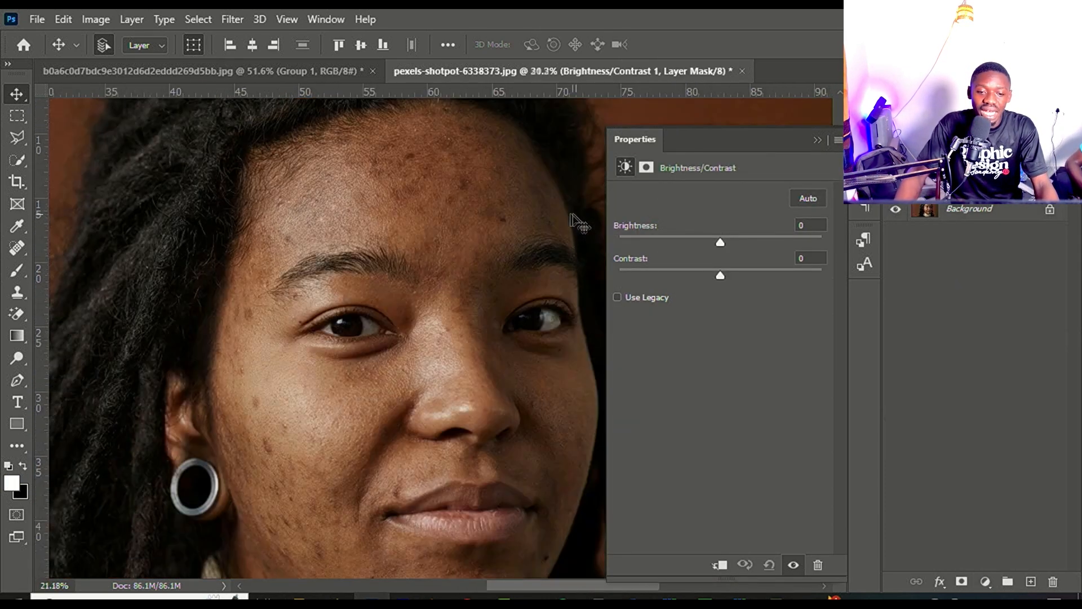
Set the adjustment layer's brightness to 41 and its contrast to 15
drag(723, 241, 708, 276)
drag(737, 242, 747, 243)
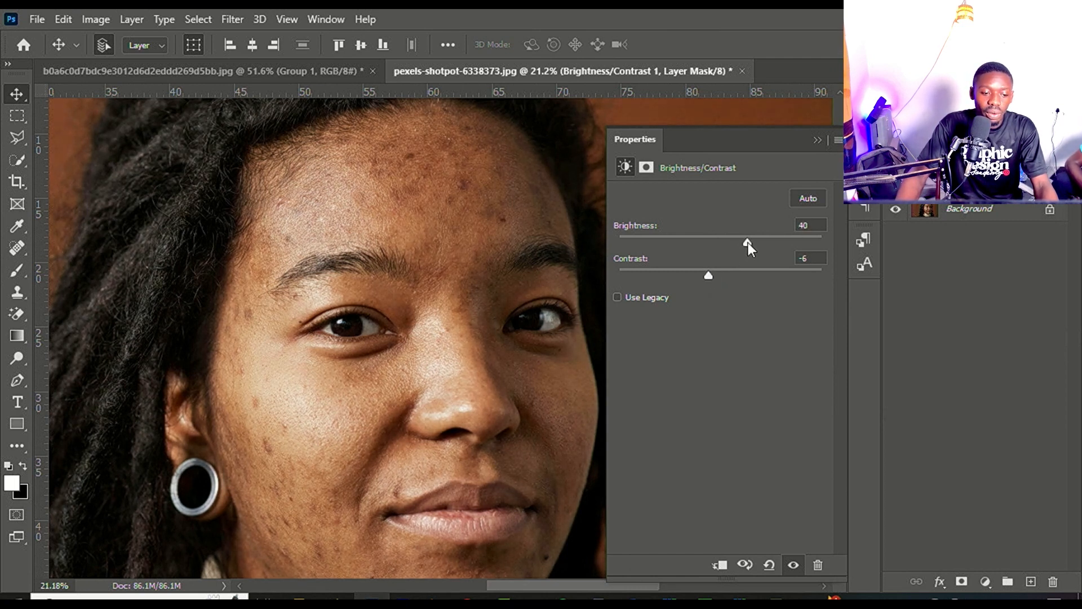
drag(709, 275, 732, 266)
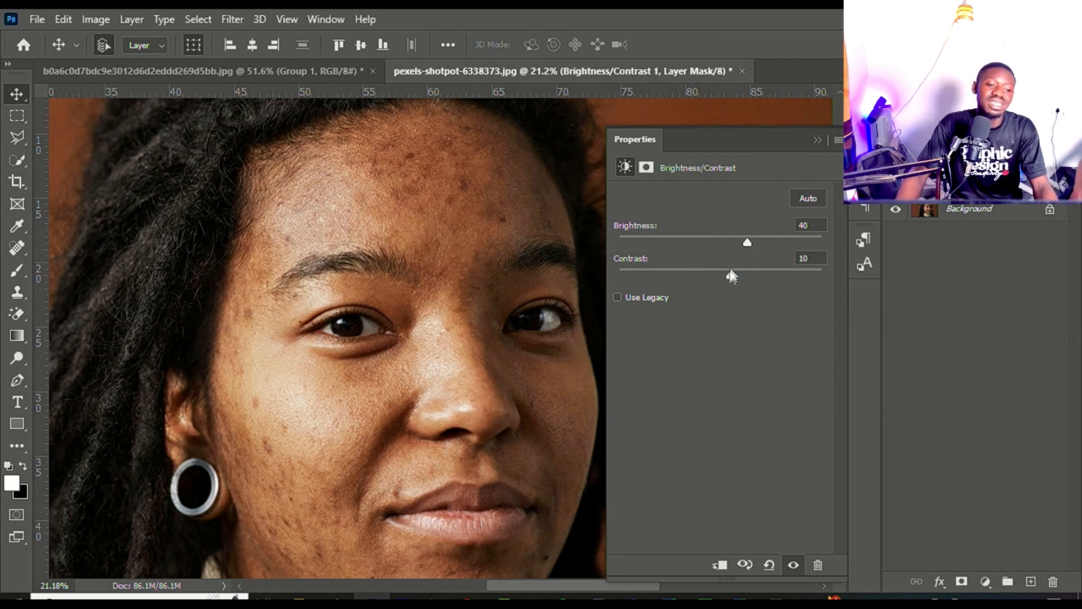
drag(748, 246, 736, 276)
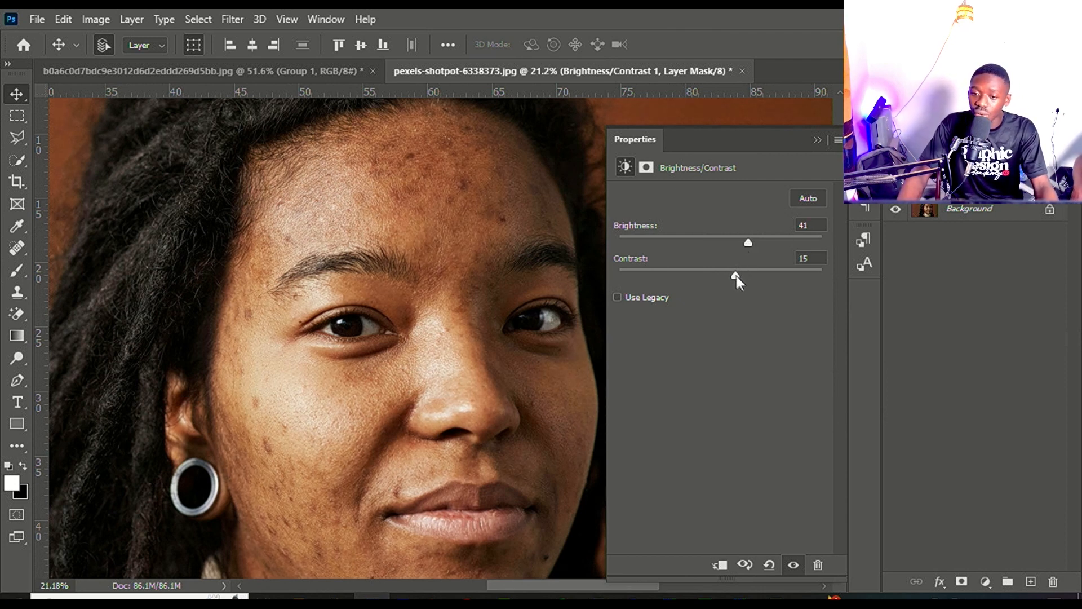
Duplicate the Background layer beneath the Brightness/Contrast adjustment
click(984, 210)
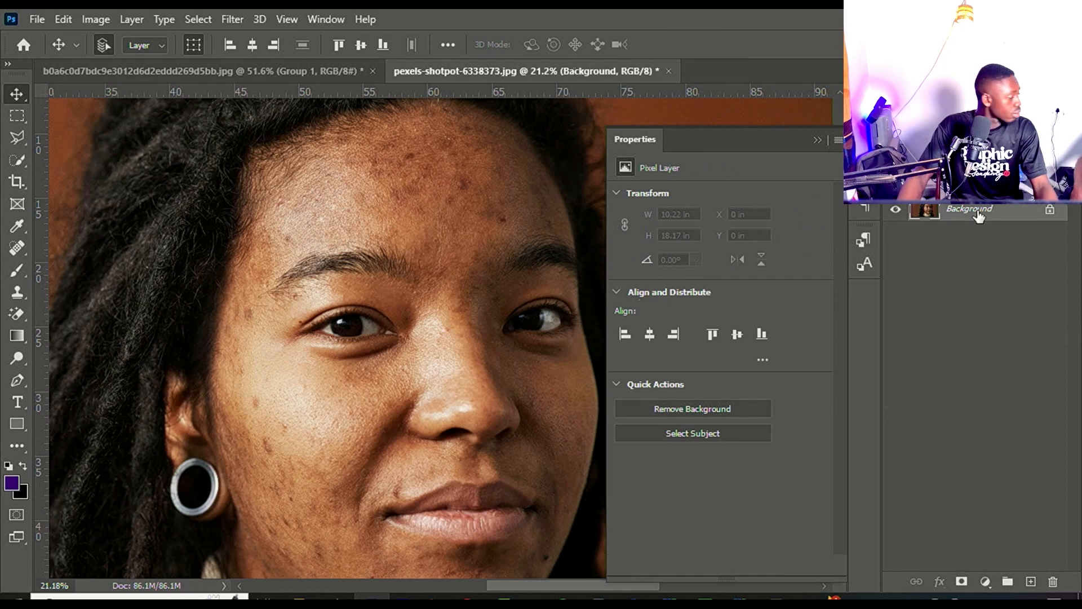
scroll(478, 190, up, 5)
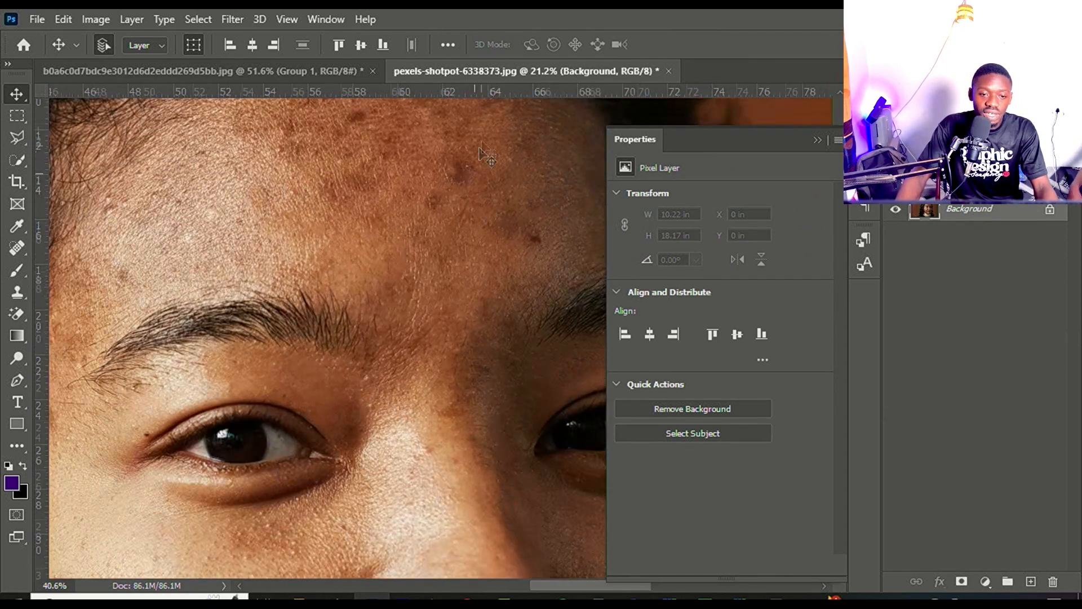
scroll(447, 272, down, 3)
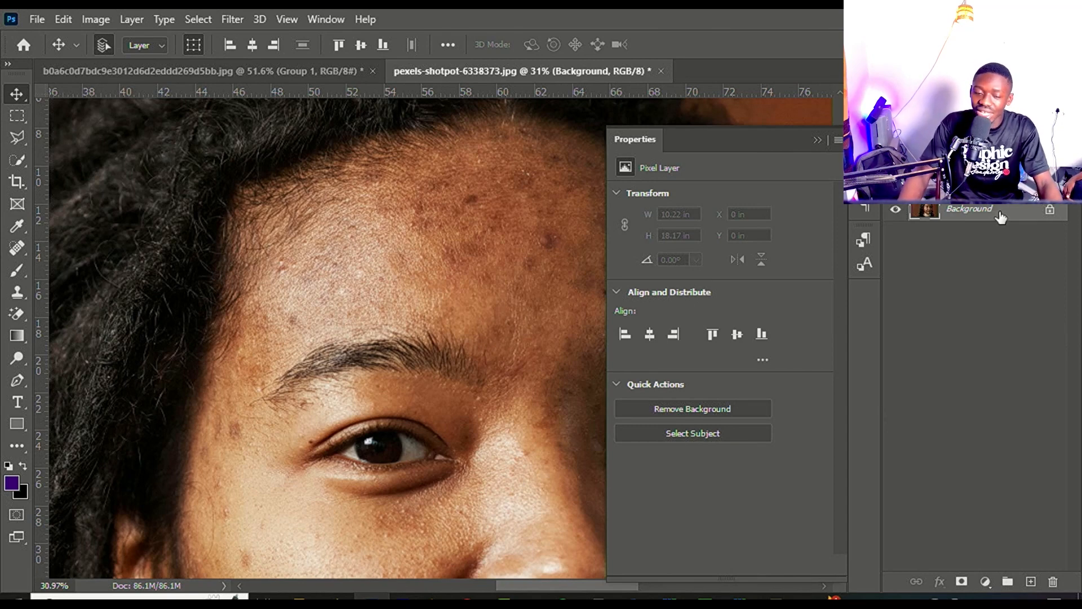
drag(1000, 217, 1030, 575)
scroll(89, 351, up, 1)
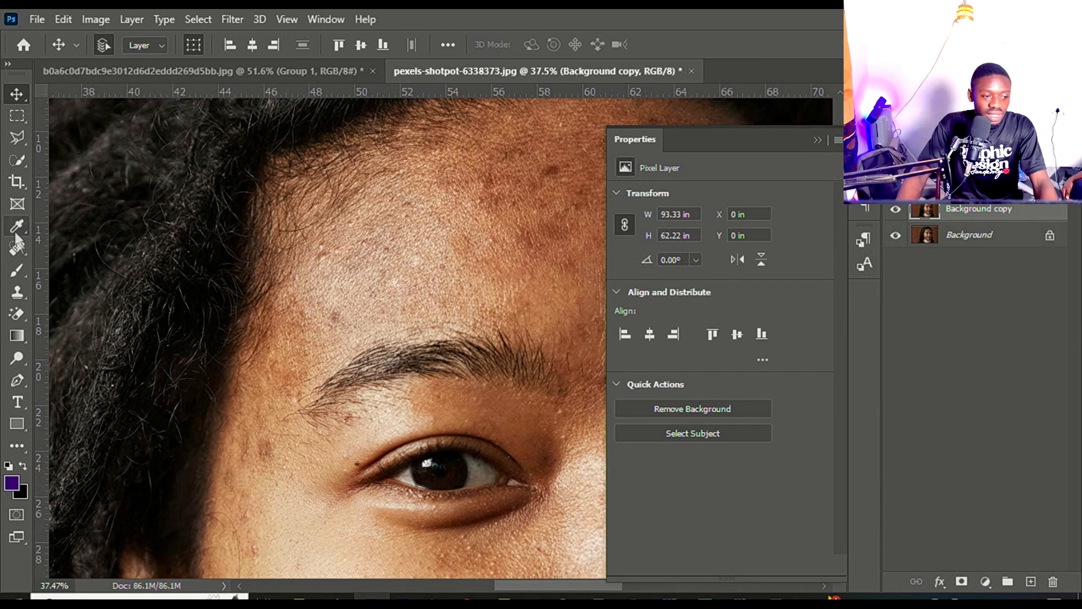
Heal the dark spots across the middle of the forehead with the Spot Healing Brush at size 70
click(19, 250)
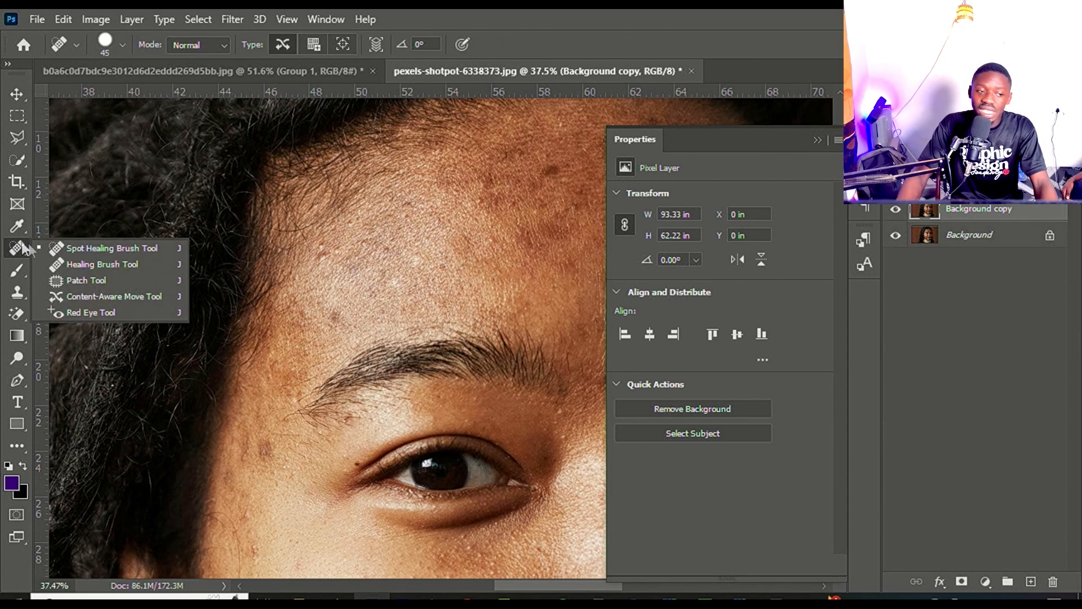
click(138, 245)
scroll(334, 315, down, 3)
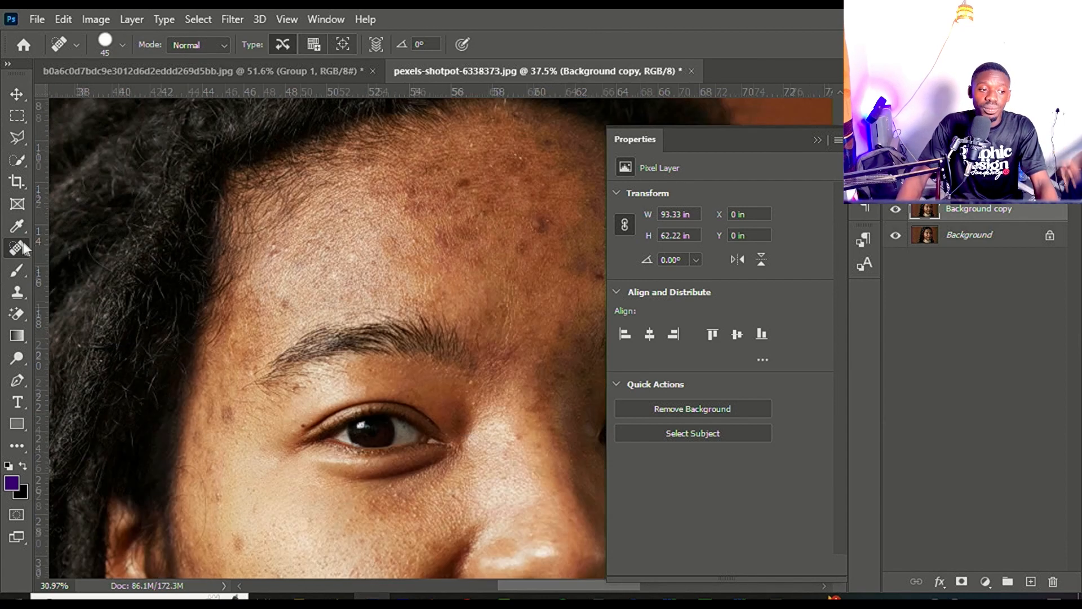
scroll(522, 261, up, 5)
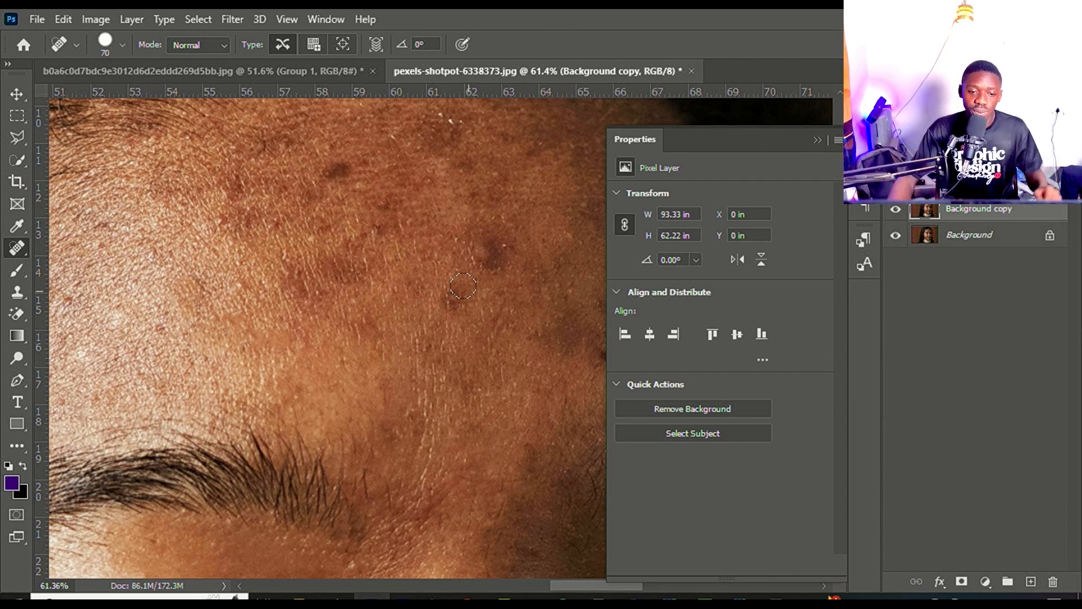
scroll(466, 314, up, 3)
click(451, 300)
click(505, 242)
click(495, 228)
click(482, 229)
click(483, 248)
click(306, 259)
click(231, 268)
click(244, 295)
drag(256, 291, 261, 301)
scroll(363, 290, down, 10)
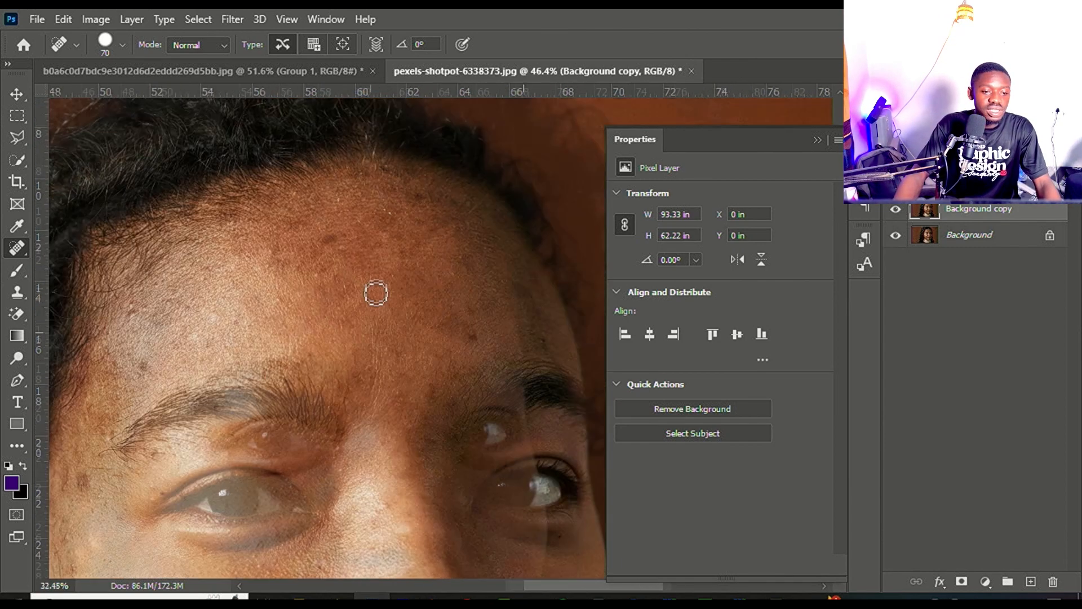
Heal the blemishes on the temple between the hairline and the eye, keeping the brush at size 70
scroll(363, 290, up, 10)
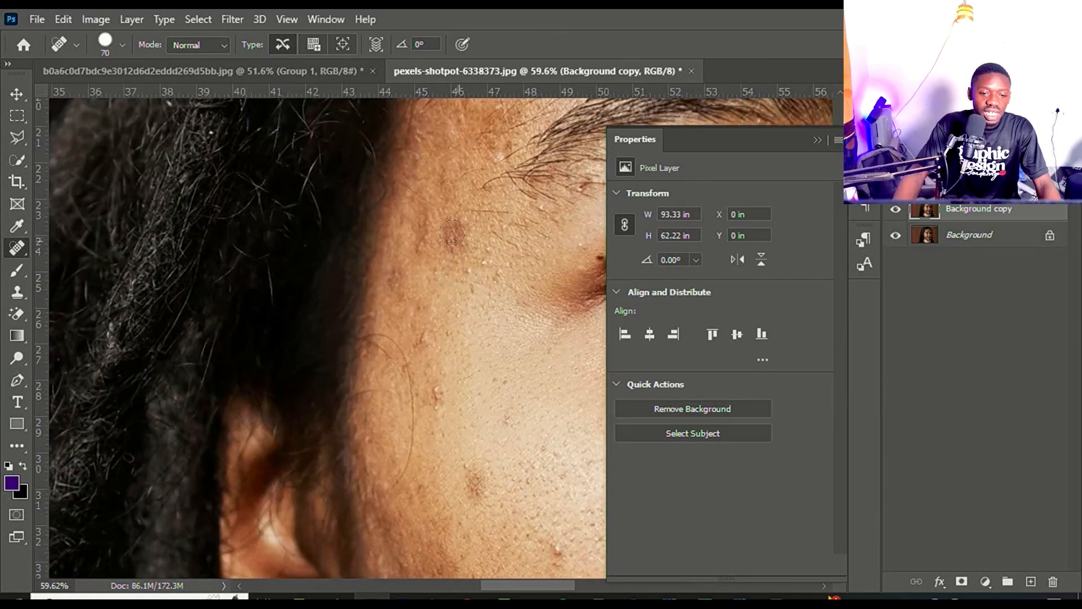
drag(443, 219, 451, 247)
click(508, 268)
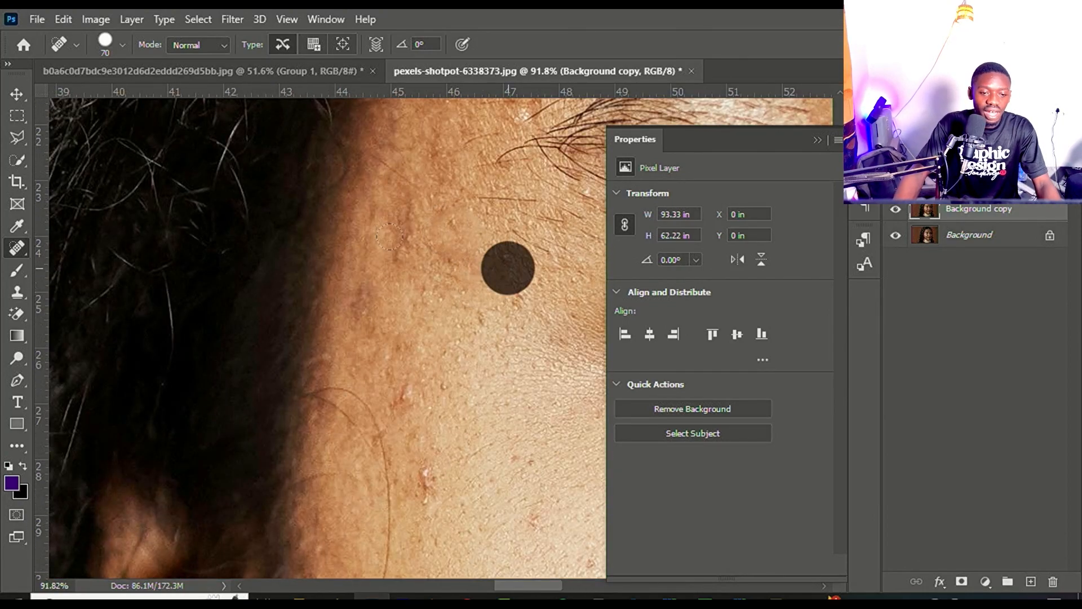
click(412, 228)
click(405, 266)
click(409, 401)
click(427, 491)
scroll(427, 492, down, 5)
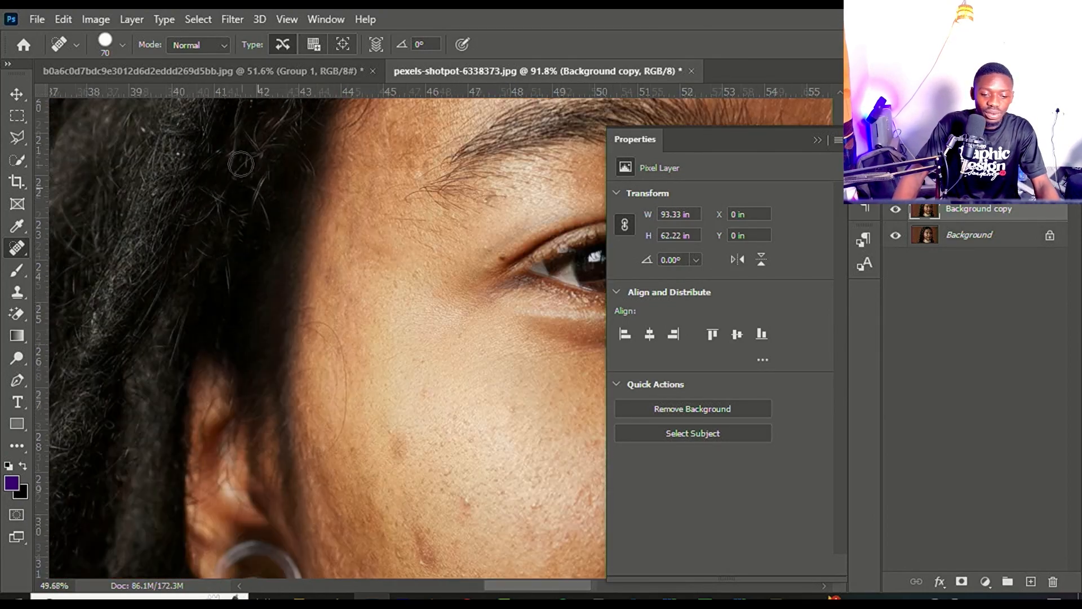
Heal the spots on the side of the face below the temple
scroll(350, 403, up, 4)
click(336, 290)
click(375, 407)
click(389, 430)
click(671, 596)
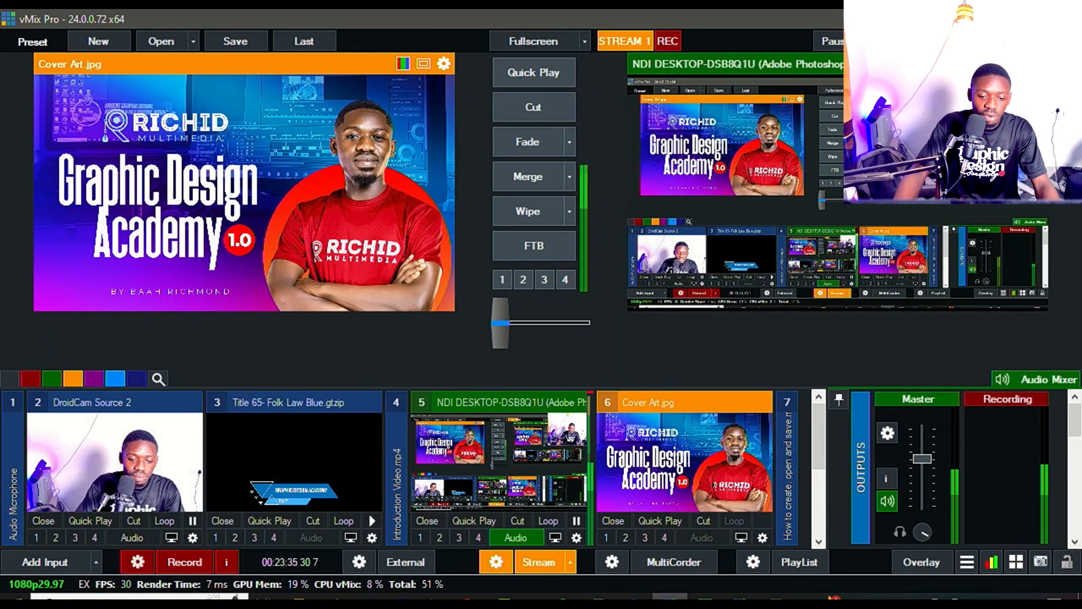
key(alt+Tab)
Heal the blemishes on the cheek beside the earring with the Spot Healing Brush
scroll(371, 242, down, 4)
scroll(464, 479, up, 4)
click(401, 383)
drag(336, 454, 335, 440)
scroll(343, 374, down, 3)
scroll(343, 374, up, 4)
click(319, 394)
click(281, 406)
scroll(312, 465, down, 2)
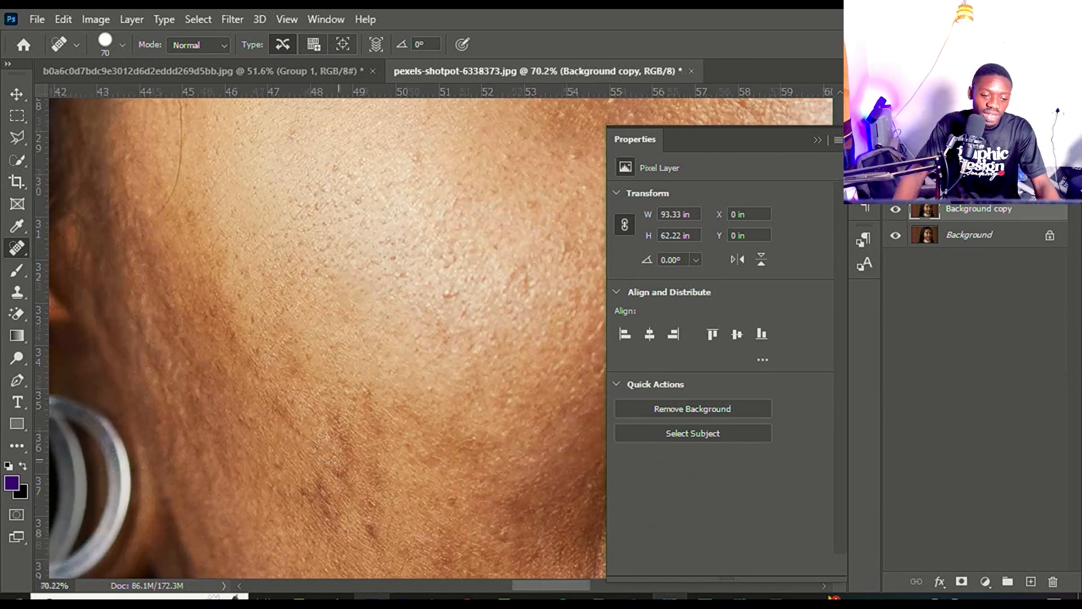
Heal the row of marks on the cheek between the earring and the nose
scroll(293, 338, up, 4)
click(278, 309)
click(333, 397)
click(352, 477)
drag(373, 345, 387, 493)
scroll(290, 300, down, 6)
scroll(290, 299, up, 5)
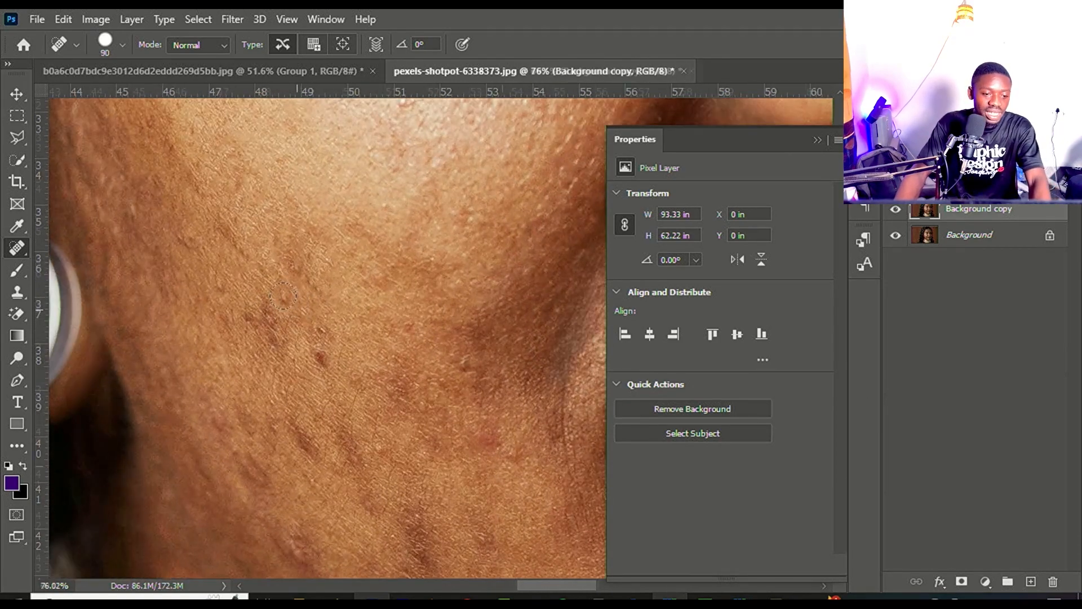
Try to heal the whole spotted area of the cheek in one stroke with the brush at size 400
scroll(289, 300, down, 8)
key(bracketright)
key(bracketright)
key(bracketright)
key(bracketright)
key(bracketright)
key(bracketright)
key(bracketright)
key(bracketright)
scroll(282, 235, up, 5)
scroll(243, 198, down, 1)
key(bracketright)
key(bracketright)
key(bracketright)
key(bracketright)
key(bracketright)
key(bracketright)
key(bracketright)
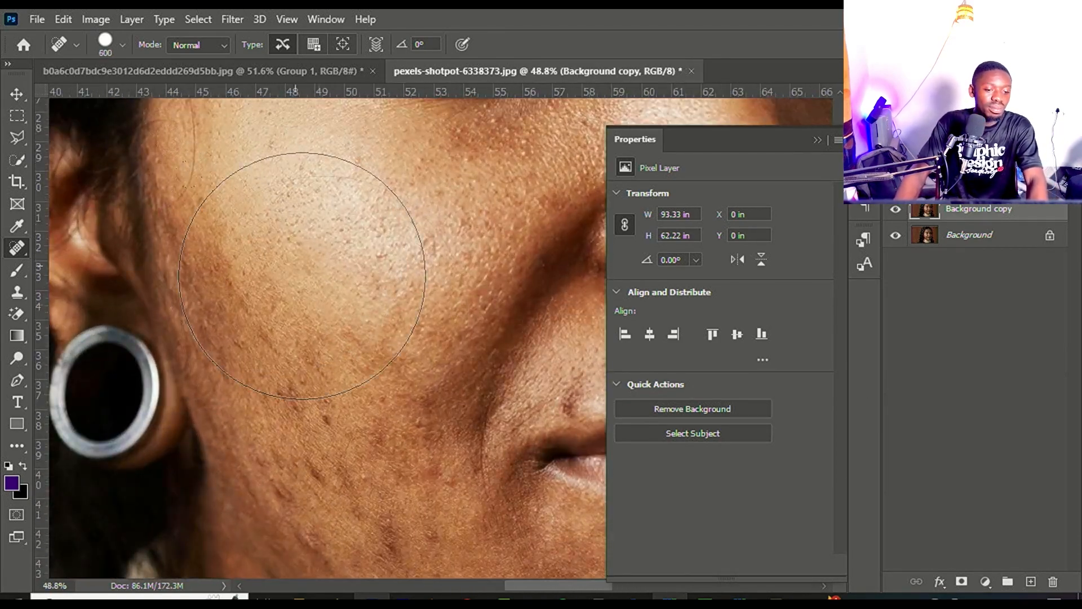
scroll(302, 248, down, 2)
key(bracketleft)
drag(331, 397, 323, 319)
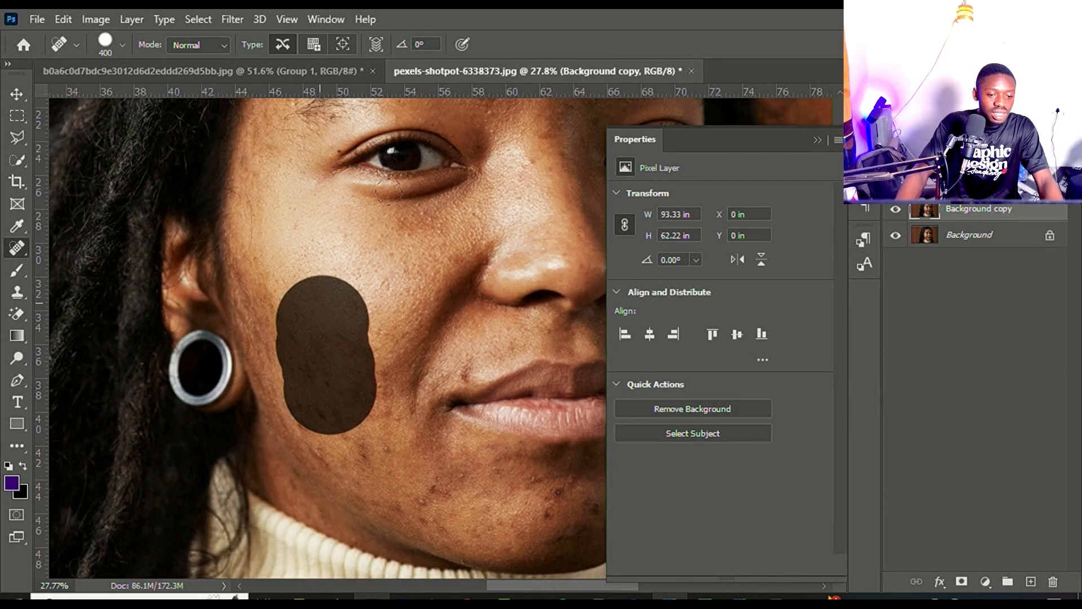
scroll(382, 250, down, 3)
scroll(449, 188, up, 3)
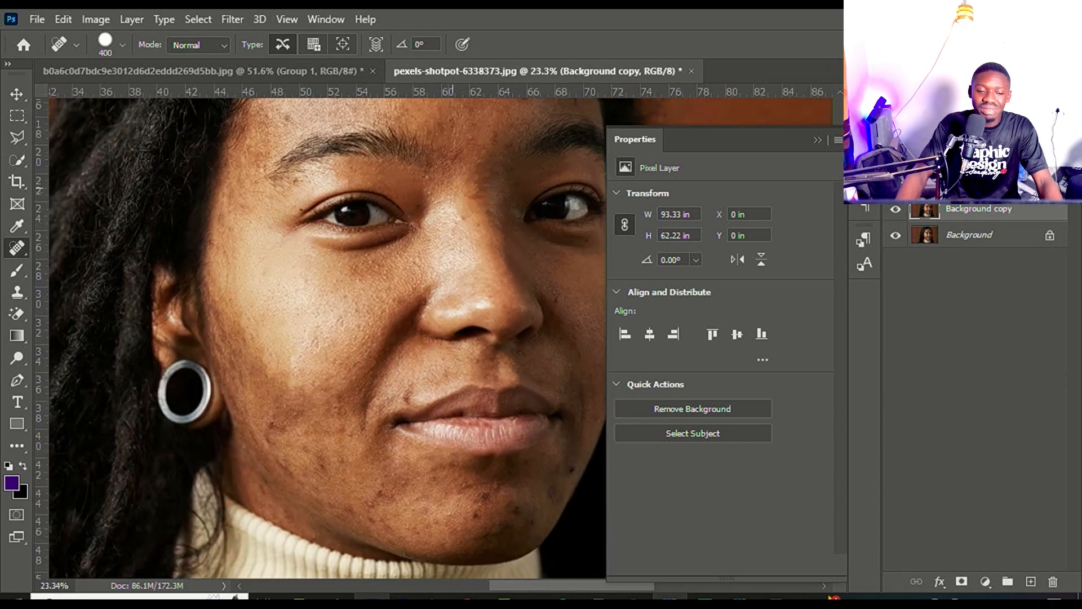
Reduce the Spot Healing Brush to size 125 and heal a patch in the middle of the cheek
scroll(287, 347, up, 4)
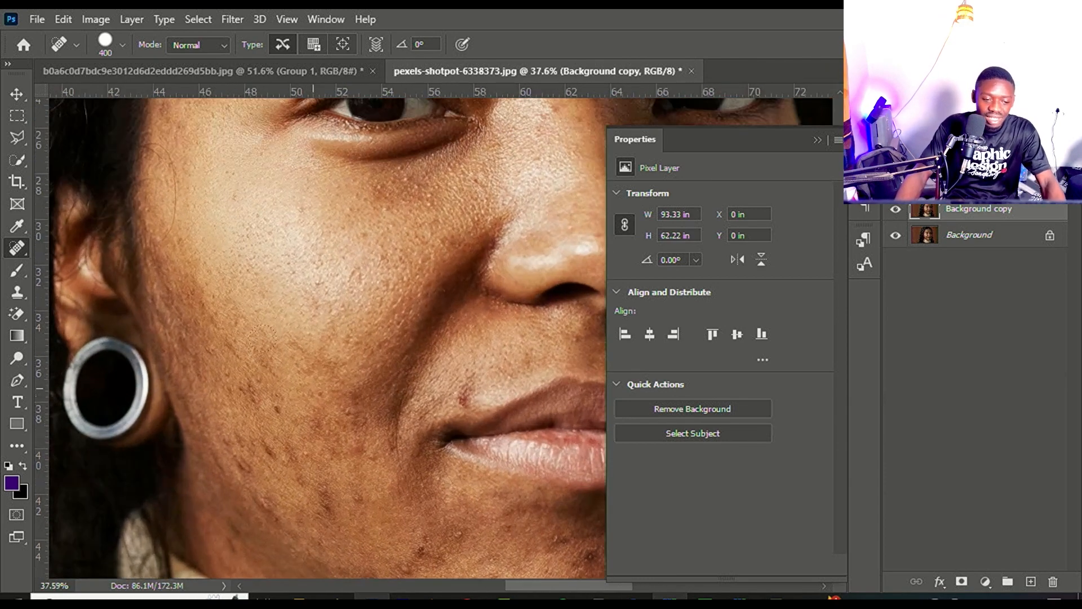
key(bracketleft)
key(bracketleft)
key(bracketleft)
key(bracketleft)
key(bracketleft)
key(bracketleft)
scroll(266, 322, up, 2)
click(284, 347)
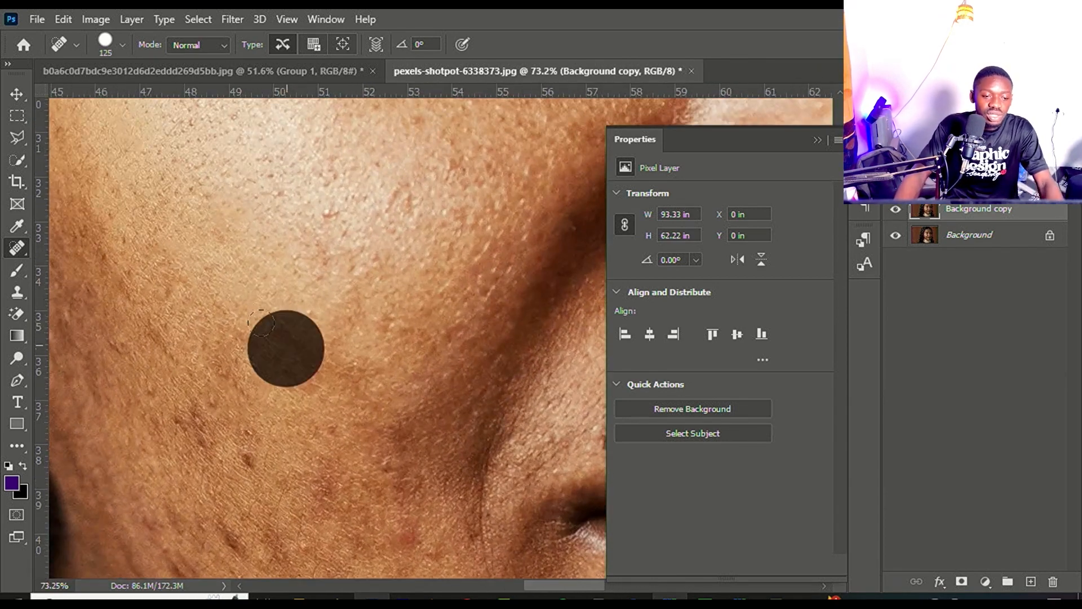
Reduce the brush to size 80 and heal the cluster of dark spots on the lower cheek
scroll(268, 307, up, 2)
key(bracketleft)
key(bracketleft)
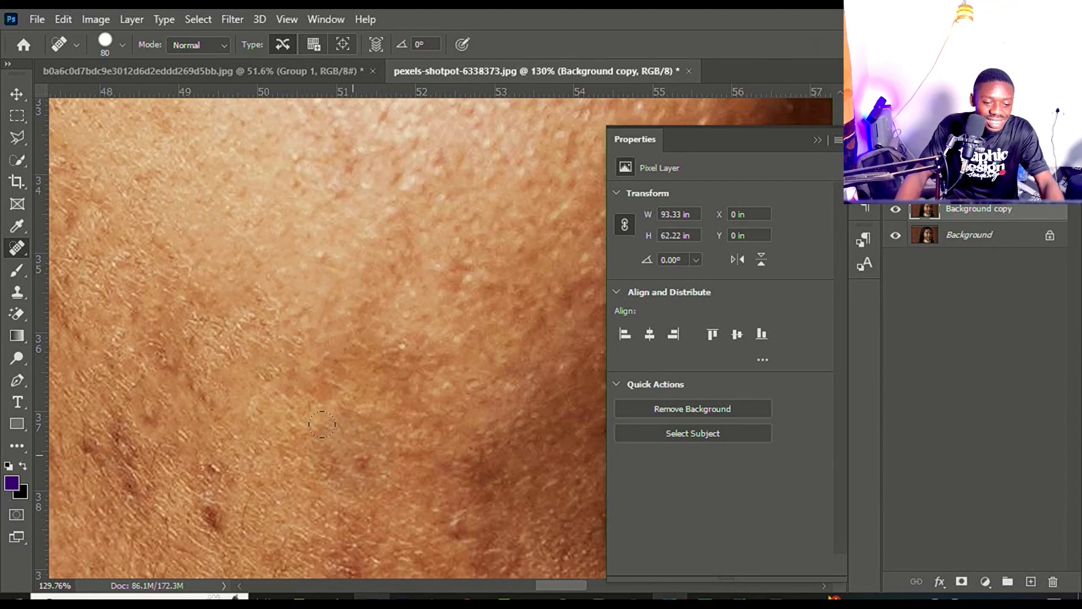
click(352, 455)
drag(226, 458, 221, 502)
click(128, 460)
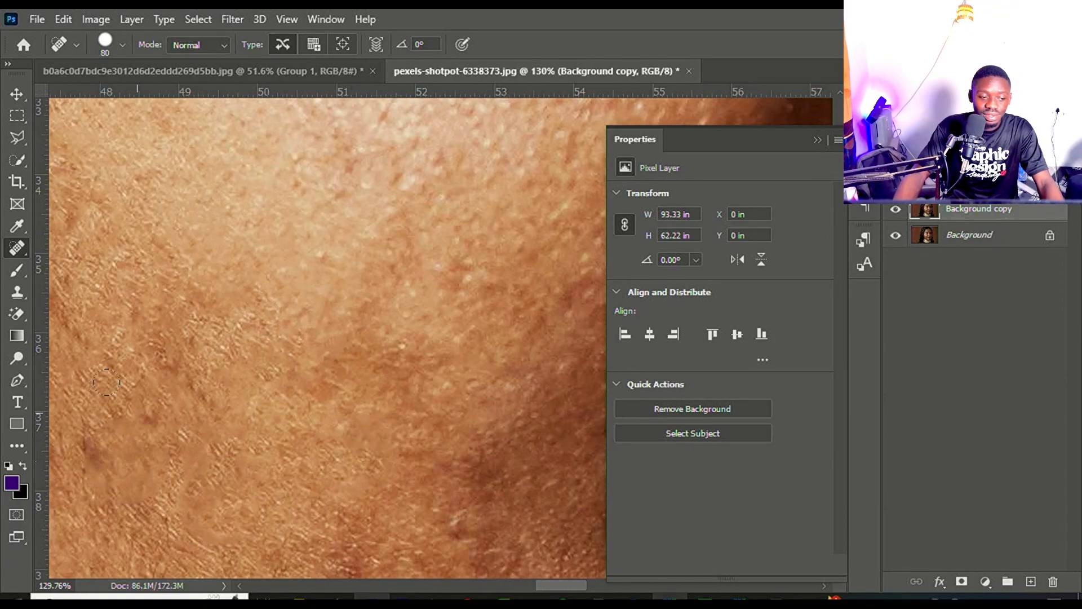
click(138, 410)
click(87, 435)
Heal the marks on the lower cheek between the earring and the mouth corner at brush size 80
scroll(87, 435, down, 4)
scroll(278, 294, up, 2)
scroll(277, 294, up, 1)
click(264, 360)
scroll(280, 268, down, 4)
scroll(321, 440, up, 3)
click(272, 286)
click(278, 326)
click(282, 369)
click(277, 415)
Heal the spots along the side of the jaw below the earring, including one long stroke following the jaw
click(229, 398)
click(201, 375)
click(191, 350)
click(167, 346)
click(140, 321)
mouse_move(93, 322)
mouse_down()
mouse_move(113, 379)
mouse_move(143, 410)
mouse_up()
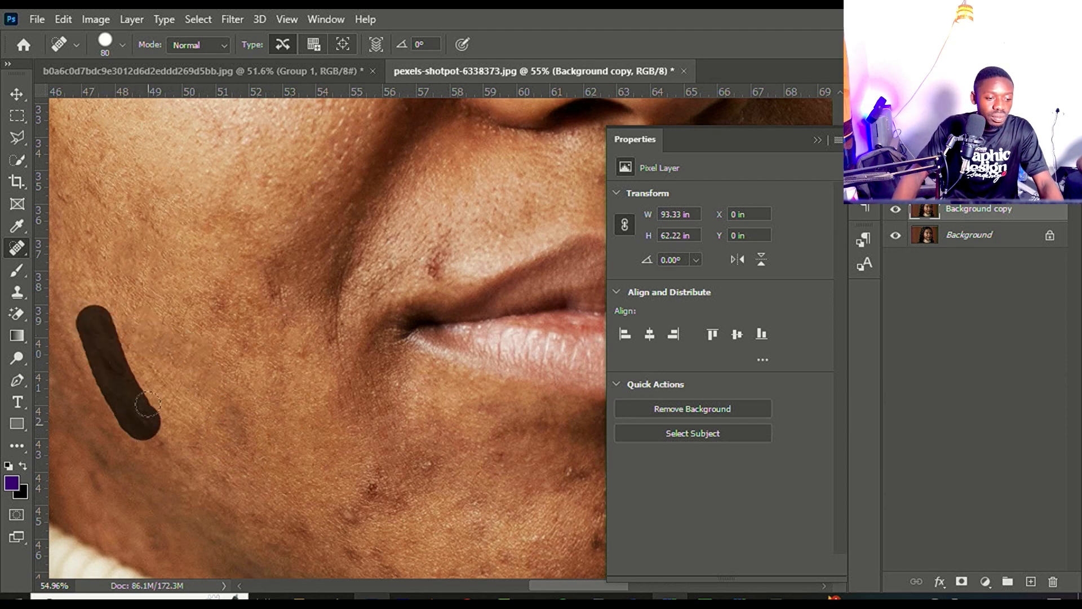
click(162, 438)
Heal the dark spots between the mouth corner and the jawline above the turtleneck
click(374, 475)
click(354, 509)
scroll(338, 484, down, 2)
scroll(327, 467, up, 3)
click(307, 454)
click(249, 423)
click(346, 458)
Heal the remaining marks below the mouth corner and toward the chin
click(334, 384)
click(367, 370)
click(393, 355)
click(465, 333)
click(454, 457)
click(423, 486)
click(453, 409)
click(372, 483)
click(357, 455)
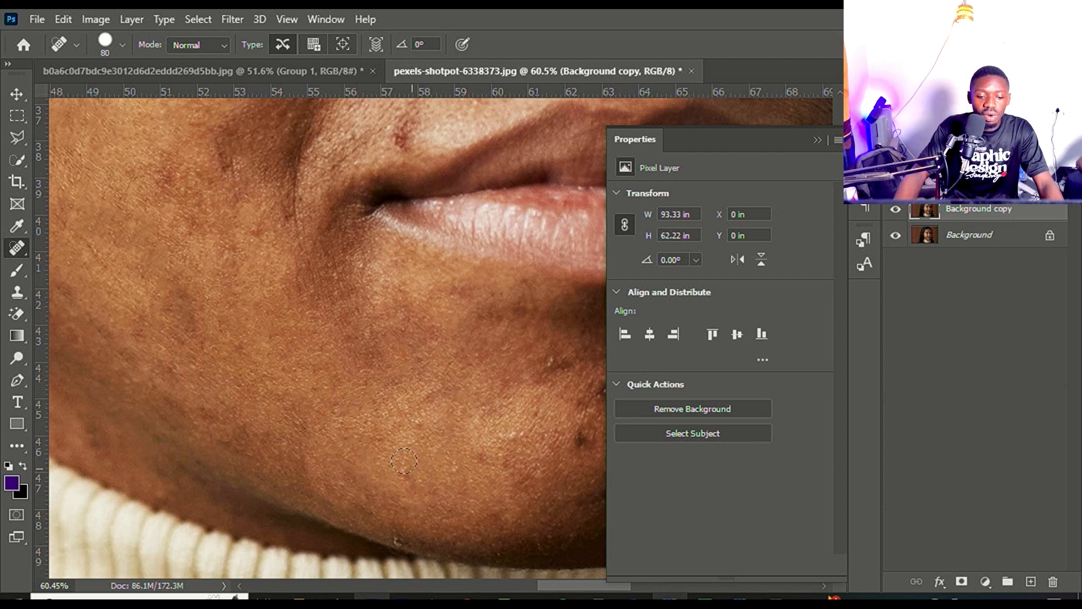
Heal the blemishes across the chin with the Spot Healing Brush at size 80
click(411, 468)
scroll(298, 393, down, 2)
scroll(297, 392, up, 2)
click(345, 451)
click(366, 406)
click(316, 380)
click(392, 388)
click(442, 435)
click(421, 472)
mouse_move(366, 503)
mouse_down()
mouse_move(339, 502)
mouse_move(413, 507)
mouse_up()
scroll(384, 421, down, 2)
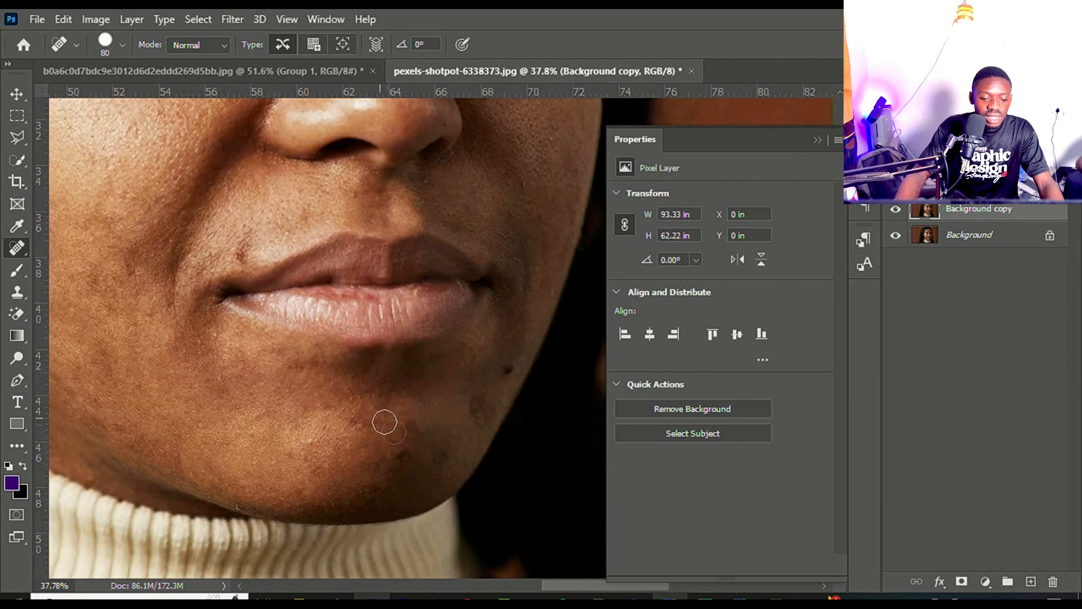
Heal the dark patches on the shadowed side of the chin
scroll(435, 438, up, 3)
click(445, 445)
click(374, 441)
click(400, 385)
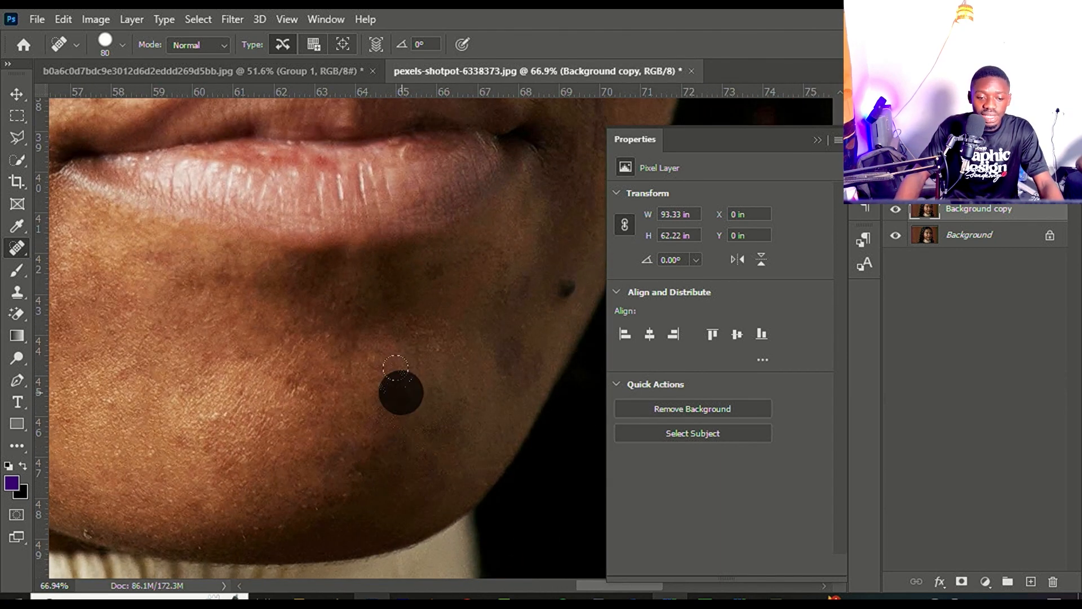
scroll(450, 313, down, 2)
scroll(450, 314, up, 2)
click(437, 379)
click(447, 415)
Remove the mole near the shadowed jaw edge and heal the discoloured patches beside the chin
click(492, 322)
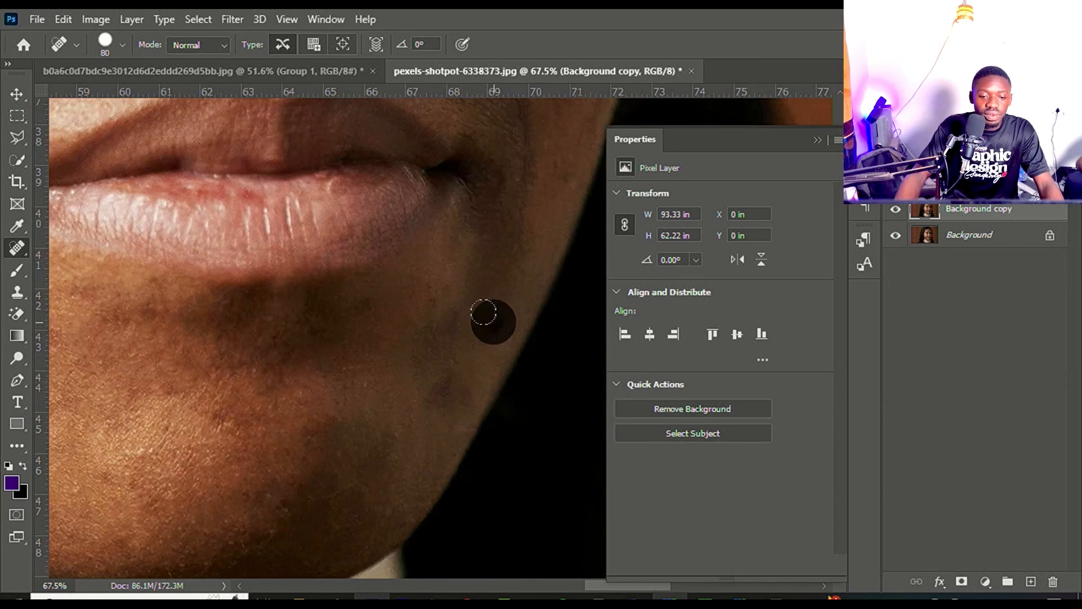
click(441, 376)
click(337, 425)
click(333, 451)
click(302, 480)
Heal the uneven patches beneath the lower lip and the spot near the shadowed mouth corner
scroll(355, 401, down, 2)
scroll(323, 362, up, 2)
drag(283, 376, 261, 376)
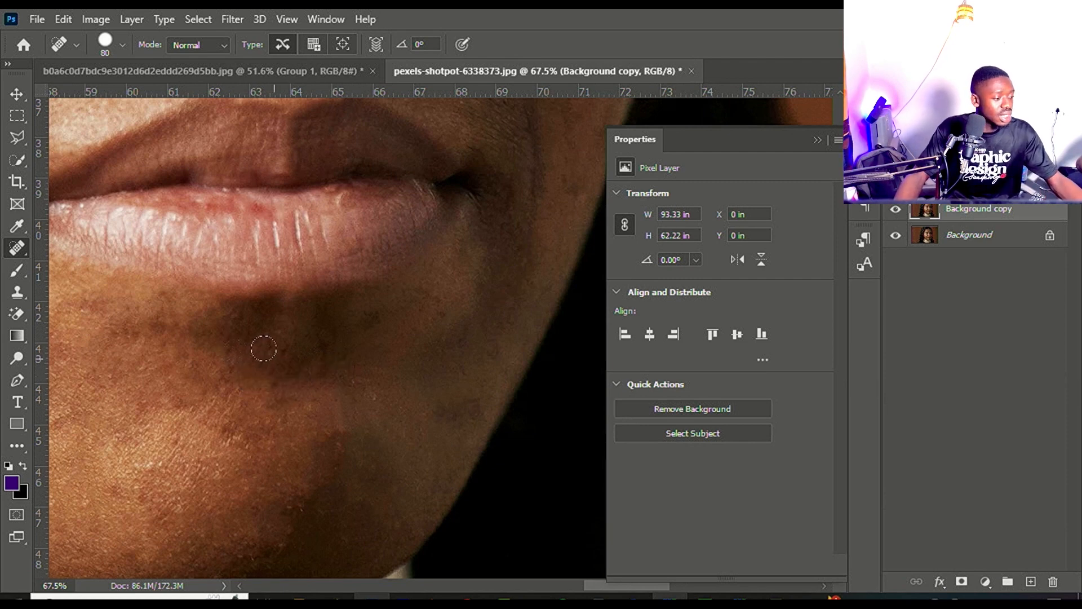
click(233, 422)
click(473, 332)
Heal the remaining small marks on the face with short touches of the Spot Healing Brush at size 80
scroll(469, 378, down, 3)
drag(466, 383, 451, 388)
scroll(450, 340, down, 3)
scroll(337, 291, up, 4)
click(273, 297)
click(273, 248)
click(222, 300)
mouse_move(441, 255)
mouse_down()
mouse_move(446, 282)
mouse_move(450, 220)
mouse_up()
scroll(339, 252, down, 3)
scroll(339, 251, down, 3)
scroll(297, 248, up, 4)
click(297, 308)
scroll(303, 317, down, 2)
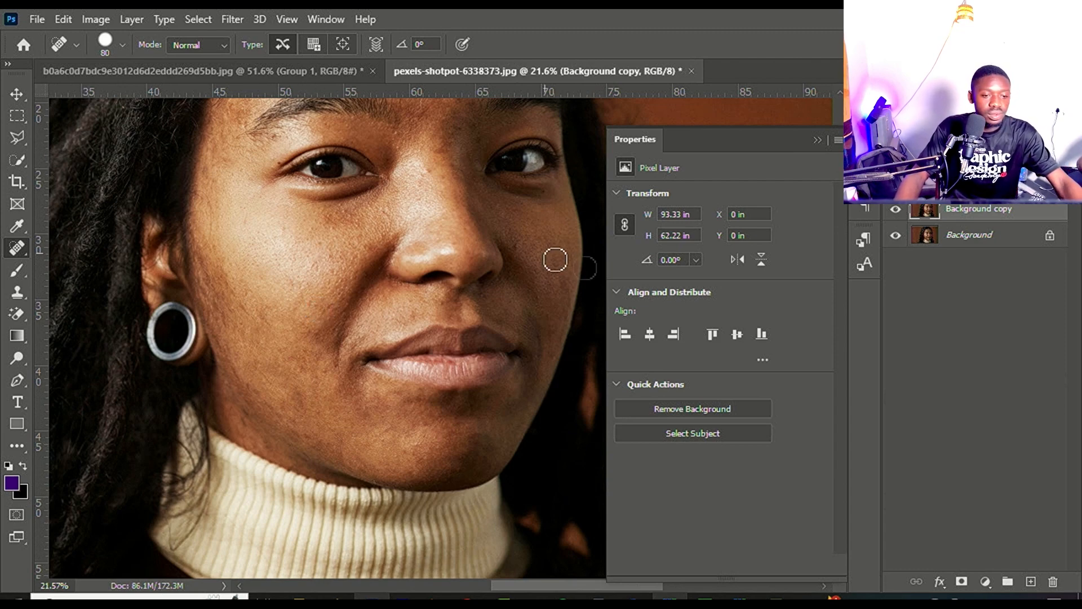
Heal the uneven patch around the nose bridge with the Spot Healing Brush
scroll(475, 157, down, 2)
scroll(347, 295, up, 6)
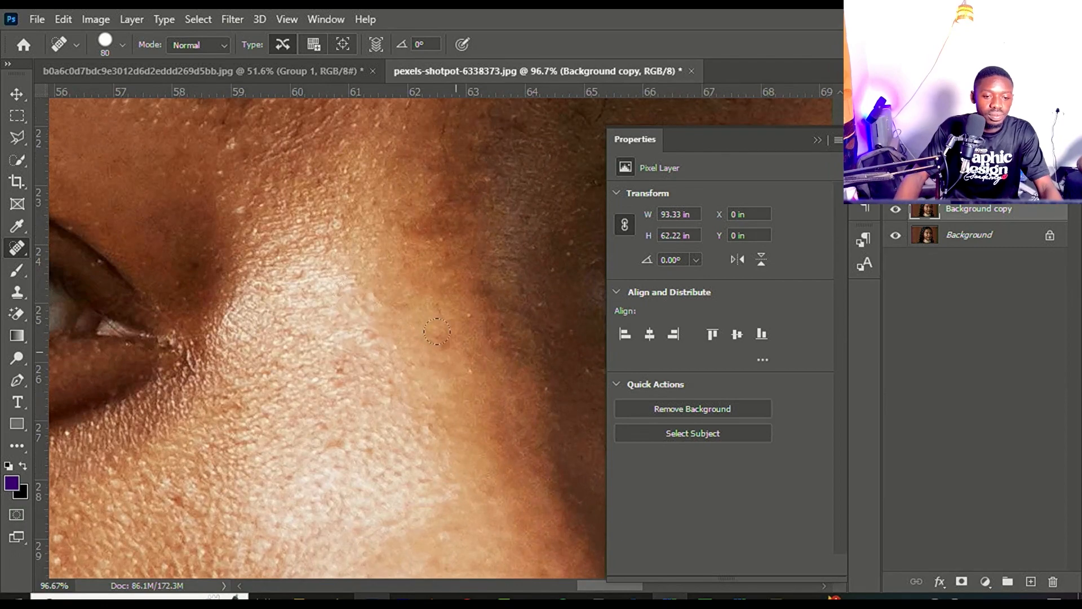
scroll(428, 221, down, 3)
scroll(398, 123, up, 2)
drag(493, 180, 525, 159)
scroll(451, 208, down, 4)
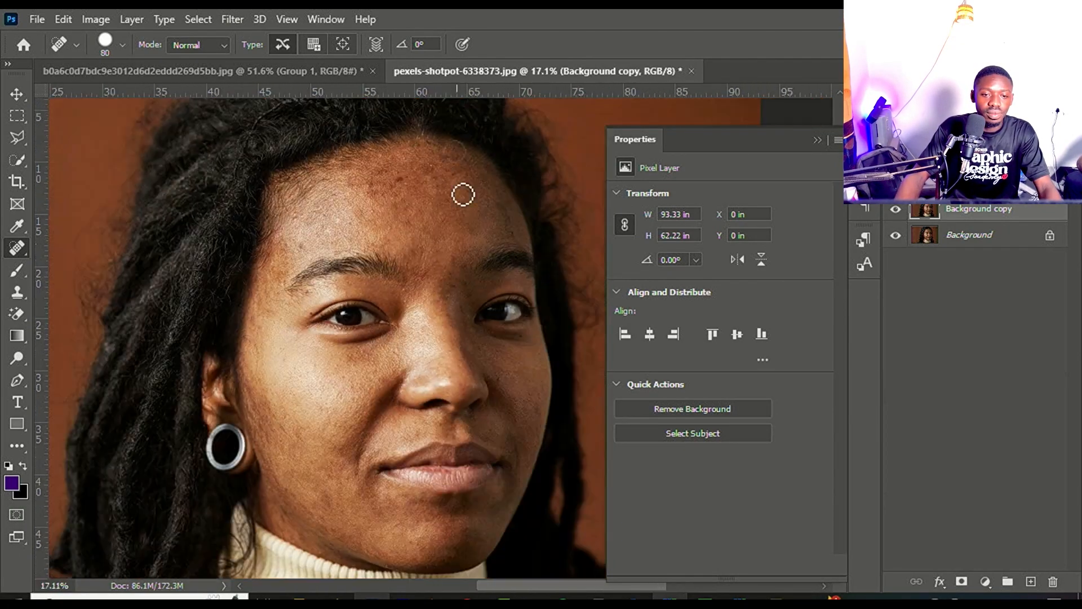
Heal the dark patches on the upper middle forehead with five touches of the Spot Healing Brush
scroll(440, 265, up, 5)
click(440, 268)
click(374, 295)
click(401, 302)
click(362, 248)
click(399, 223)
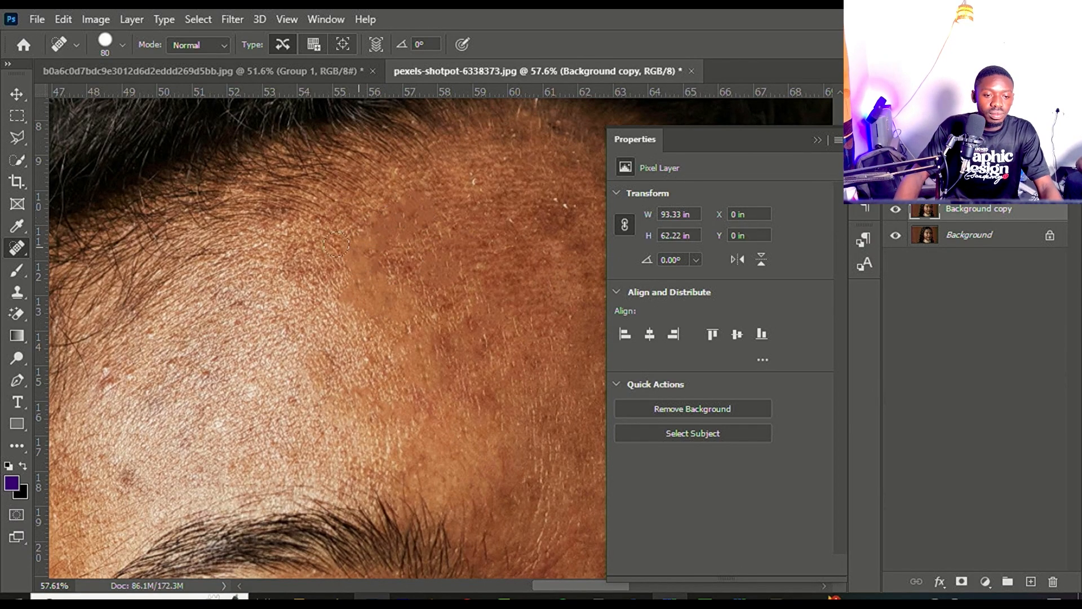
Switch to the Patch Tool for the healed area of the upper forehead
scroll(338, 220, down, 2)
scroll(287, 230, up, 4)
scroll(287, 229, up, 1)
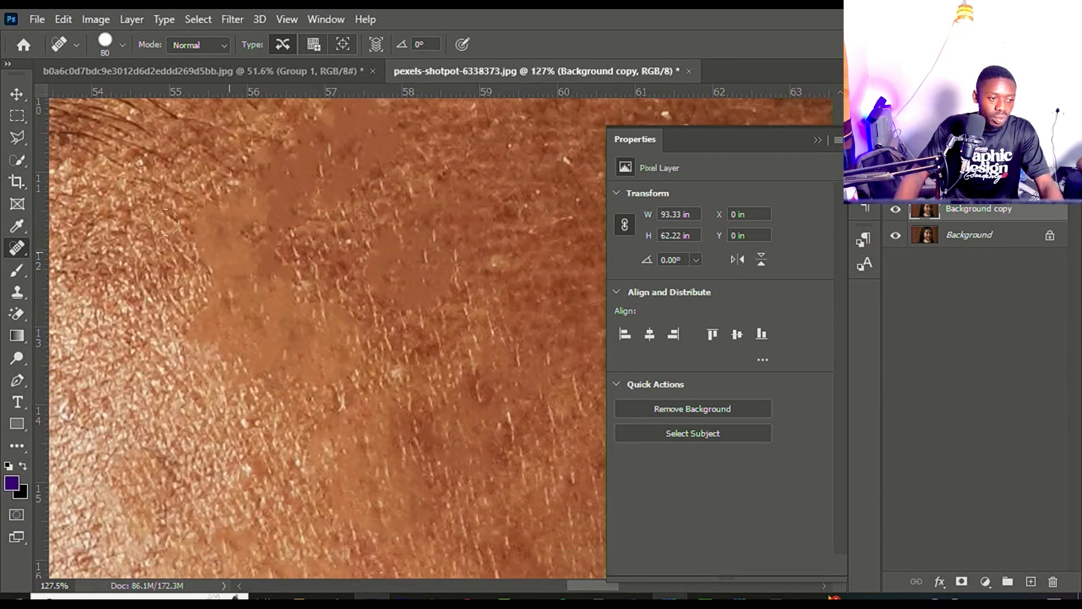
right_click(23, 253)
click(82, 278)
scroll(287, 258, down, 4)
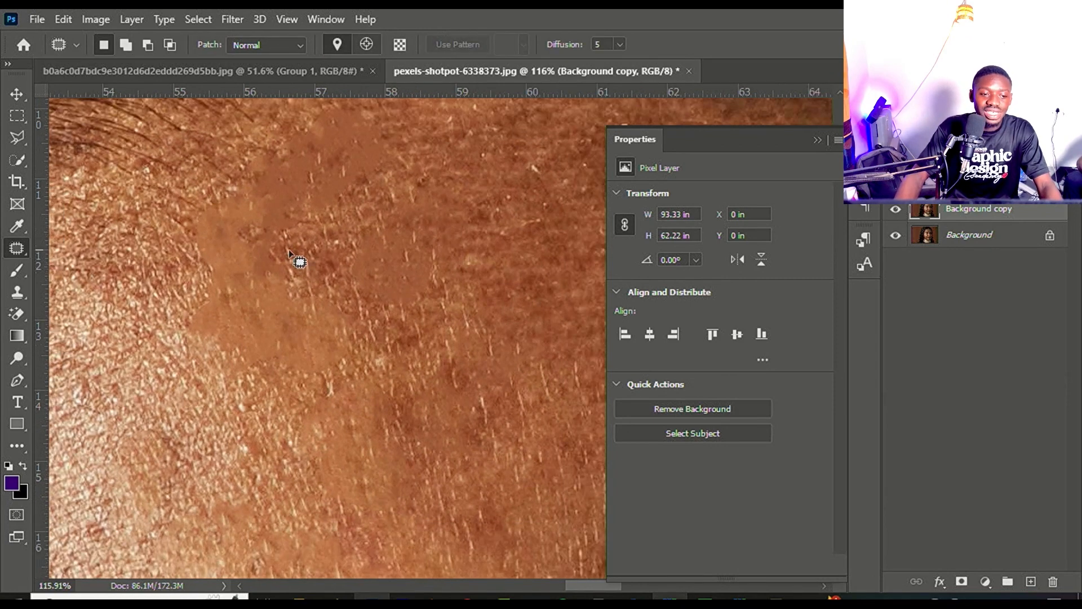
scroll(46, 255, up, 3)
right_click(16, 253)
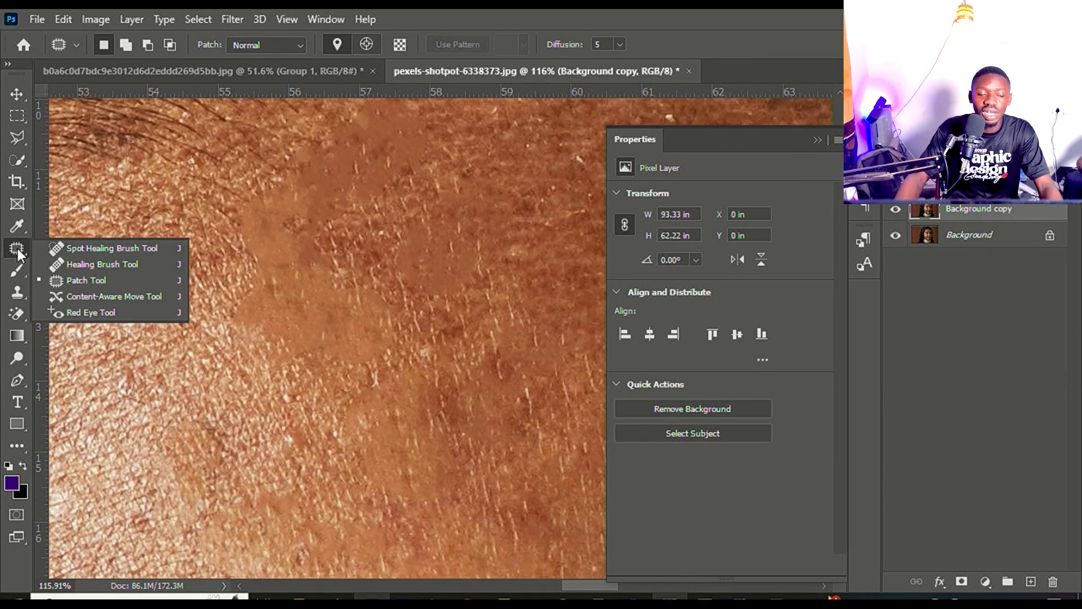
click(72, 279)
scroll(265, 265, down, 1)
scroll(257, 261, up, 4)
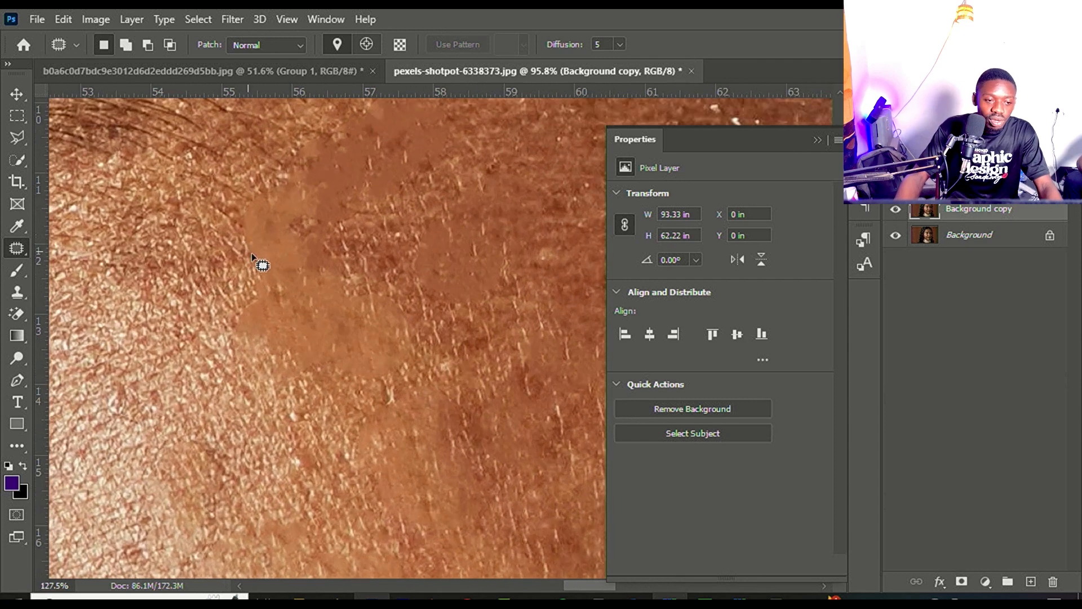
Patch the smudged areas on the lit side of the upper forehead with nearby textured skin, clearing the selection after patching
mouse_move(272, 198)
mouse_down()
mouse_move(225, 365)
mouse_move(296, 341)
mouse_up()
drag(279, 341, 203, 333)
mouse_move(369, 216)
mouse_down()
mouse_move(276, 201)
mouse_move(280, 374)
mouse_move(336, 438)
mouse_up()
key(ctrl+d)
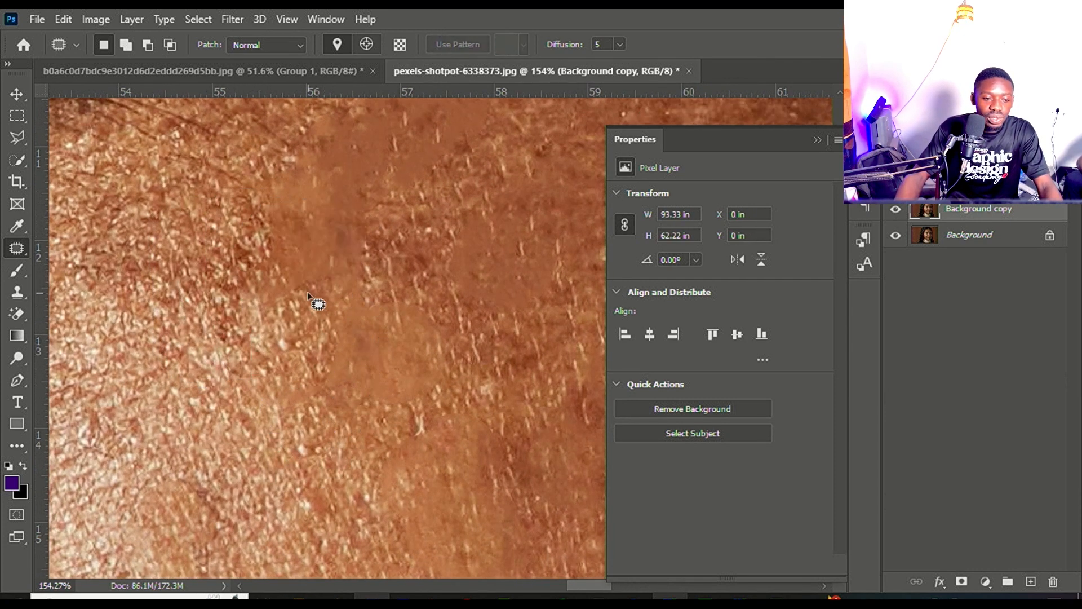
mouse_move(242, 223)
mouse_down()
mouse_move(198, 307)
mouse_move(232, 366)
mouse_move(307, 296)
mouse_move(316, 247)
mouse_move(260, 309)
mouse_move(346, 384)
mouse_move(319, 369)
mouse_move(289, 442)
mouse_up()
key(ctrl+d)
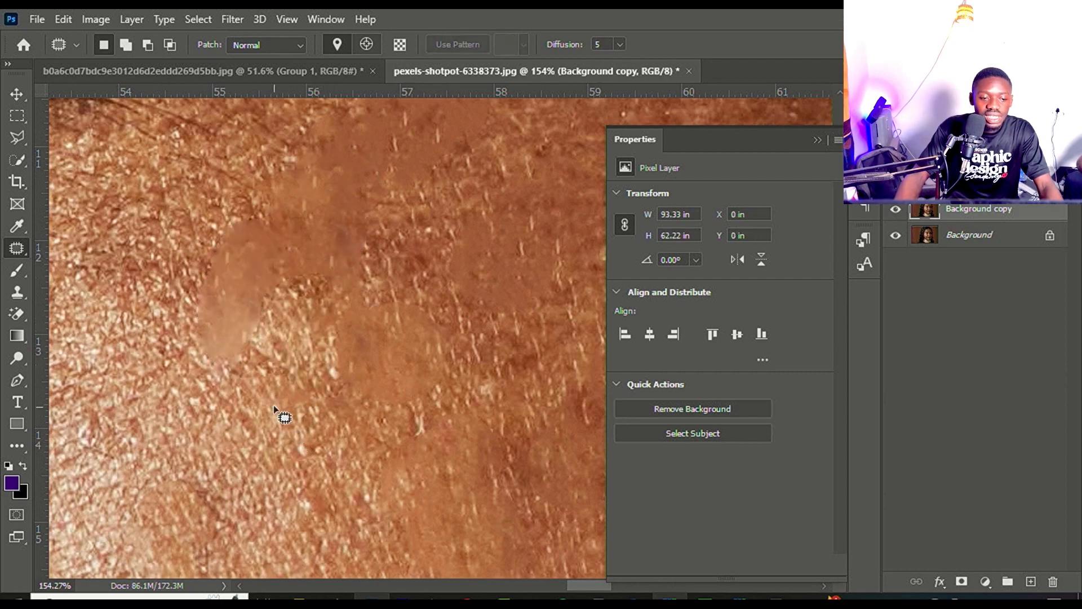
Patch the white flecks in the middle of the upper forehead with clean neighbouring skin
scroll(276, 364, down, 6)
scroll(289, 319, down, 2)
scroll(323, 343, up, 5)
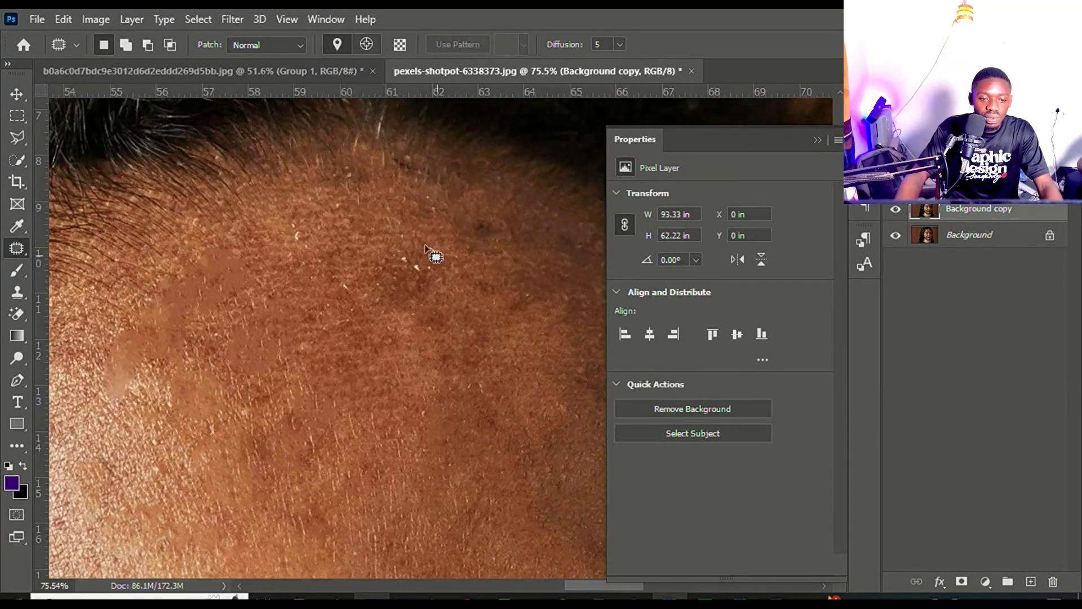
drag(439, 272, 436, 263)
drag(429, 267, 427, 304)
key(ctrl+d)
scroll(383, 286, up, 5)
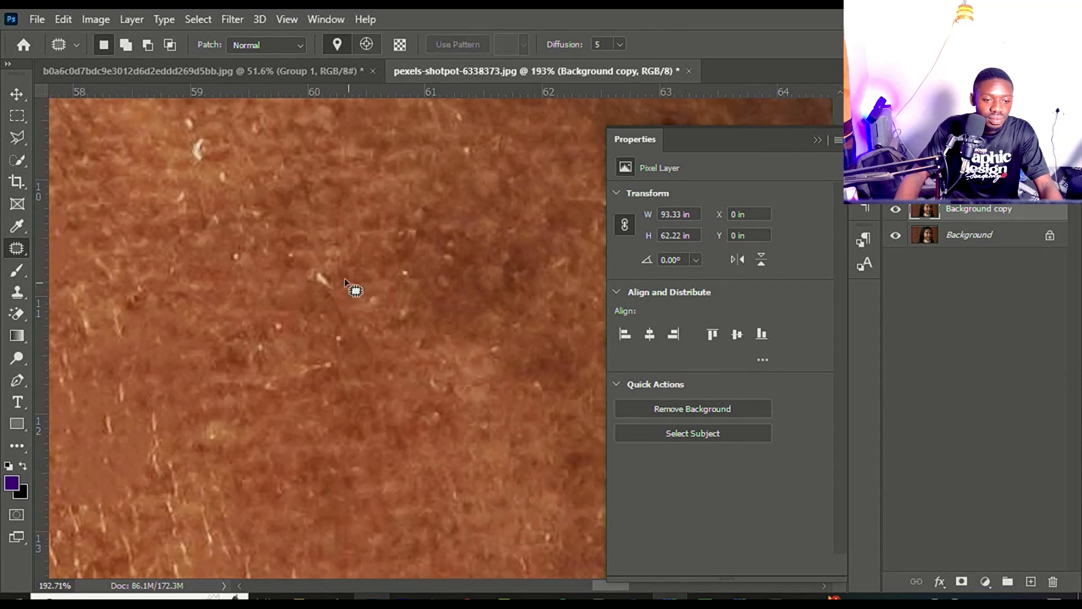
drag(344, 304, 342, 316)
drag(327, 287, 372, 234)
key(ctrl+d)
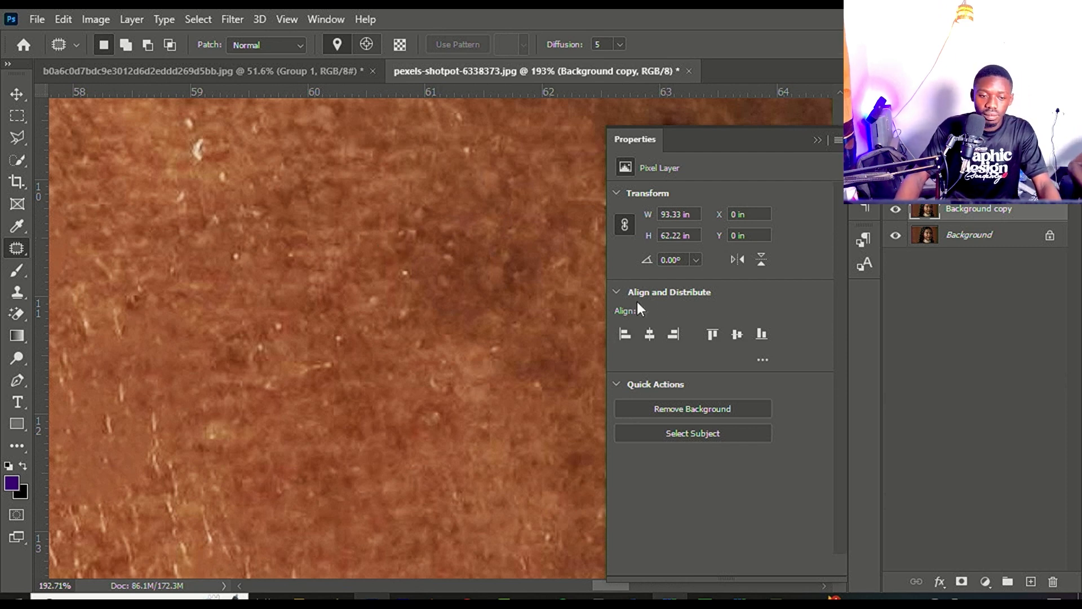
Patch the pale flecks nearer the hairline and the small speck below them, clearing each selection
scroll(265, 208, down, 2)
scroll(228, 171, up, 1)
drag(247, 207, 251, 197)
drag(242, 194, 278, 196)
mouse_move(231, 161)
mouse_down()
mouse_move(205, 164)
mouse_move(236, 185)
mouse_up()
drag(225, 170, 263, 169)
key(ctrl+d)
drag(262, 231, 275, 210)
drag(268, 217, 298, 211)
key(ctrl+d)
Check the live stream in vMix and return to the portrait in Photoshop
click(692, 596)
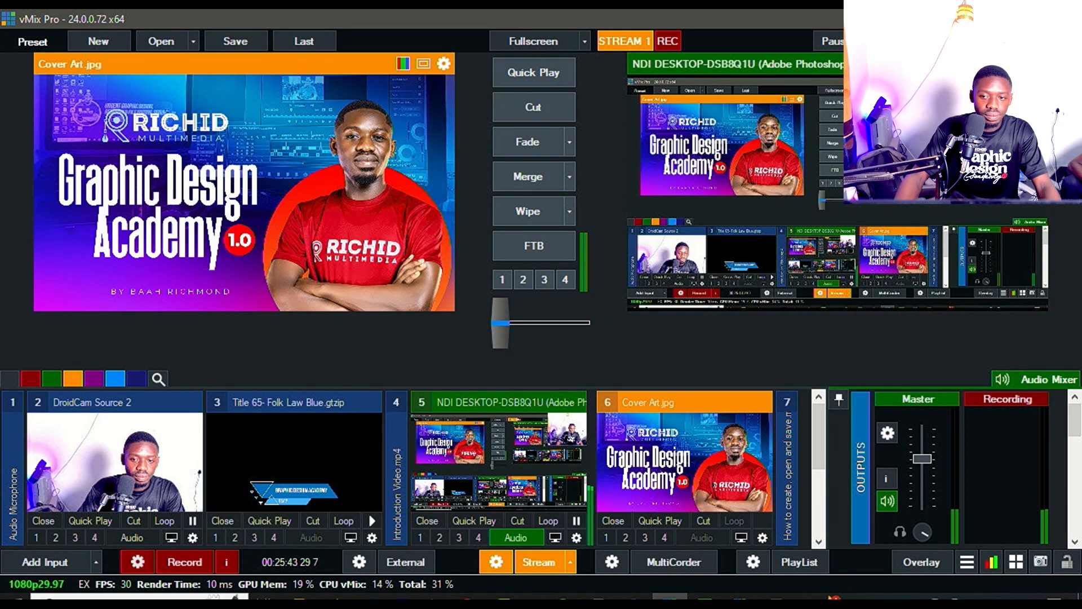
key(alt+Tab)
Patch the remaining small mark on the upper forehead with adjacent skin and clear the selection
scroll(393, 295, down, 4)
scroll(414, 270, up, 2)
mouse_move(415, 257)
mouse_down()
mouse_move(376, 274)
mouse_move(422, 299)
mouse_up()
drag(420, 297, 438, 284)
key(ctrl+d)
Check the livestream status in YouTube Studio and vMix
click(467, 596)
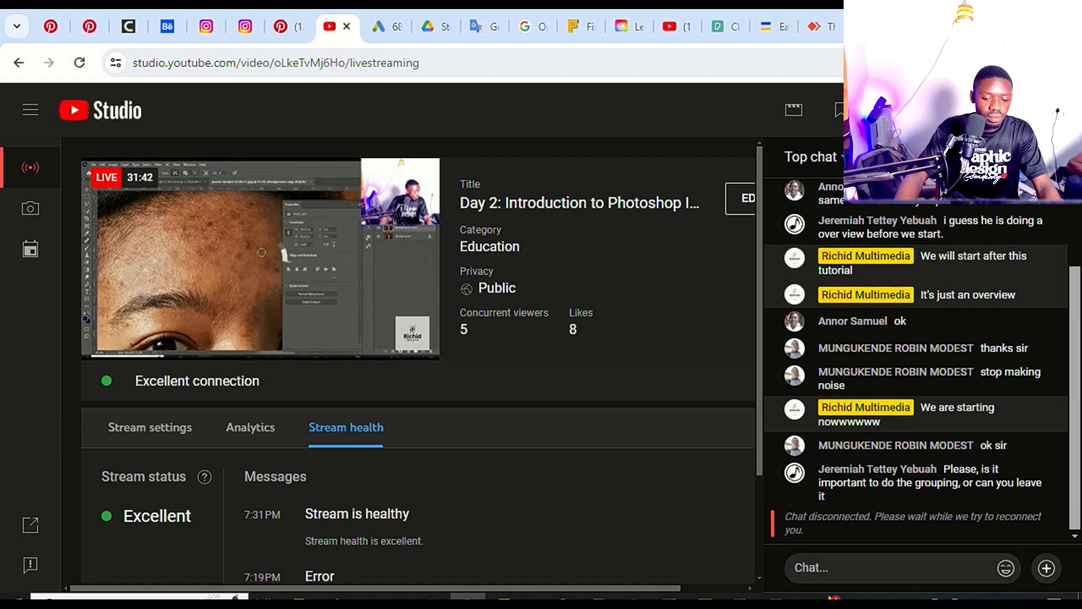
click(467, 596)
click(670, 596)
click(530, 143)
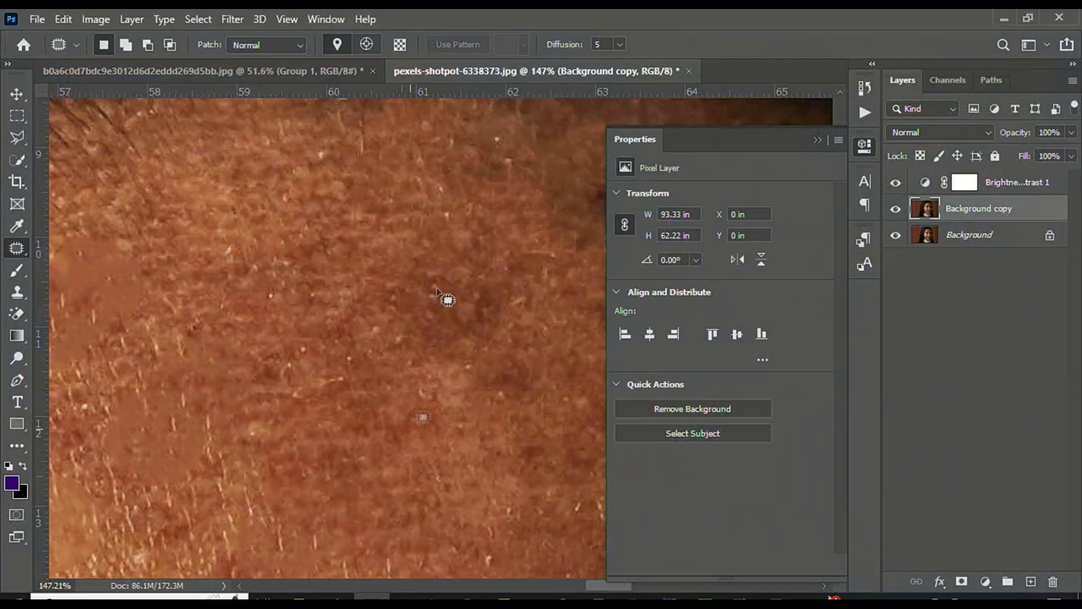
Patch the blurred streak on the lit edge of the forehead with textured skin
scroll(437, 239, down, 3)
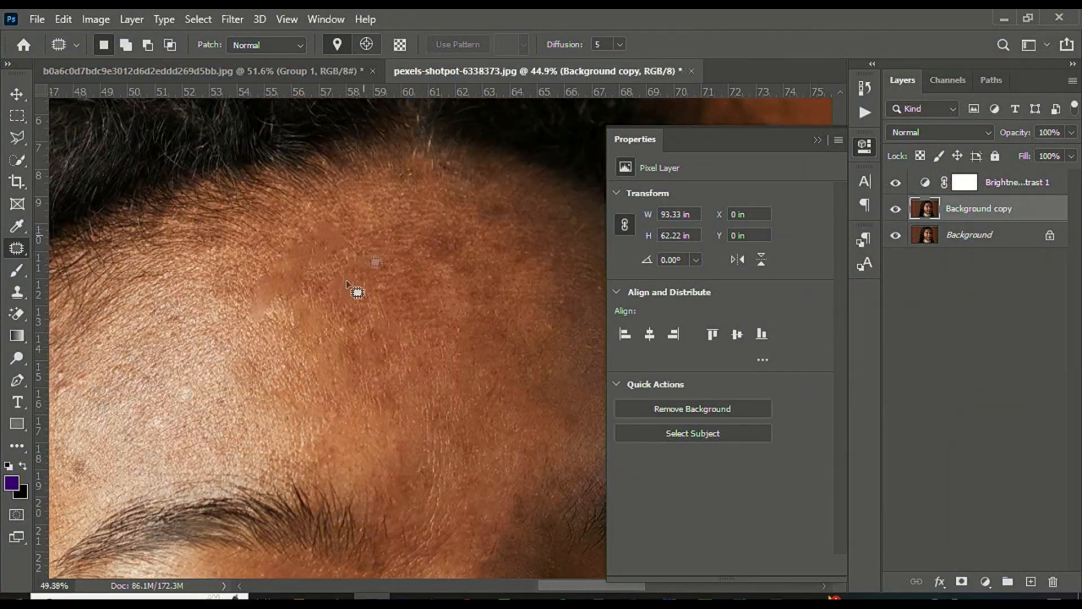
scroll(259, 320, up, 2)
scroll(250, 310, up, 1)
mouse_move(208, 244)
mouse_down()
mouse_move(267, 363)
mouse_move(237, 256)
mouse_up()
drag(231, 299, 271, 483)
drag(261, 474, 232, 473)
Patch the small dark blotches across the middle of the forehead and clear the selection
scroll(370, 325, down, 2)
scroll(399, 353, up, 1)
drag(386, 331, 343, 354)
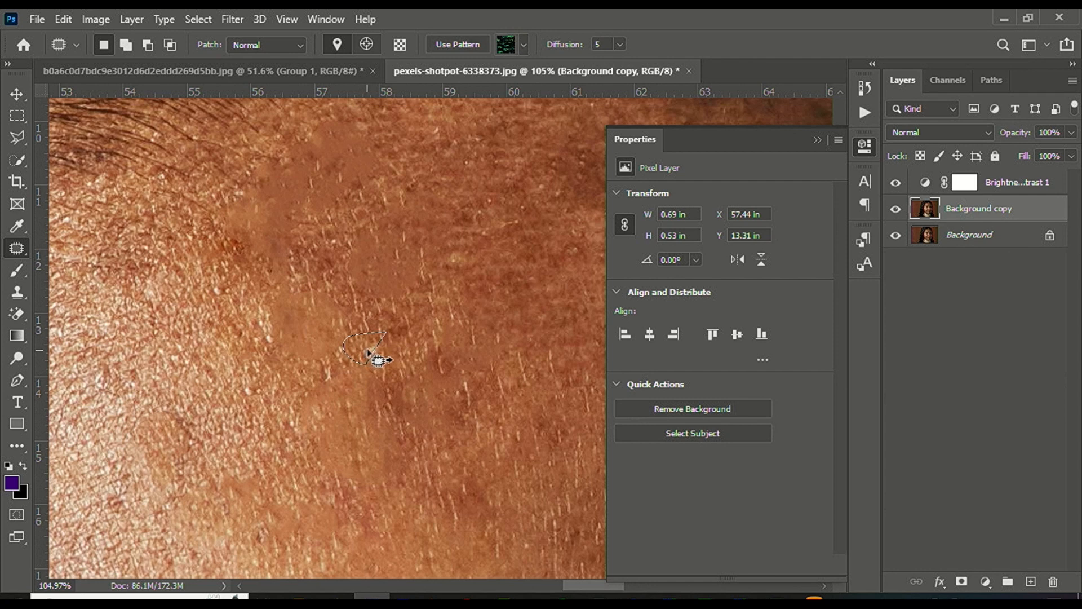
mouse_move(355, 330)
mouse_down()
mouse_move(387, 309)
mouse_move(390, 360)
mouse_move(376, 374)
mouse_up()
mouse_move(457, 290)
mouse_down()
mouse_move(490, 236)
mouse_move(465, 302)
mouse_up()
drag(457, 285, 418, 333)
mouse_move(423, 335)
mouse_down()
mouse_move(483, 333)
mouse_move(454, 415)
mouse_up()
drag(444, 401, 412, 421)
key(ctrl+d)
scroll(394, 327, down, 4)
drag(454, 356, 443, 385)
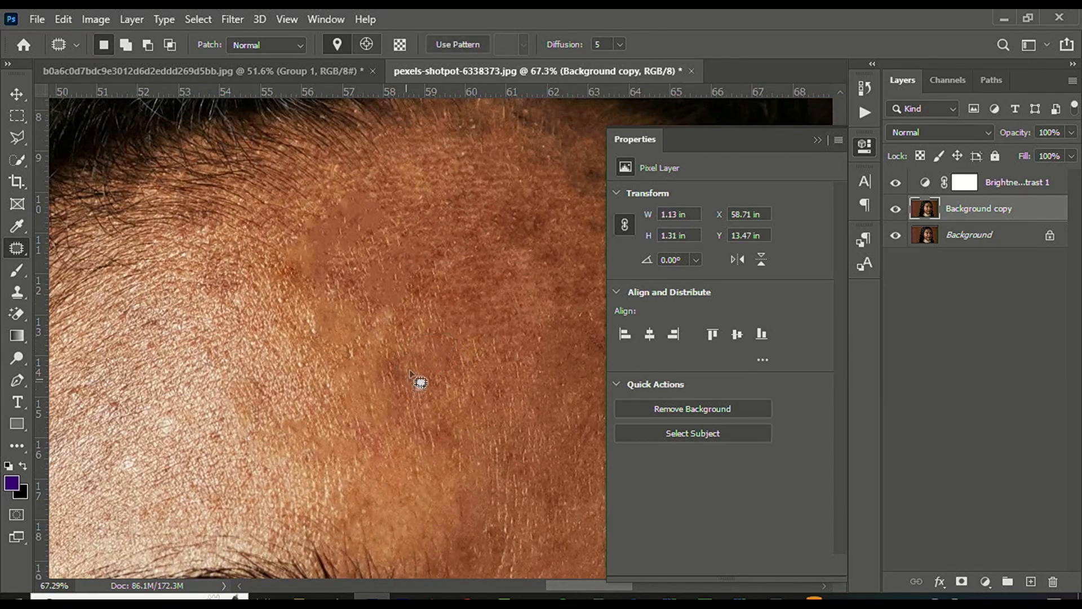
key(ctrl+d)
Patch the two dark blotches on the forehead where it turns towards the shadowed side
scroll(394, 338, down, 5)
scroll(490, 273, up, 3)
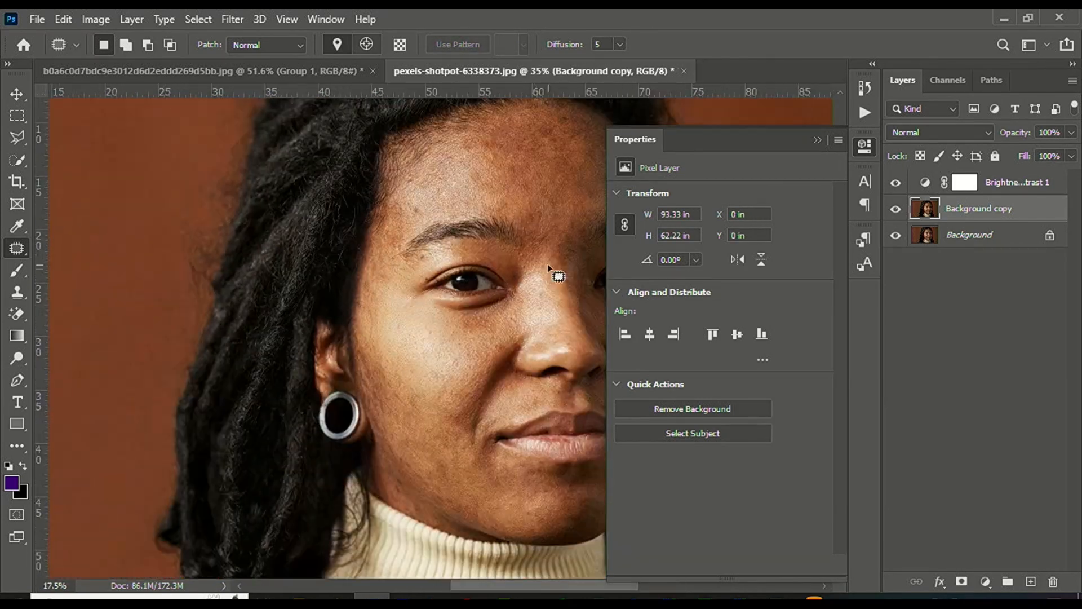
scroll(550, 259, up, 5)
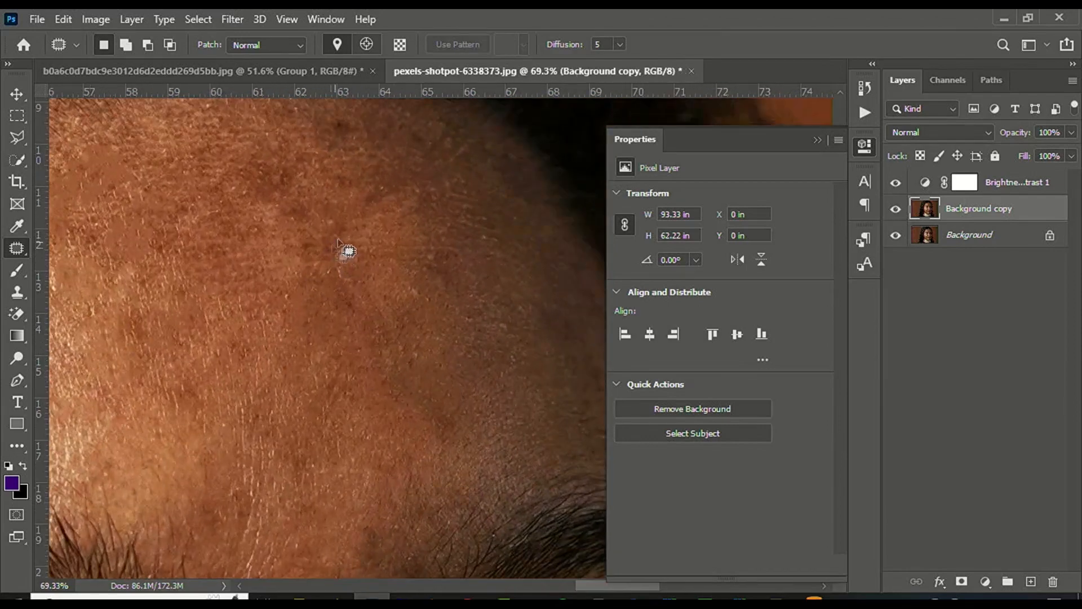
scroll(332, 246, up, 2)
mouse_move(348, 214)
mouse_down()
mouse_move(300, 236)
mouse_move(351, 290)
mouse_up()
drag(334, 291, 323, 354)
key(ctrl+d)
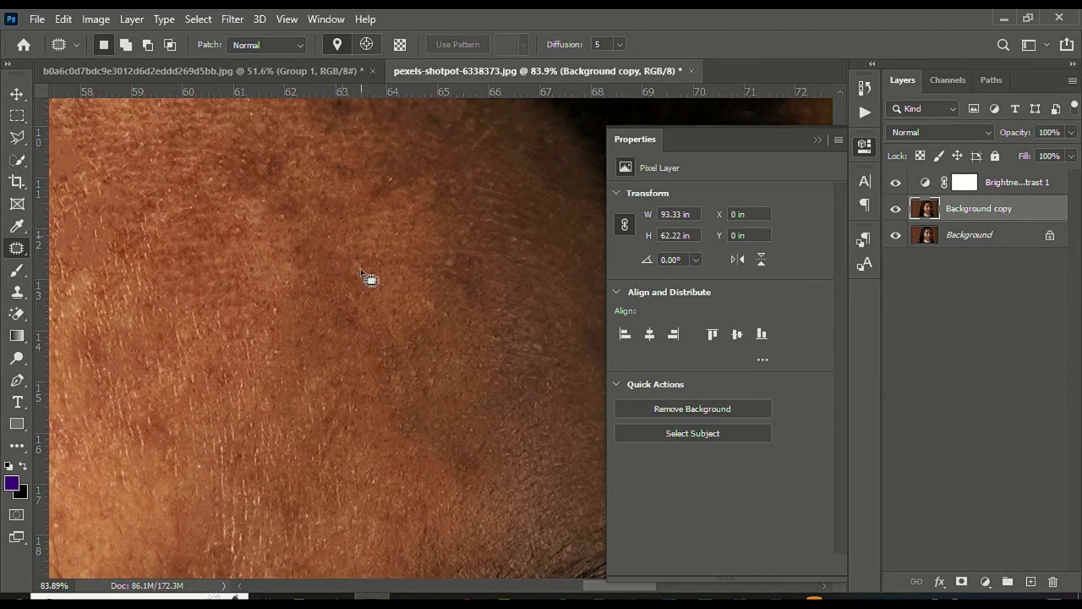
mouse_move(274, 143)
mouse_down()
mouse_move(225, 206)
mouse_move(321, 172)
mouse_up()
drag(288, 205, 265, 288)
key(ctrl+d)
Patch two further uneven spots on the shadowed half of the forehead, clearing each selection
scroll(327, 197, down, 7)
scroll(395, 220, up, 3)
mouse_move(366, 191)
mouse_down()
mouse_move(314, 188)
mouse_move(340, 208)
mouse_move(323, 253)
mouse_up()
key(ctrl+d)
mouse_move(364, 207)
mouse_down()
mouse_move(350, 216)
mouse_move(379, 251)
mouse_up()
drag(363, 240, 344, 259)
key(ctrl+d)
scroll(394, 223, down, 3)
scroll(299, 121, up, 6)
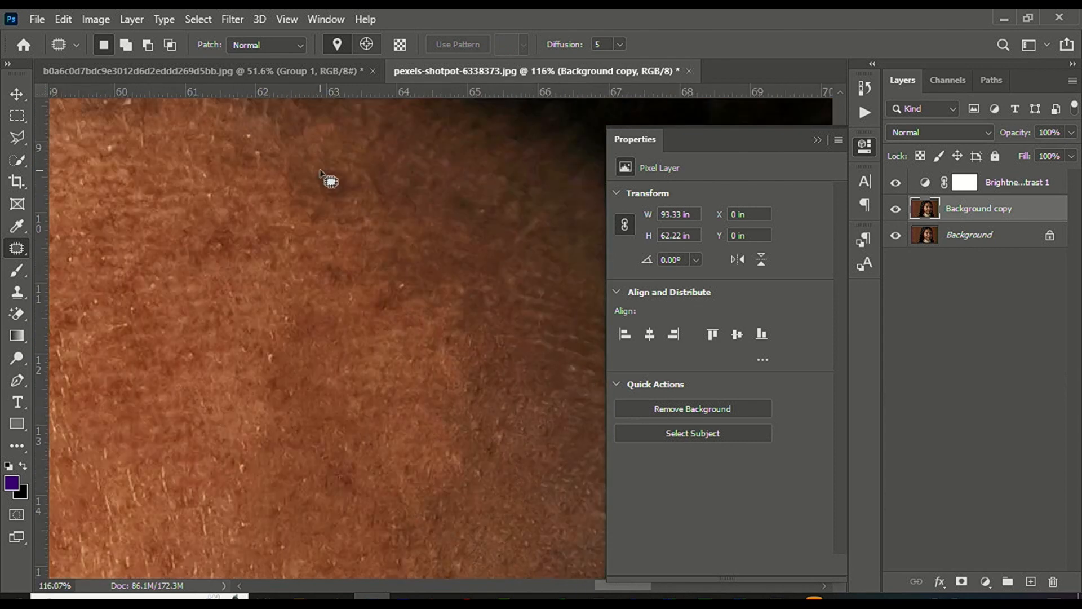
scroll(321, 172, up, 2)
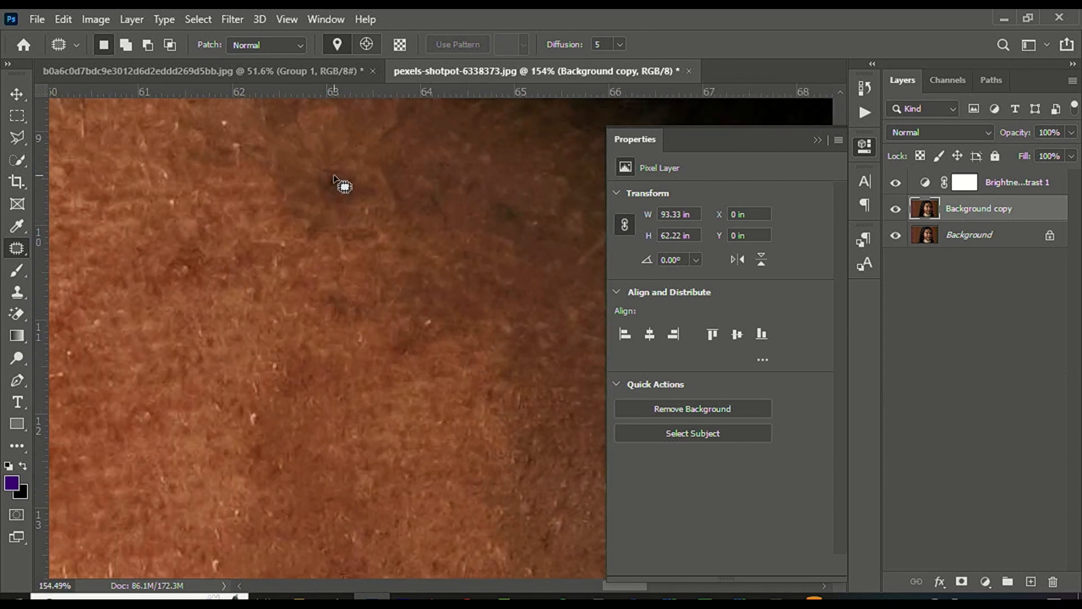
In vMix, turn off the audio of the NDI desktop input and collapse the Audio Microphone input
click(670, 596)
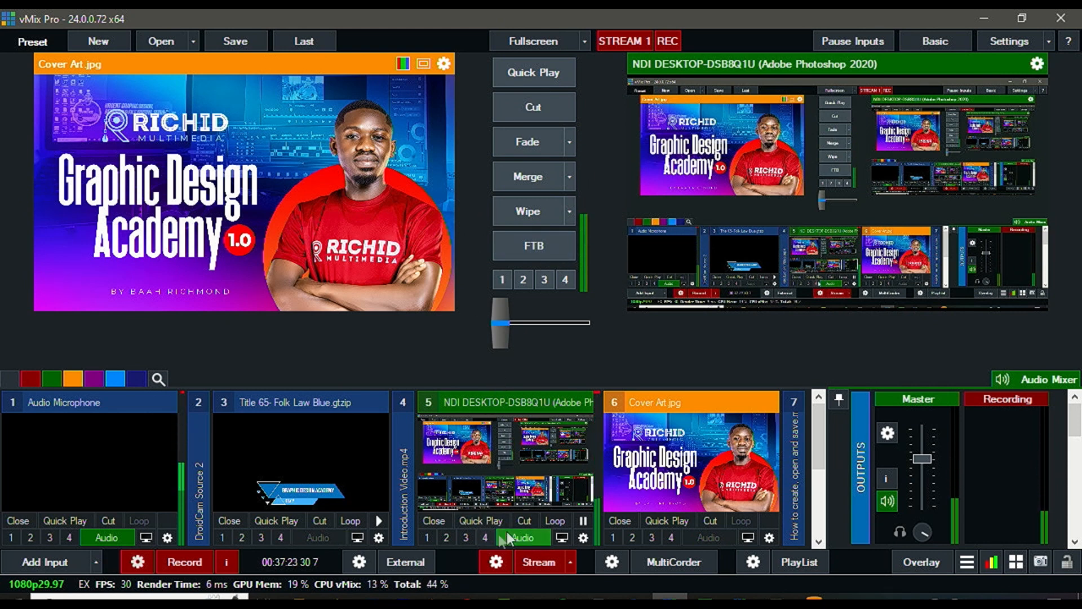
click(529, 537)
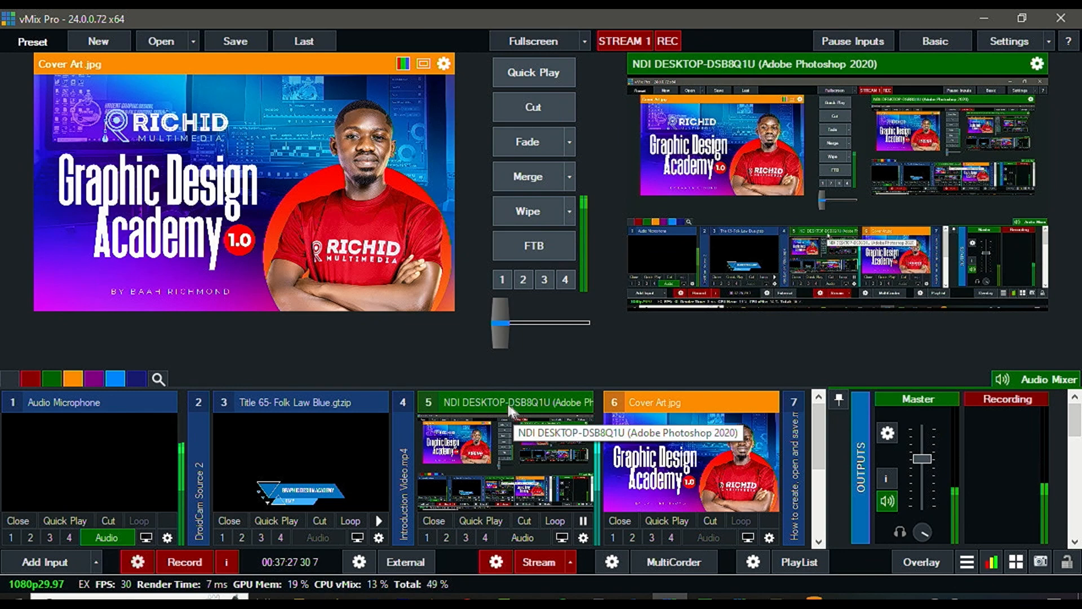
click(133, 407)
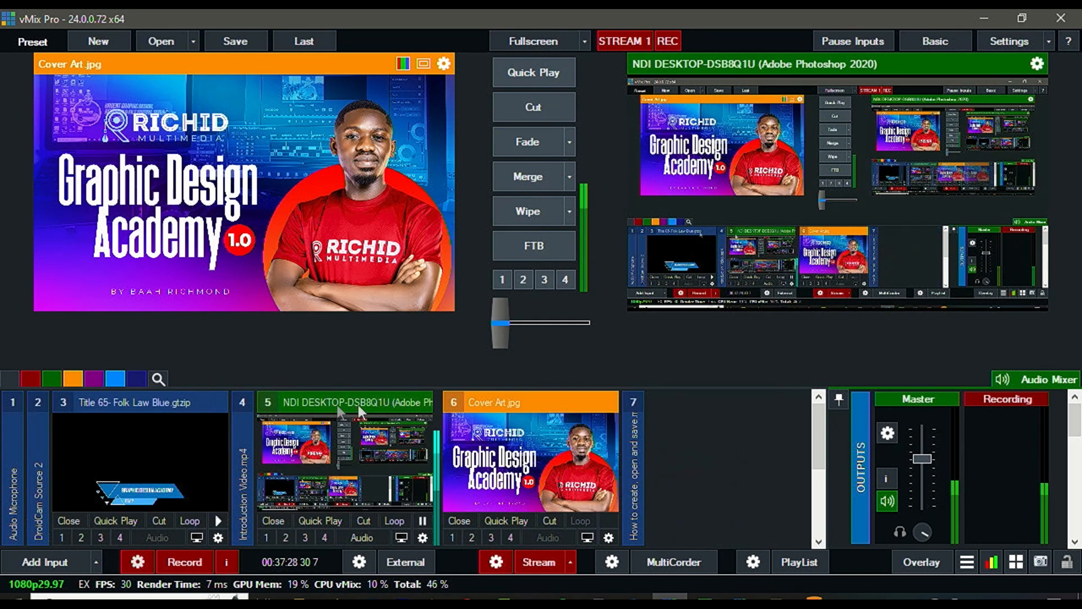
click(389, 405)
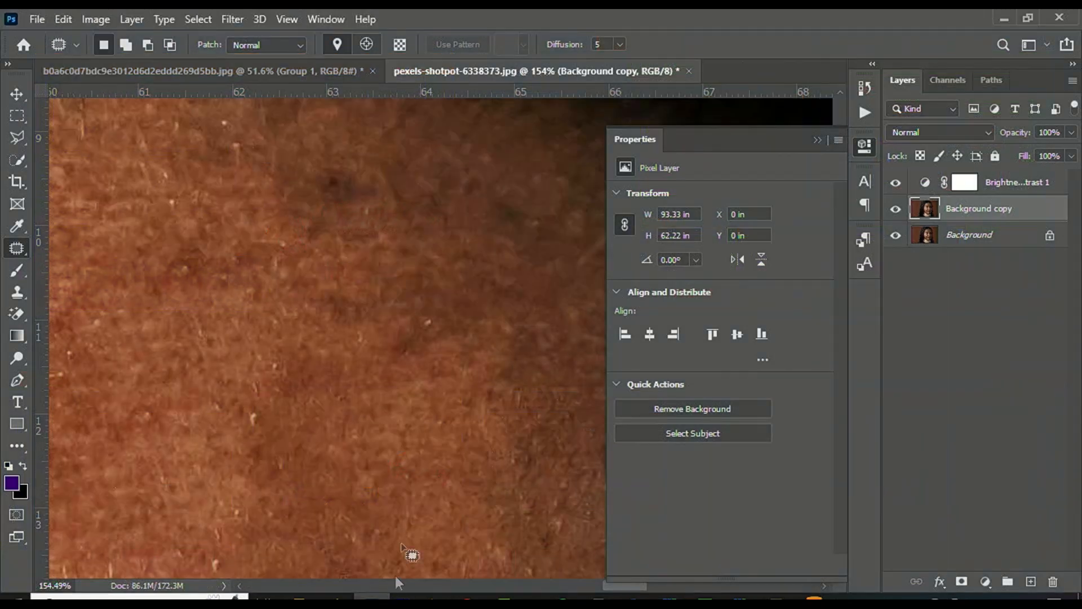
In Photoshop, patch the pale speck and the adjoining dark patches on the shadowed upper forehead
mouse_move(445, 309)
mouse_down()
mouse_move(448, 357)
mouse_move(448, 310)
mouse_up()
drag(428, 322, 389, 403)
mouse_move(450, 352)
mouse_down()
mouse_move(408, 319)
mouse_move(429, 375)
mouse_up()
drag(388, 375, 370, 413)
click(357, 288)
drag(357, 286, 339, 354)
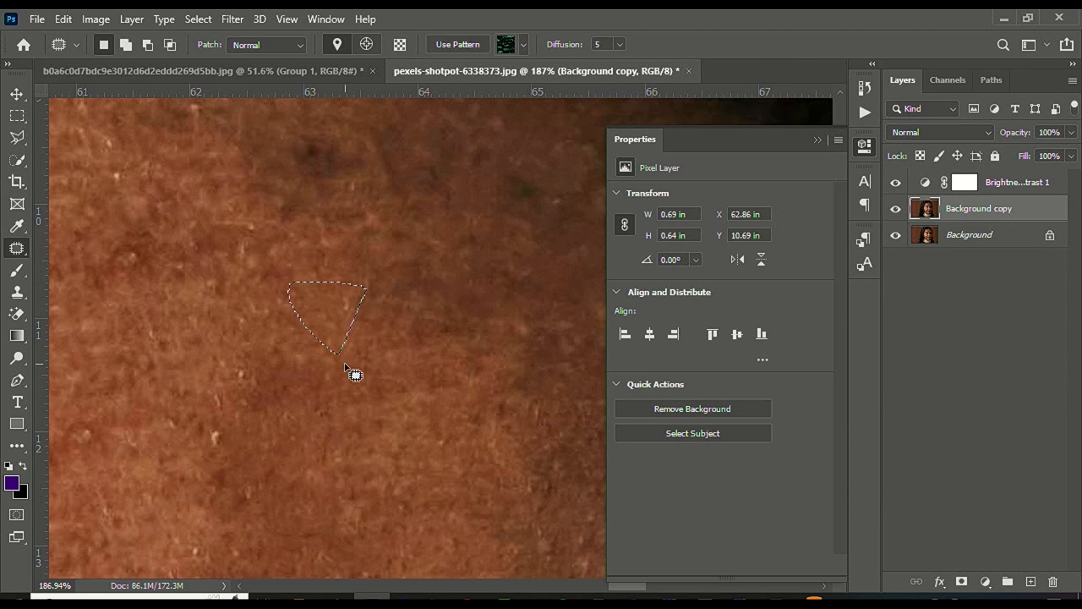
Patch the dark spots below the hairline on the shadowed side of the forehead, clearing each selection
scroll(349, 361, down, 4)
click(349, 257)
mouse_move(358, 217)
mouse_down()
mouse_move(314, 271)
mouse_move(355, 232)
mouse_up()
drag(324, 242, 280, 333)
key(ctrl+d)
scroll(304, 304, down, 6)
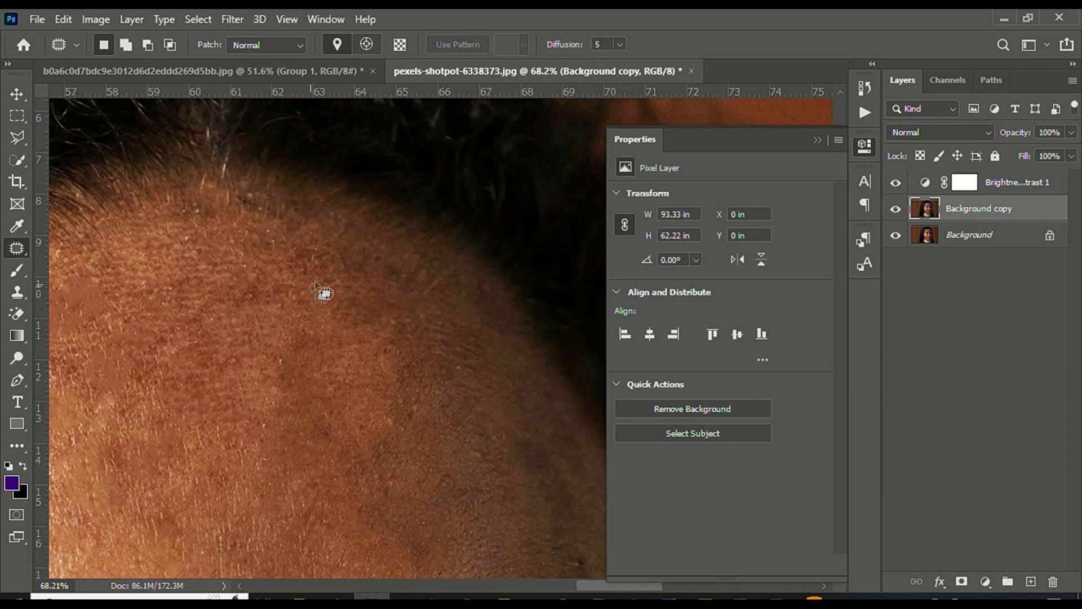
scroll(389, 277, up, 4)
mouse_move(403, 280)
mouse_down()
mouse_move(362, 293)
mouse_move(395, 296)
mouse_up()
drag(393, 293, 372, 316)
key(ctrl+d)
Patch two more small marks along the upper forehead and clear each selection
scroll(393, 298, down, 2)
scroll(245, 204, up, 3)
mouse_move(271, 208)
mouse_down()
mouse_move(221, 198)
mouse_move(271, 210)
mouse_up()
drag(246, 219, 232, 249)
key(ctrl+d)
mouse_move(204, 210)
mouse_down()
mouse_move(168, 252)
mouse_move(197, 217)
mouse_up()
drag(183, 228, 182, 298)
key(ctrl+d)
Patch the dark spots along the shadowed outer edge of the forehead
scroll(259, 262, down, 5)
scroll(254, 255, down, 5)
scroll(355, 275, up, 6)
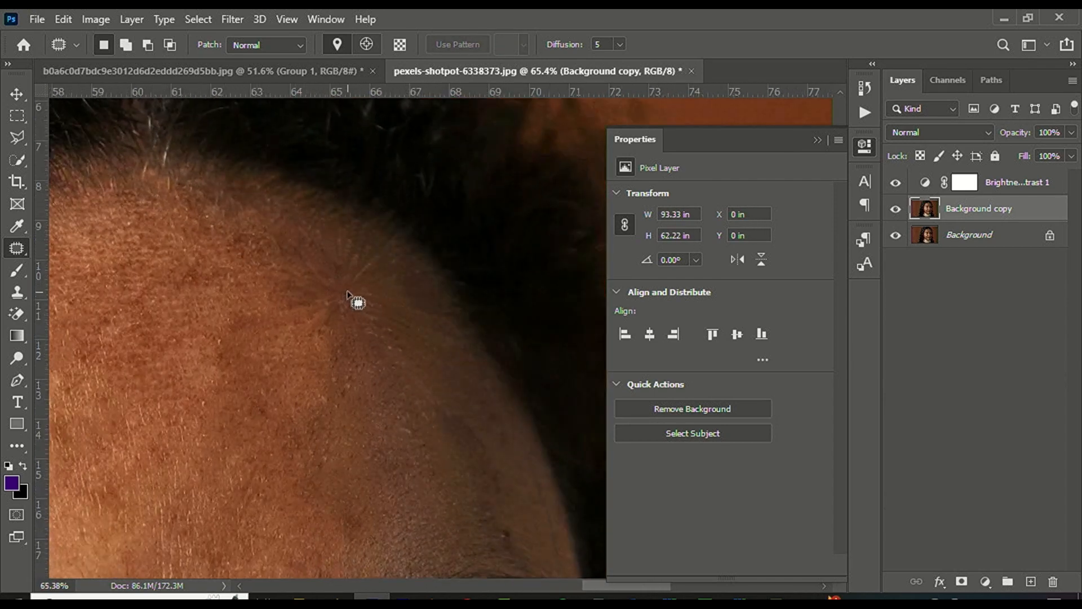
scroll(350, 295, down, 6)
scroll(396, 418, up, 6)
mouse_move(483, 418)
mouse_down()
mouse_move(430, 388)
mouse_move(454, 441)
mouse_move(479, 421)
mouse_up()
drag(461, 422, 409, 387)
key(ctrl+d)
mouse_move(448, 301)
mouse_down()
mouse_move(394, 358)
mouse_move(434, 360)
mouse_move(407, 293)
mouse_up()
scroll(409, 299, down, 3)
key(ctrl+d)
Patch the remaining small blemishes on the lower forehead above the brows, clearing each selection
scroll(338, 420, up, 5)
mouse_move(334, 413)
mouse_down()
mouse_move(301, 422)
mouse_move(332, 416)
mouse_up()
drag(324, 407, 341, 321)
key(ctrl+d)
scroll(348, 280, down, 3)
scroll(319, 479, up, 3)
scroll(320, 462, up, 1)
mouse_move(330, 420)
mouse_down()
mouse_move(349, 443)
mouse_move(337, 431)
mouse_up()
drag(338, 431, 344, 394)
key(ctrl+d)
mouse_move(416, 471)
mouse_down()
mouse_move(386, 485)
mouse_move(413, 474)
mouse_up()
mouse_move(403, 473)
mouse_down()
mouse_move(416, 463)
mouse_move(404, 392)
mouse_up()
key(ctrl+d)
Patch the small marks between the eyebrows, near the inner end of the shadowed brow, and clear each selection
scroll(384, 312, down, 5)
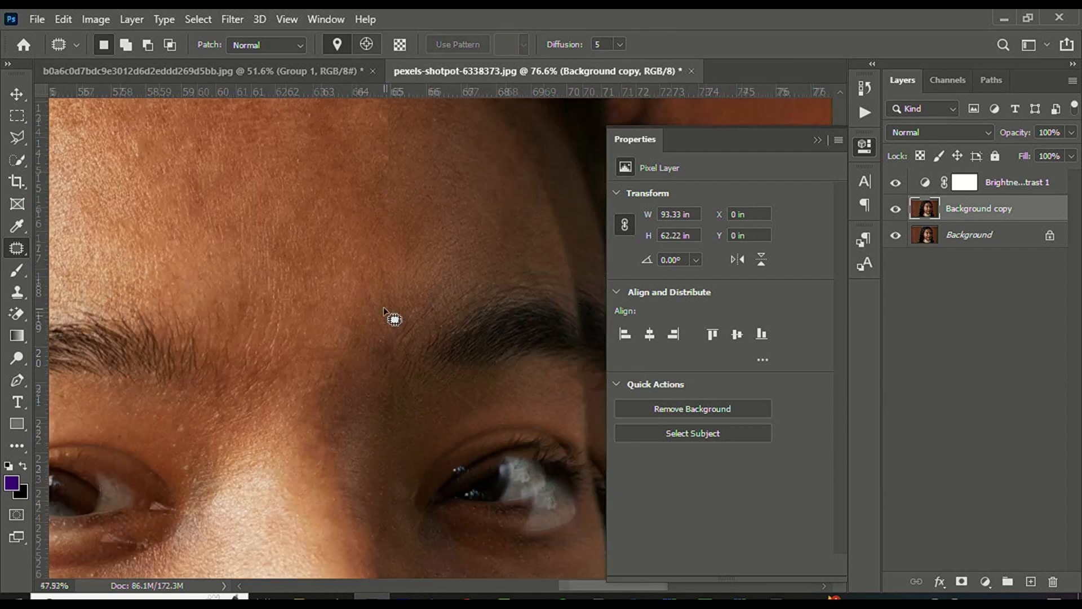
scroll(402, 472, up, 5)
mouse_move(340, 285)
mouse_down()
mouse_move(350, 338)
mouse_move(340, 327)
mouse_up()
key(ctrl+d)
mouse_move(369, 281)
mouse_down()
mouse_move(365, 308)
mouse_move(355, 293)
mouse_move(335, 309)
mouse_up()
key(ctrl+d)
mouse_move(416, 270)
mouse_down()
mouse_move(399, 277)
mouse_move(400, 263)
mouse_up()
drag(406, 274, 389, 290)
key(ctrl+d)
Patch the small mark beside the inner corner of the shadowed eye and another blemish close by
mouse_move(338, 216)
mouse_down()
mouse_move(318, 217)
mouse_move(341, 256)
mouse_up()
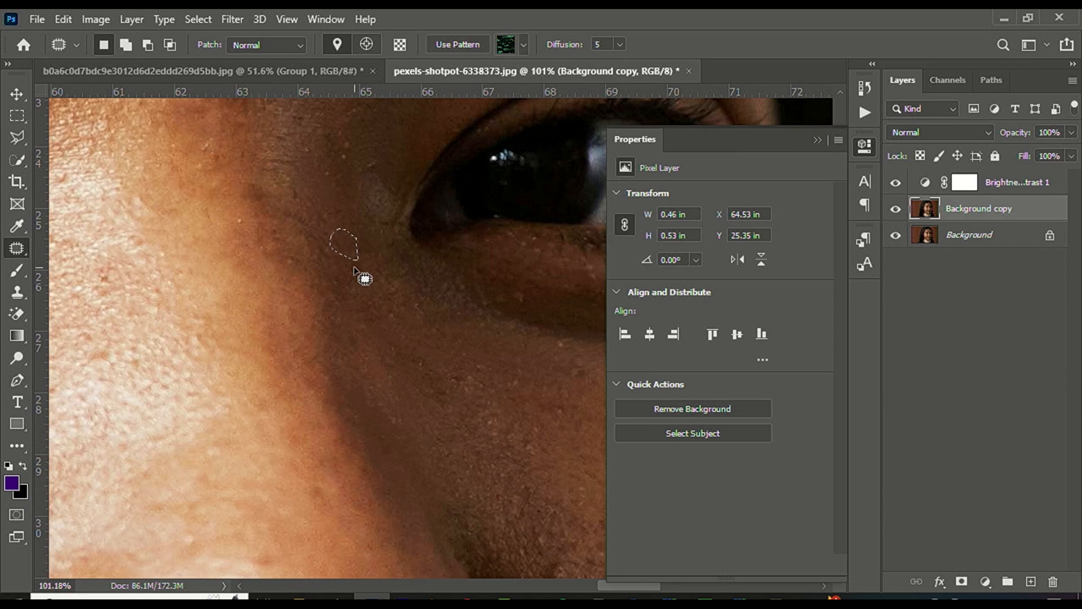
scroll(355, 273, down, 3)
scroll(355, 276, up, 1)
click(367, 270)
scroll(367, 272, down, 3)
scroll(453, 352, up, 5)
mouse_move(427, 353)
mouse_down()
mouse_move(342, 370)
mouse_move(405, 404)
mouse_up()
drag(395, 396, 415, 423)
Patch the remaining small blemishes on the shadowed side of the face and clear the selection
scroll(416, 395, down, 5)
click(520, 485)
scroll(502, 440, up, 3)
mouse_move(485, 416)
mouse_down()
mouse_move(462, 450)
mouse_move(490, 459)
mouse_up()
mouse_move(459, 506)
mouse_down()
mouse_move(421, 508)
mouse_move(448, 526)
mouse_move(486, 529)
mouse_up()
click(471, 407)
Patch the darker blemished area above the eyebrow on the lit side of the forehead and clear the selection
scroll(471, 407, down, 6)
scroll(288, 145, up, 3)
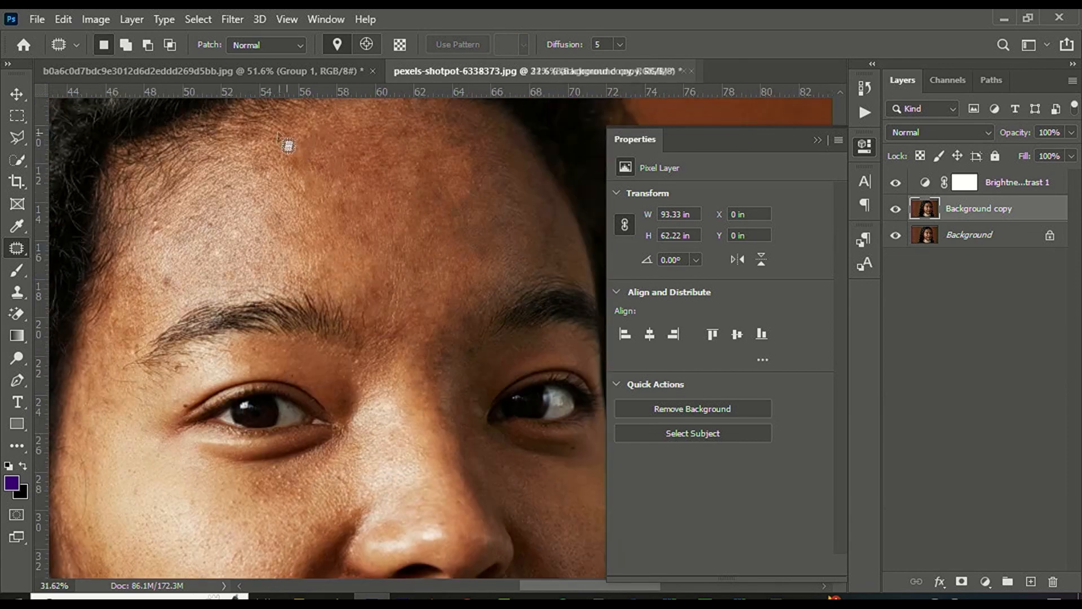
mouse_move(188, 250)
mouse_down()
mouse_move(152, 272)
mouse_move(187, 293)
mouse_move(198, 247)
mouse_move(135, 235)
mouse_move(200, 269)
mouse_up()
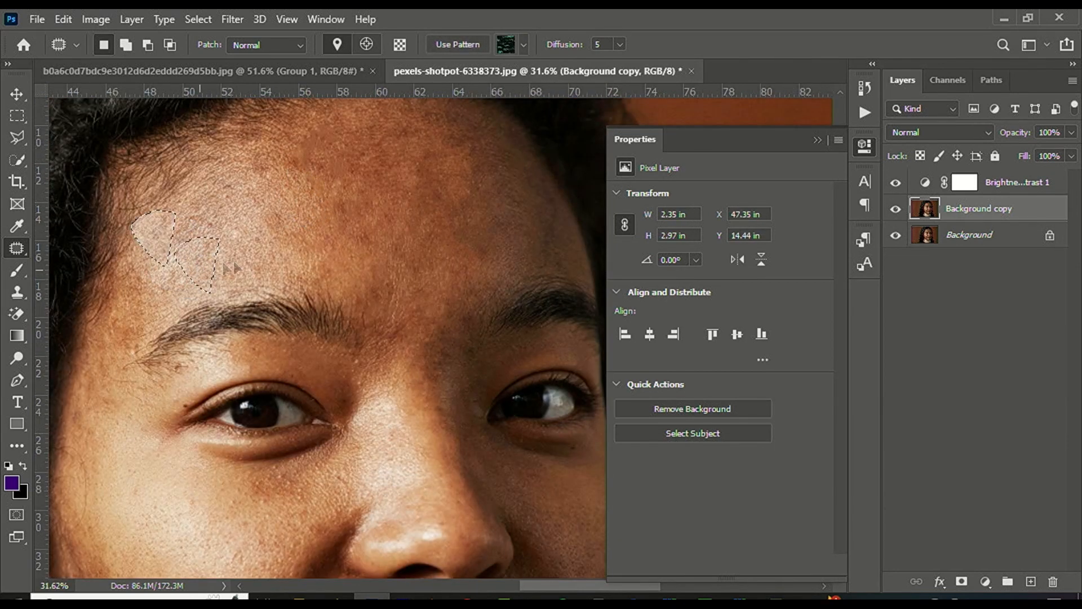
click(201, 183)
scroll(201, 184, down, 5)
Duplicate the retouched Background copy layer, naming the lower layer "original" and the upper duplicate "edited"
click(27, 96)
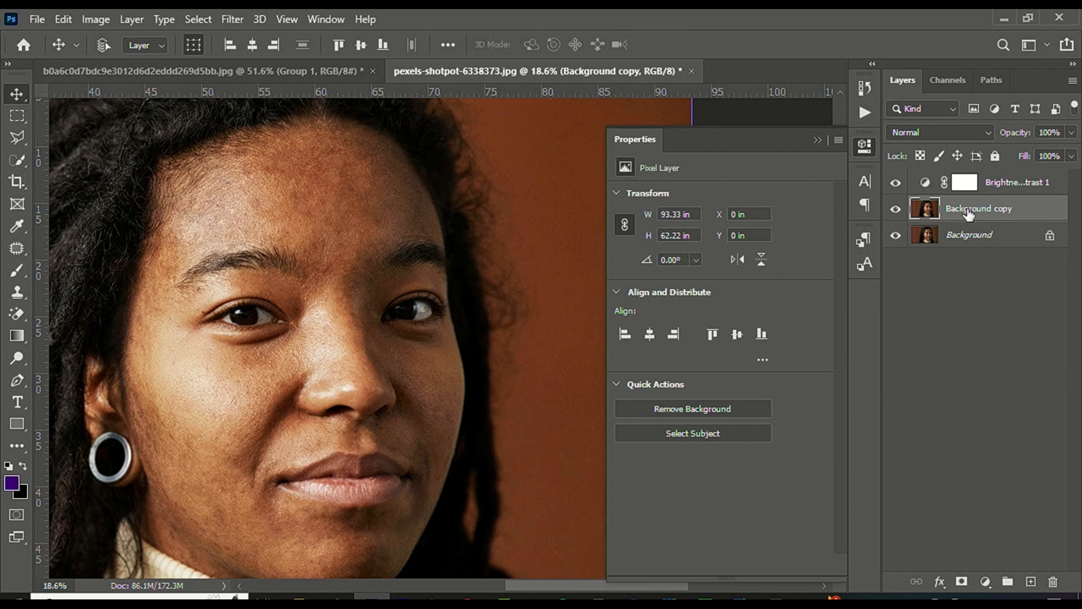
drag(979, 213, 1031, 581)
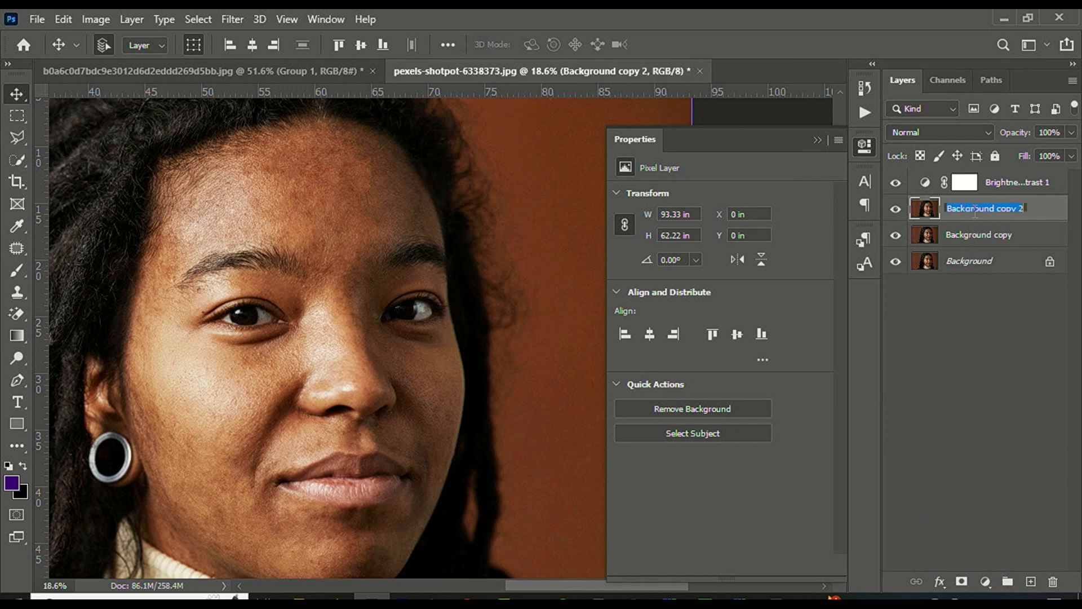
double_click(973, 236)
text(original)
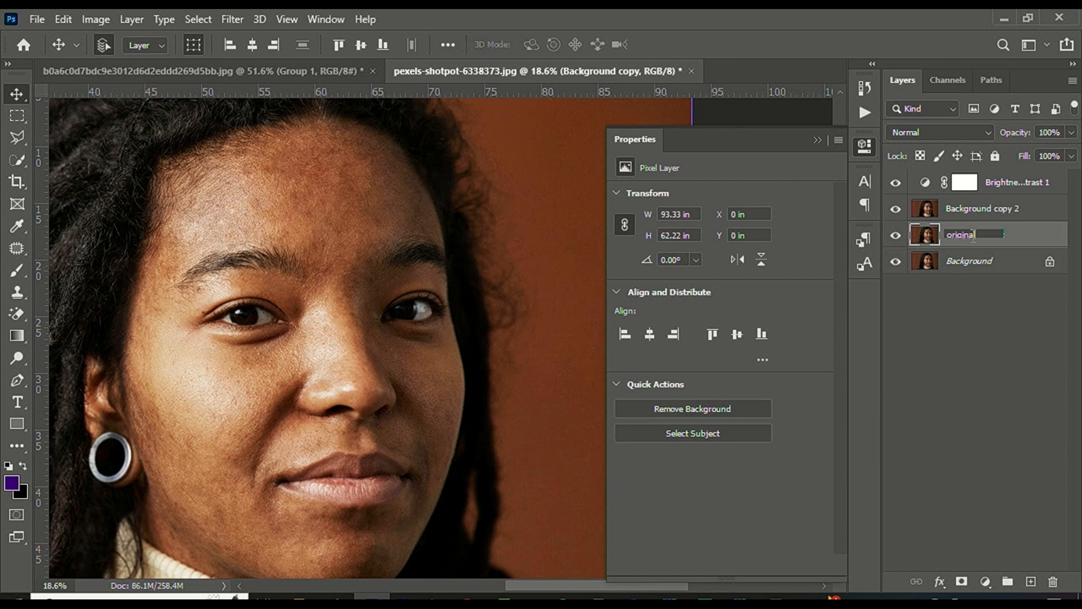
key(Return)
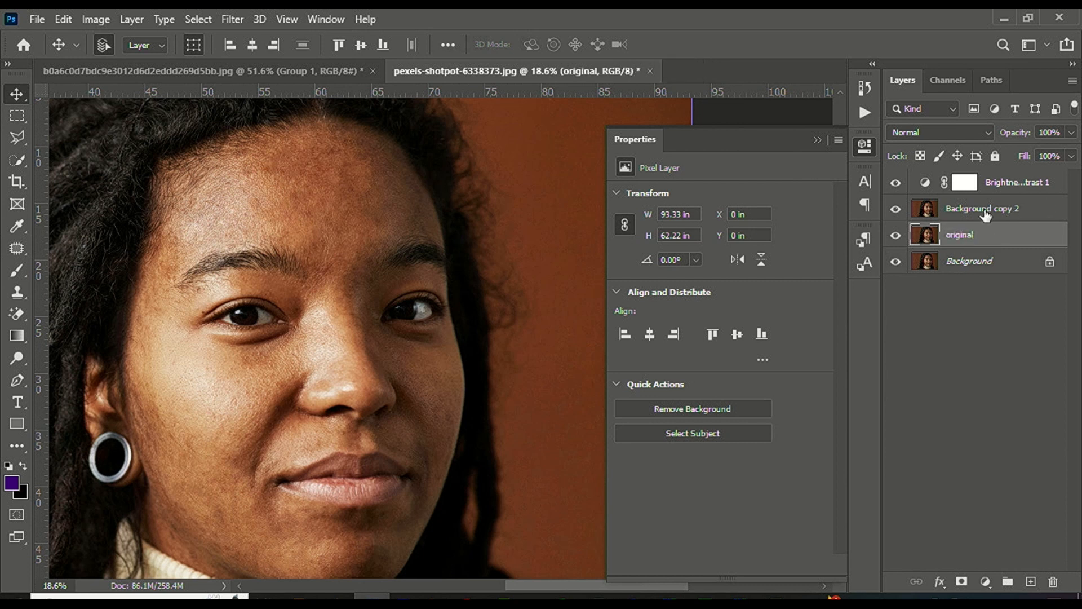
double_click(985, 209)
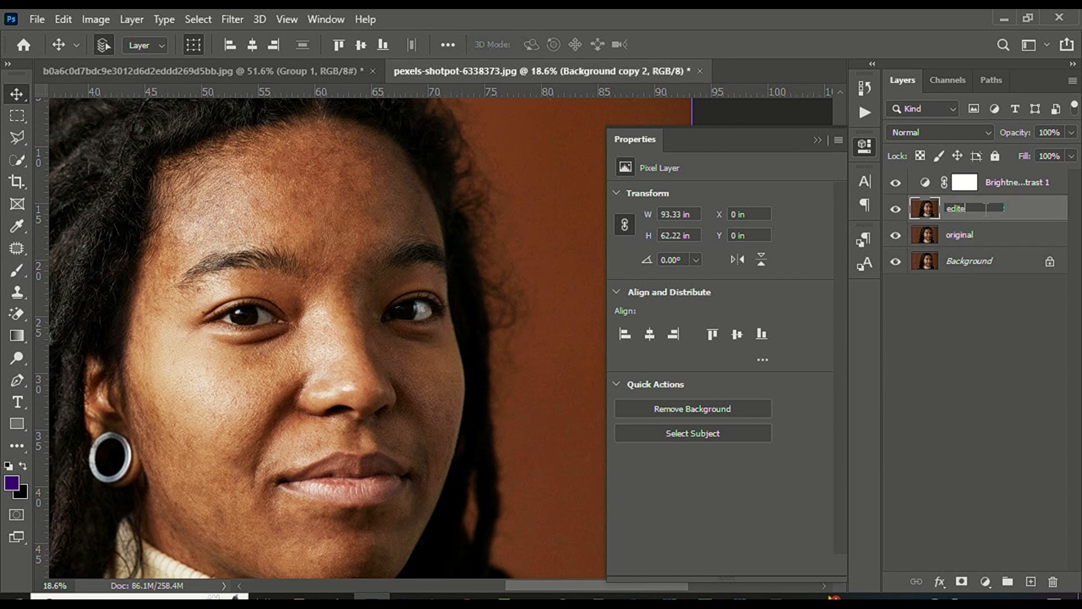
key(Return)
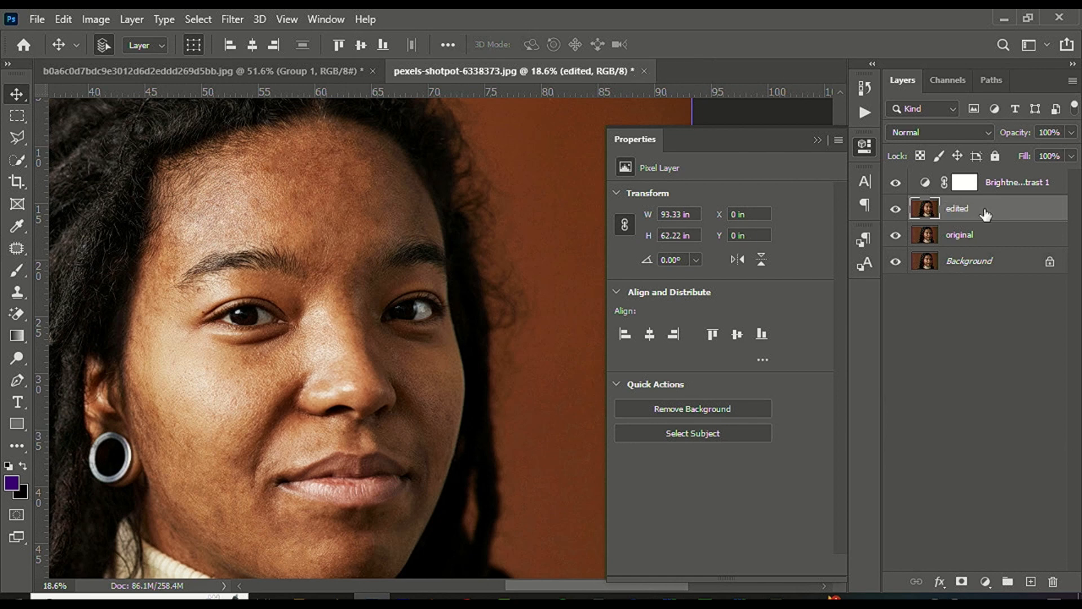
Convert the "edited" layer to a smart object
right_click(972, 208)
click(975, 204)
right_click(987, 211)
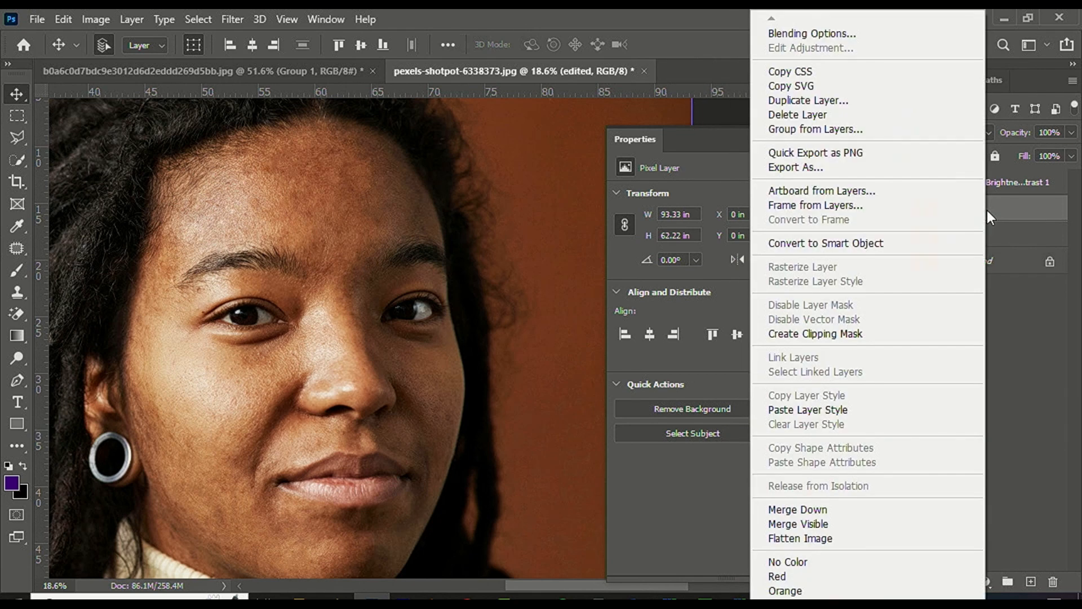
click(860, 243)
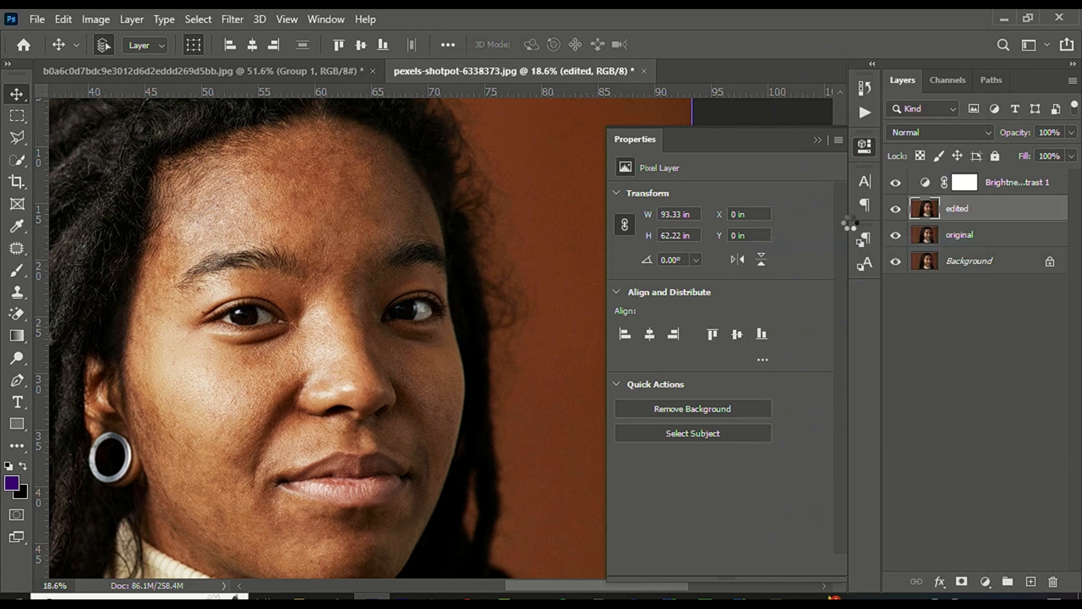
Apply the Invert adjustment to the "edited" smart object as a smart filter
click(105, 19)
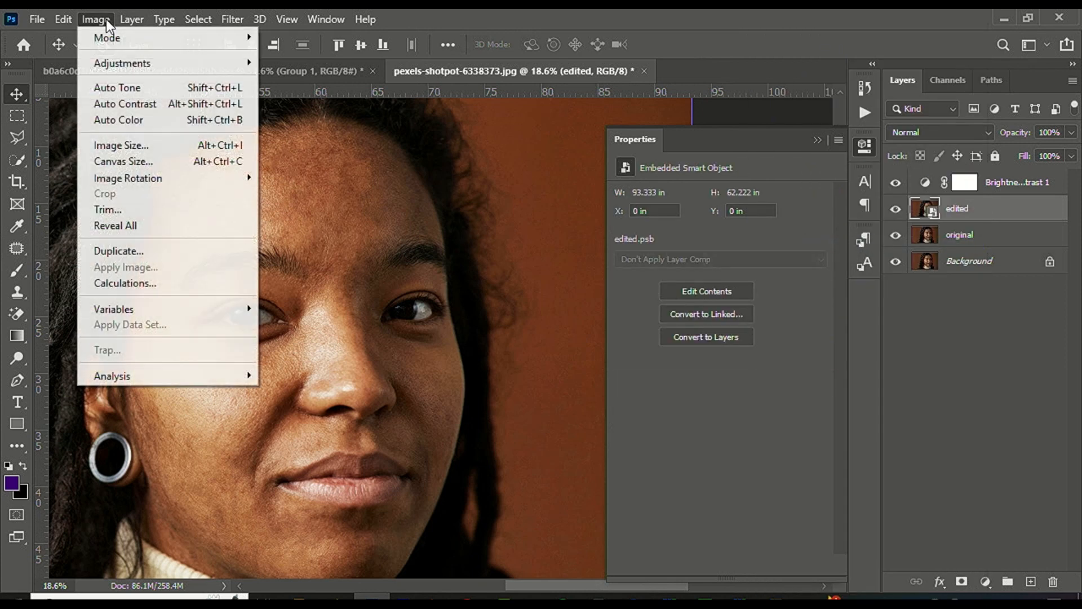
mouse_move(128, 67)
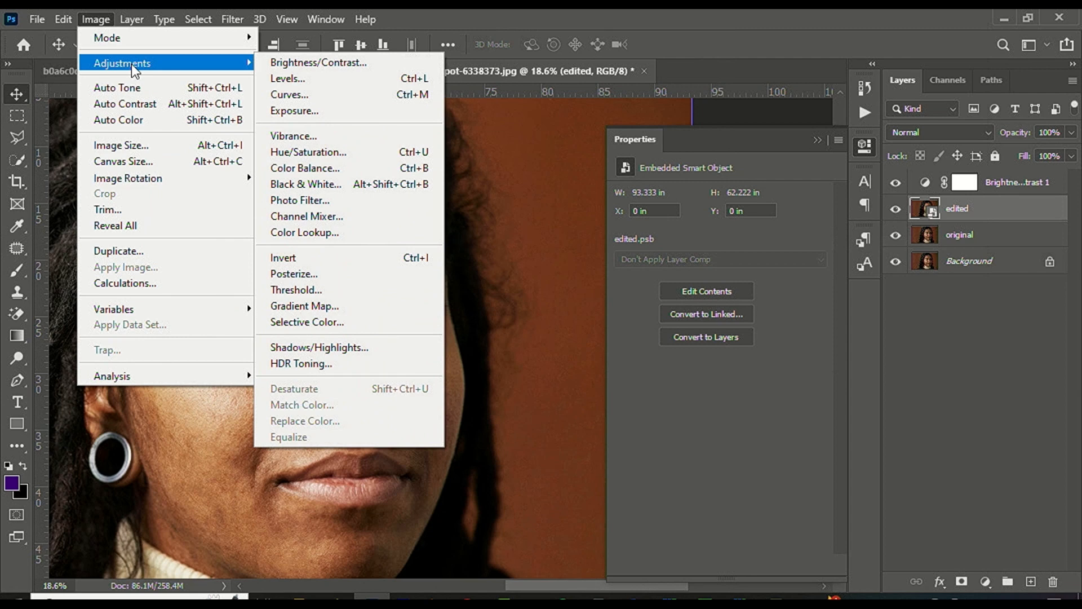
click(94, 19)
click(95, 19)
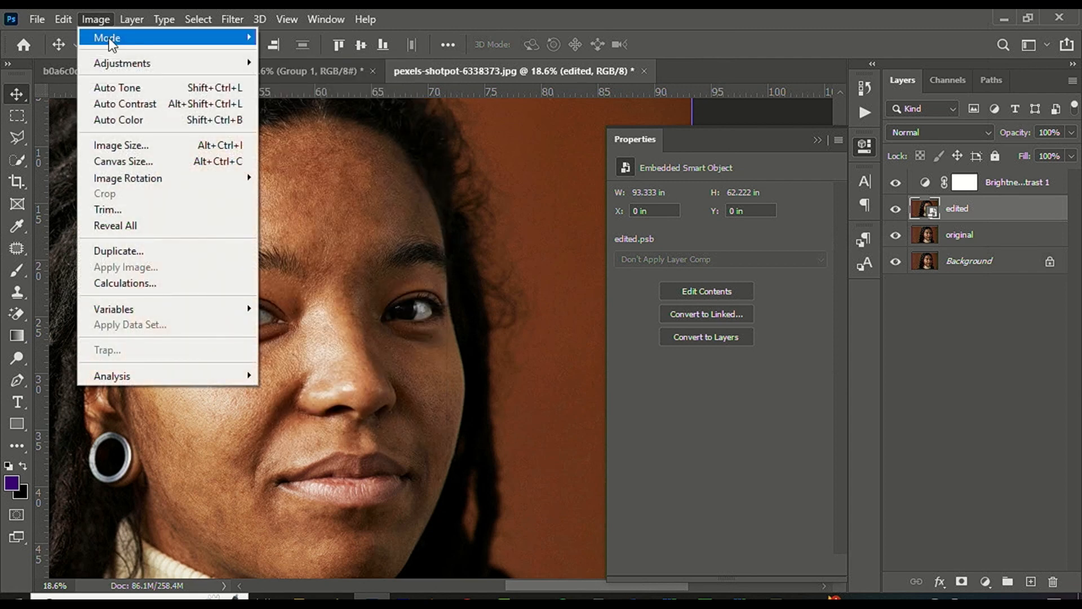
mouse_move(129, 66)
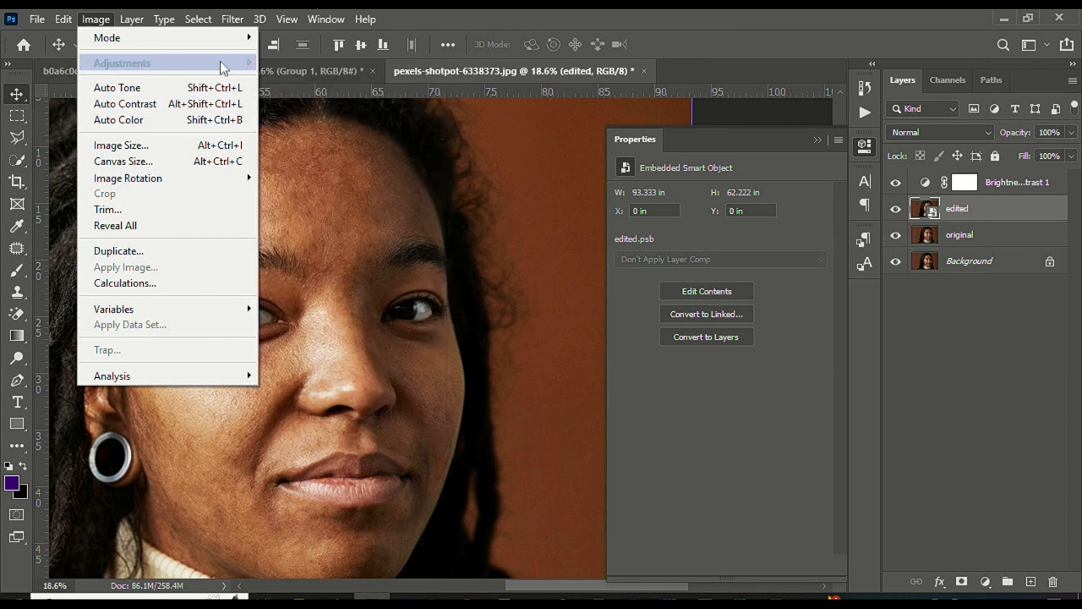
click(347, 256)
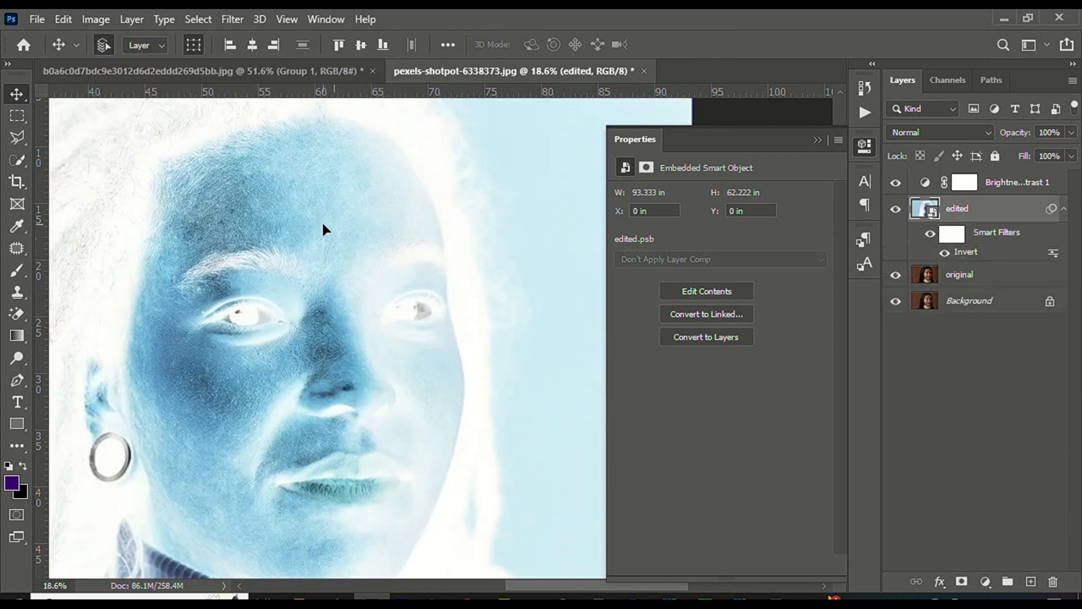
Set the blending mode of the inverted "edited" layer to Vivid Light
scroll(381, 188, down, 5)
scroll(499, 277, up, 5)
scroll(482, 253, down, 5)
scroll(482, 252, up, 7)
drag(506, 246, 352, 255)
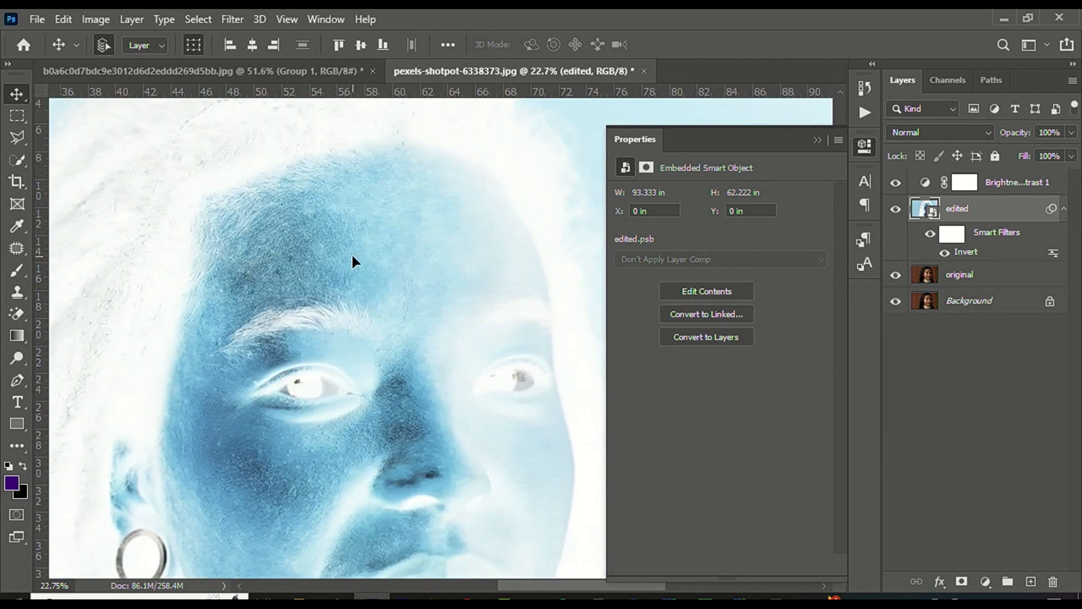
scroll(380, 240, down, 3)
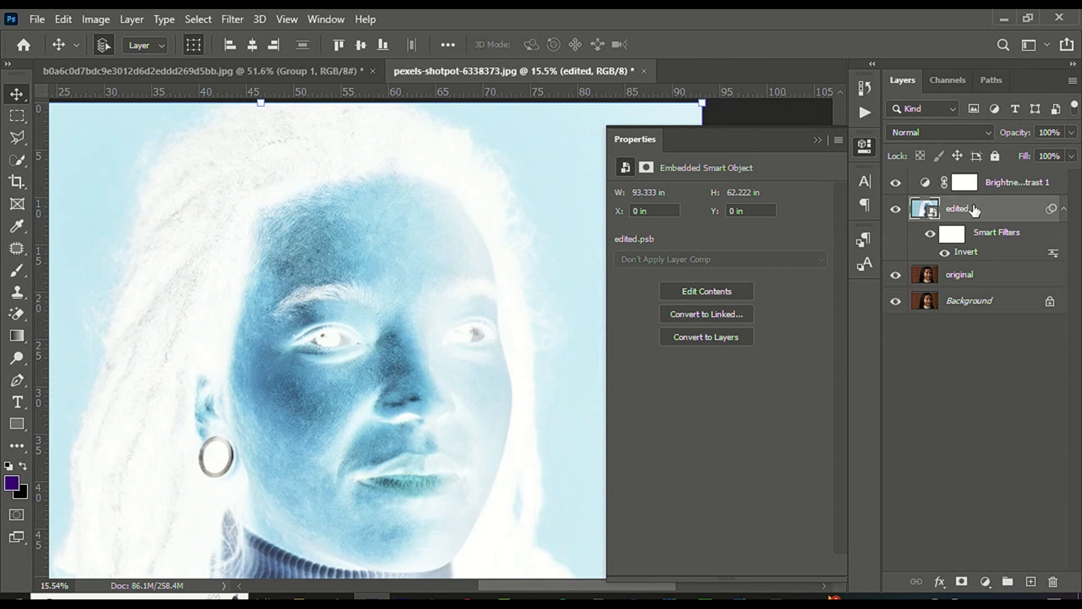
click(939, 131)
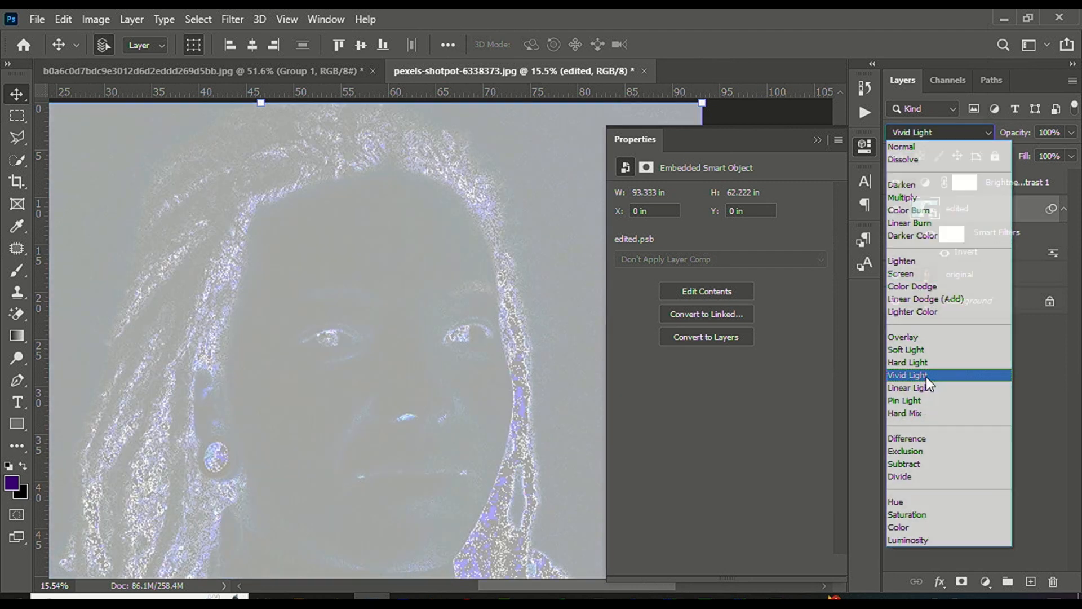
click(926, 376)
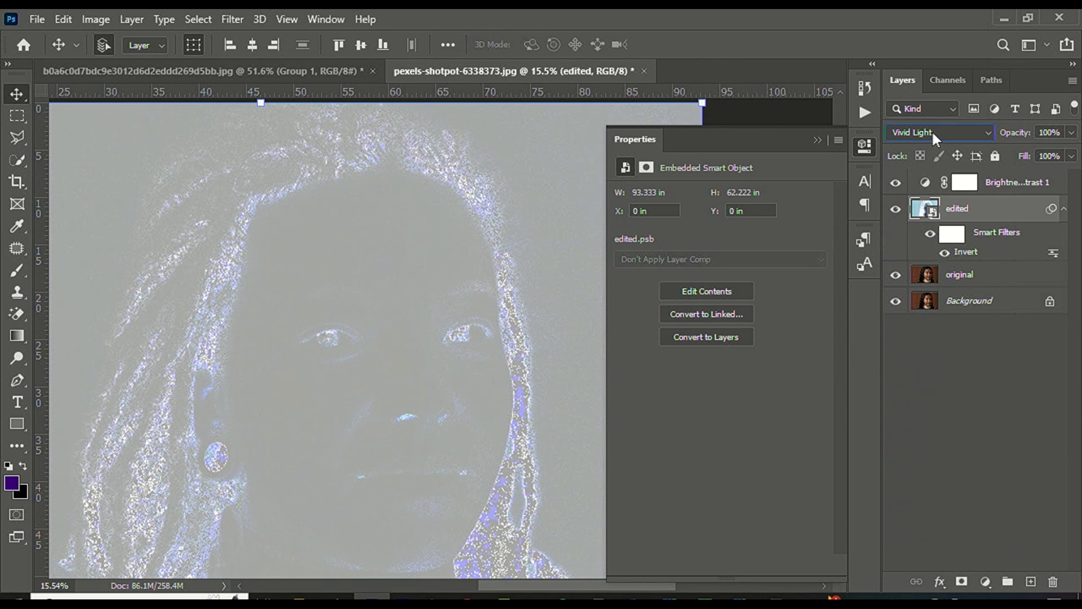
Apply a High Pass filter with a radius of 50 pixels to the "edited" layer
click(232, 19)
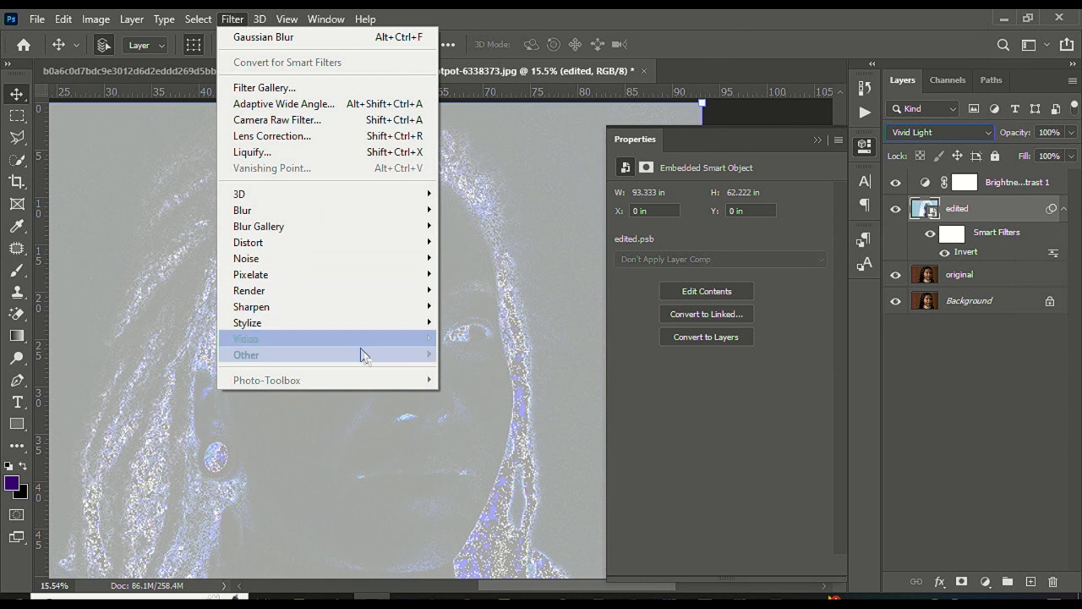
mouse_move(373, 357)
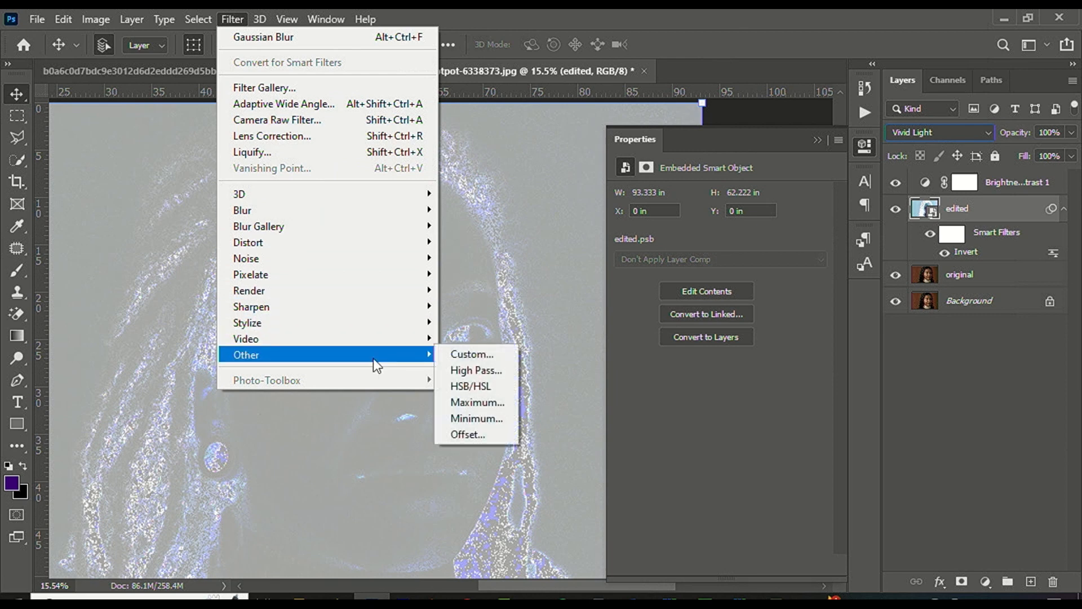
click(462, 370)
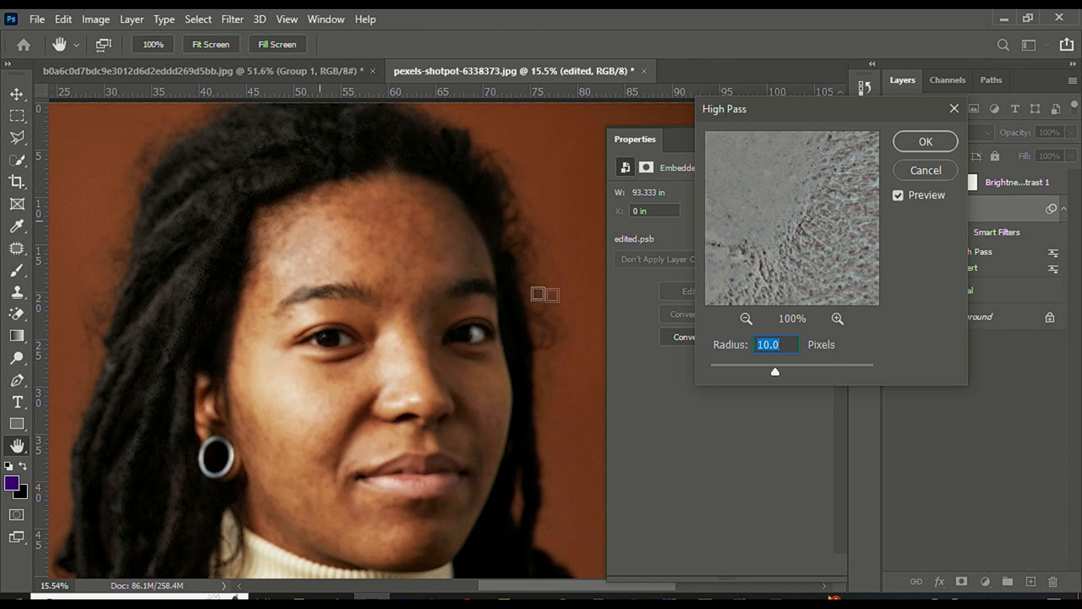
drag(771, 368, 797, 373)
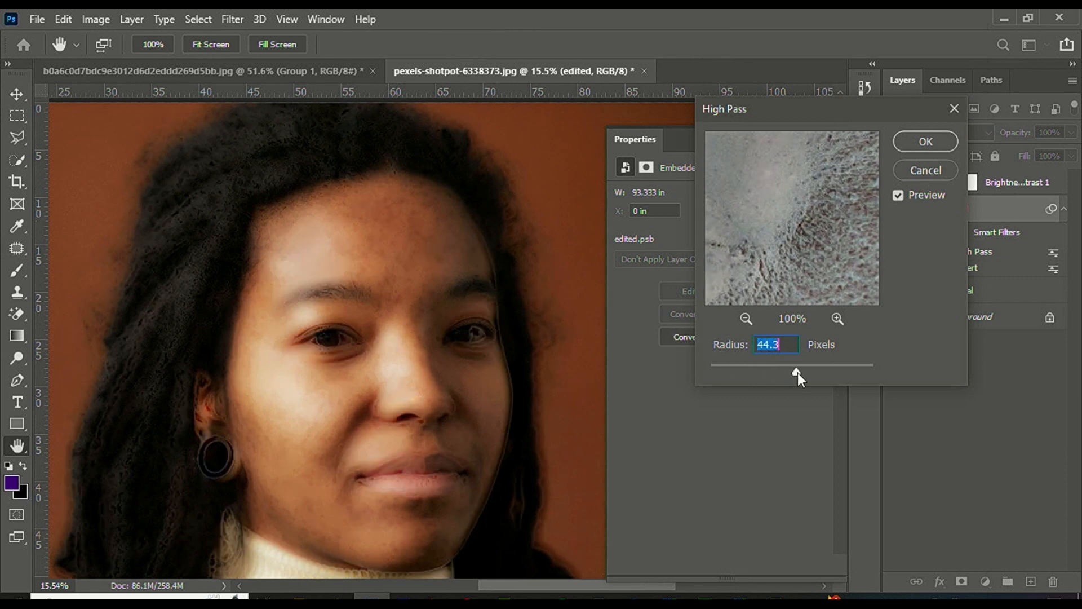
click(738, 366)
drag(736, 372, 710, 372)
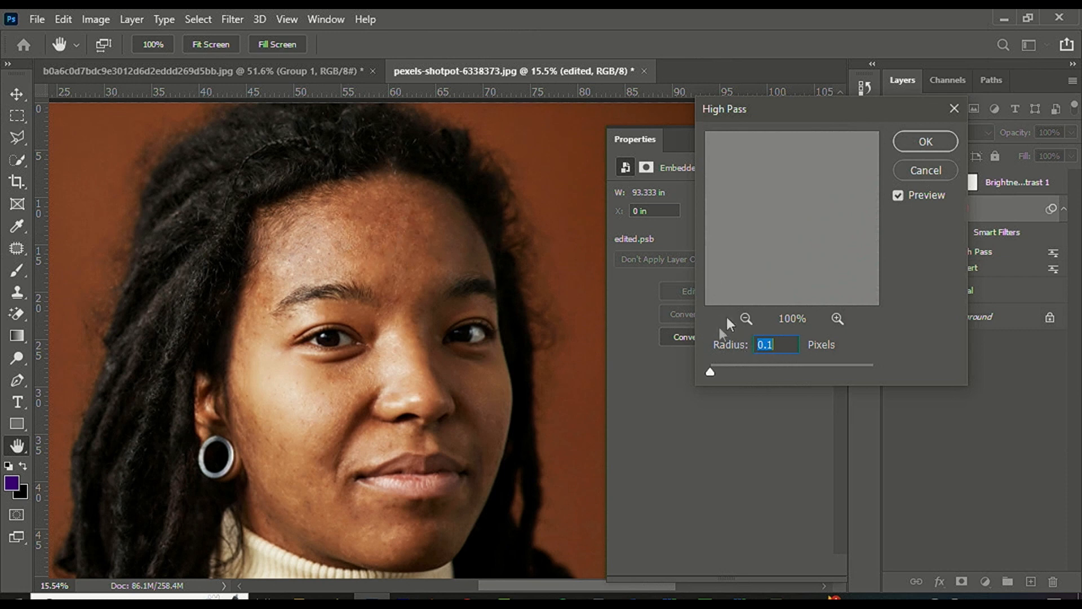
drag(720, 370, 752, 369)
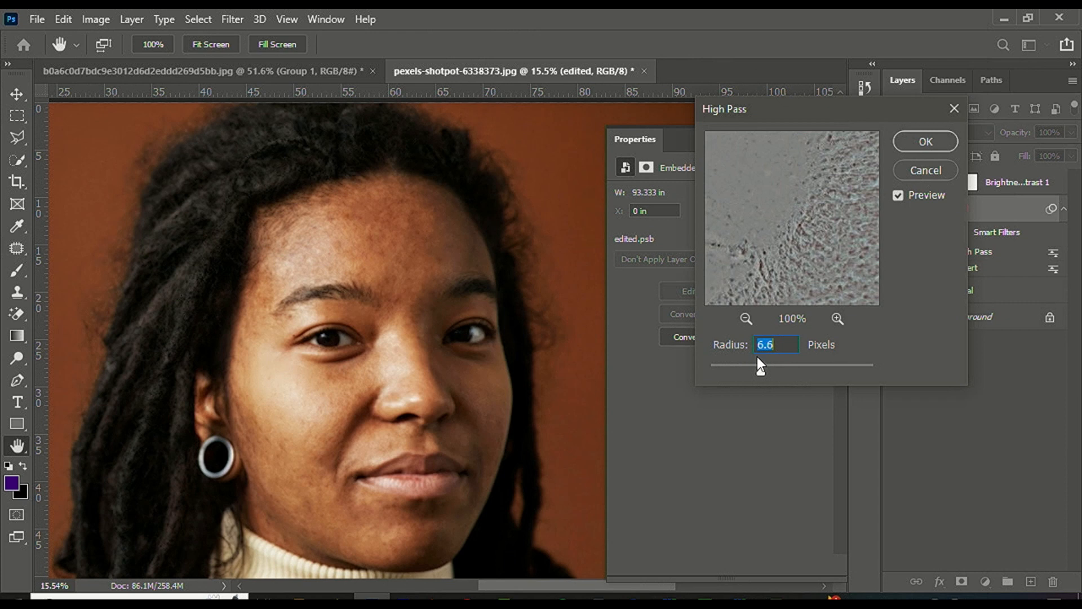
drag(779, 367, 789, 370)
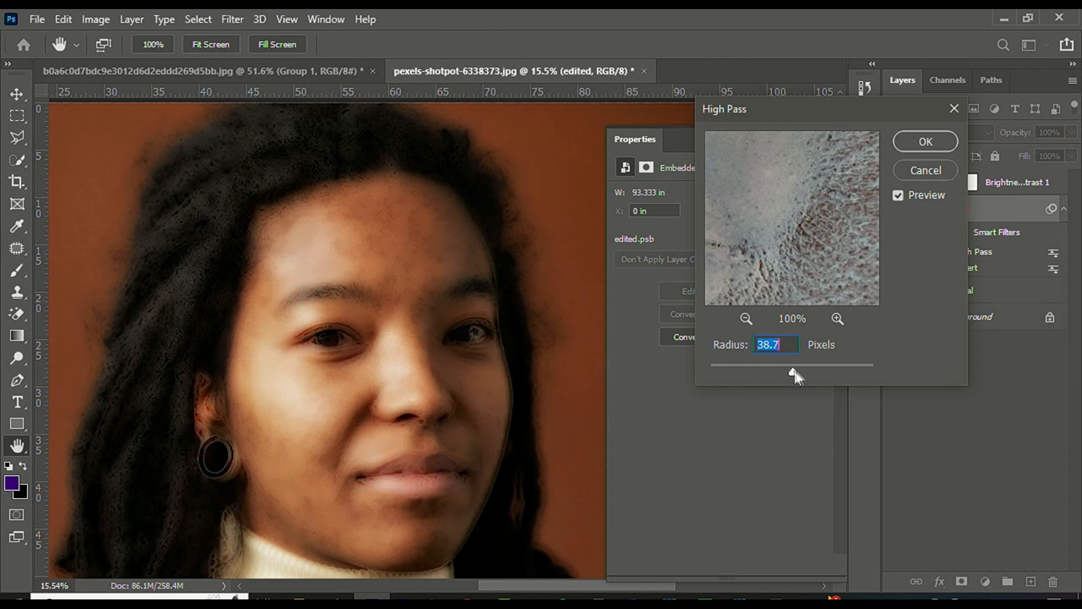
drag(795, 378, 799, 368)
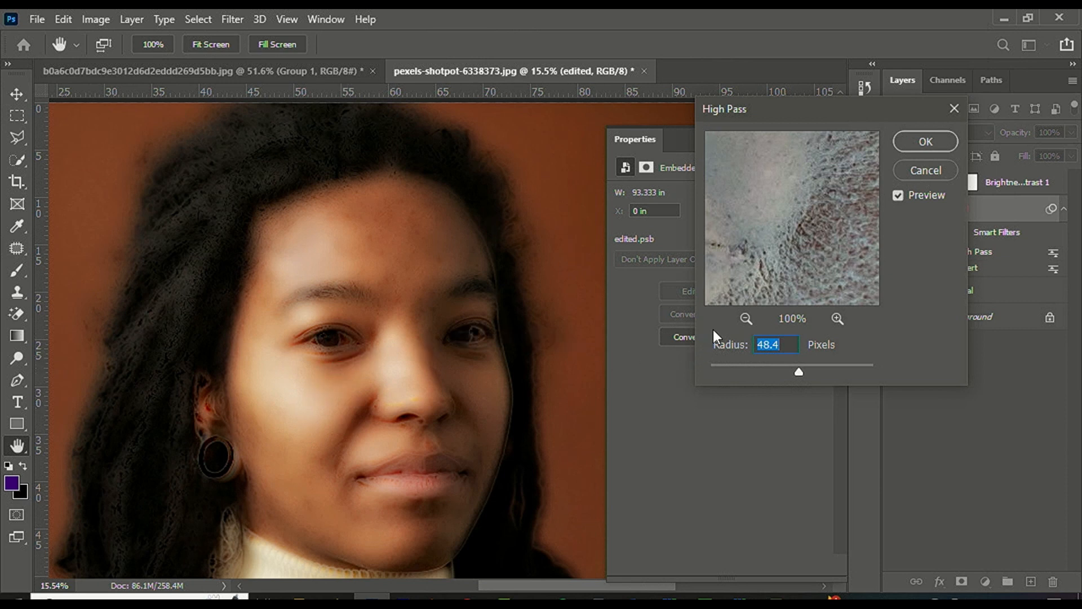
text(50)
key(Return)
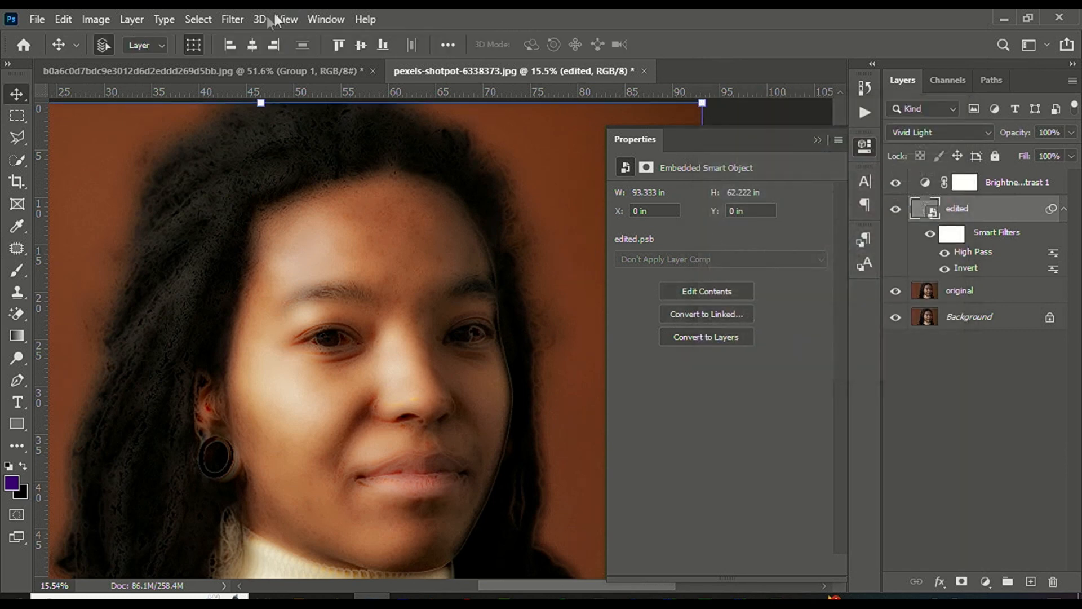
Apply a Gaussian Blur filter with a radius of 3.5 pixels to the "edited" smart object
click(230, 19)
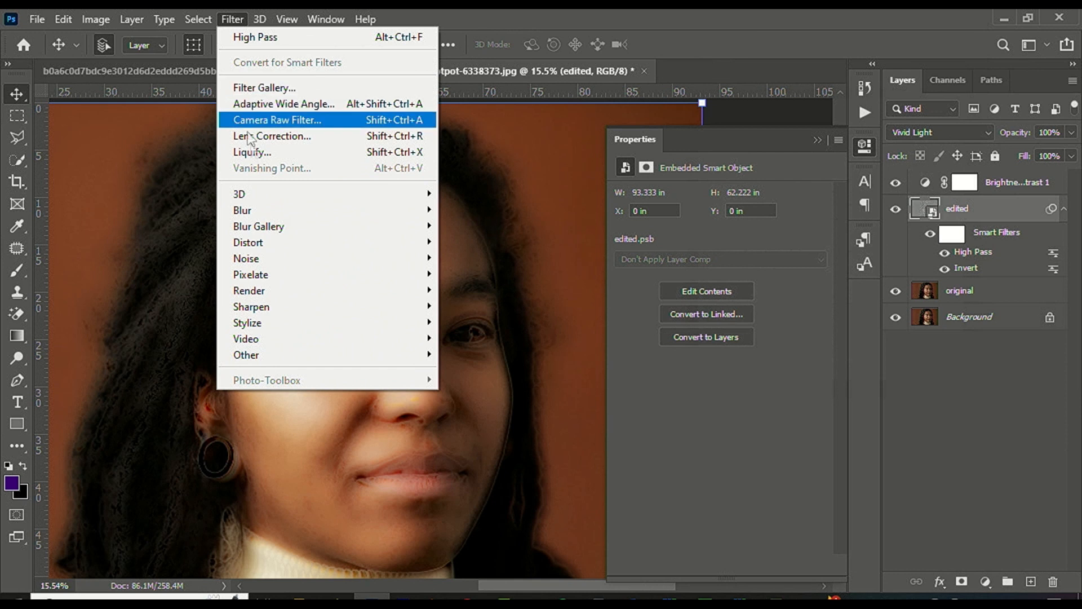
mouse_move(272, 211)
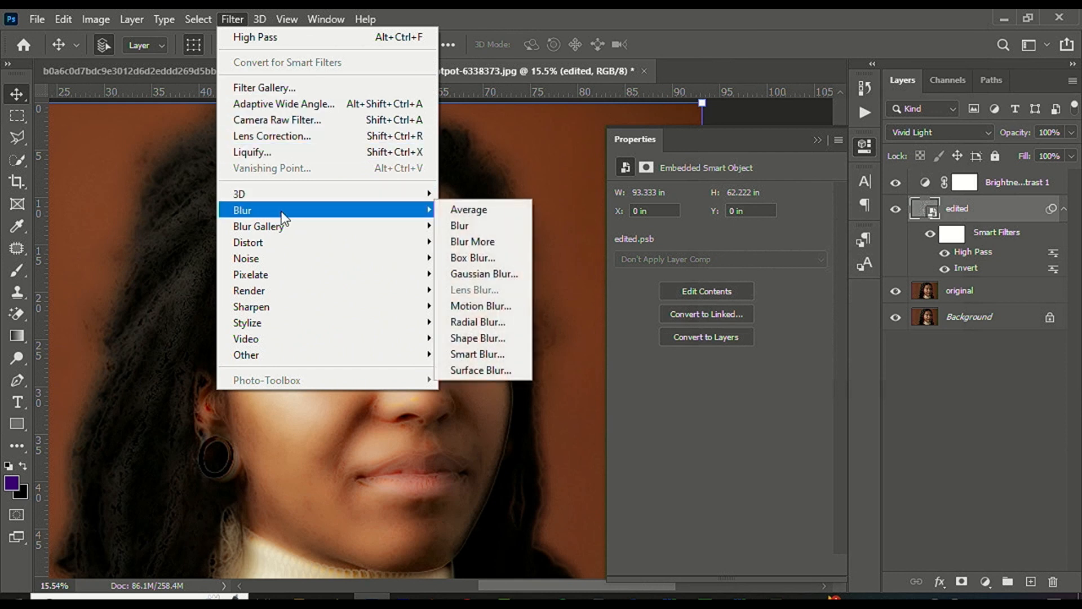
click(455, 274)
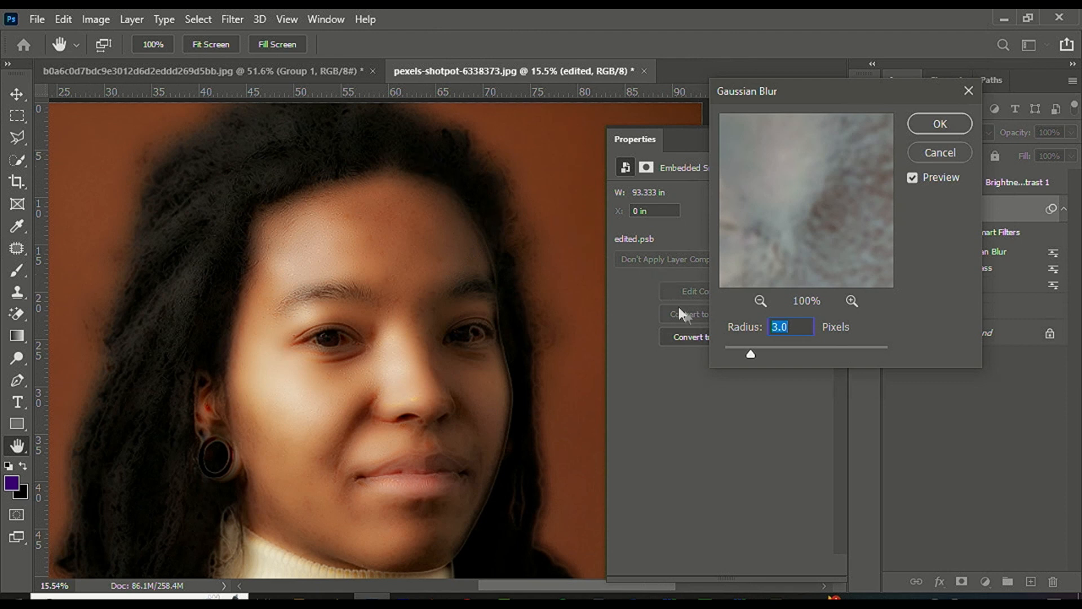
drag(741, 338, 760, 355)
drag(758, 354, 763, 354)
mouse_move(797, 351)
mouse_down()
mouse_move(830, 350)
mouse_move(788, 342)
mouse_up()
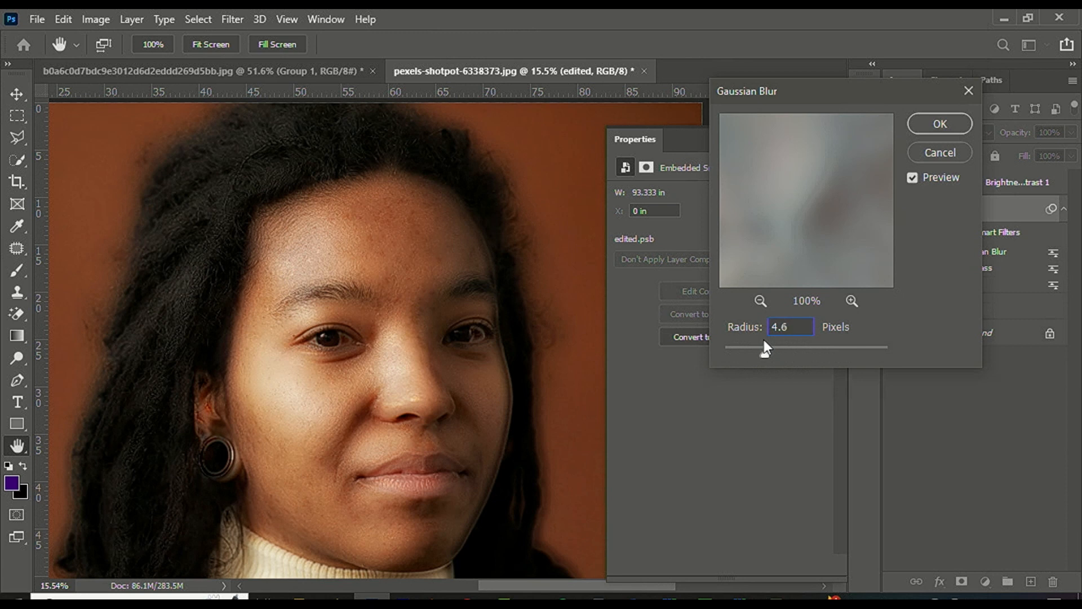
mouse_move(755, 340)
mouse_down()
mouse_move(734, 350)
mouse_move(752, 353)
mouse_up()
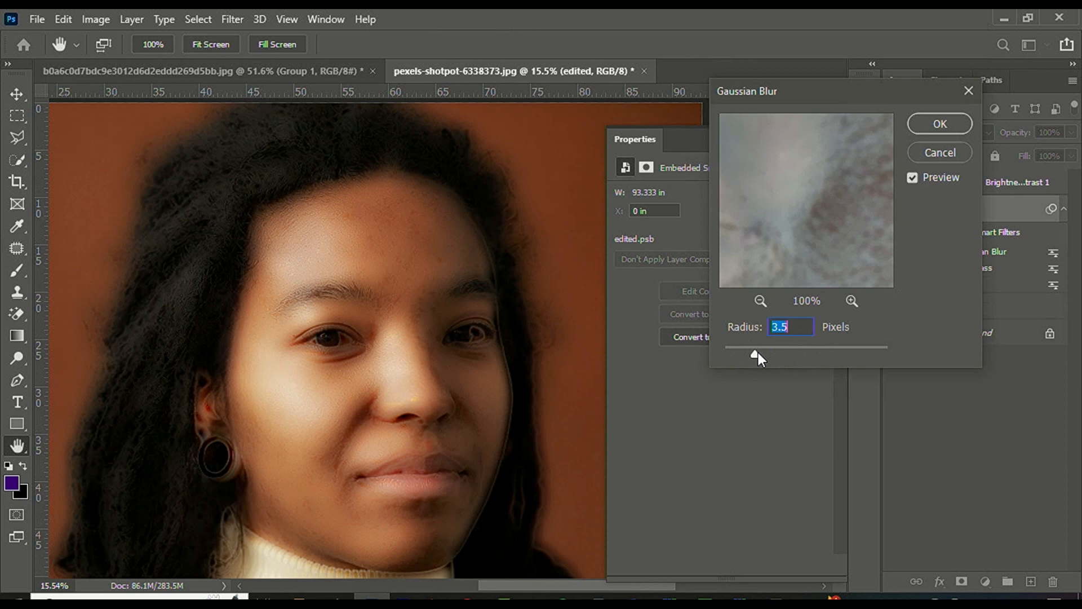
key(Return)
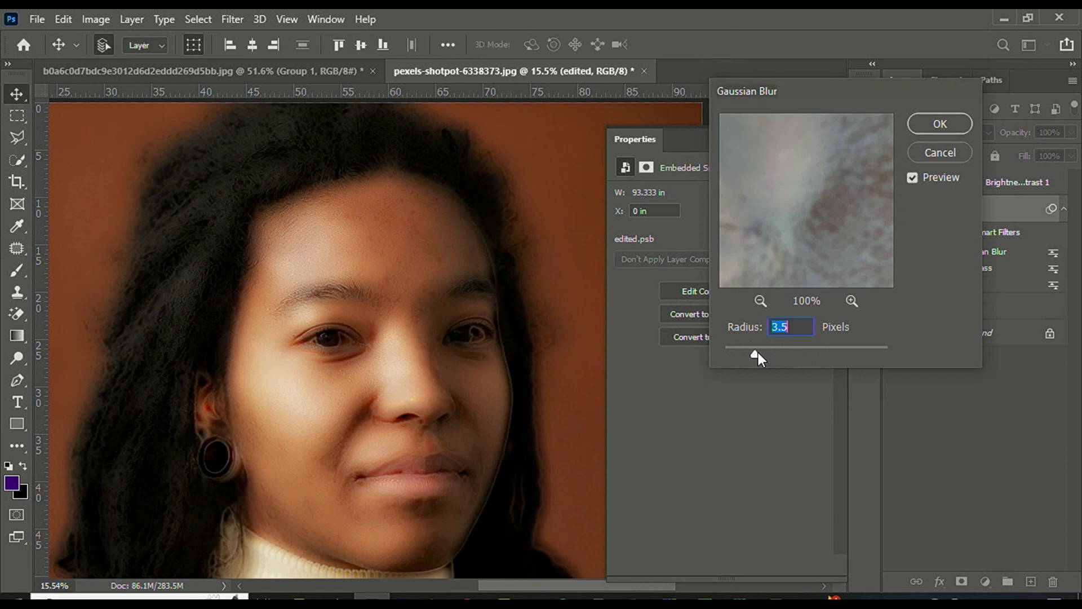
Add a black layer mask to the "edited" layer to hide the smoothing effect
scroll(331, 214, up, 3)
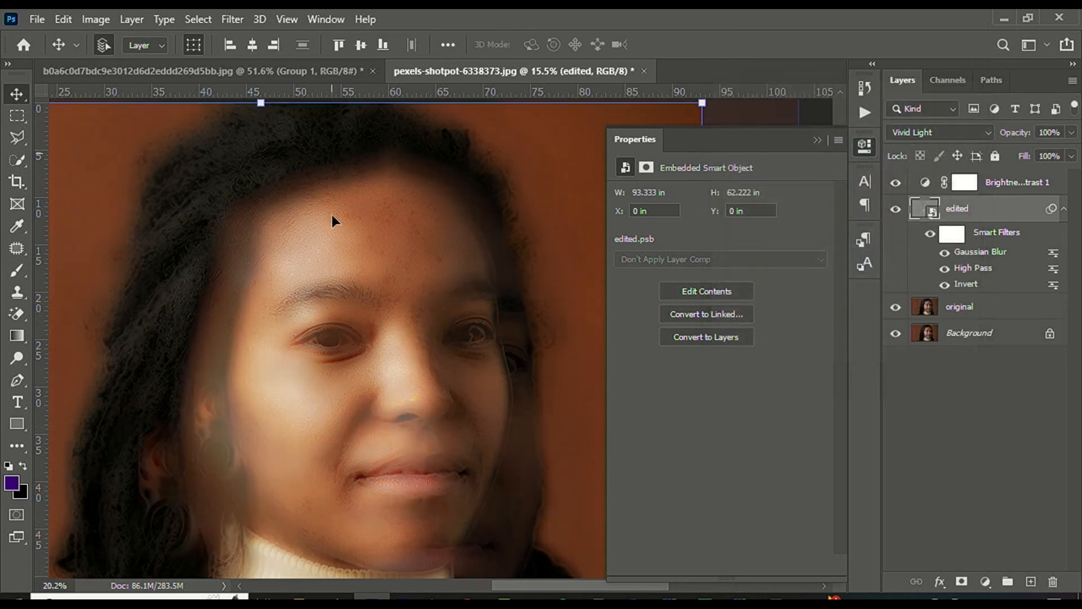
scroll(346, 210, down, 1)
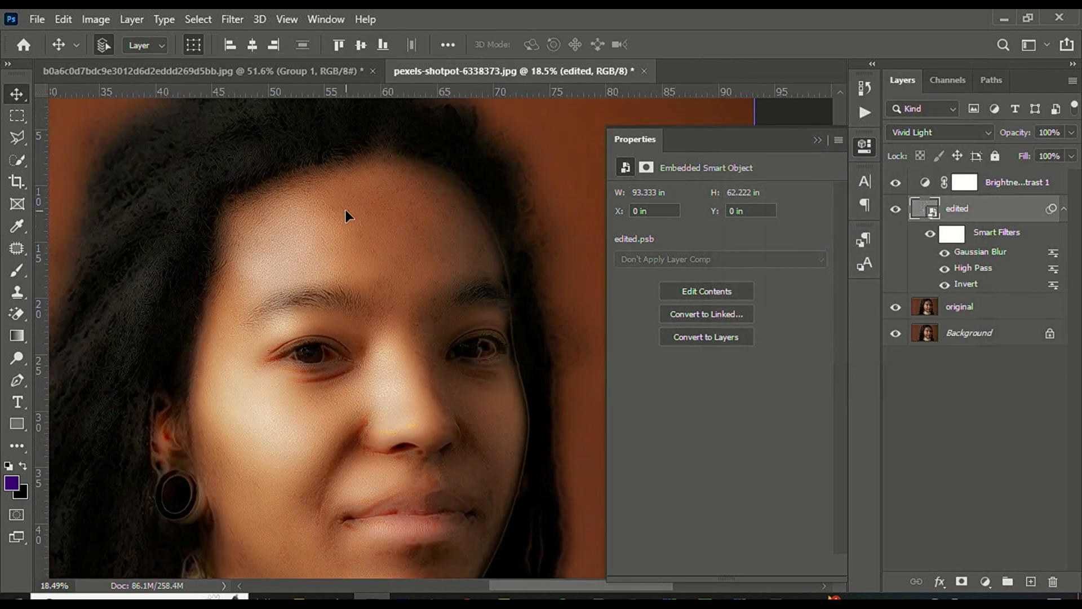
scroll(346, 209, down, 2)
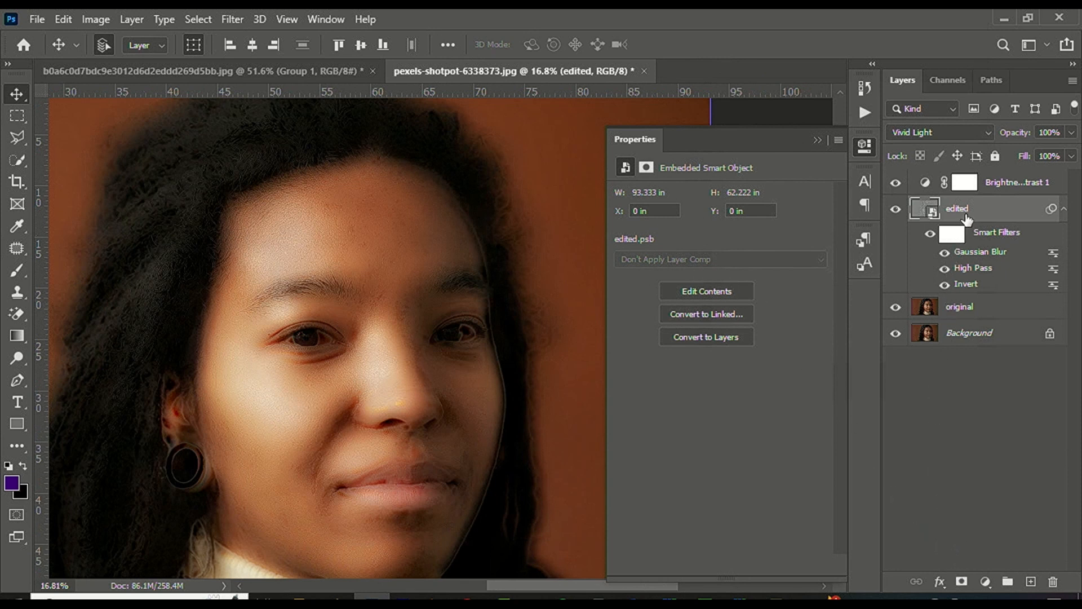
alt+click(962, 581)
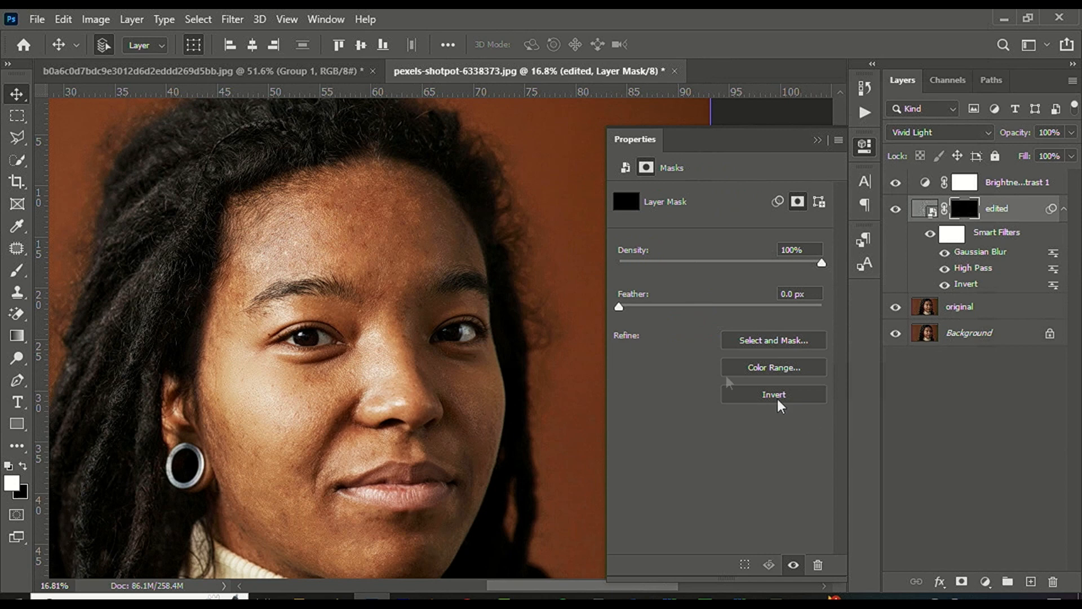
Paint white on the "edited" layer mask over the forehead with a 600 px brush at 100% opacity
scroll(440, 260, up, 3)
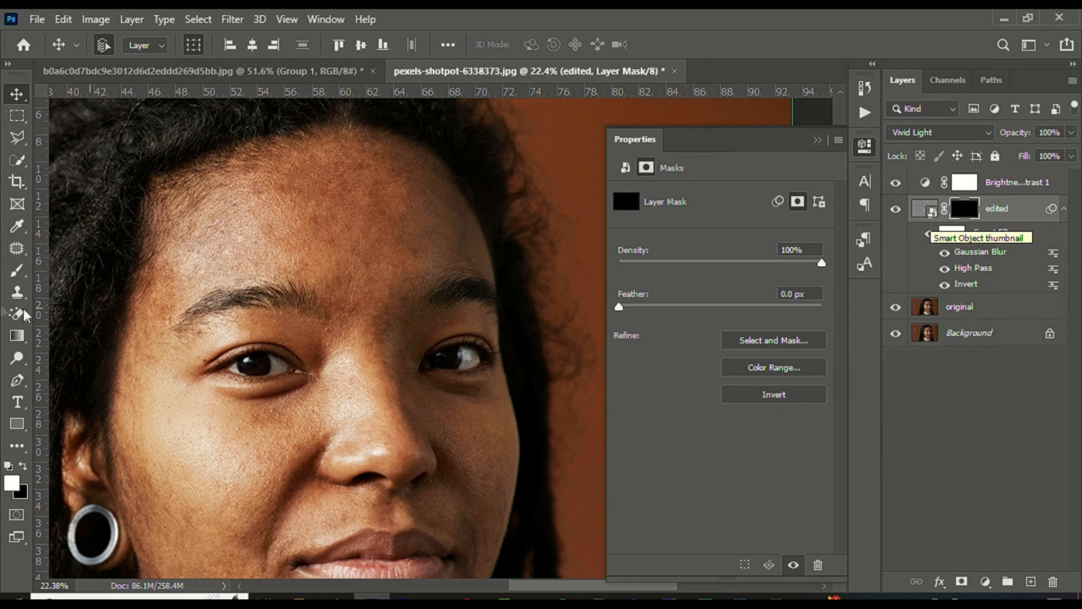
click(20, 275)
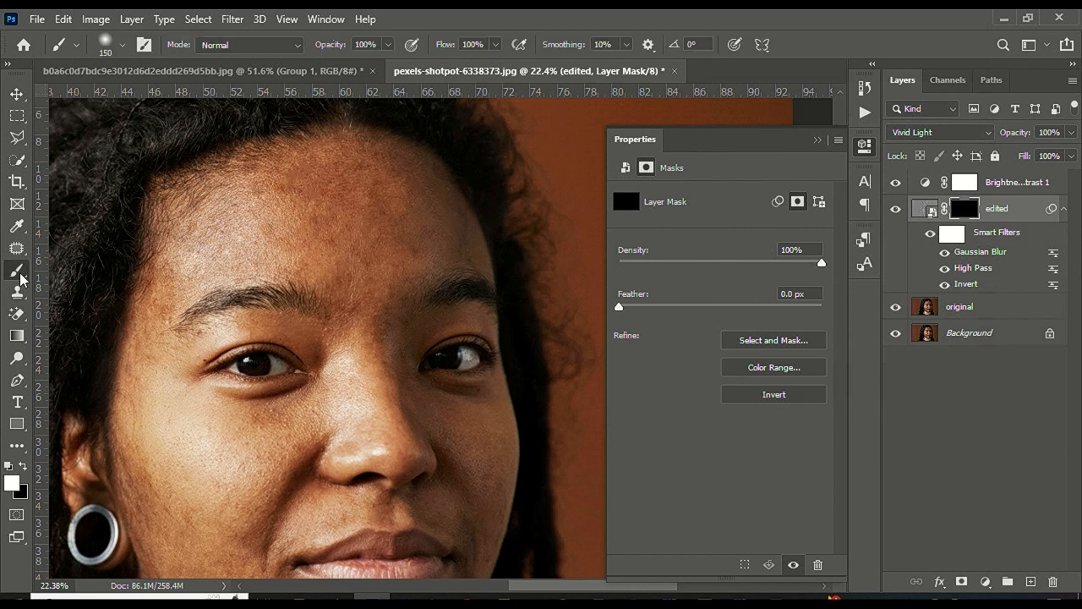
scroll(331, 216, up, 1)
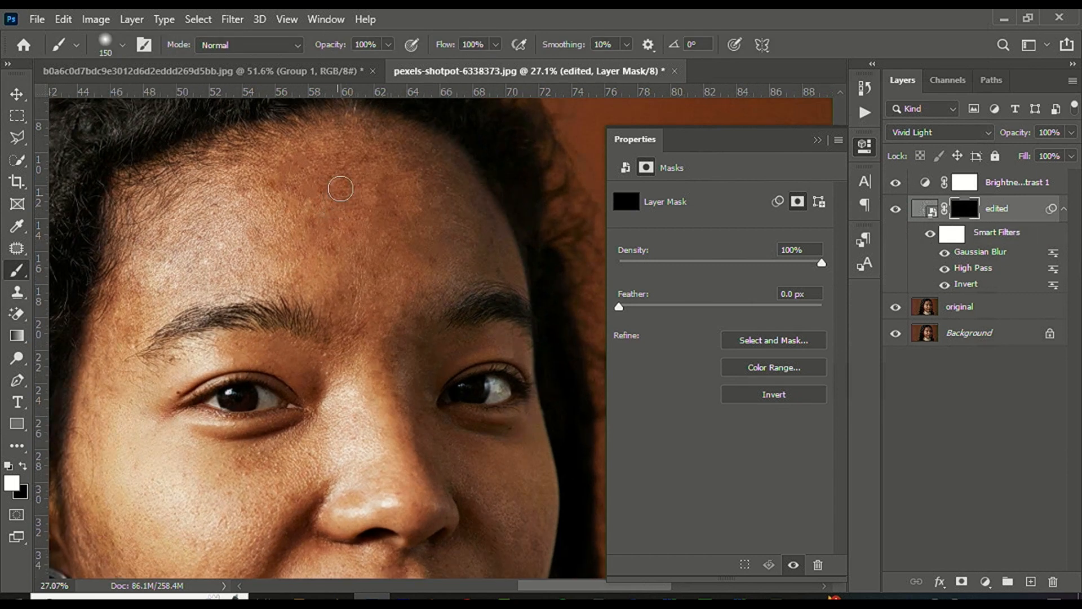
key(])
key(])
key(])
key(])
key(])
key(])
key(])
key(])
key(bracketleft)
mouse_move(303, 214)
mouse_down()
mouse_move(239, 210)
mouse_move(201, 236)
mouse_up()
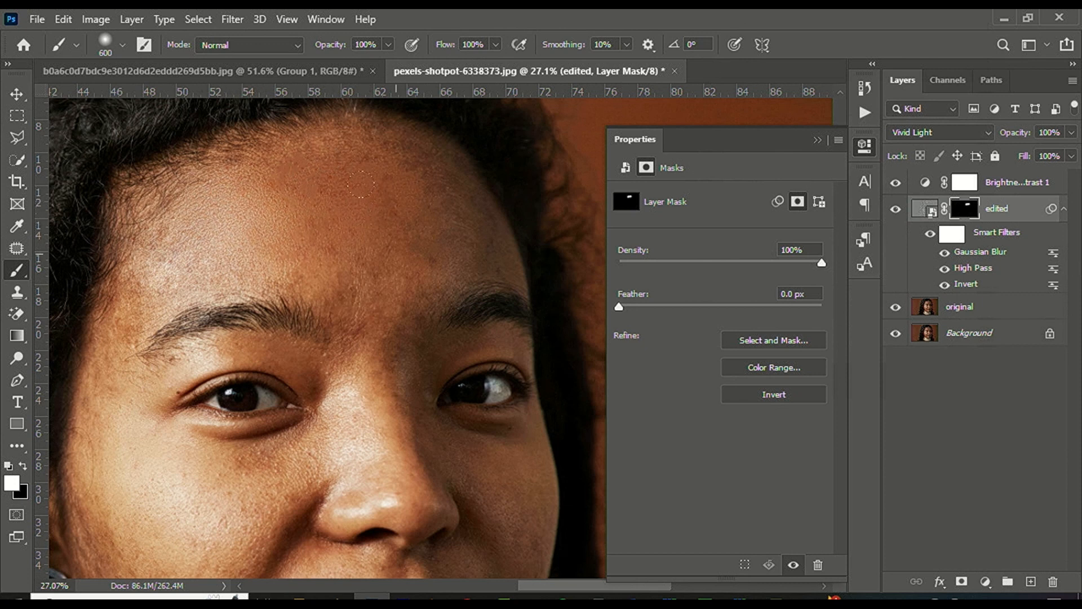
Reduce the brush to 300 px and paint the mask between the eyebrows and over the remaining forehead skin
key(bracketleft)
key(bracketleft)
key(bracketleft)
mouse_move(365, 368)
mouse_down()
mouse_move(350, 269)
mouse_move(290, 256)
mouse_move(357, 317)
mouse_up()
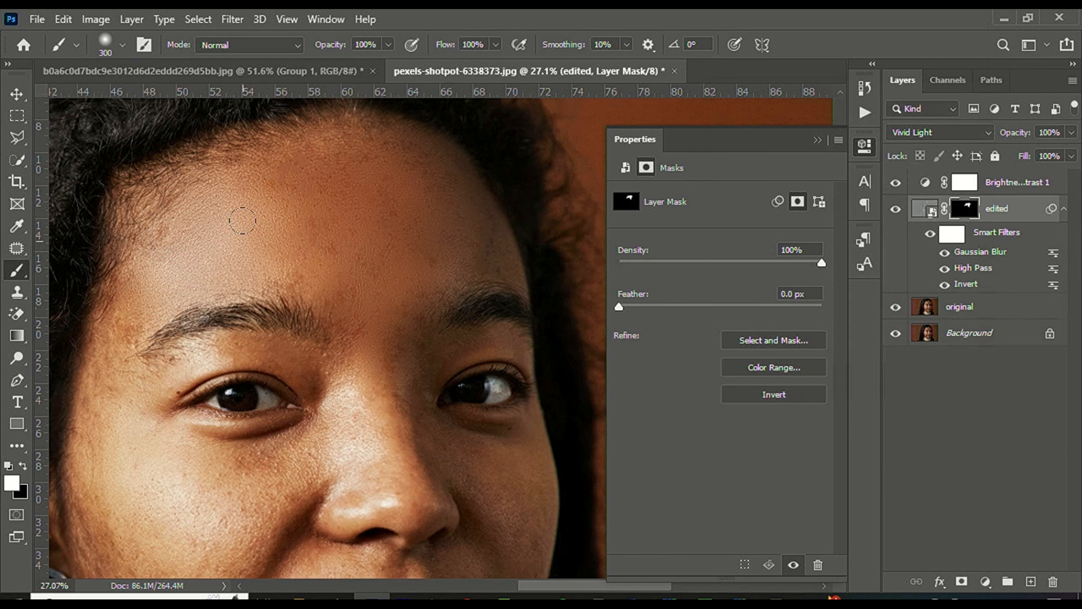
Paint the mask over the temple and the upper cheek on the earring side of the face
scroll(169, 265, down, 1)
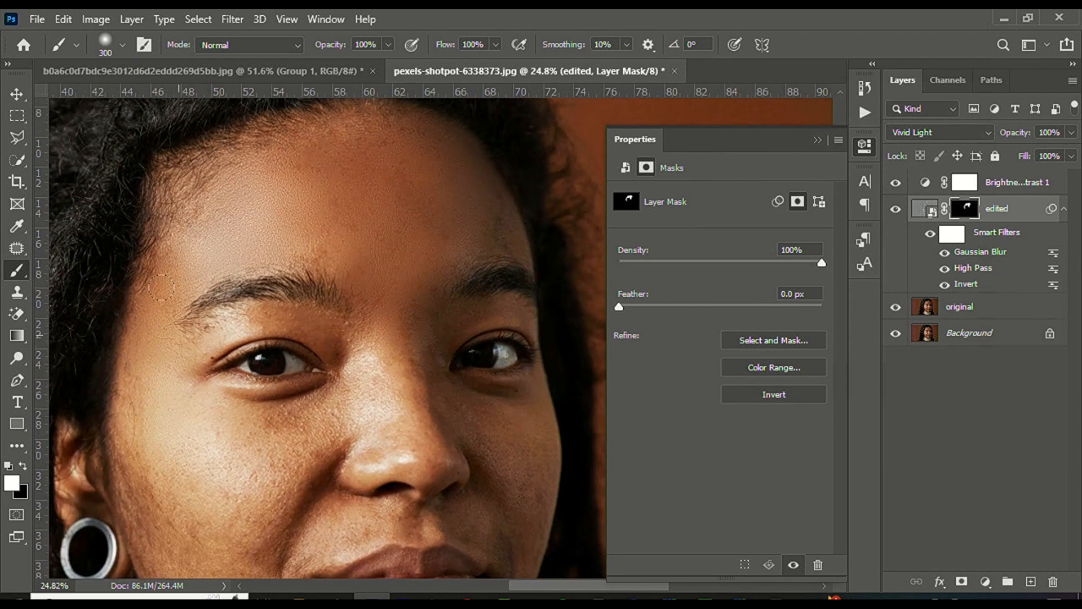
scroll(152, 338, down, 2)
scroll(147, 383, up, 1)
mouse_move(142, 410)
mouse_down()
mouse_move(133, 379)
mouse_move(168, 501)
mouse_move(193, 414)
mouse_move(206, 461)
mouse_move(207, 427)
mouse_move(273, 382)
mouse_move(223, 382)
mouse_move(307, 356)
mouse_move(238, 405)
mouse_move(248, 378)
mouse_up()
scroll(254, 375, down, 3)
scroll(270, 407, up, 3)
scroll(223, 347, down, 3)
scroll(389, 324, up, 3)
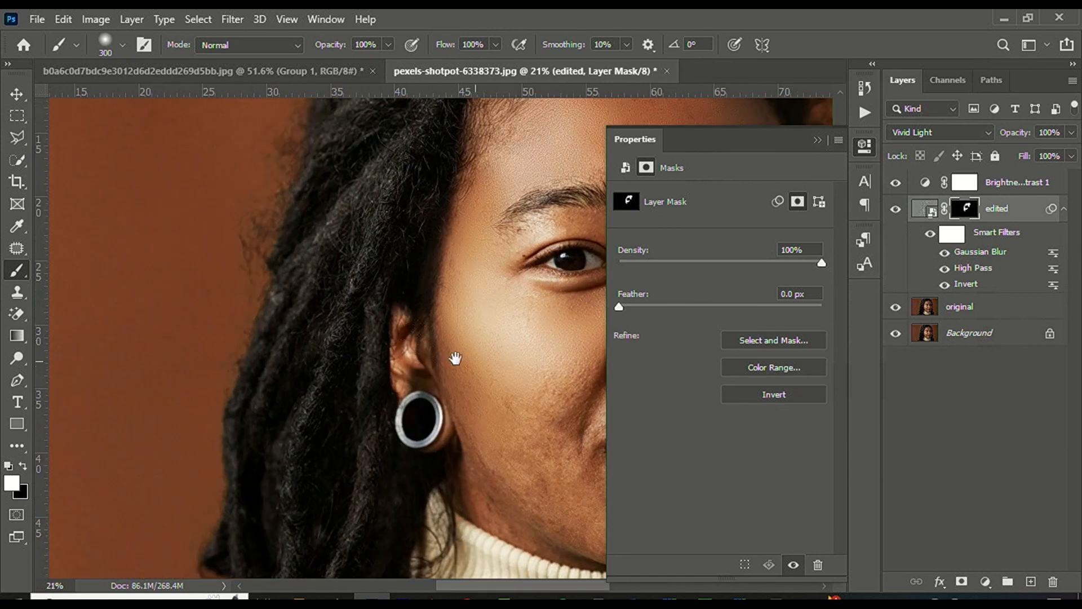
Paint the mask over the lower cheek and jaw below the earring, extending toward the chin
drag(491, 364, 241, 340)
scroll(314, 339, up, 1)
scroll(313, 339, up, 1)
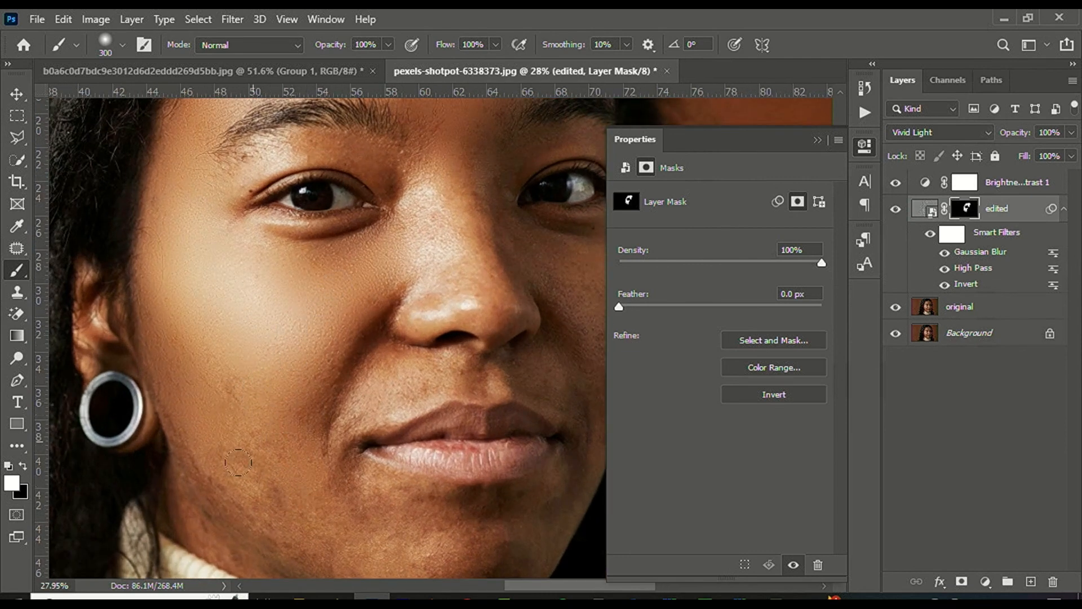
mouse_move(180, 383)
mouse_down()
mouse_move(180, 414)
mouse_move(218, 457)
mouse_up()
scroll(241, 455, down, 2)
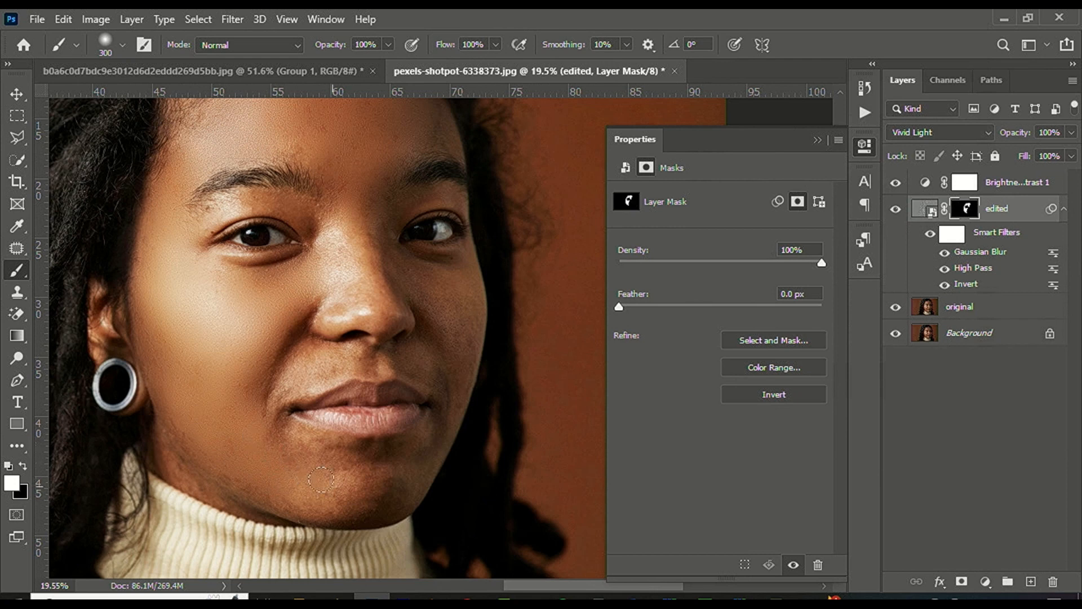
scroll(334, 482, up, 2)
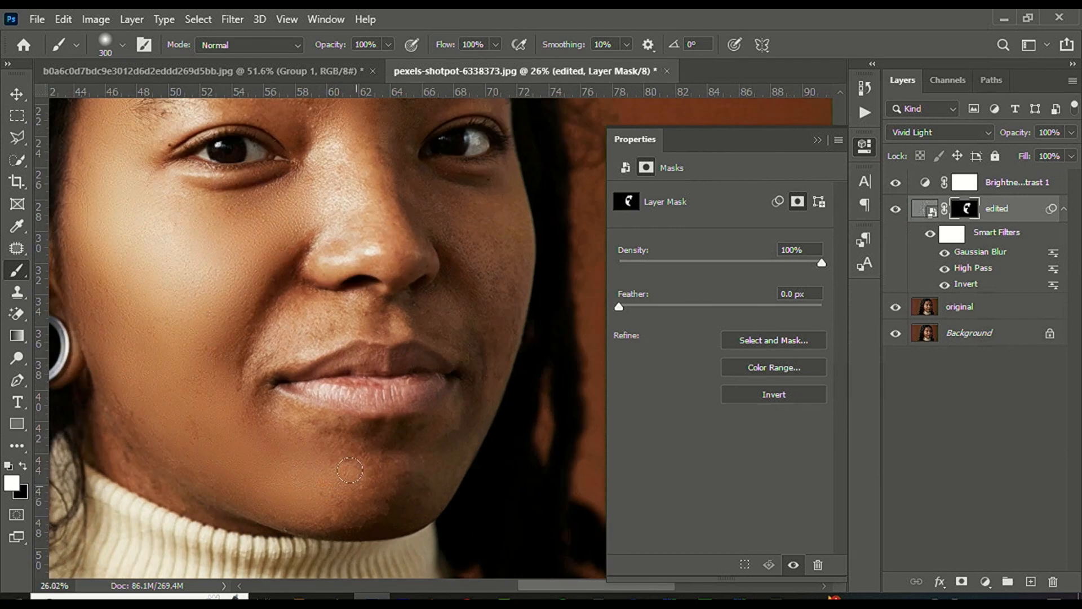
Set the brush to 175 px and 28% opacity, and smooth the fold between the nose and the mouth
key(bracketleft)
key(bracketleft)
key(bracketleft)
click(386, 46)
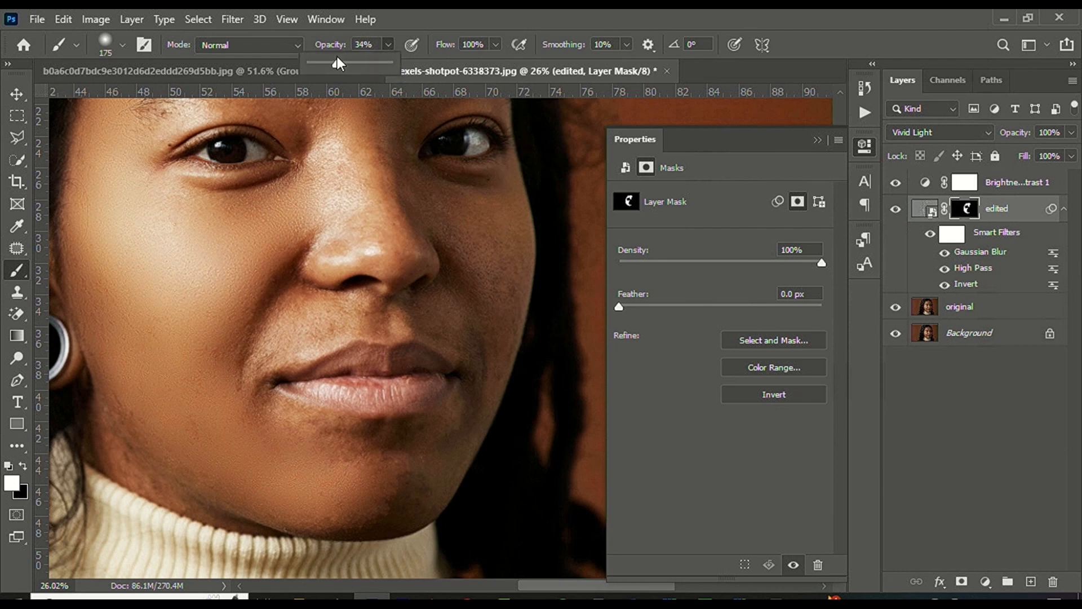
scroll(309, 203, up, 2)
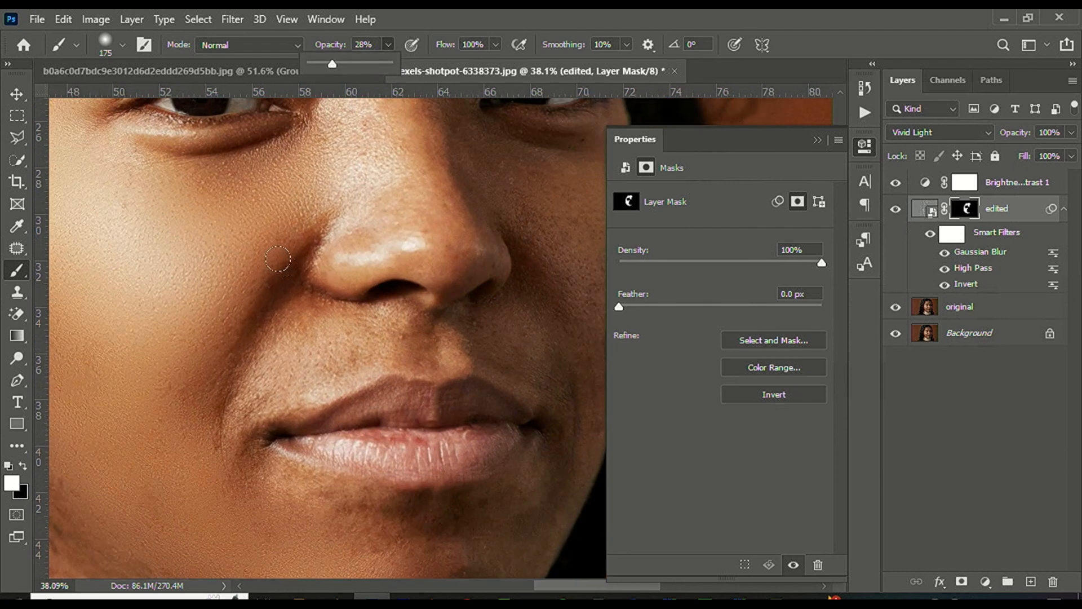
key(2)
key(8)
drag(244, 314, 233, 402)
drag(279, 333, 259, 399)
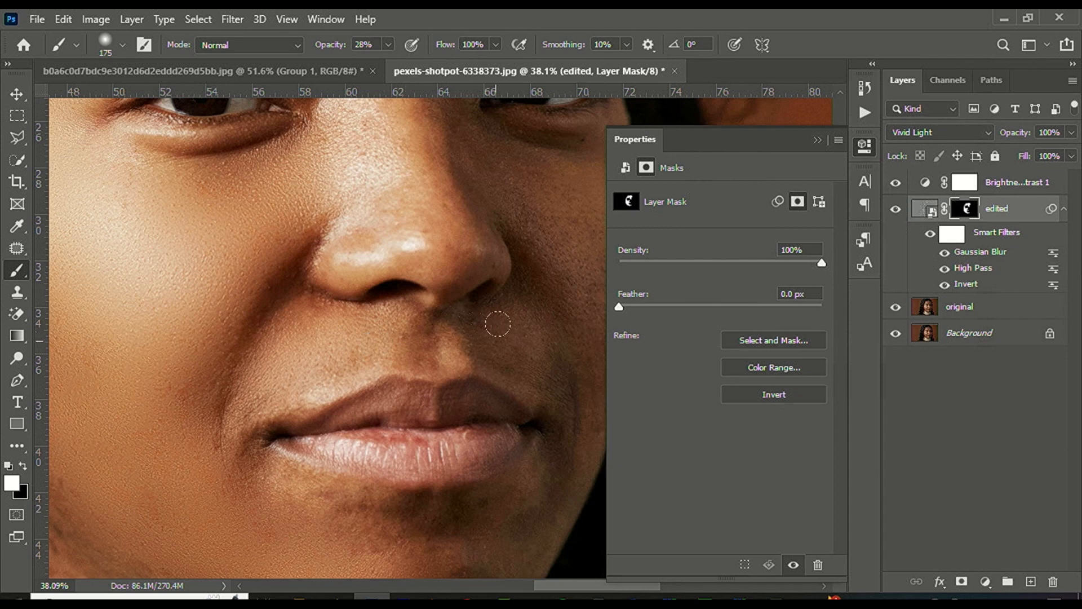
Lightly smooth the skin around the mouth and chin on the mask with the 28% opacity brush
scroll(521, 354, down, 2)
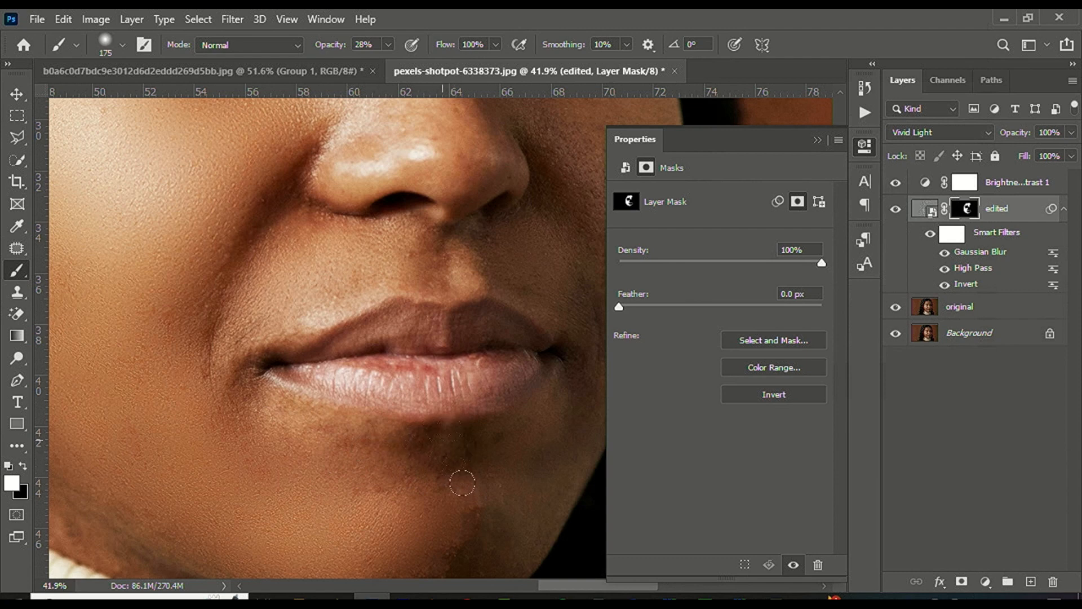
scroll(461, 482, down, 4)
scroll(431, 492, up, 2)
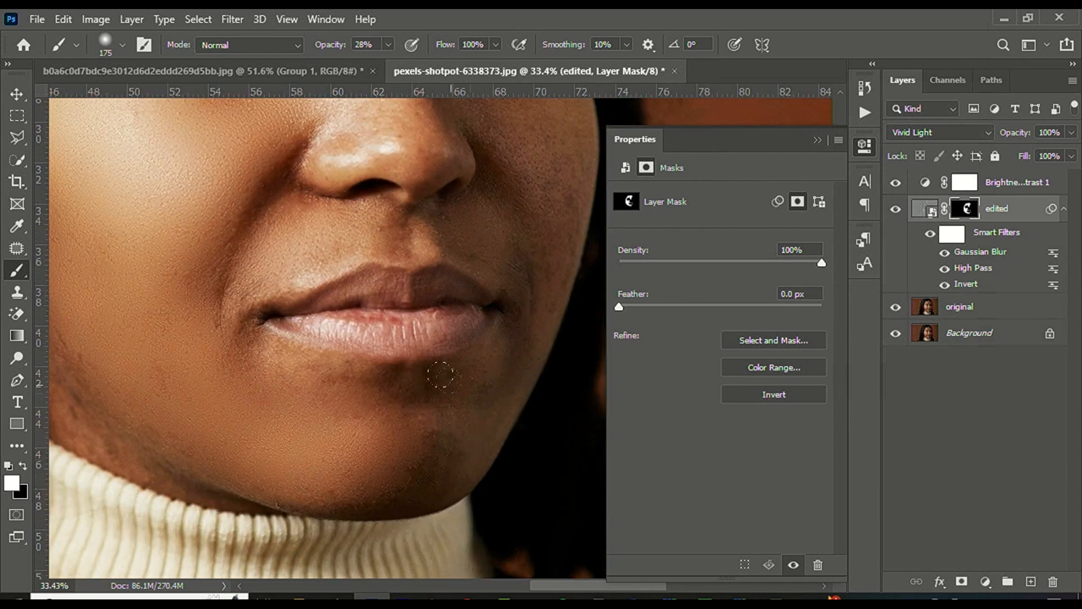
scroll(413, 235, down, 3)
scroll(437, 239, up, 3)
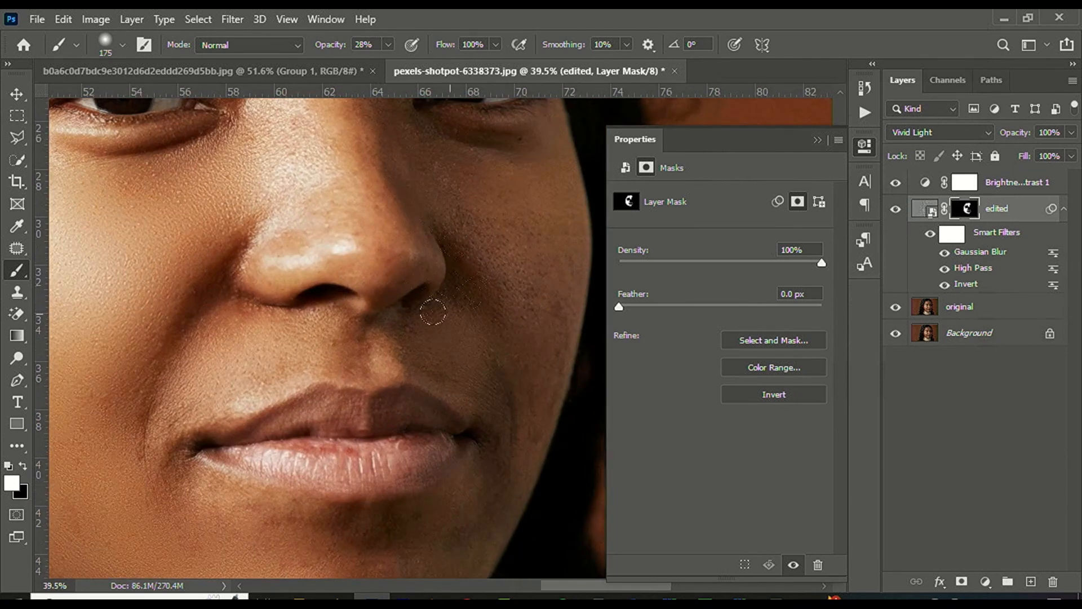
scroll(435, 311, down, 2)
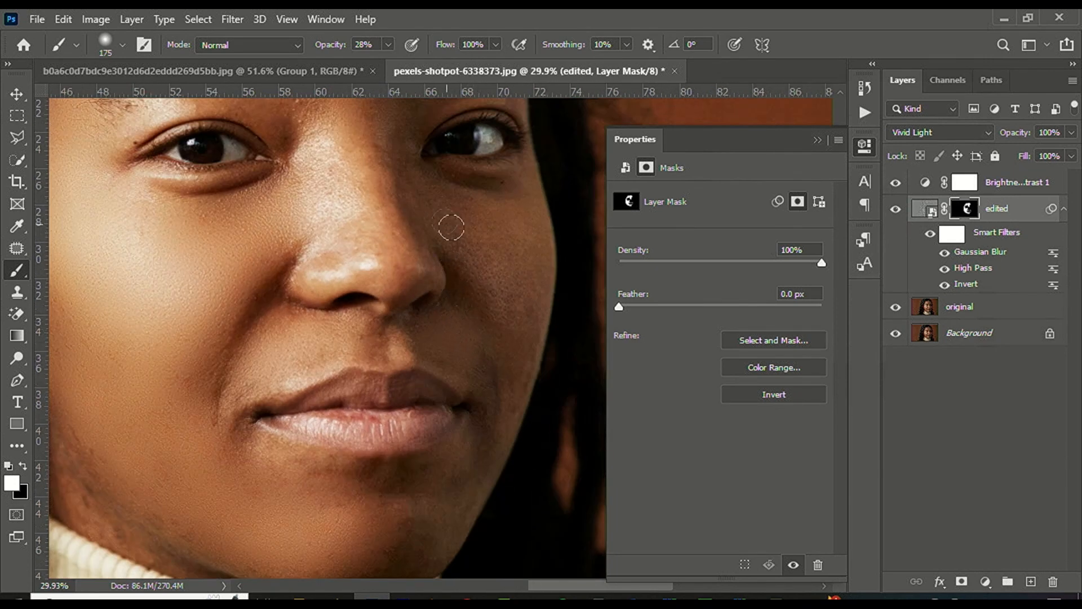
Raise the brush opacity to 63% and paint the mask over the shaded cheek beside the nose and mouth
click(389, 44)
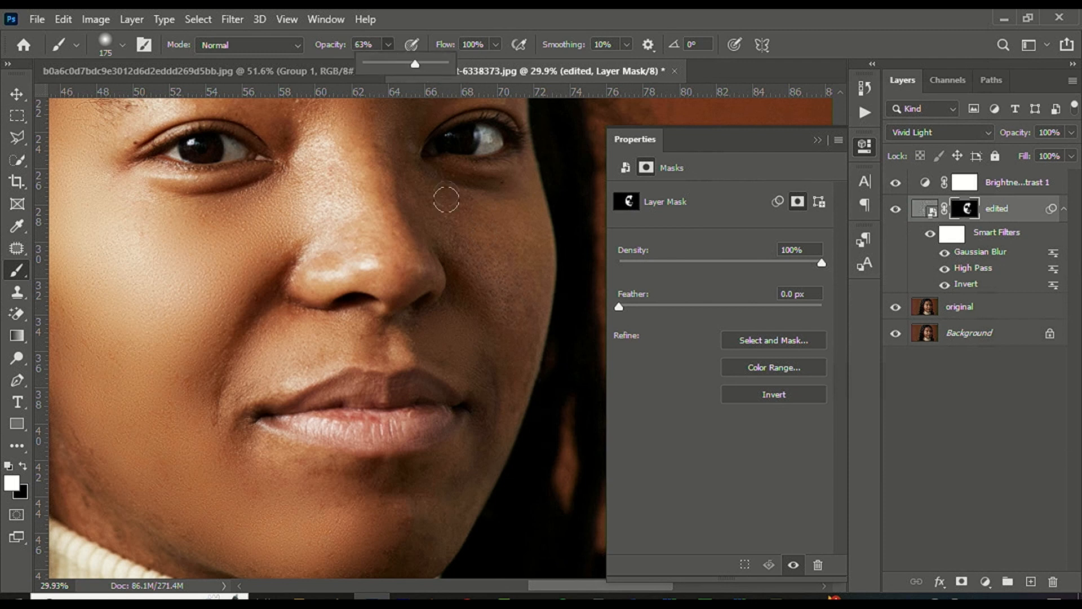
mouse_move(443, 206)
mouse_down()
mouse_move(490, 259)
mouse_move(453, 210)
mouse_move(435, 213)
mouse_move(490, 296)
mouse_move(451, 219)
mouse_move(499, 307)
mouse_move(508, 249)
mouse_move(514, 319)
mouse_move(523, 259)
mouse_move(495, 298)
mouse_up()
scroll(494, 299, up, 1)
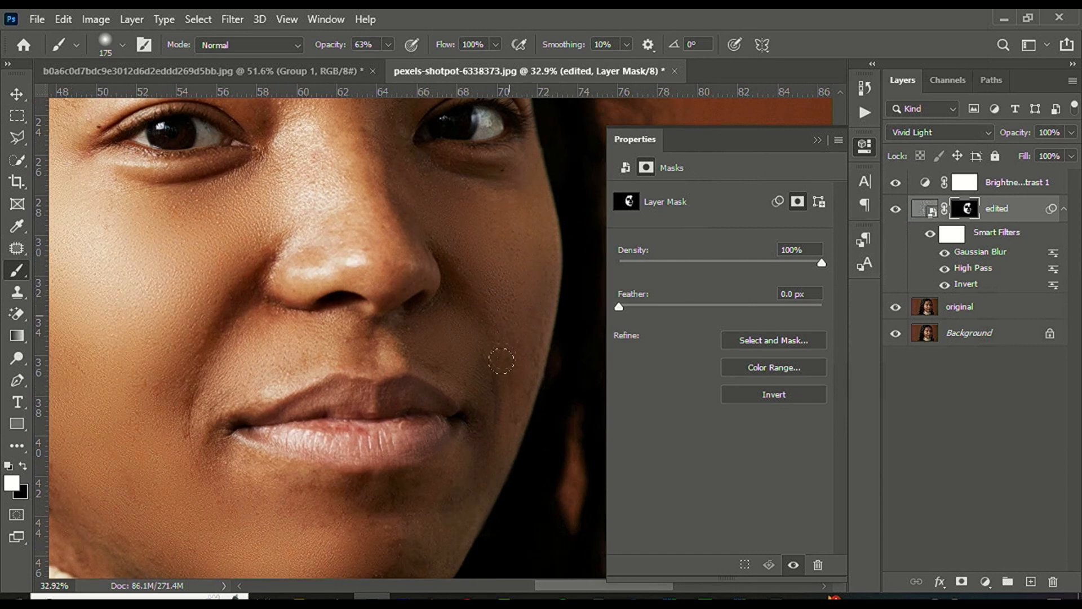
drag(510, 415, 506, 380)
Set the brush to 100 px and 22% opacity, and smooth the outer edge of the shaded cheek near the mouth corner
key(bracketleft)
key(bracketleft)
key(bracketleft)
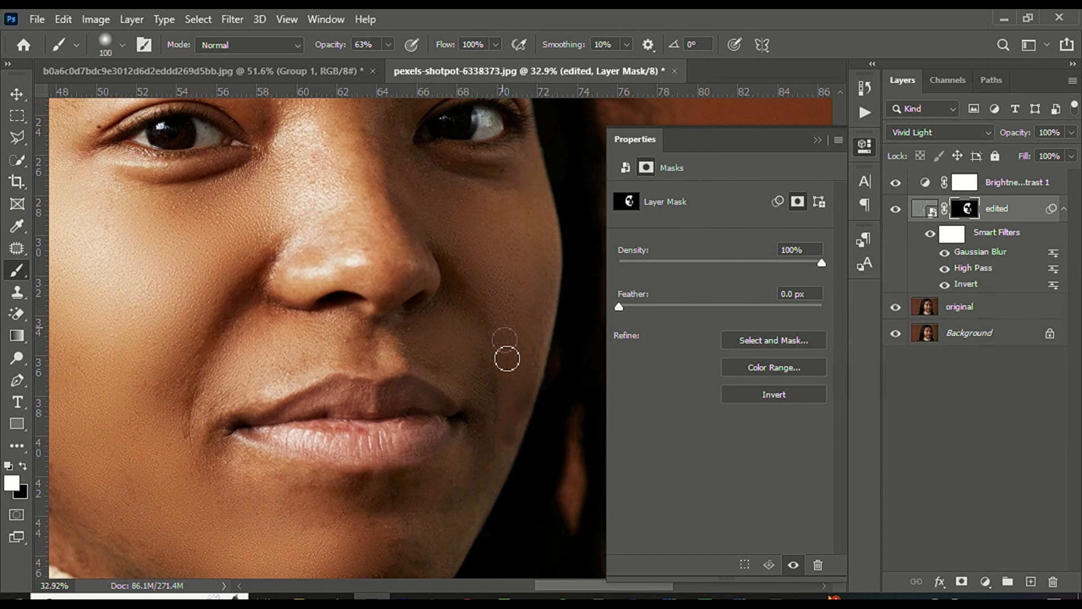
scroll(507, 360, up, 5)
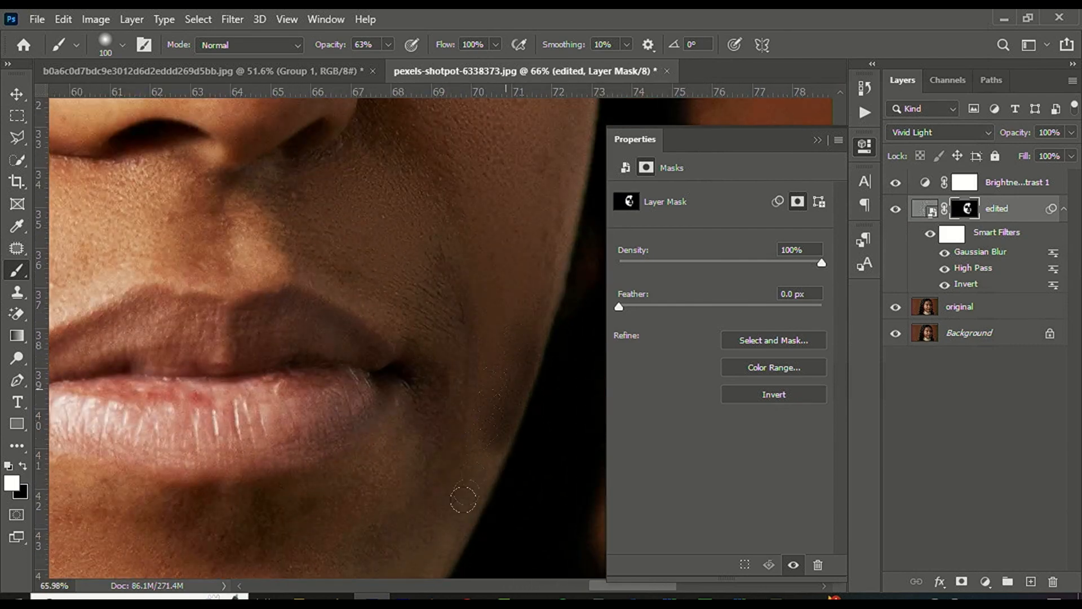
scroll(536, 403, down, 2)
scroll(511, 410, up, 2)
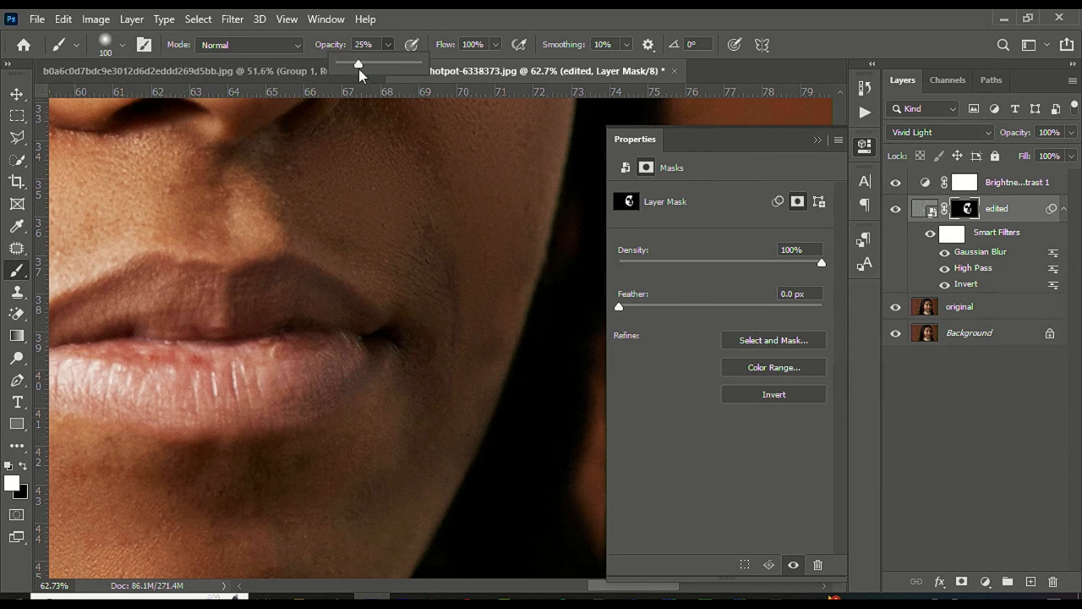
drag(519, 294, 497, 366)
mouse_move(521, 215)
mouse_down()
mouse_move(501, 364)
mouse_move(561, 181)
mouse_move(547, 167)
mouse_move(497, 323)
mouse_up()
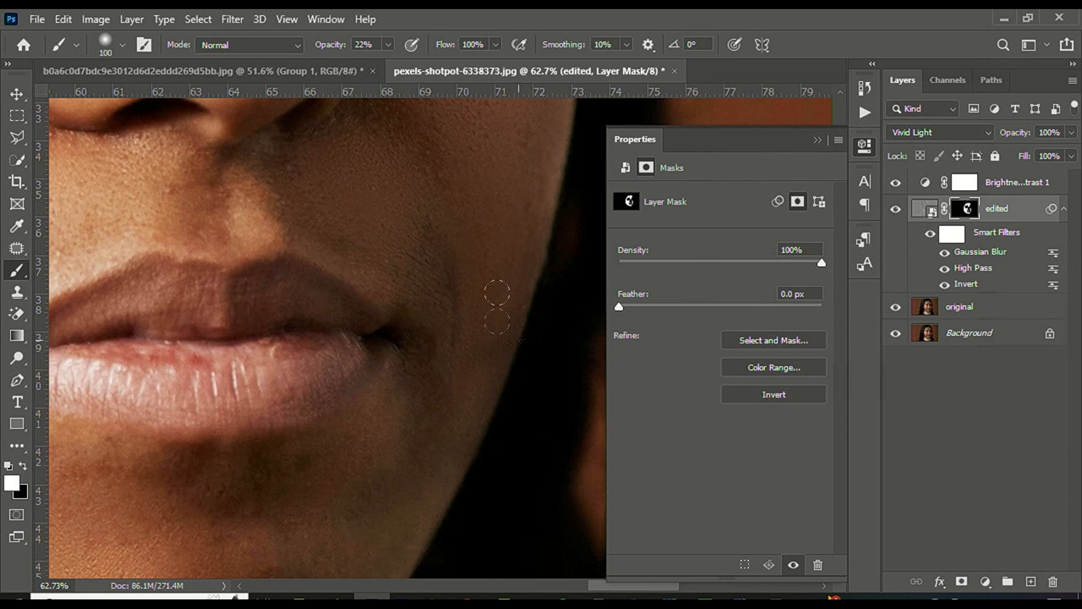
Enlarge the mask brush to 250 px over the bridge of the nose
scroll(497, 322, down, 5)
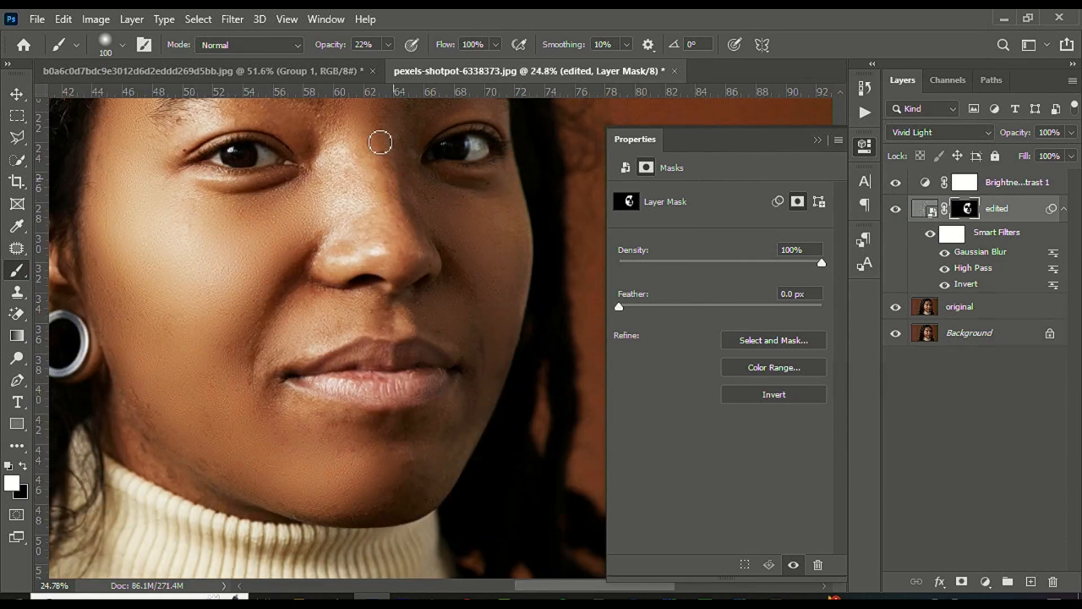
scroll(380, 144, up, 3)
scroll(375, 246, down, 3)
scroll(331, 187, up, 2)
scroll(331, 186, up, 2)
key(bracketright)
key(bracketright)
key(bracketright)
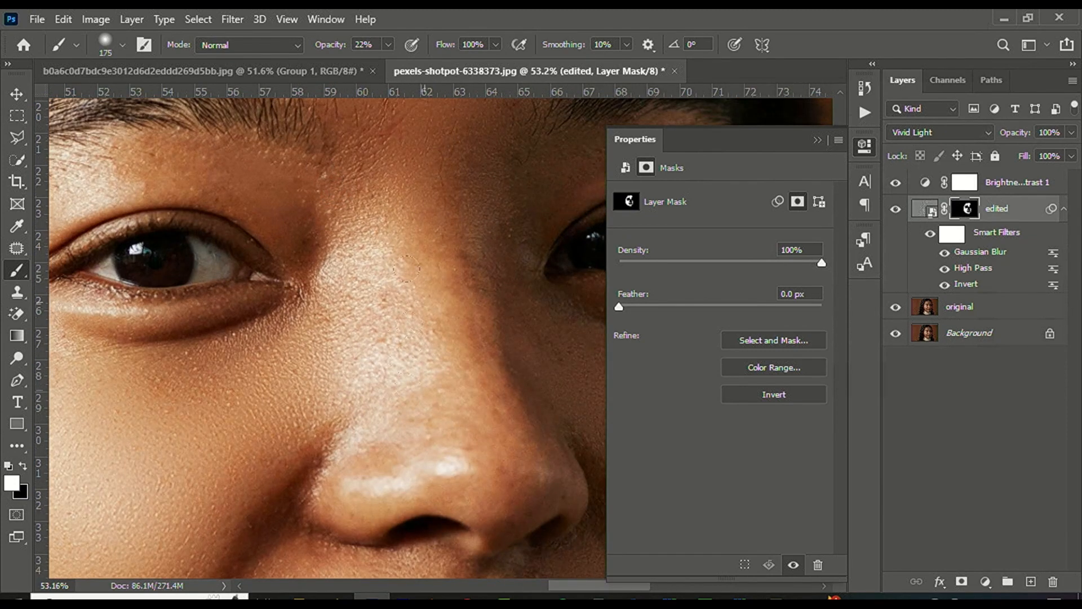
scroll(414, 235, down, 3)
scroll(422, 324, up, 2)
key(bracketright)
key(bracketright)
key(bracketright)
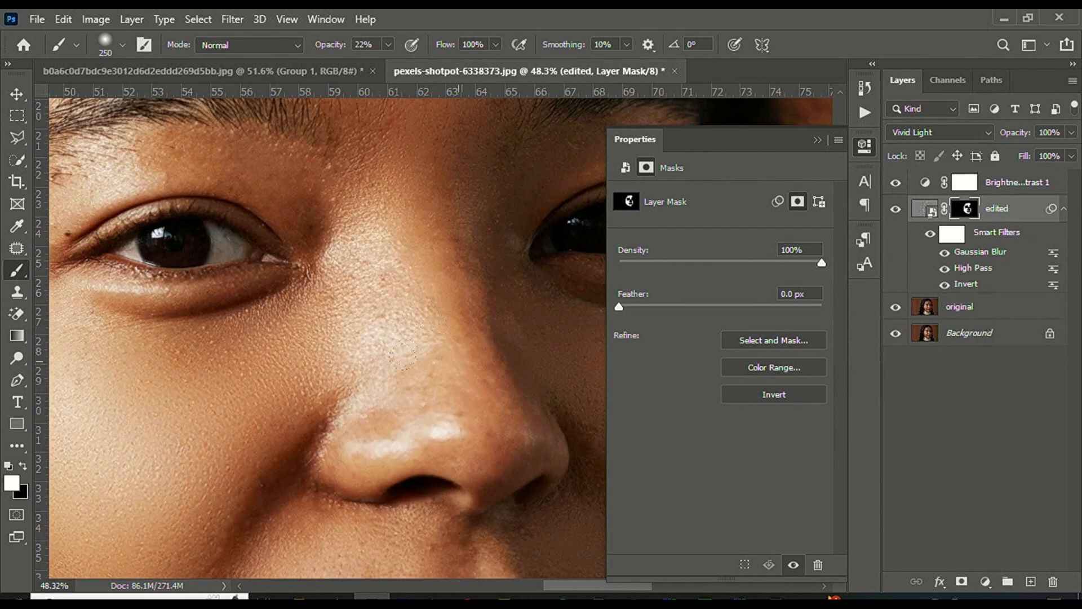
Set the soft brush to 130 px at 22% opacity and lightly smooth the bridge of the nose on the mask
click(123, 46)
drag(177, 101, 173, 100)
right_click(388, 204)
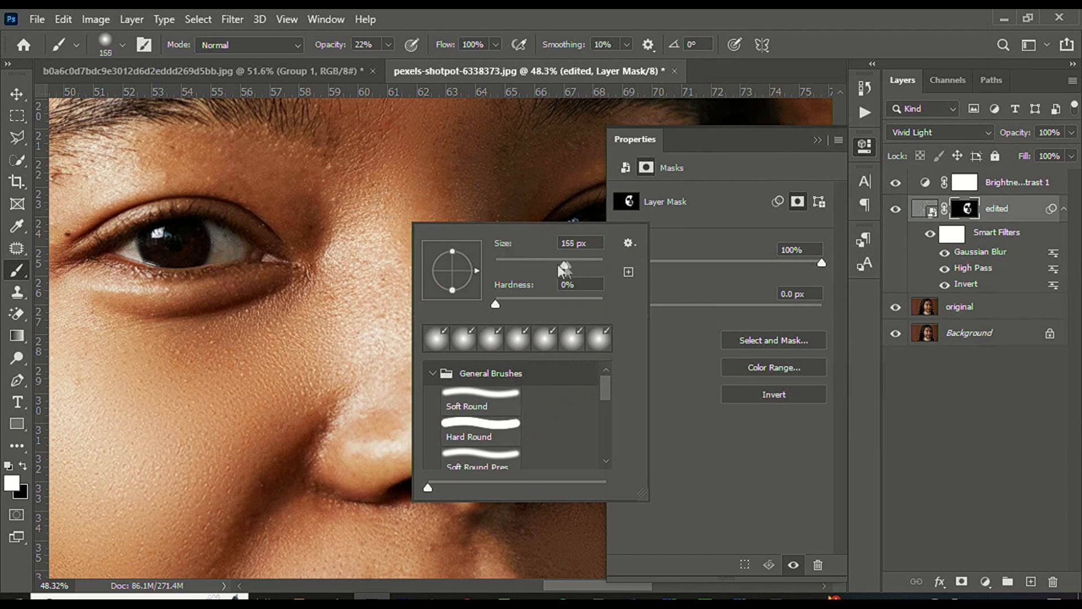
key(Return)
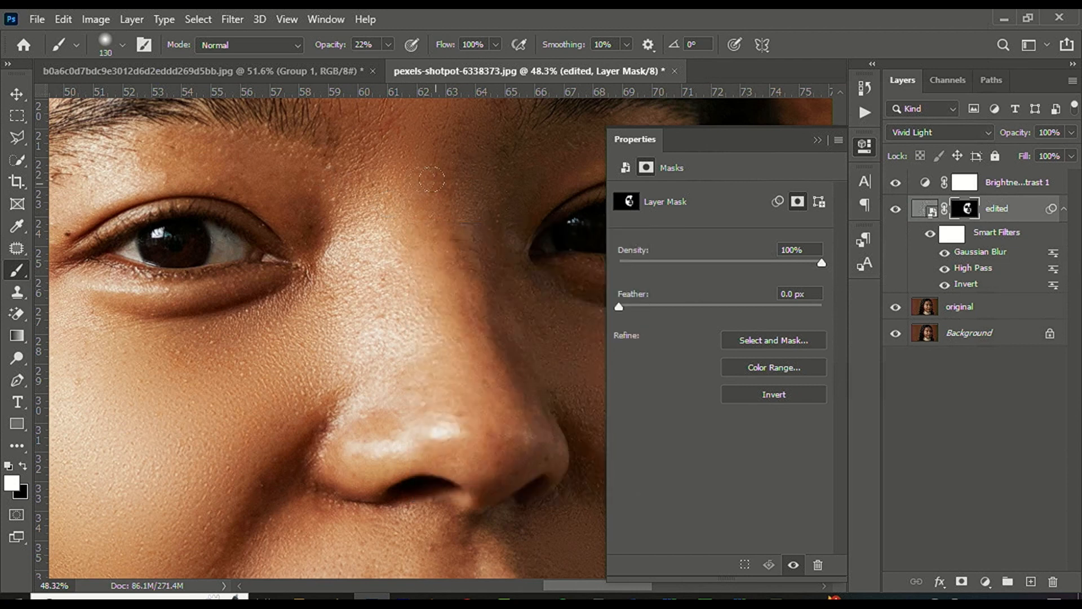
scroll(373, 220, down, 3)
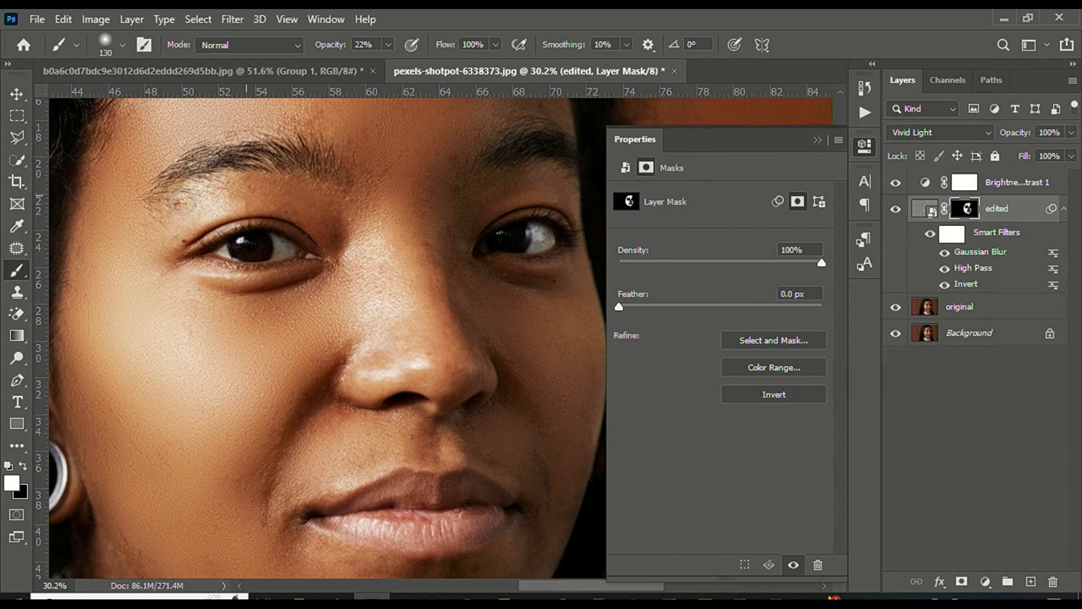
scroll(206, 188, down, 4)
scroll(355, 175, up, 4)
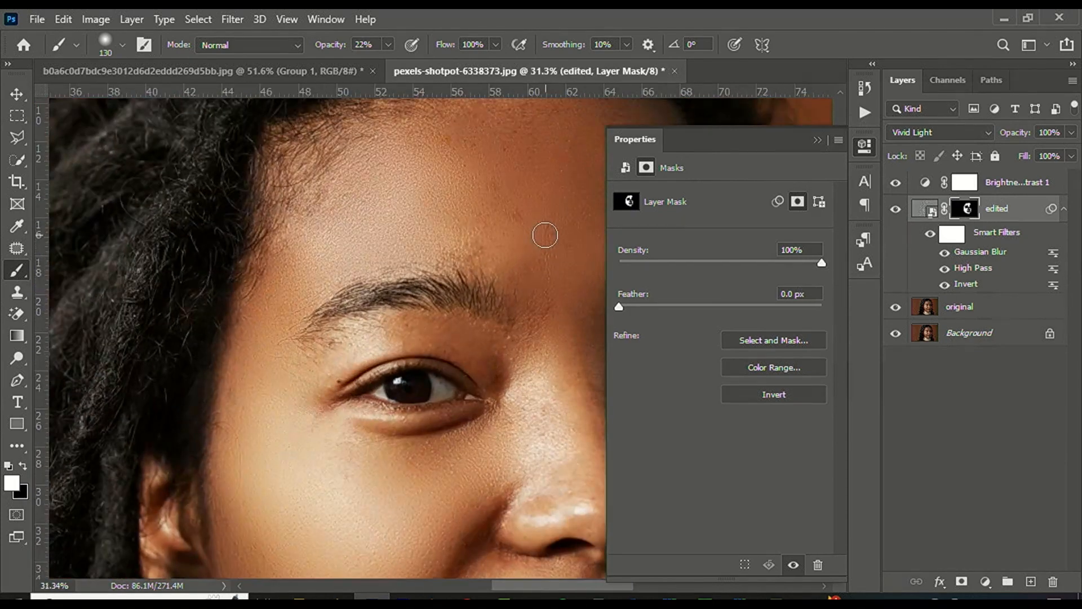
Lightly smooth the skin above the shaded eyebrow, between the brows and beside the upper nose on the mask
drag(545, 235, 227, 239)
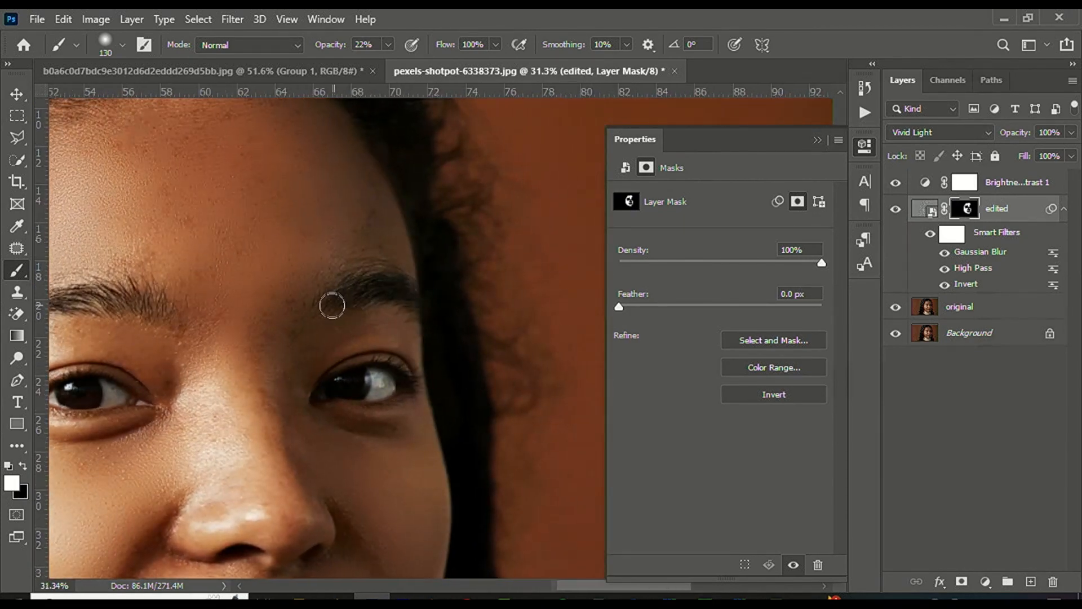
scroll(331, 302, up, 2)
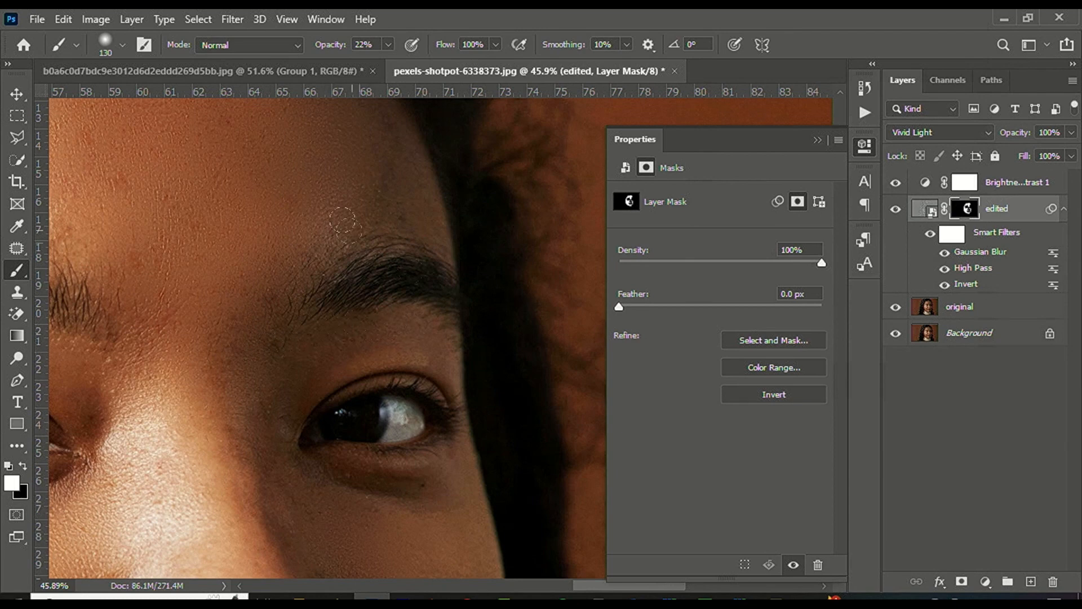
scroll(395, 176, down, 1)
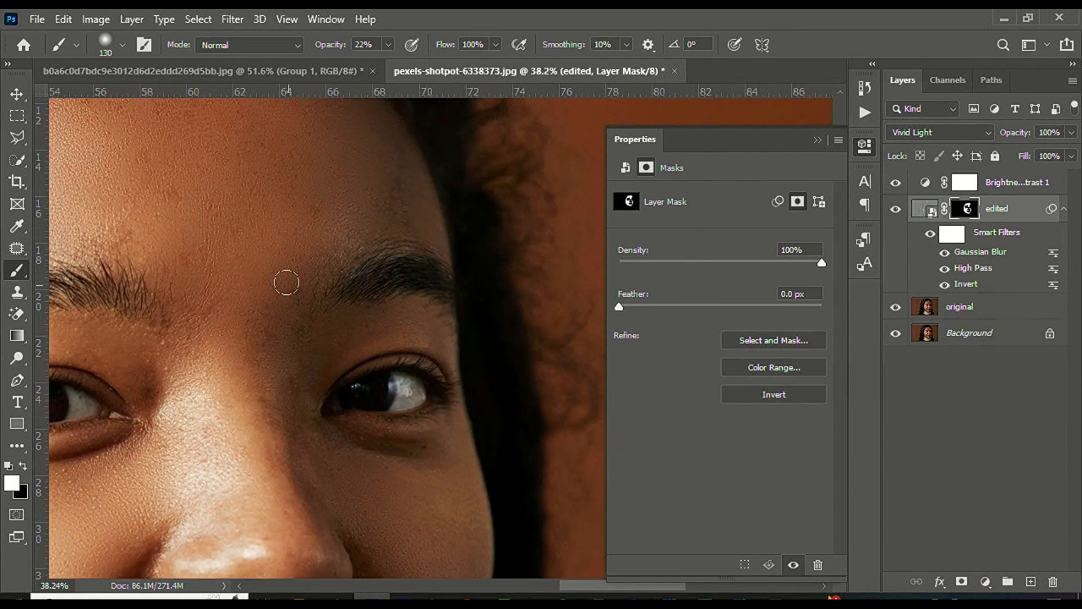
scroll(286, 283, down, 2)
scroll(310, 399, up, 3)
scroll(260, 346, up, 1)
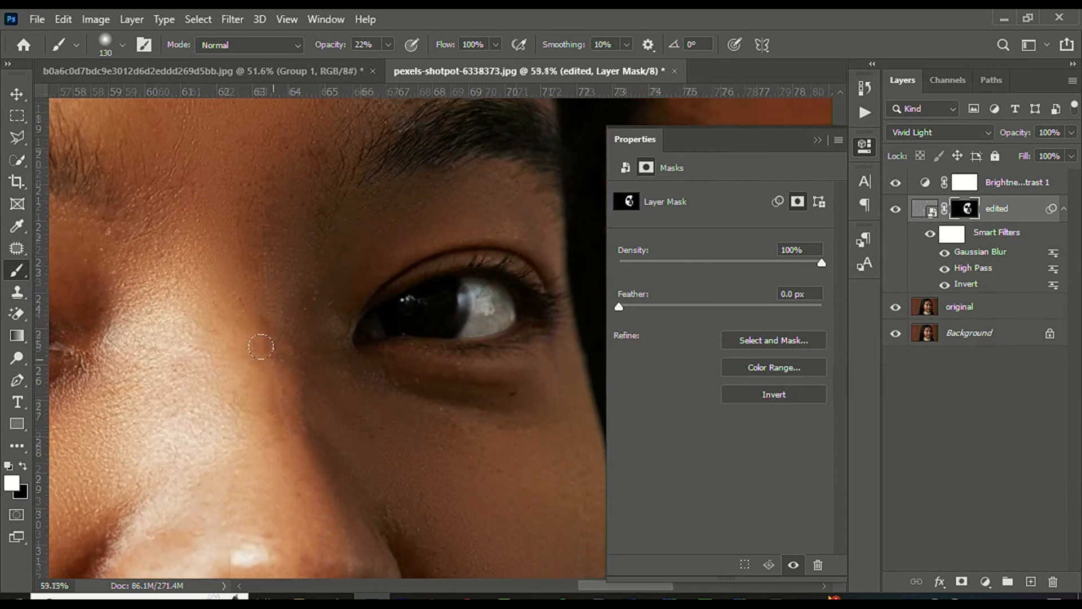
Enlarge the brush to 200 px and lightly smooth the nose on the mask
scroll(188, 298, down, 3)
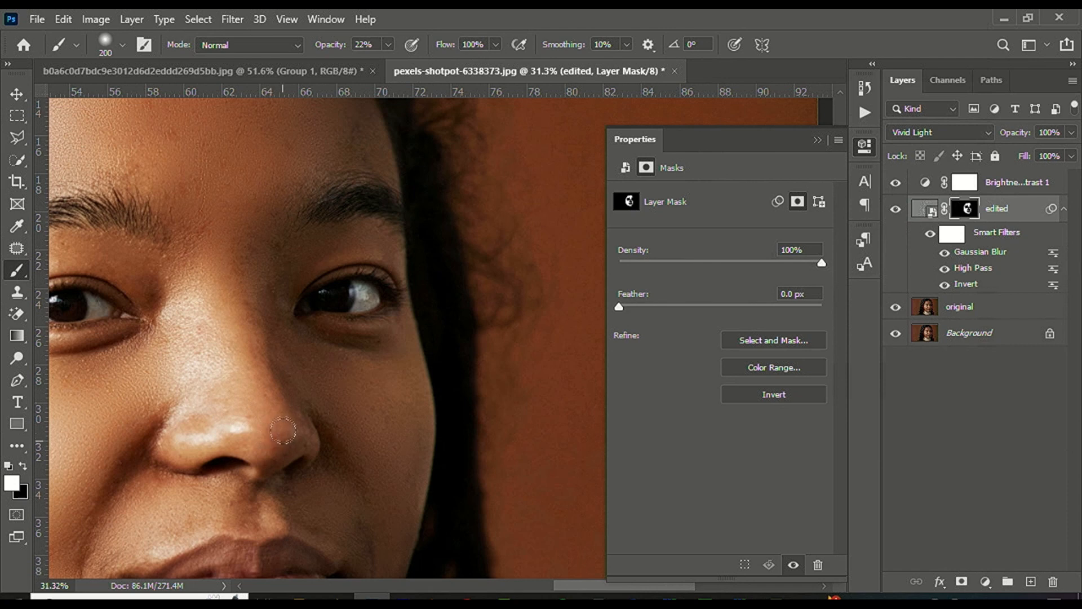
scroll(259, 274, down, 4)
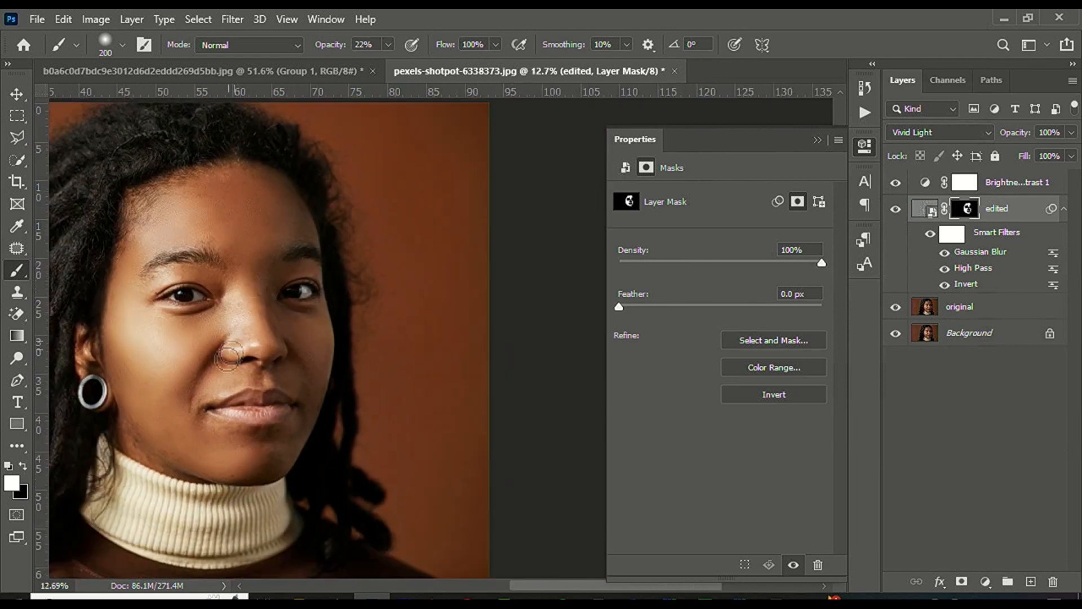
scroll(237, 305, up, 4)
scroll(231, 315, up, 2)
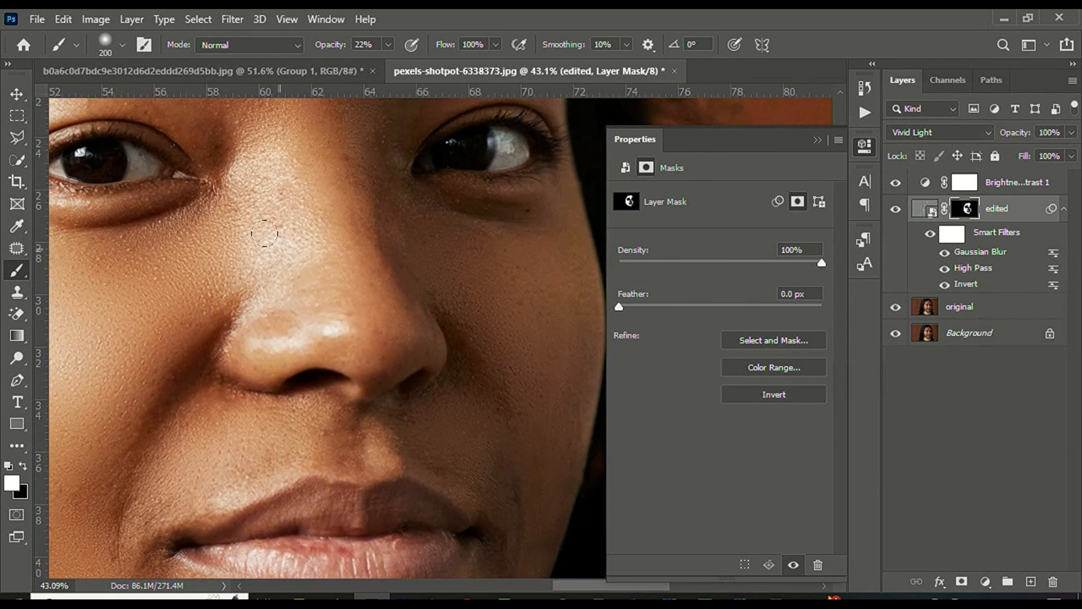
Switch the mask brush to black to touch up the smile crease and jawline, and return to white
scroll(184, 402, down, 1)
key(x)
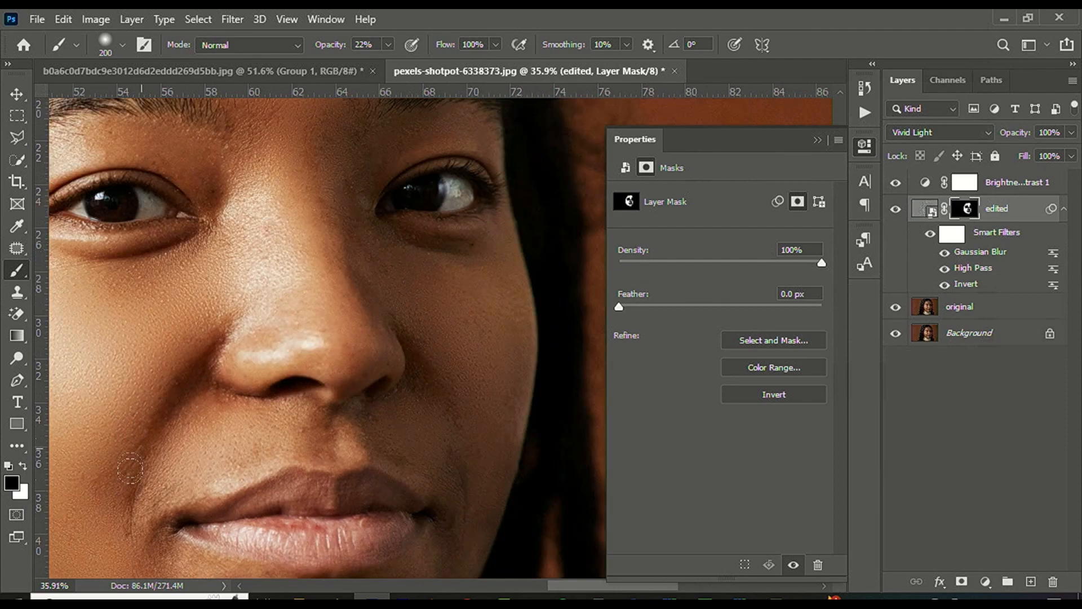
scroll(151, 411, down, 3)
scroll(225, 450, up, 2)
scroll(276, 494, down, 2)
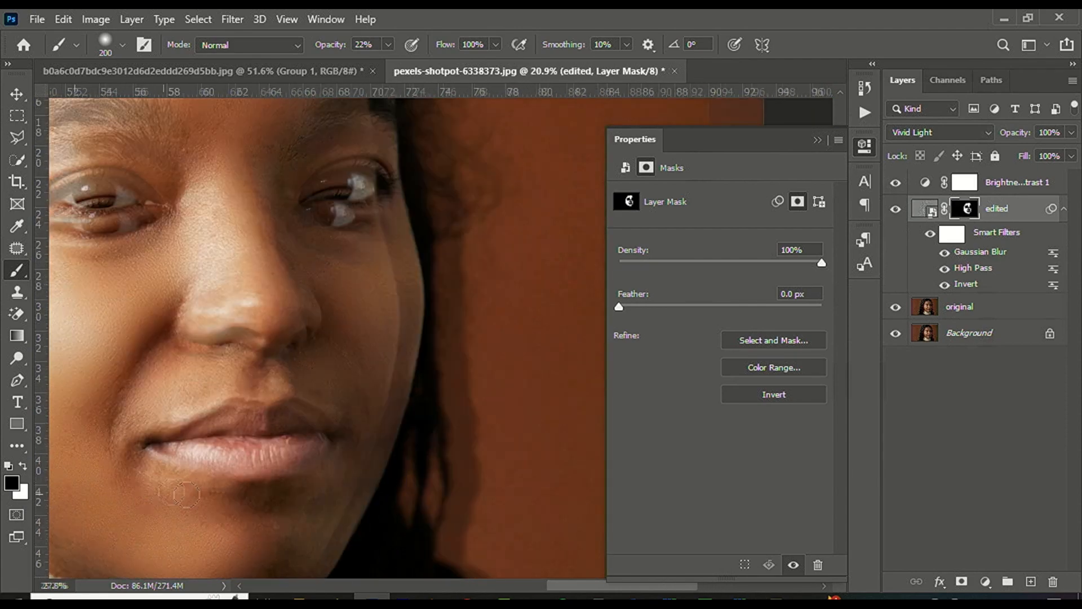
scroll(316, 451, down, 1)
scroll(451, 443, up, 3)
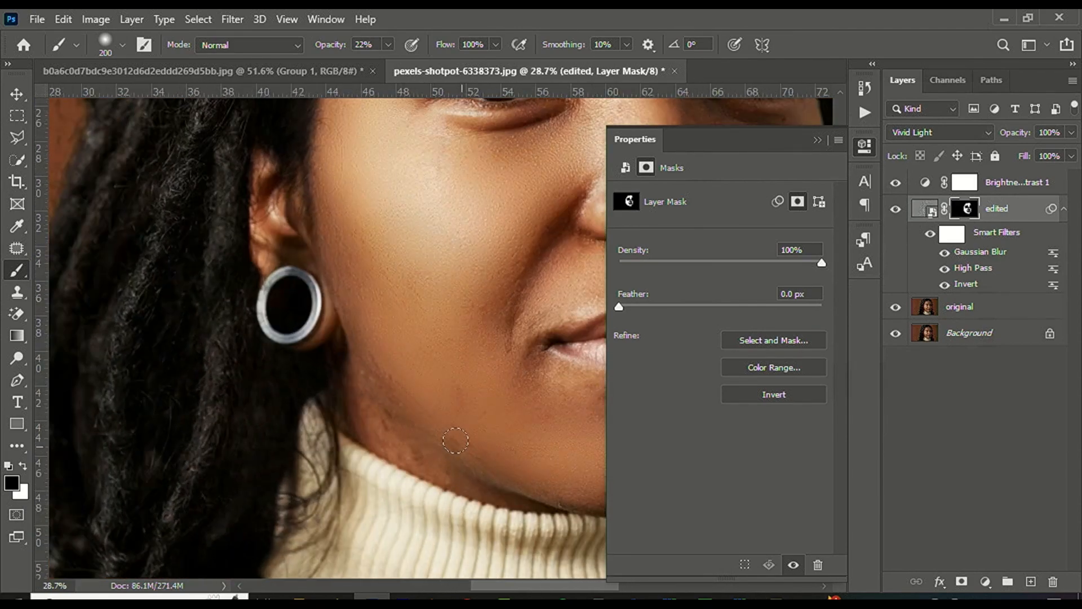
key(x)
Examine the smoothed face both in full view and close up for remaining uneven skin
scroll(252, 353, down, 3)
scroll(496, 302, up, 1)
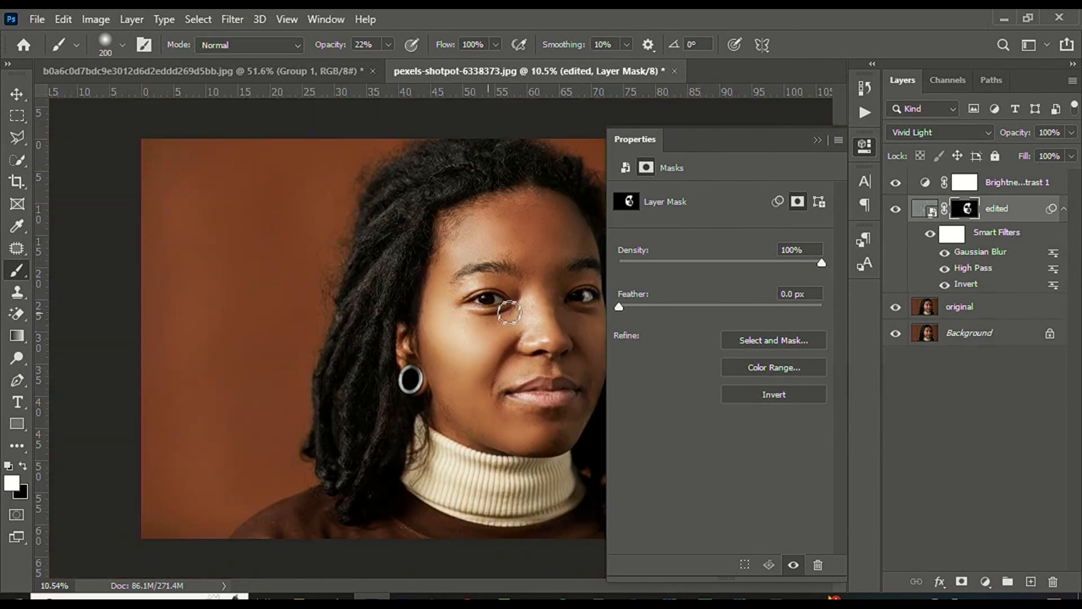
scroll(153, 267, up, 1)
scroll(154, 267, down, 2)
scroll(572, 302, up, 3)
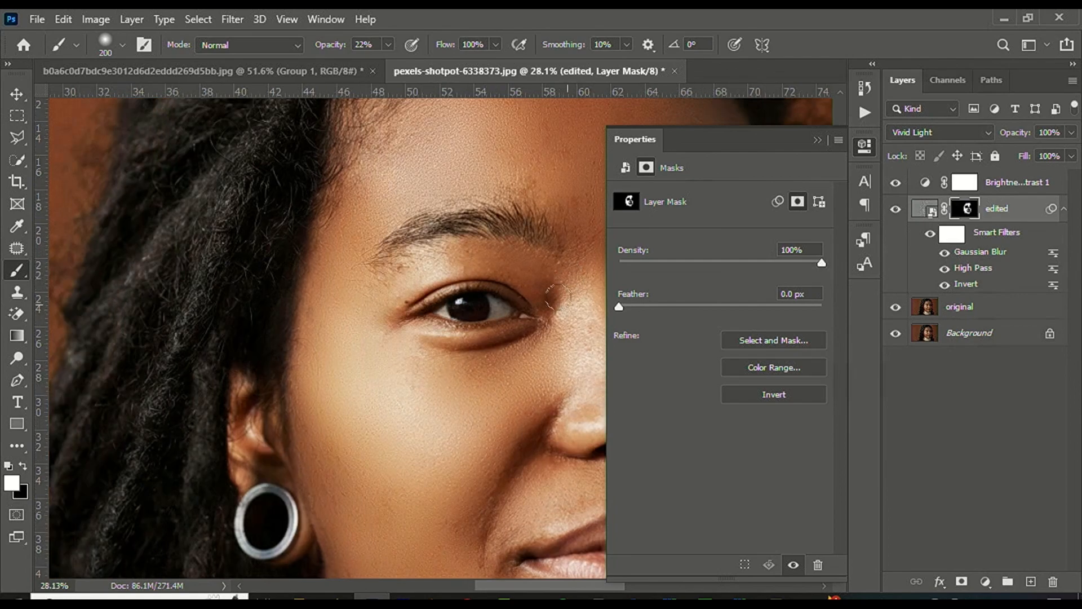
drag(573, 289, 299, 278)
scroll(330, 276, down, 5)
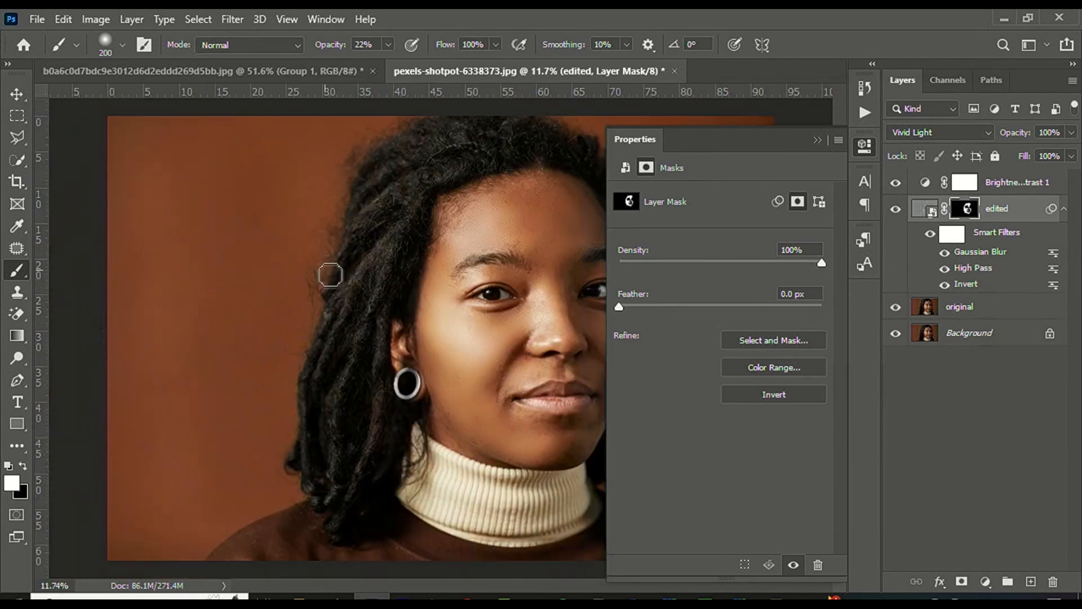
scroll(504, 299, up, 1)
scroll(504, 299, down, 3)
scroll(545, 304, up, 2)
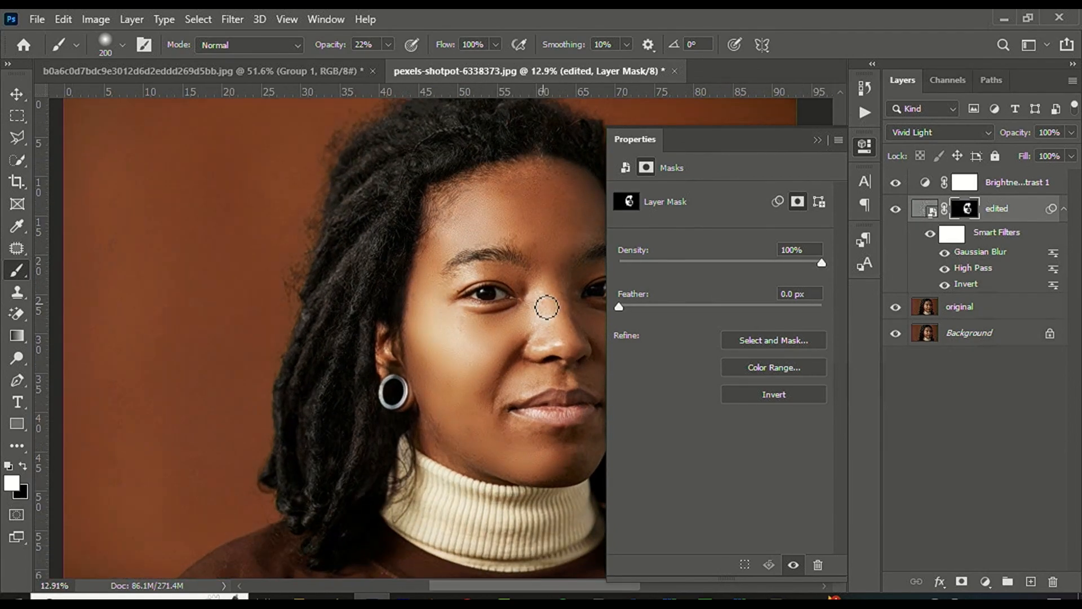
Collapse the mask properties and group the edited and original layers
click(818, 139)
scroll(821, 145, down, 1)
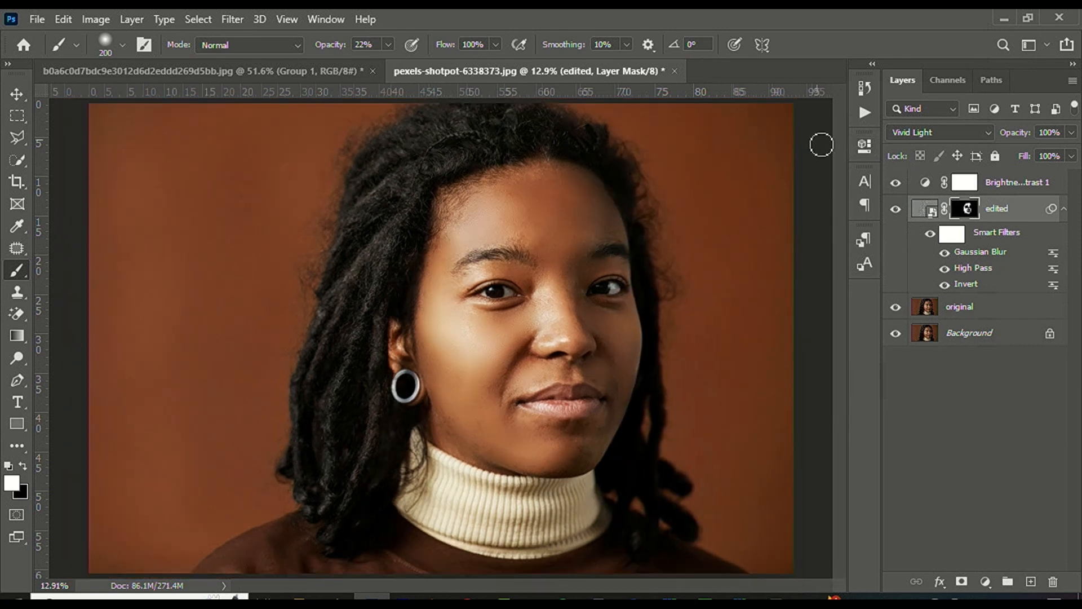
scroll(586, 221, up, 3)
scroll(627, 227, down, 3)
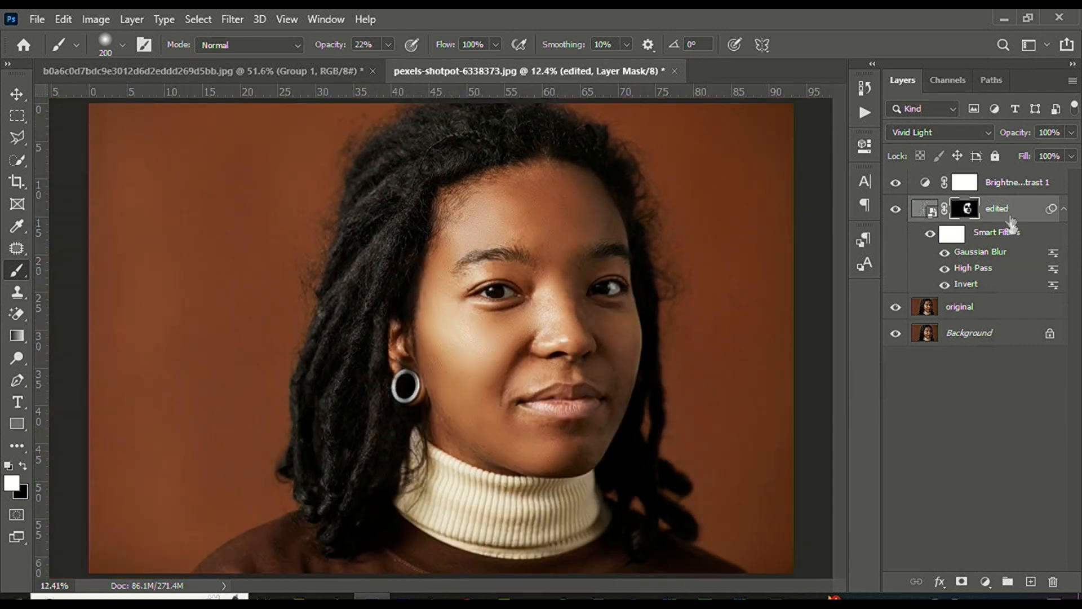
click(992, 311)
key(ctrl+g)
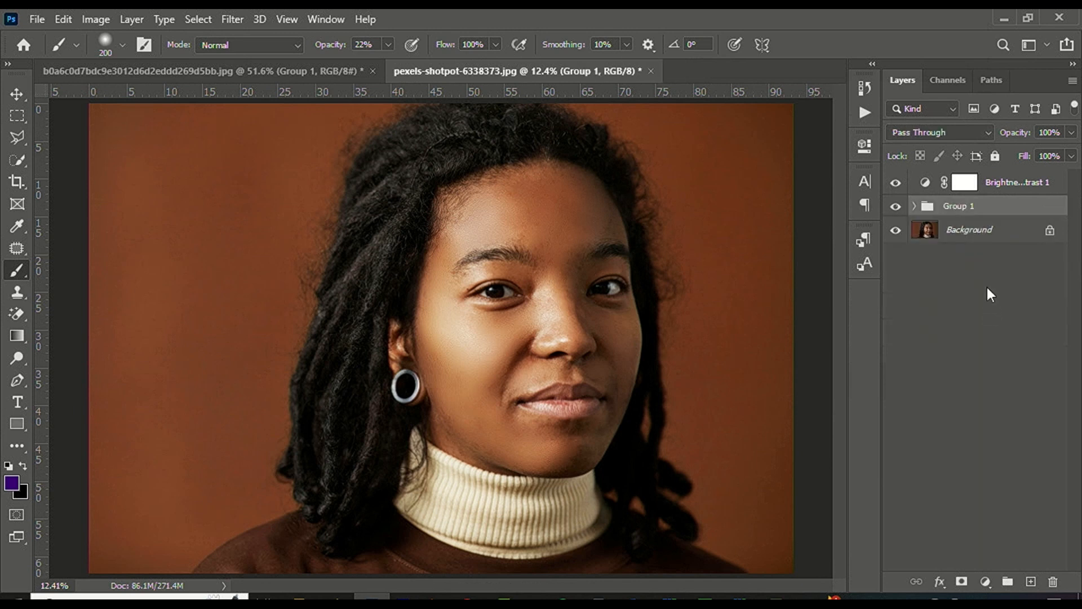
Toggle the visibility of Group 1 to compare the portrait before and after retouching
click(896, 207)
click(896, 206)
click(896, 206)
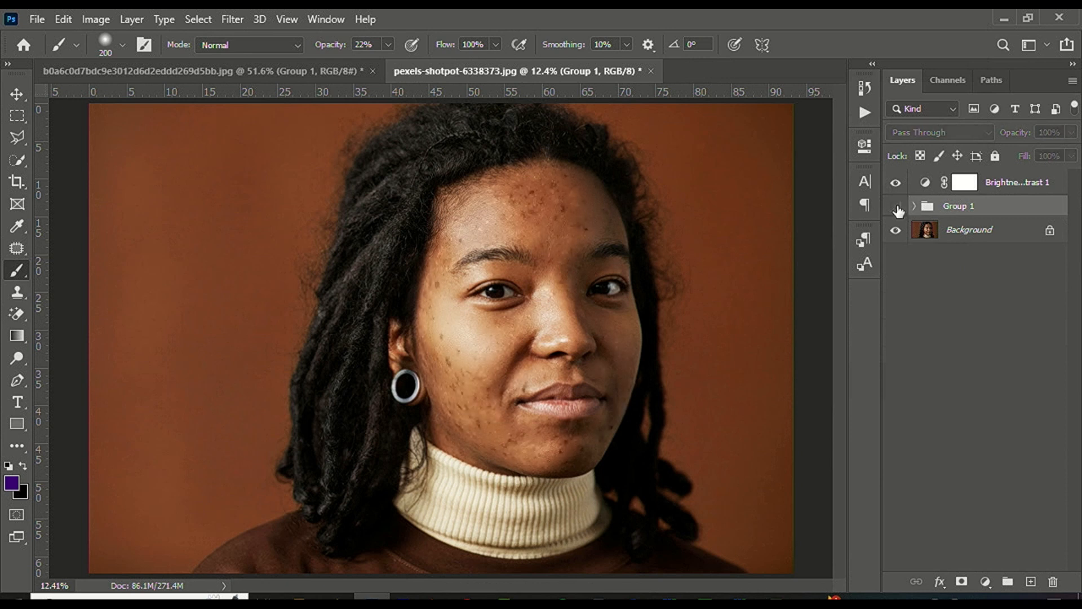
click(896, 207)
Duplicate the Background layer and place the copy above Group 1
click(957, 233)
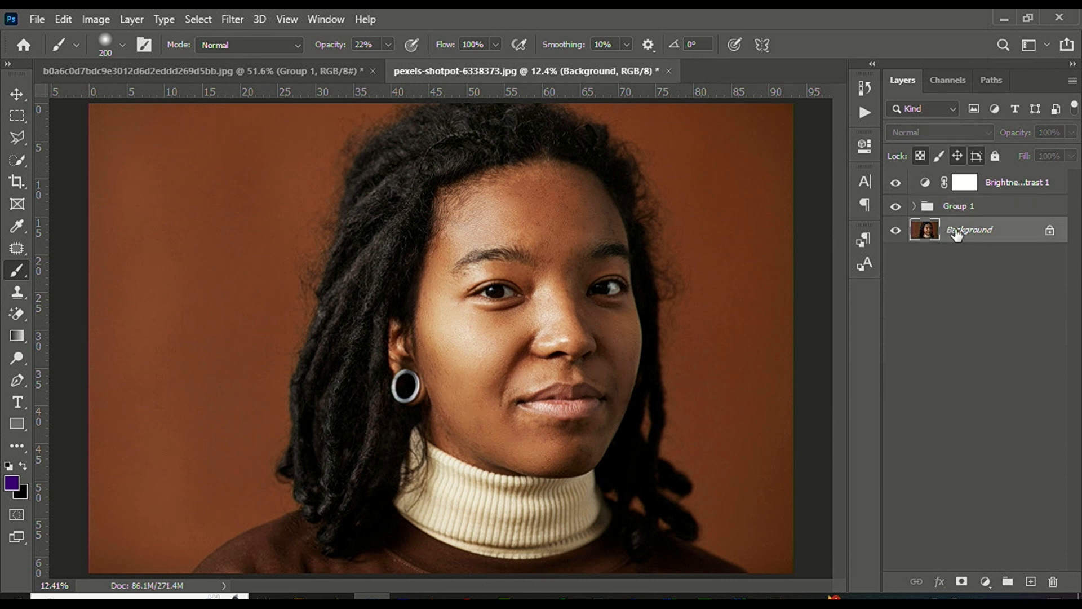
key(ctrl+j)
drag(958, 233, 948, 196)
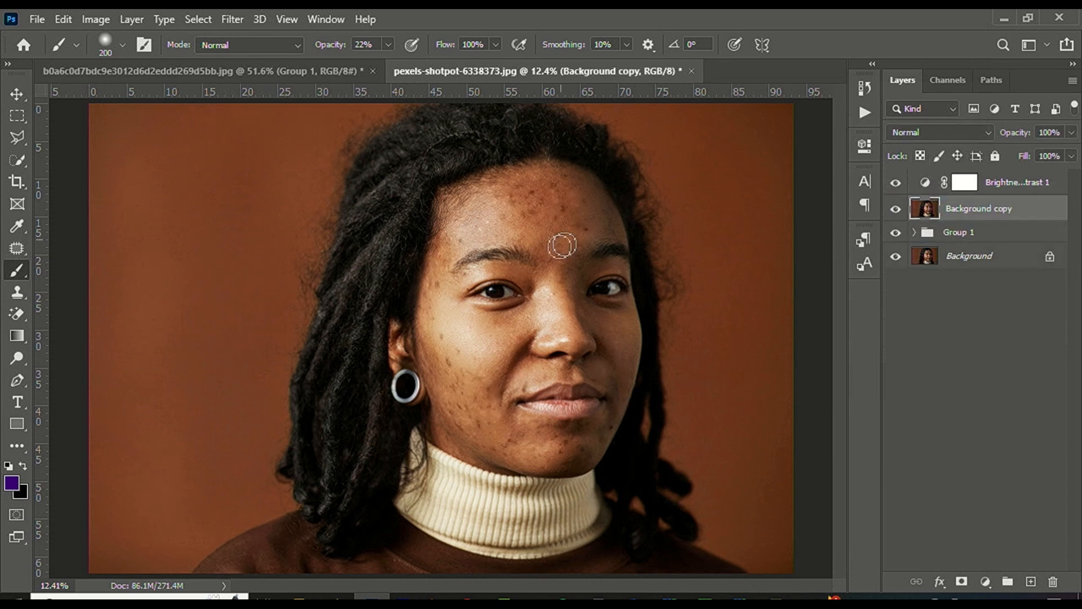
Activate the Move tool and remove the background from the Background copy layer
key(v)
drag(586, 290, 621, 292)
scroll(710, 256, down, 4)
scroll(710, 257, up, 7)
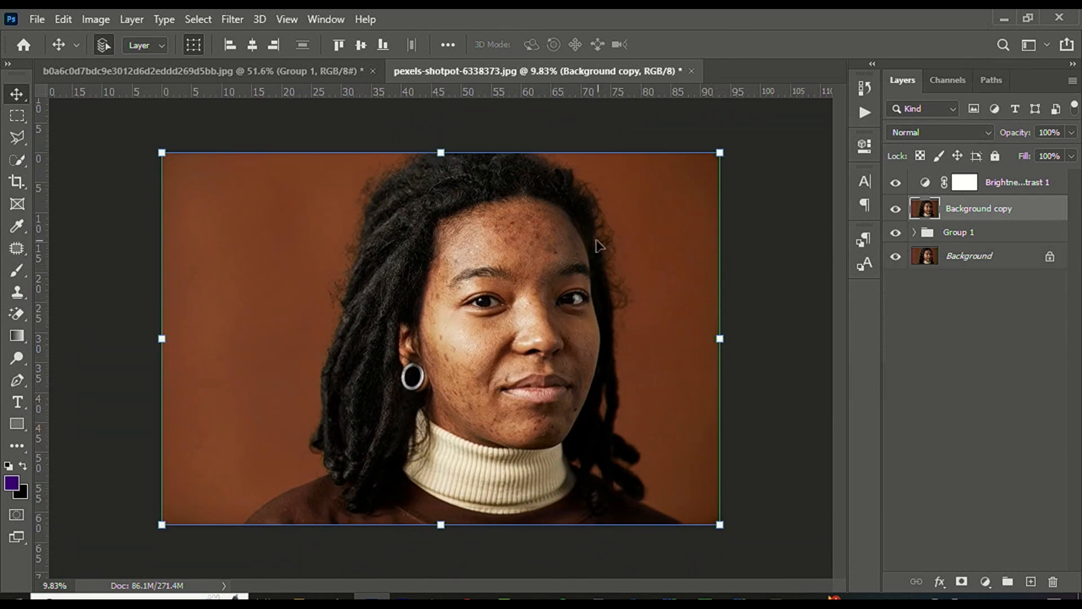
scroll(576, 264, up, 1)
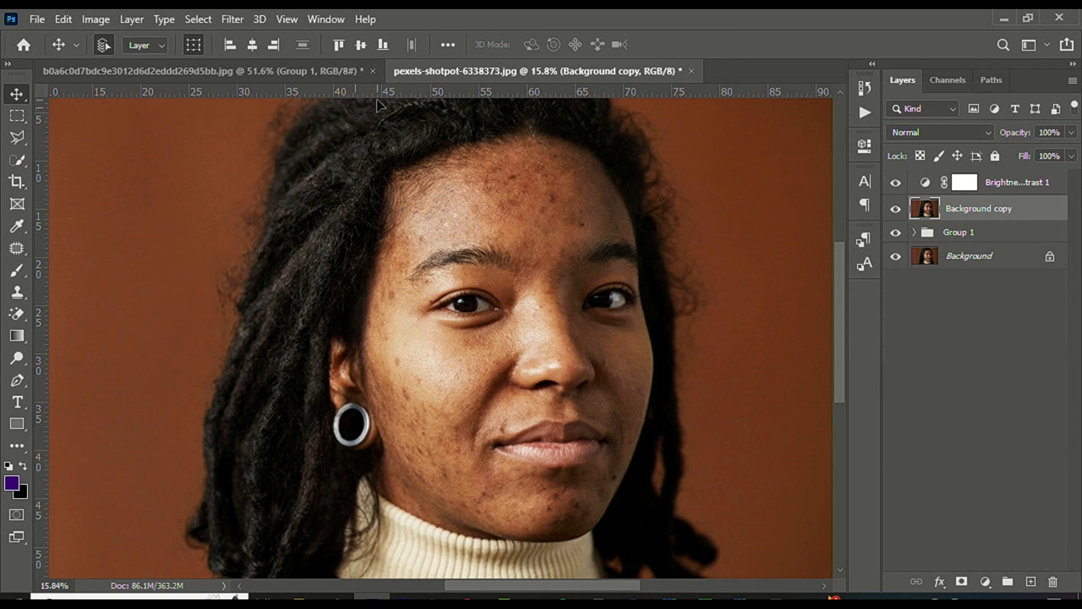
scroll(620, 172, down, 4)
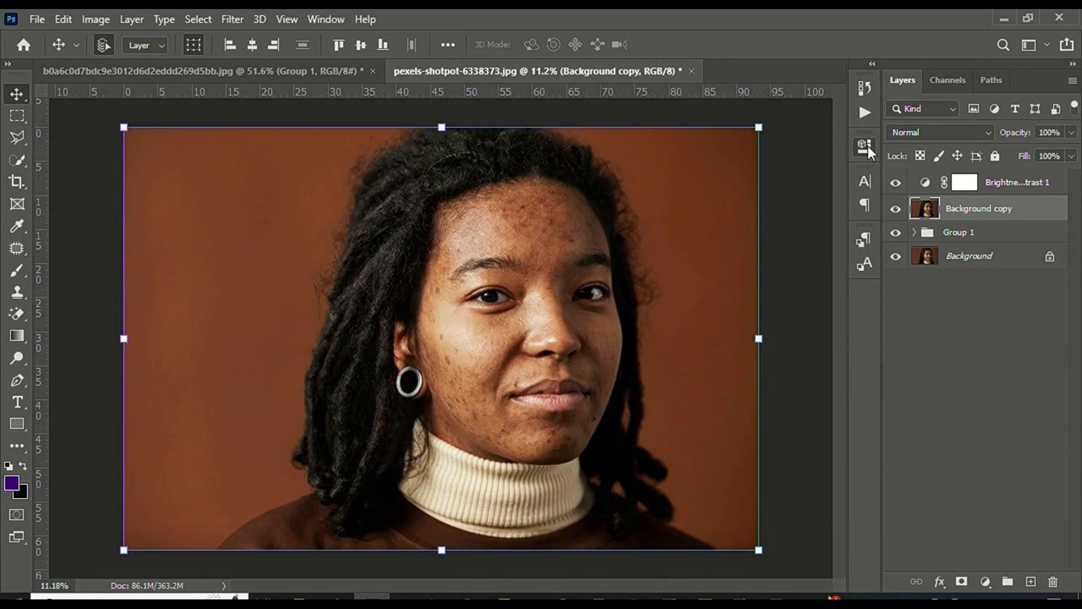
click(864, 141)
click(727, 408)
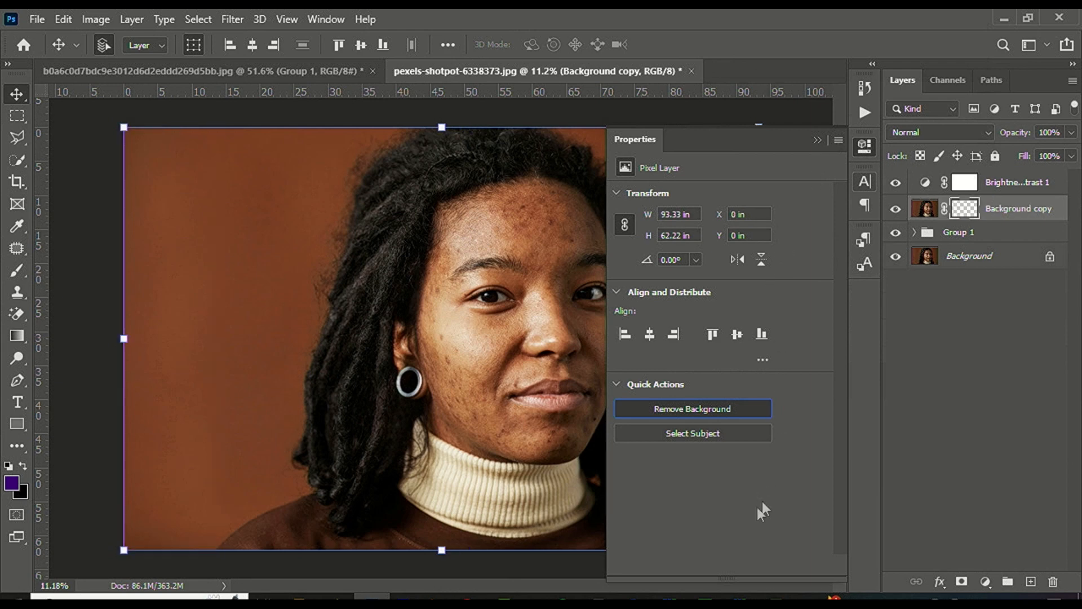
Move the cut-out unretouched portrait horizontally to the left, so it sits beside the retouched face
scroll(490, 226, down, 3)
scroll(501, 251, up, 3)
drag(484, 266, 282, 269)
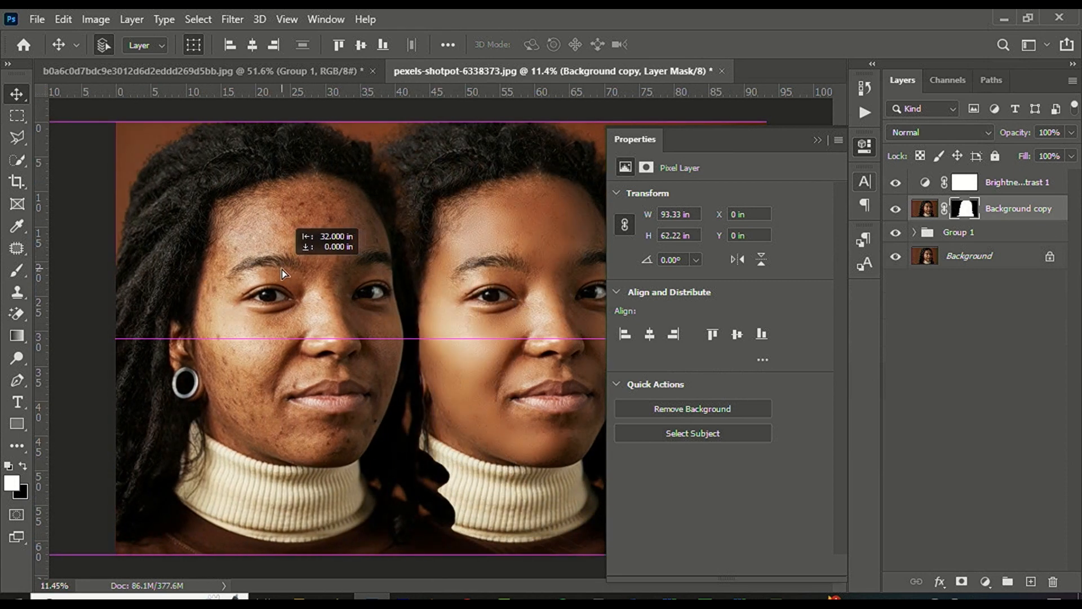
scroll(282, 269, down, 2)
drag(382, 302, 362, 297)
Shift Group 1 horizontally to the right to X 4056 px, separating the retouched face from the unretouched one
click(952, 240)
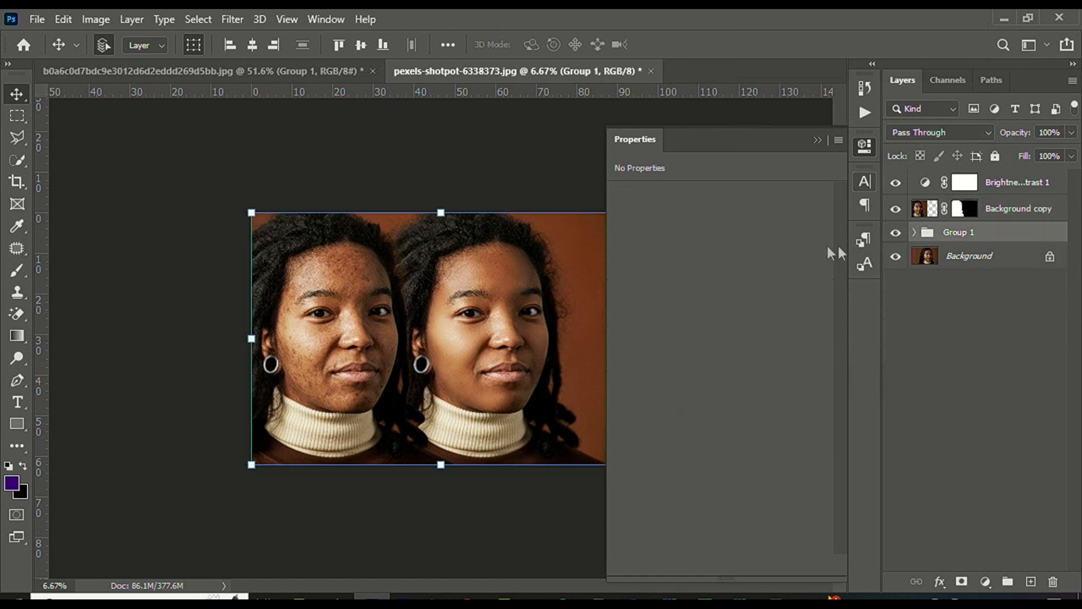
key(ctrl+t)
scroll(516, 290, down, 3)
scroll(507, 310, up, 4)
mouse_move(496, 320)
mouse_down()
mouse_move(530, 318)
mouse_move(514, 308)
mouse_up()
scroll(513, 312, up, 3)
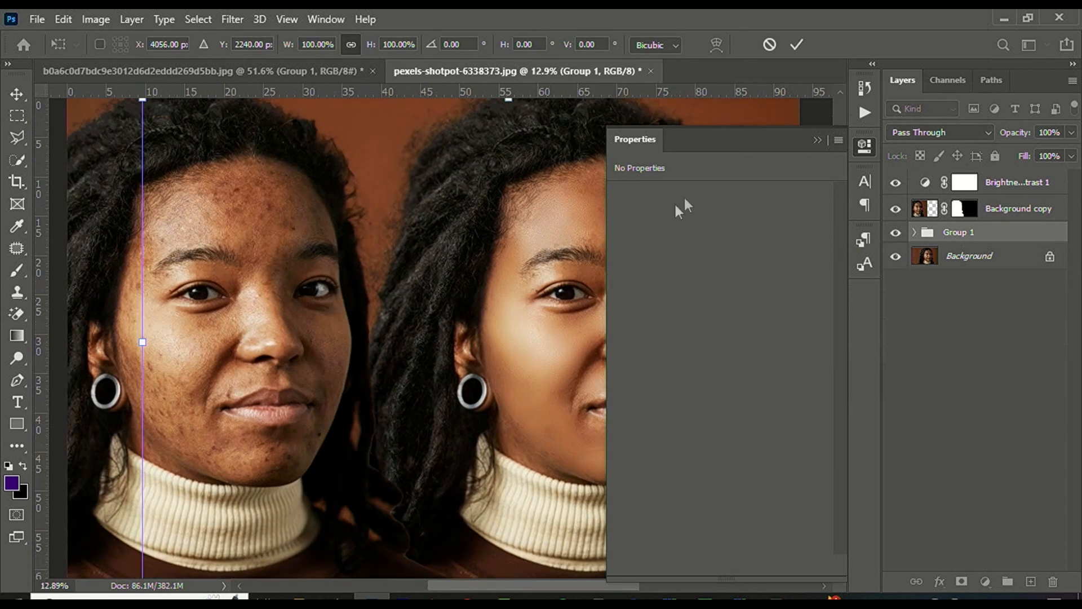
Collapse the Properties panel, compare skin detail on both faces up close, and check the live stream in vMix
click(816, 142)
scroll(513, 210, down, 1)
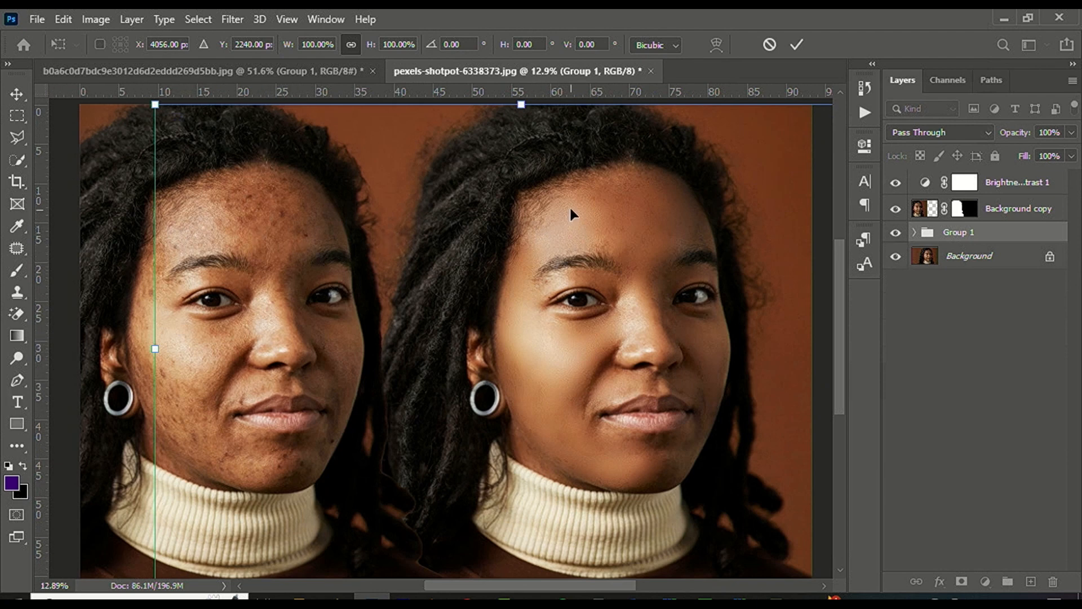
scroll(524, 338, down, 2)
scroll(567, 295, up, 1)
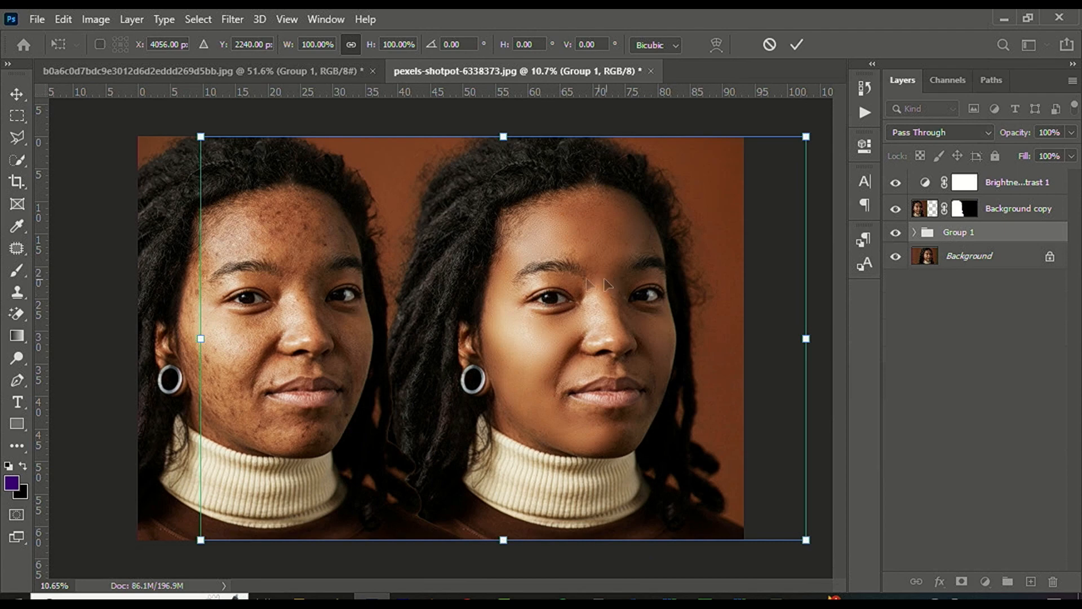
scroll(609, 284, up, 3)
scroll(570, 261, down, 2)
scroll(246, 259, up, 2)
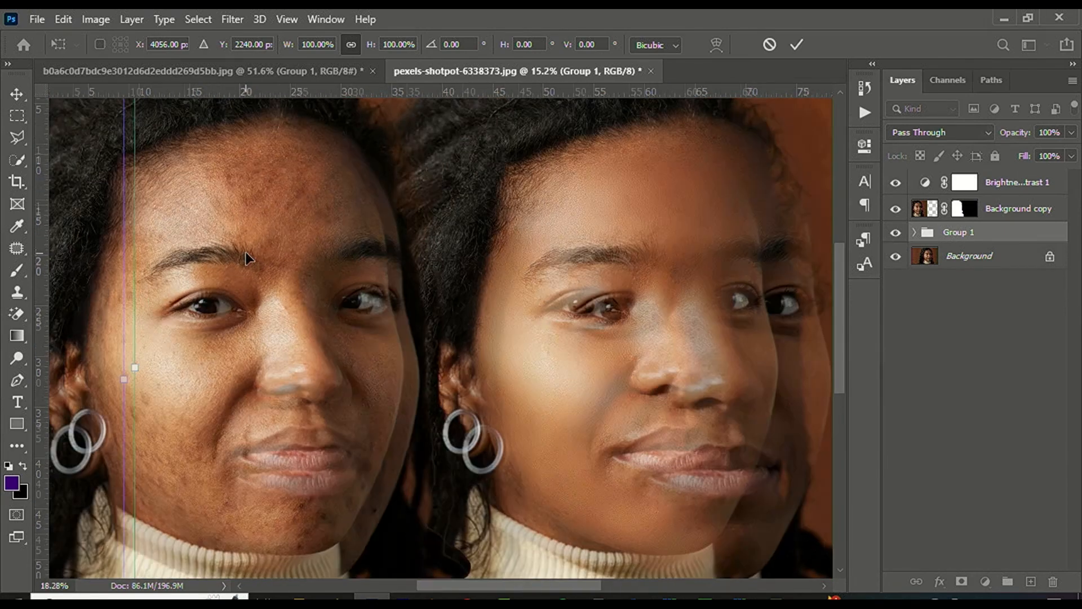
scroll(756, 338, up, 2)
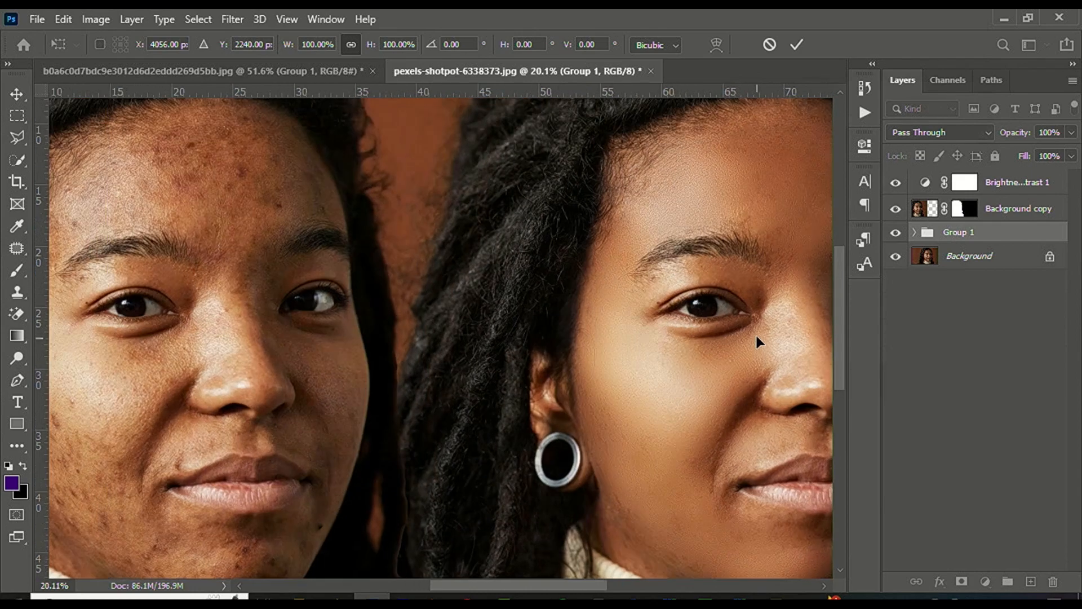
drag(723, 340, 703, 336)
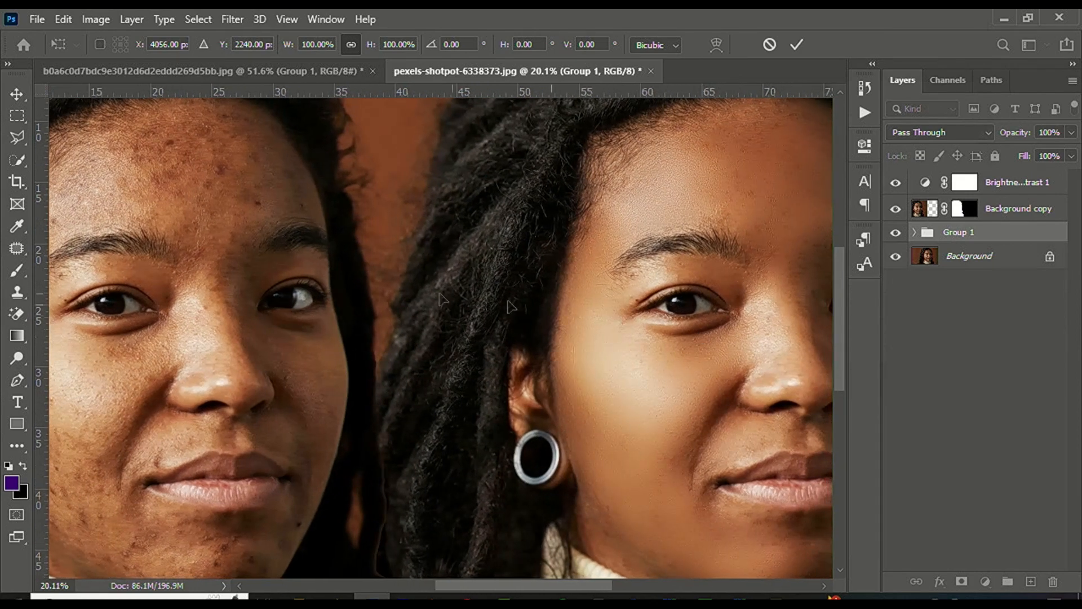
scroll(226, 291, down, 1)
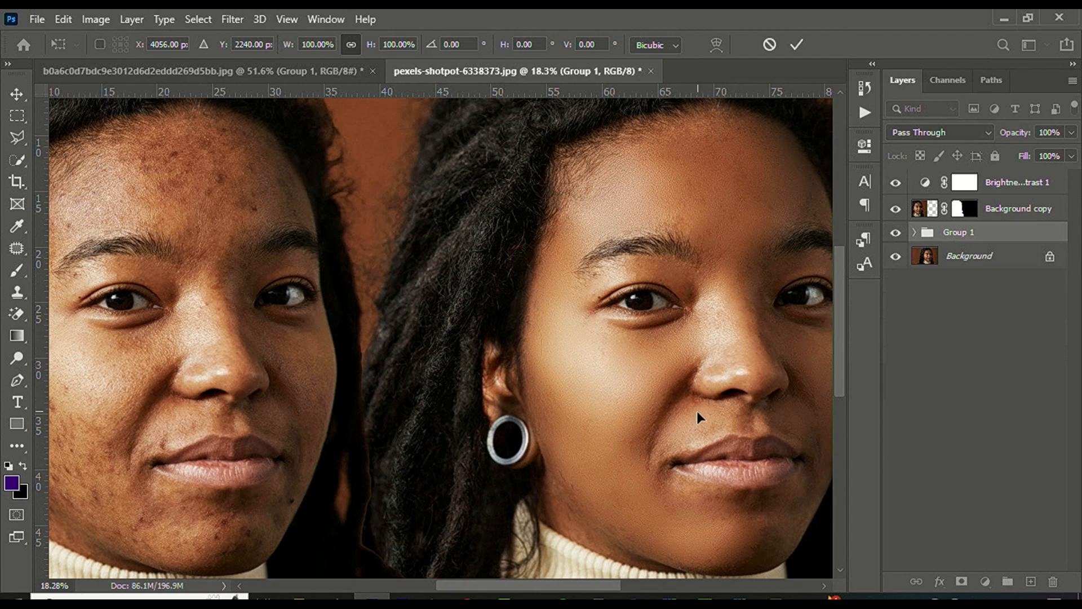
scroll(655, 305, down, 4)
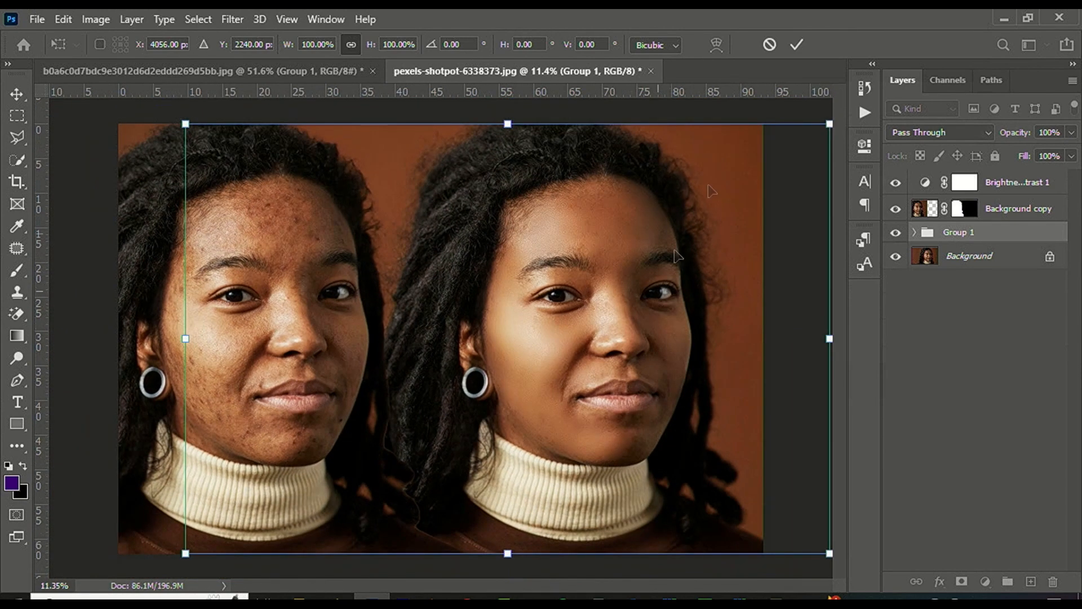
click(669, 597)
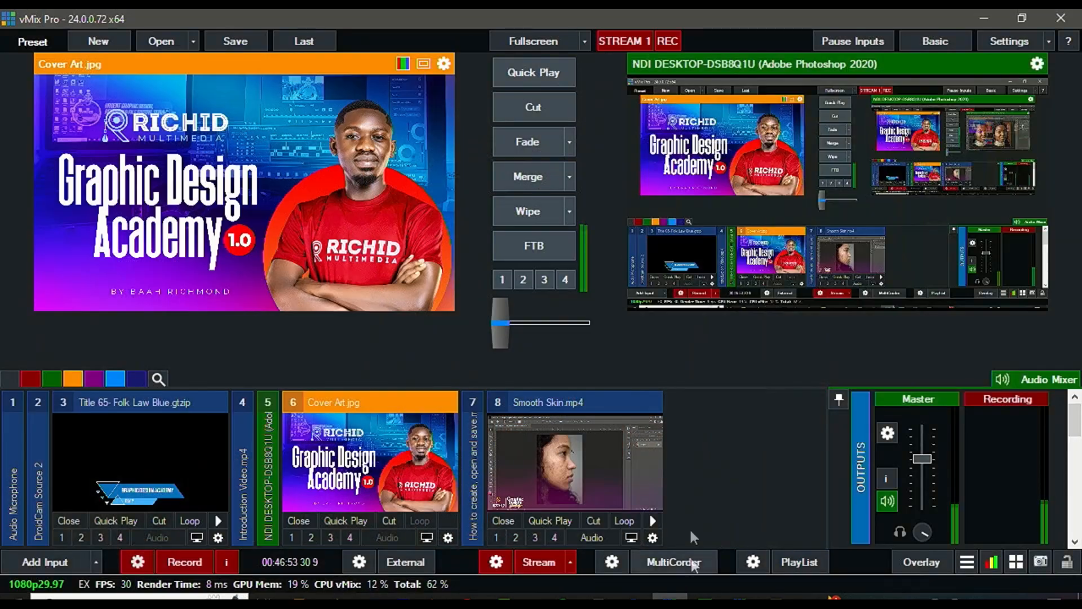
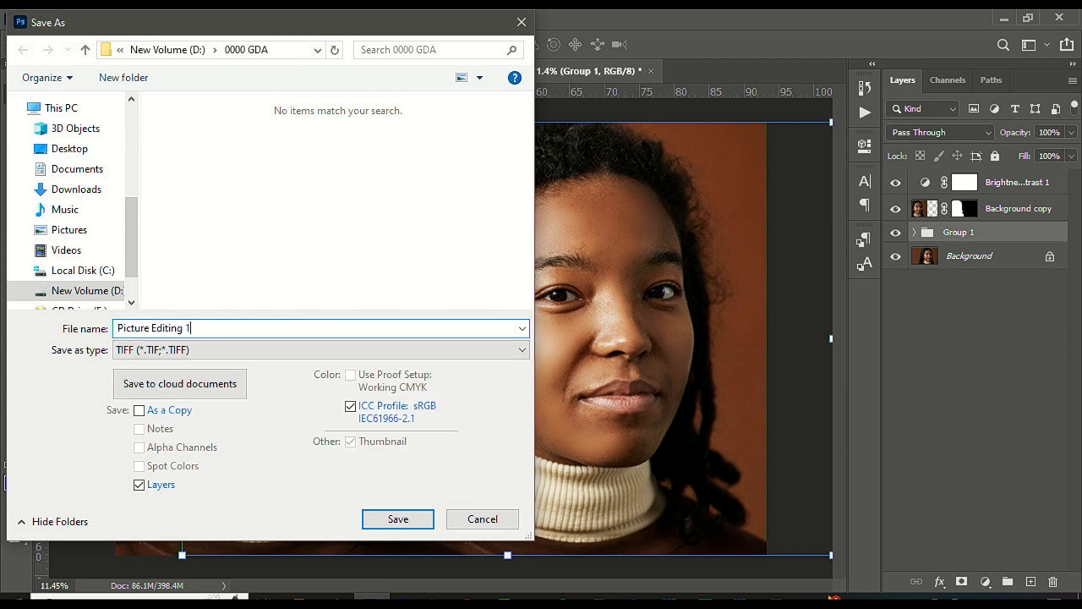
Save the layered document as Picture Editing 1 in Photoshop PSD format in the 0000 GDA folder
click(248, 350)
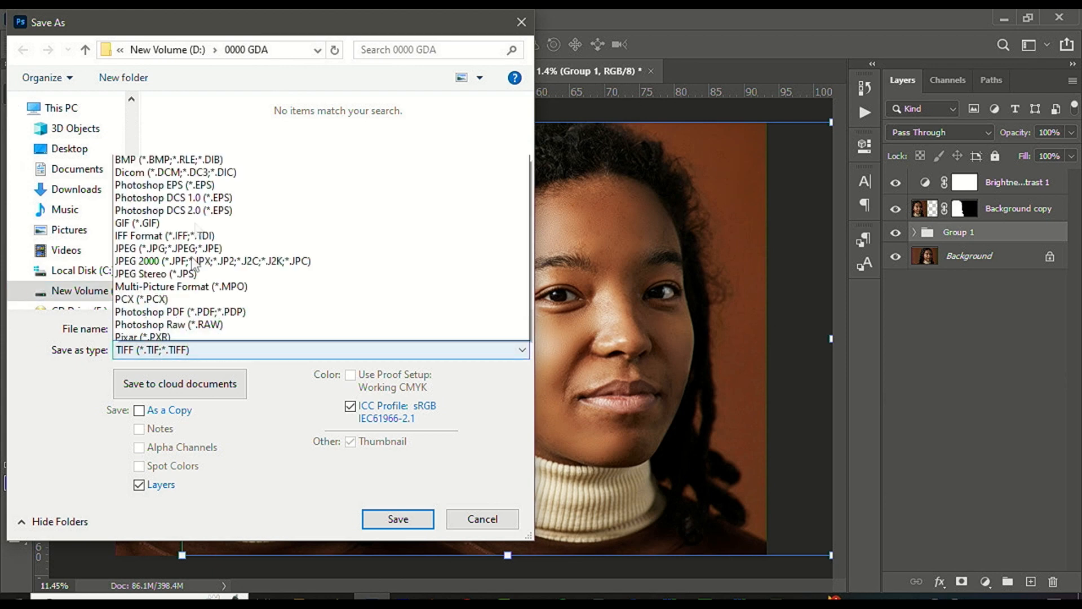
click(185, 75)
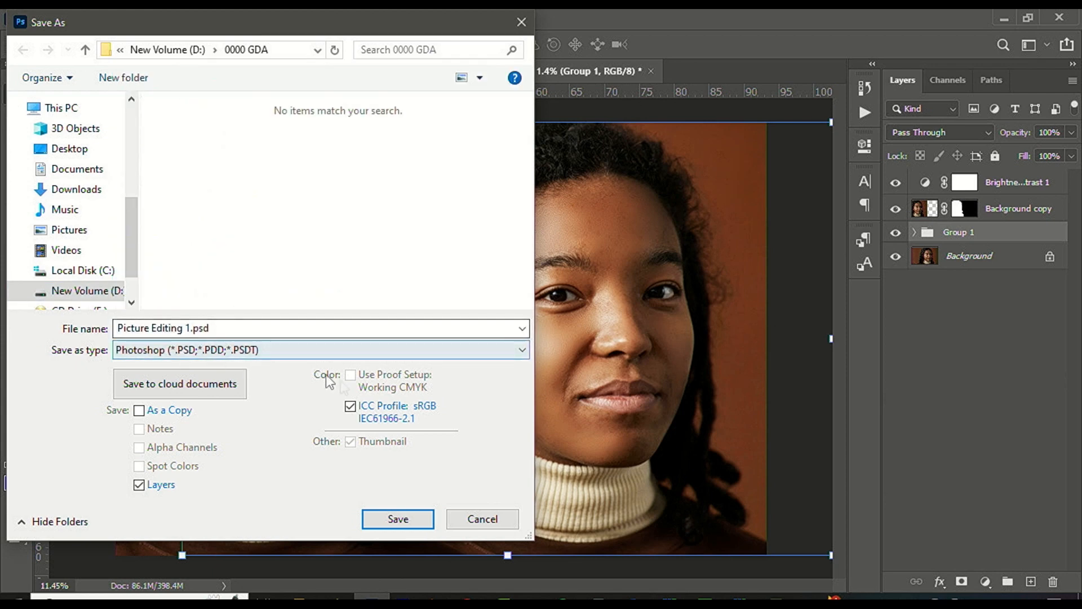
click(405, 519)
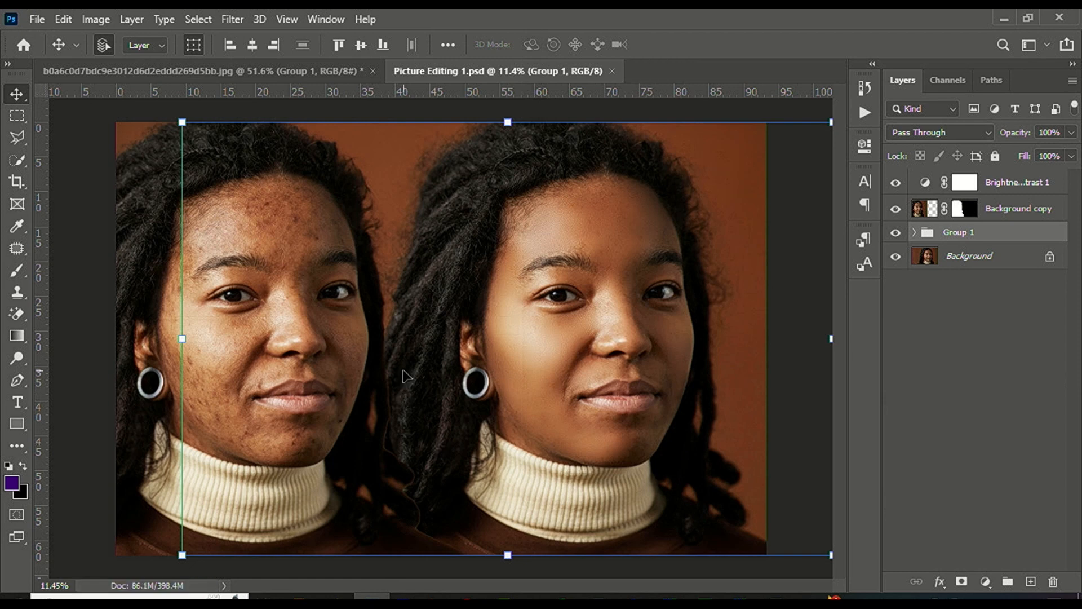
Save a JPEG copy named Picture Editing 1 in the 0000 GDA folder at maximum quality 12
click(44, 17)
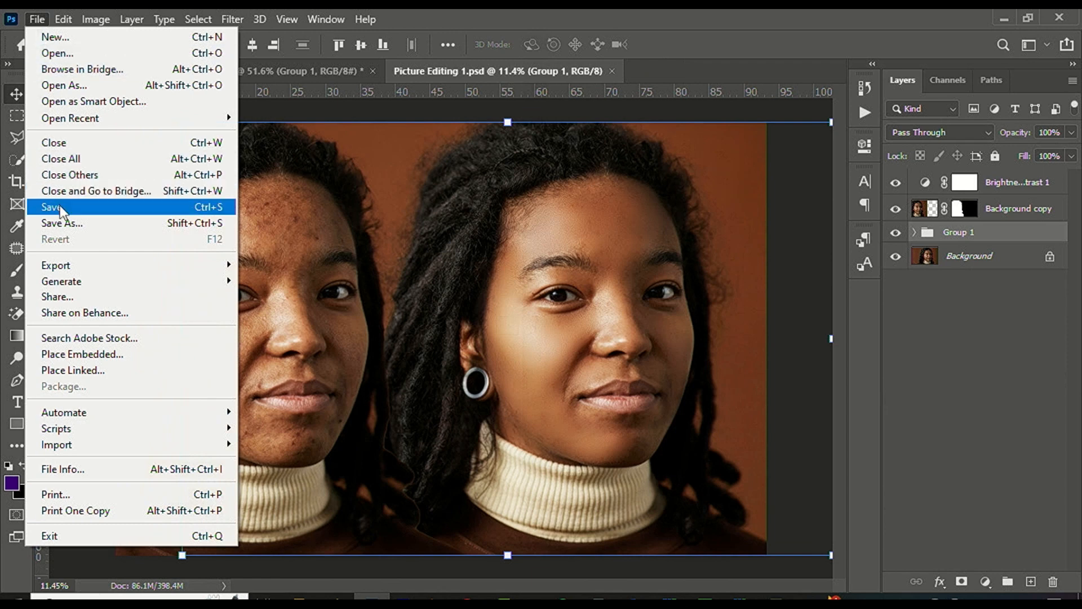
click(70, 223)
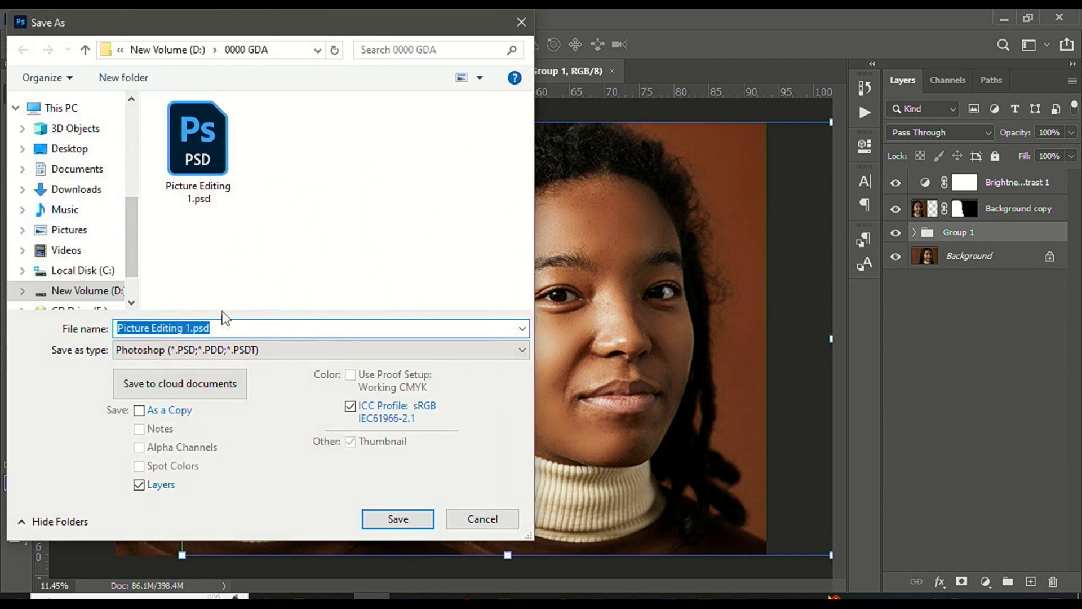
click(227, 348)
click(225, 184)
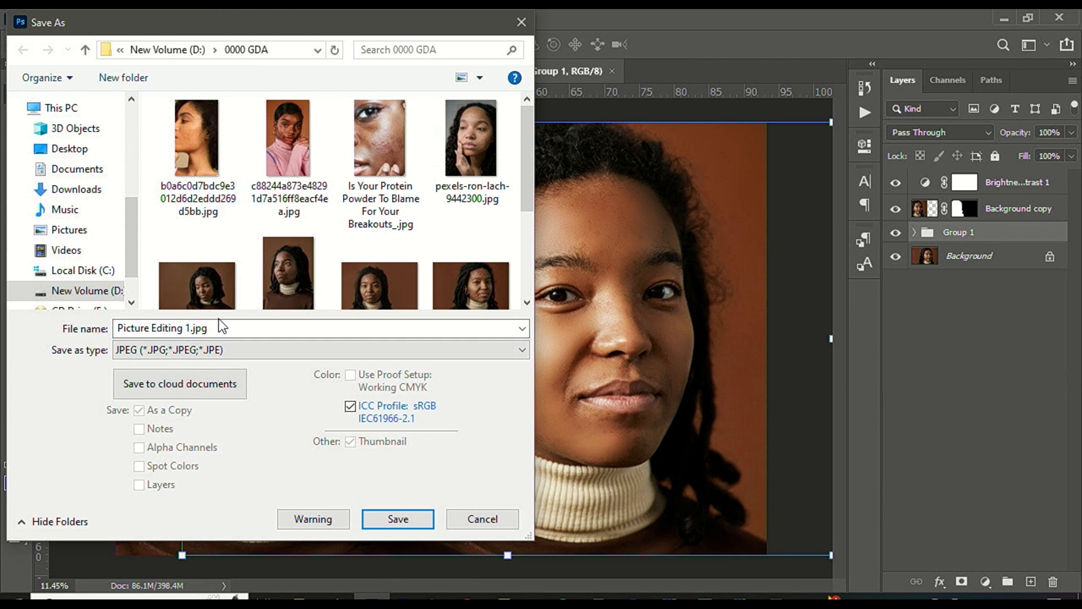
click(400, 519)
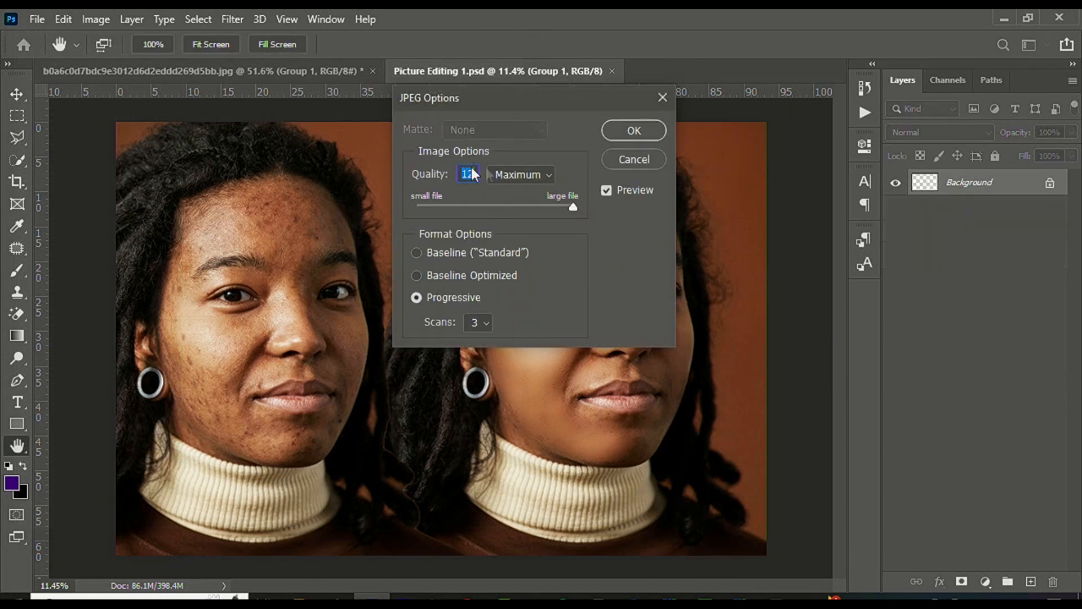
click(628, 135)
Switch to File Explorer, refresh the 0000 GDA folder and preview the exported Picture Editing 1.jpg
click(308, 596)
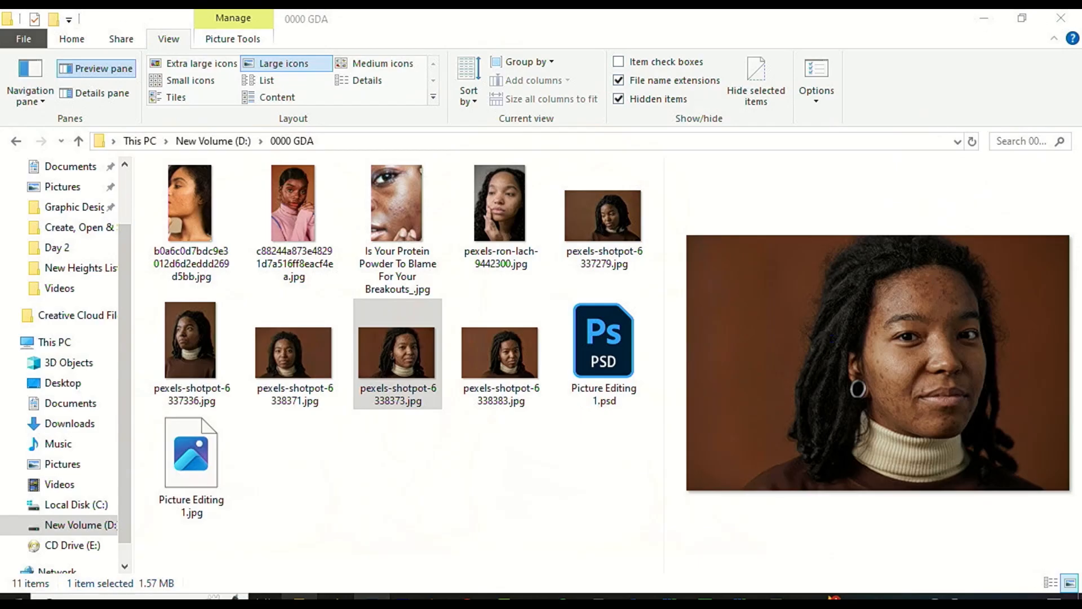
click(338, 489)
right_click(337, 490)
click(408, 319)
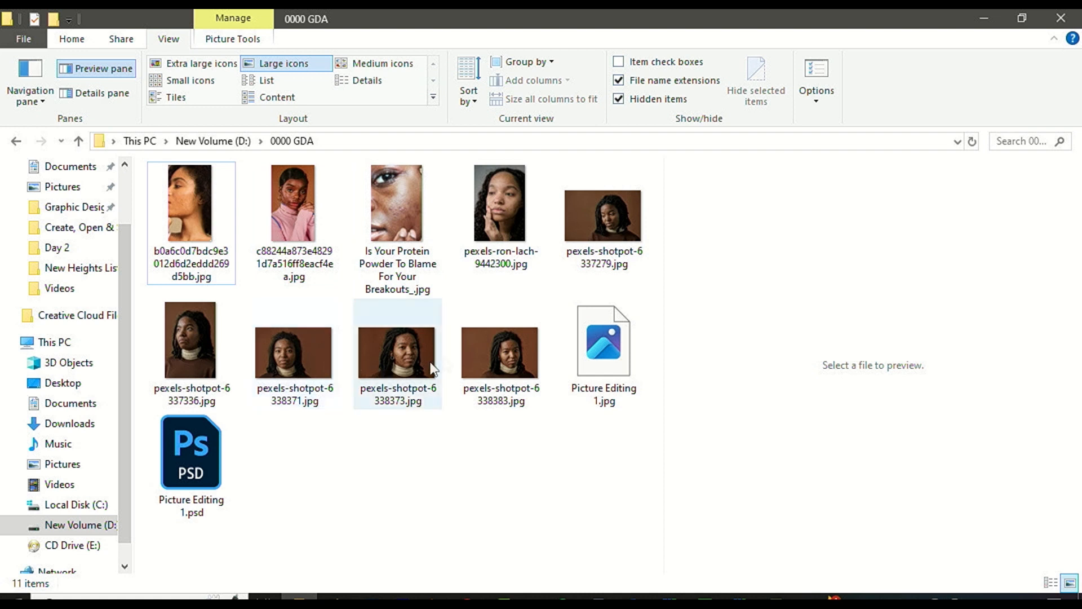
click(619, 368)
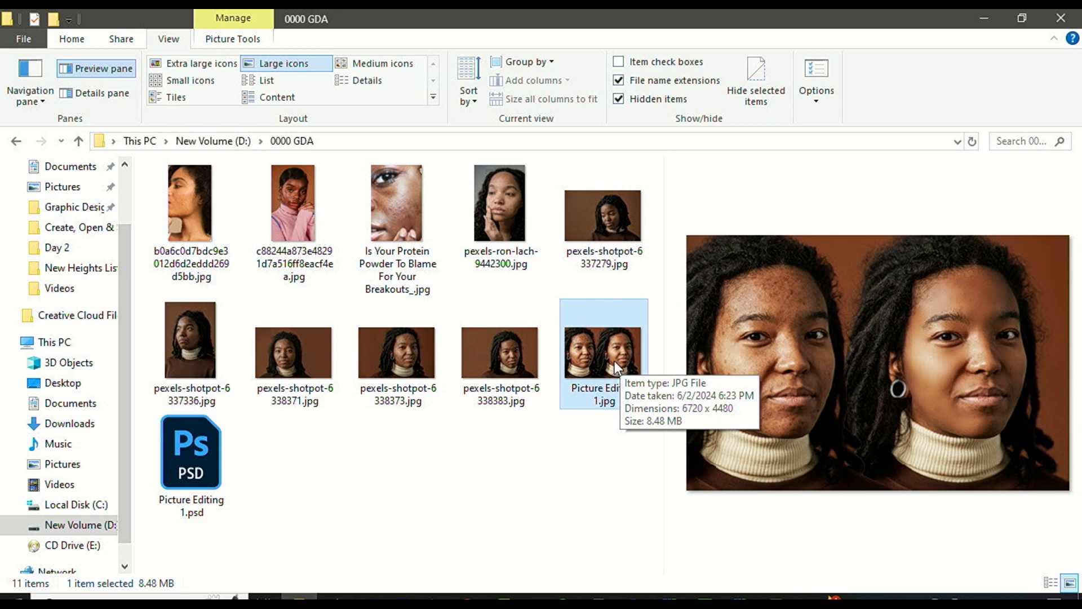
Send Picture Editing 1.jpg from File Explorer to the GDA1.0 | GDSC group in WhatsApp
drag(613, 356, 610, 401)
click(563, 596)
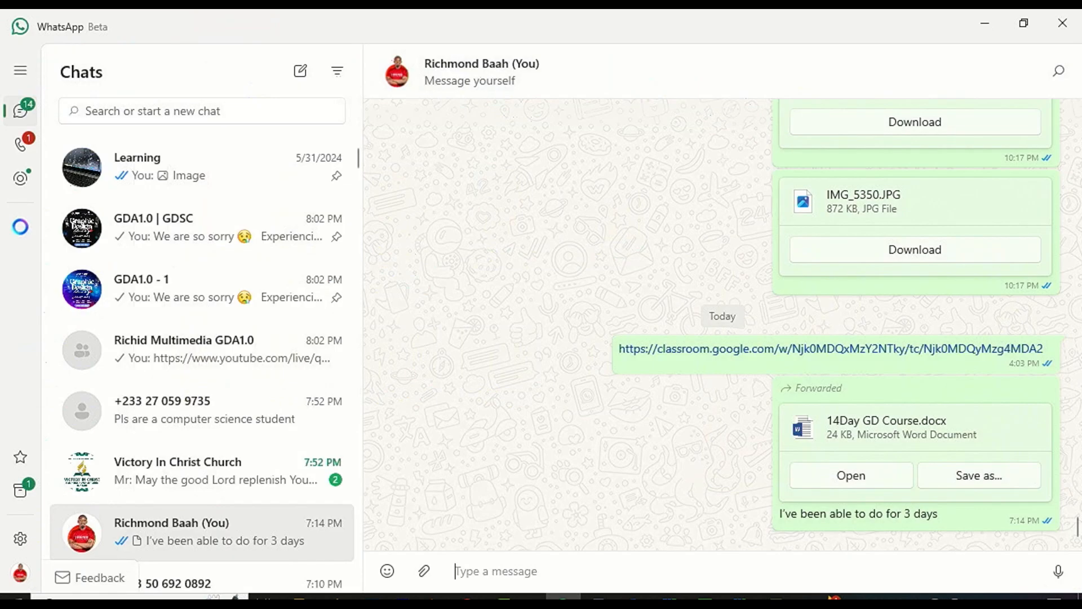
click(262, 239)
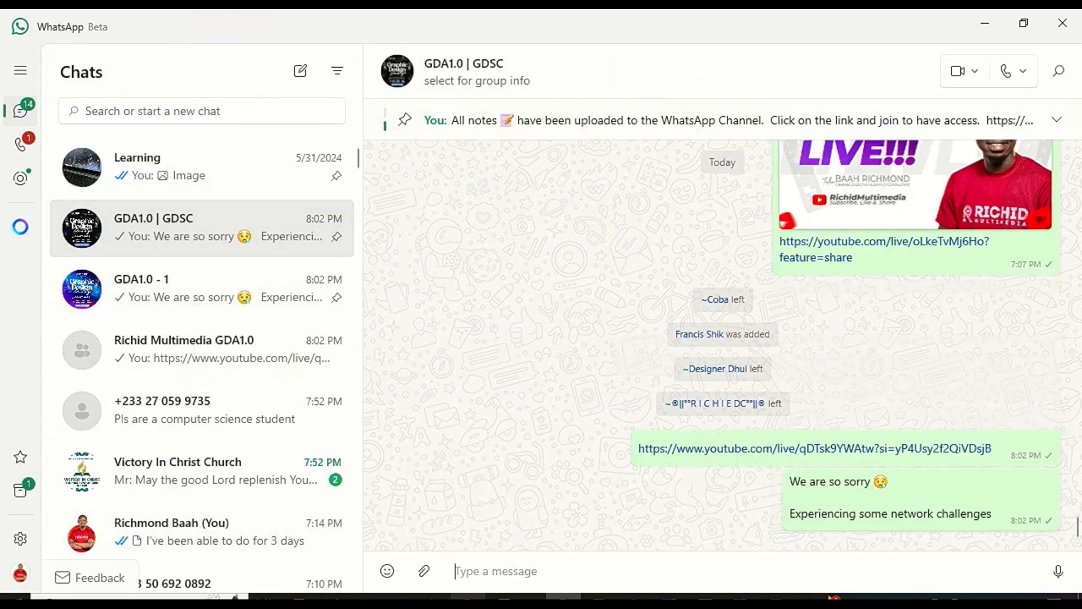
click(299, 596)
drag(620, 337, 577, 452)
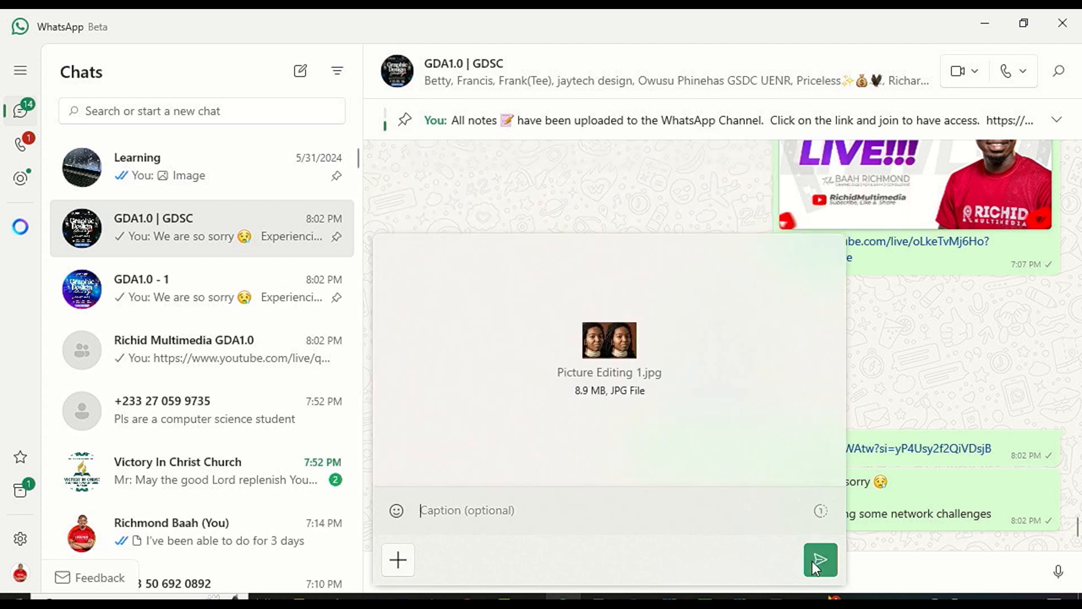
click(814, 560)
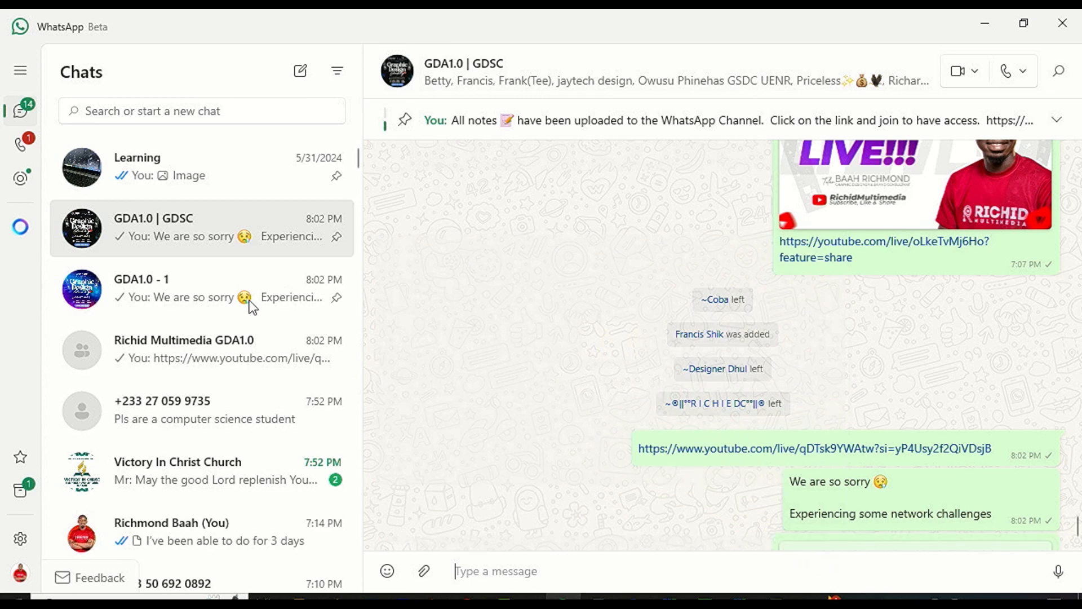
Open the GDA1.0 - 1 group and approve its pending join request
click(260, 289)
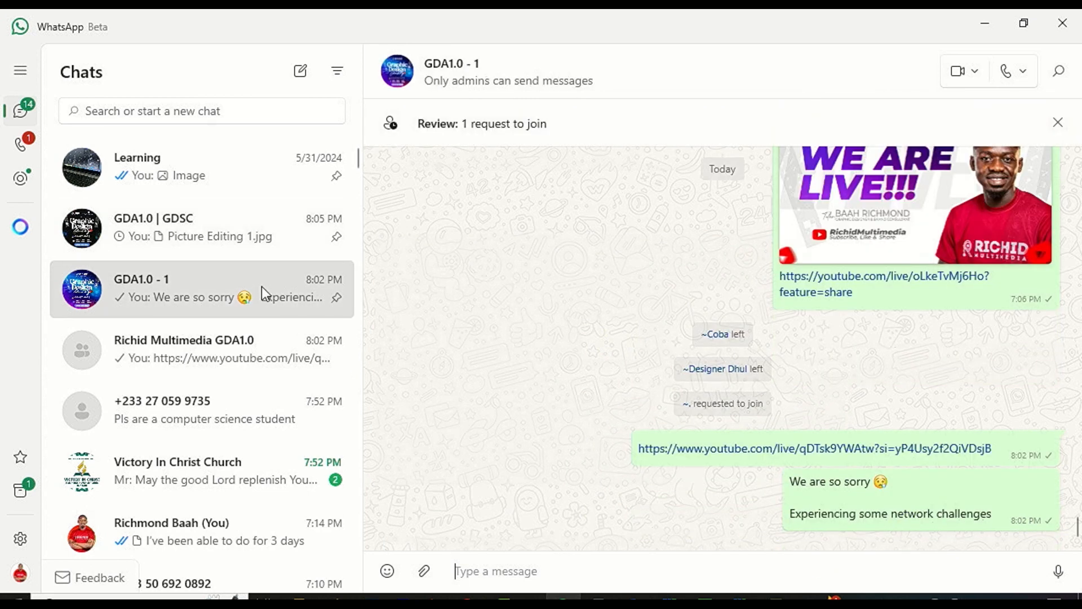
click(805, 134)
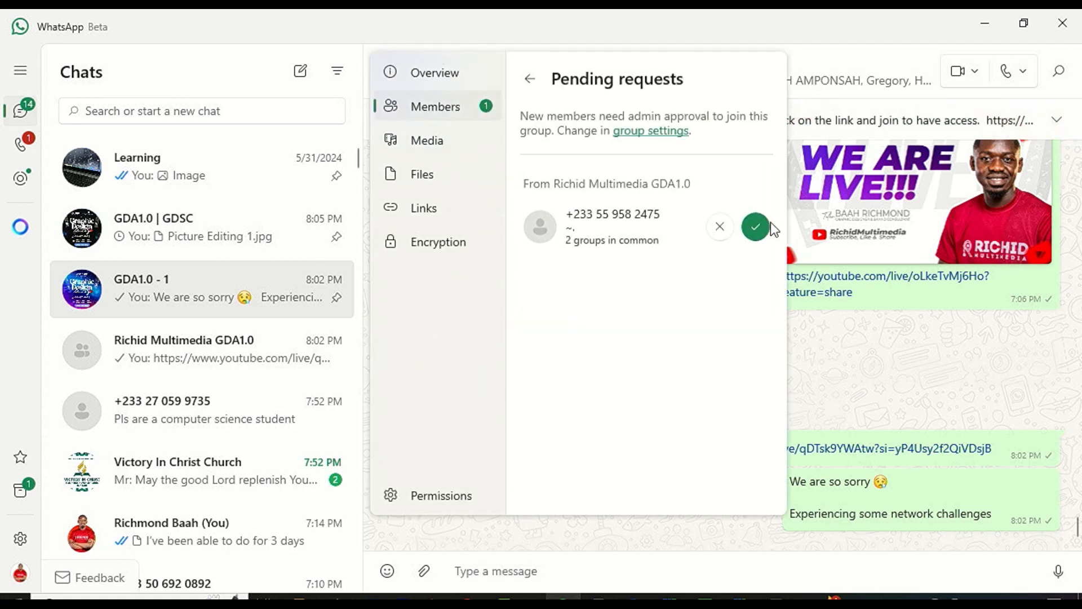
click(756, 227)
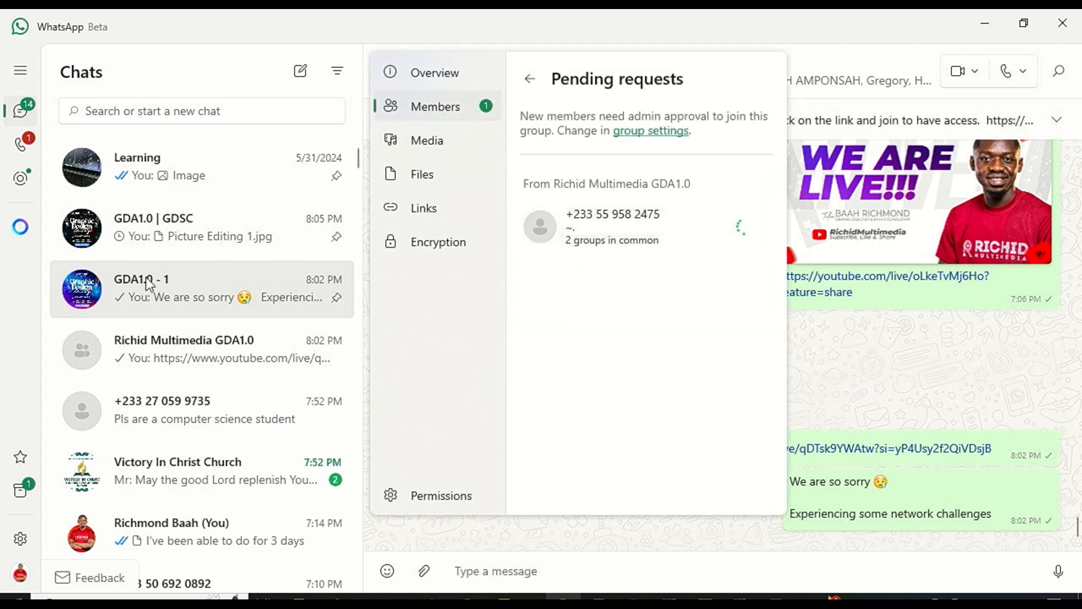
click(198, 297)
Attach Picture Editing 1.jpg from File Explorer to the GDA1.0 - 1 chat and send it as a file
click(299, 596)
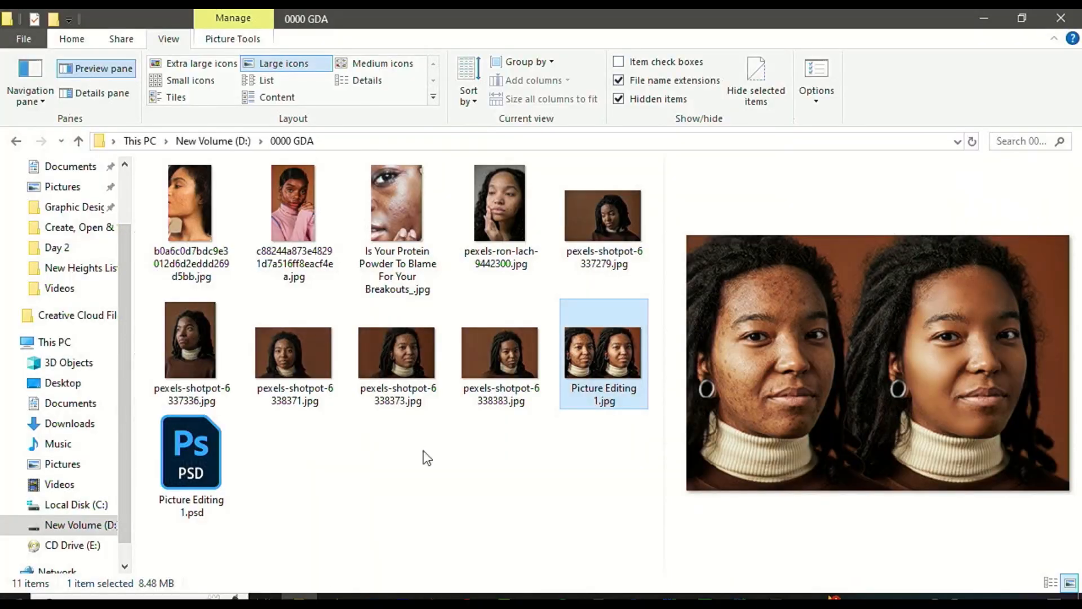
drag(604, 374, 606, 432)
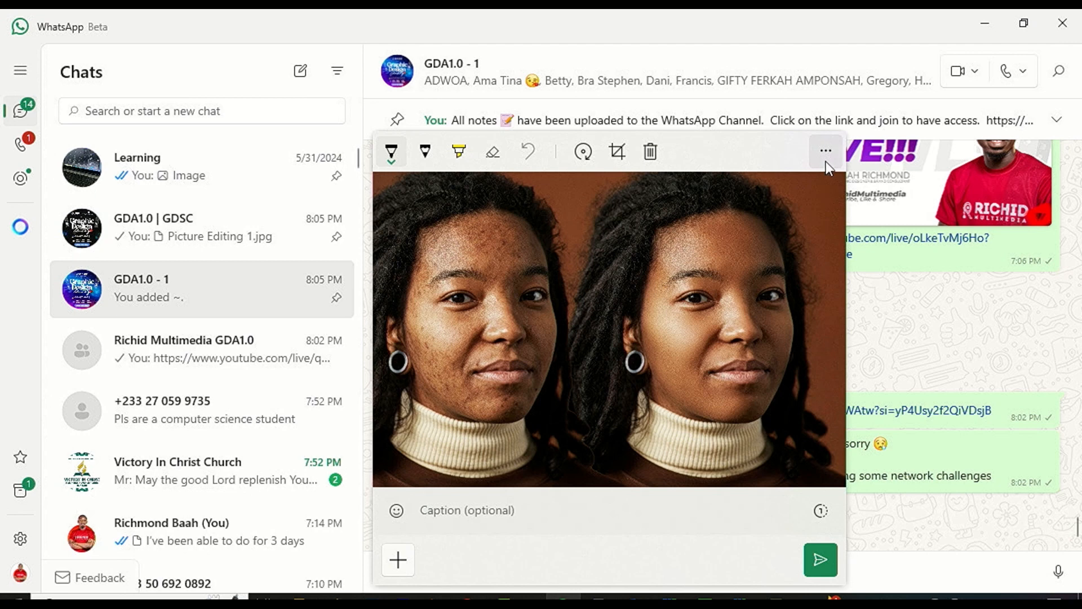
click(827, 158)
click(836, 192)
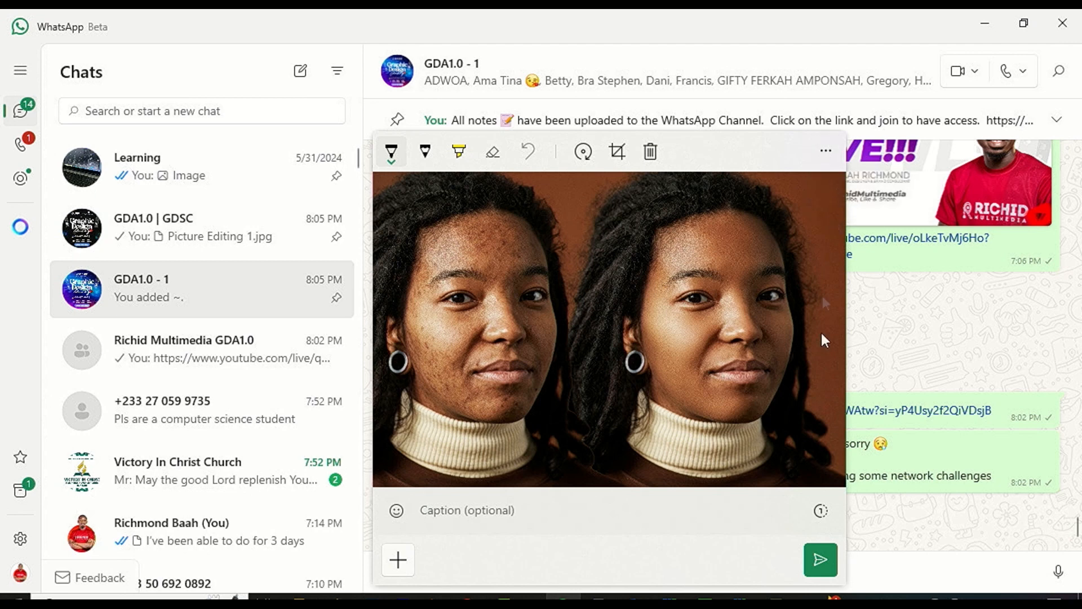
click(827, 557)
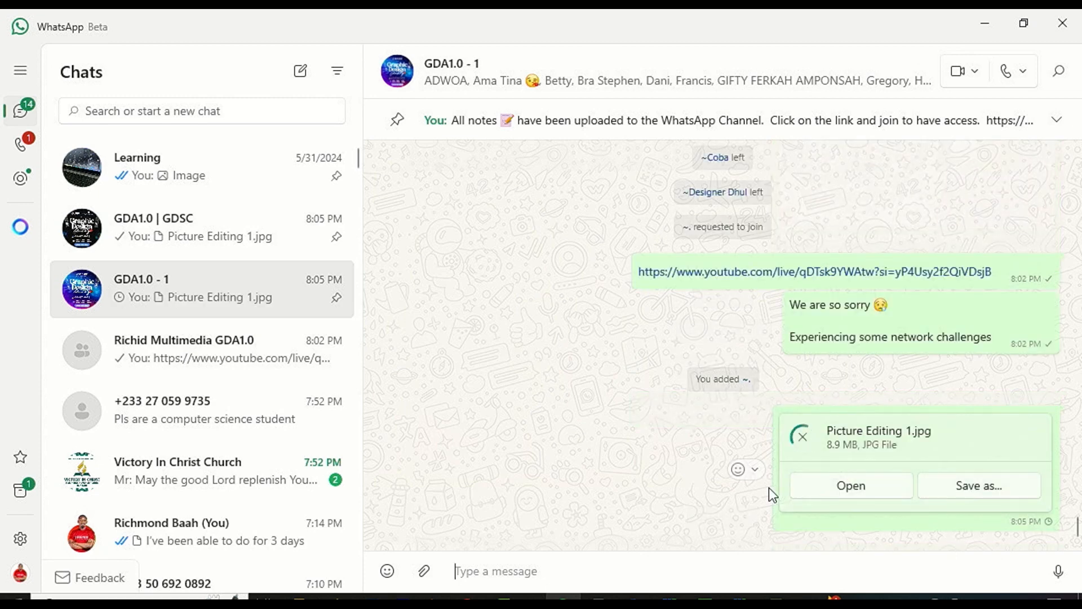
Check the livestream chat in YouTube Studio, minimize the browser and WhatsApp, and return to Photoshop
click(468, 596)
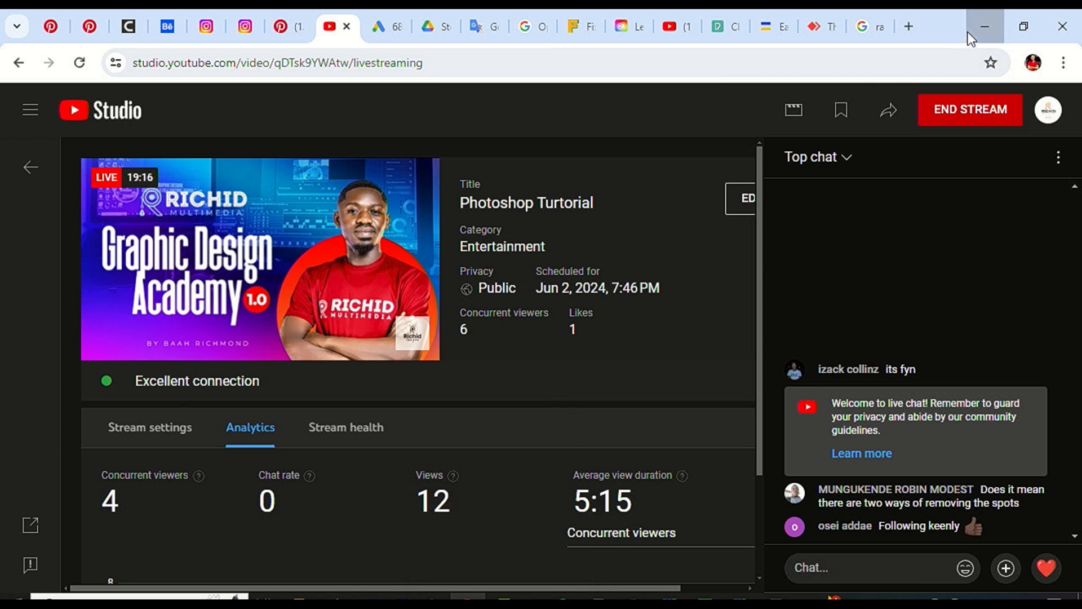
click(985, 27)
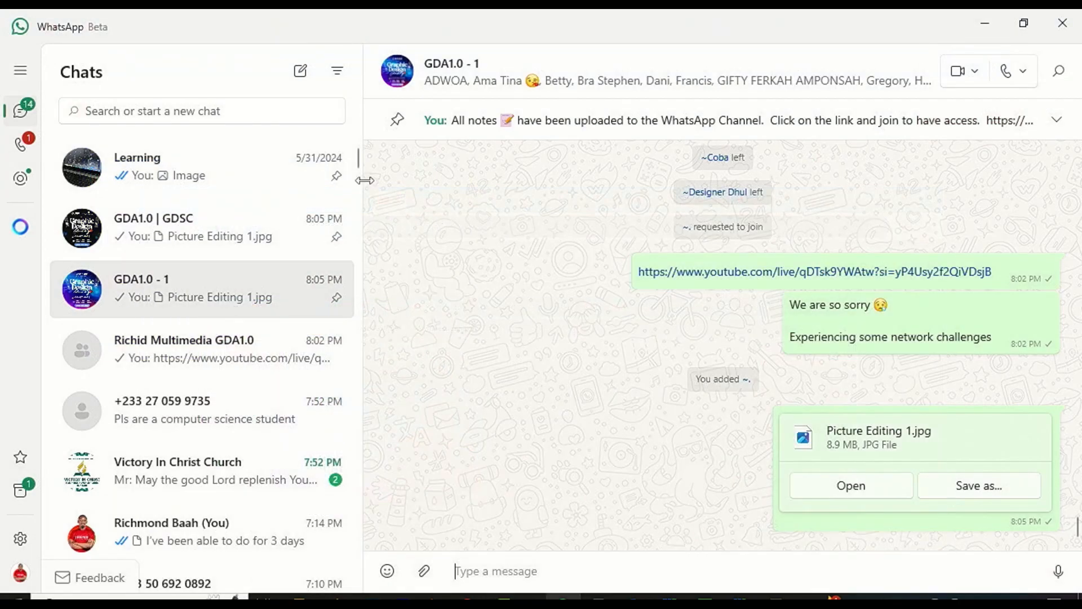
click(983, 23)
click(373, 596)
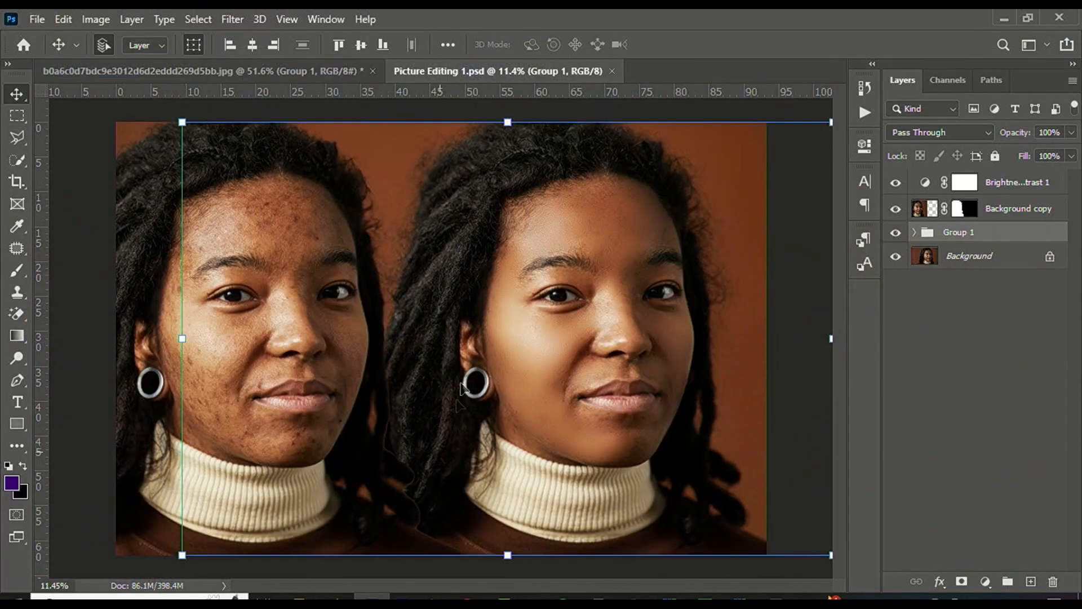
Close the Picture Editing 1.psd document and keep the side-profile portrait open
scroll(451, 394, down, 3)
click(612, 71)
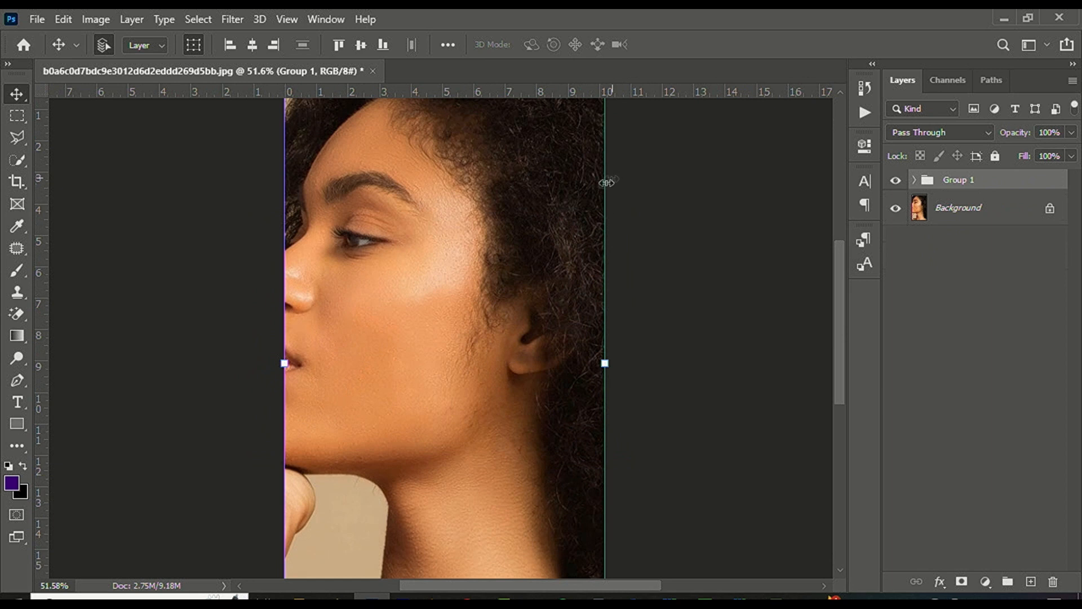
click(372, 71)
click(609, 253)
Add a layer mask to Group 1 and fill a rectangle from the cheek to the far hair edge with black, exposing the unretouched half
click(962, 581)
key(b)
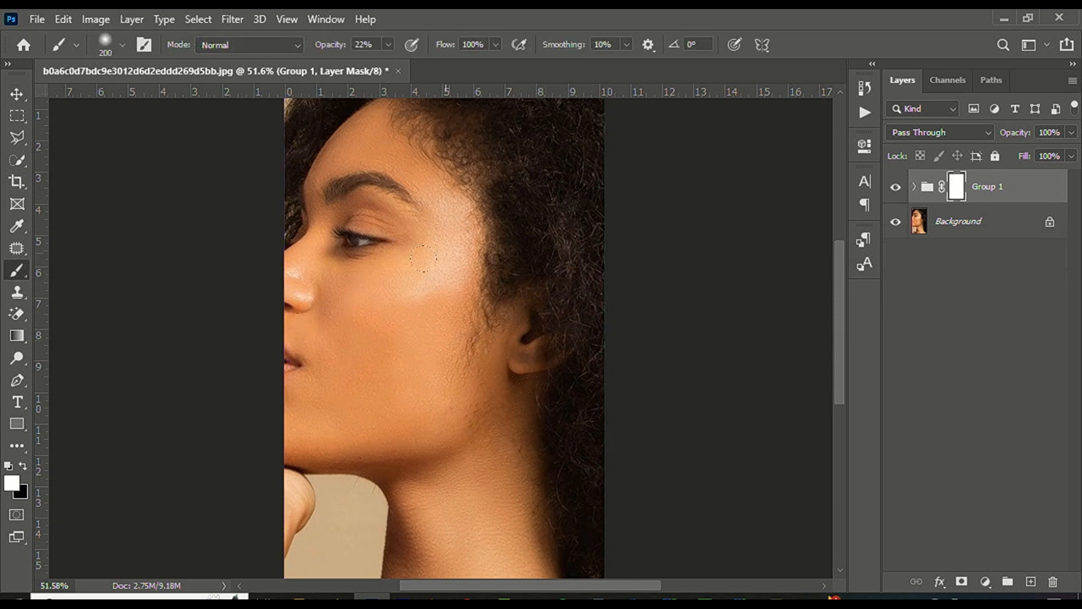
scroll(423, 258, down, 2)
key(m)
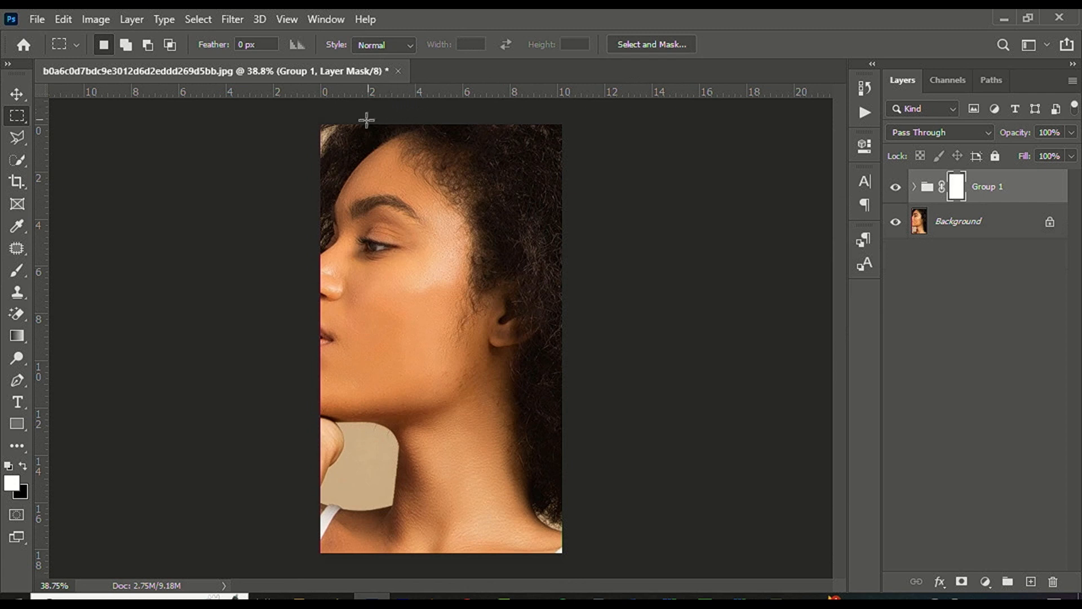
drag(397, 124, 669, 546)
key(ctrl+BackSpace)
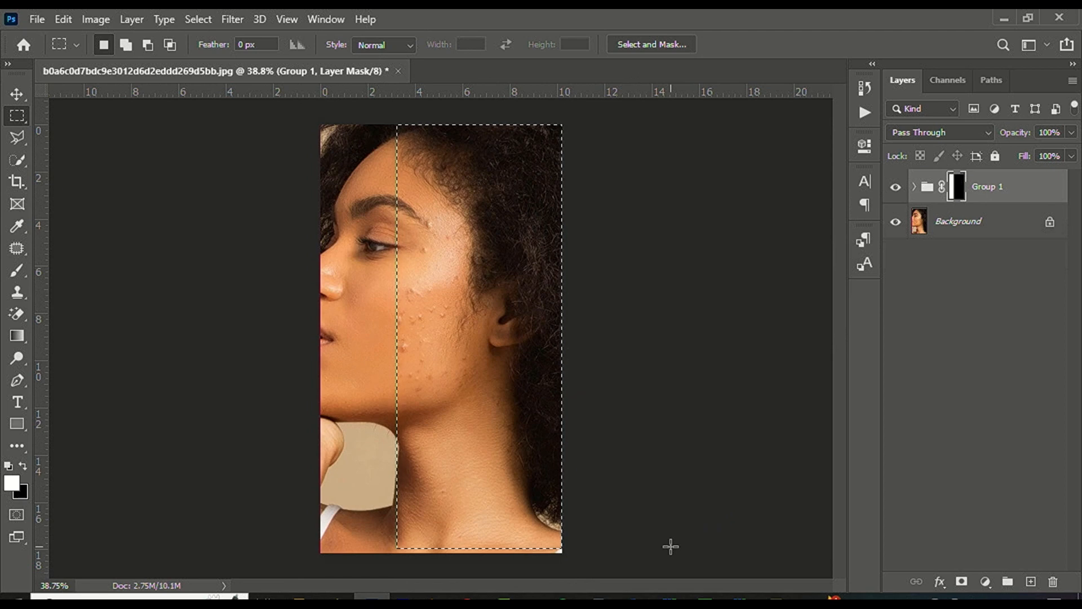
key(ctrl+d)
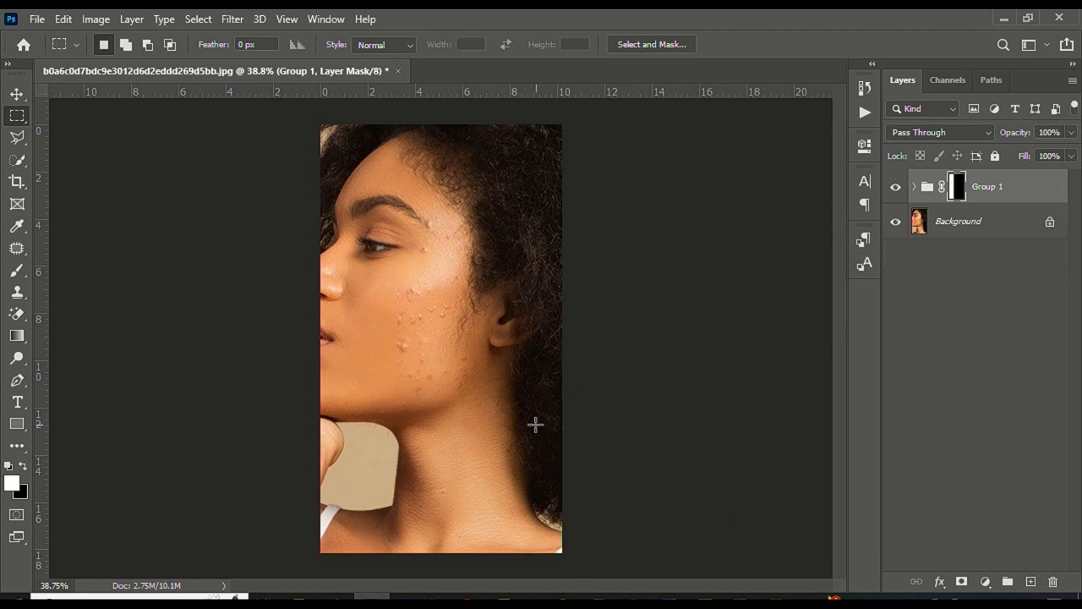
Save the side-profile portrait as a Photoshop file named Picture 2 in the 0000 GDA folder
key(ctrl+shift+s)
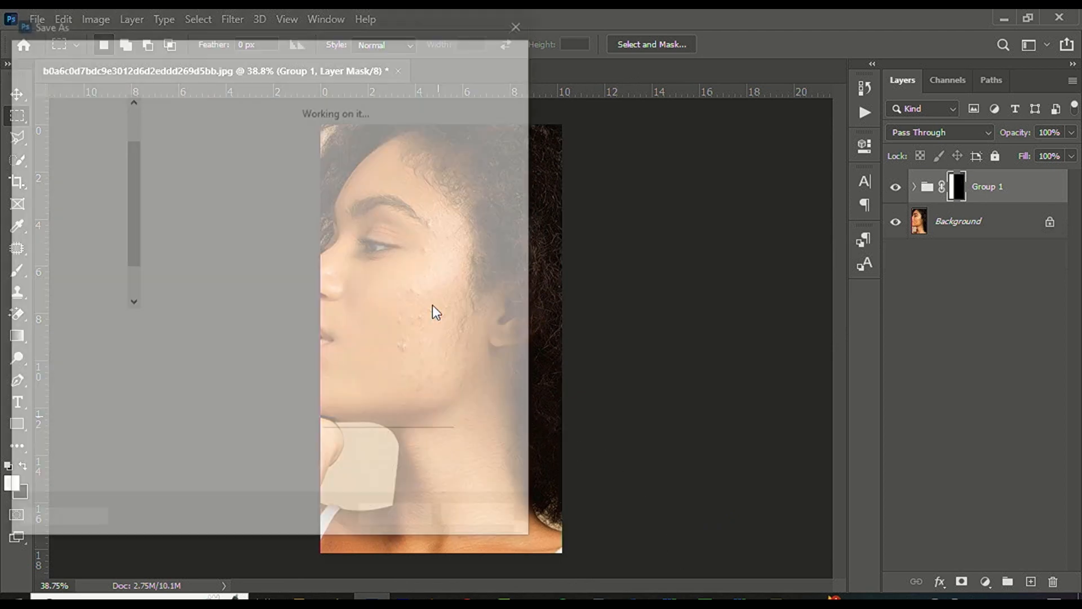
click(276, 351)
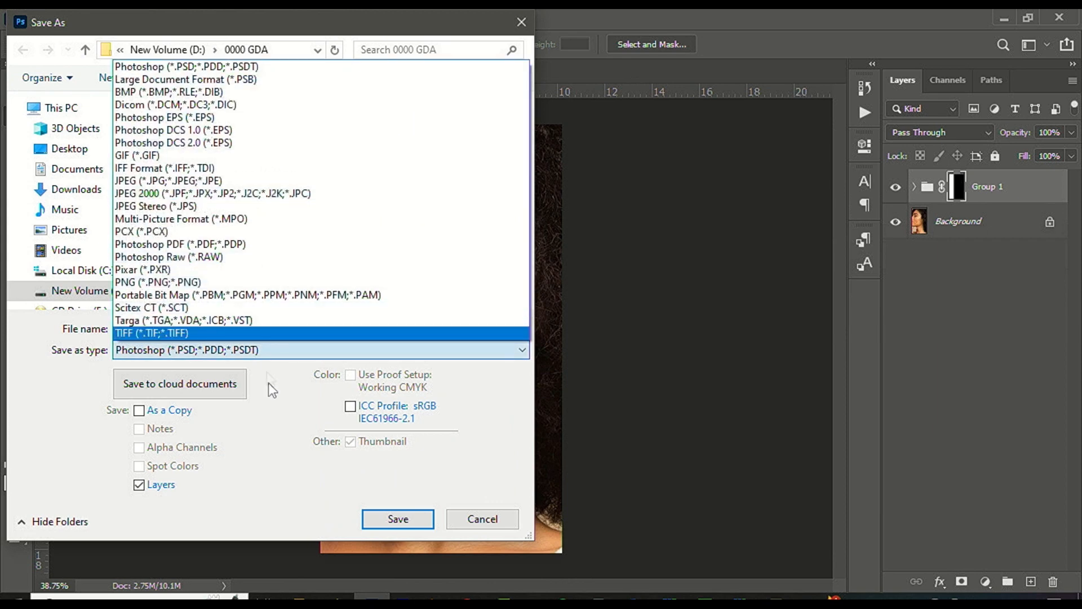
click(268, 360)
click(327, 324)
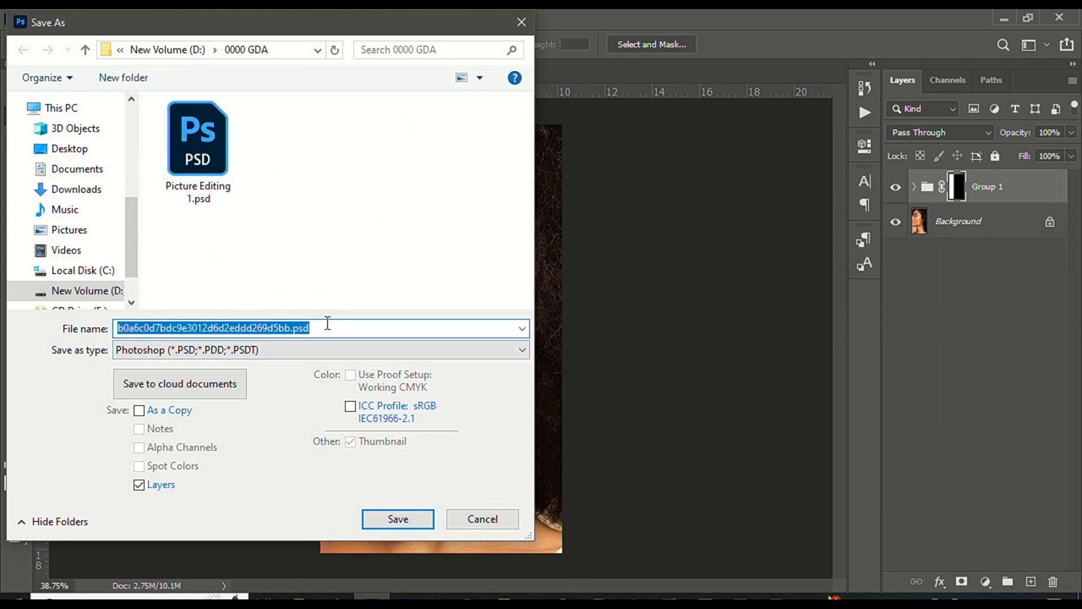
text(Picture 2)
key(Return)
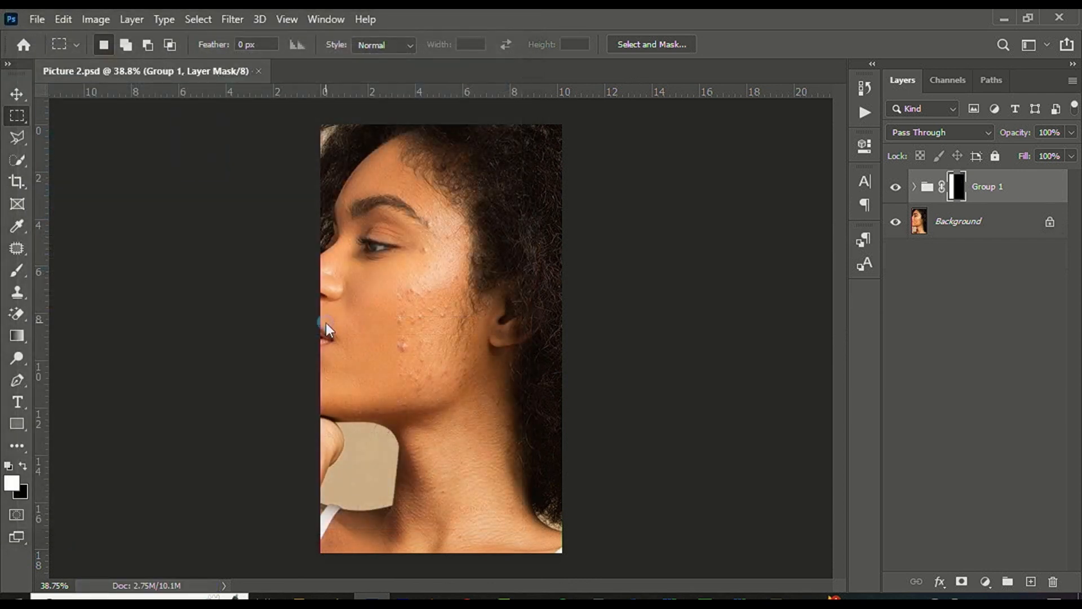
Save a JPEG copy as Picture 2.jpg in the 0000 GDA folder at quality 12 (Maximum)
key(ctrl+shift+s)
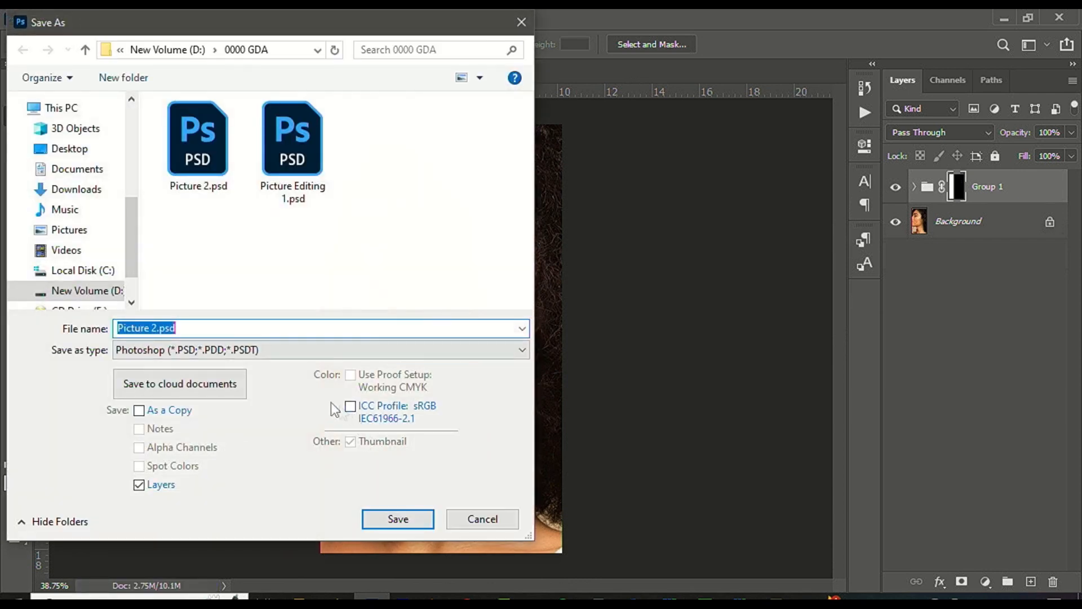
click(290, 354)
click(239, 181)
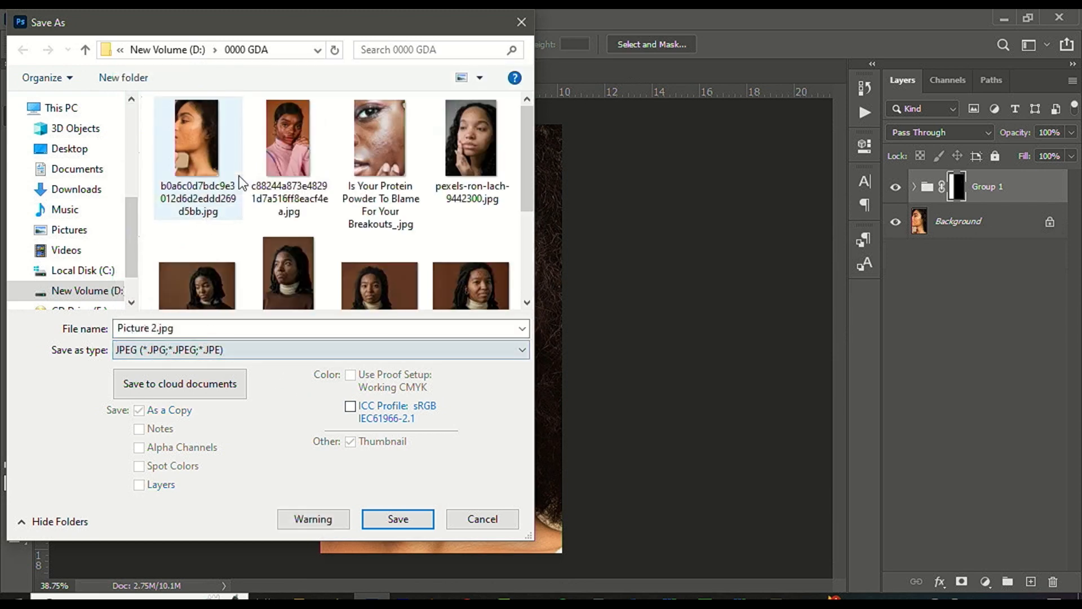
key(Return)
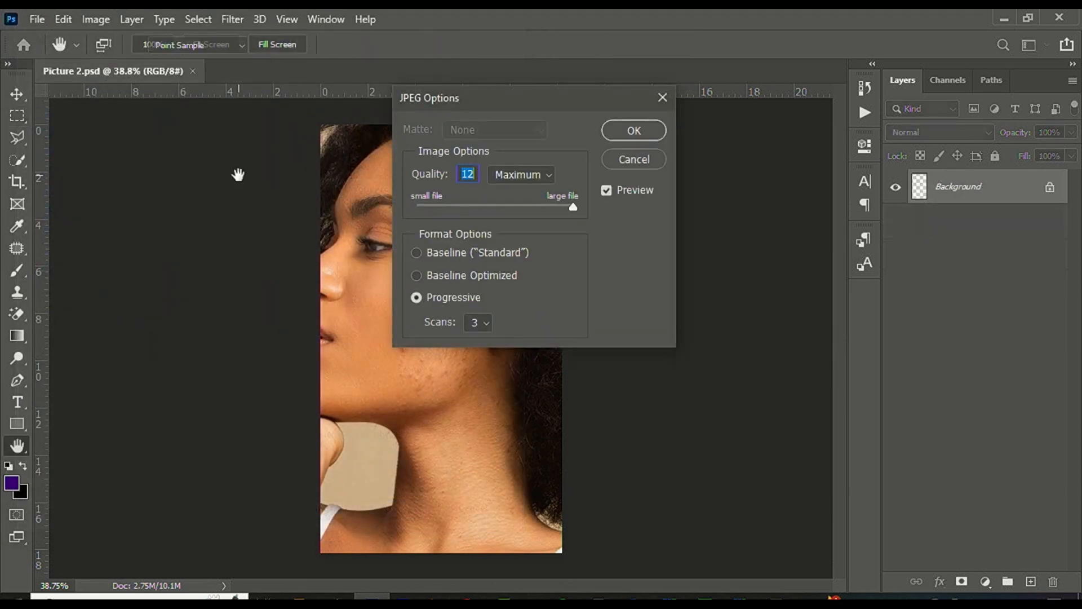
key(Return)
Attach Picture 2.jpg from File Explorer to the GDA1.0 - 1 chat in WhatsApp and send it as a document
key(alt+Tab)
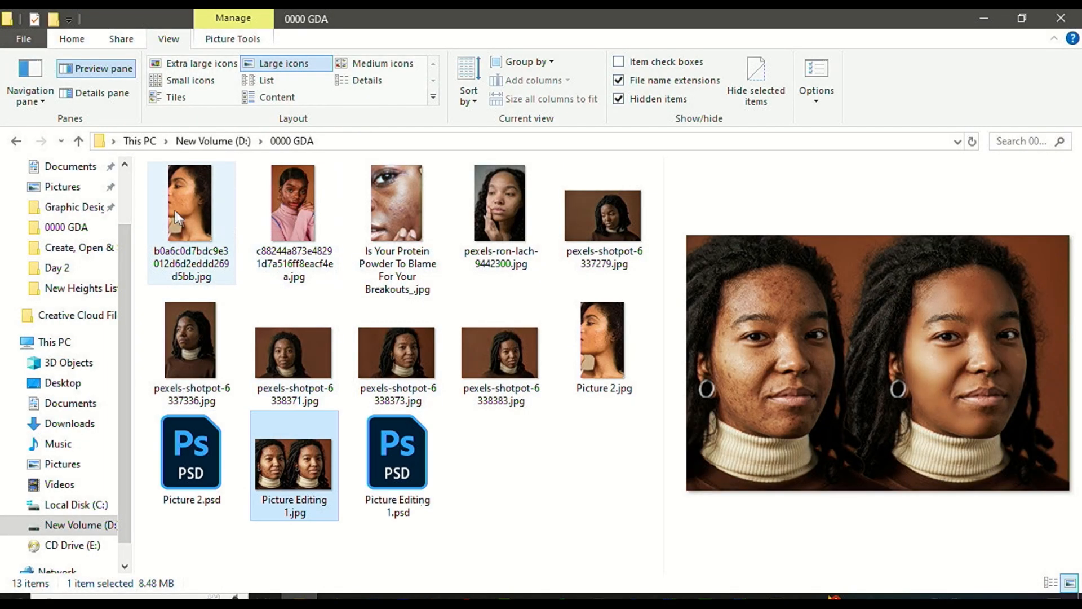
click(584, 349)
drag(596, 371, 566, 592)
click(564, 596)
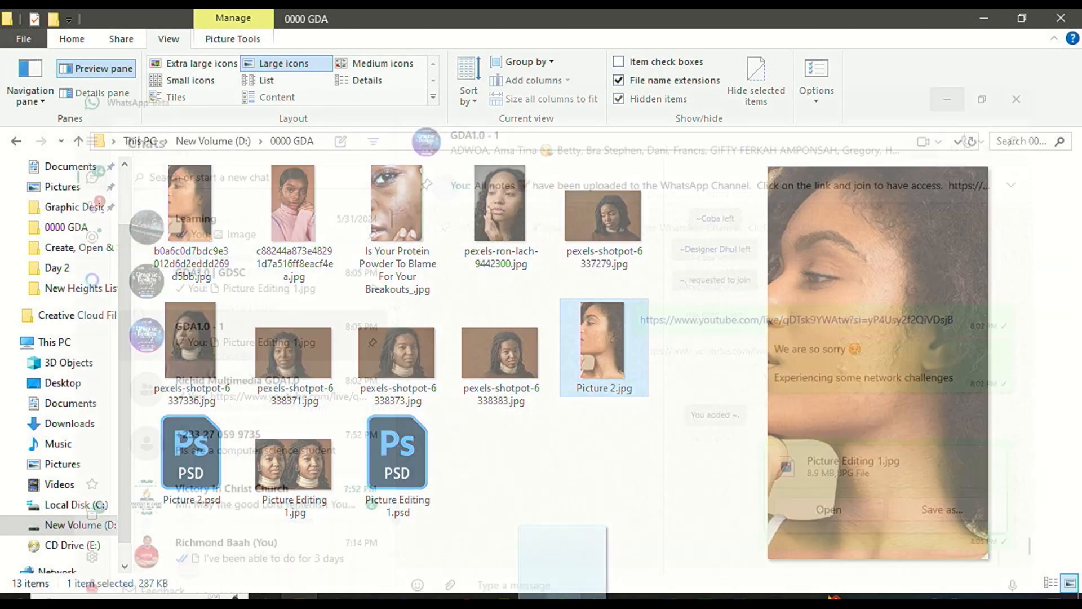
drag(593, 424, 593, 423)
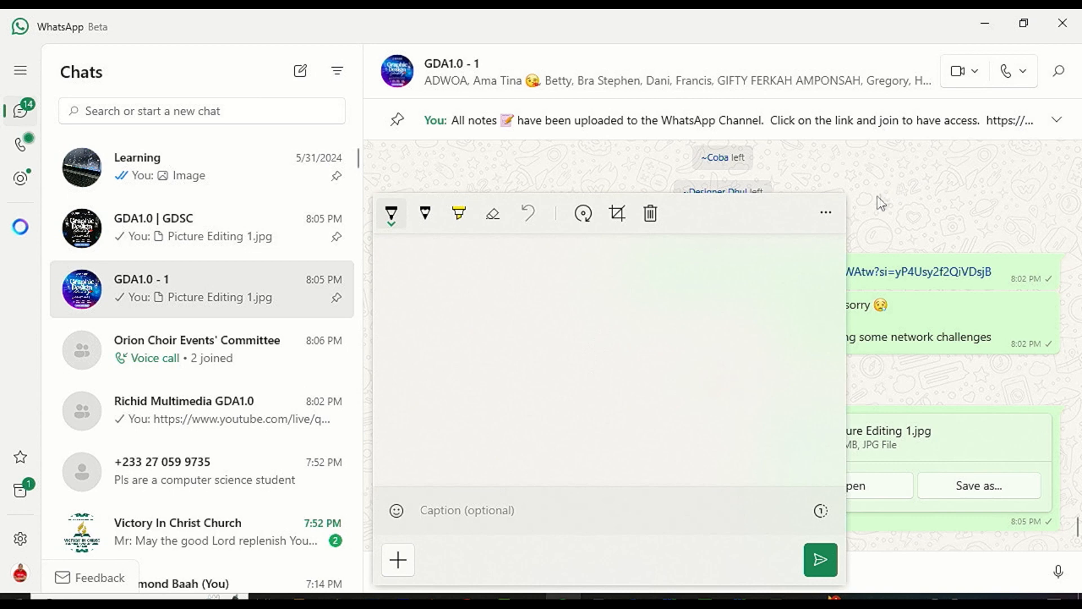
click(826, 49)
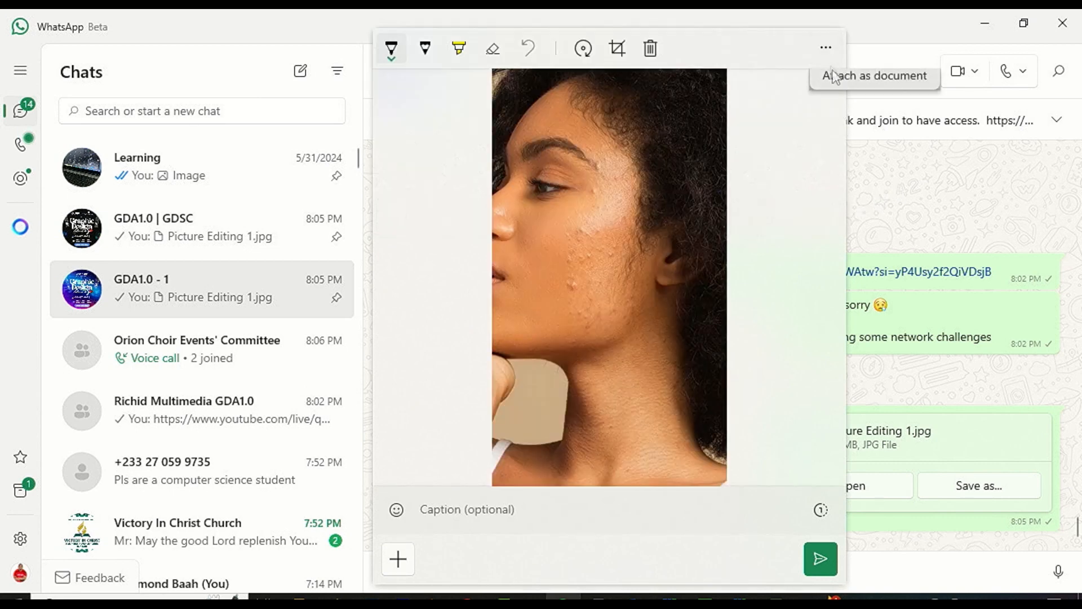
click(841, 84)
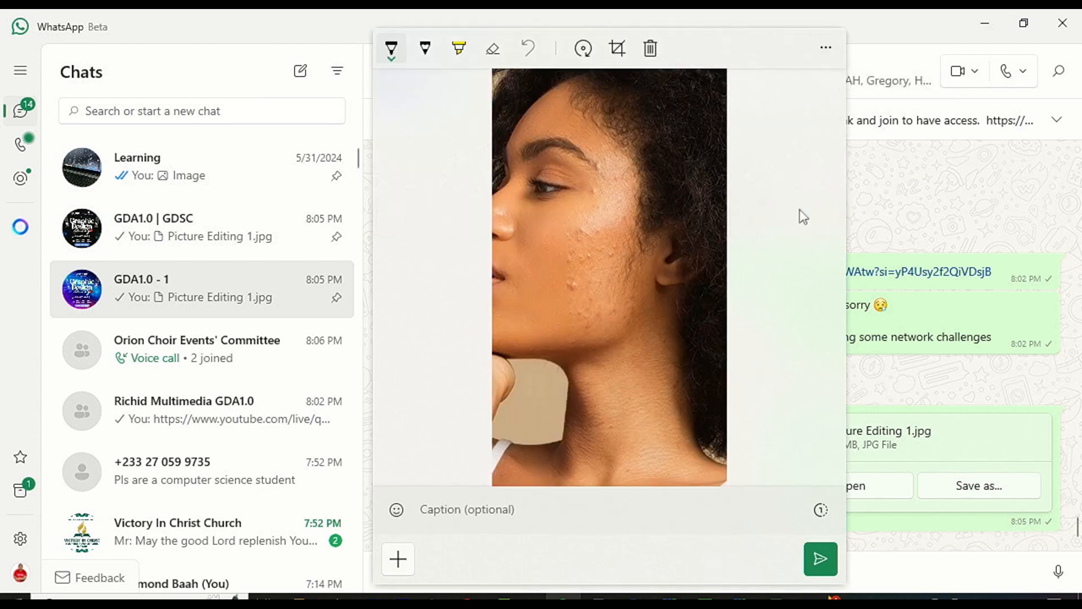
click(821, 560)
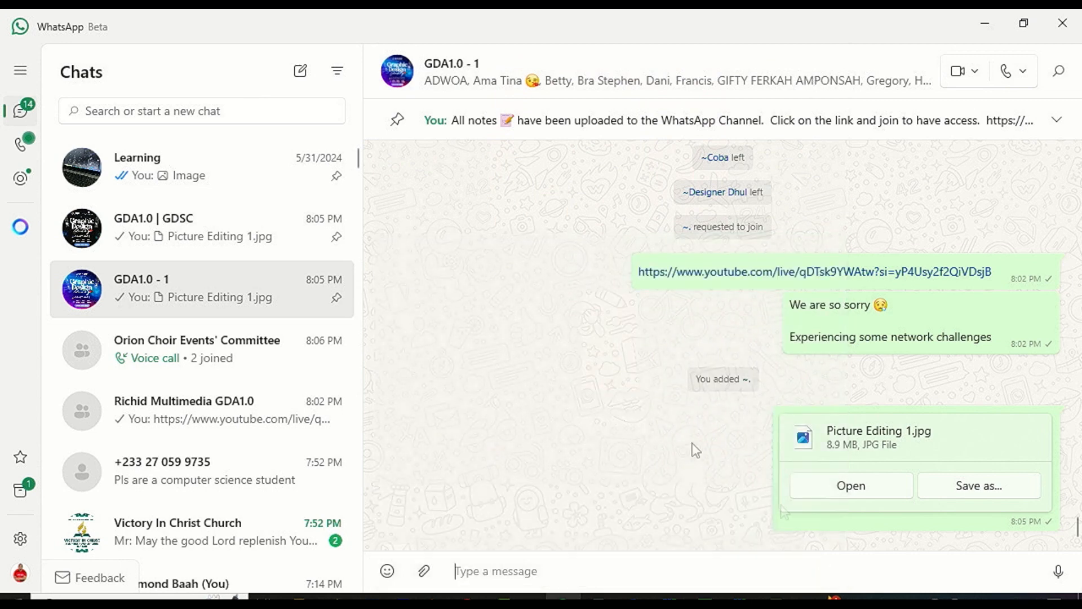
Send Picture 2.jpg from File Explorer as a document to the GDA1.0 | GDSC group in WhatsApp
click(221, 232)
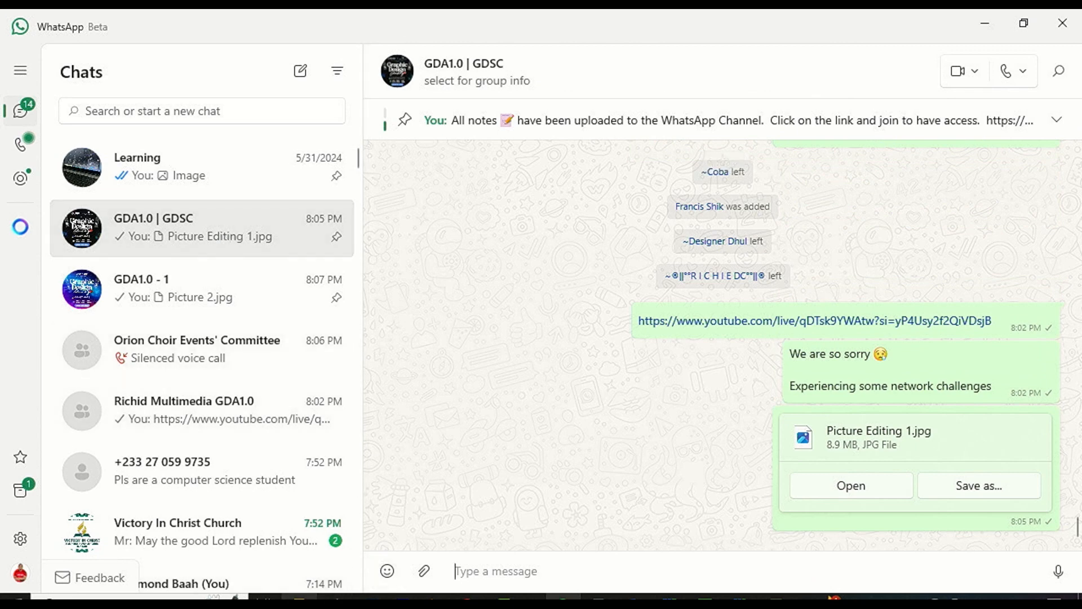
key(alt+Tab)
drag(586, 360, 596, 555)
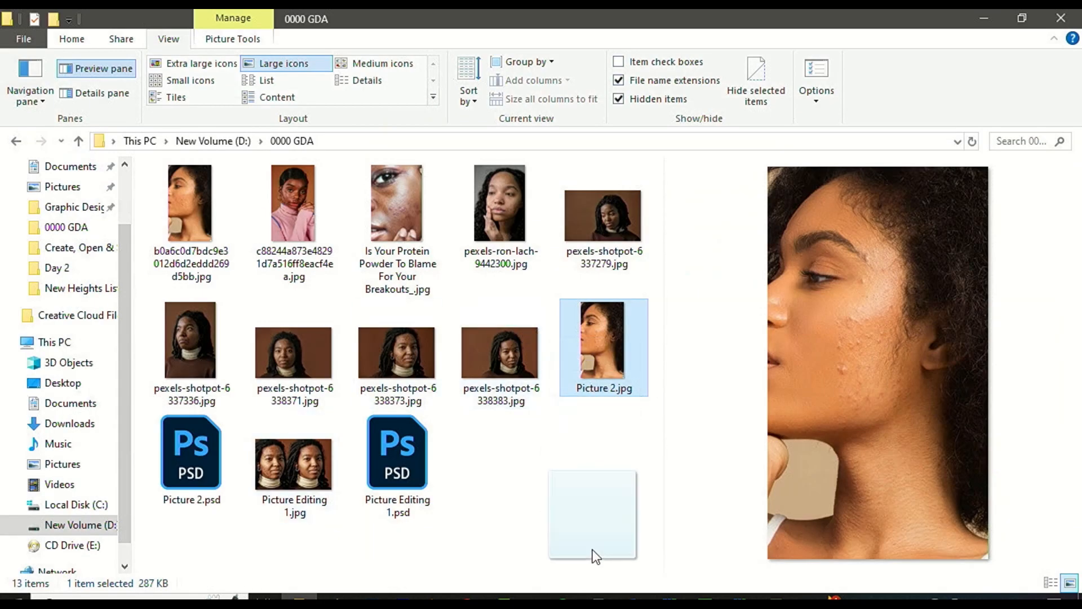
drag(589, 549, 628, 416)
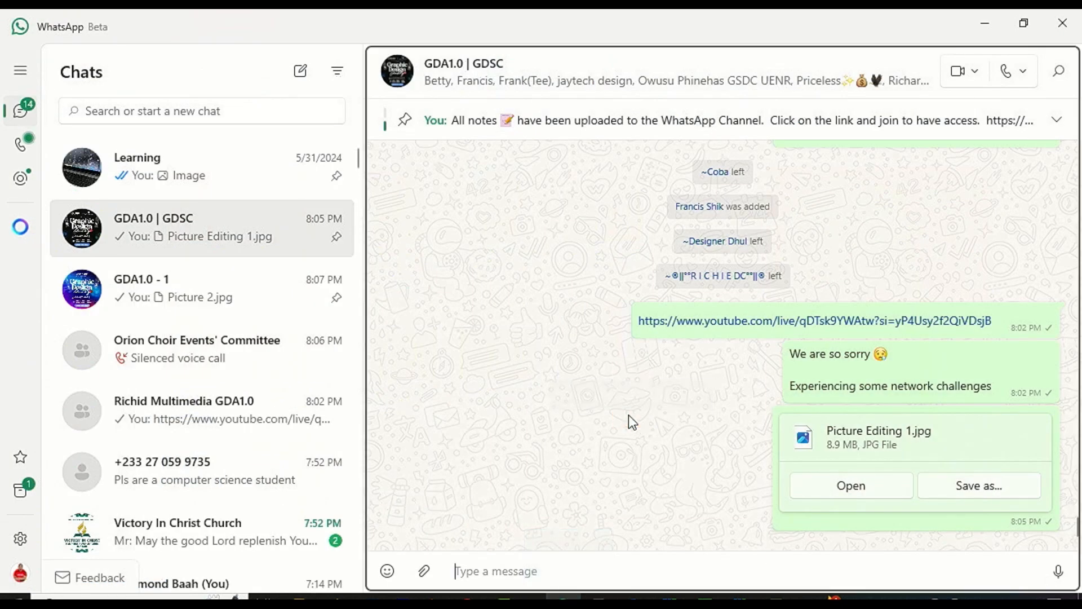
drag(624, 366, 621, 361)
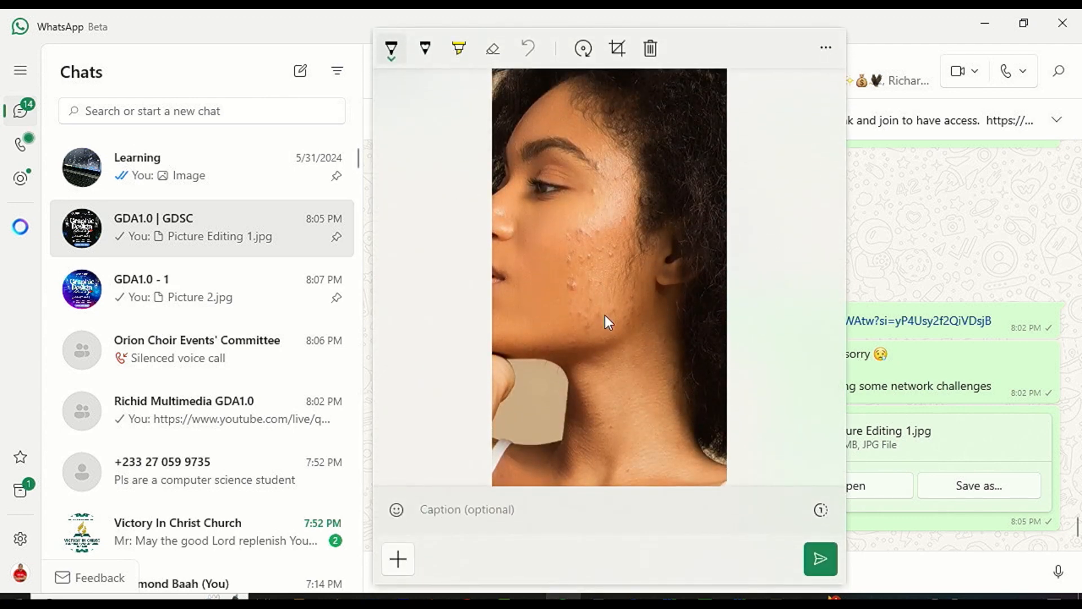
click(824, 48)
click(833, 85)
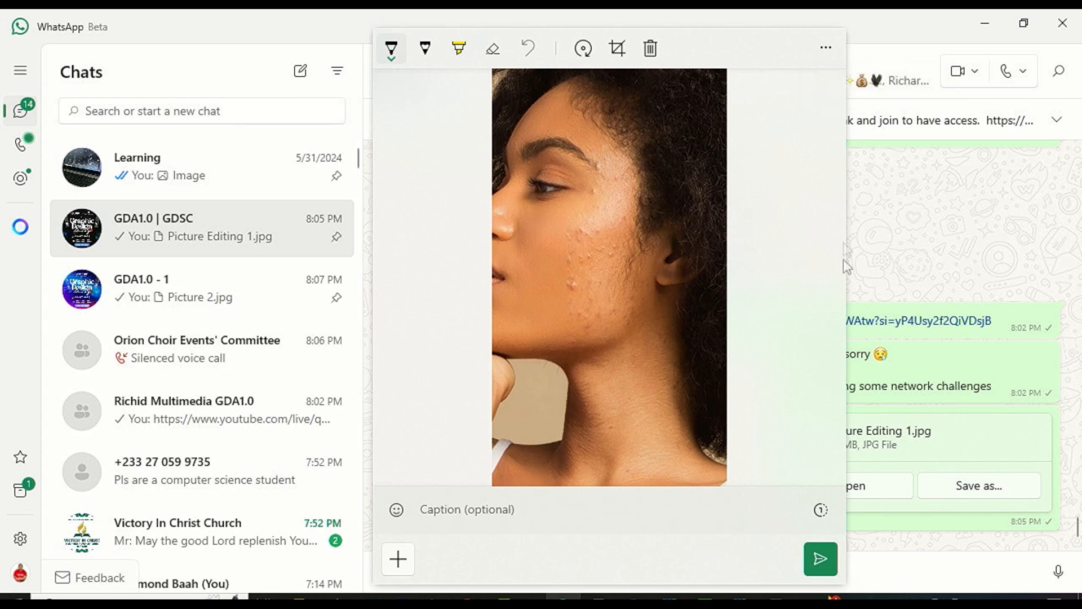
click(823, 555)
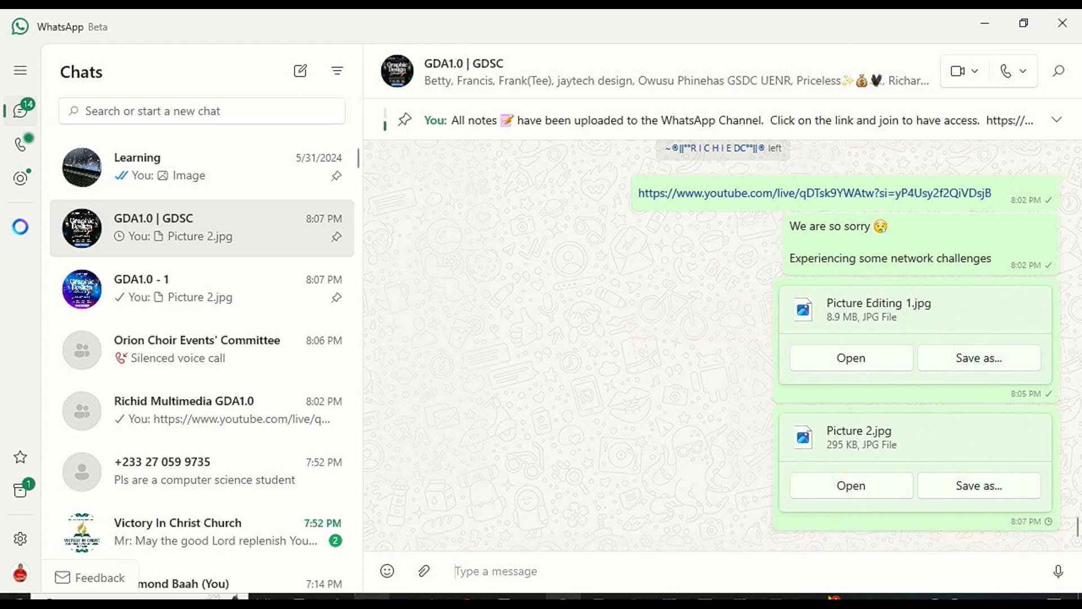
Preview the portraits in the 0000 GDA folder and open pexels-shotpot-6338371.jpg in Photoshop
click(300, 596)
click(495, 448)
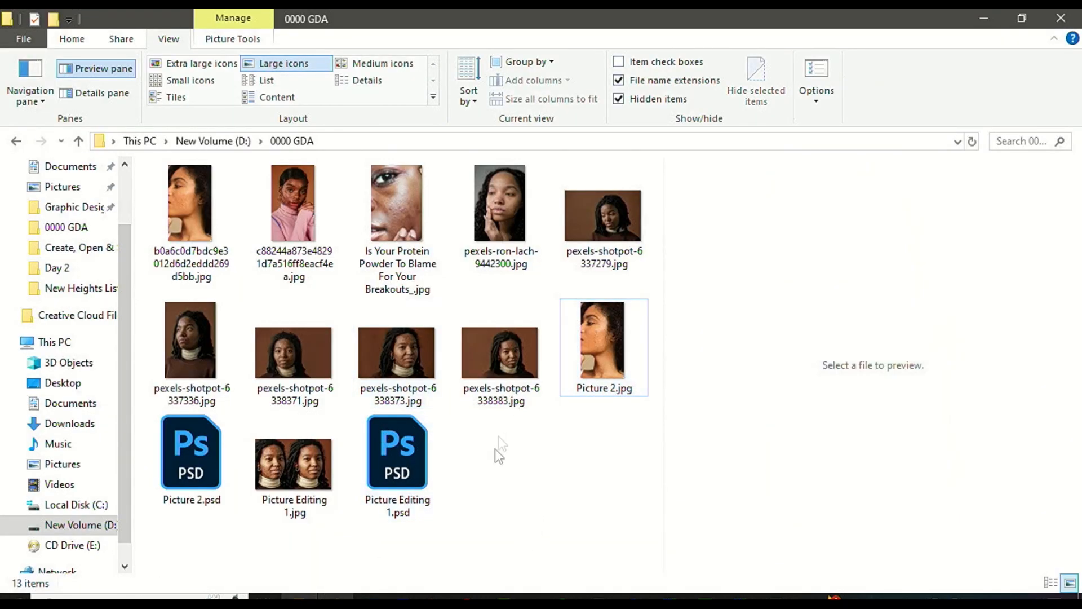
right_click(520, 471)
click(566, 297)
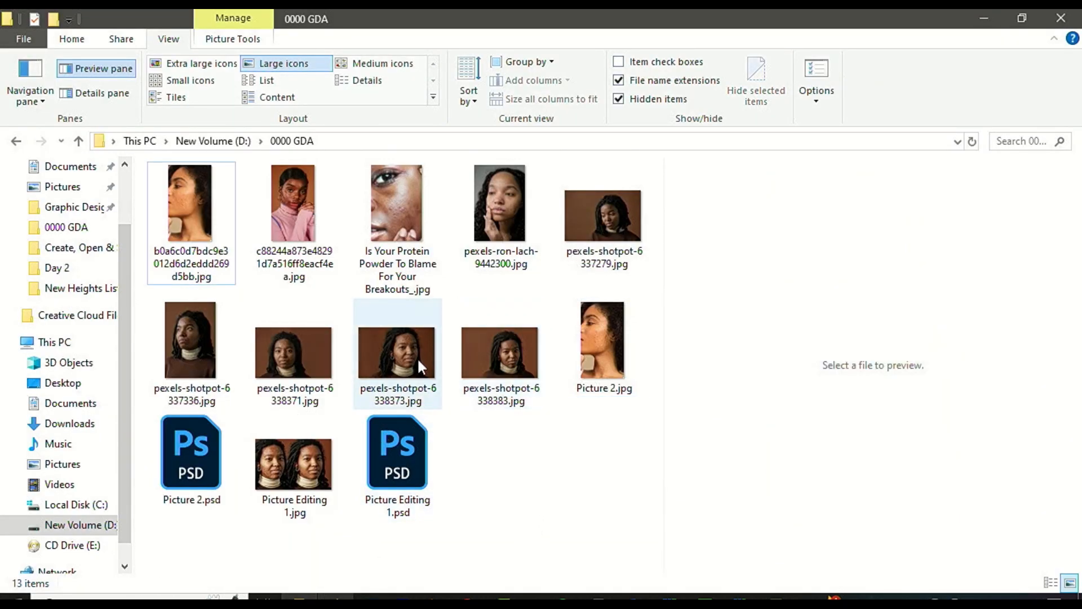
click(567, 215)
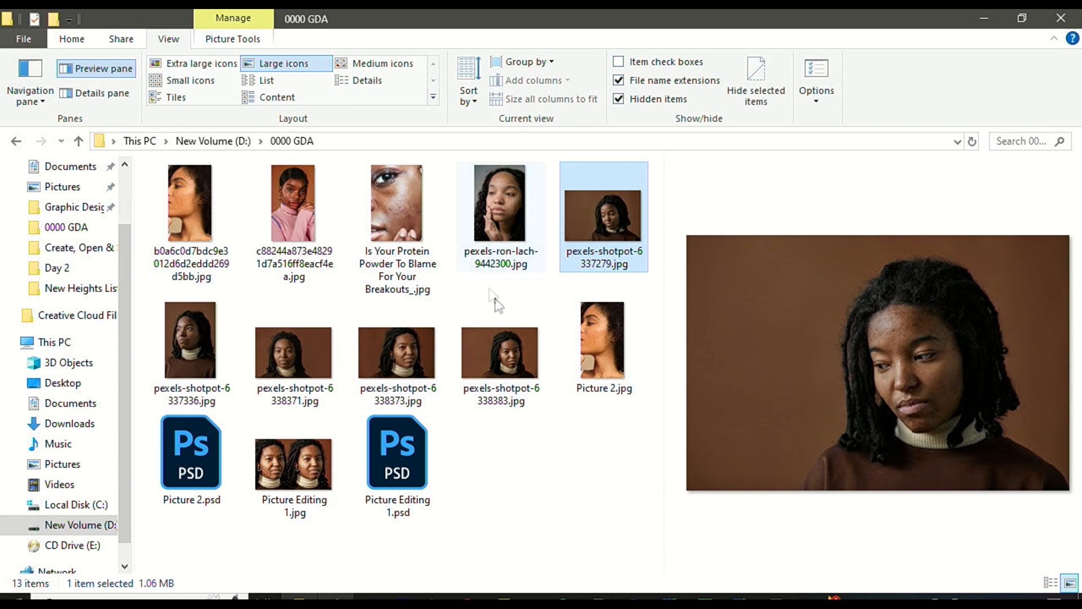
click(313, 344)
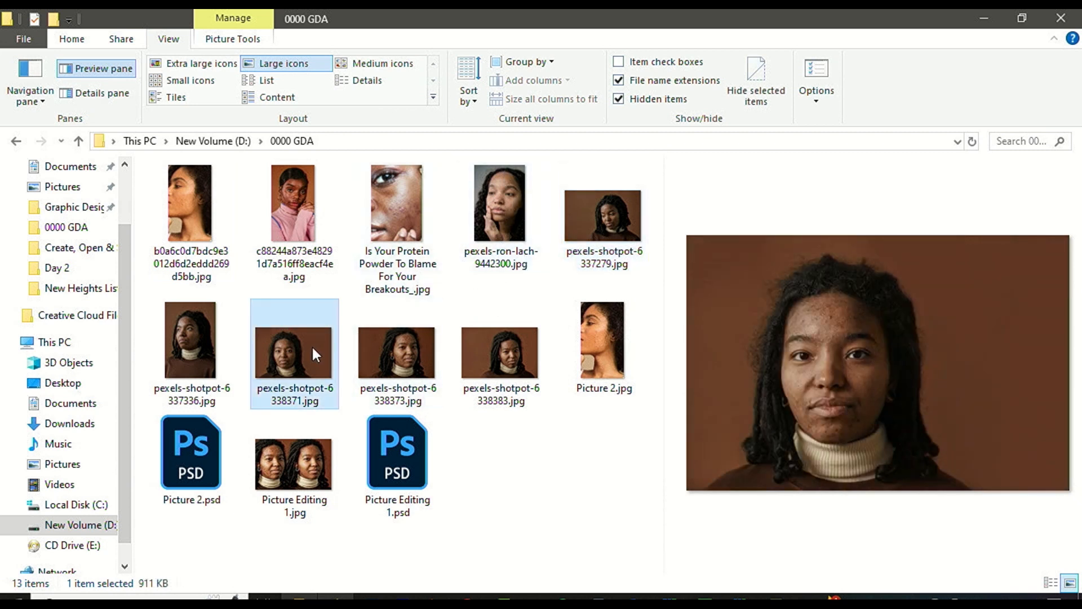
drag(307, 347, 566, 240)
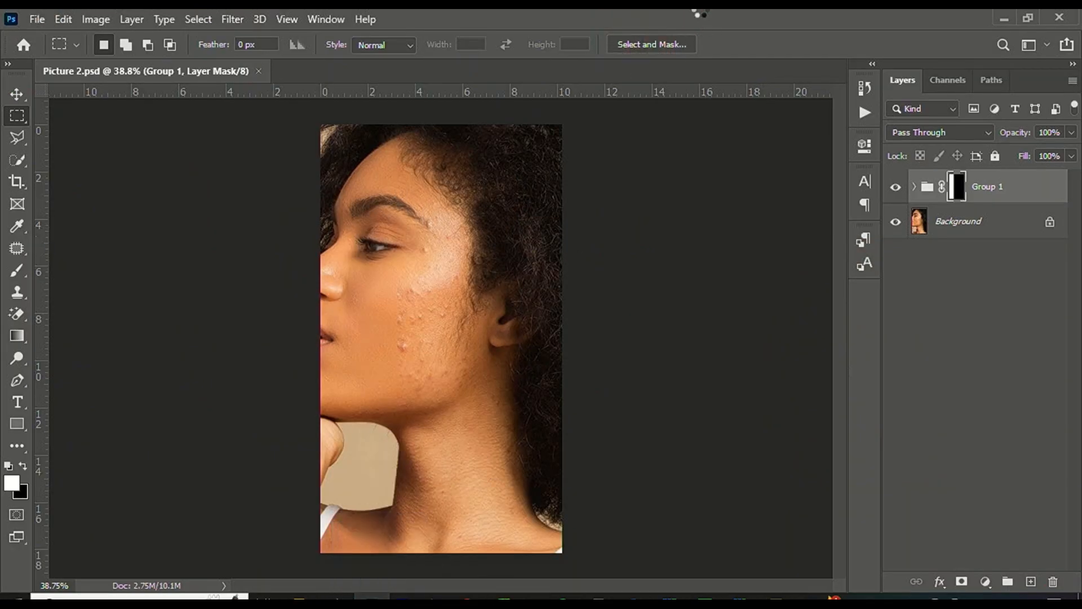
scroll(393, 173, up, 4)
scroll(383, 186, down, 4)
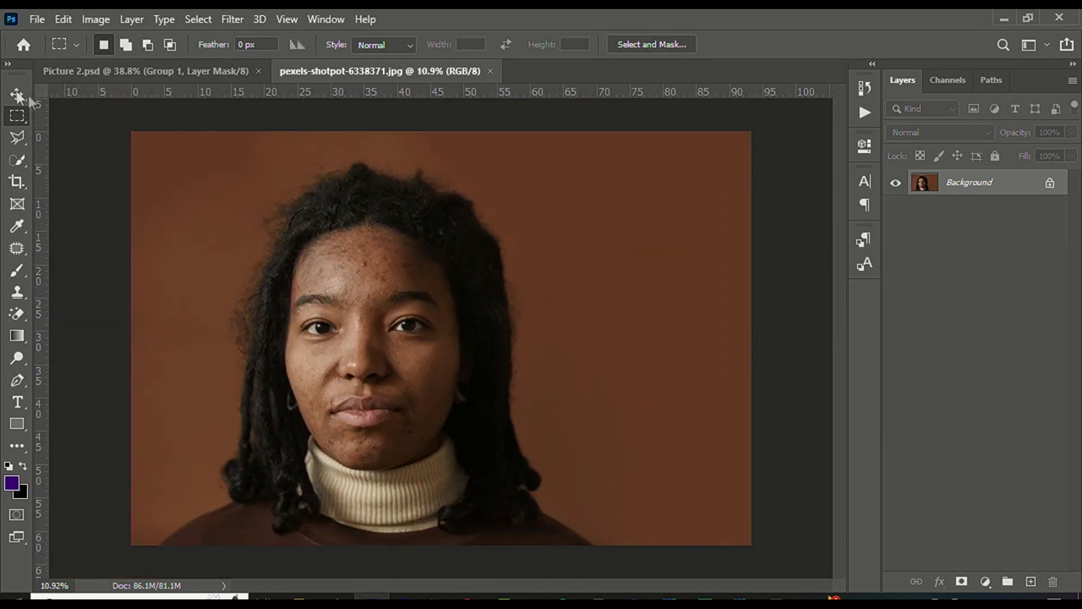
Use the Patch tool to replace the raised pimple and the dark spot beside it on the forehead with clean skin
click(17, 93)
scroll(360, 265, up, 6)
scroll(344, 252, up, 7)
key(j)
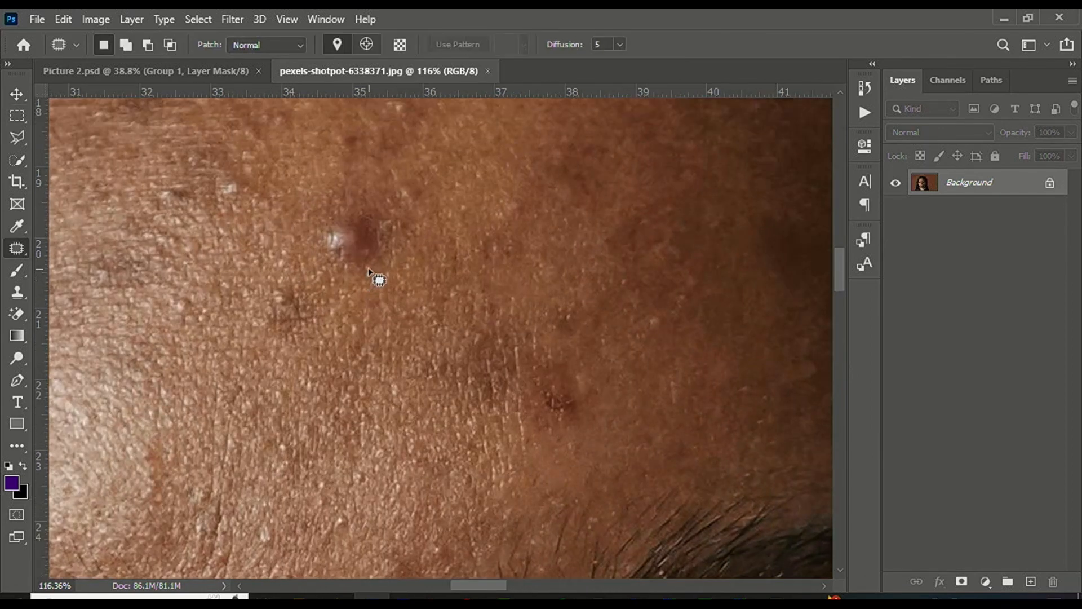
scroll(429, 240, up, 3)
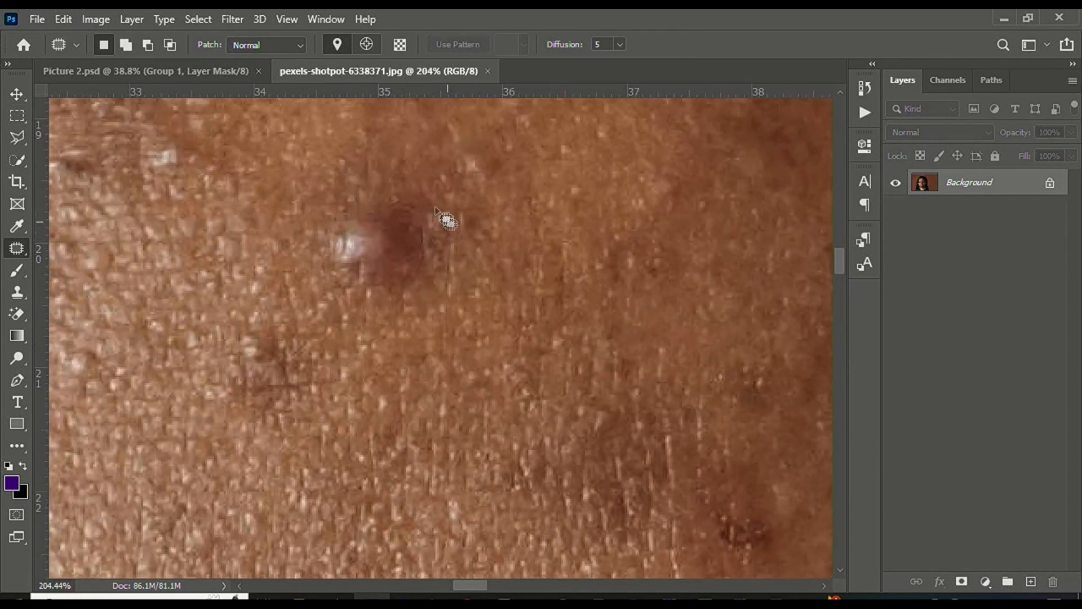
drag(464, 309, 454, 237)
drag(418, 281, 442, 377)
mouse_move(294, 341)
mouse_down()
mouse_move(246, 340)
mouse_move(318, 361)
mouse_up()
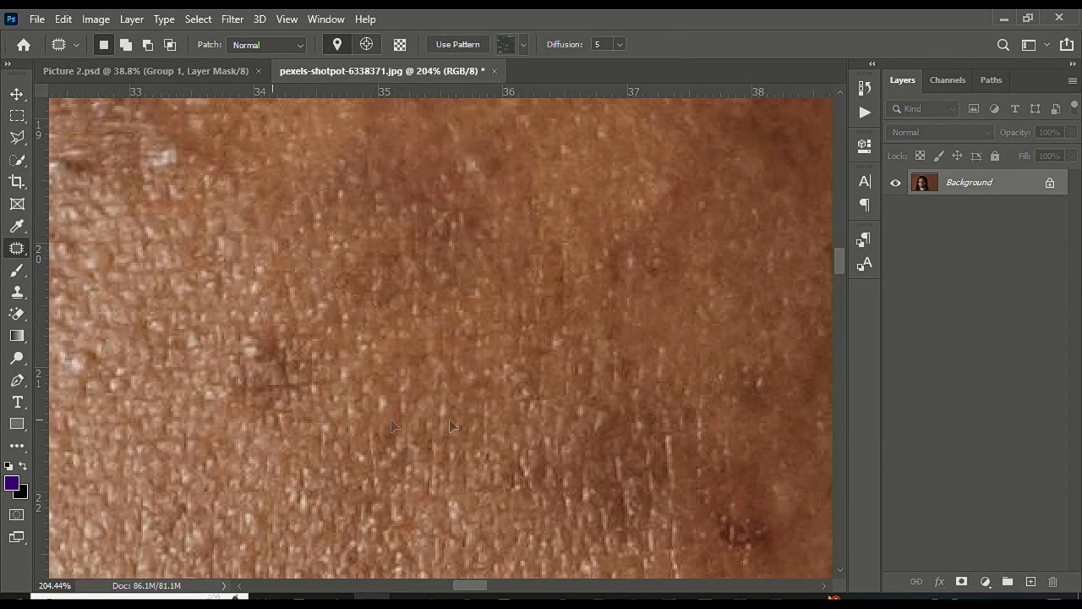
drag(264, 394, 449, 393)
key(ctrl+d)
Patch the discoloured area in the middle of the forehead with nearby skin and deselect it
scroll(347, 366, down, 5)
drag(360, 317, 417, 237)
drag(389, 277, 359, 389)
key(ctrl+d)
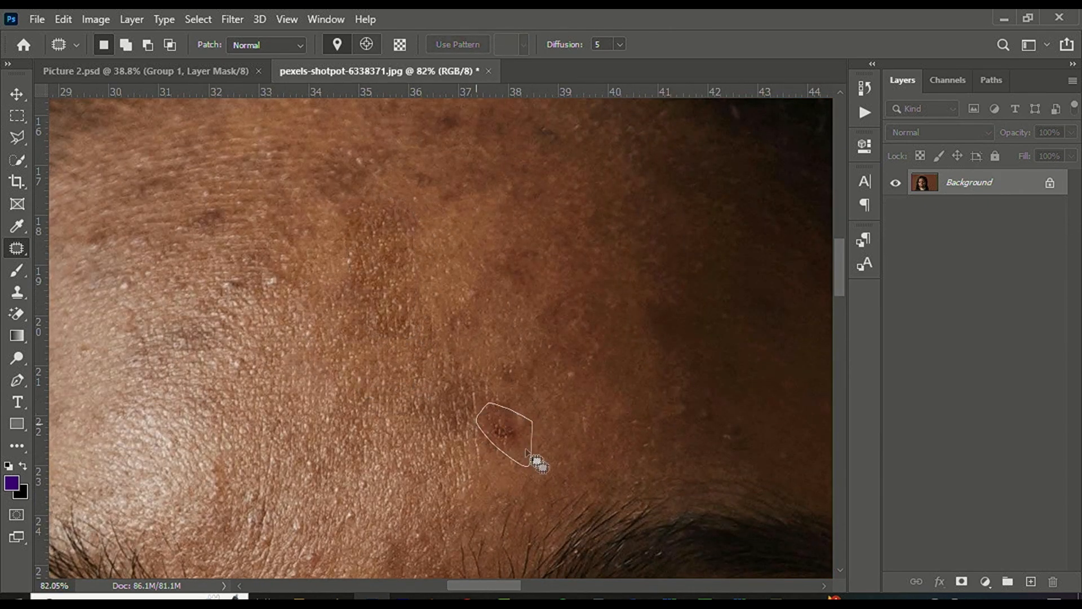
Patch the reddish-brown spot and the dark patch next to it above the eyebrow with clean skin
drag(525, 451, 527, 456)
drag(524, 451, 505, 463)
drag(488, 380, 502, 401)
mouse_move(504, 386)
mouse_down()
mouse_move(541, 431)
mouse_move(509, 442)
mouse_up()
drag(489, 395, 503, 361)
key(ctrl+d)
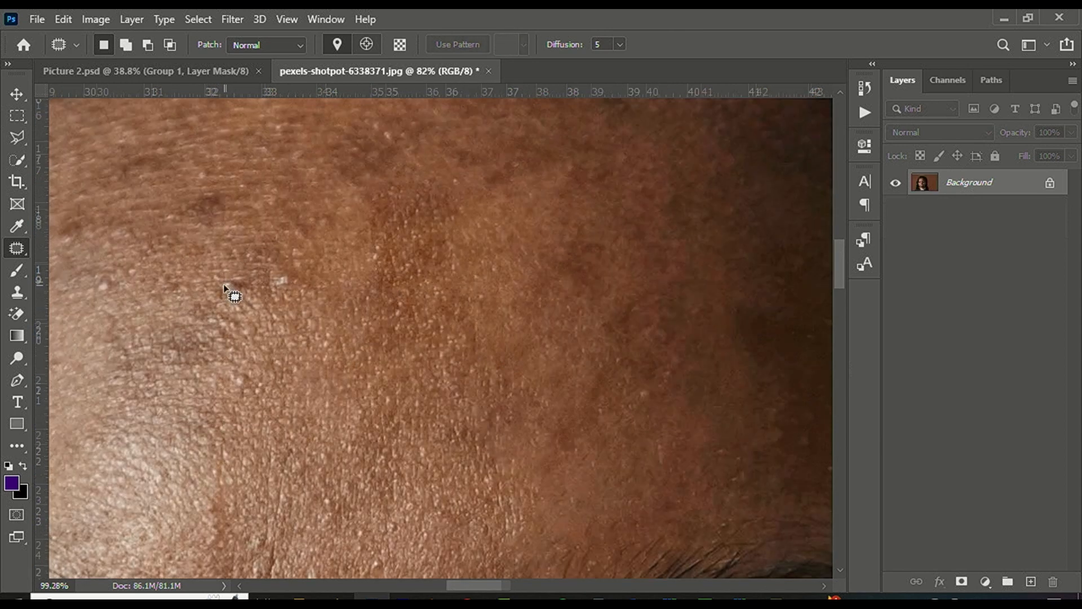
Patch the reddish spot and the small blemishes beside it on the left-centre of the forehead with nearby skin
scroll(237, 265, up, 2)
drag(253, 319, 262, 279)
drag(242, 293, 276, 318)
key(ctrl+d)
drag(306, 271, 264, 230)
drag(300, 293, 290, 336)
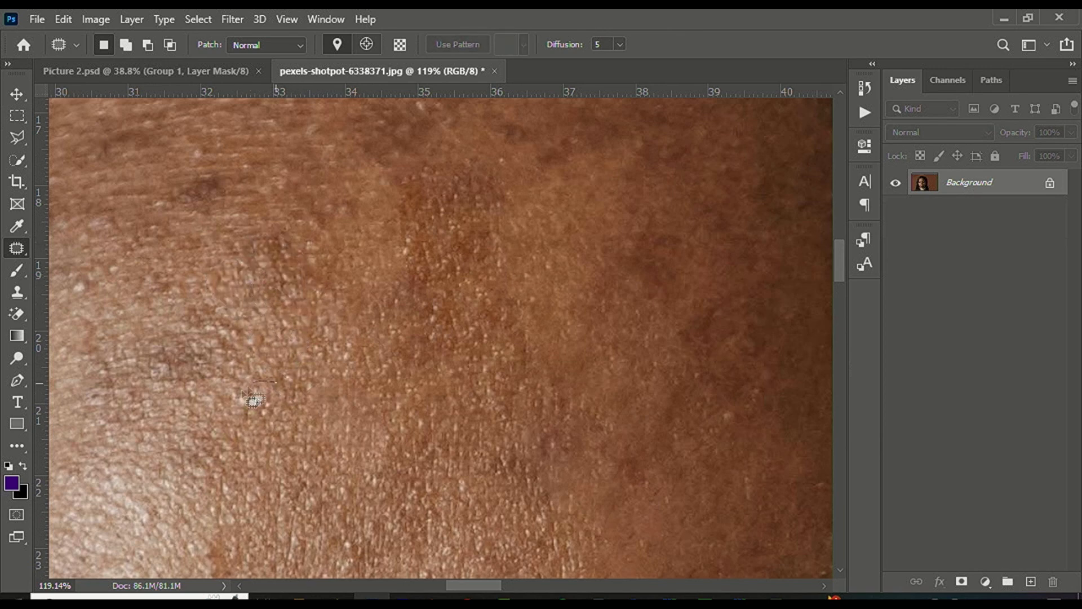
drag(266, 417, 339, 328)
key(ctrl+d)
Patch the dark spot on the upper-left forehead and the uneven skin around it with cleaner skin
scroll(344, 293, down, 2)
scroll(163, 284, up, 2)
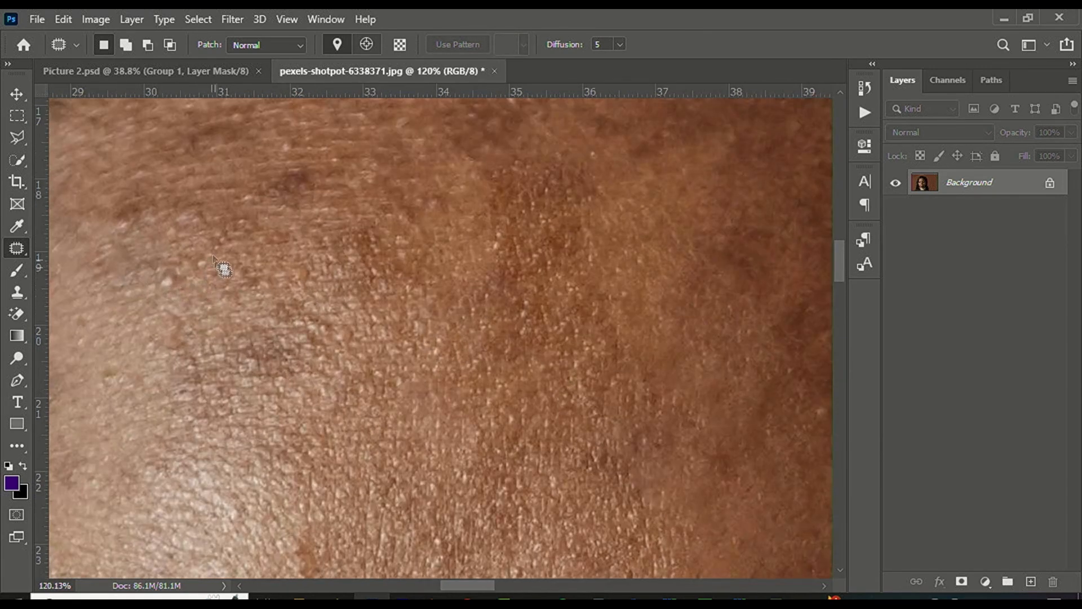
drag(210, 325, 214, 259)
drag(186, 288, 167, 361)
key(ctrl+d)
mouse_move(216, 172)
mouse_down()
mouse_move(306, 220)
mouse_move(277, 251)
mouse_up()
key(ctrl+d)
drag(548, 331, 534, 359)
key(ctrl+d)
scroll(363, 333, down, 8)
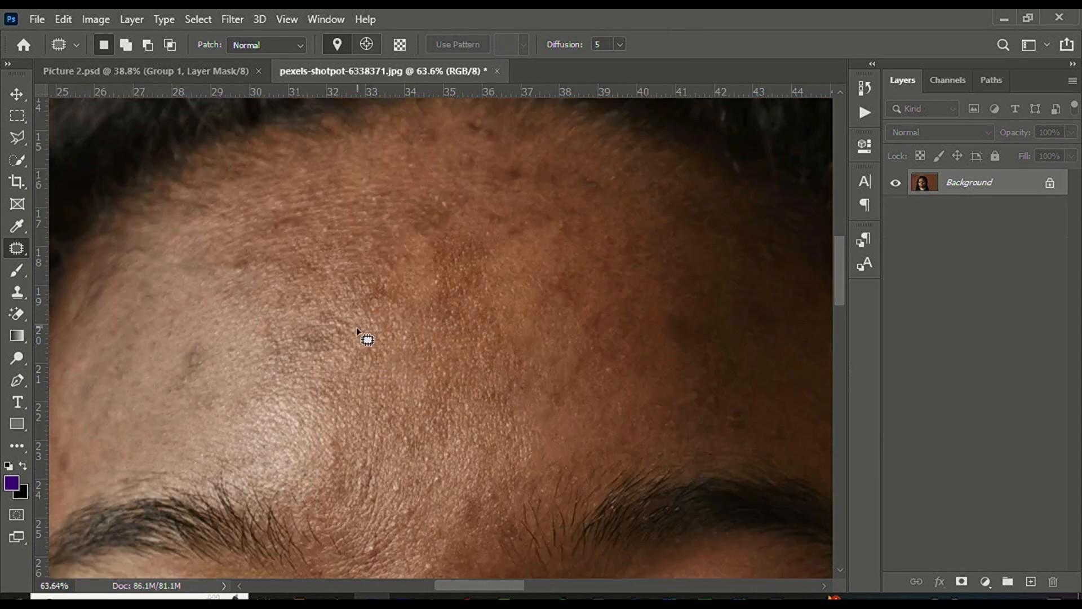
Replace the dark spot on the far-left side of the forehead with skin from nearby using the Patch tool
scroll(320, 321, up, 3)
scroll(297, 323, up, 3)
mouse_move(303, 386)
mouse_down()
mouse_move(317, 376)
mouse_move(394, 406)
mouse_up()
drag(344, 294, 303, 444)
key(ctrl+d)
scroll(311, 320, up, 3)
drag(300, 409, 358, 392)
key(ctrl+d)
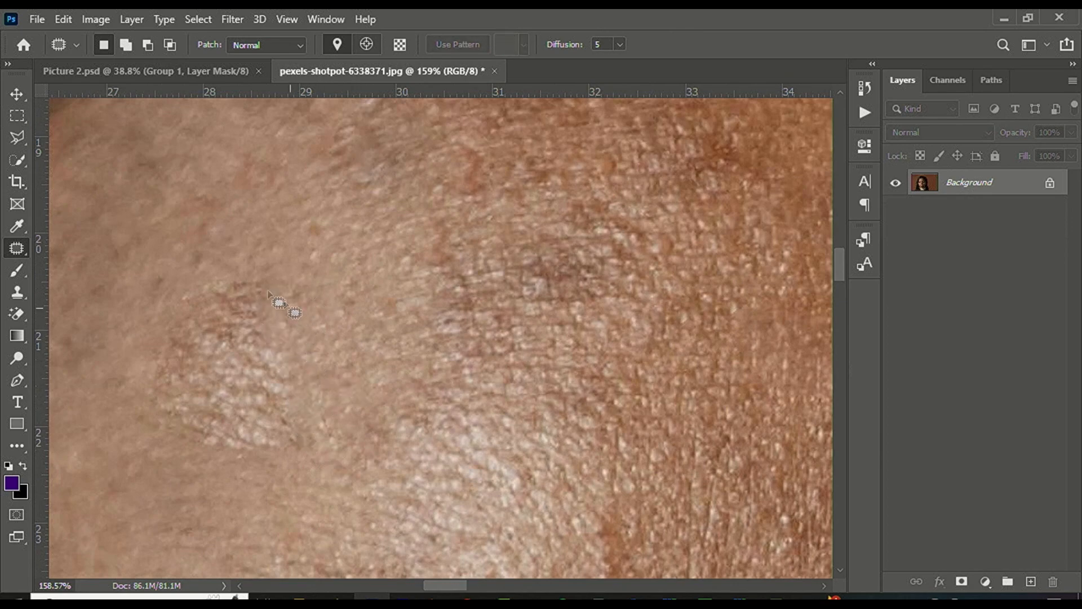
Blend the shiny, mismatched texture on the far-left side of the forehead by patching it with smoother skin
drag(331, 483, 329, 483)
drag(181, 420, 252, 448)
drag(220, 397, 287, 483)
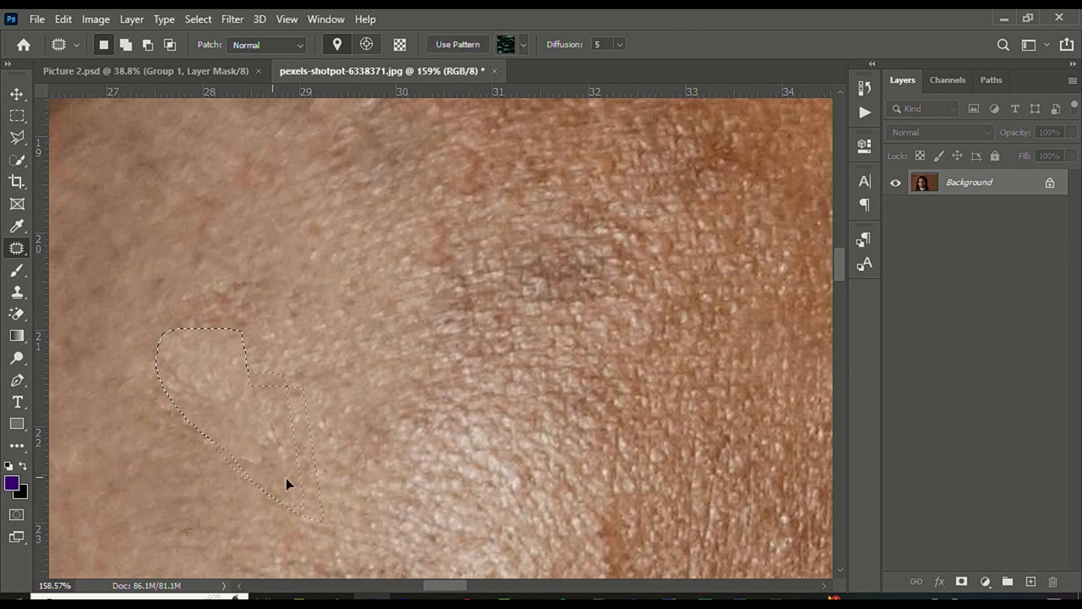
key(ctrl+d)
Patch the greyish discoloured area on the left forehead, above the bright highlight, with lighter skin
scroll(266, 399, down, 4)
scroll(278, 325, up, 3)
scroll(278, 326, up, 2)
drag(327, 325, 201, 333)
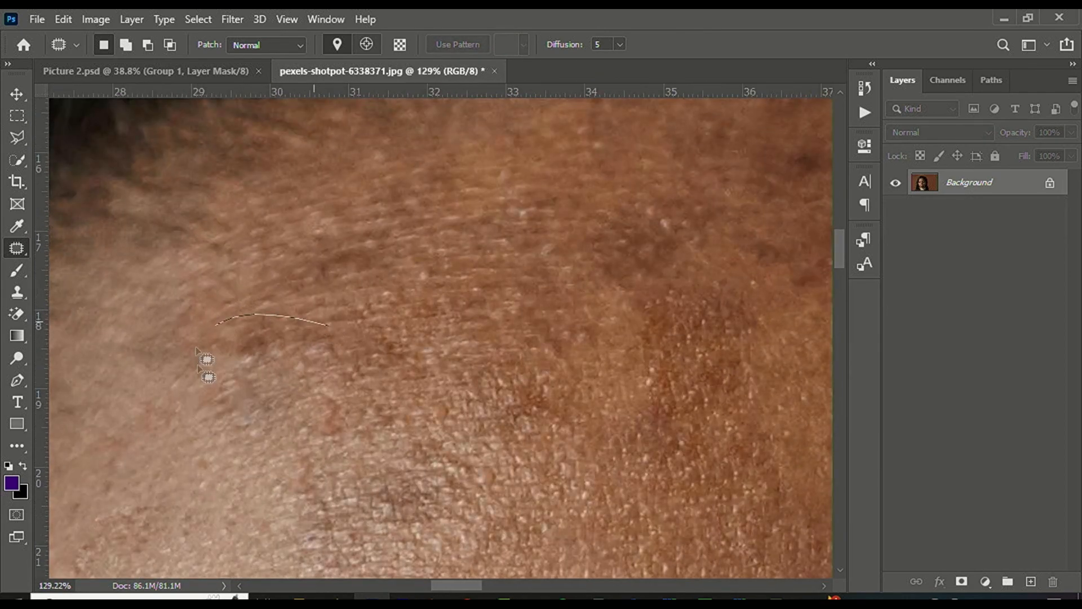
drag(324, 418, 328, 417)
drag(287, 389, 227, 485)
key(ctrl+d)
Patch the dark streaks and uneven areas below the hairline on the left side of the forehead
scroll(287, 333, down, 4)
scroll(361, 316, up, 2)
drag(363, 292, 313, 261)
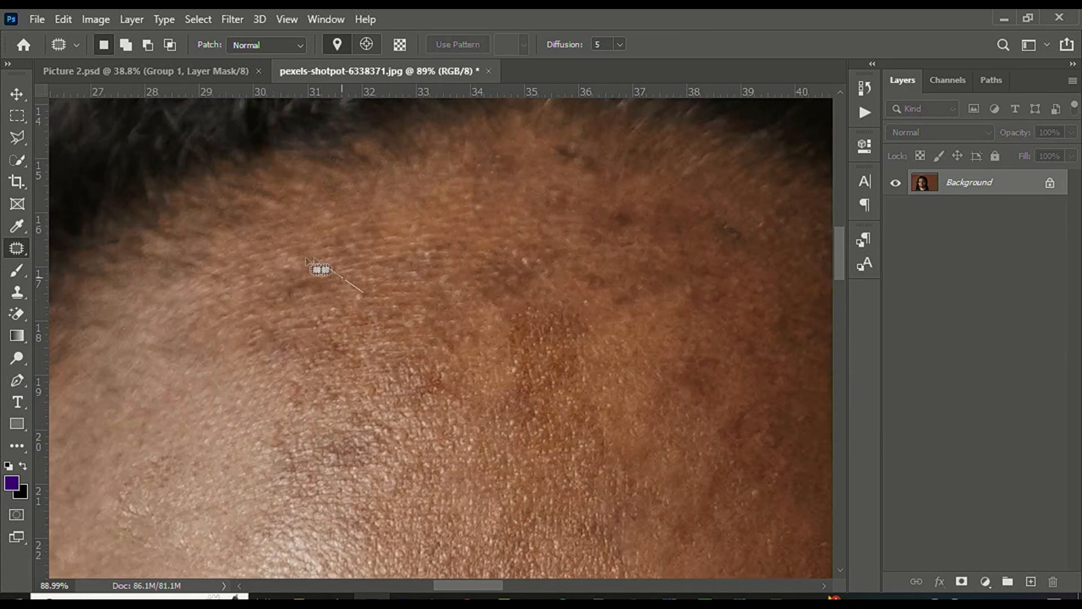
drag(324, 371, 270, 398)
key(ctrl+d)
scroll(313, 326, down, 2)
scroll(340, 326, up, 3)
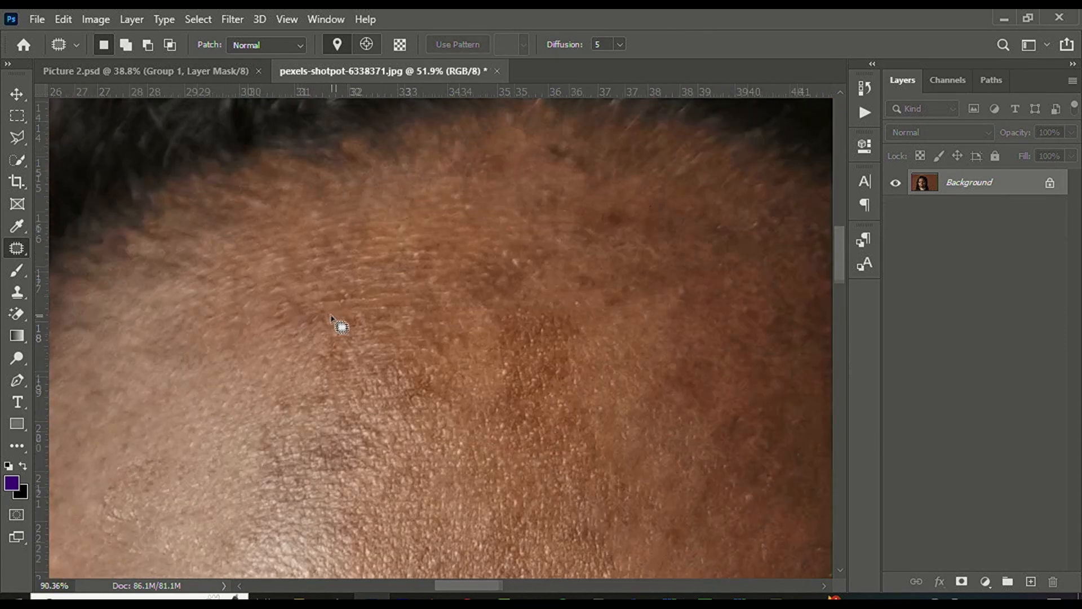
drag(329, 312, 271, 295)
key(ctrl+d)
drag(305, 344, 331, 424)
mouse_move(330, 424)
mouse_down()
mouse_move(327, 388)
mouse_move(348, 393)
mouse_up()
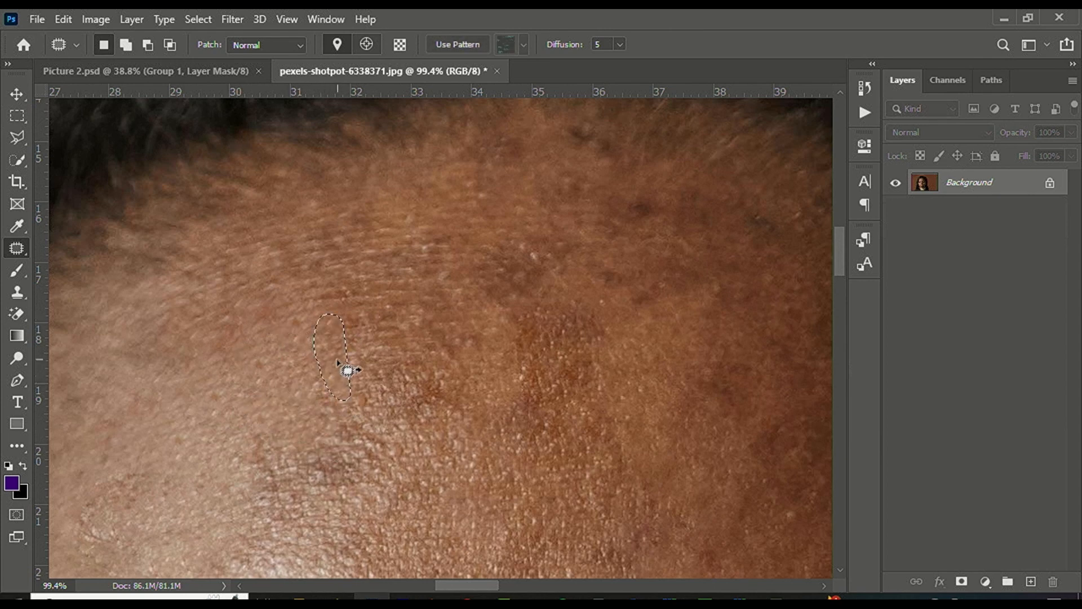
Patch the reddish-brown vertical discolouration in the centre of the forehead with more even skin
scroll(350, 367, down, 1)
drag(500, 398, 579, 367)
mouse_move(550, 366)
mouse_down()
mouse_move(586, 415)
mouse_move(580, 391)
mouse_up()
key(ctrl+d)
scroll(577, 347, up, 5)
drag(457, 379, 468, 387)
drag(482, 340, 575, 367)
mouse_move(526, 418)
mouse_down()
mouse_move(454, 407)
mouse_move(534, 490)
mouse_up()
drag(490, 454, 583, 420)
Even out the remaining darker skin at and beside the lower end of the central discolouration with further patches
drag(633, 463, 592, 423)
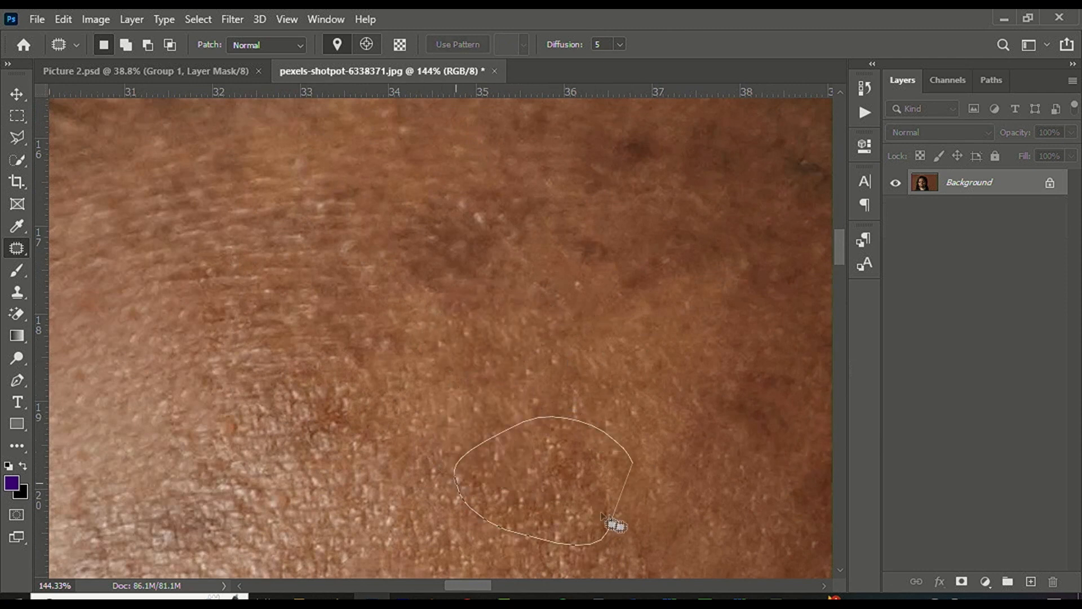
drag(602, 513, 467, 374)
drag(386, 374, 391, 484)
drag(346, 461, 509, 461)
mouse_move(619, 513)
mouse_down()
mouse_move(526, 488)
mouse_move(612, 510)
mouse_move(550, 433)
mouse_up()
key(ctrl+d)
Patch the dark blotch on the upper-centre forehead and the small dark spot beside it
scroll(404, 367, down, 6)
scroll(437, 293, up, 2)
mouse_move(498, 248)
mouse_down()
mouse_move(427, 333)
mouse_move(496, 250)
mouse_up()
drag(460, 310, 451, 397)
key(ctrl+d)
mouse_move(567, 281)
mouse_down()
mouse_move(543, 304)
mouse_move(565, 238)
mouse_move(580, 282)
mouse_up()
key(ctrl+d)
Patch the dark spots just below the hairline at the top centre of the forehead
scroll(530, 251, up, 2)
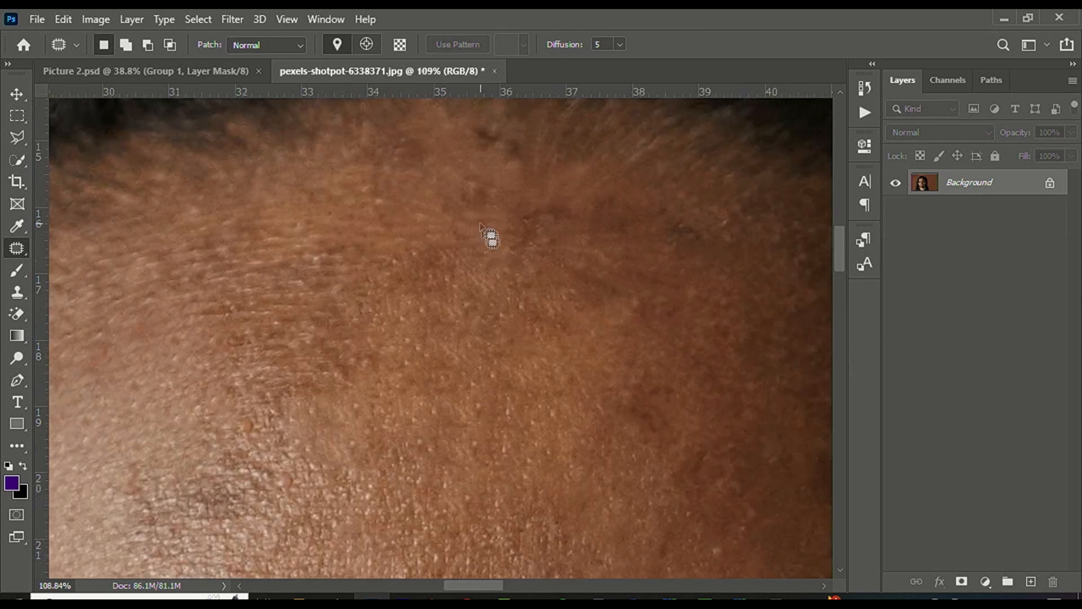
drag(489, 195, 489, 226)
mouse_move(540, 133)
mouse_down()
mouse_move(531, 195)
mouse_move(513, 221)
mouse_up()
mouse_move(425, 127)
mouse_down()
mouse_move(380, 134)
mouse_move(408, 154)
mouse_move(423, 220)
mouse_up()
key(ctrl+d)
Patch the dark and reddish areas on the right side of the forehead with nearby skin and deselect them
drag(725, 230, 723, 265)
drag(685, 237, 675, 275)
key(ctrl+d)
mouse_move(637, 207)
mouse_down()
mouse_move(553, 280)
mouse_move(686, 297)
mouse_up()
drag(609, 286, 574, 341)
key(ctrl+d)
mouse_move(634, 370)
mouse_down()
mouse_move(674, 466)
mouse_move(576, 451)
mouse_up()
key(ctrl+d)
Patch the small dark spot and the discoloured area above the inner end of the right eyebrow with cleaner skin
scroll(546, 279, down, 4)
scroll(609, 393, up, 4)
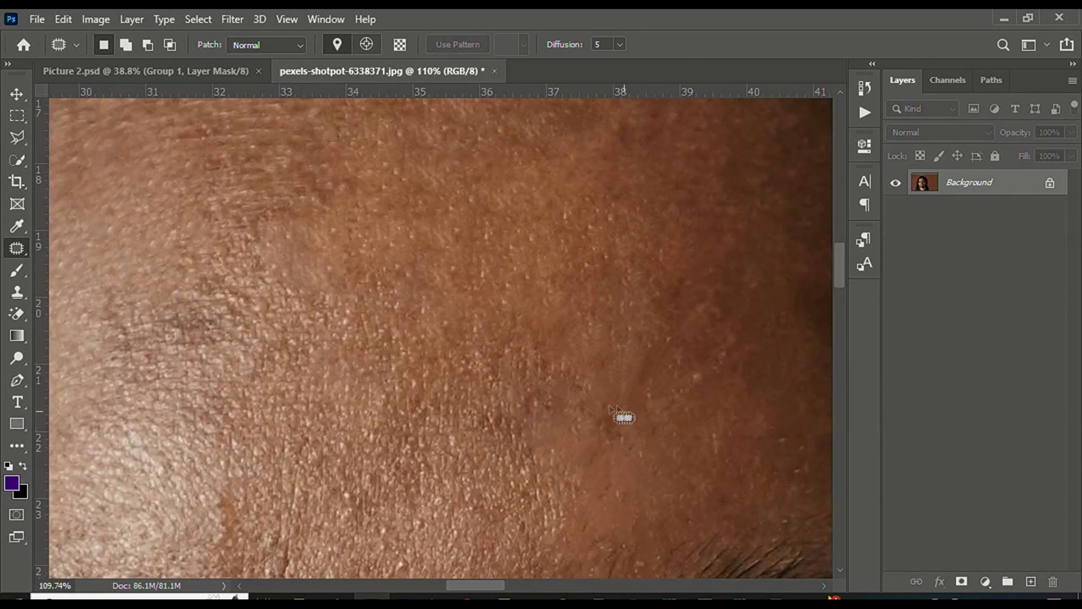
drag(615, 444, 620, 372)
key(ctrl+d)
drag(488, 477, 568, 473)
drag(547, 393, 545, 288)
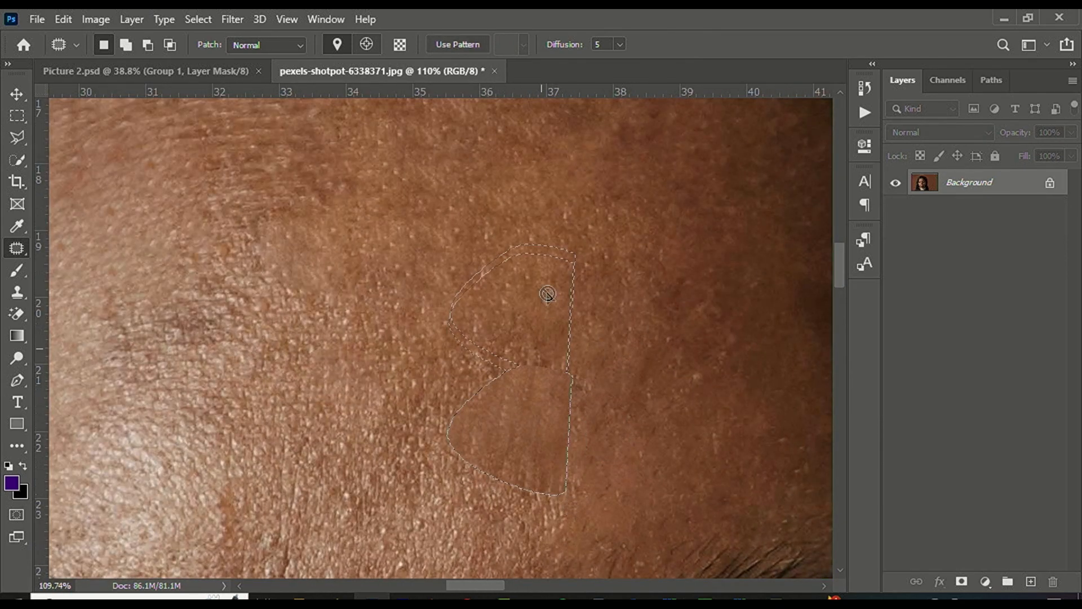
key(ctrl+d)
scroll(449, 384, down, 6)
scroll(653, 350, up, 3)
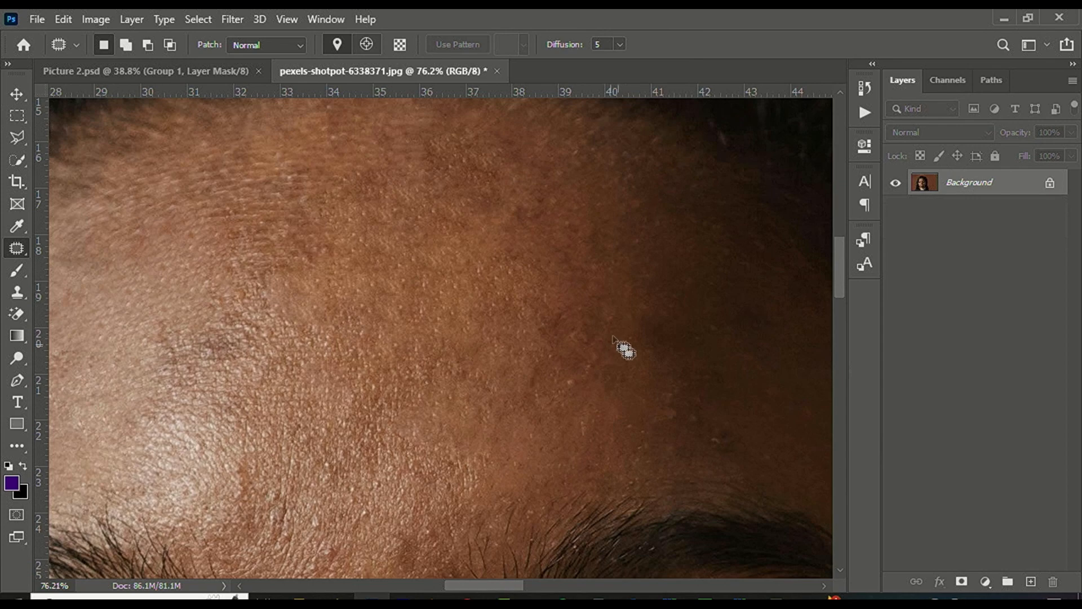
Patch the dark spots on the forehead above the shaded-side eyebrow with clean neighbouring skin
scroll(613, 337, up, 4)
mouse_move(611, 316)
mouse_down()
mouse_move(588, 435)
mouse_move(599, 434)
mouse_up()
drag(535, 399, 455, 393)
key(ctrl+d)
scroll(469, 321, down, 5)
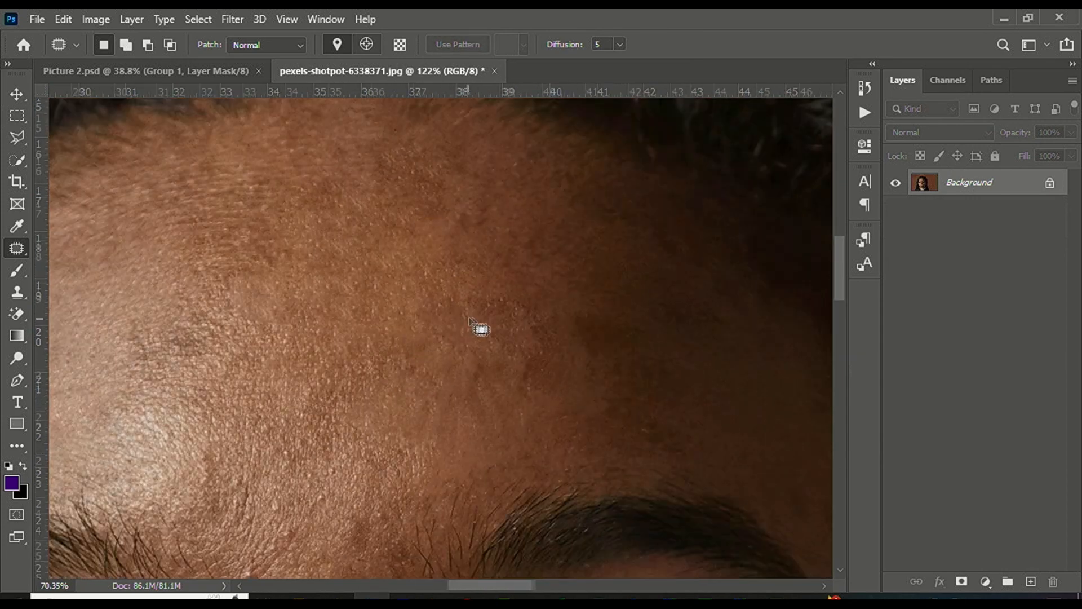
scroll(473, 324, down, 3)
scroll(515, 304, up, 3)
mouse_move(510, 295)
mouse_down()
mouse_move(536, 406)
mouse_move(527, 412)
mouse_up()
key(ctrl+d)
Patch the small mark just above the arch of the shaded-side eyebrow using skin from higher up
drag(664, 442, 636, 416)
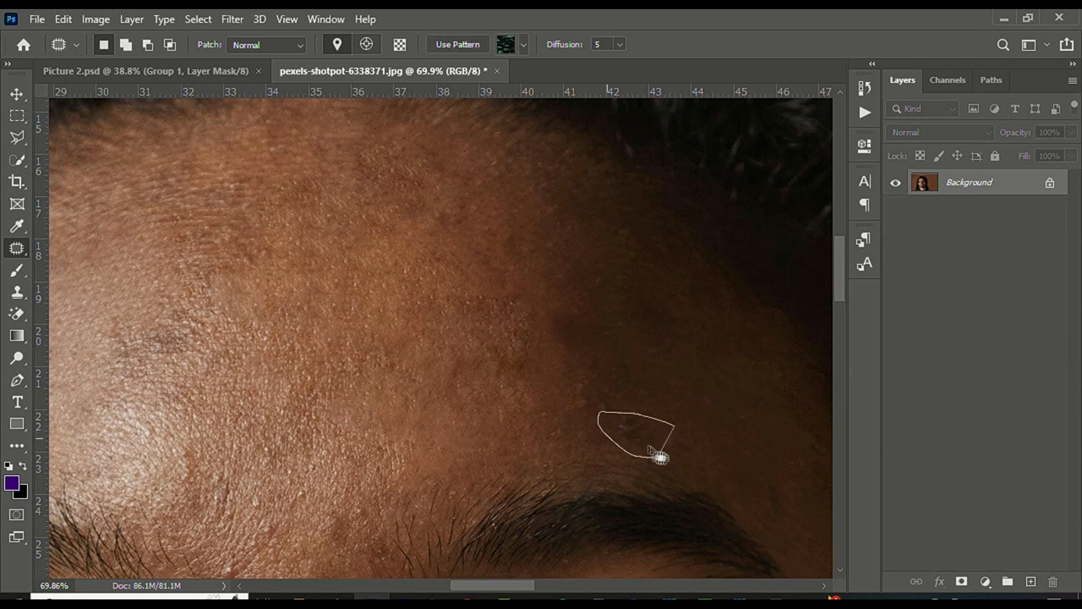
mouse_move(639, 343)
mouse_down()
mouse_move(644, 405)
mouse_move(671, 388)
mouse_up()
key(ctrl+d)
scroll(576, 321, down, 3)
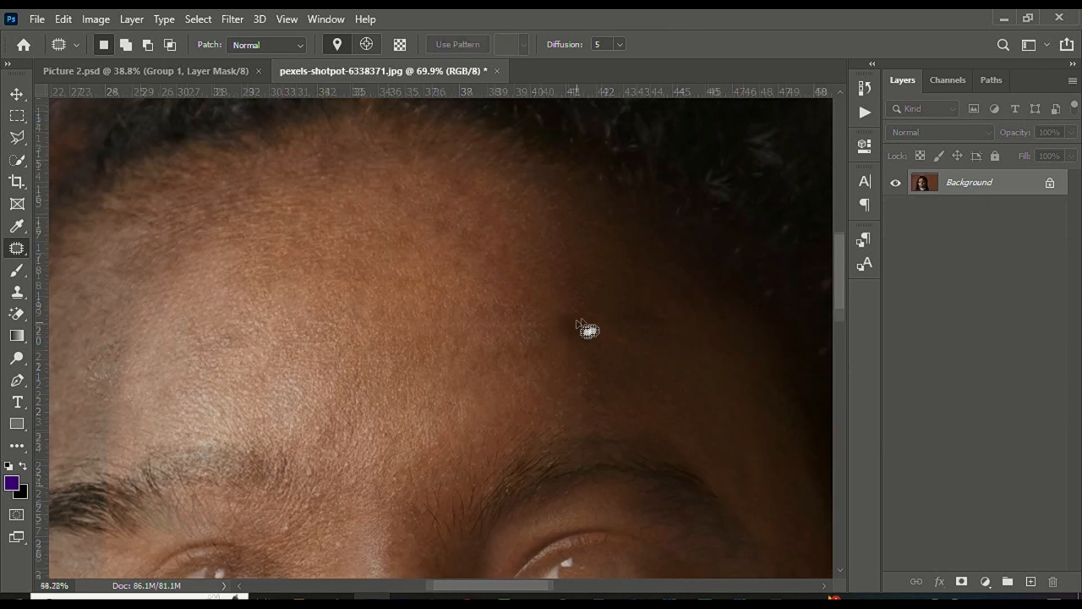
Patch the dark mark beside the outer corner of the shaded-side eye with clean skin
scroll(700, 437, up, 3)
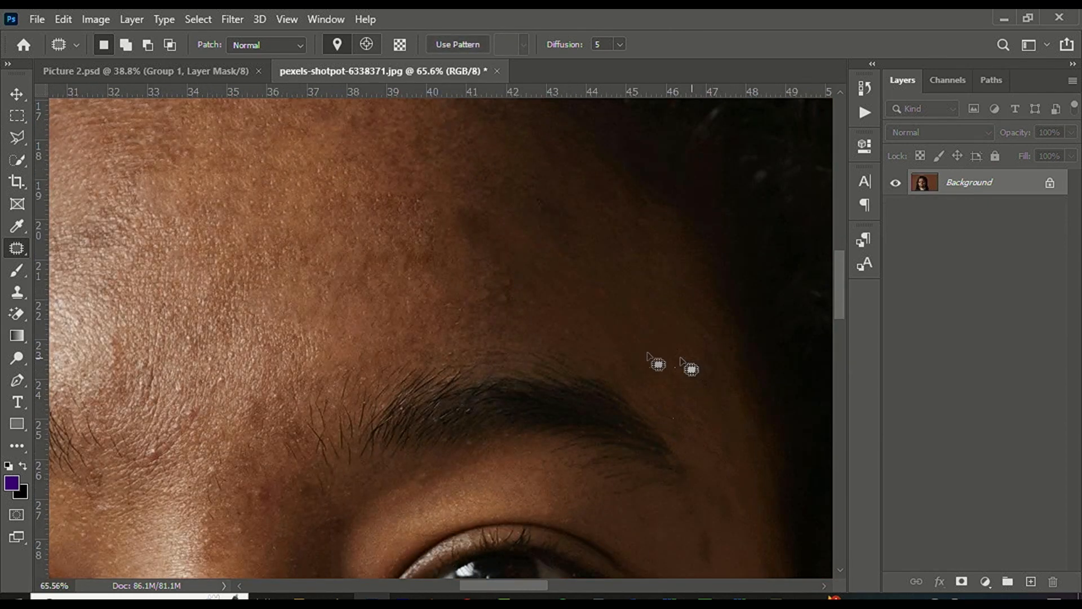
scroll(648, 359, down, 3)
scroll(676, 435, up, 3)
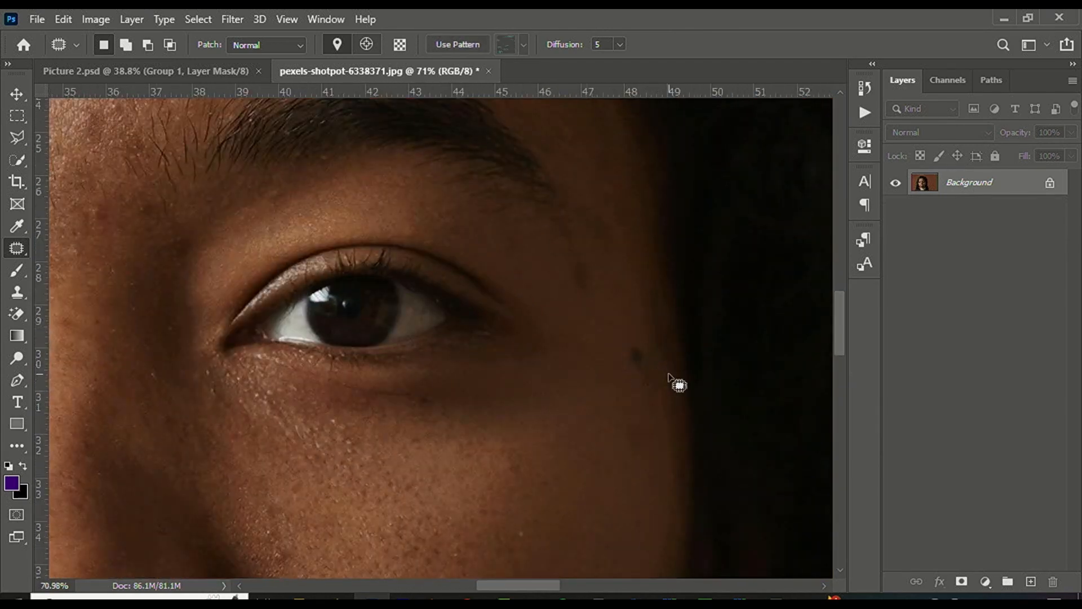
mouse_move(610, 248)
mouse_down()
mouse_move(556, 261)
mouse_move(603, 313)
mouse_up()
mouse_move(591, 304)
mouse_down()
mouse_move(607, 372)
mouse_move(589, 346)
mouse_up()
key(ctrl+d)
Patch the small blemish in the middle of the chin and the round dark spot beside it
scroll(564, 341, down, 5)
scroll(544, 261, up, 2)
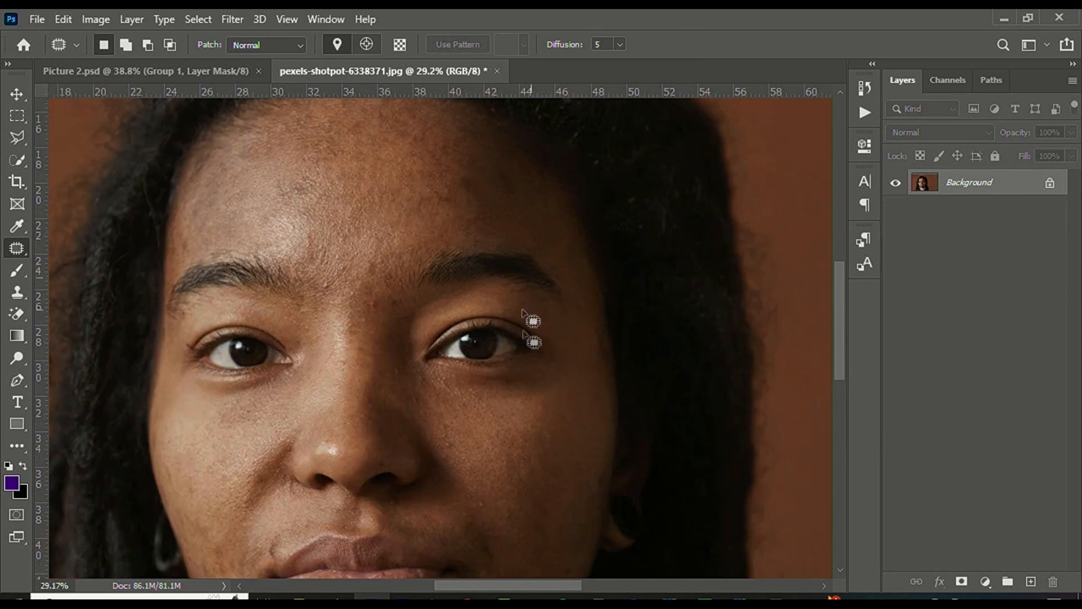
scroll(517, 475, down, 3)
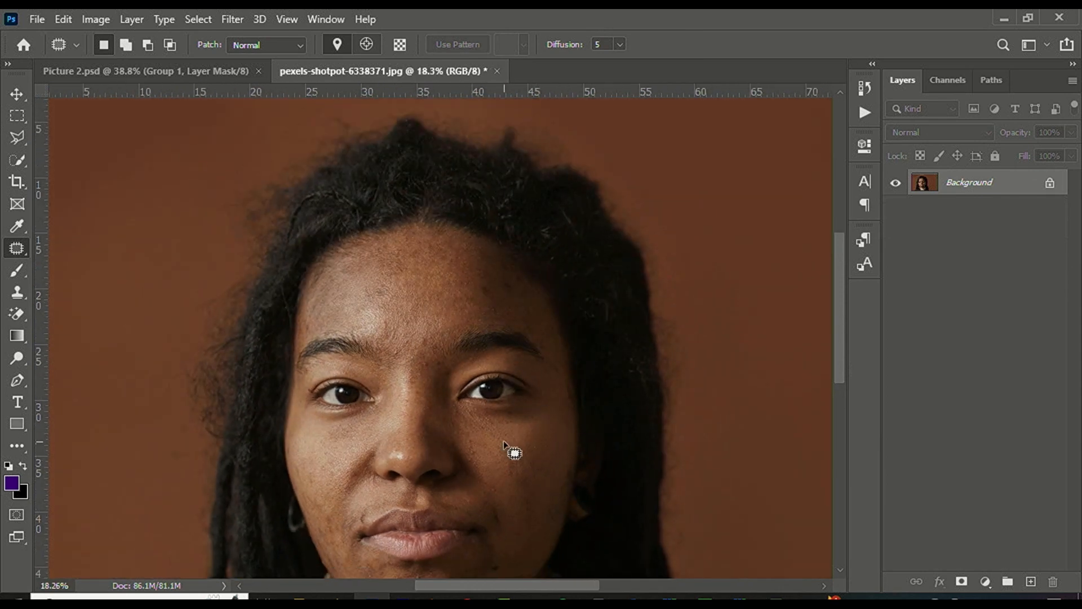
scroll(505, 444, up, 12)
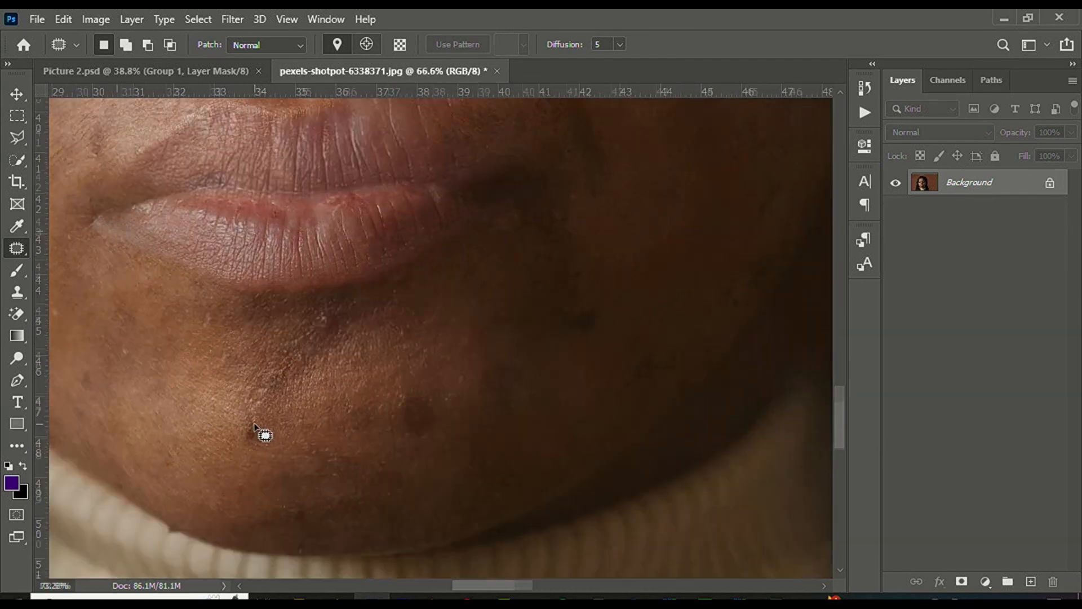
scroll(263, 434, up, 3)
drag(248, 445, 245, 473)
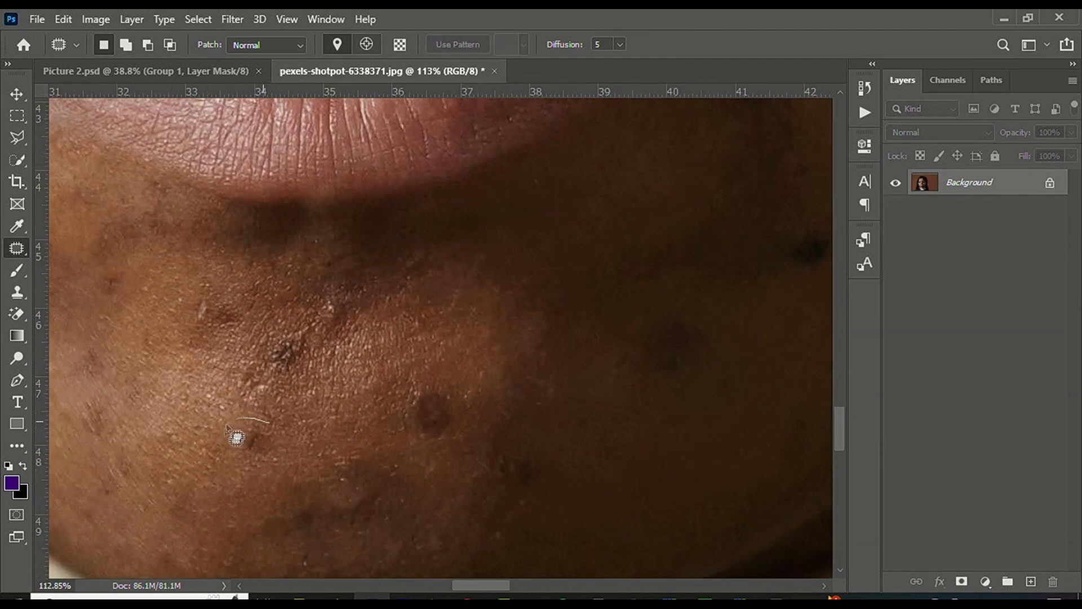
key(ctrl+d)
mouse_move(419, 394)
mouse_down()
mouse_move(449, 434)
mouse_move(411, 394)
mouse_up()
mouse_move(428, 417)
mouse_down()
mouse_move(374, 438)
mouse_move(353, 415)
mouse_up()
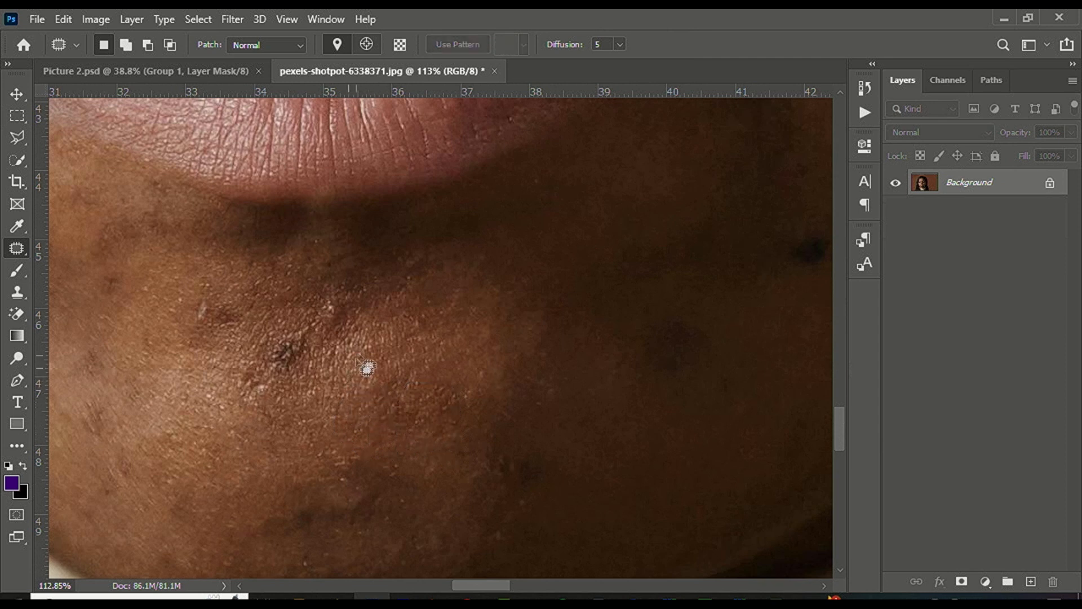
Patch the cluster of bumps and dark spots on the chin just beneath the lower lip
mouse_move(213, 401)
mouse_down()
mouse_move(287, 388)
mouse_move(350, 413)
mouse_up()
drag(243, 324, 239, 326)
drag(226, 324, 203, 345)
key(ctrl+d)
drag(337, 321, 290, 323)
key(ctrl+d)
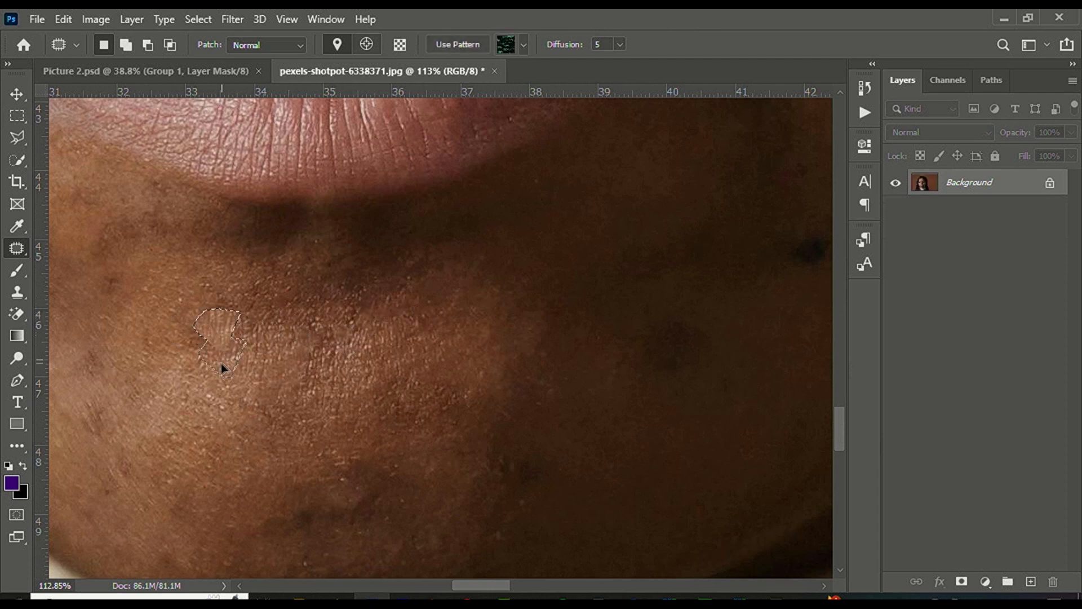
Patch the dark spots on the lower shaded side of the chin
drag(530, 503, 534, 502)
drag(513, 477, 587, 449)
key(ctrl+d)
mouse_move(646, 388)
mouse_down()
mouse_move(678, 366)
mouse_move(629, 417)
mouse_up()
key(ctrl+d)
Patch the large dark blotch on the shaded jaw with evenly toned skin
mouse_move(710, 330)
mouse_down()
mouse_move(633, 326)
mouse_move(686, 365)
mouse_up()
drag(679, 354, 648, 407)
key(ctrl+d)
mouse_move(736, 354)
mouse_down()
mouse_move(728, 383)
mouse_move(676, 398)
mouse_up()
key(ctrl+d)
Patch the uneven area on the shaded chin and the dark marks near the chin's lower edge
mouse_move(596, 403)
mouse_down()
mouse_move(535, 484)
mouse_move(564, 445)
mouse_up()
key(ctrl+d)
key(ctrl+d)
mouse_move(268, 531)
mouse_down()
mouse_move(406, 529)
mouse_move(338, 442)
mouse_up()
key(ctrl+d)
Patch the black mole below the shaded-side corner of the mouth with nearby cheek skin
scroll(322, 431, down, 4)
scroll(305, 420, up, 2)
scroll(599, 336, up, 2)
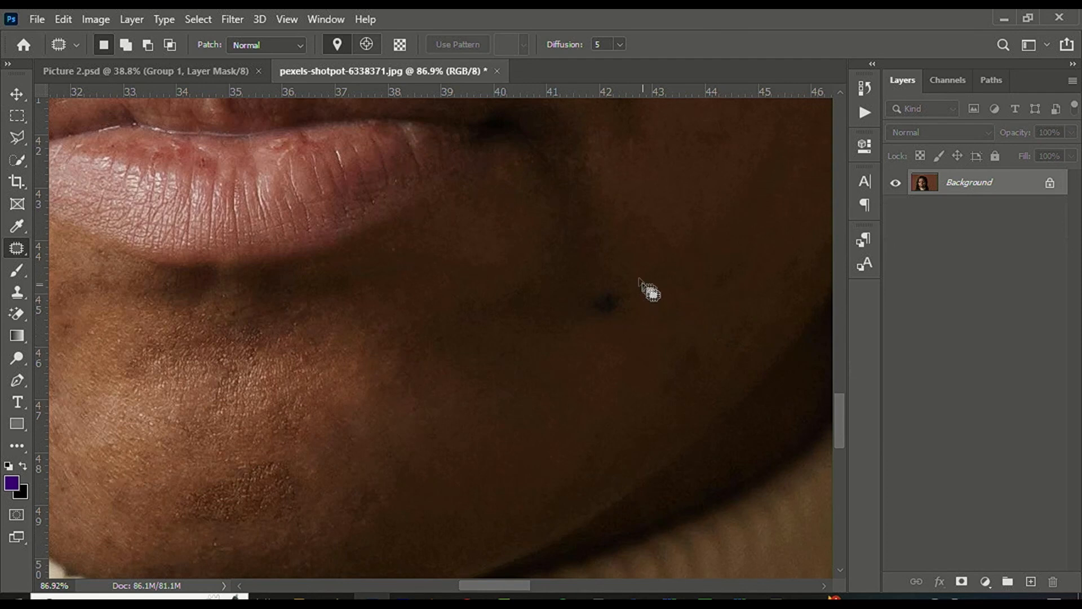
drag(610, 336, 627, 334)
drag(618, 312, 664, 284)
Patch the remaining marks on the shaded cheek and jaw around the removed mole
drag(735, 255, 737, 294)
drag(723, 284, 727, 242)
click(702, 342)
drag(572, 277, 521, 275)
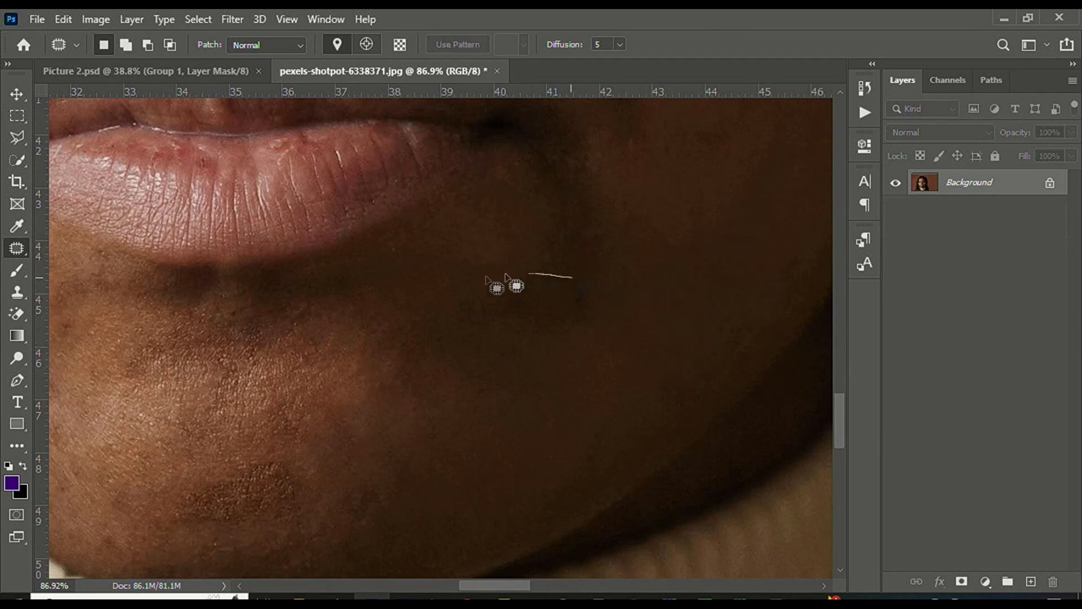
mouse_move(563, 356)
mouse_down()
mouse_move(613, 321)
mouse_move(685, 234)
mouse_up()
key(ctrl+d)
Patch the dark spots and the pale bump on the lit side of the jaw below the mouth
scroll(582, 337, down, 6)
scroll(401, 355, up, 5)
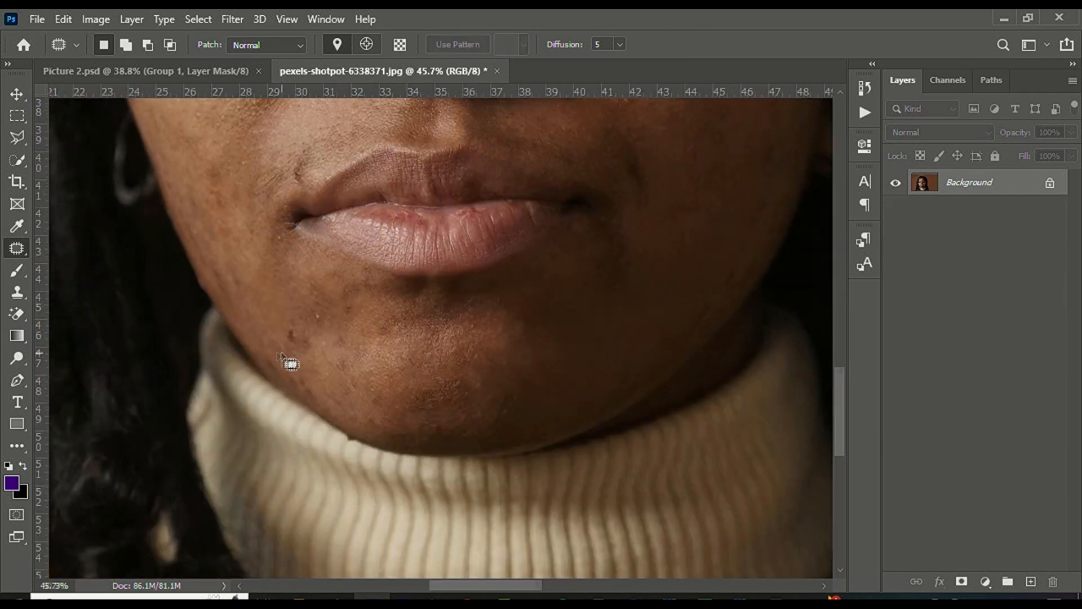
scroll(315, 313, up, 3)
mouse_move(312, 369)
mouse_down()
mouse_move(333, 344)
mouse_move(326, 416)
mouse_move(285, 415)
mouse_move(325, 407)
mouse_up()
mouse_move(287, 395)
mouse_down()
mouse_move(310, 414)
mouse_move(274, 403)
mouse_up()
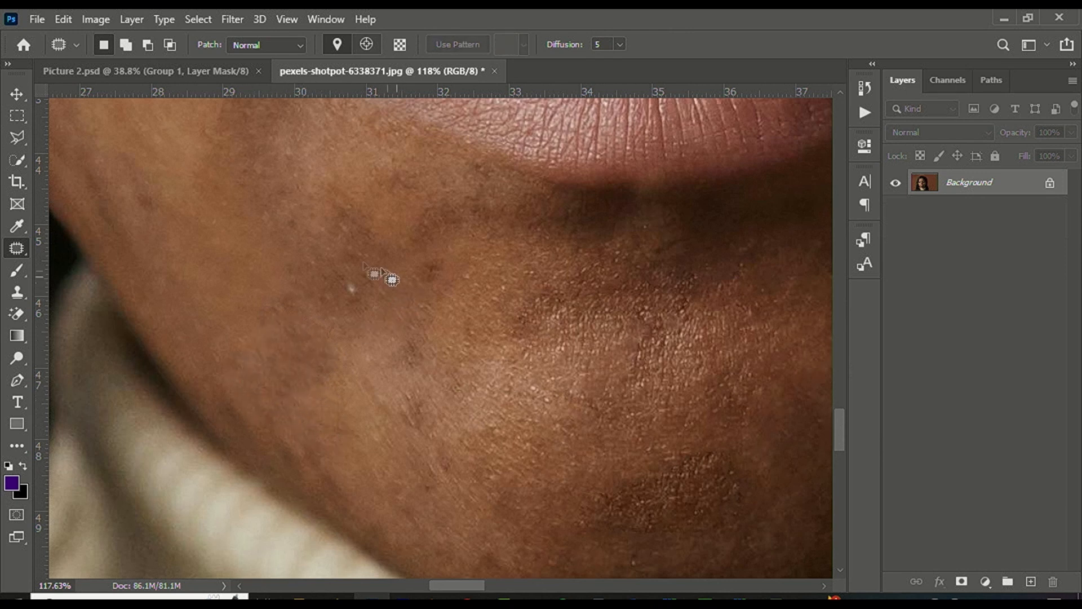
drag(316, 272, 315, 377)
Patch the two small dark marks between the lit jaw and the lower lip
click(448, 253)
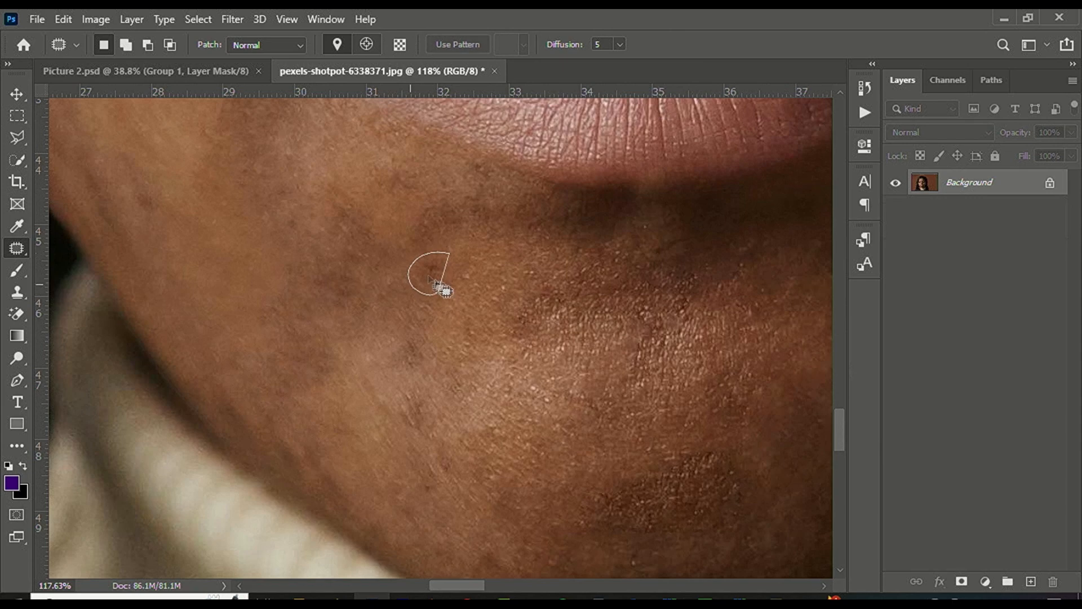
drag(435, 280, 457, 264)
click(463, 203)
drag(480, 199, 466, 202)
drag(460, 226, 456, 288)
click(453, 296)
Patch the blemishes above the lit-side corner of the mouth and on the adjoining cheek
scroll(345, 333, down, 8)
scroll(305, 167, up, 2)
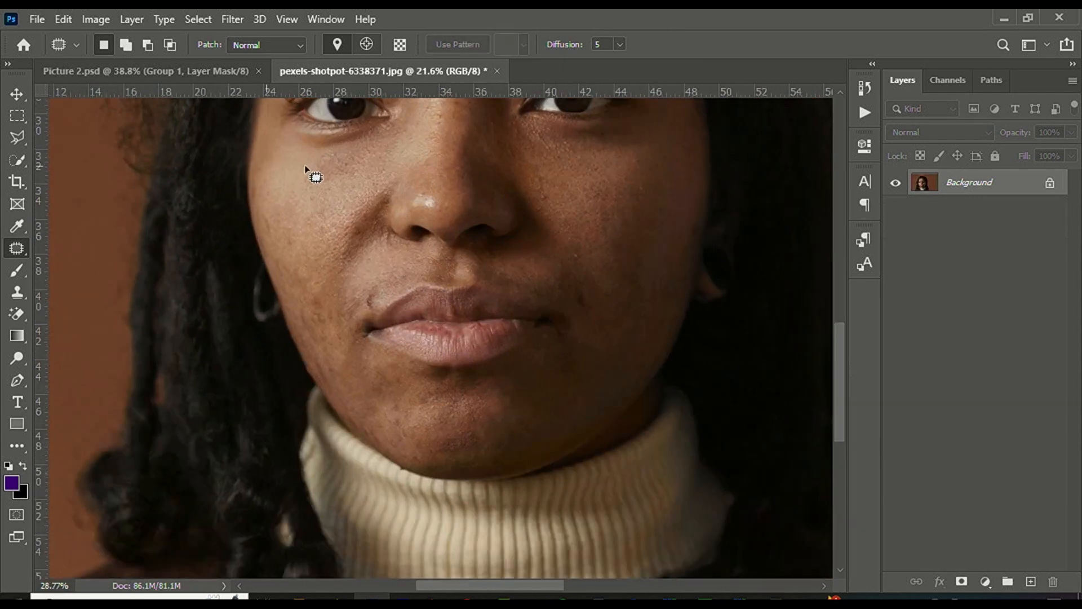
scroll(411, 394, up, 6)
mouse_move(373, 382)
mouse_down()
mouse_move(412, 414)
mouse_move(463, 342)
mouse_up()
click(265, 386)
drag(151, 369, 211, 459)
drag(203, 420, 139, 361)
click(138, 360)
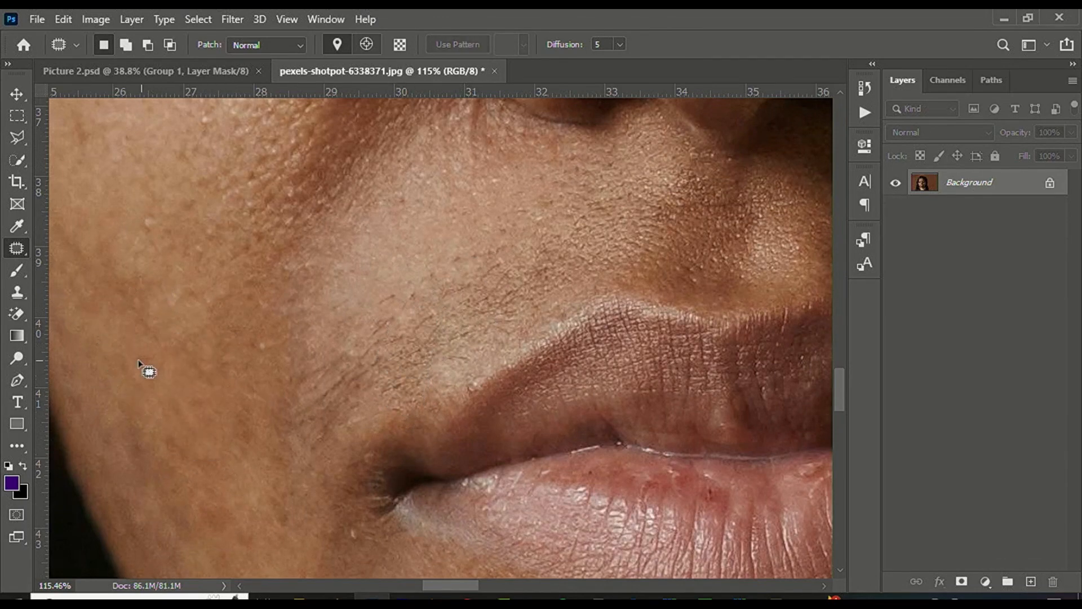
Patch the spots across the shaded cheek beside the nose with smoother skin
scroll(137, 359, down, 6)
scroll(176, 330, up, 3)
scroll(147, 326, up, 2)
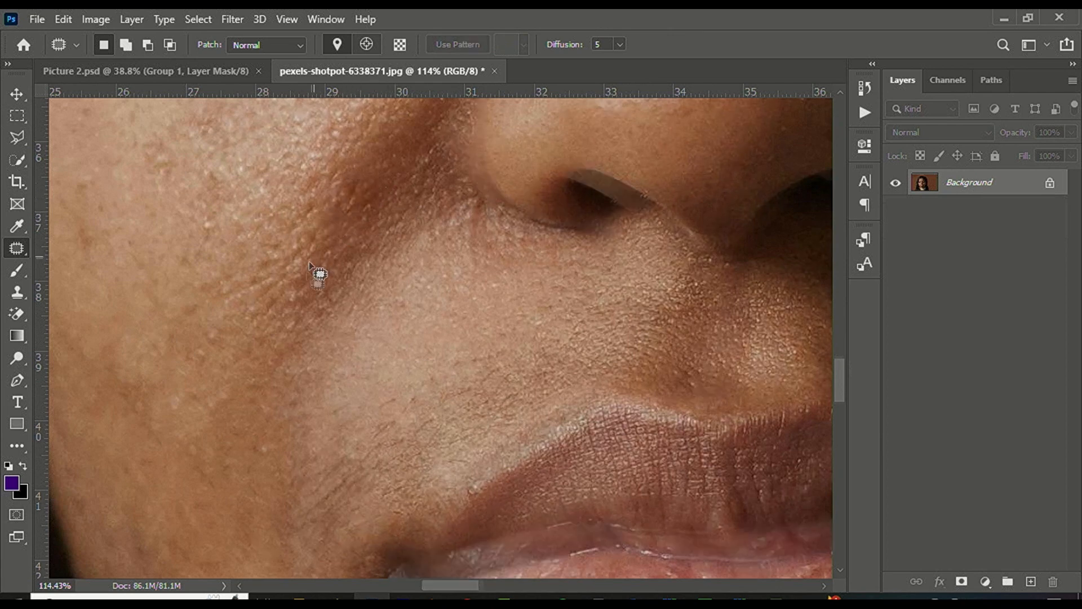
scroll(338, 282, down, 5)
scroll(687, 209, up, 3)
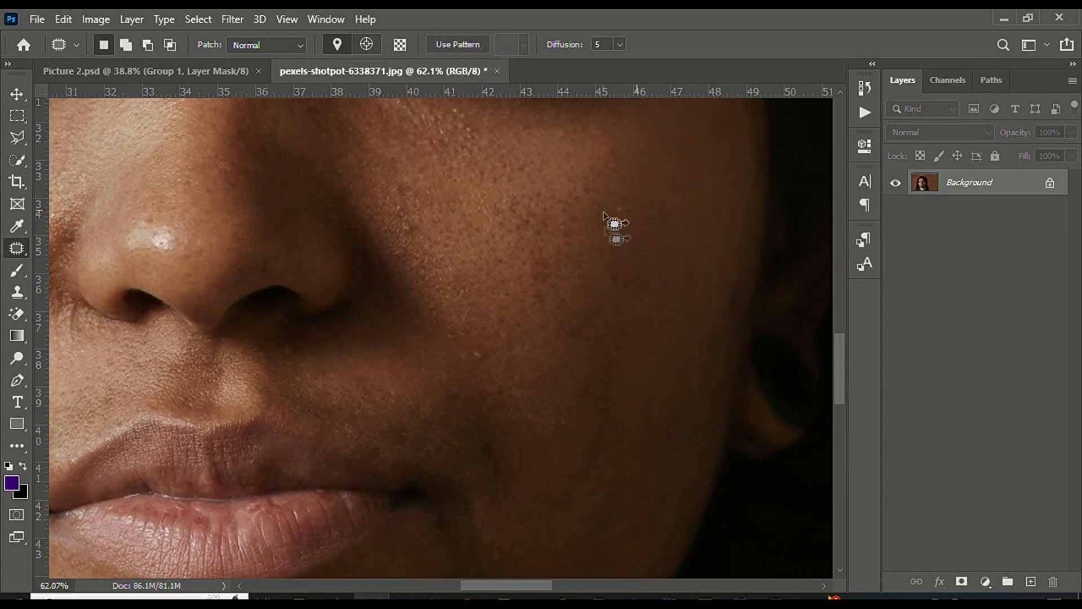
scroll(633, 132, up, 1)
drag(633, 130, 623, 170)
mouse_move(554, 210)
mouse_down()
mouse_move(530, 323)
mouse_move(577, 271)
mouse_up()
mouse_move(509, 348)
mouse_down()
mouse_move(484, 385)
mouse_move(465, 355)
mouse_up()
Patch the dark mark on the shaded skin above the upper lip
mouse_move(289, 351)
mouse_down()
mouse_move(241, 365)
mouse_move(276, 378)
mouse_up()
drag(290, 368, 360, 361)
key(ctrl+d)
Patch the discoloured areas on the shaded lower cheek between the mouth and the ear
scroll(350, 337, down, 3)
scroll(472, 423, up, 3)
mouse_move(473, 410)
mouse_down()
mouse_move(465, 436)
mouse_move(453, 376)
mouse_up()
drag(521, 320, 477, 327)
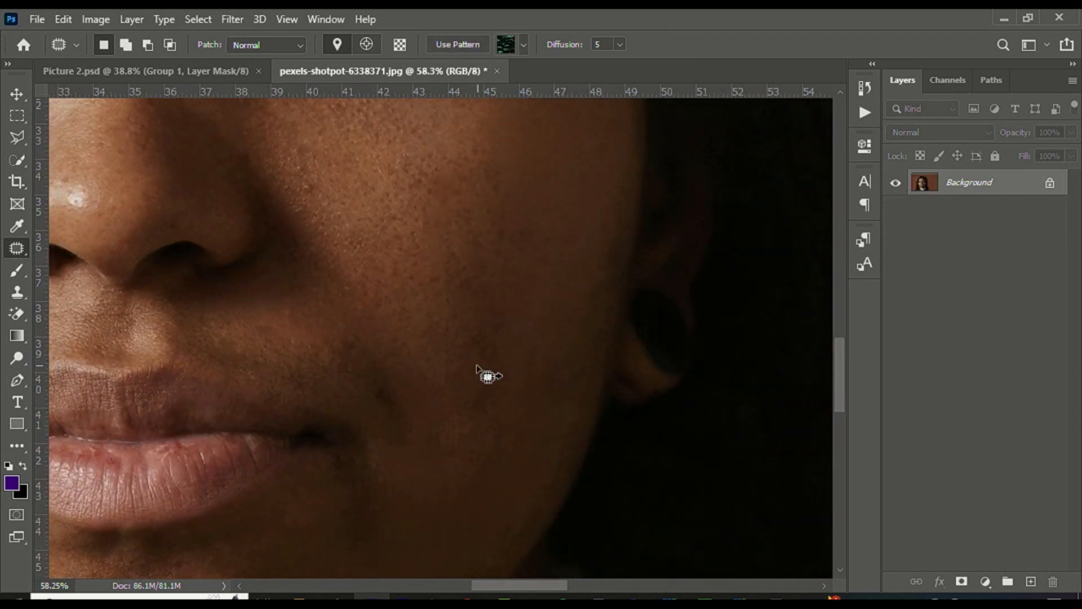
mouse_move(579, 328)
mouse_down()
mouse_move(534, 391)
mouse_move(546, 311)
mouse_up()
key(ctrl+d)
Patch the blemish on the shaded cheek below the eye
scroll(507, 321, down, 6)
scroll(490, 276, up, 4)
scroll(384, 256, up, 3)
mouse_move(421, 310)
mouse_down()
mouse_move(394, 350)
mouse_move(467, 342)
mouse_up()
key(ctrl+d)
Patch the blemish on the lower forehead between the eyebrows
scroll(421, 316, down, 6)
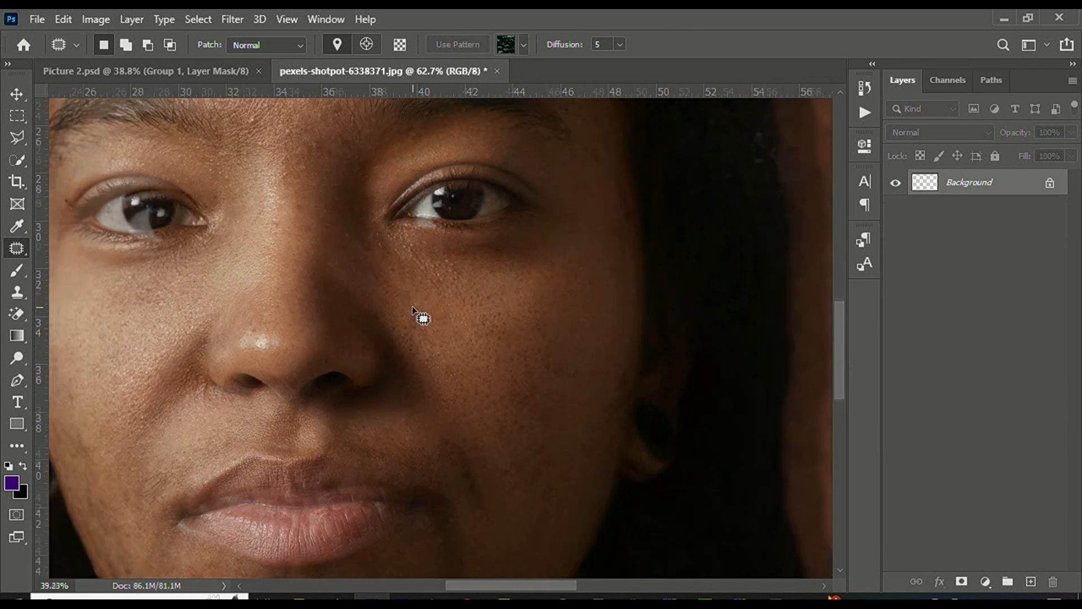
scroll(432, 314, up, 6)
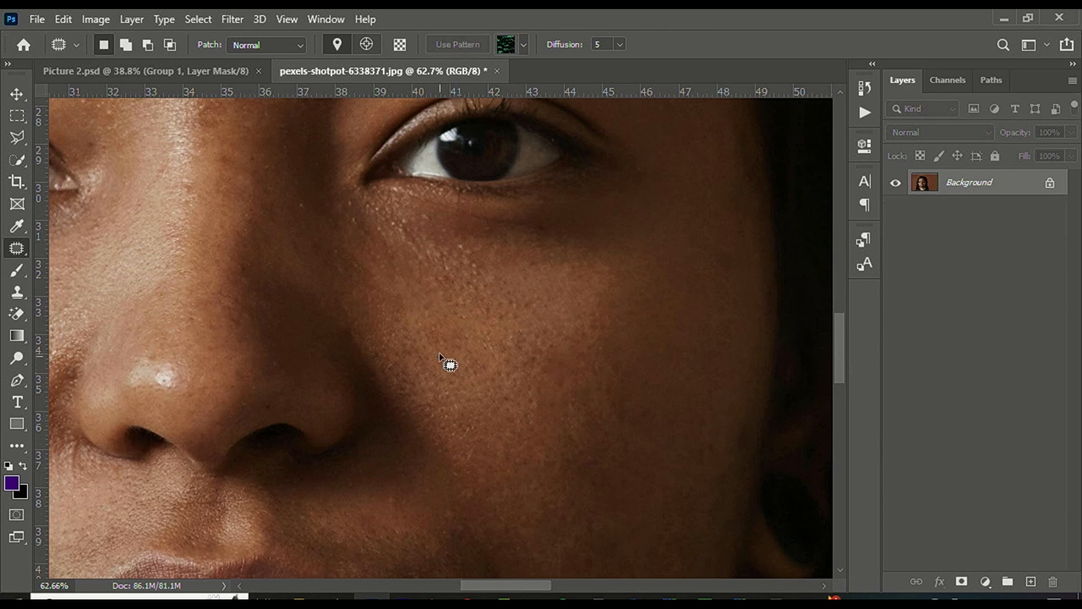
scroll(436, 338, down, 3)
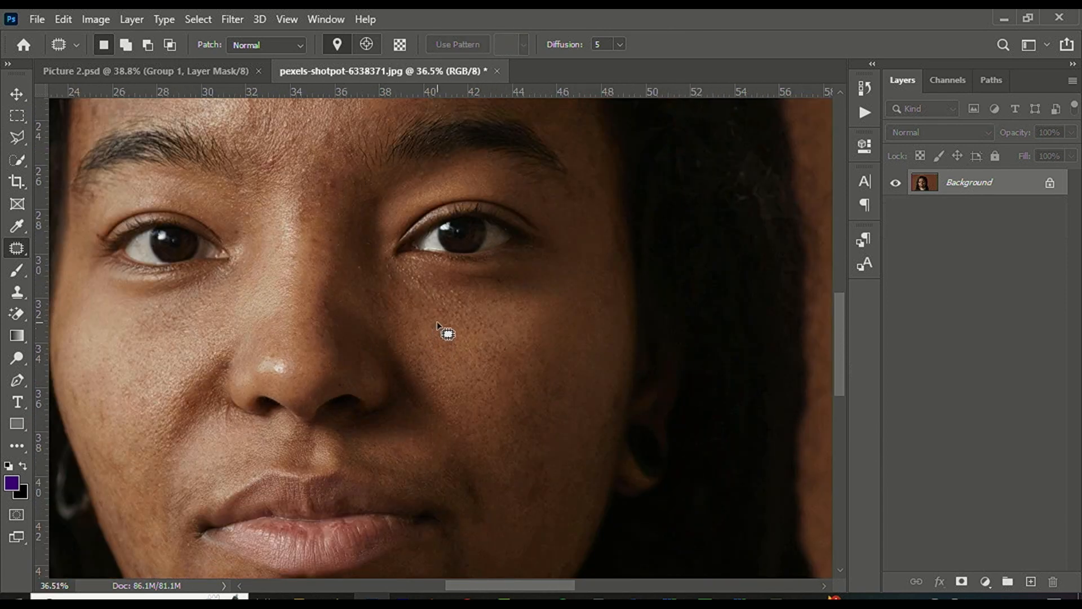
scroll(389, 309, down, 4)
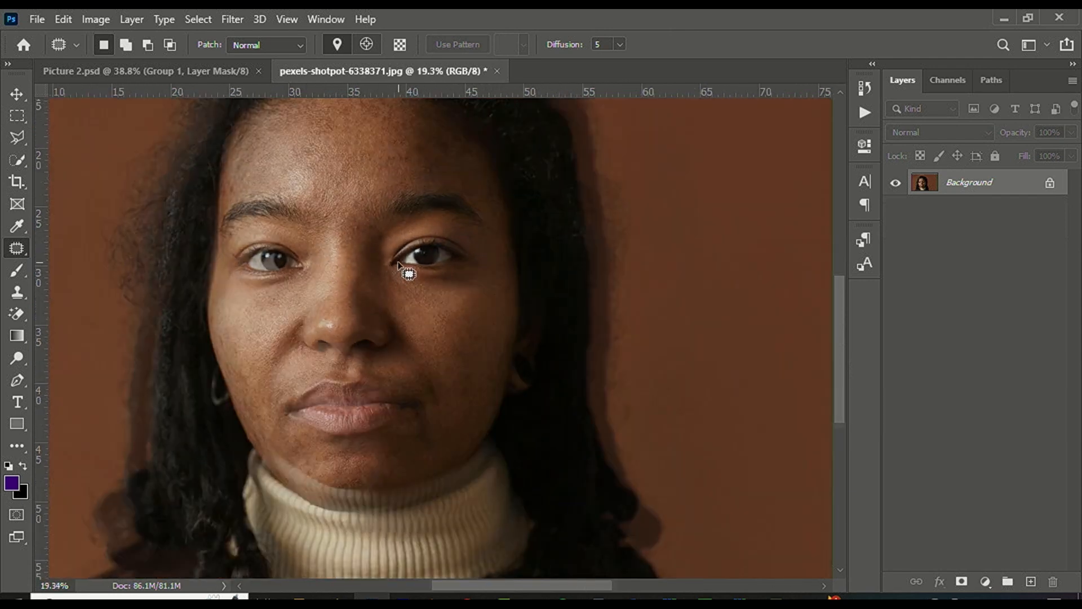
scroll(432, 143, up, 4)
scroll(306, 282, up, 3)
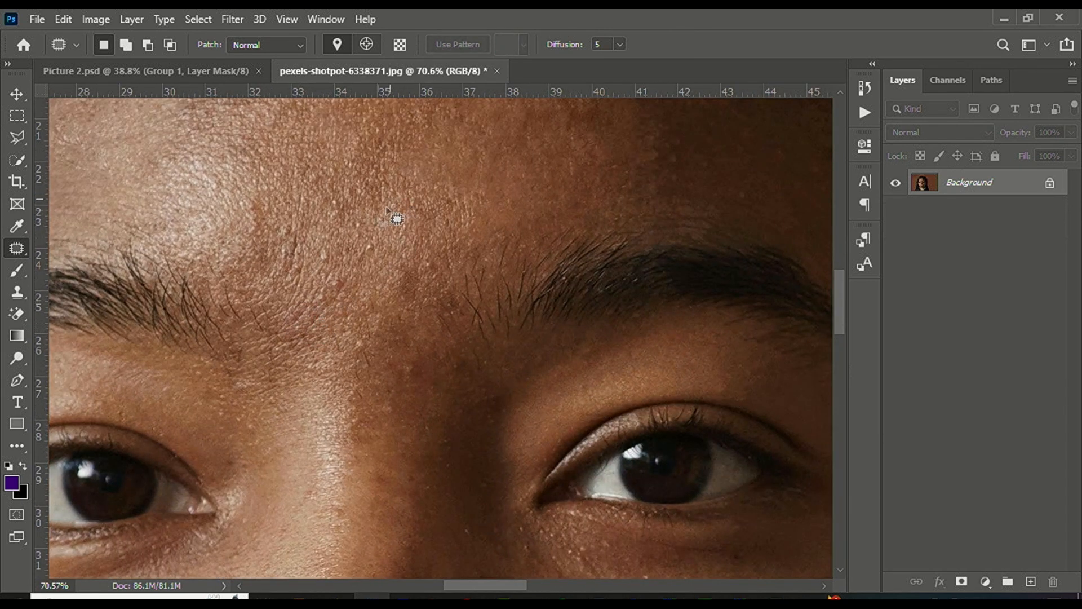
scroll(395, 213, up, 1)
mouse_move(374, 229)
mouse_down()
mouse_move(308, 310)
mouse_move(353, 308)
mouse_move(372, 237)
mouse_up()
drag(359, 284, 320, 248)
Patch the dark spots at the top of the nose bridge with skin from between the eyebrows
click(418, 409)
mouse_move(439, 395)
mouse_down()
mouse_move(419, 407)
mouse_move(439, 420)
mouse_up()
drag(425, 394, 412, 295)
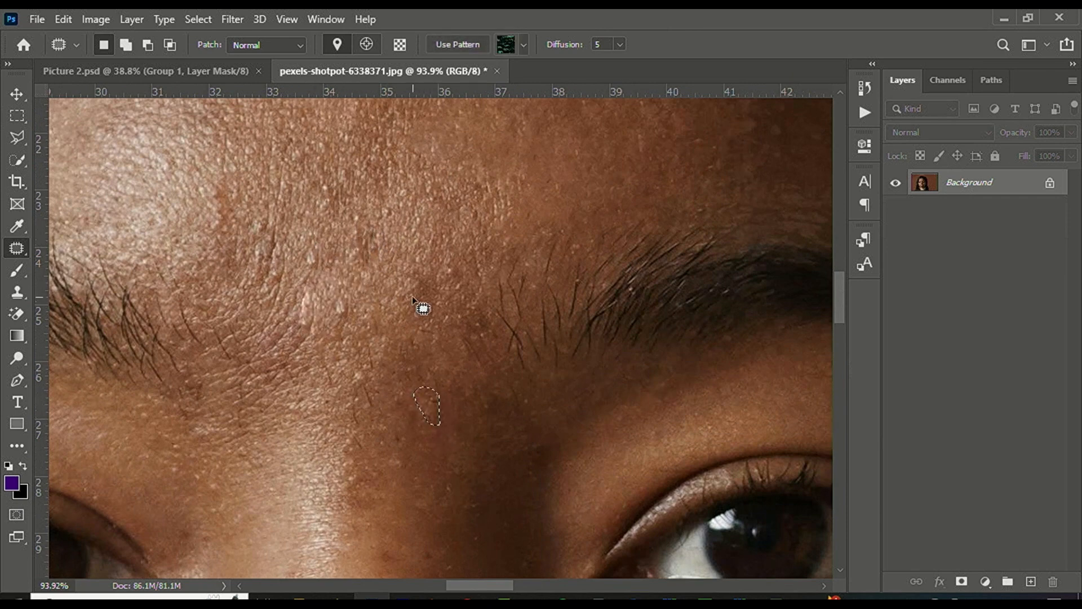
scroll(316, 257, down, 3)
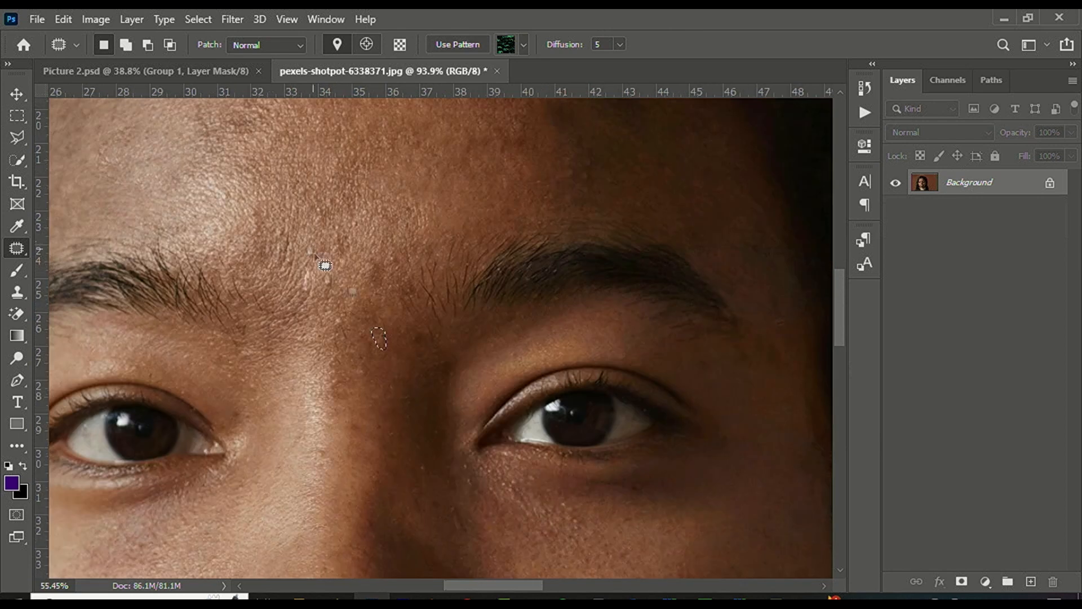
scroll(357, 293, up, 2)
mouse_move(339, 319)
mouse_down()
mouse_move(320, 326)
mouse_move(337, 352)
mouse_move(345, 301)
mouse_up()
key(ctrl+d)
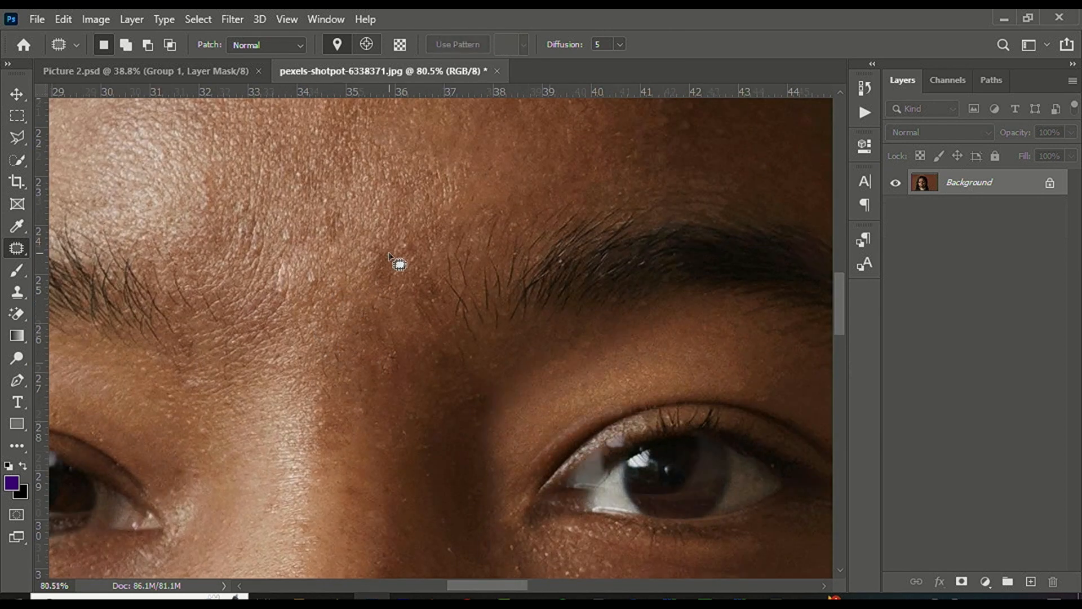
Patch the darker area high on the forehead above the shaded-side eyebrow
scroll(377, 253, down, 4)
scroll(439, 168, up, 3)
mouse_move(437, 174)
mouse_down()
mouse_move(410, 237)
mouse_move(445, 244)
mouse_up()
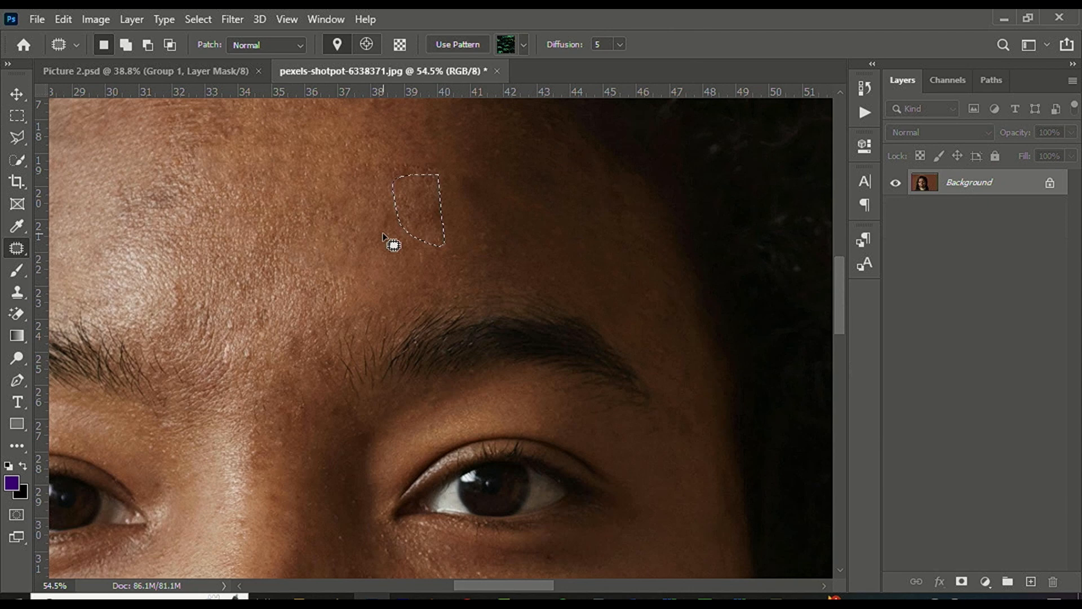
scroll(390, 234, down, 3)
drag(430, 191, 465, 248)
key(ctrl+d)
Examine the whole retouched portrait for remaining blemishes and switch to the Move tool
scroll(414, 242, down, 5)
scroll(438, 207, up, 3)
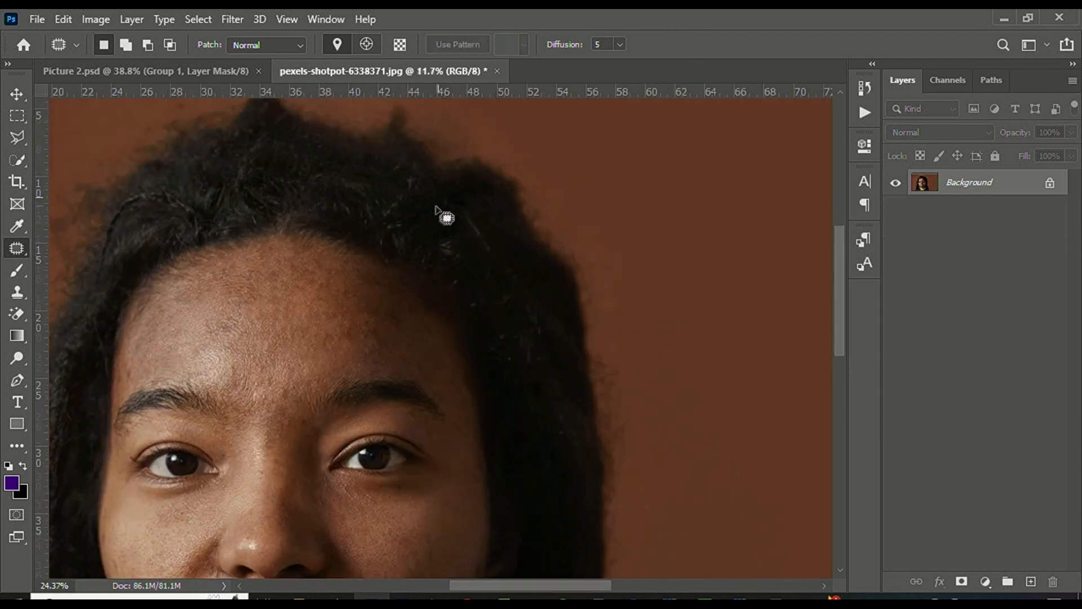
scroll(372, 224, down, 4)
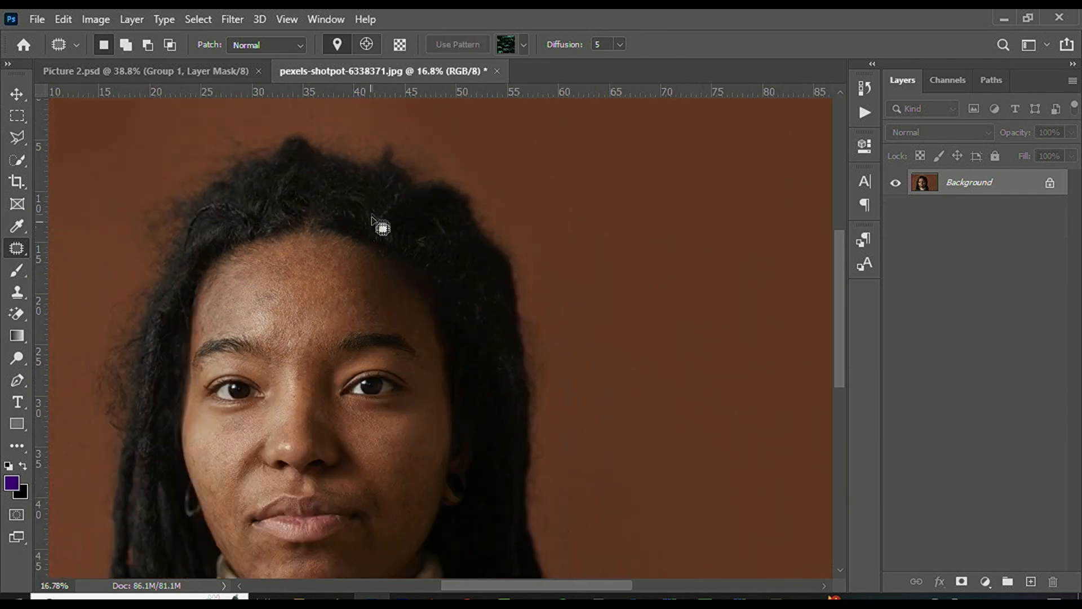
scroll(371, 225, down, 4)
scroll(343, 339, up, 4)
scroll(126, 124, down, 3)
click(16, 94)
scroll(480, 164, up, 2)
scroll(411, 180, down, 2)
Unlock the Background so it becomes a regular editable layer
drag(977, 184, 1036, 576)
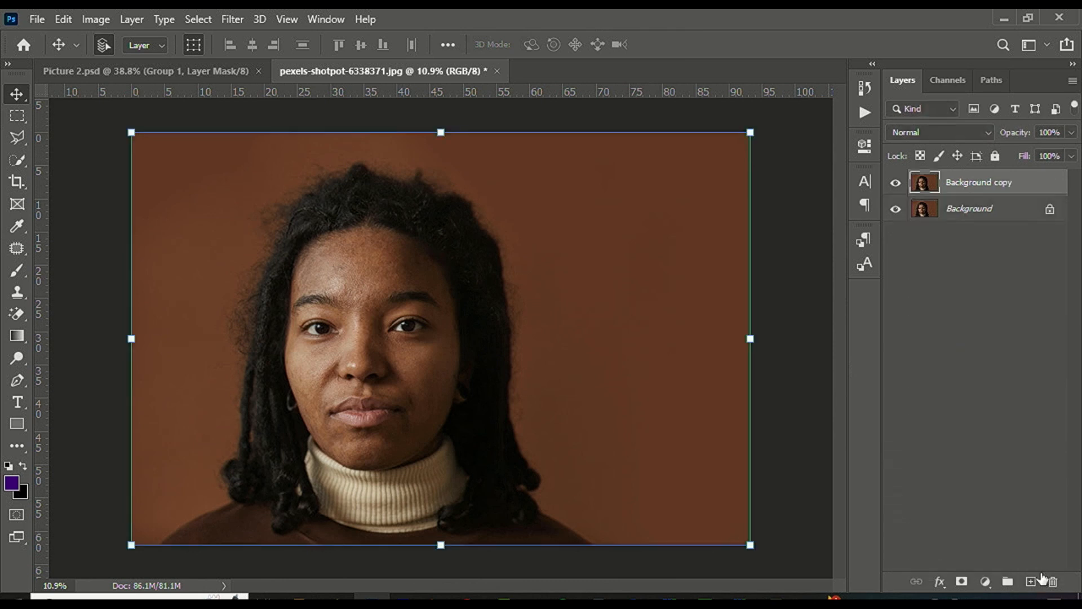
key(ctrl+z)
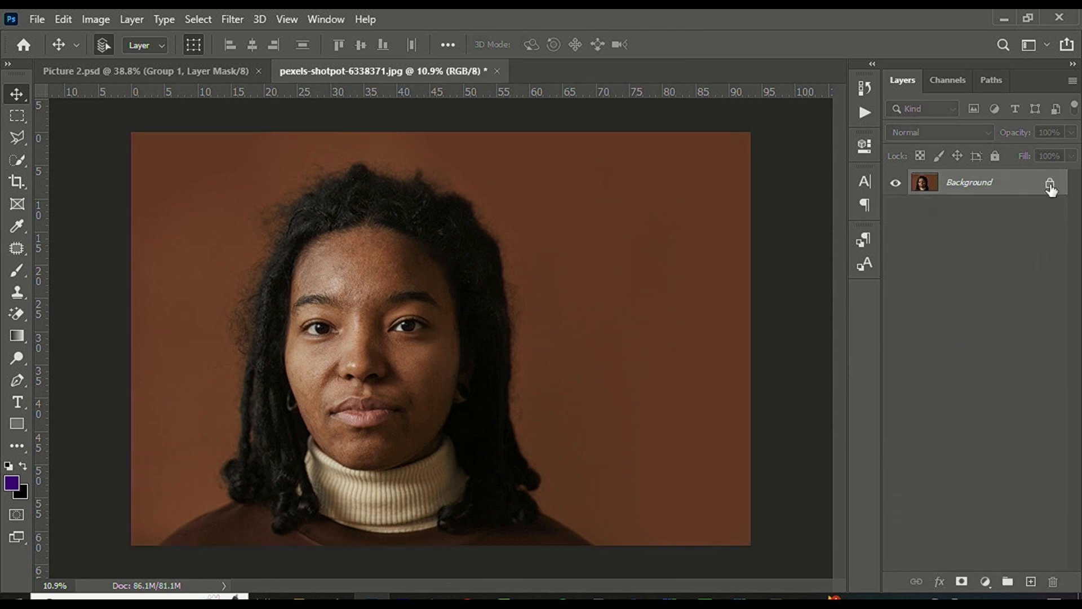
click(1050, 186)
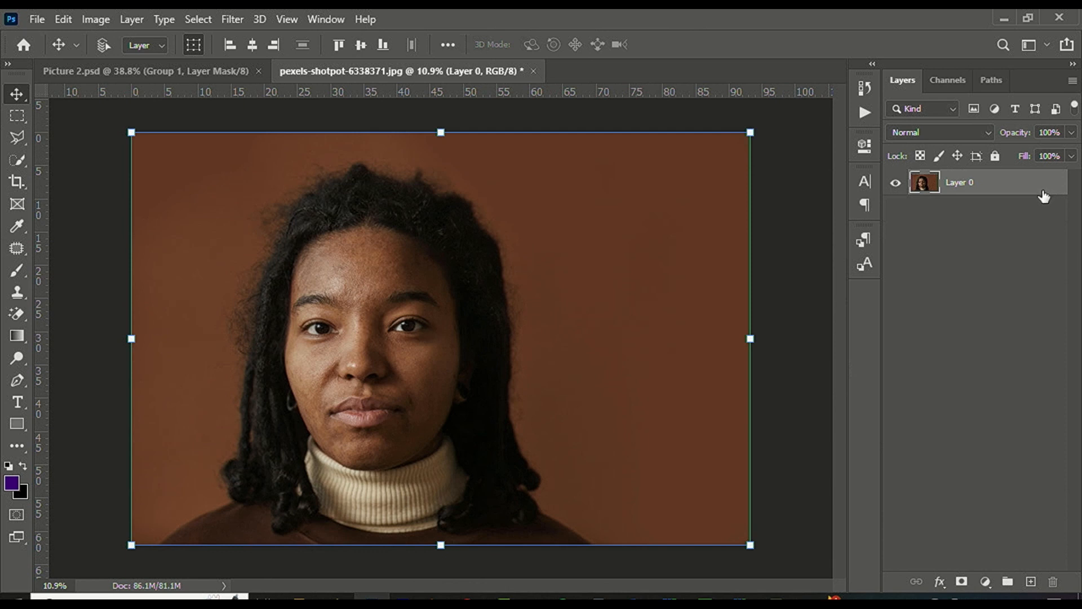
Undo the Background layer's unlocking and unlock it again as a regular layer
key(ctrl+z)
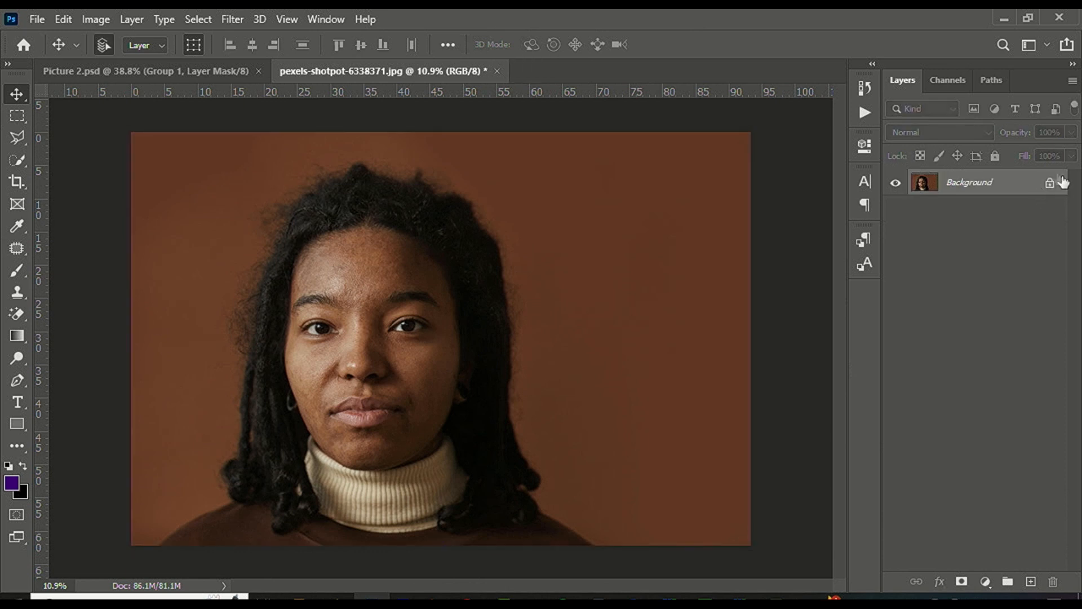
click(1050, 185)
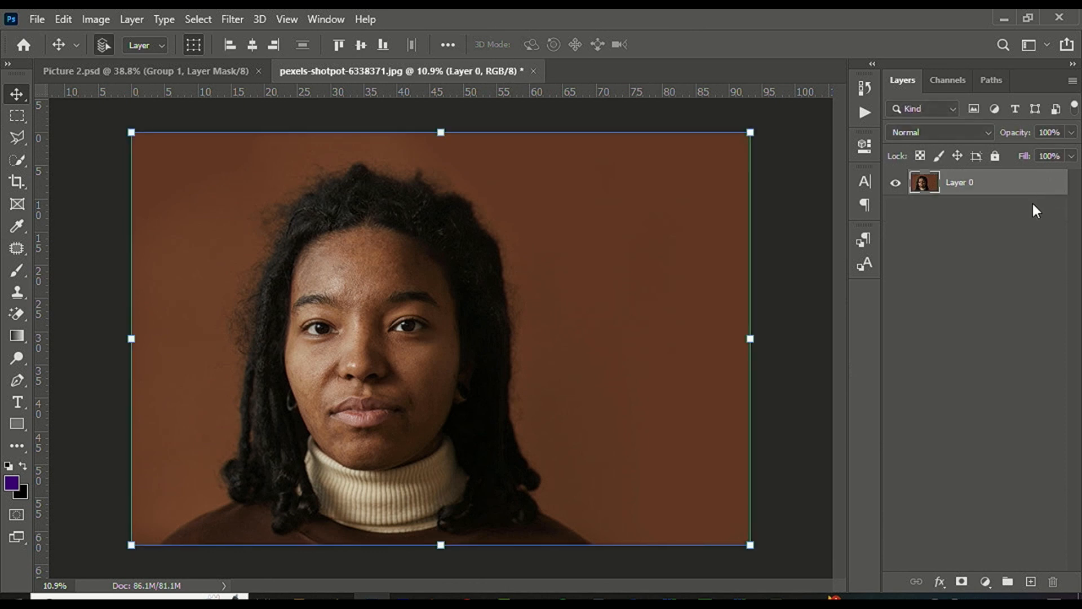
Open the unlocked portrait layer's properties and close the Properties tab group
click(867, 148)
click(867, 149)
right_click(868, 138)
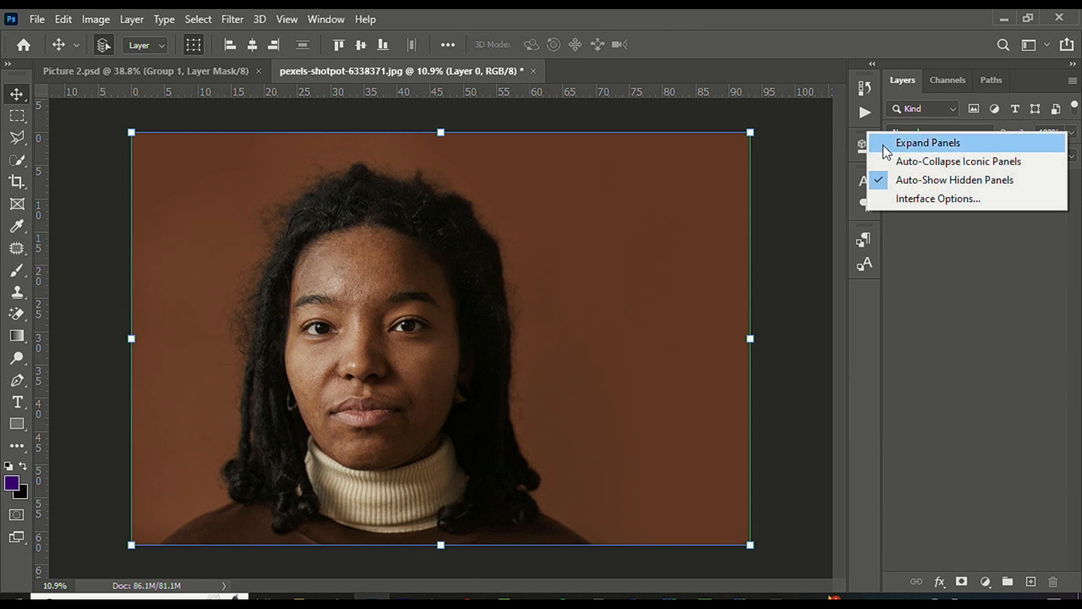
click(862, 142)
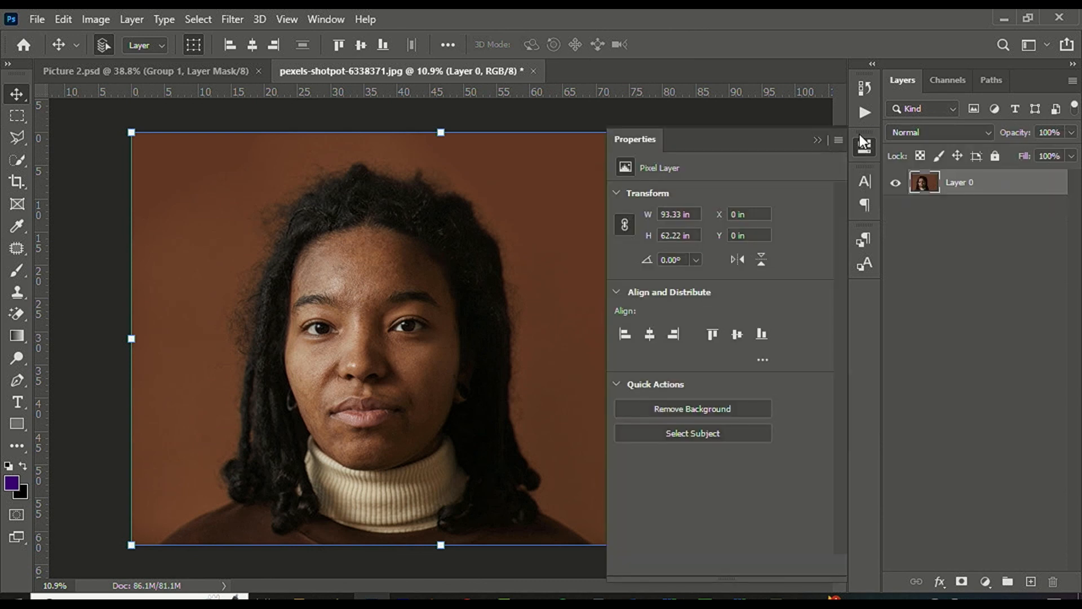
click(841, 140)
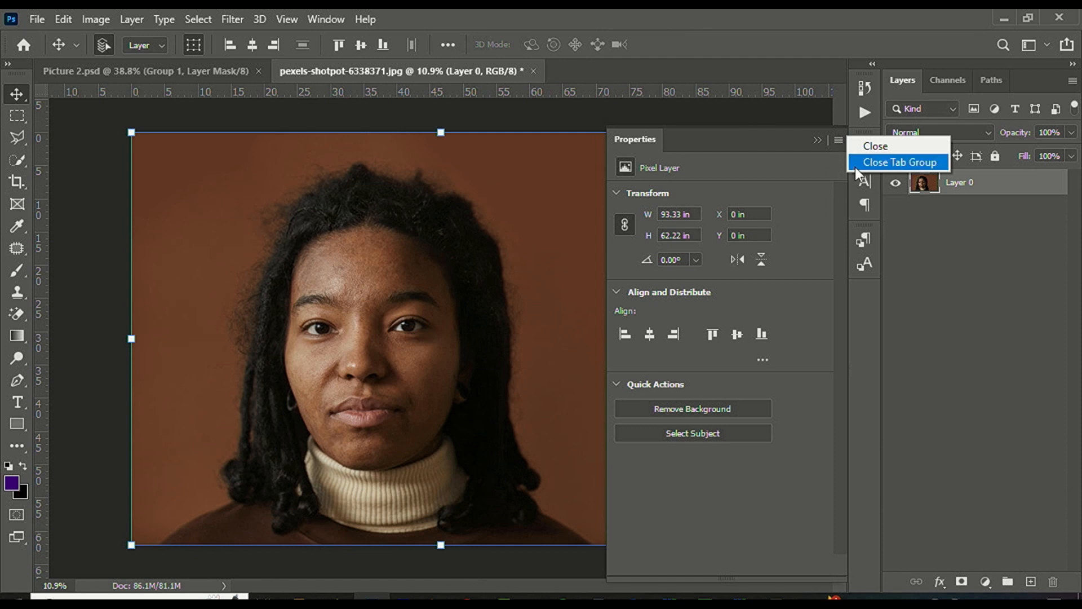
click(855, 167)
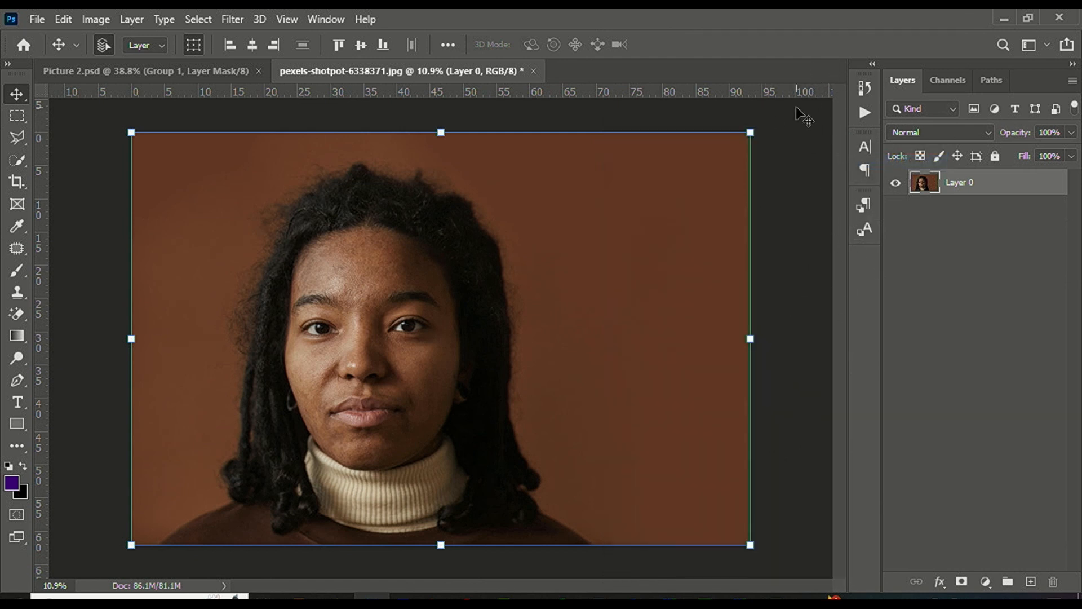
Bring back the layer properties and remove the portrait's background with the Remove Background quick action
click(321, 18)
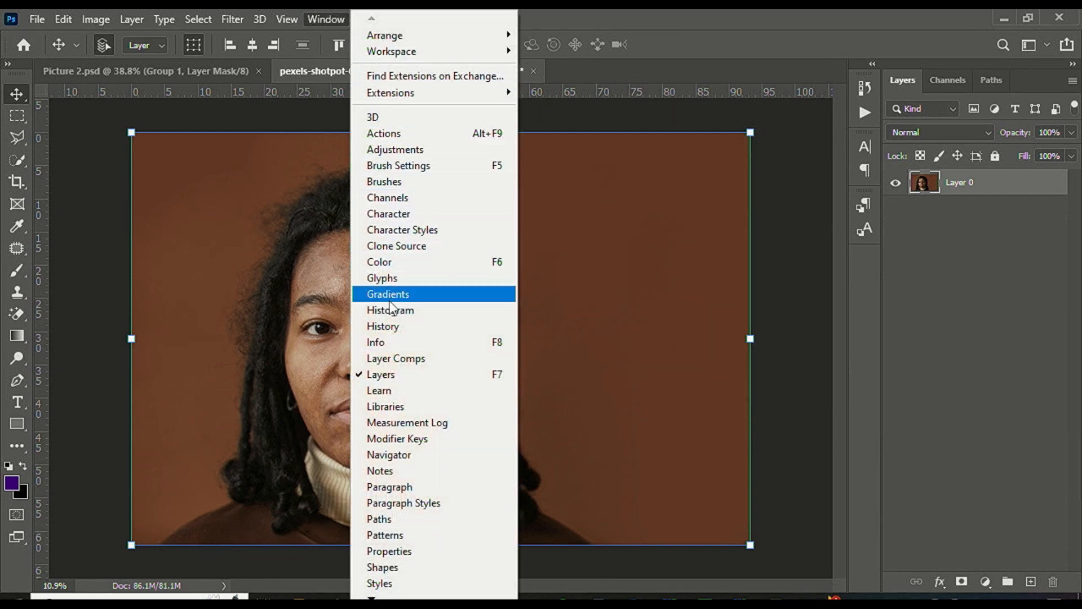
click(398, 551)
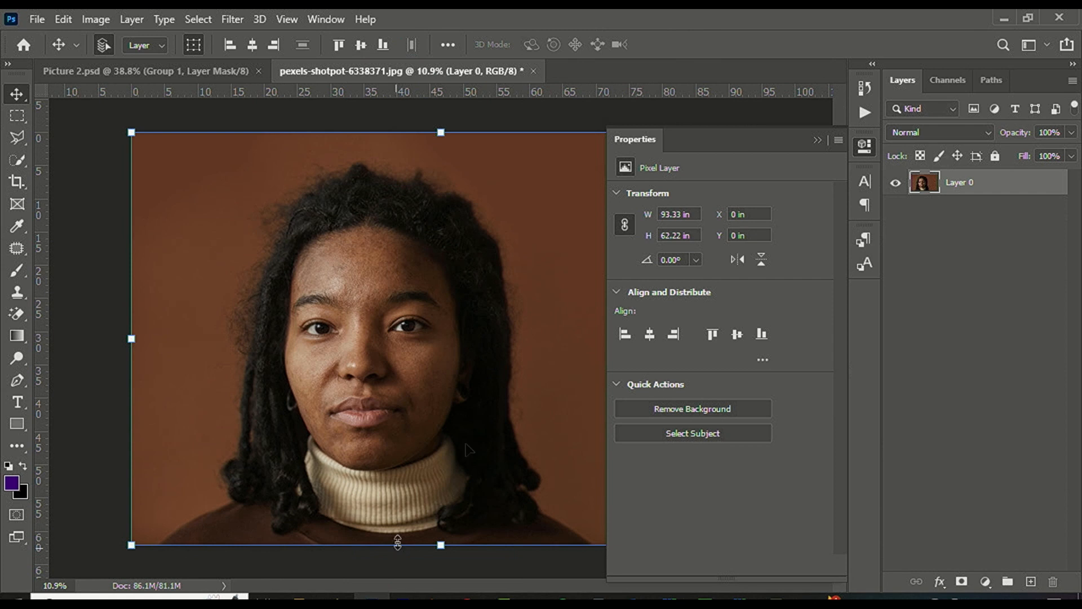
click(867, 148)
click(865, 148)
click(711, 412)
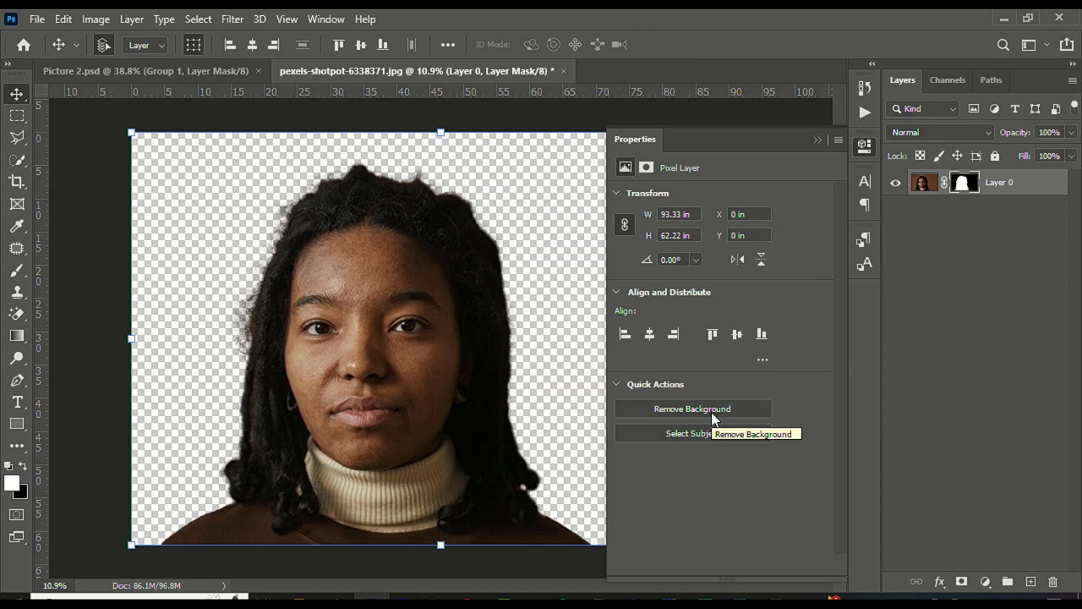
key(ctrl+minus)
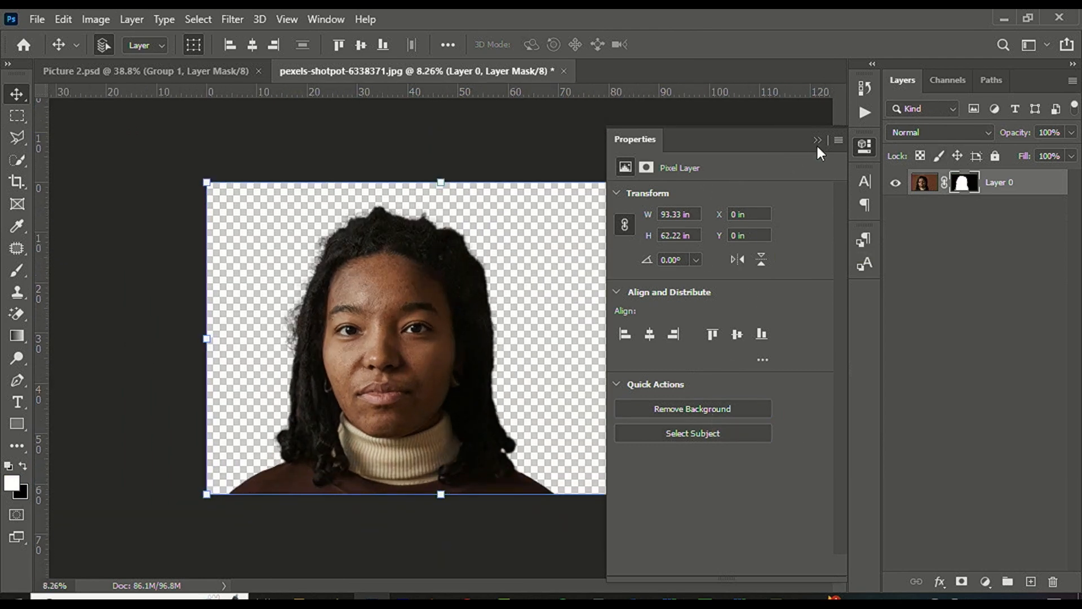
click(817, 140)
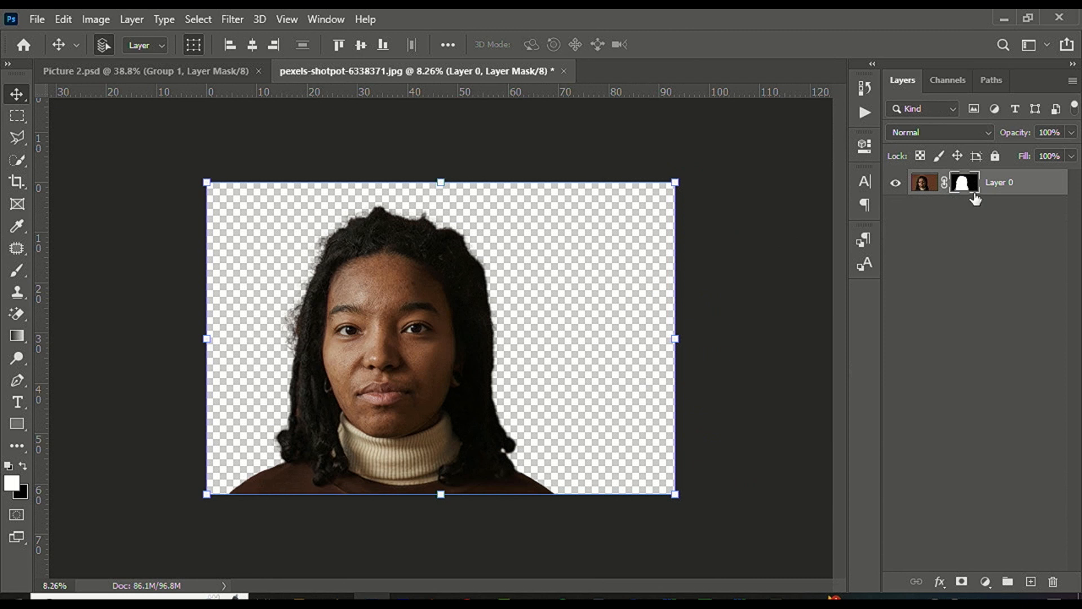
scroll(494, 317, up, 2)
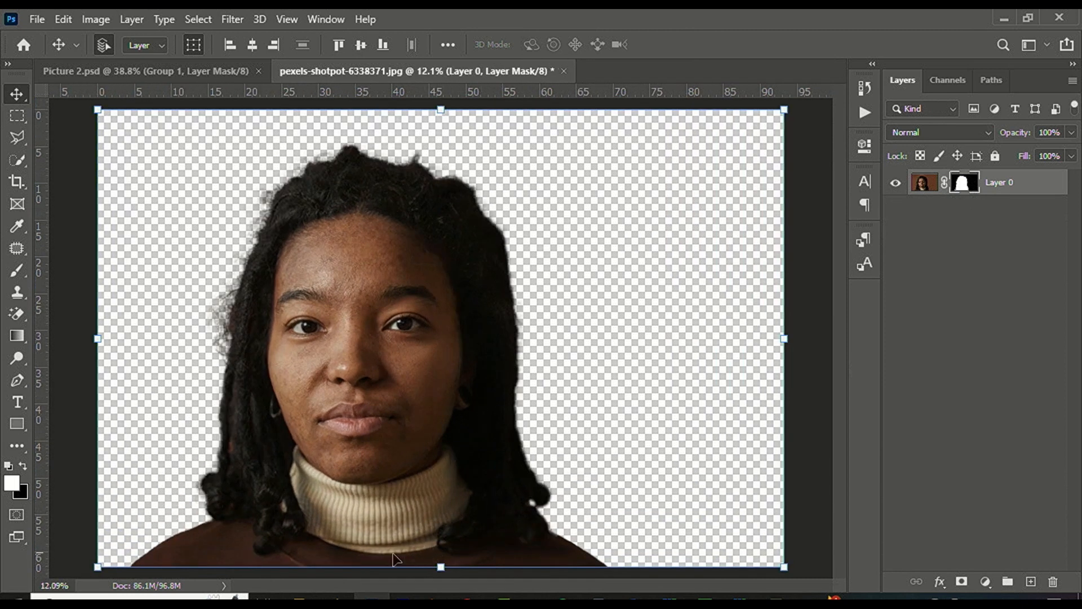
Bring the sunflower image cb309958-fb69-41e1-9191-e7ce27da9f03.jpeg from the Downloads folder into the portrait document
click(299, 597)
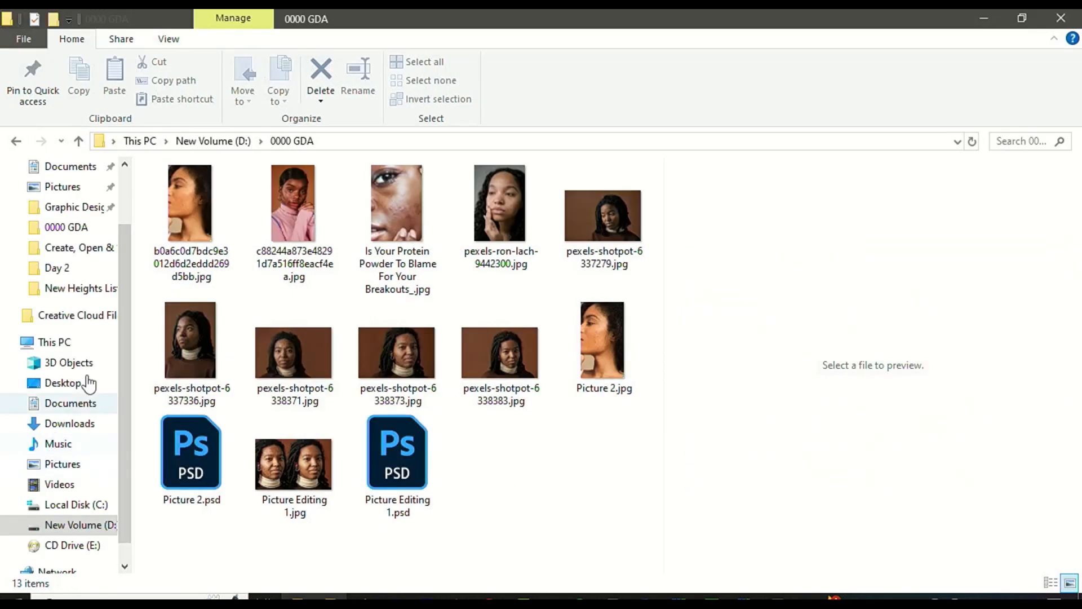
click(110, 423)
scroll(350, 355, down, 10)
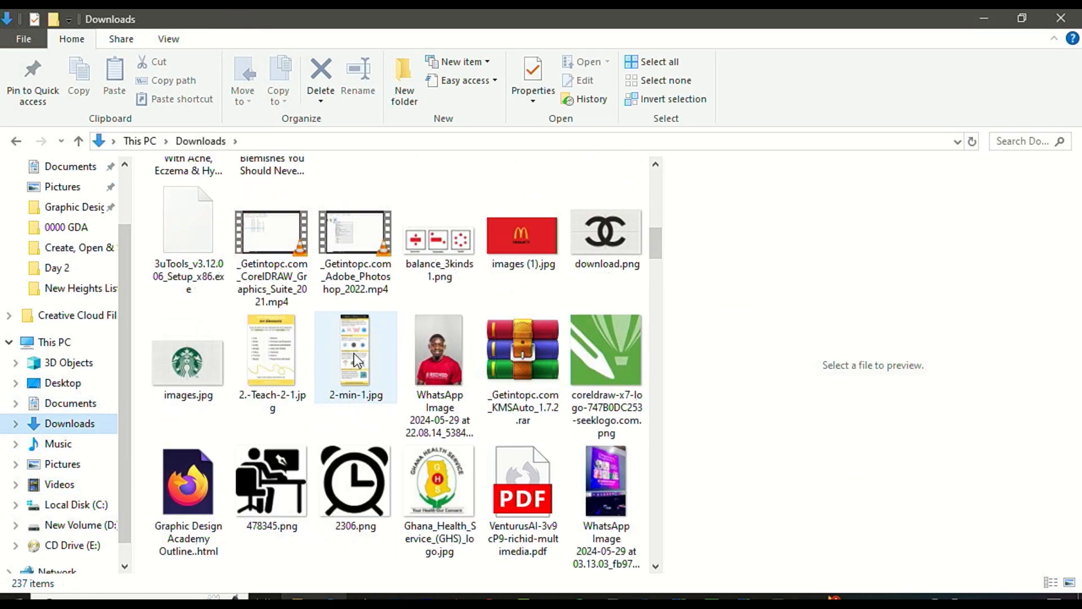
scroll(354, 353, down, 15)
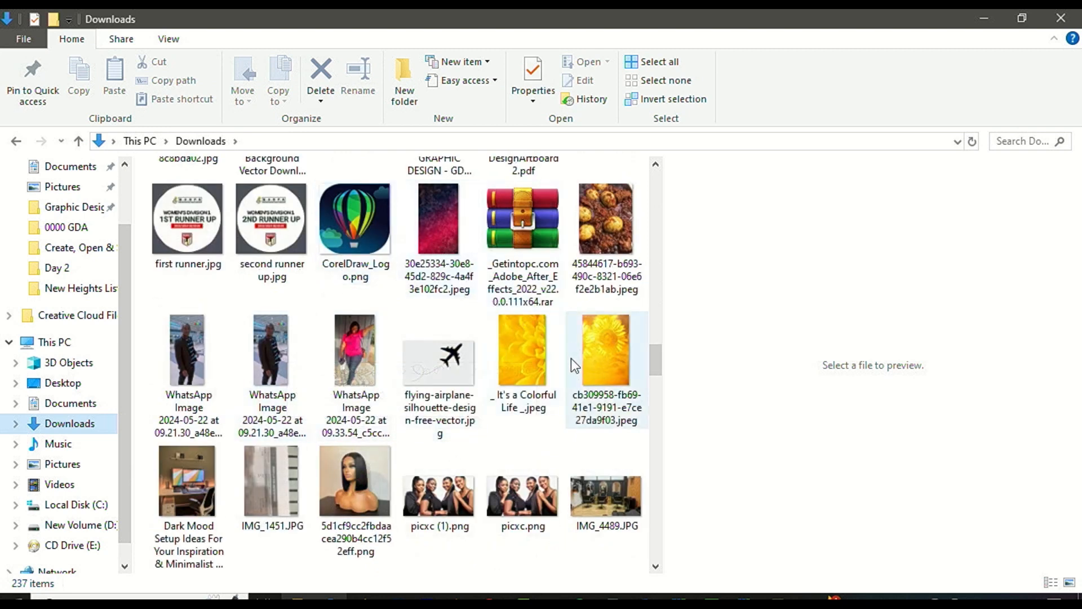
click(539, 350)
drag(611, 366, 407, 489)
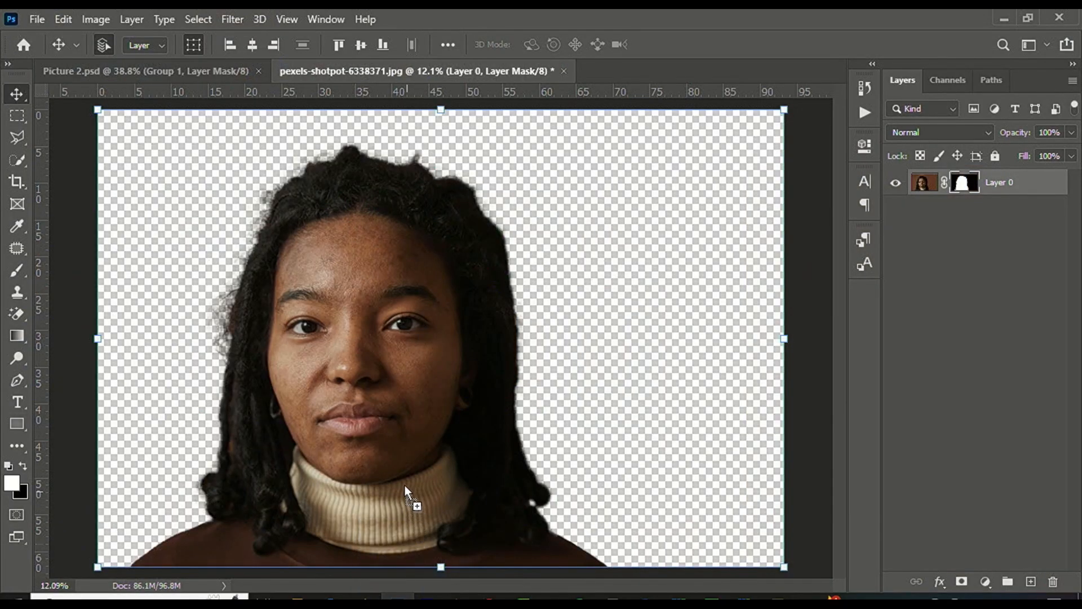
Scale the placed sunflower image to about 2100% so it covers the entire canvas, and commit the placement
drag(440, 312, 457, 107)
scroll(437, 368, down, 4)
drag(440, 355, 441, 581)
mouse_move(237, 406)
mouse_down()
mouse_move(189, 399)
mouse_move(231, 410)
mouse_move(220, 413)
mouse_up()
drag(589, 406, 654, 381)
key(Return)
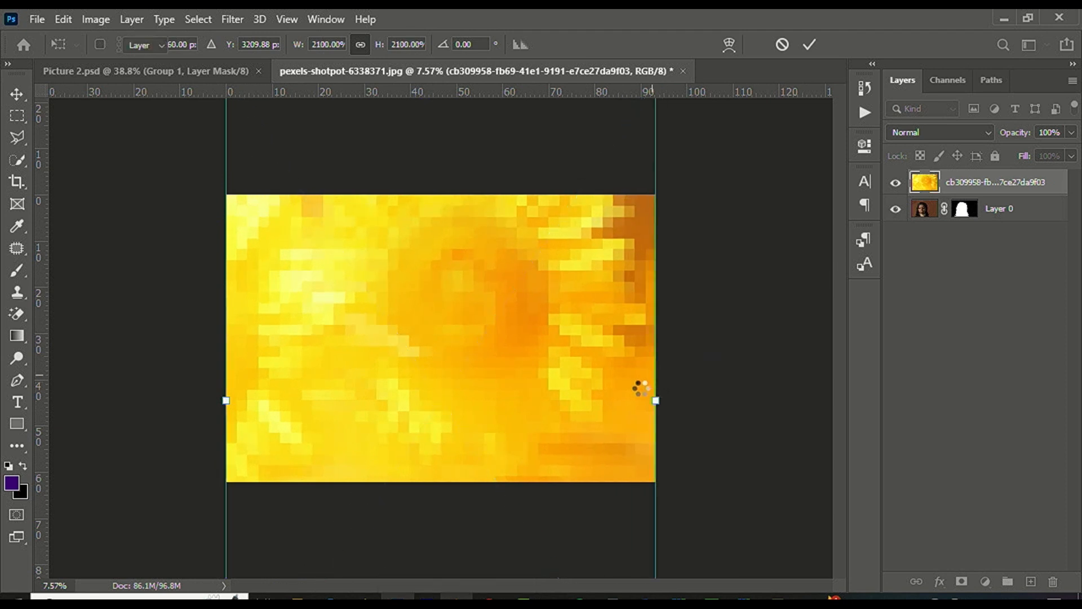
key(ctrl+plus)
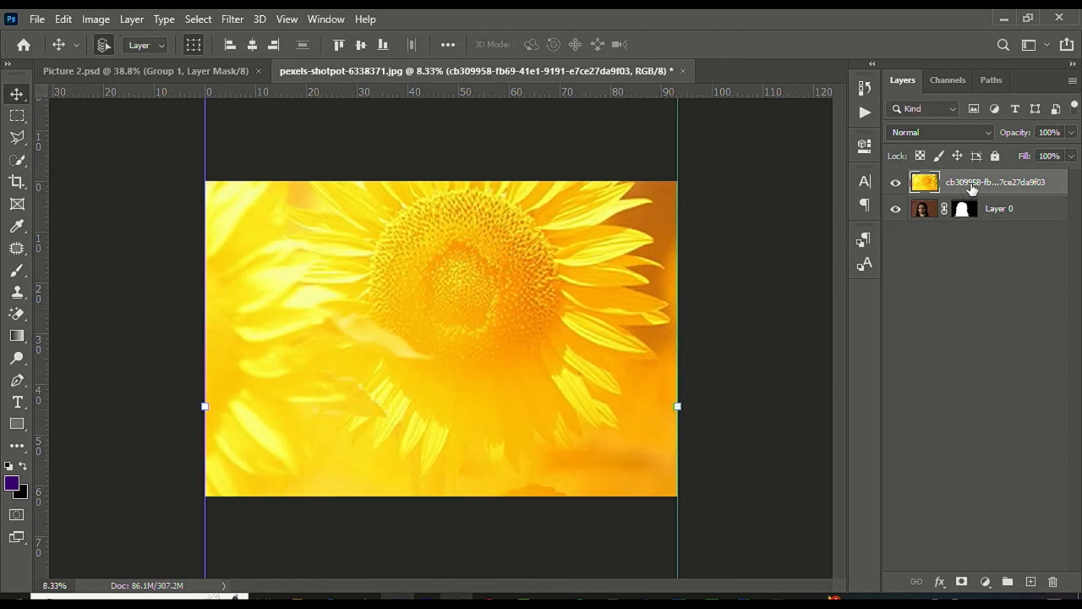
Rename the sunflower layer as "background layer new"
double_click(975, 183)
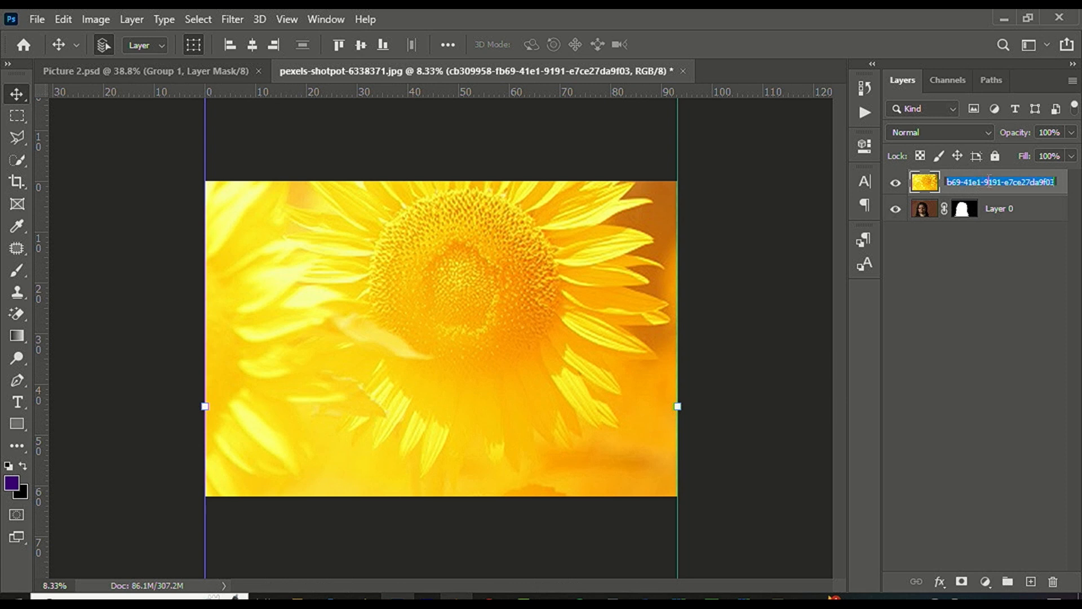
text(background)
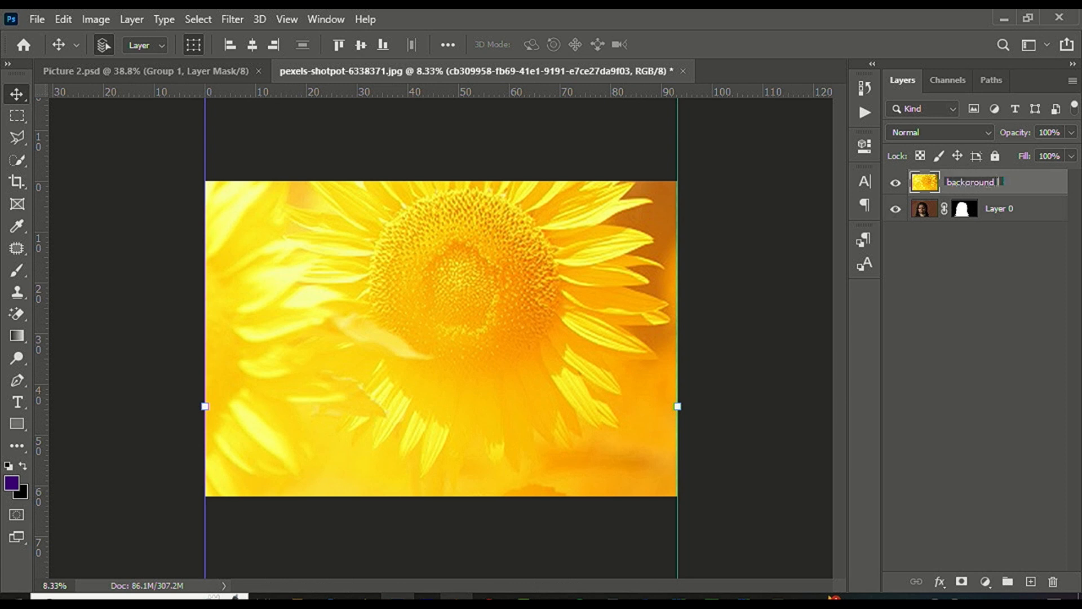
text( layer new)
key(Return)
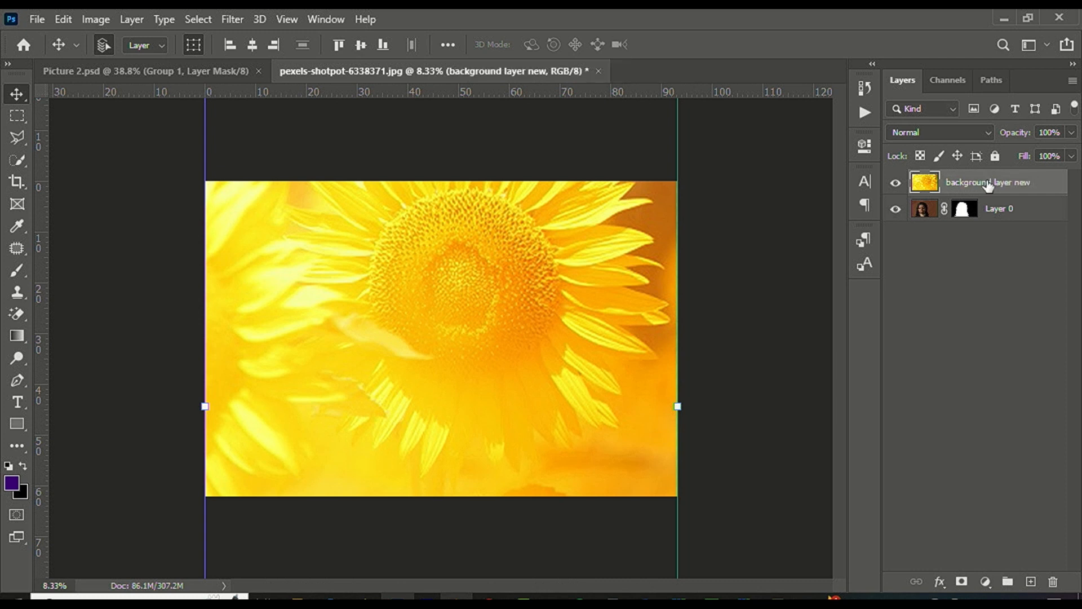
Move the sunflower layer beneath Layer 0 so it sits behind the woman, and deselect it
drag(988, 186, 997, 221)
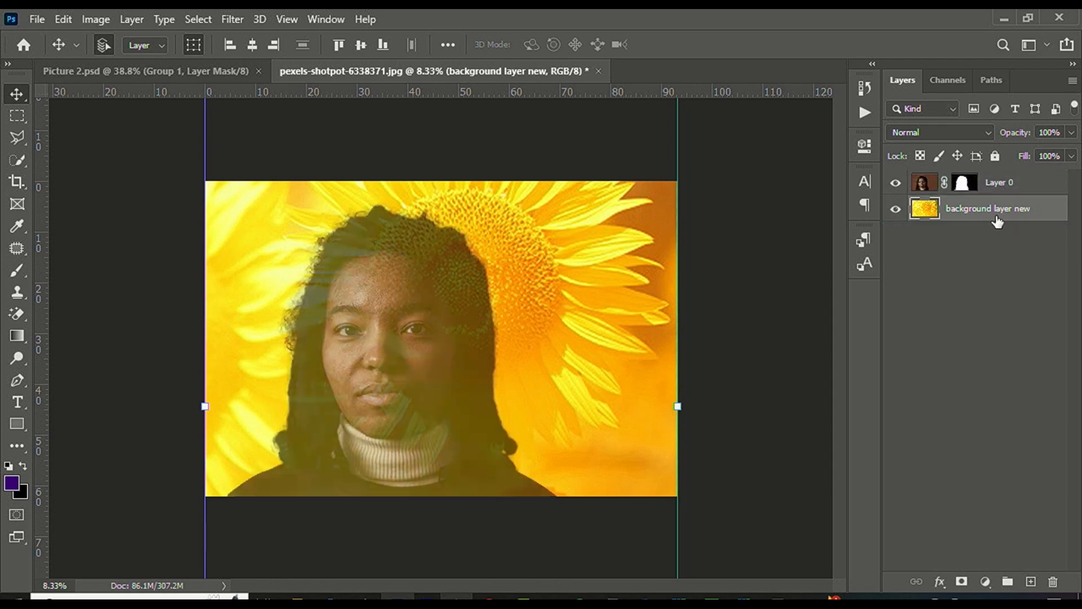
scroll(396, 331, down, 3)
scroll(447, 343, up, 3)
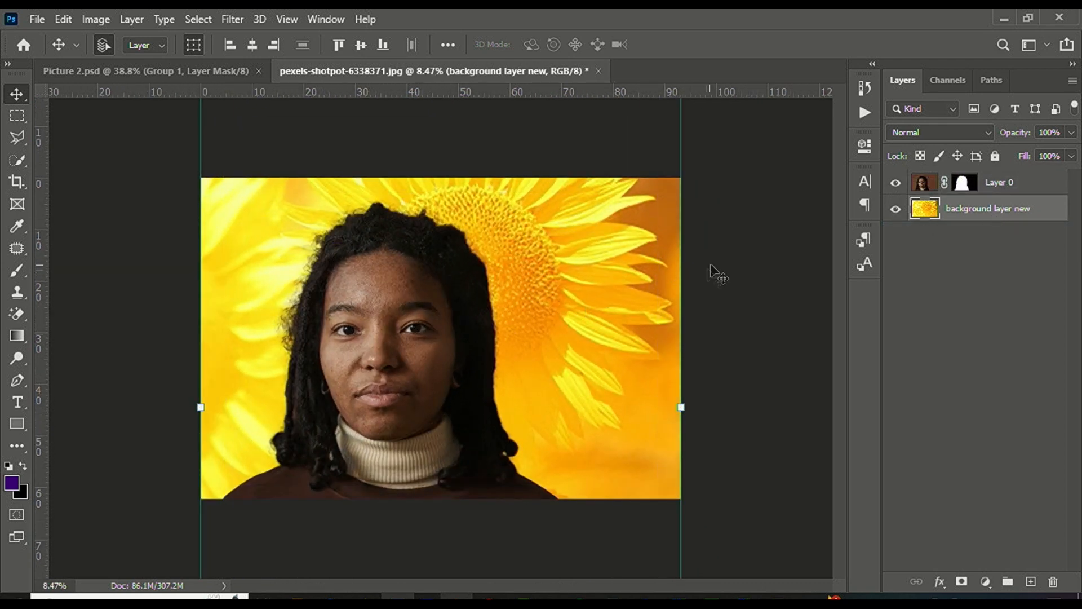
click(708, 269)
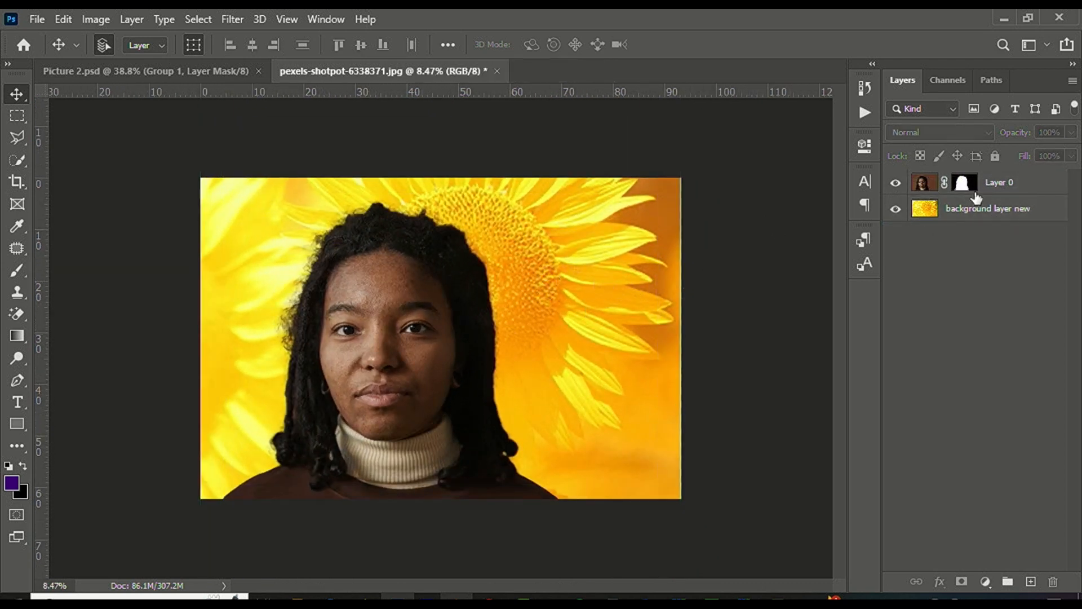
Add a Brightness/Contrast adjustment above Layer 0 with a brightness of about 15
click(1003, 184)
click(997, 211)
click(1001, 188)
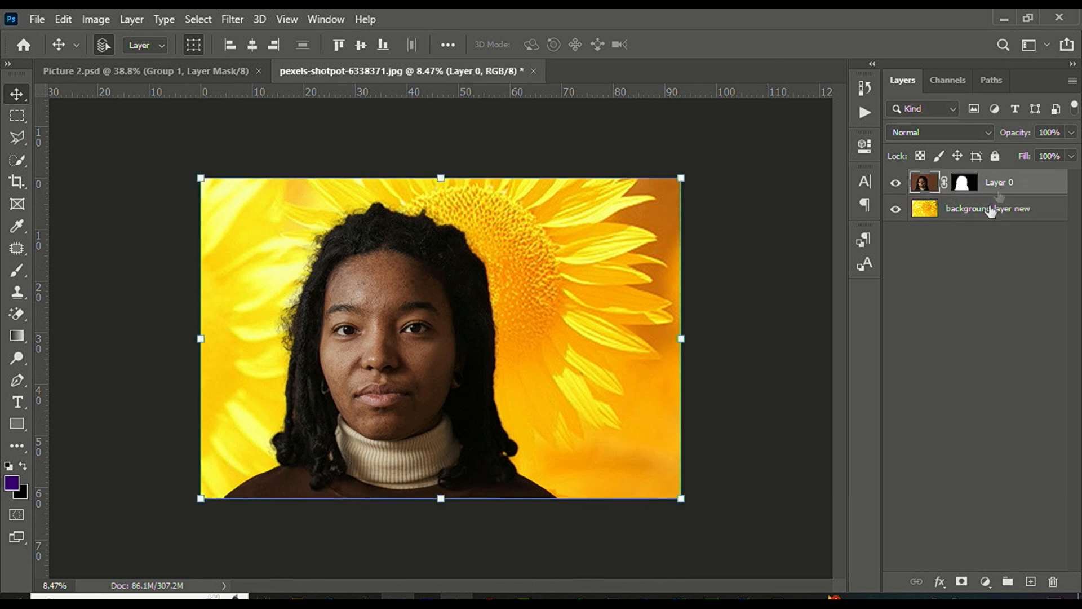
click(985, 581)
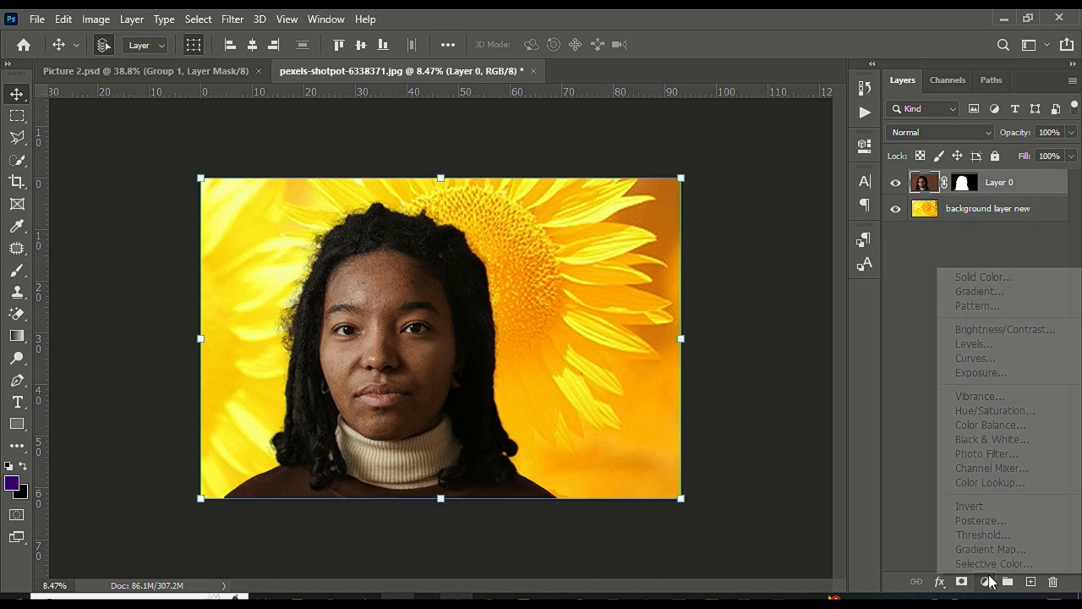
click(1009, 330)
drag(723, 249, 731, 238)
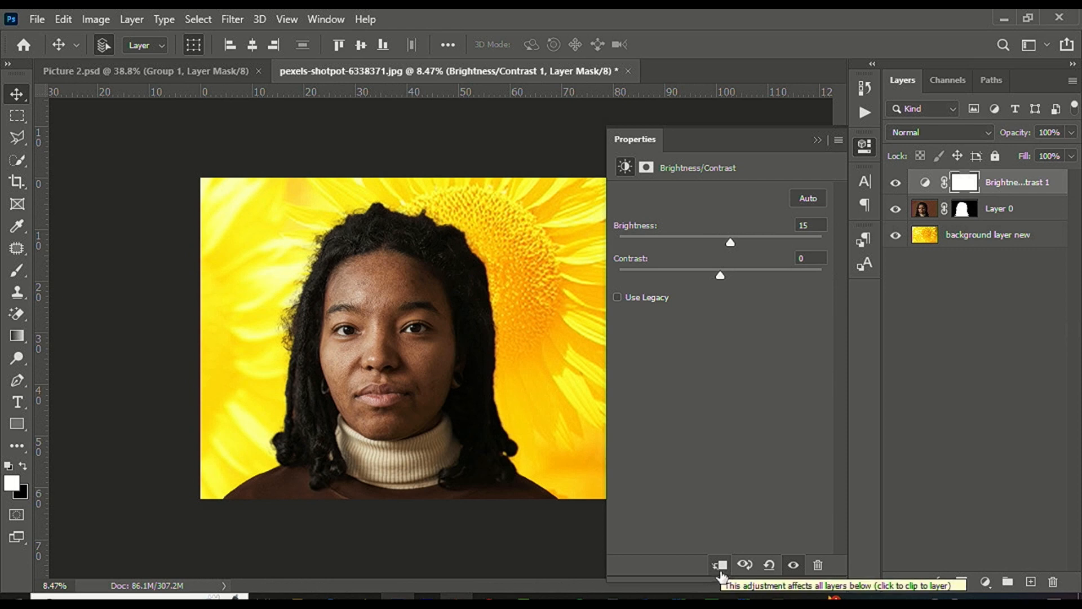
Clip the Brightness/Contrast adjustment to Layer 0 with a clipping mask
right_click(995, 186)
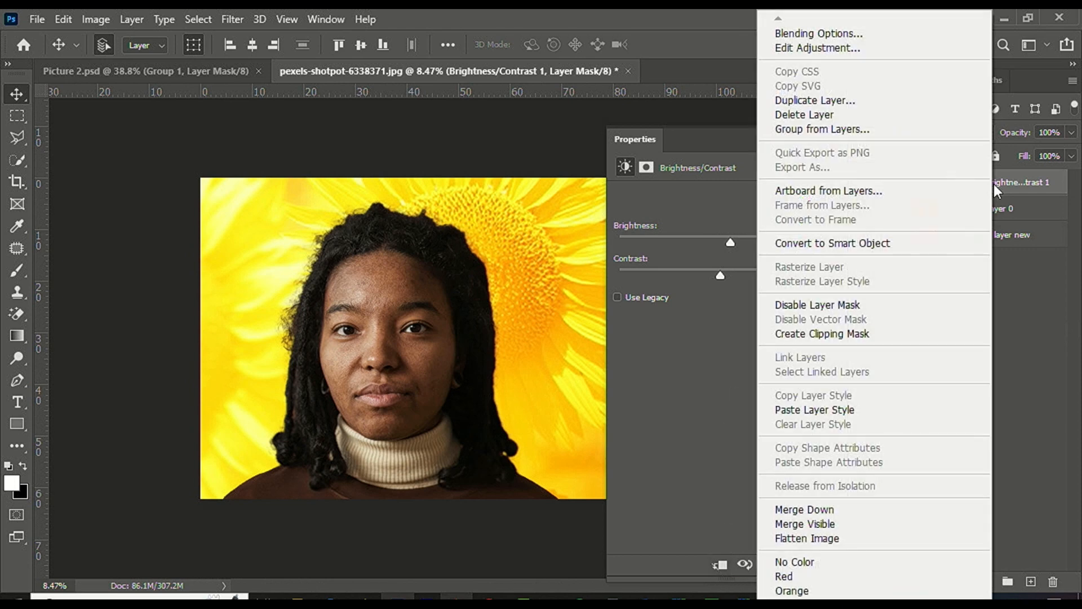
click(993, 183)
right_click(996, 180)
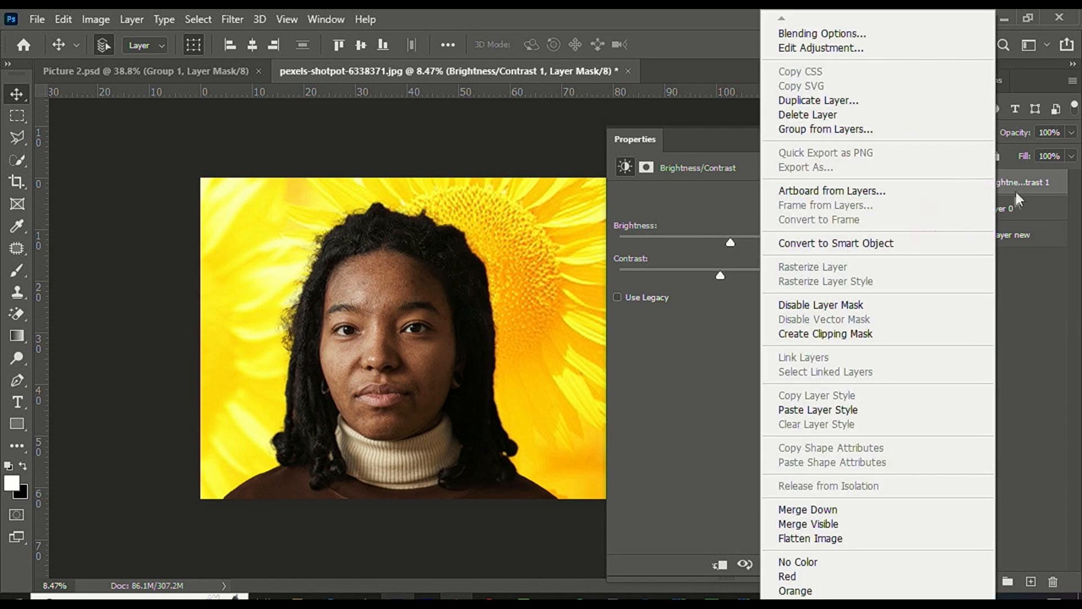
click(1016, 192)
right_click(1013, 184)
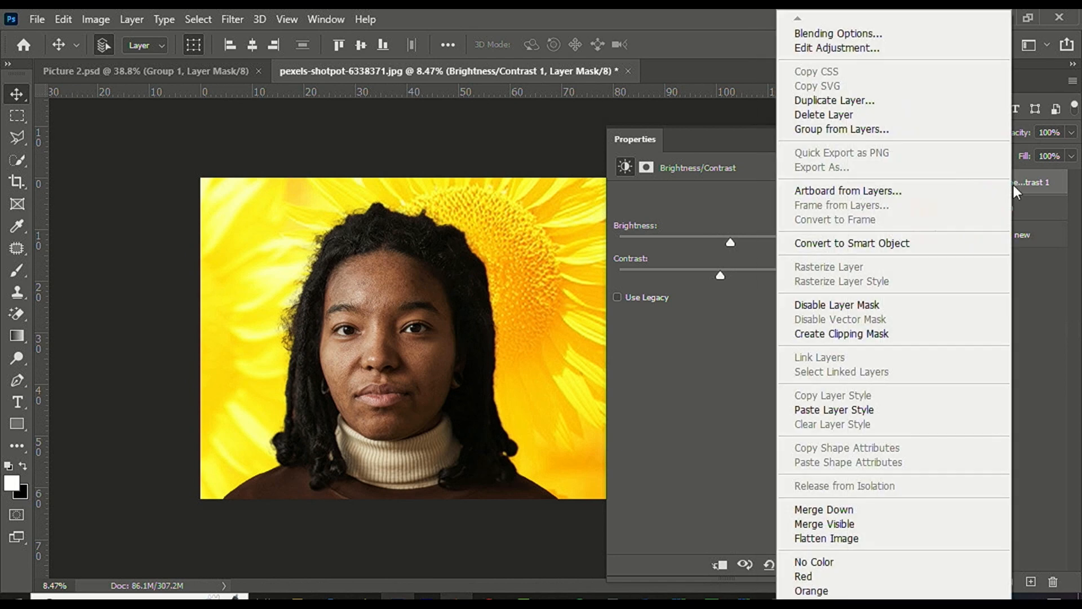
click(872, 337)
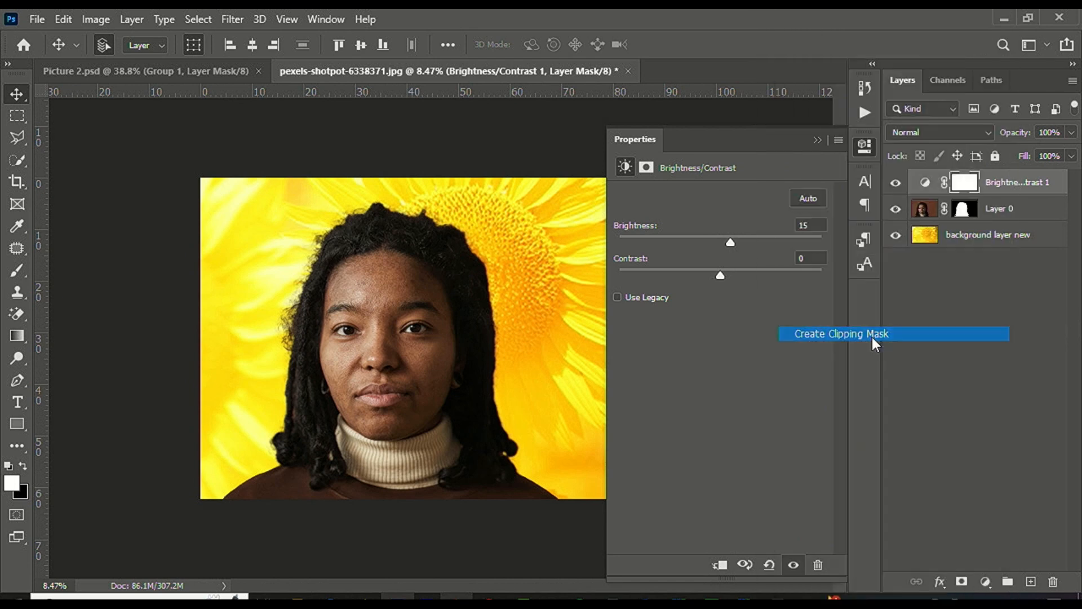
Set the clipped adjustment's brightness to about 71 and contrast to about -24
drag(729, 244, 764, 242)
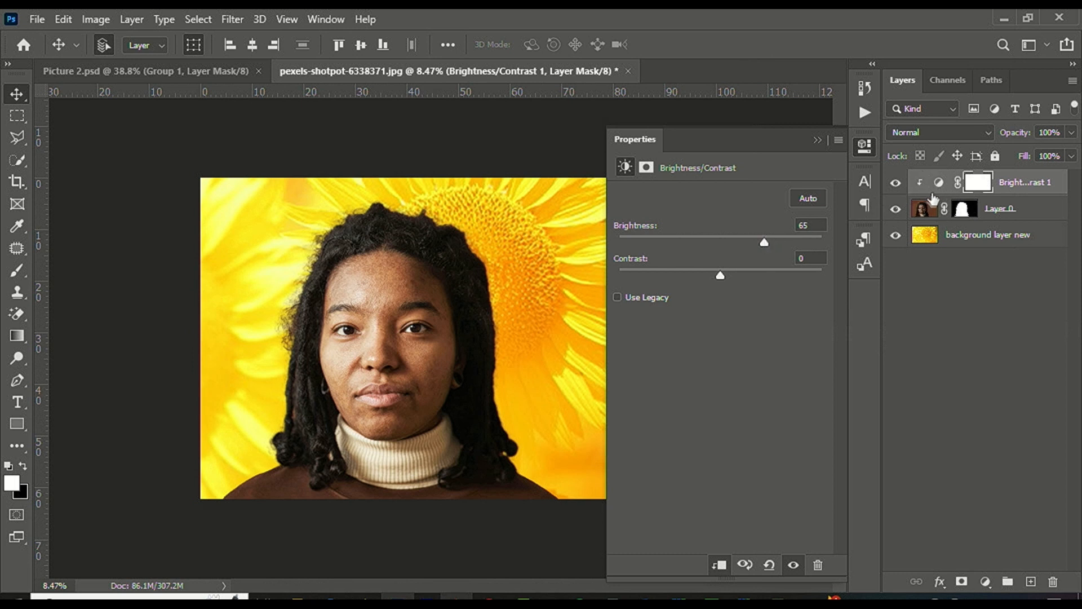
drag(773, 242, 781, 241)
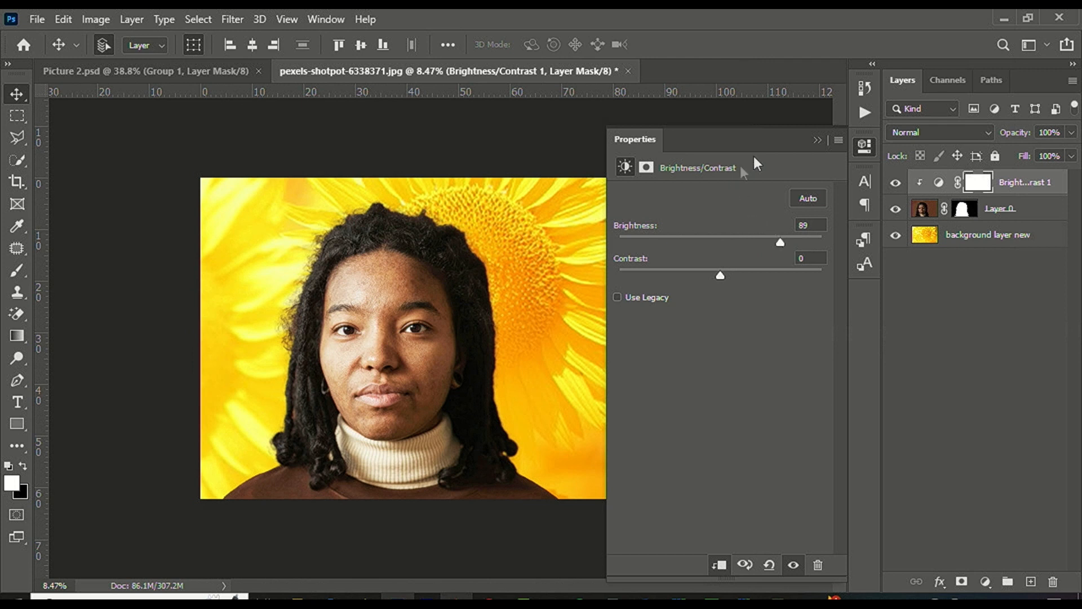
drag(720, 275, 652, 264)
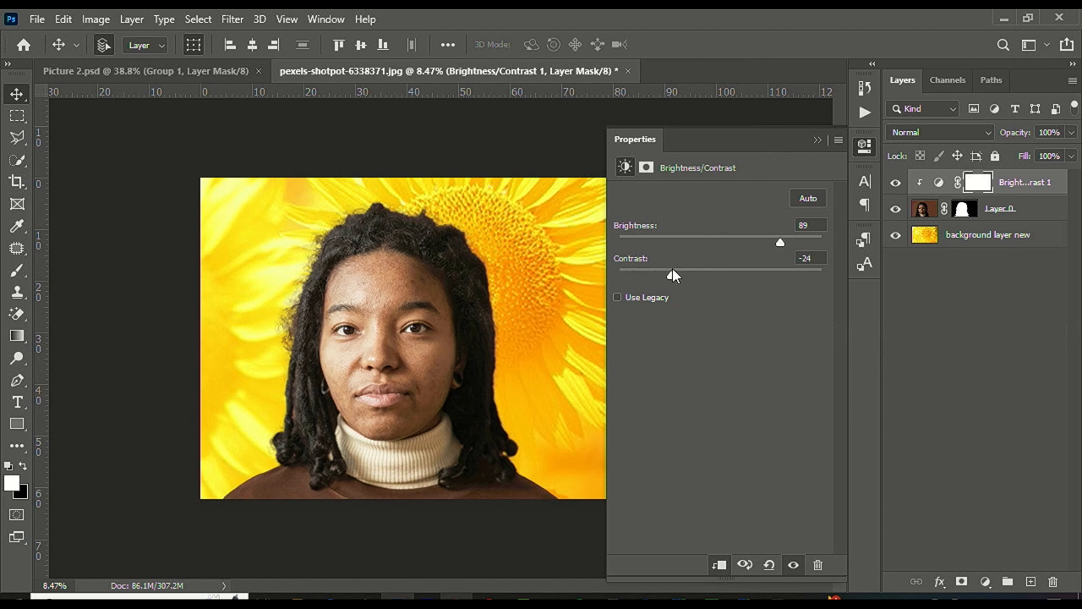
mouse_move(787, 244)
mouse_down()
mouse_move(802, 242)
mouse_move(781, 241)
mouse_up()
drag(778, 254, 771, 249)
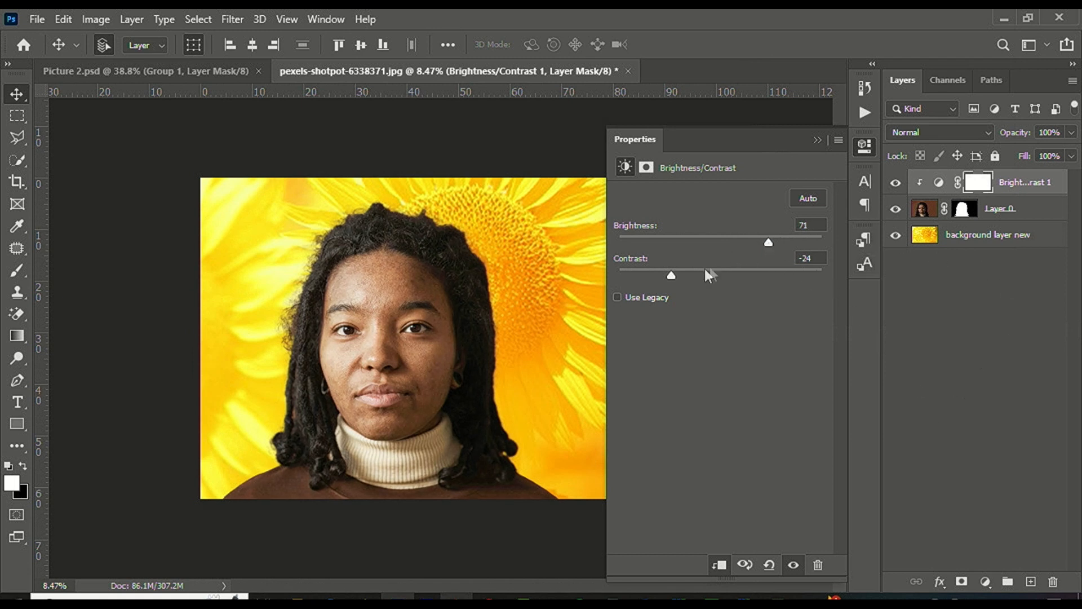
Set the clipped Brightness/Contrast adjustment's contrast to about -14
drag(691, 275, 700, 274)
drag(691, 275, 687, 276)
Add a Color Balance adjustment on top with midtones at about -3 for Cyan/Red and -18 for Yellow/Blue
click(985, 581)
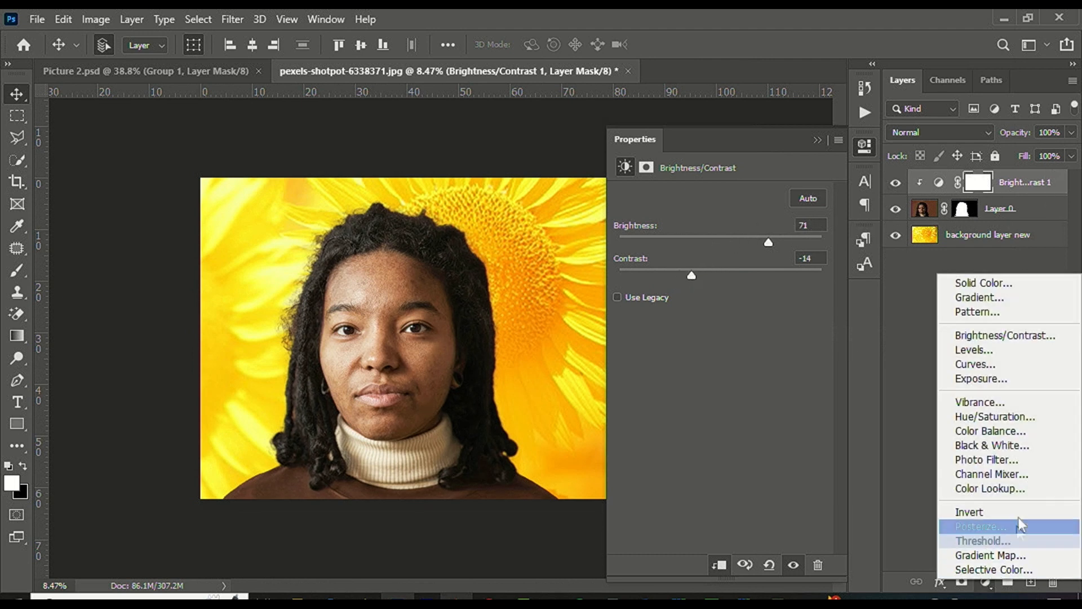
click(1010, 431)
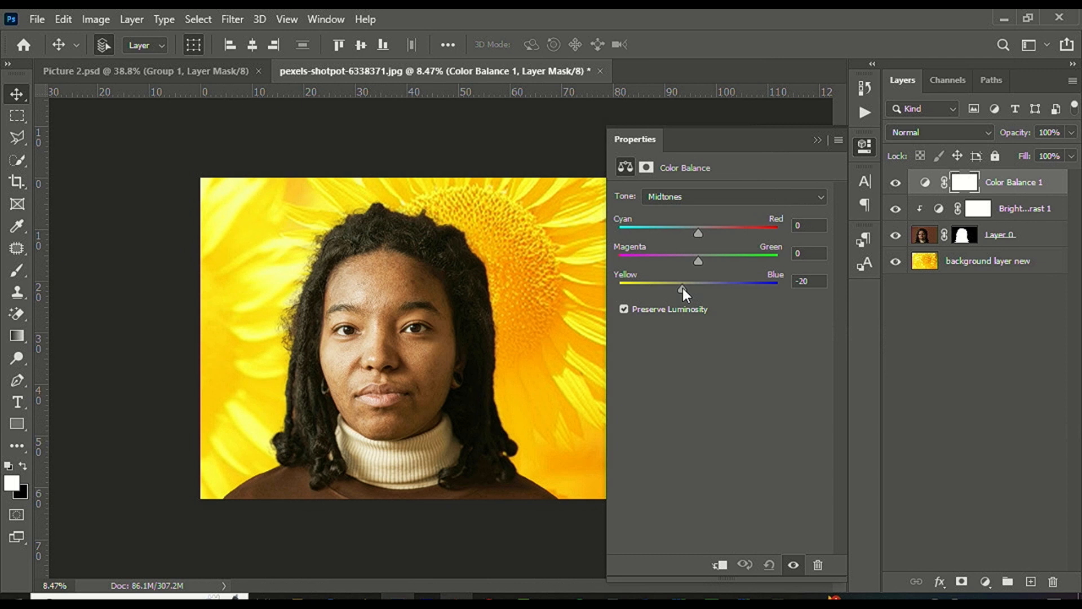
drag(679, 287, 686, 290)
mouse_move(697, 233)
mouse_down()
mouse_move(712, 233)
mouse_move(698, 231)
mouse_up()
scroll(507, 281, down, 1)
scroll(505, 280, up, 5)
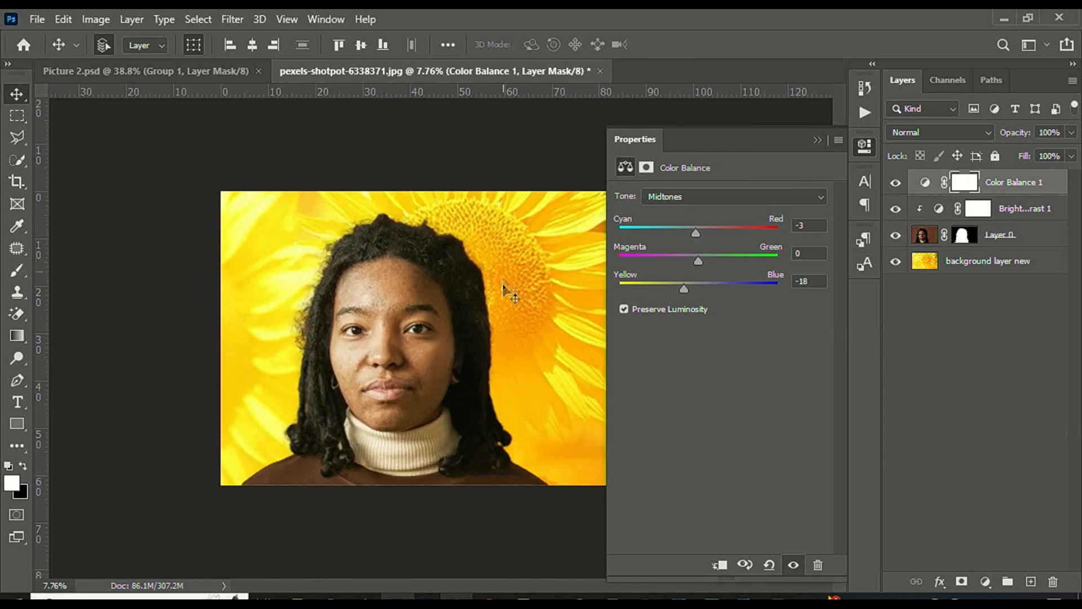
scroll(468, 293, down, 3)
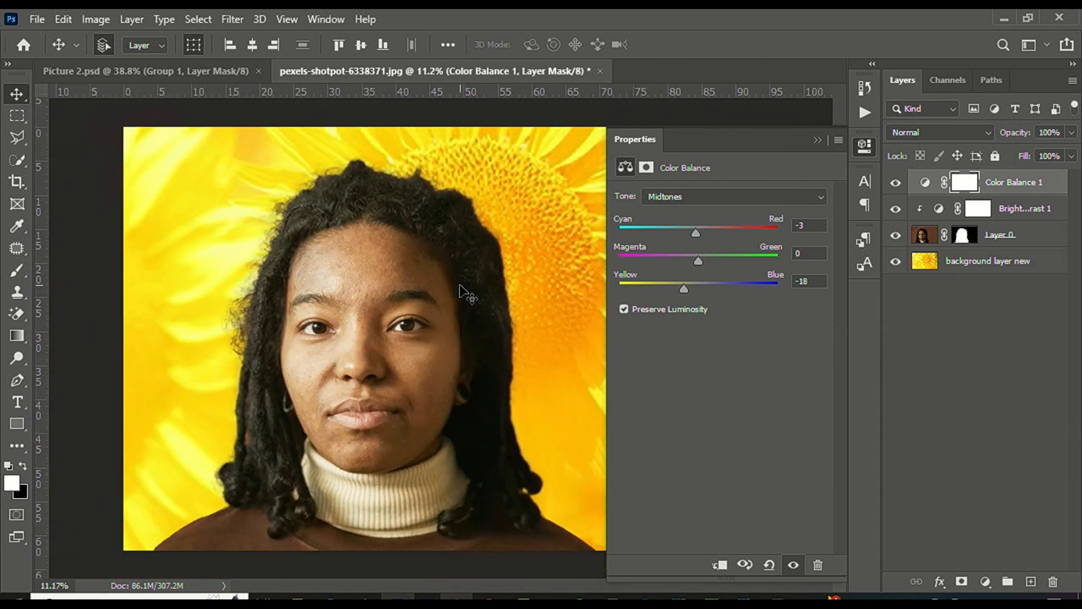
Set the Brightness/Contrast adjustment's contrast to about -2, then deselect the layer and put its settings away
click(920, 219)
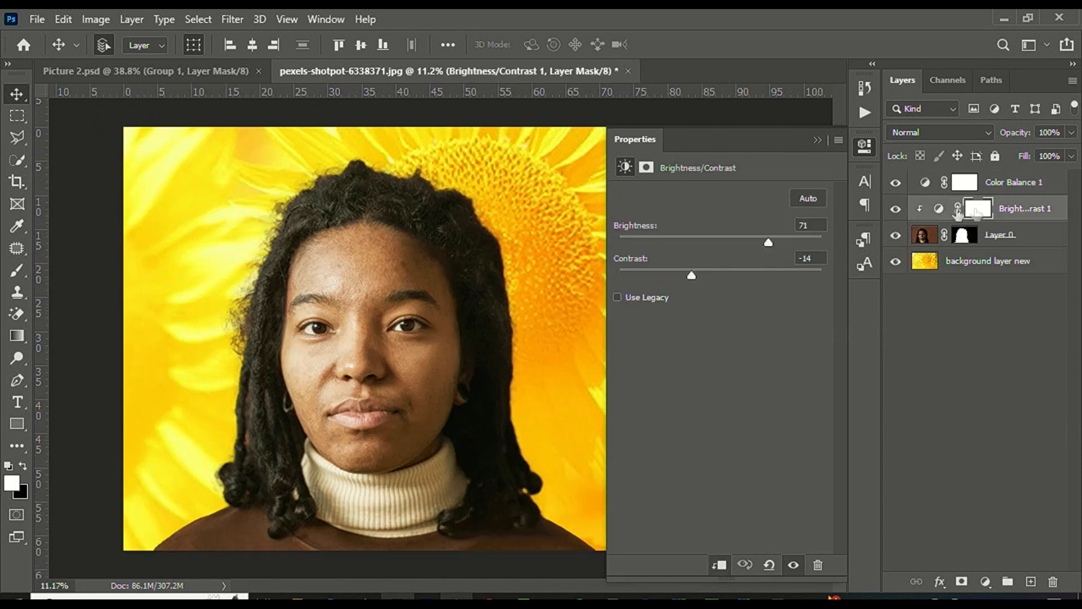
drag(721, 277, 718, 277)
scroll(463, 266, down, 2)
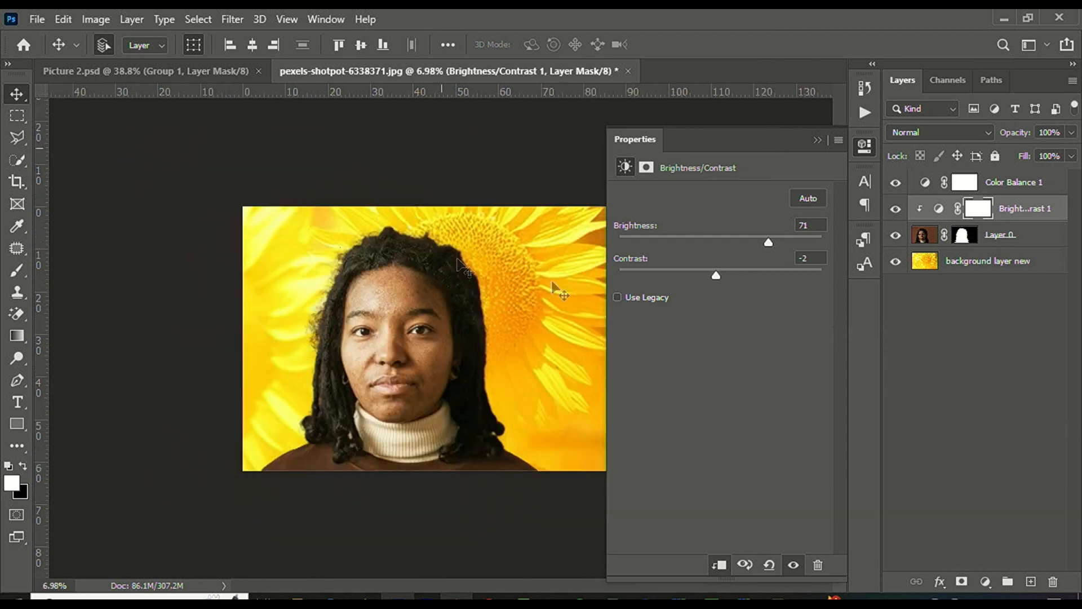
scroll(459, 260, down, 1)
click(370, 237)
click(819, 141)
scroll(568, 286, up, 2)
scroll(488, 304, up, 4)
scroll(488, 305, down, 2)
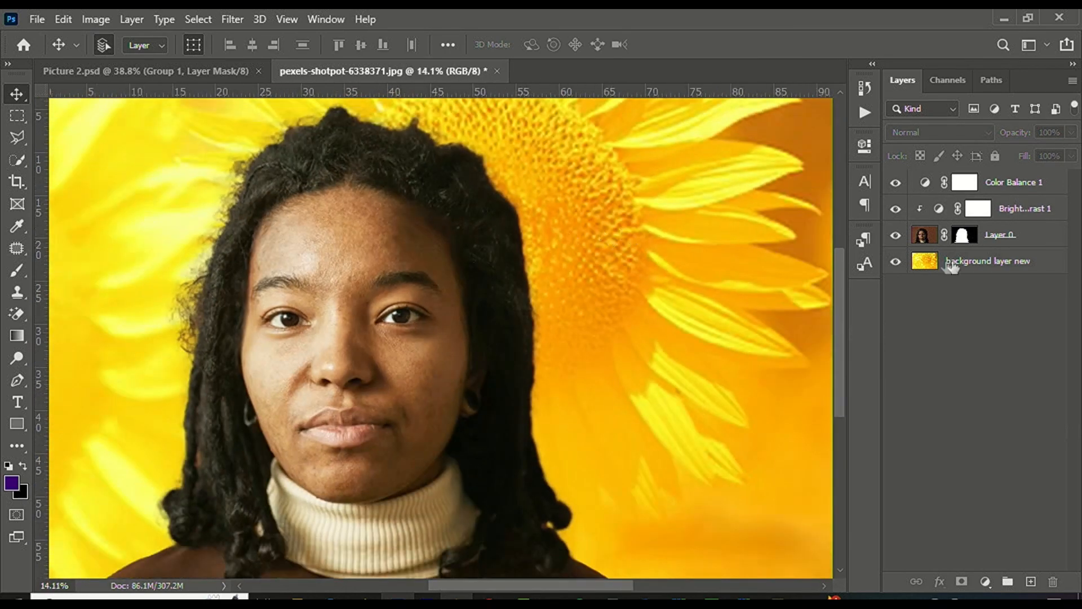
Release the clipping mask between the Brightness/Contrast adjustment and Layer 0
click(999, 240)
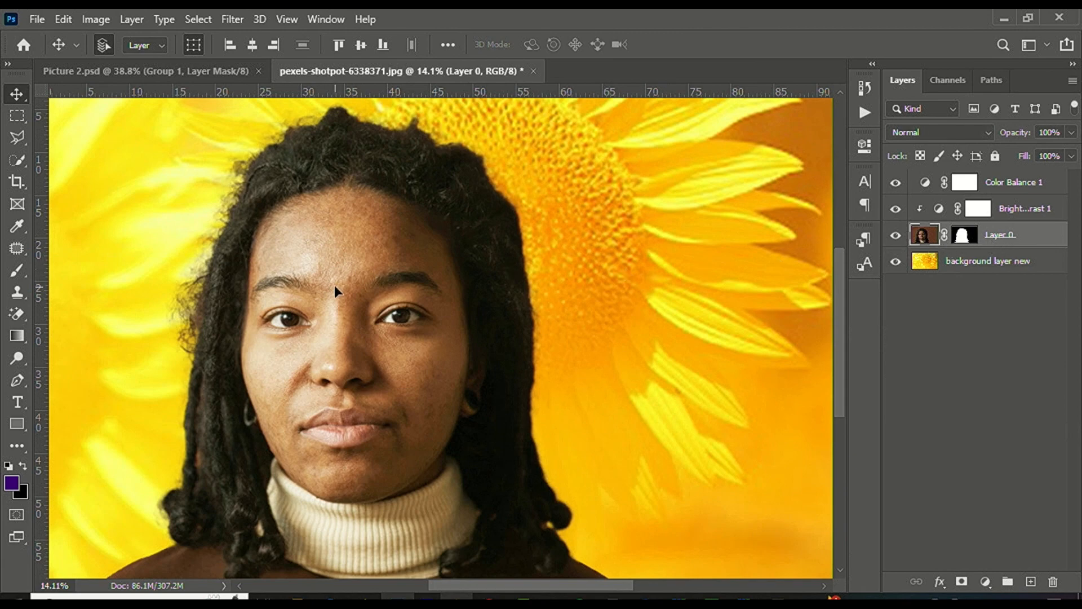
scroll(334, 285, up, 1)
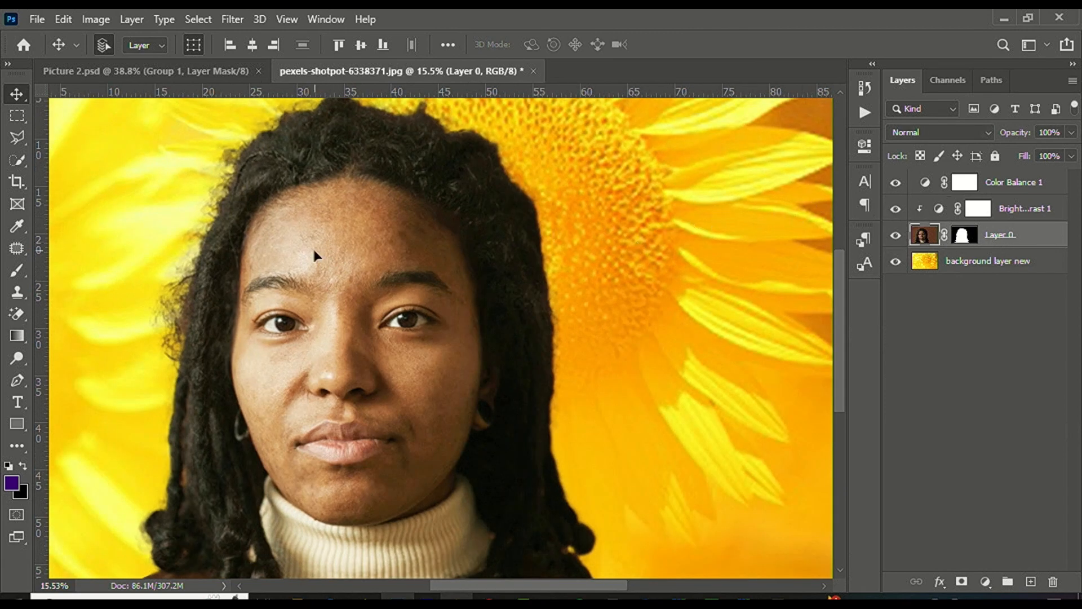
scroll(377, 280, up, 8)
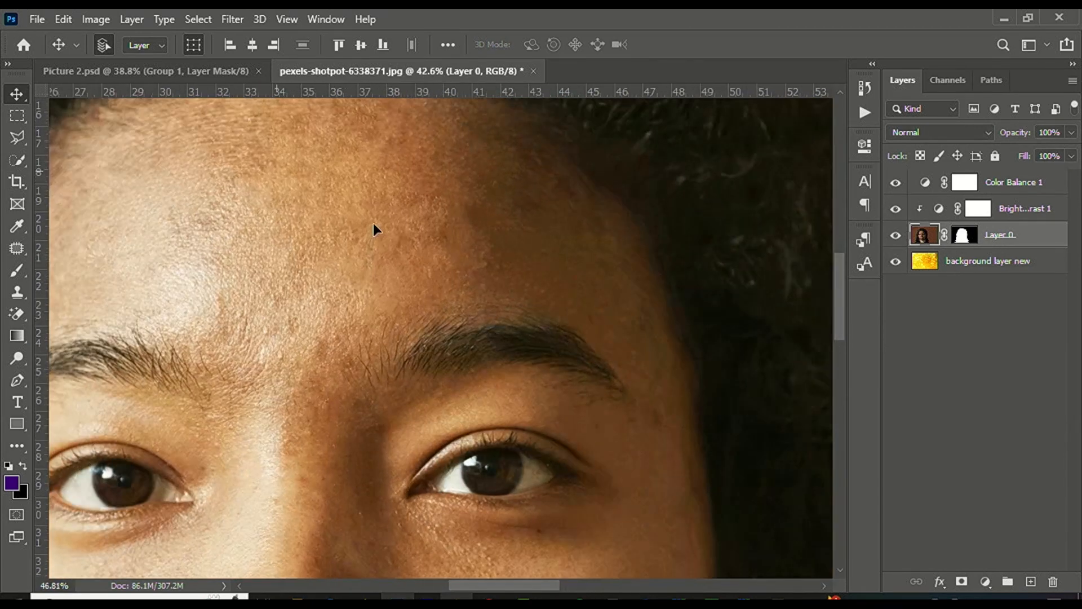
scroll(373, 224, down, 4)
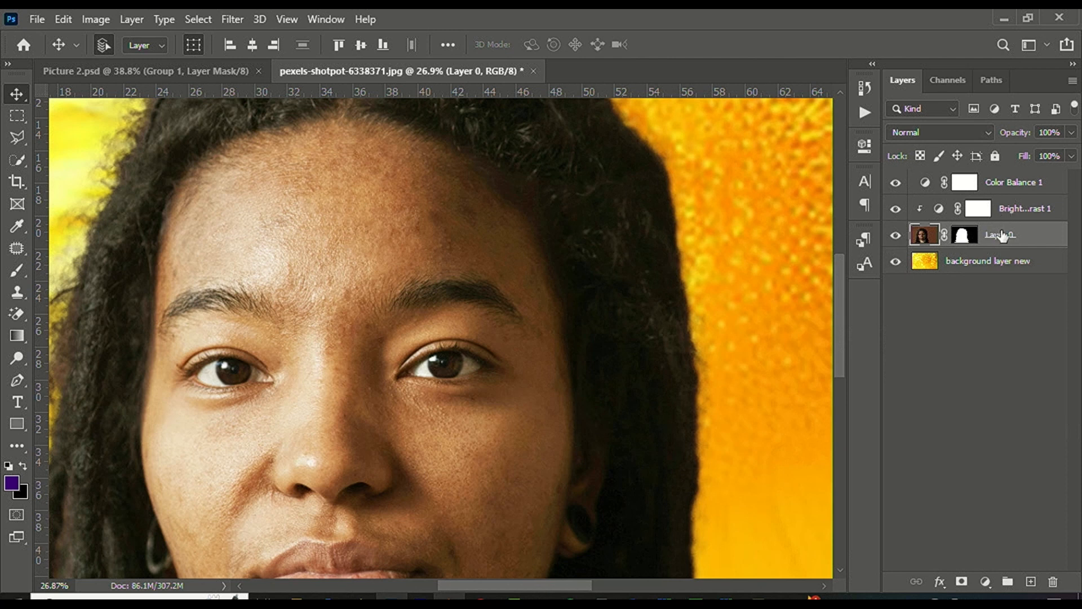
drag(1007, 220, 1004, 219)
drag(1004, 219, 1006, 213)
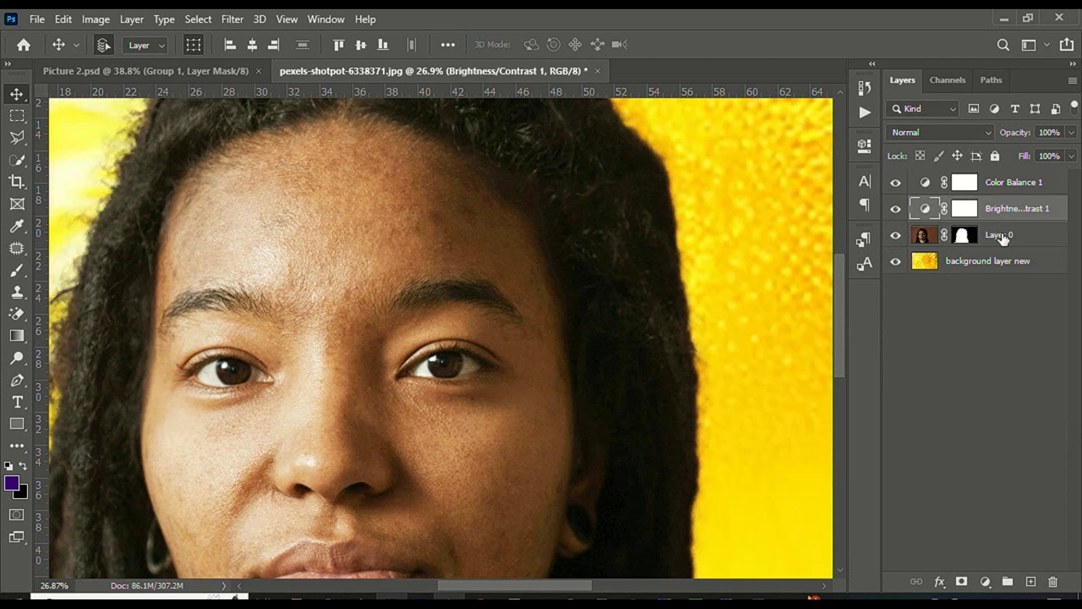
Put Layer 0 into a new group and keep the layer selected inside it
click(1002, 237)
key(ctrl)
drag(1003, 238, 1008, 581)
click(1019, 260)
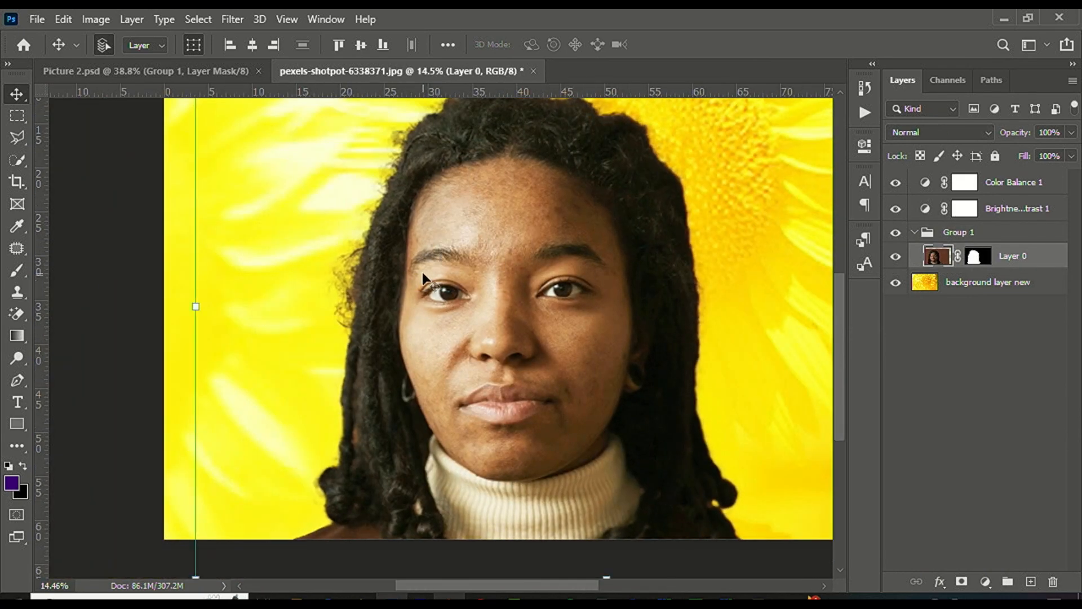
Duplicate Layer 0 within the group and convert the copy to a smart object
drag(1017, 258, 1030, 581)
right_click(1003, 259)
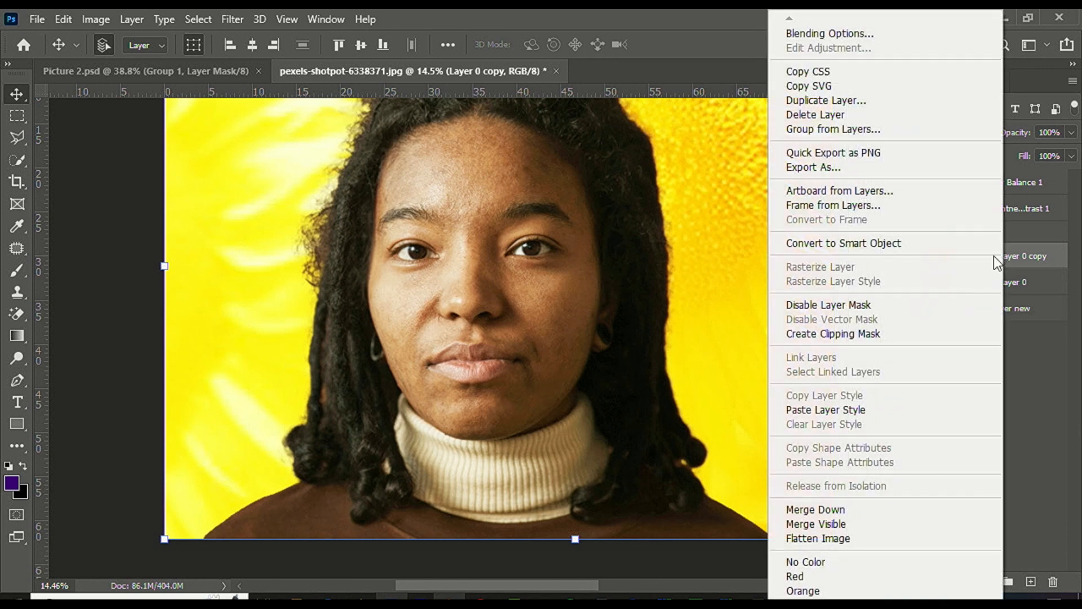
click(843, 243)
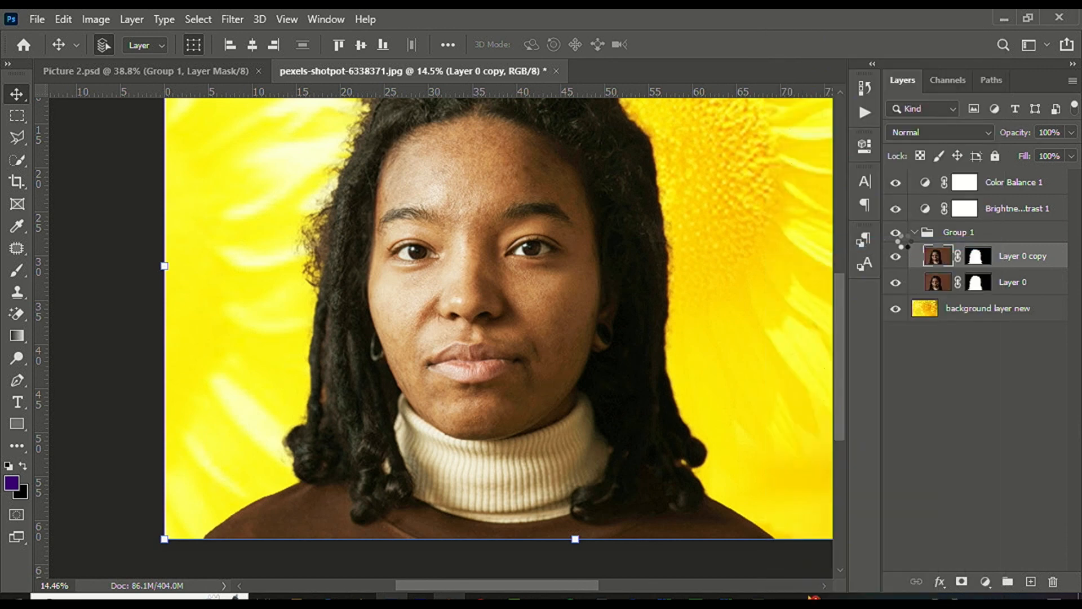
scroll(416, 270, down, 4)
scroll(440, 270, up, 4)
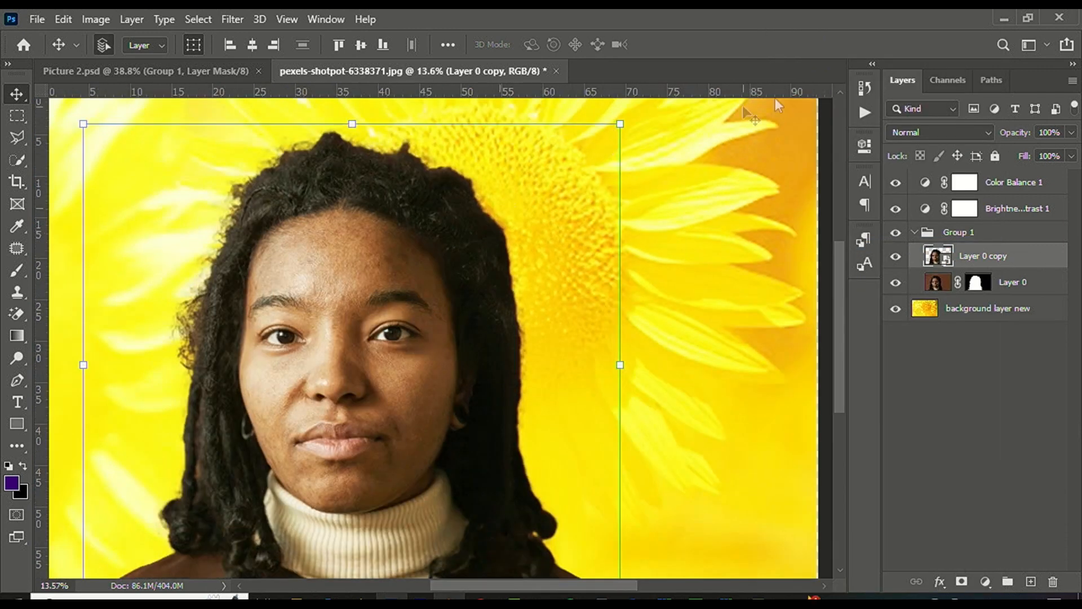
Invert the colors of the Layer 0 copy and set its blend mode to Vivid Light
click(97, 14)
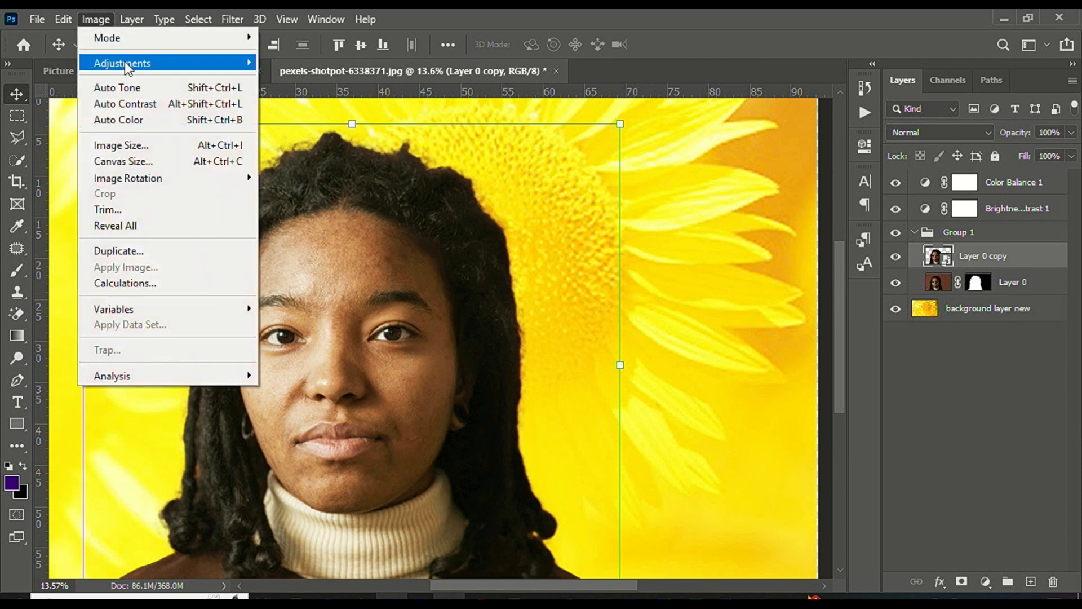
mouse_move(126, 66)
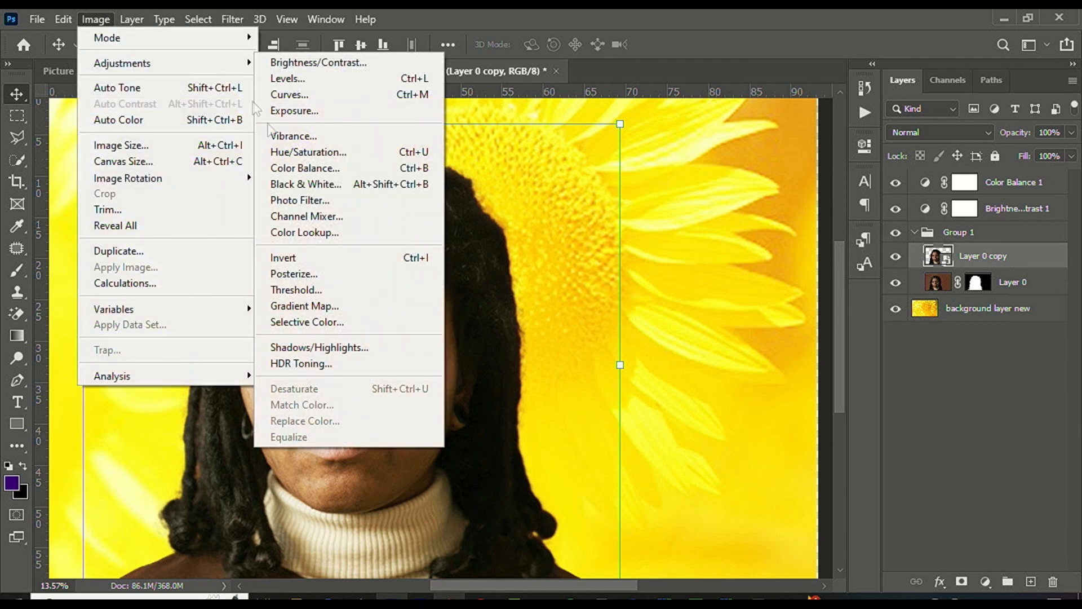
click(313, 257)
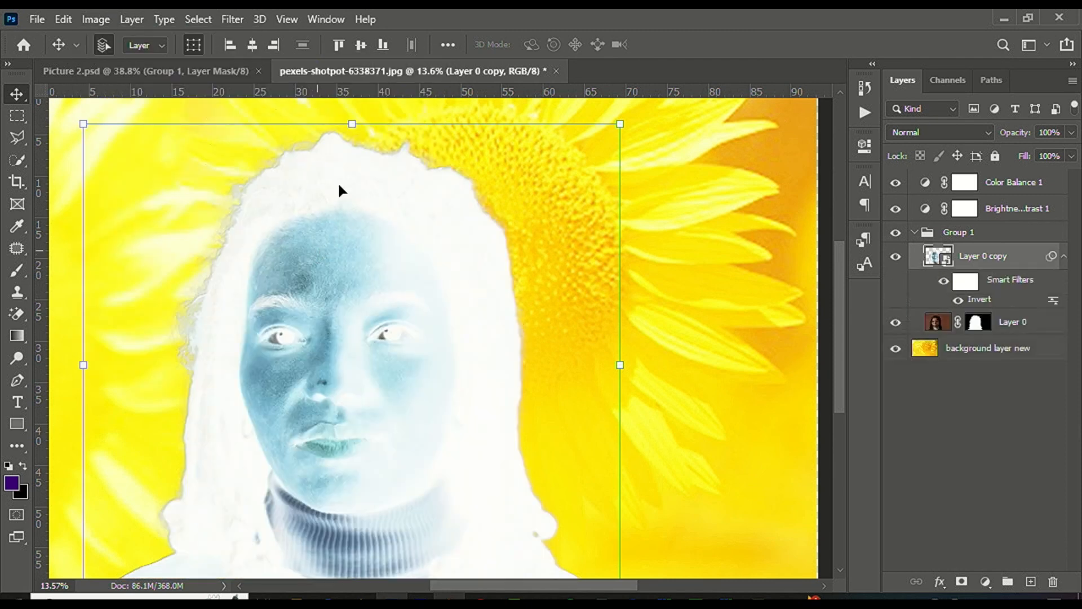
click(909, 133)
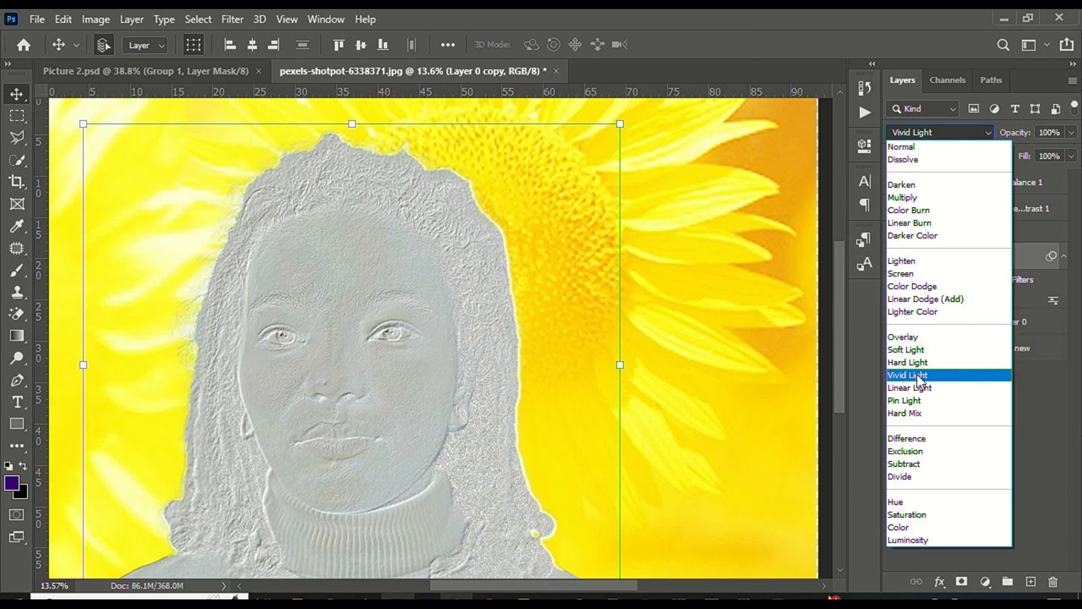
click(917, 374)
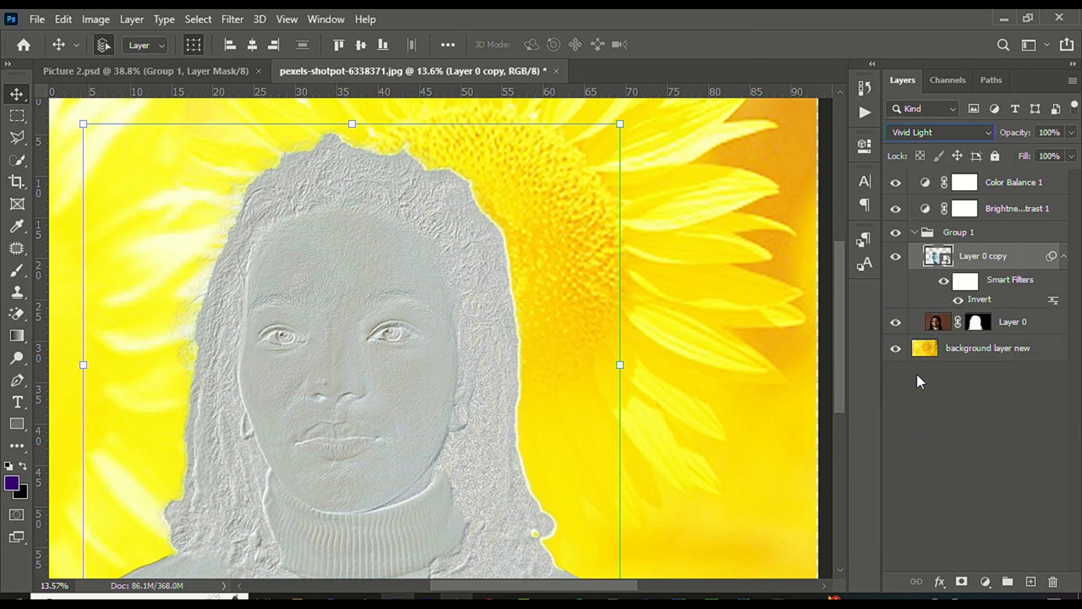
Apply a High Pass filter with a 30-pixel radius to the Layer 0 copy
click(236, 19)
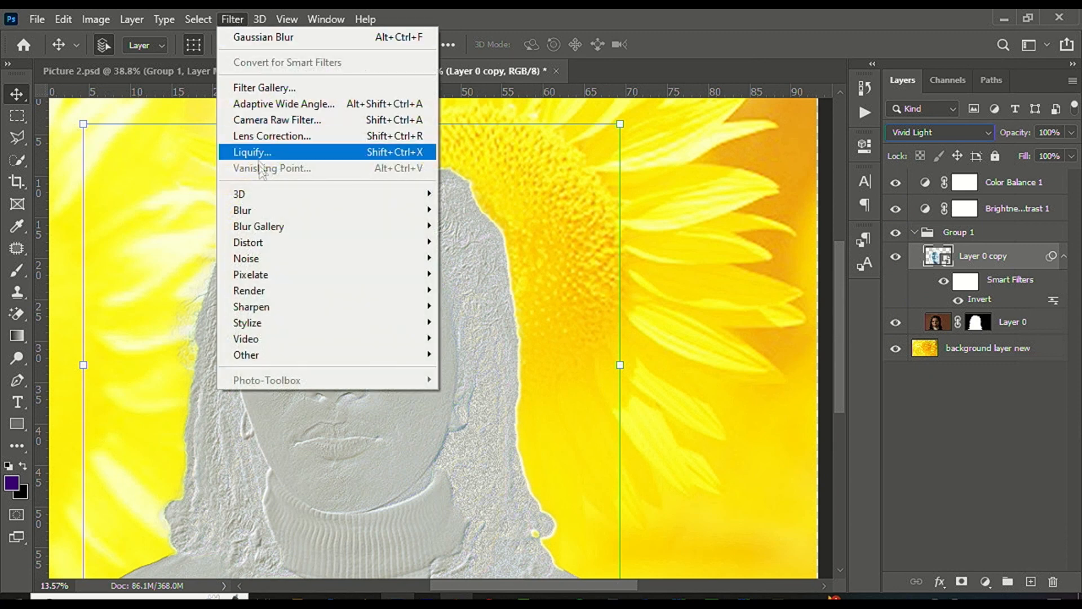
mouse_move(314, 352)
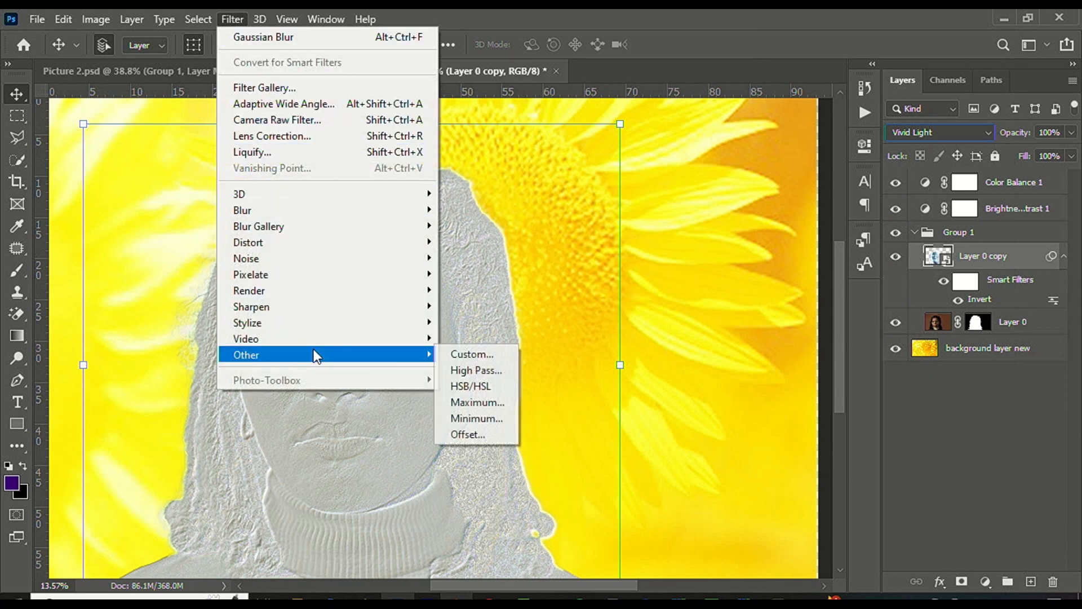
click(476, 370)
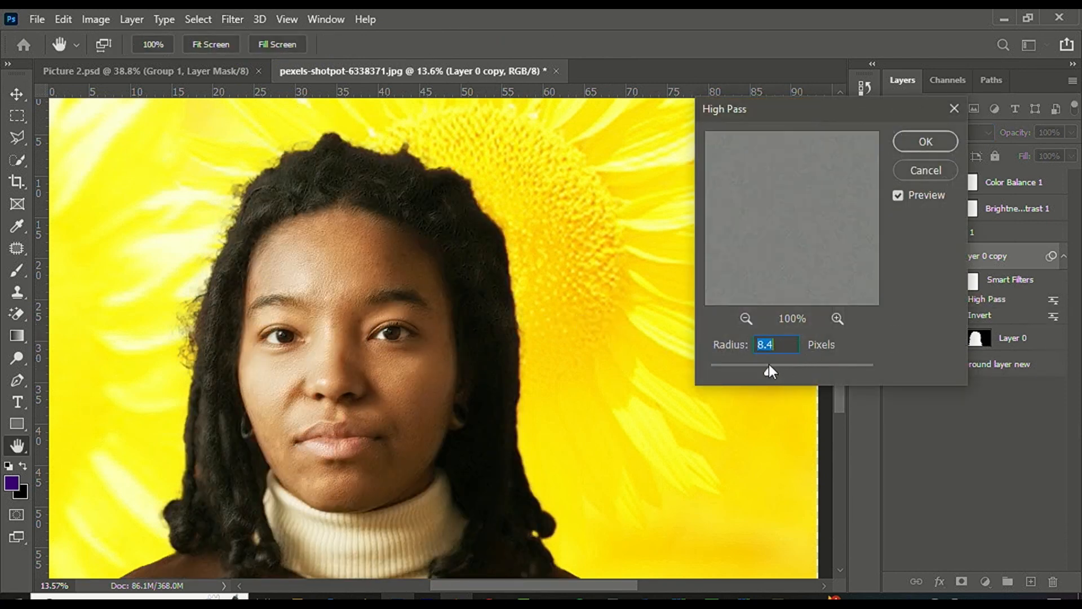
drag(798, 366, 822, 368)
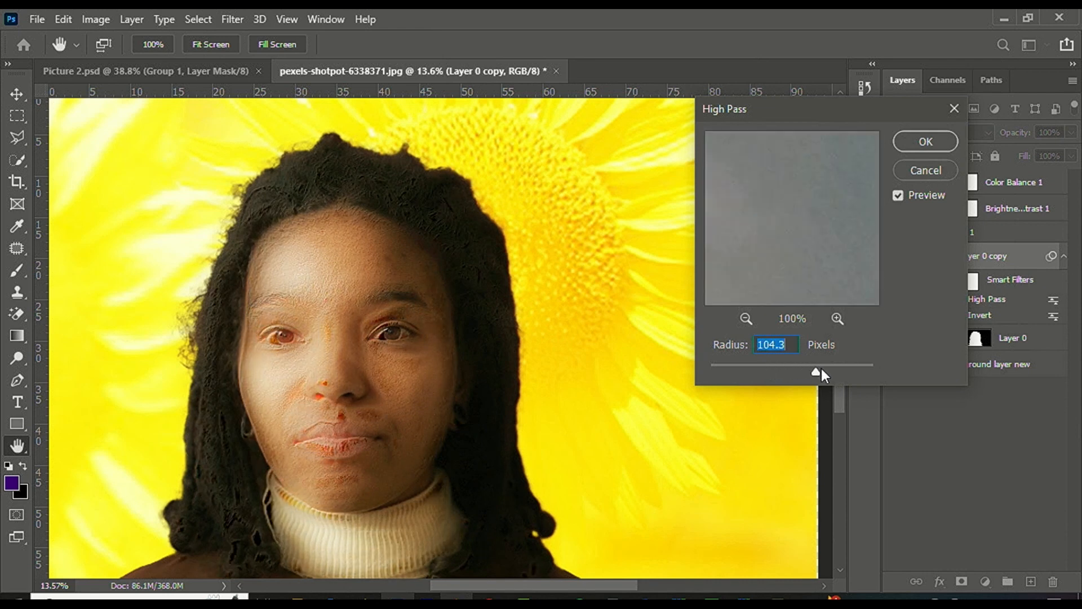
click(772, 368)
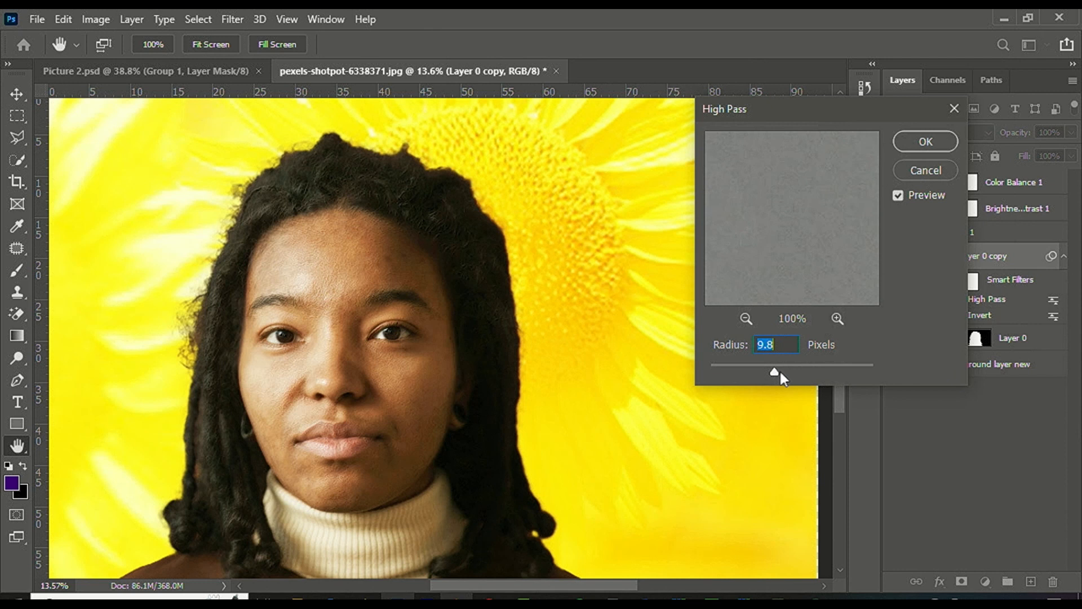
drag(783, 373, 792, 367)
text(30)
key(Return)
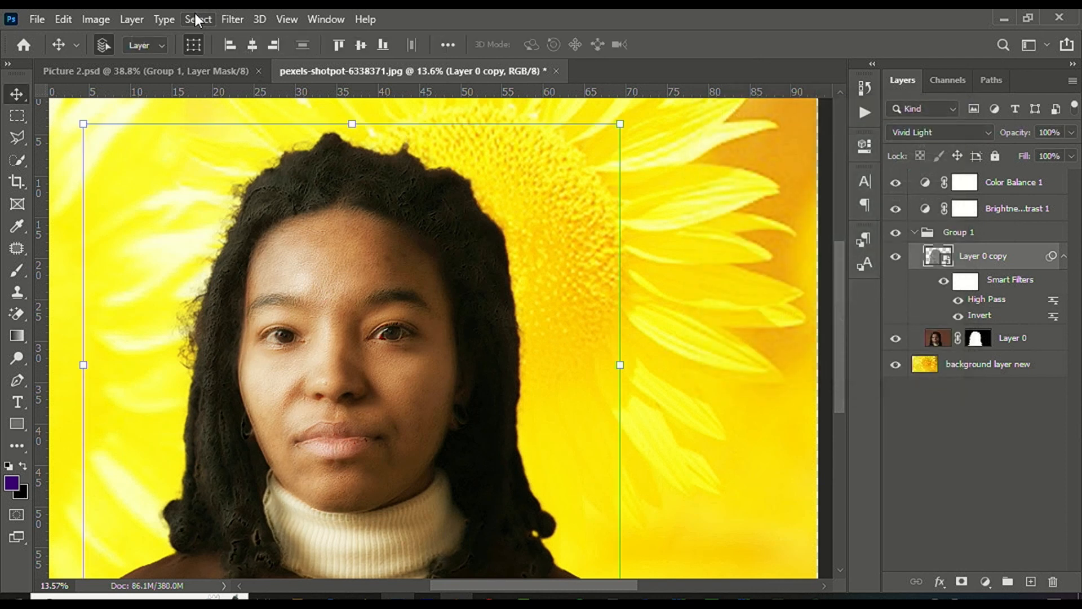
Apply a Gaussian Blur filter to the Layer 0 copy, trying several radii before settling on one
click(227, 20)
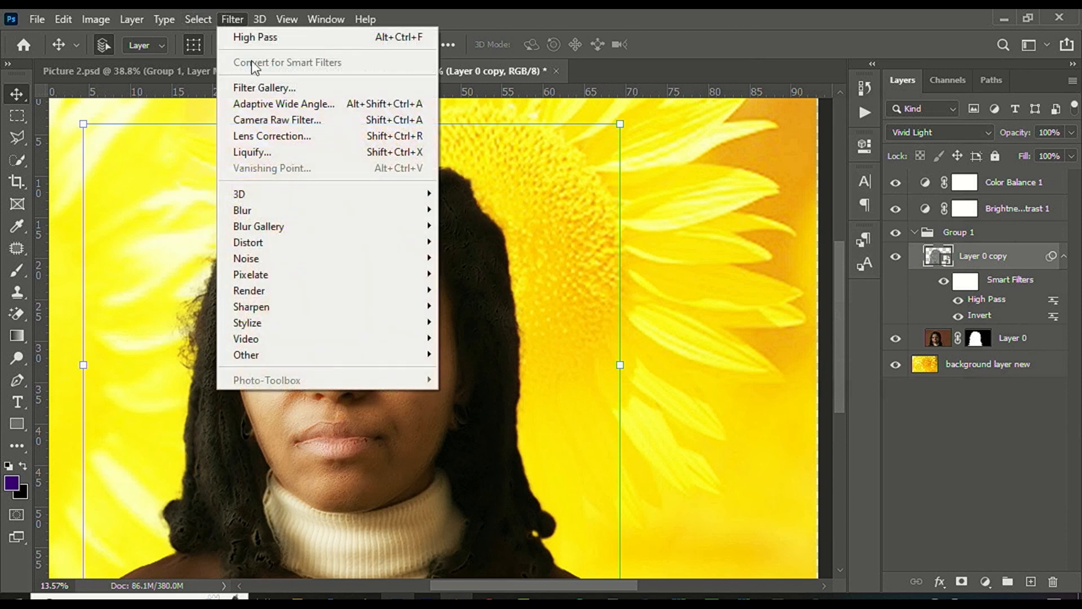
mouse_move(279, 214)
click(484, 273)
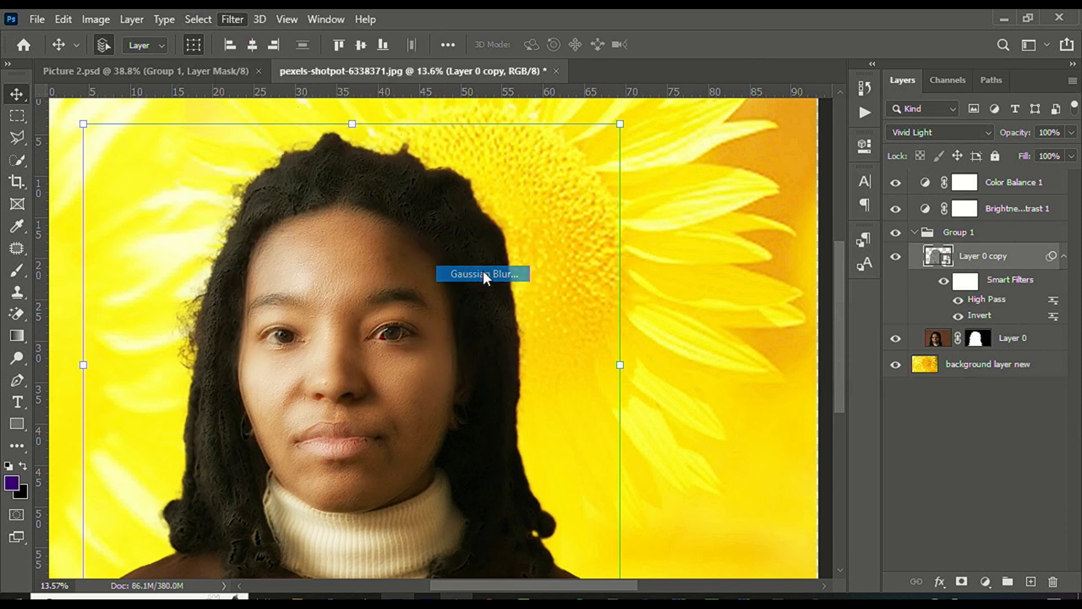
drag(755, 353, 775, 356)
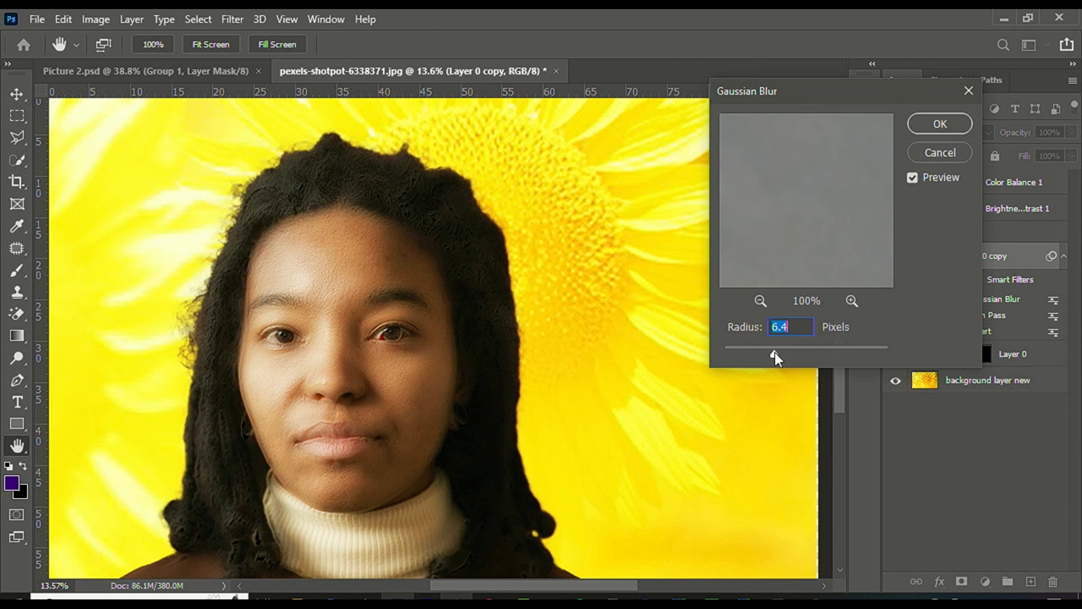
click(737, 355)
click(783, 354)
click(817, 355)
click(736, 354)
drag(736, 355, 727, 354)
text(011.0)
key(Return)
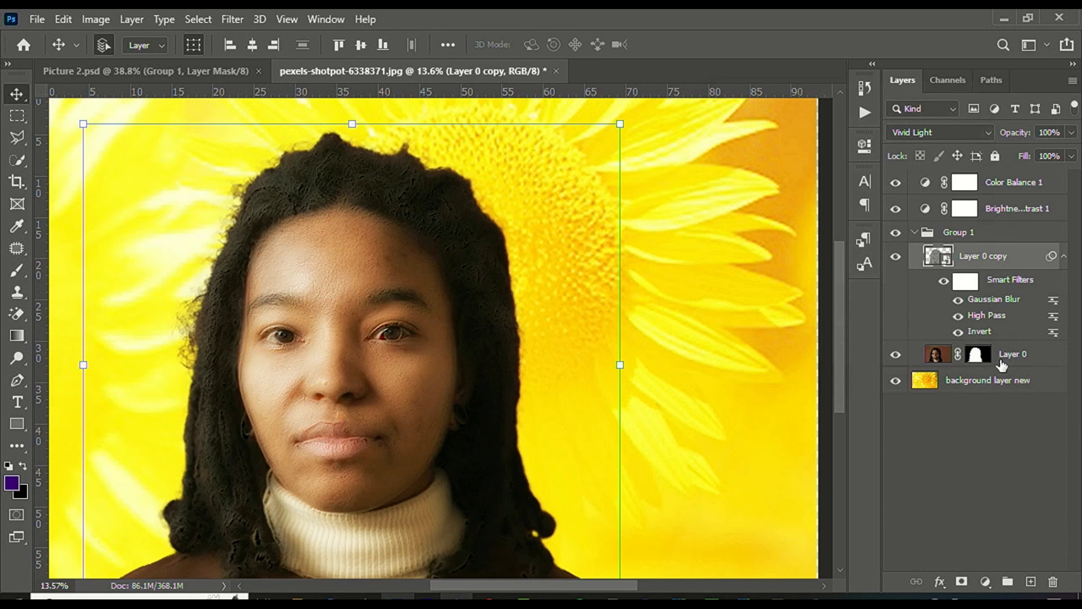
Examine the woman's forehead, eyes and skin texture up close to judge the smoothing effect
scroll(319, 334, up, 5)
scroll(347, 265, down, 4)
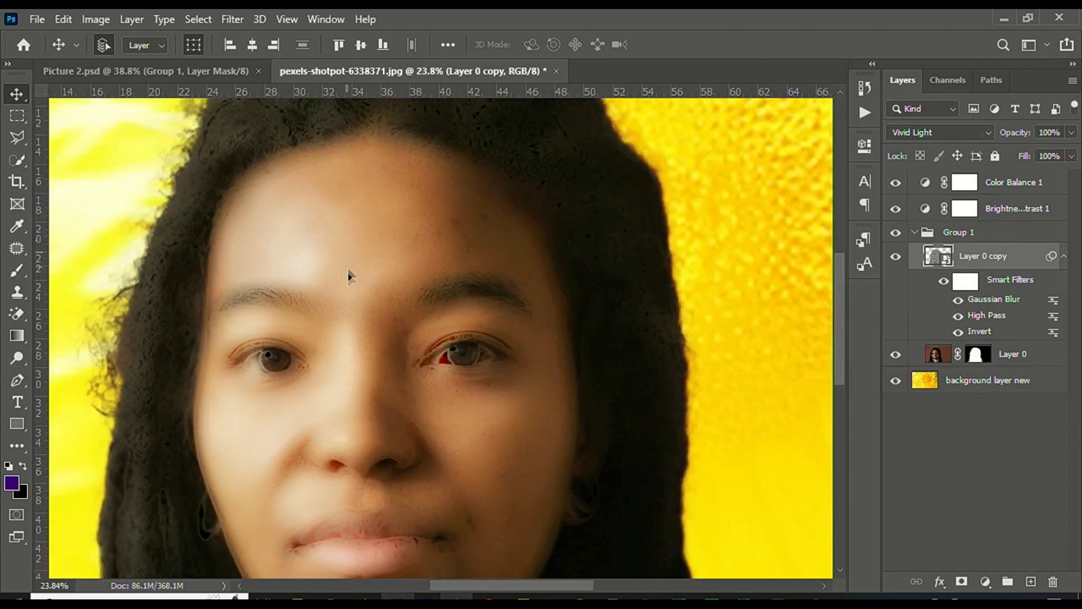
scroll(355, 225, up, 6)
scroll(355, 210, down, 3)
scroll(352, 206, down, 4)
scroll(357, 294, up, 5)
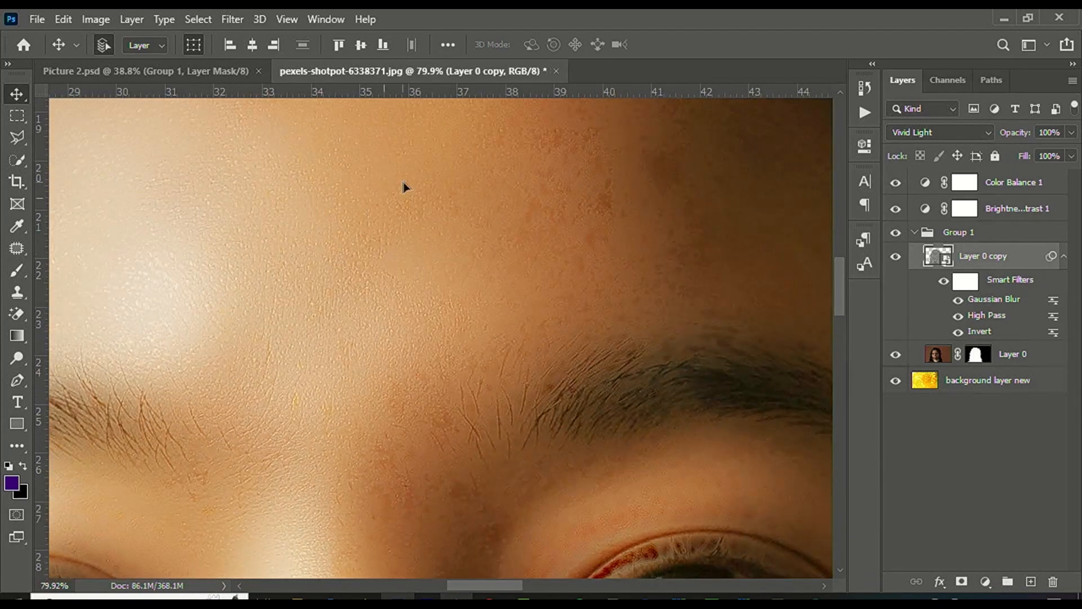
scroll(401, 186, down, 4)
scroll(383, 200, up, 4)
scroll(332, 201, down, 4)
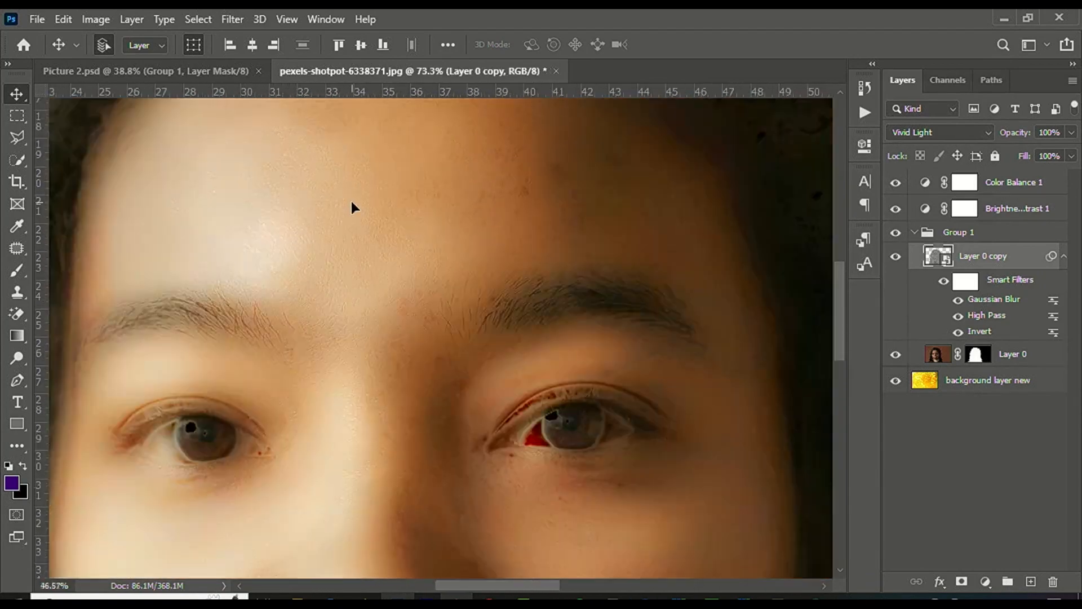
scroll(353, 208, up, 2)
scroll(358, 217, down, 3)
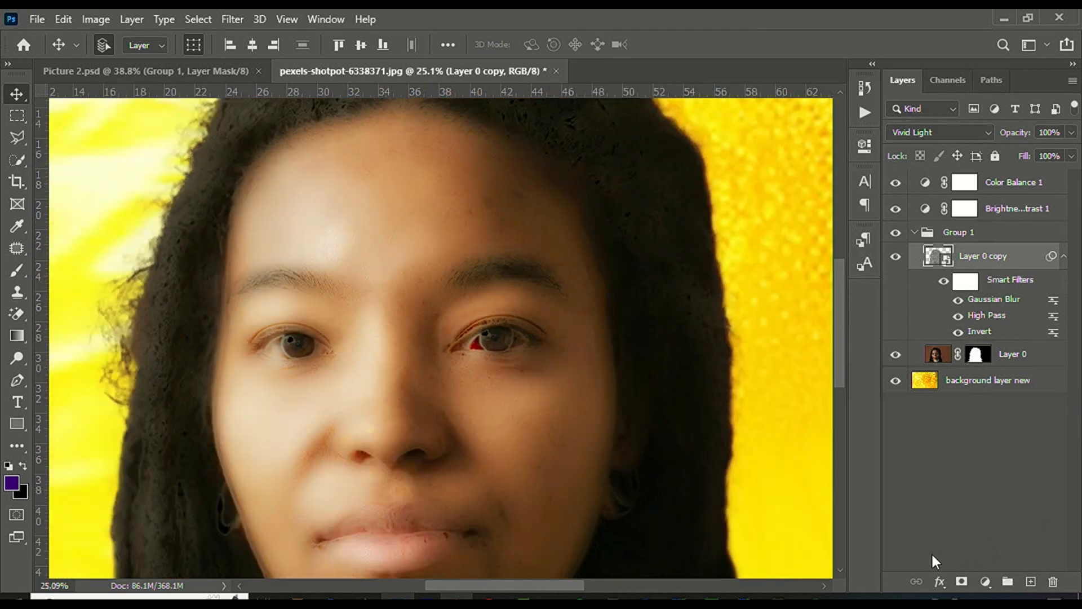
Add a black layer mask to the Layer 0 copy to hide its smoothing effect
alt+click(962, 582)
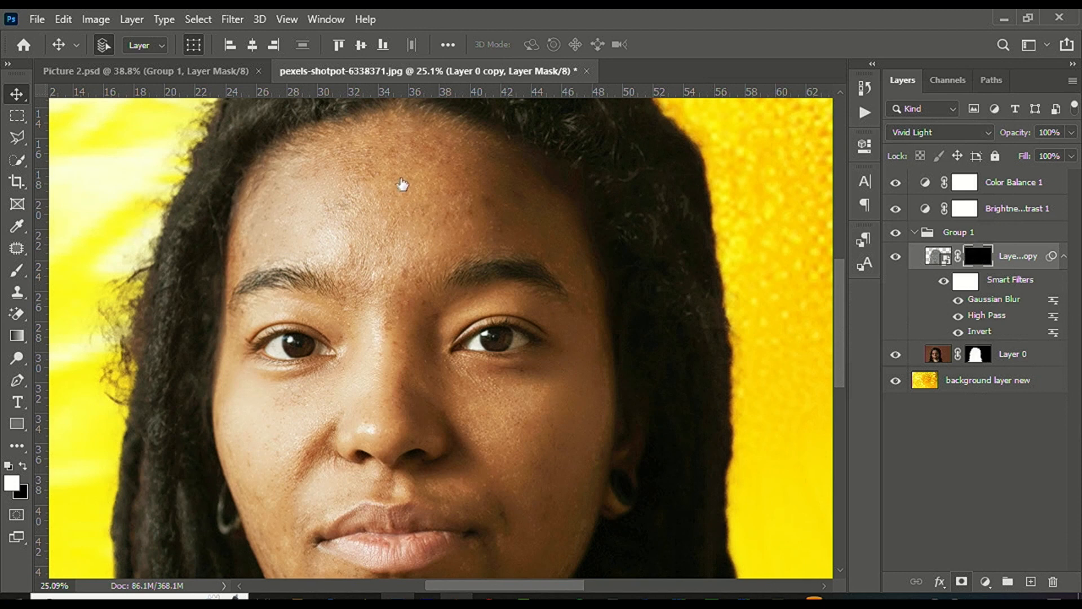
scroll(400, 181, up, 3)
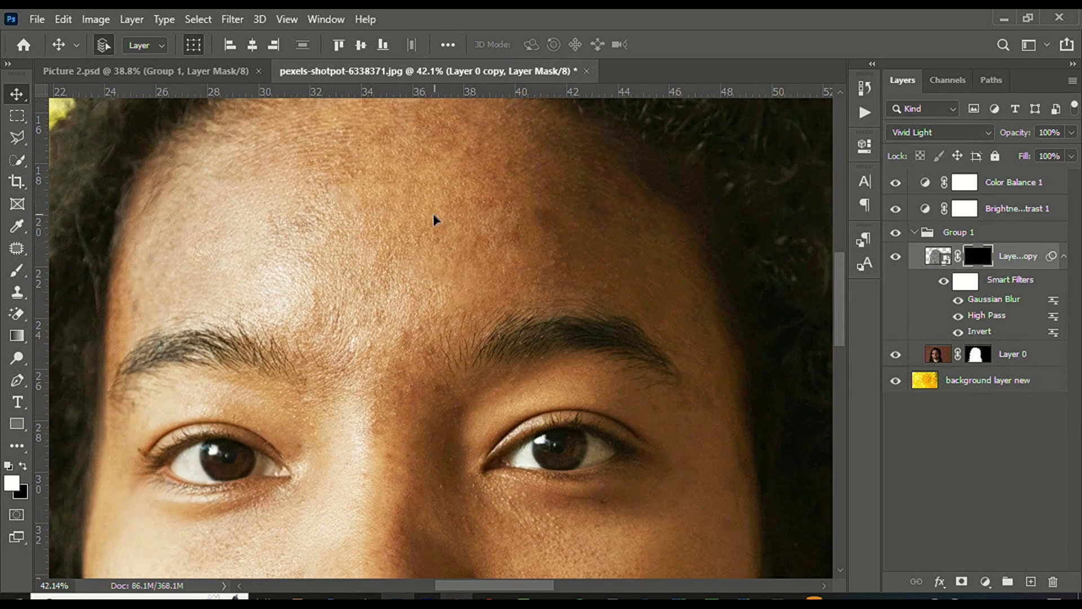
scroll(421, 235, down, 2)
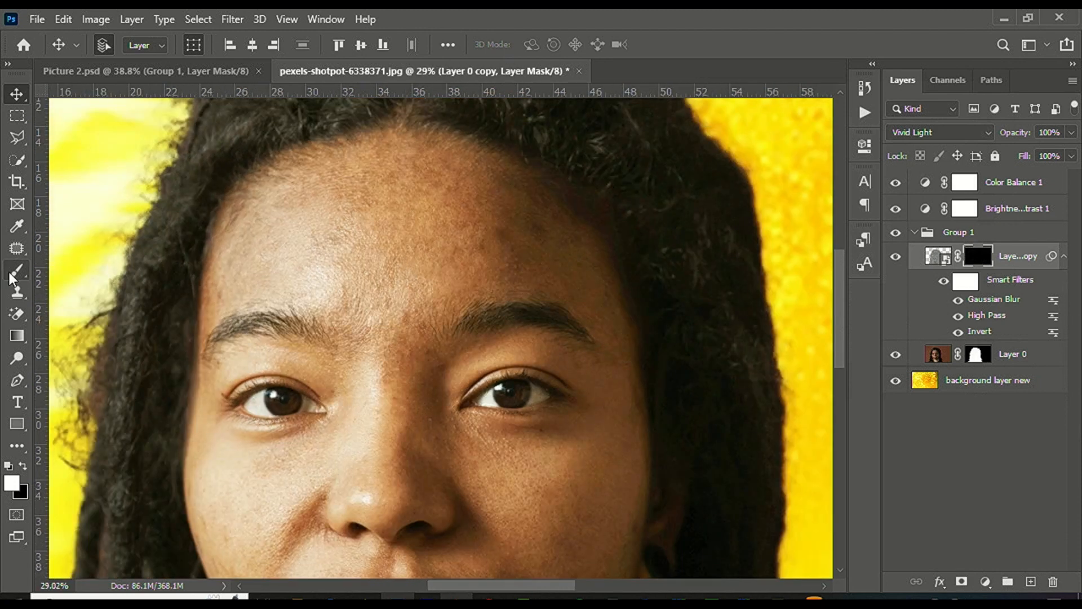
Paint white on the Layer 0 copy's mask over the forehead and nose bridge with a 300-pixel Brush at 80% opacity
click(11, 275)
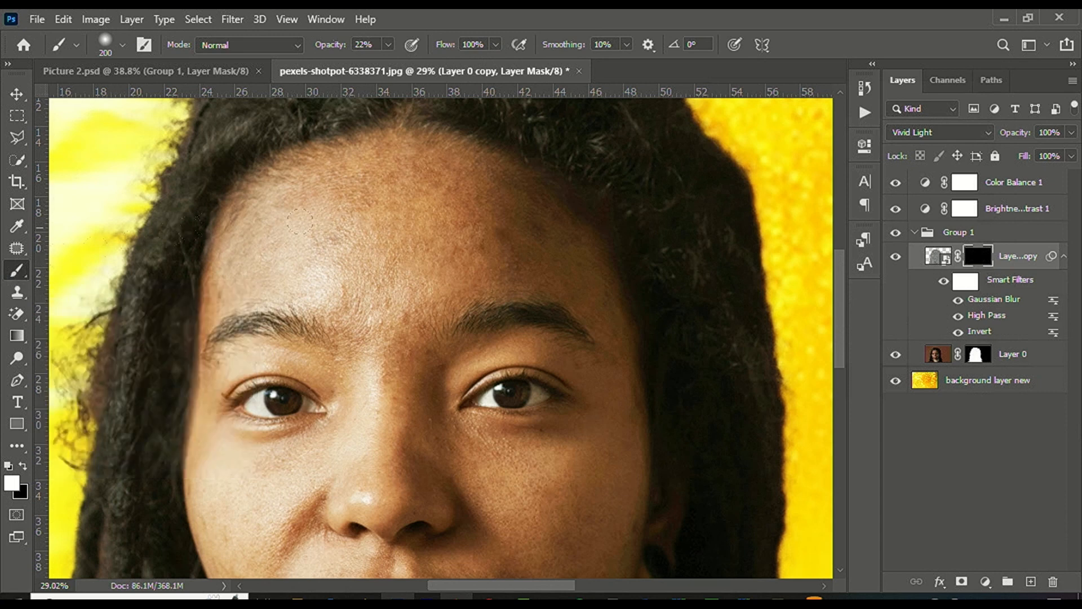
scroll(360, 207, up, 1)
click(388, 44)
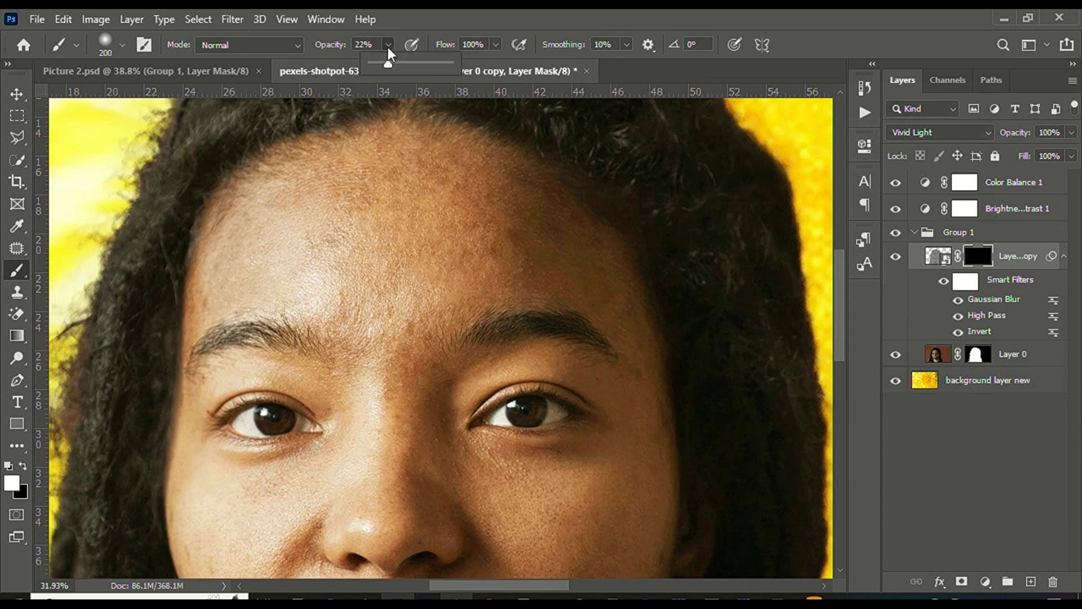
drag(393, 77, 414, 68)
drag(426, 61, 429, 63)
click(363, 44)
text(80)
key(bracketright)
mouse_move(441, 210)
mouse_down()
mouse_move(341, 213)
mouse_move(345, 244)
mouse_up()
mouse_move(352, 168)
mouse_down()
mouse_move(388, 166)
mouse_move(256, 251)
mouse_move(390, 287)
mouse_move(282, 237)
mouse_move(372, 249)
mouse_up()
mouse_move(377, 399)
mouse_down()
mouse_move(361, 325)
mouse_move(381, 262)
mouse_up()
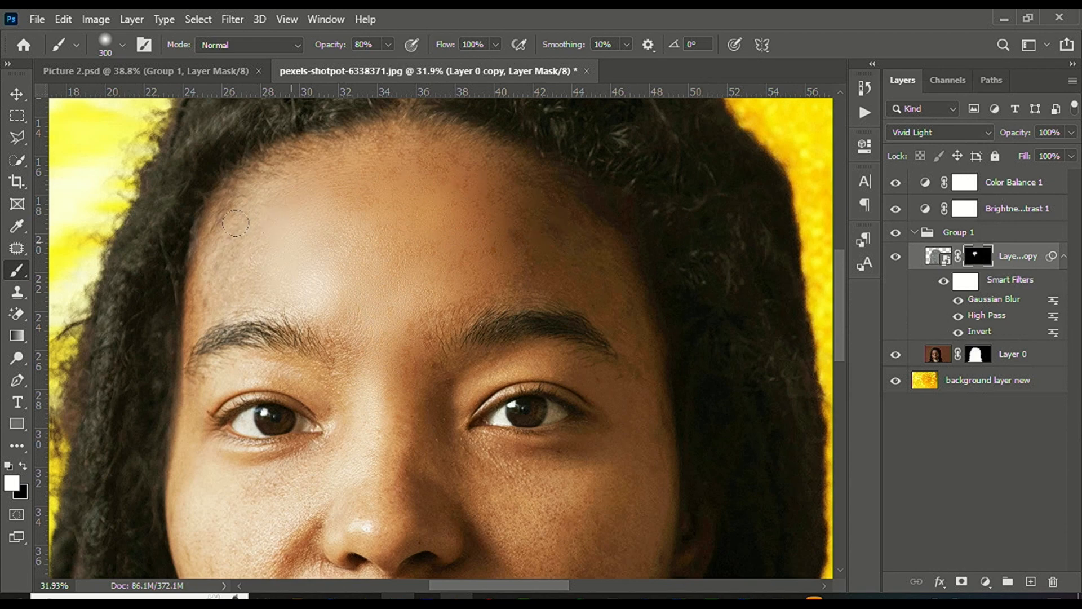
scroll(223, 236, down, 3)
scroll(222, 238, up, 3)
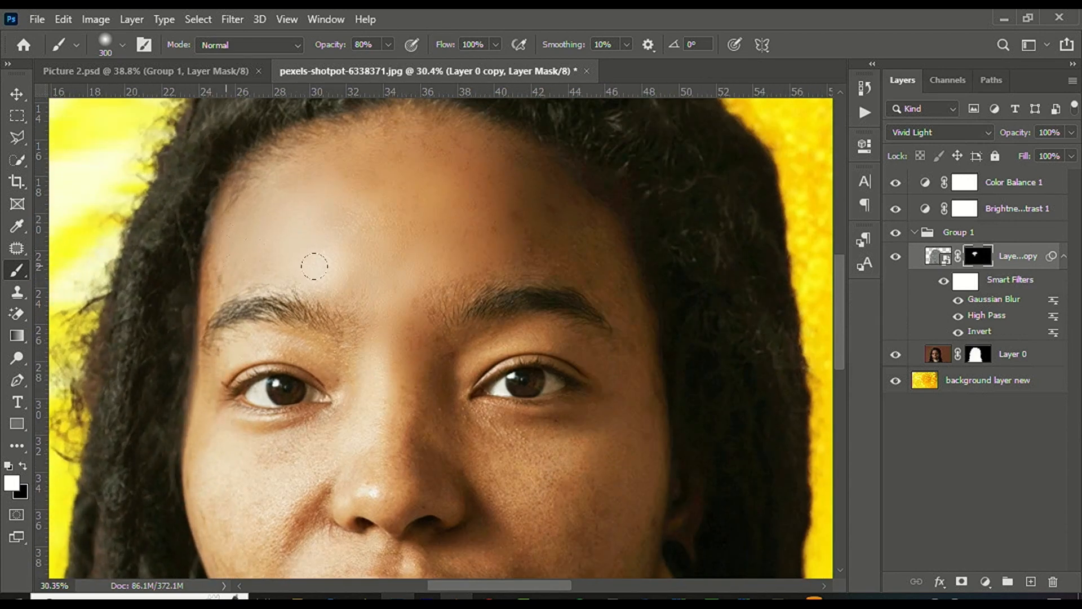
Reveal the smoothing around the eyebrow and upper eyelid using a smaller 125-pixel brush on the mask
scroll(344, 289, up, 2)
scroll(268, 413, up, 3)
key([)
key([)
key([)
key([)
key([)
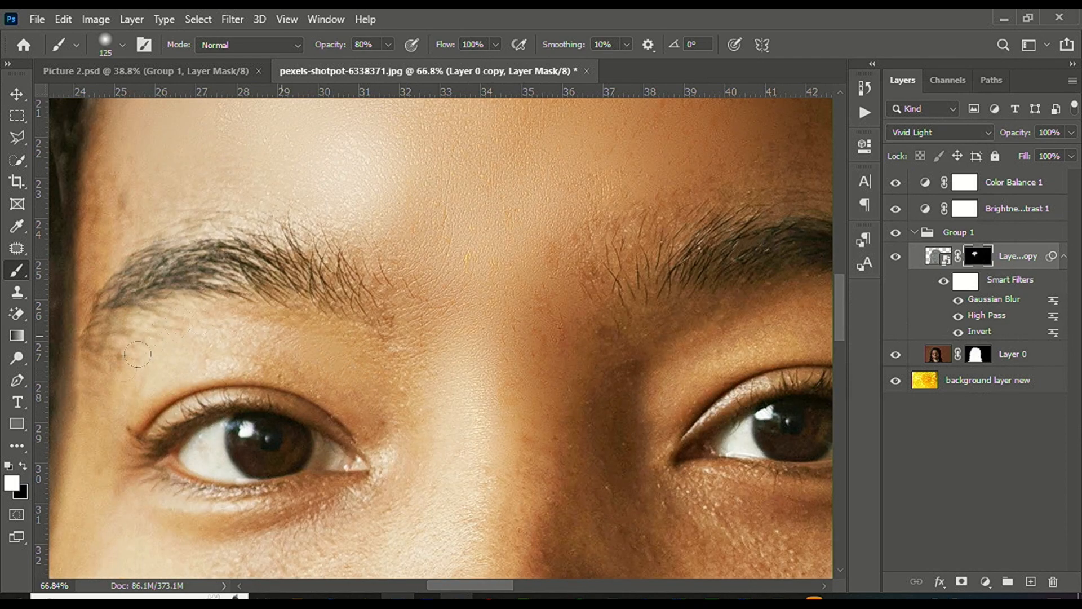
scroll(492, 234, down, 3)
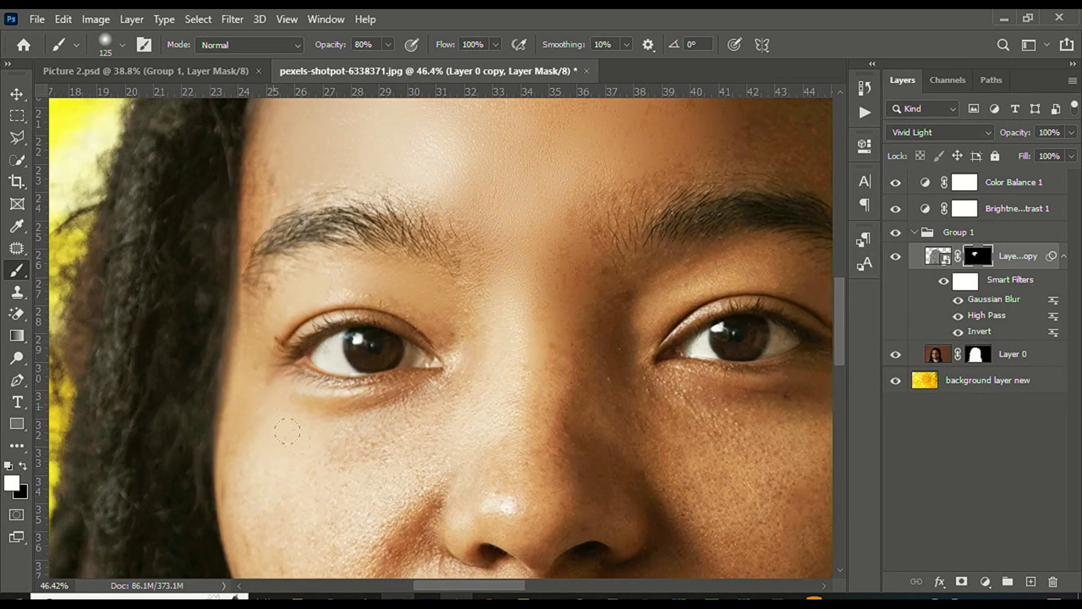
Paint the mask over the skin below the eye and down the cheek with a 200-pixel brush
key(])
key(])
key(])
scroll(396, 355, down, 1)
drag(394, 401, 395, 412)
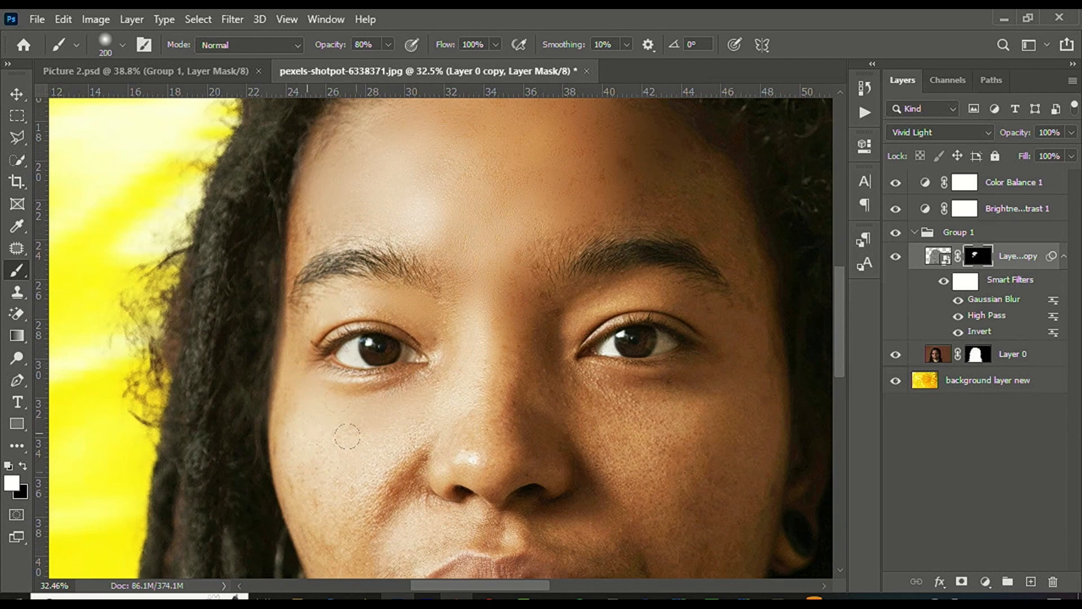
scroll(299, 424, down, 2)
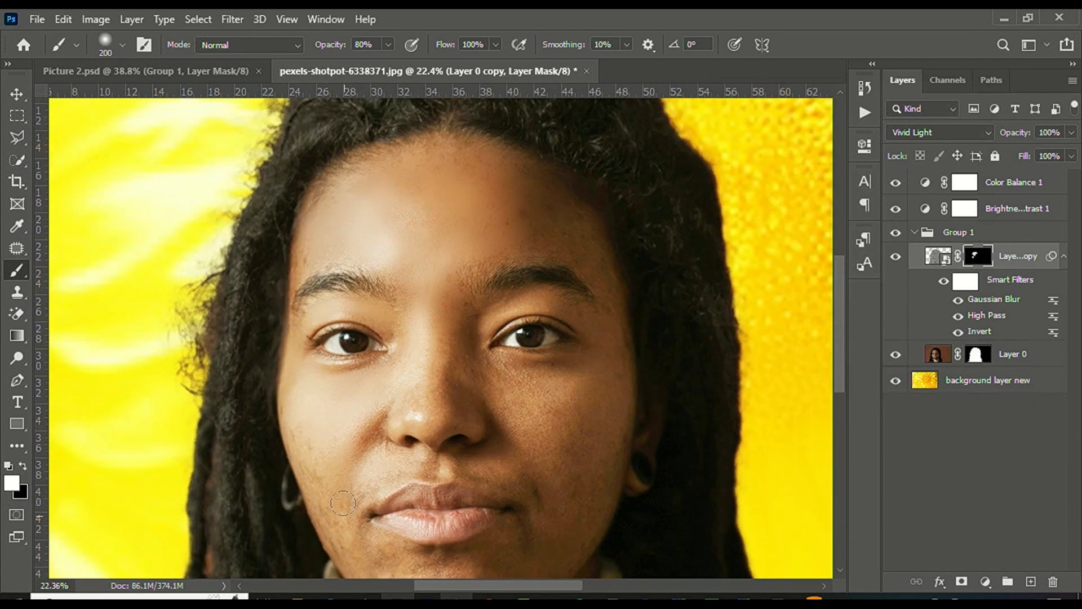
scroll(319, 451, down, 2)
scroll(346, 486, up, 2)
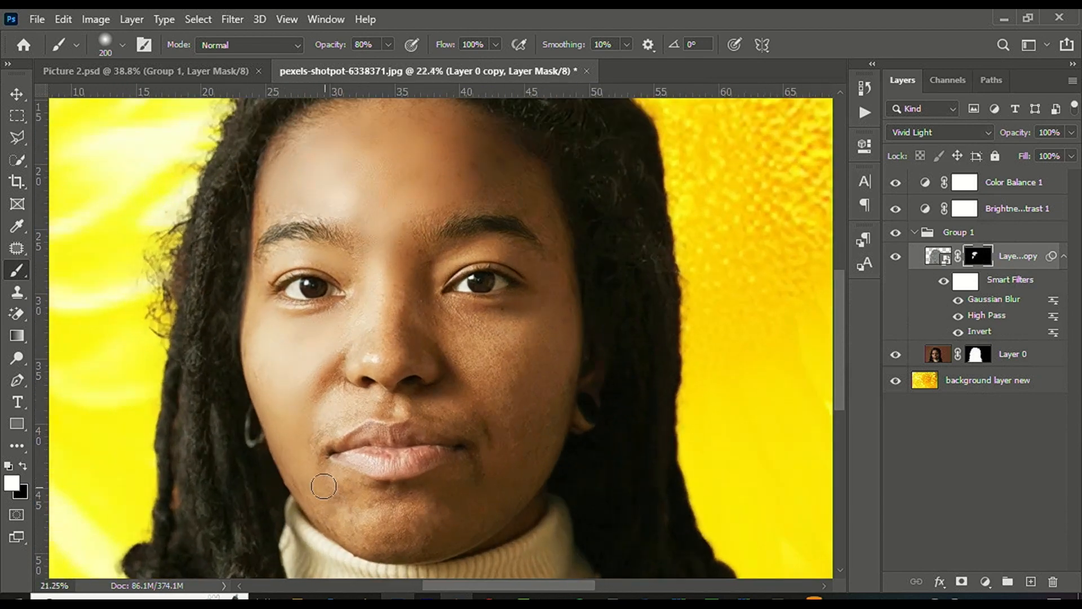
Lower the brush opacity to 50% and paint the mask over the chin and the darker cheek to smooth them
key(5)
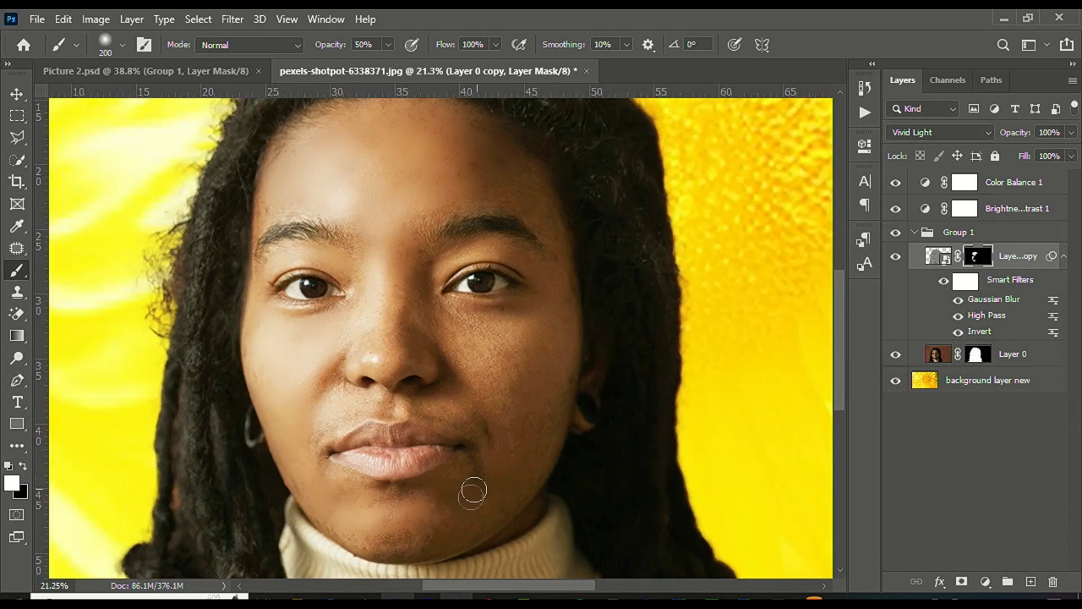
mouse_move(353, 409)
mouse_down()
mouse_move(473, 384)
mouse_move(474, 334)
mouse_move(503, 357)
mouse_up()
key(bracketright)
mouse_move(542, 259)
mouse_down()
mouse_move(554, 278)
mouse_move(502, 252)
mouse_move(513, 250)
mouse_up()
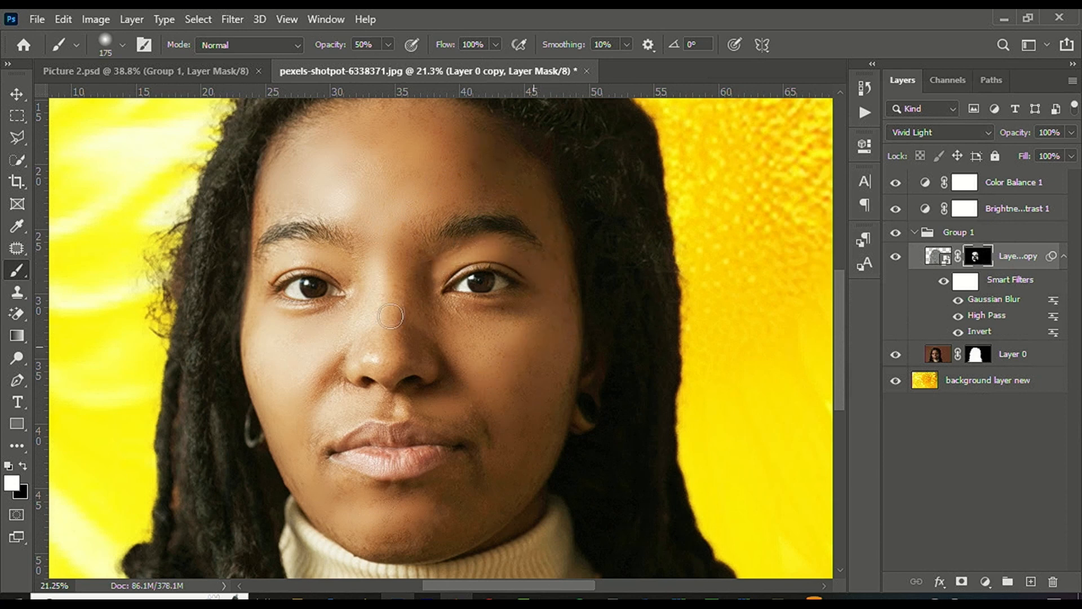
scroll(395, 321, down, 3)
scroll(455, 327, up, 5)
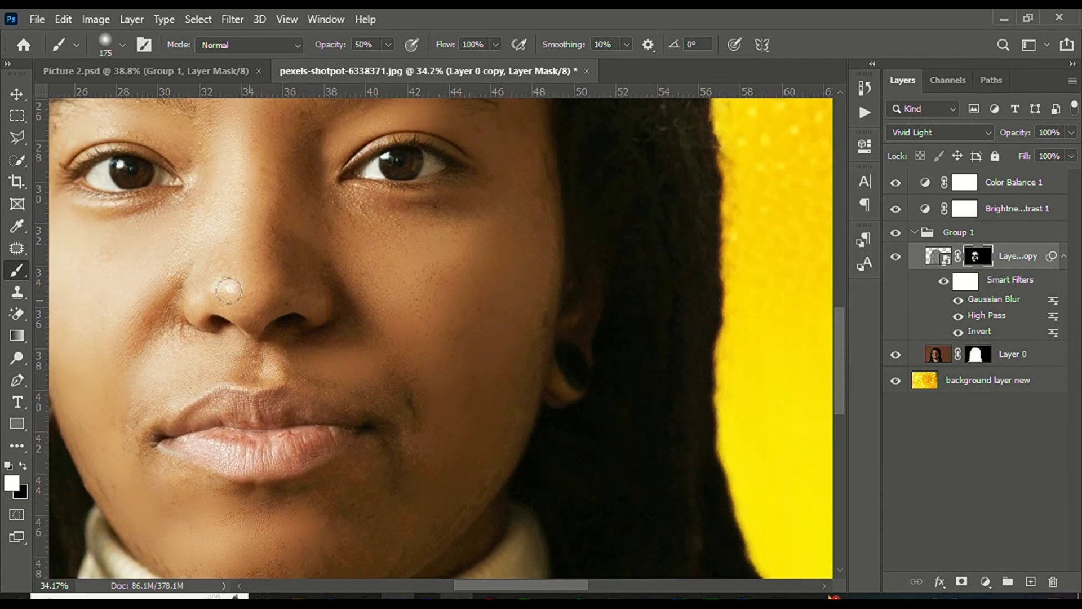
scroll(467, 379, down, 1)
scroll(467, 379, down, 5)
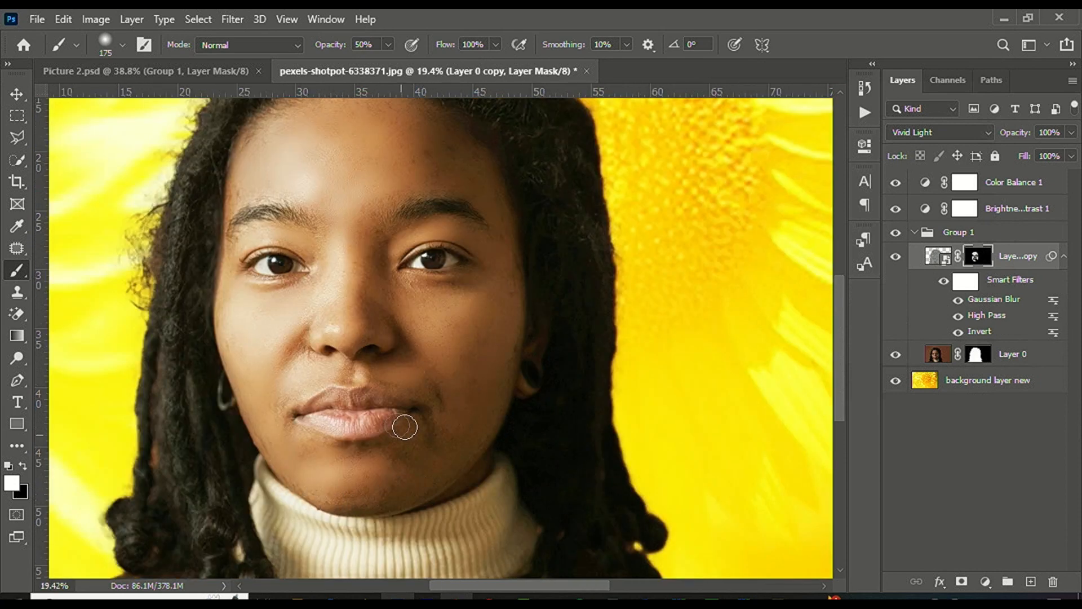
scroll(304, 321, up, 4)
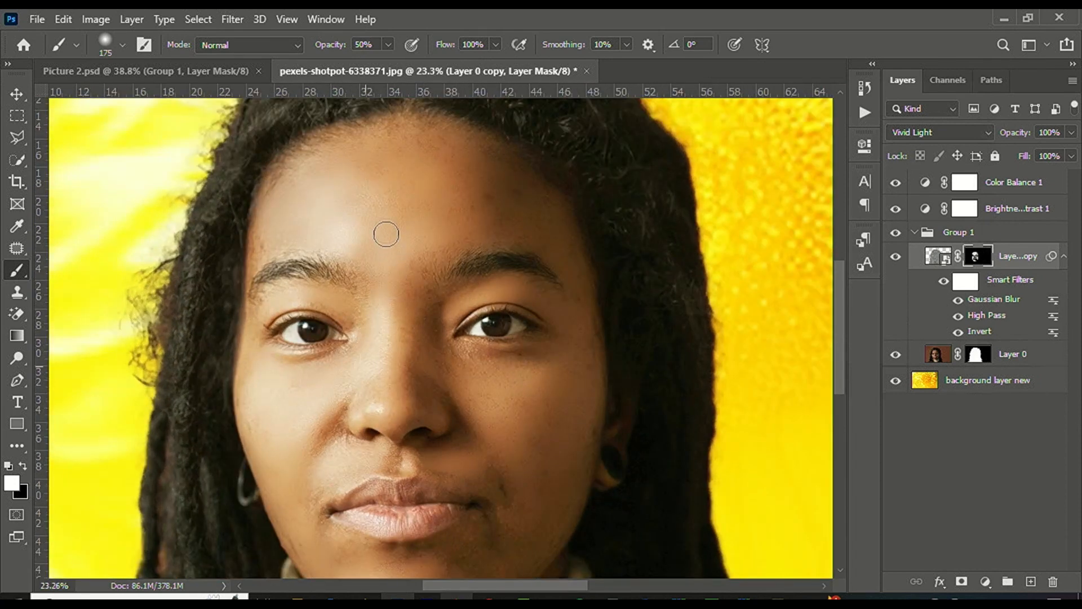
scroll(333, 113, up, 2)
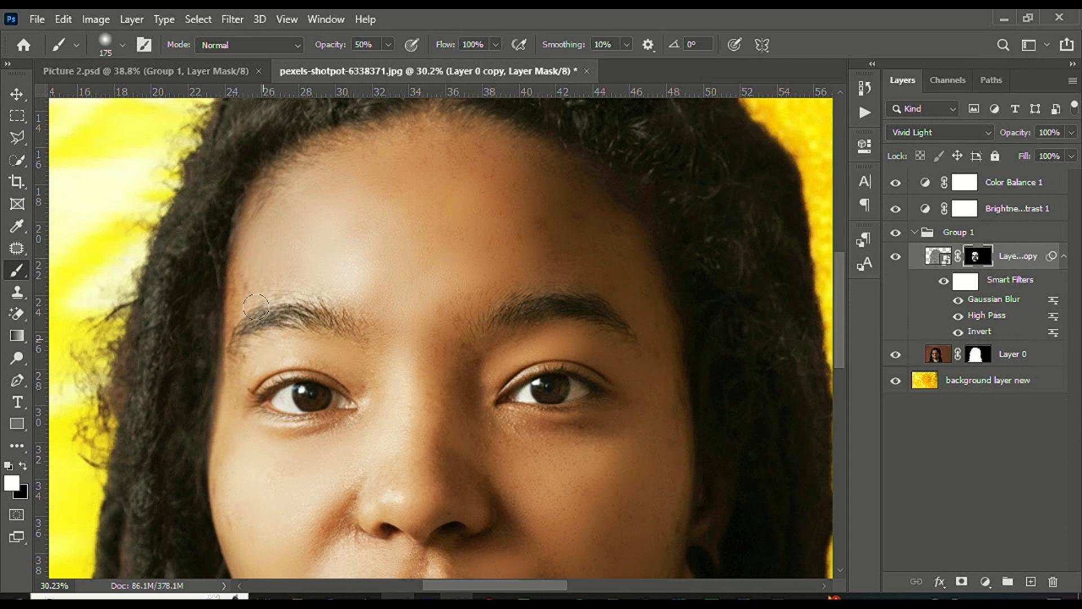
right_click(17, 268)
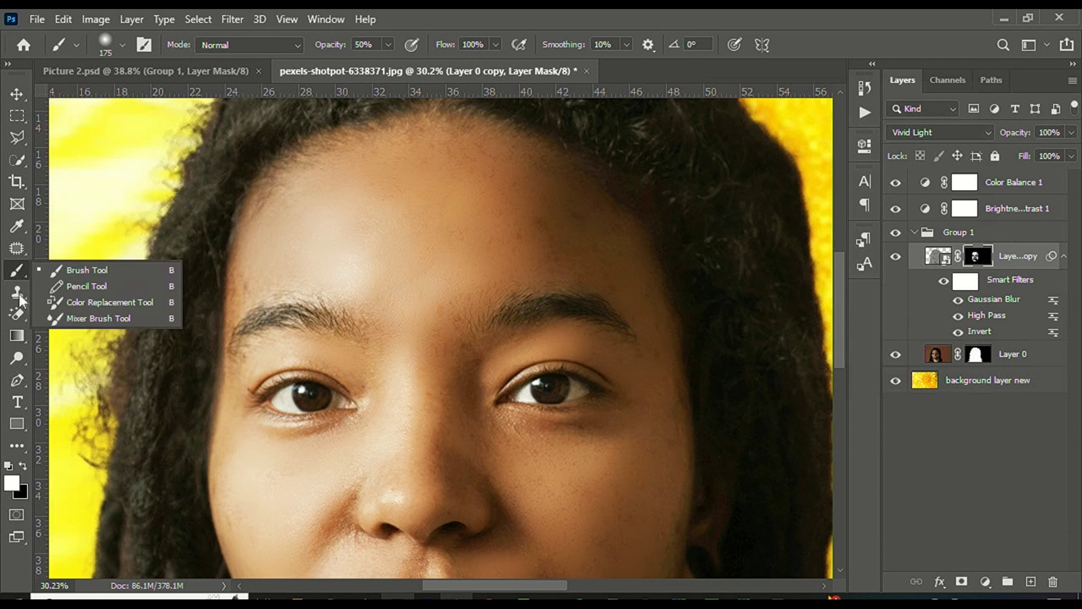
click(21, 248)
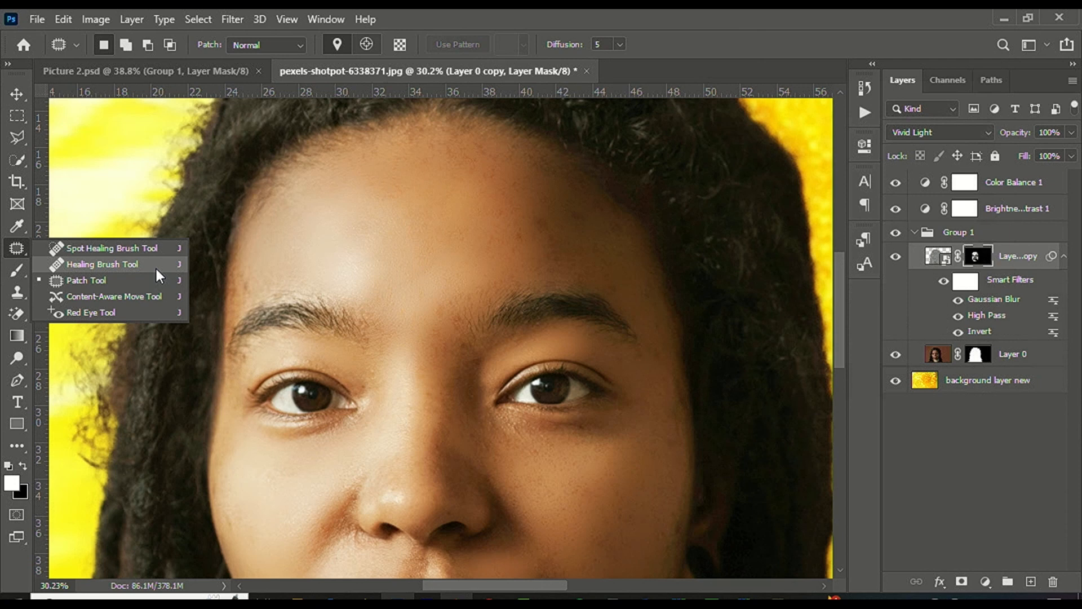
scroll(381, 329, down, 2)
Clip the Brightness/Contrast 1 and Color Balance 1 adjustment layers to Group 1 so they affect only the woman
click(23, 93)
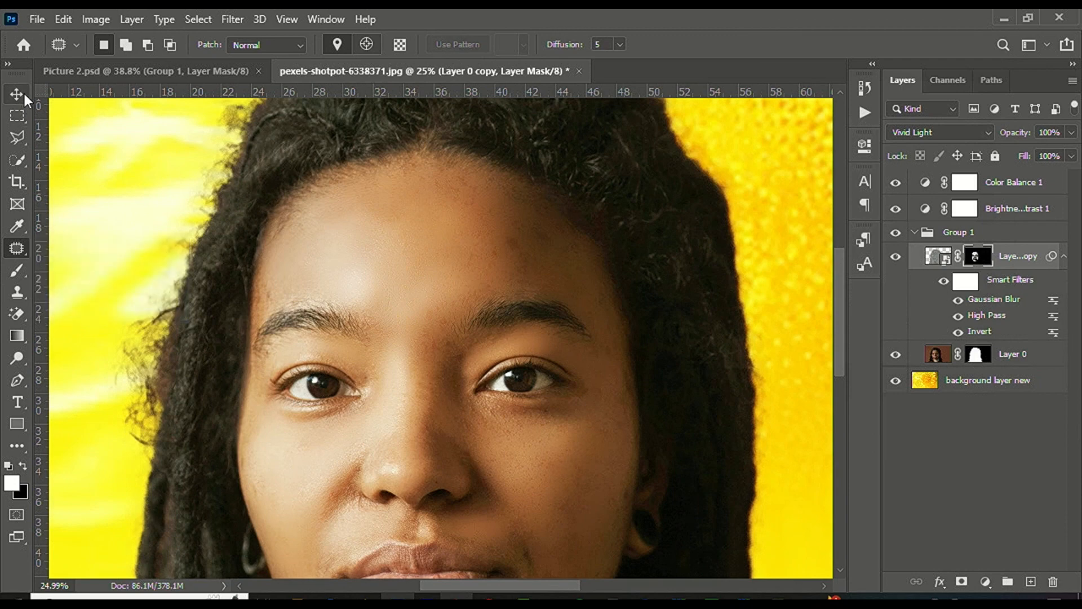
scroll(501, 232, down, 3)
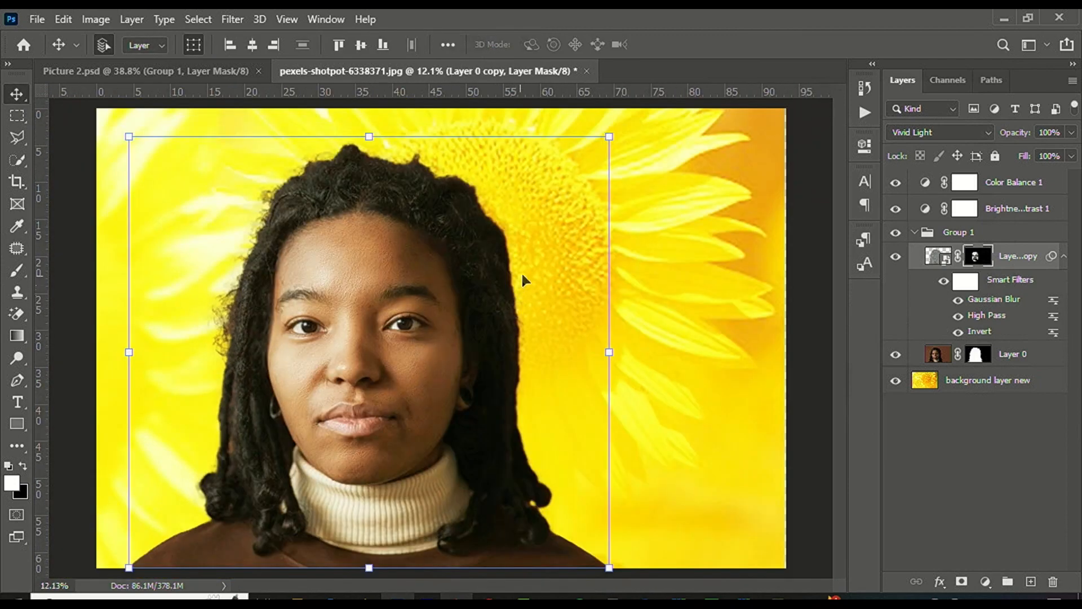
scroll(520, 271, down, 1)
scroll(472, 243, down, 2)
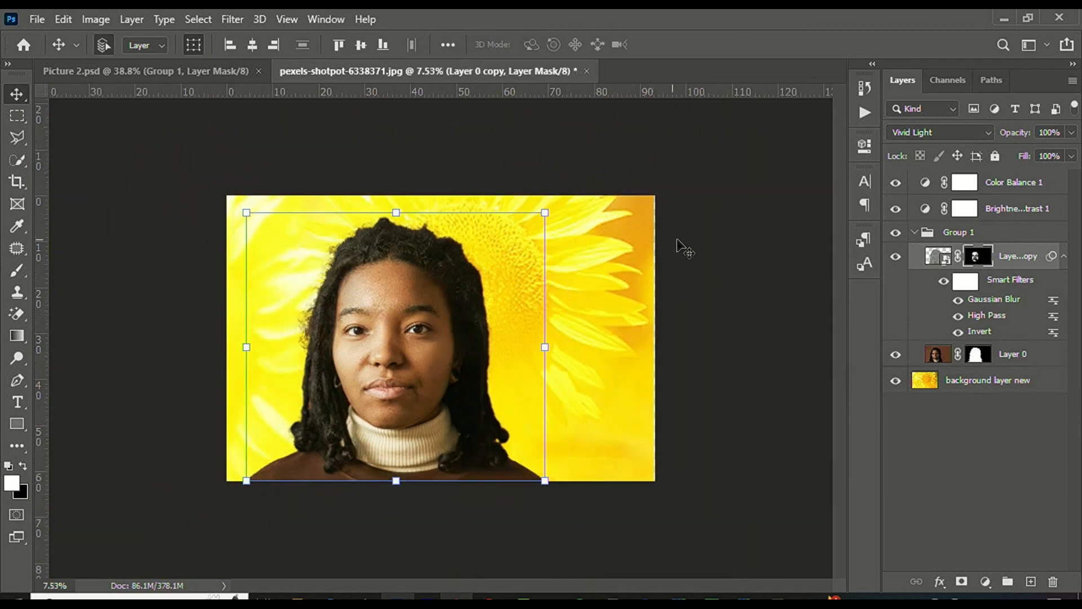
click(684, 248)
scroll(510, 252, up, 2)
click(541, 237)
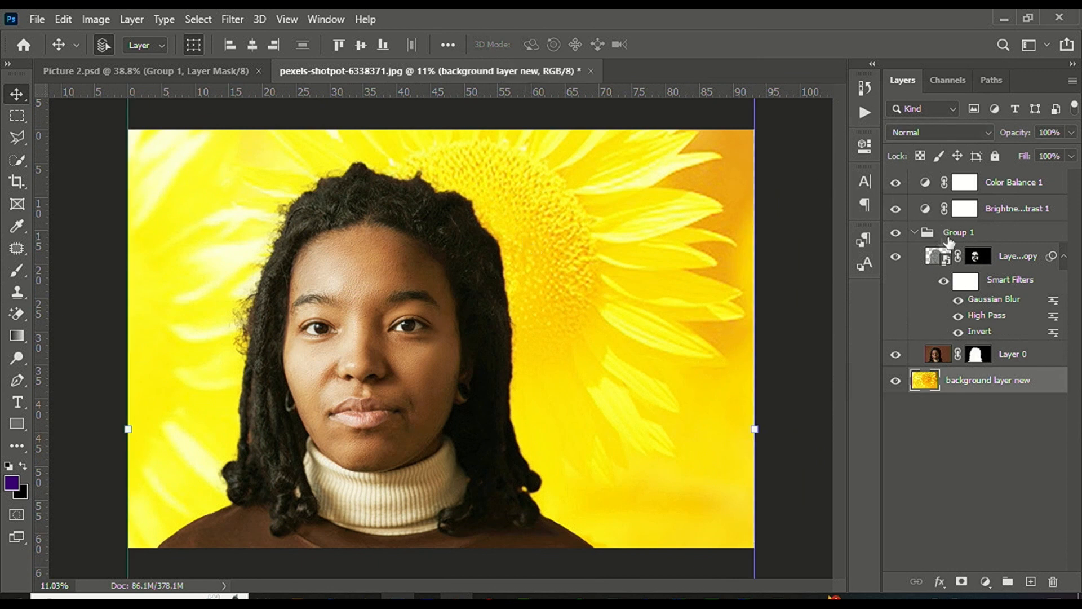
click(966, 233)
mouse_move(971, 229)
mouse_down()
mouse_move(969, 219)
mouse_move(975, 242)
mouse_move(978, 219)
mouse_up()
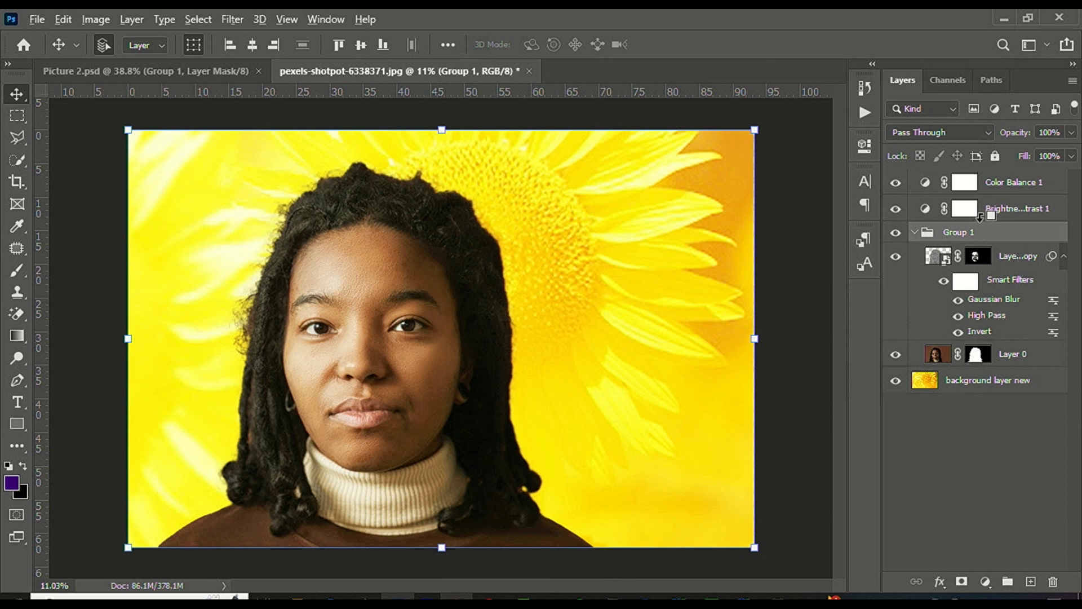
alt+click(983, 217)
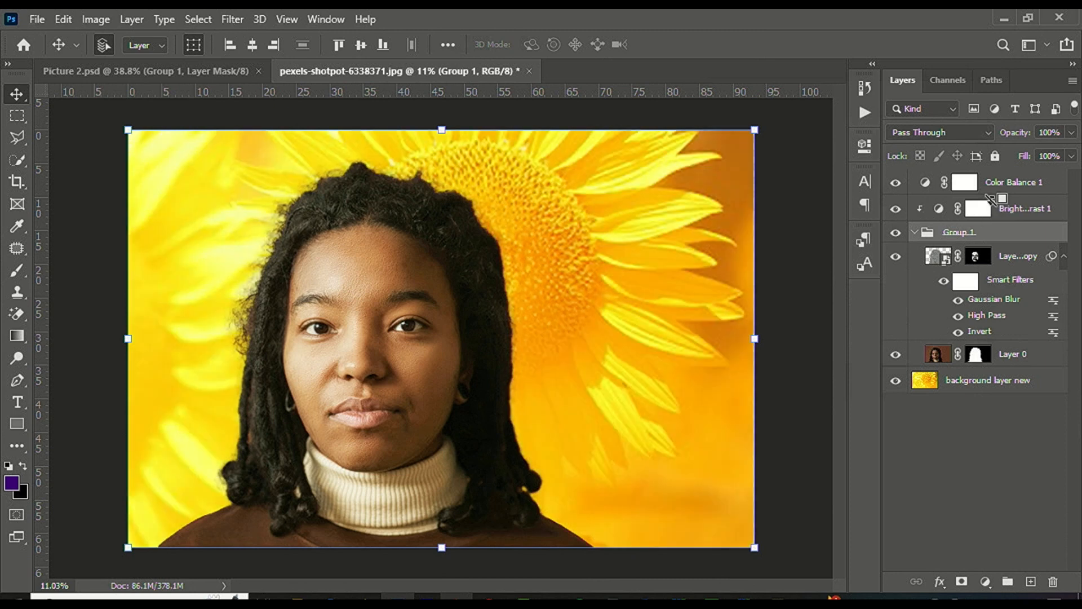
alt+click(994, 190)
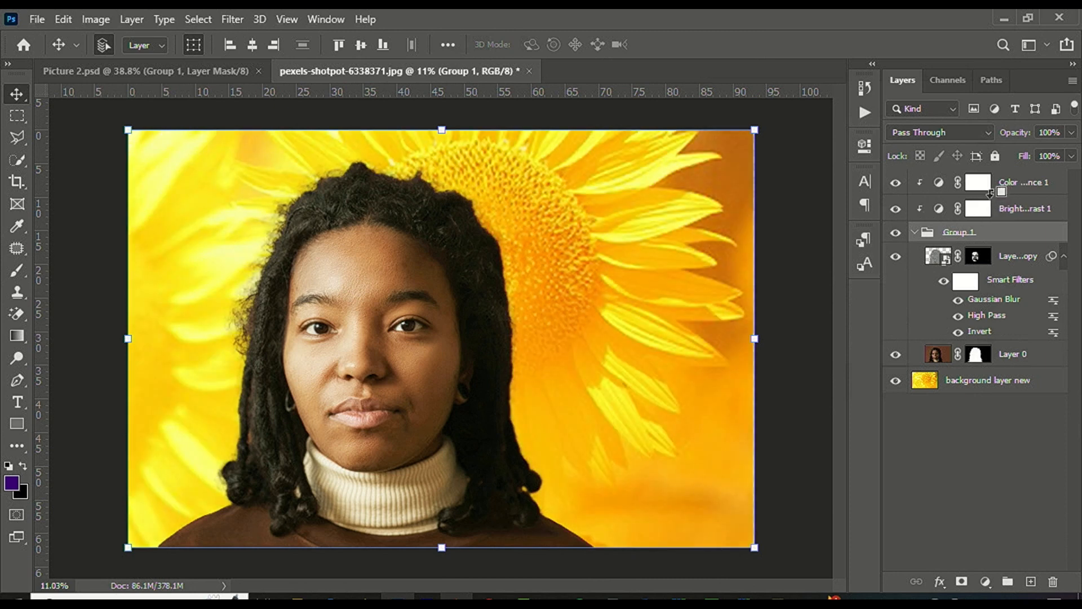
Collapse Group 1 and group it together with its two clipped adjustment layers
scroll(406, 254, down, 3)
scroll(445, 284, up, 4)
scroll(449, 287, up, 1)
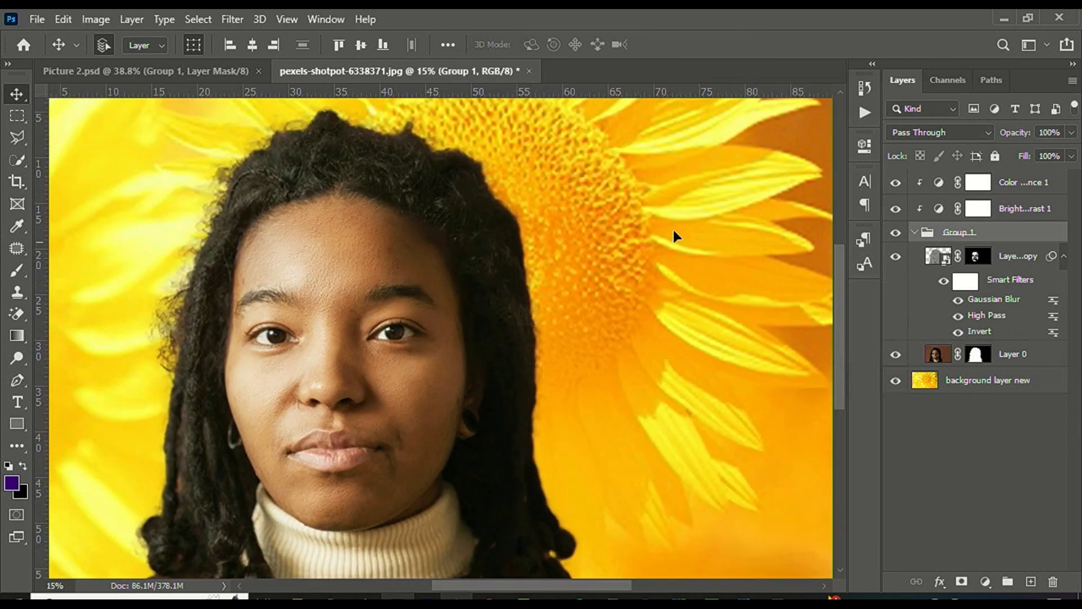
click(915, 231)
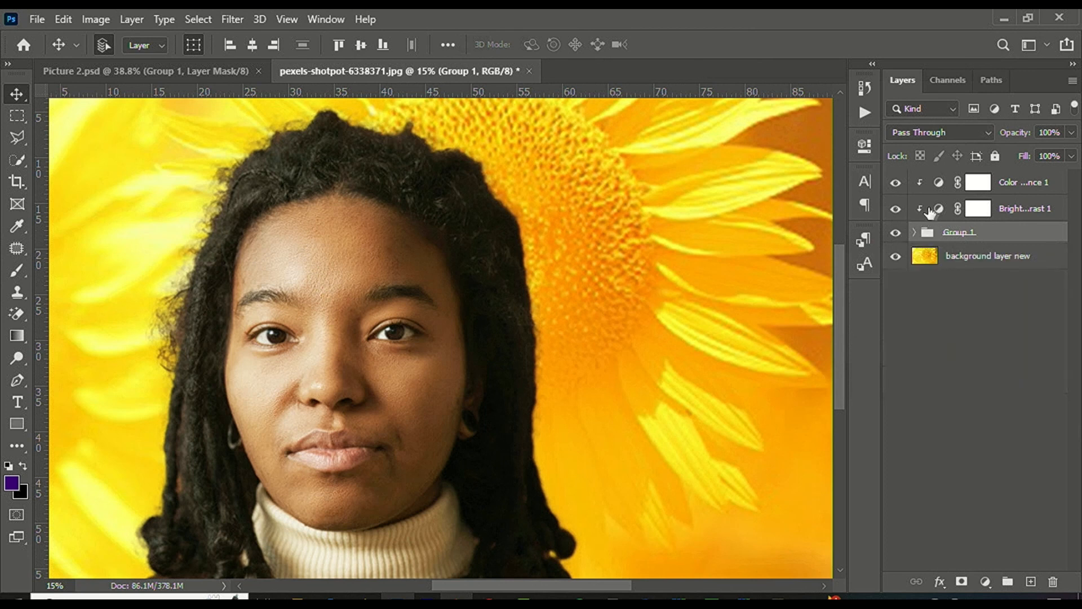
click(915, 232)
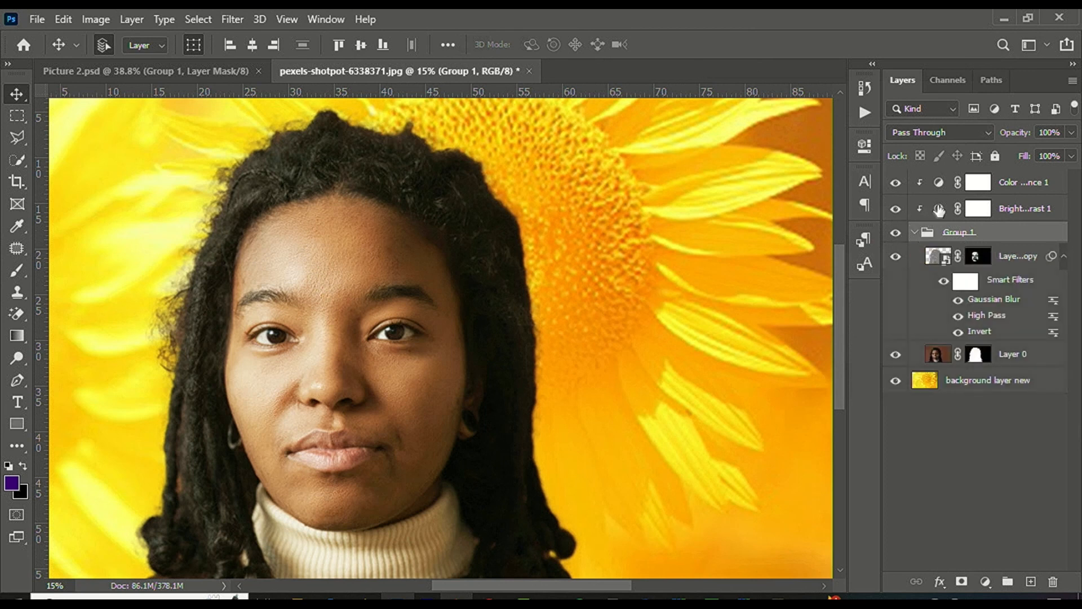
click(914, 232)
shift+click(1003, 189)
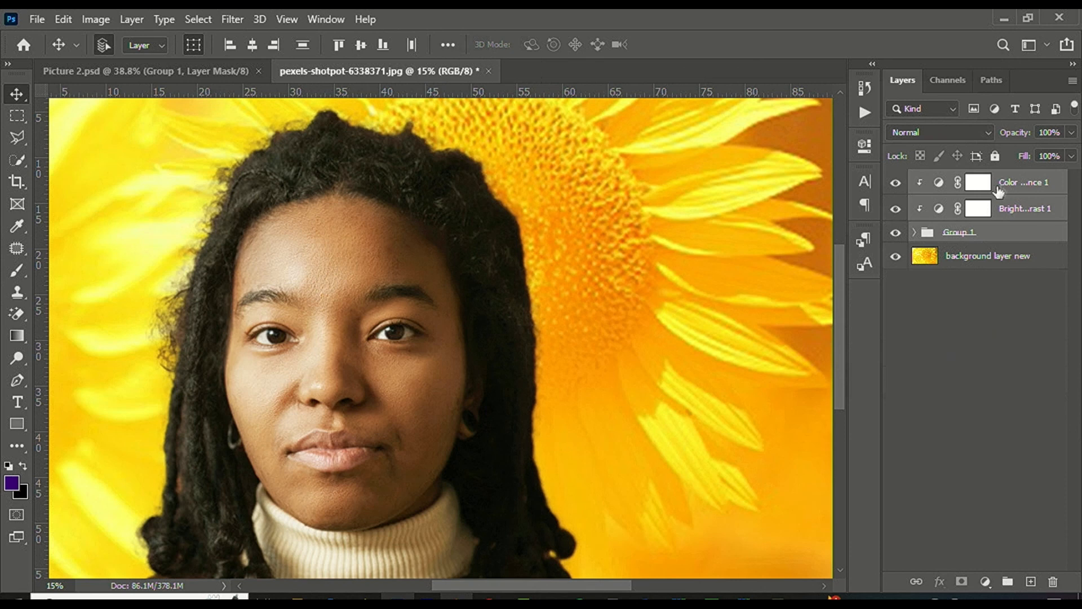
key(ctrl+g)
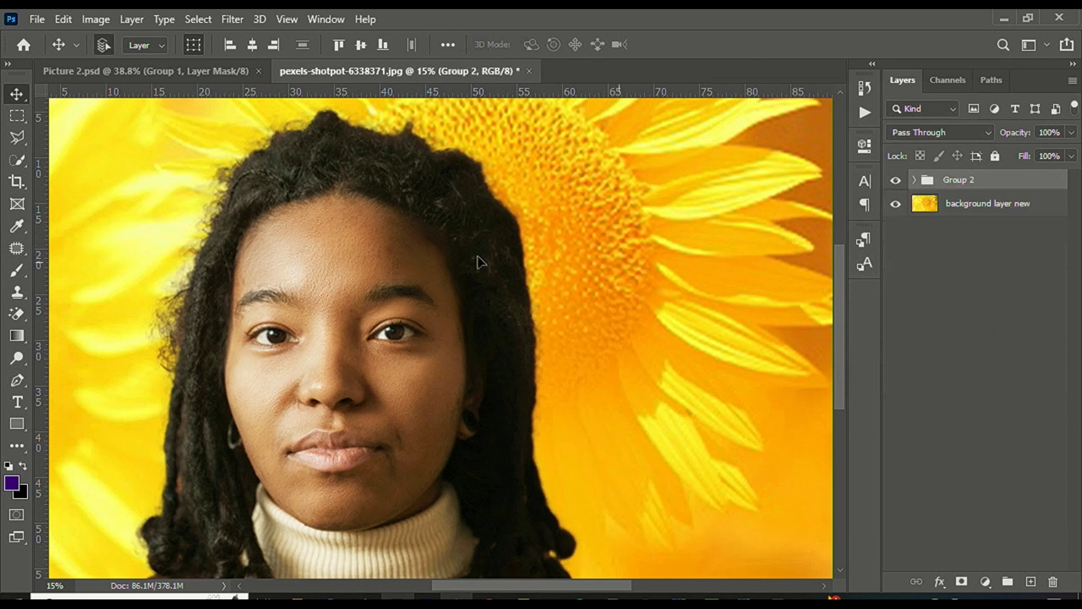
Select Group 2 and the background layer together and shift them left, leaving an empty strip along the canvas's right edge
key(ctrl+minus)
key(ctrl+minus)
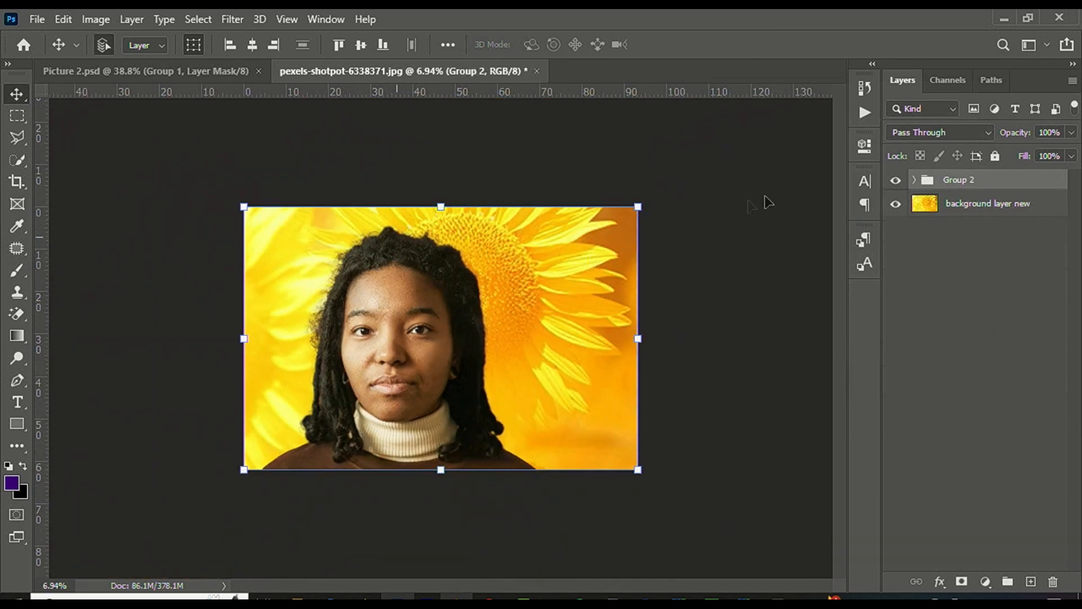
scroll(681, 225, up, 3)
scroll(637, 220, down, 2)
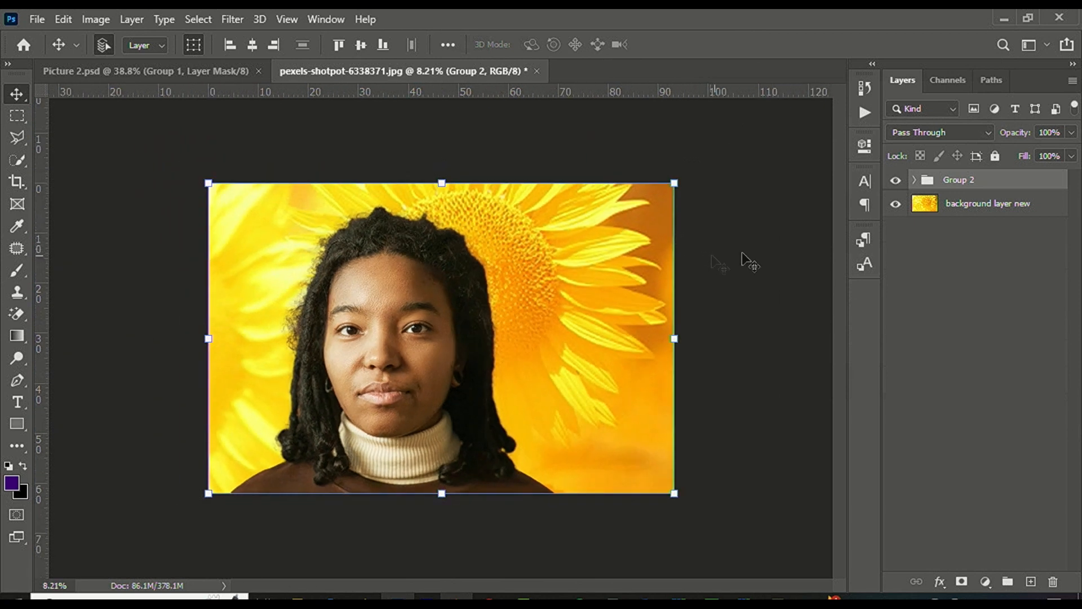
click(937, 209)
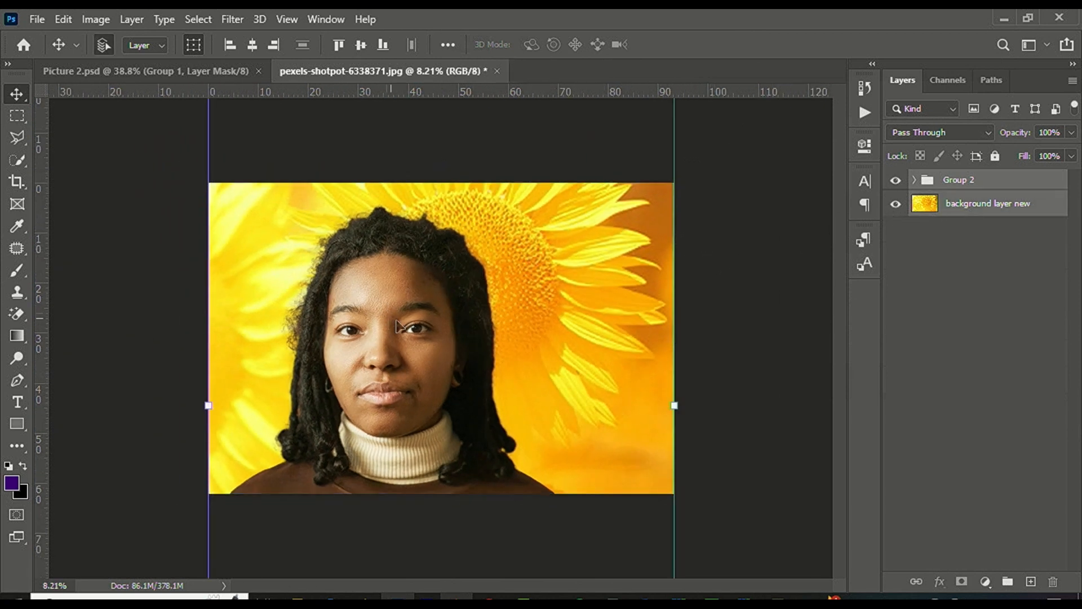
drag(543, 321, 485, 324)
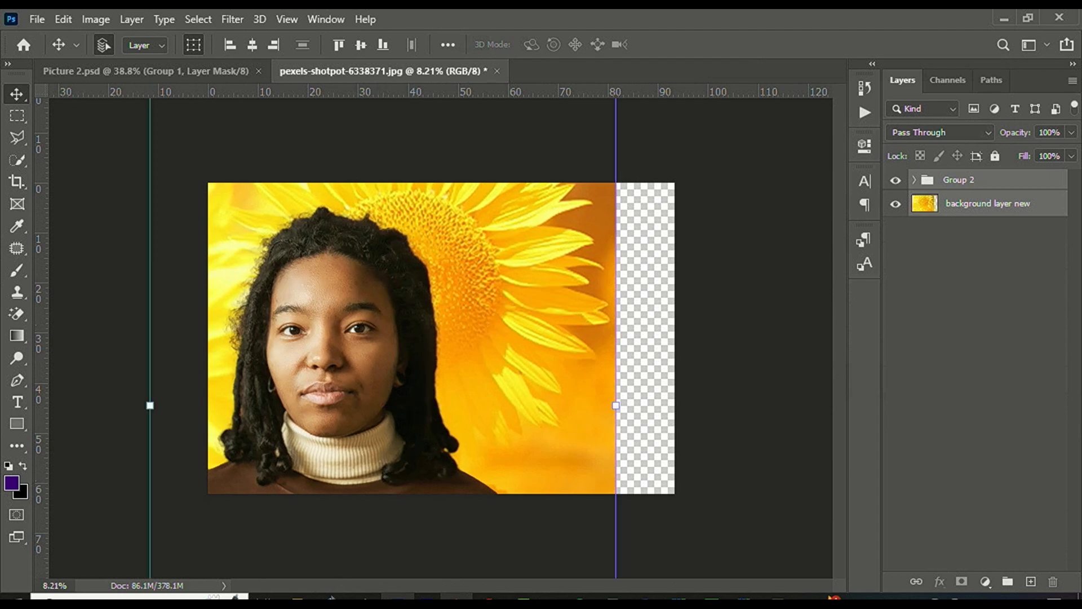
Place the original photo pexels-shotpot-6338371 as the uppermost layer and move it right, beside the retouched portrait
click(297, 596)
drag(293, 352, 512, 372)
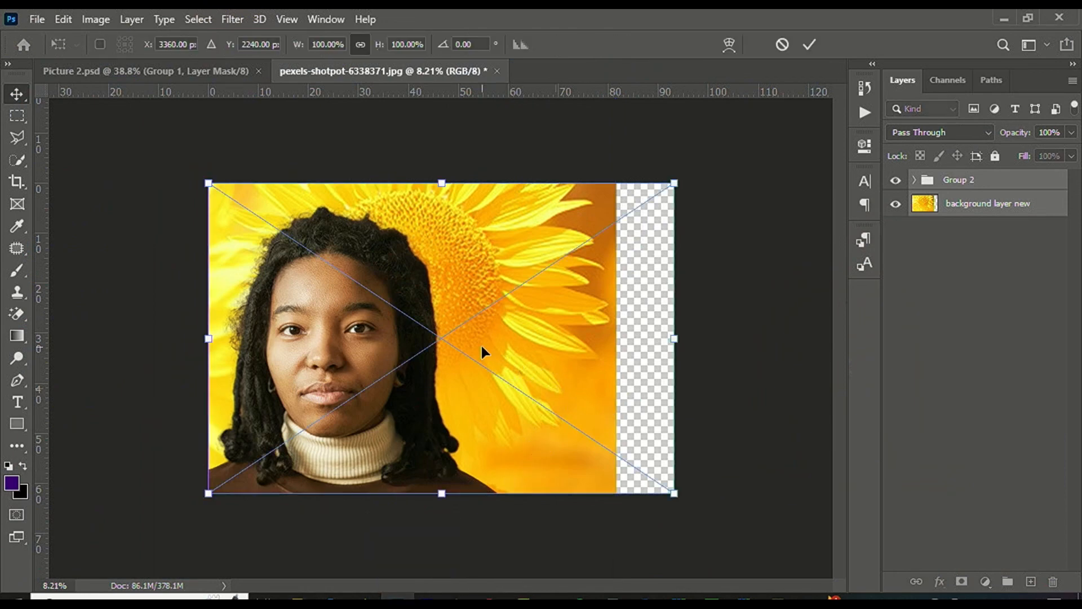
drag(476, 354, 665, 335)
drag(602, 345, 561, 345)
key(Return)
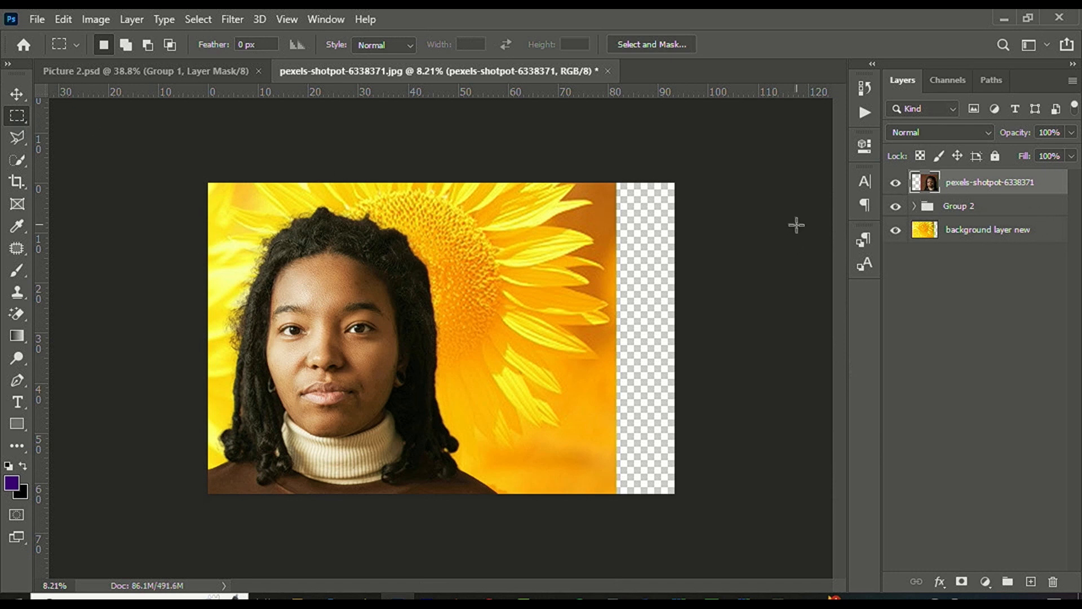
key(v)
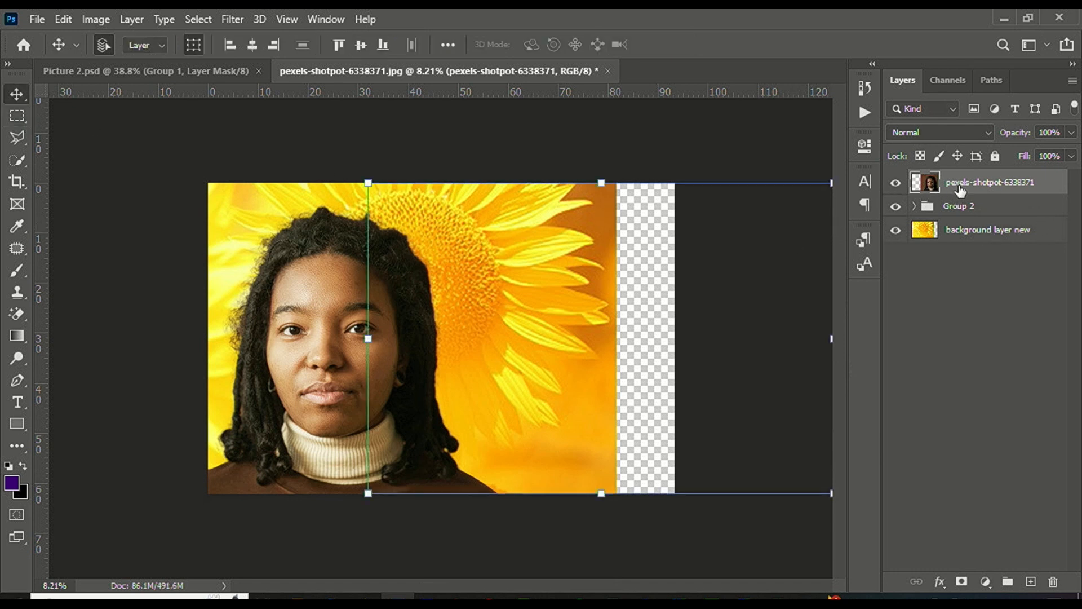
mouse_move(624, 297)
mouse_down()
mouse_move(584, 297)
mouse_move(635, 297)
mouse_up()
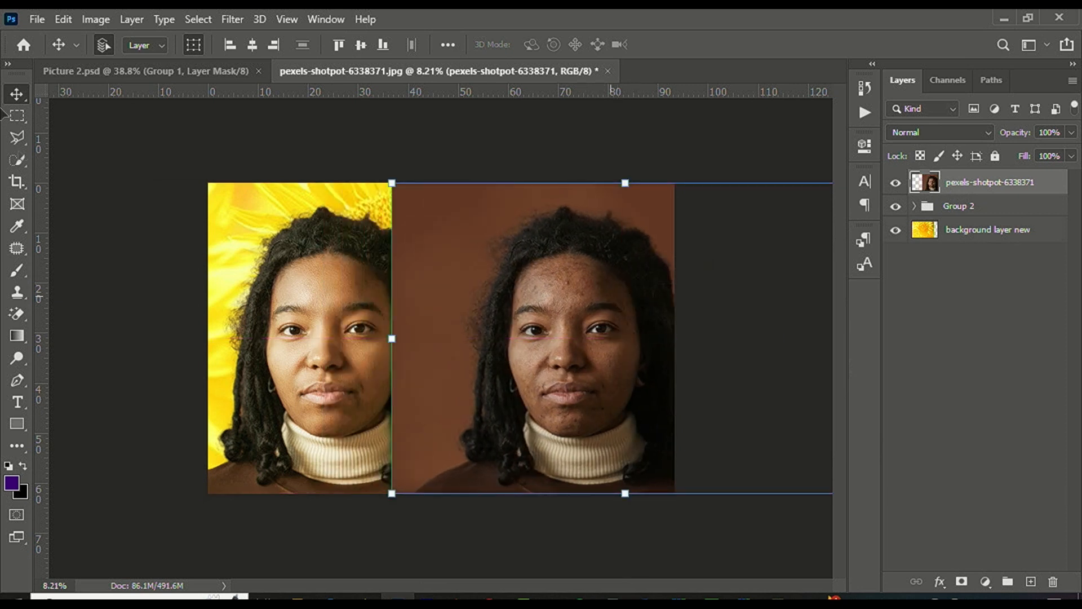
Delete the left strip of the original photo with a rectangular selection so it no longer covers the retouched portrait, and deselect
click(21, 119)
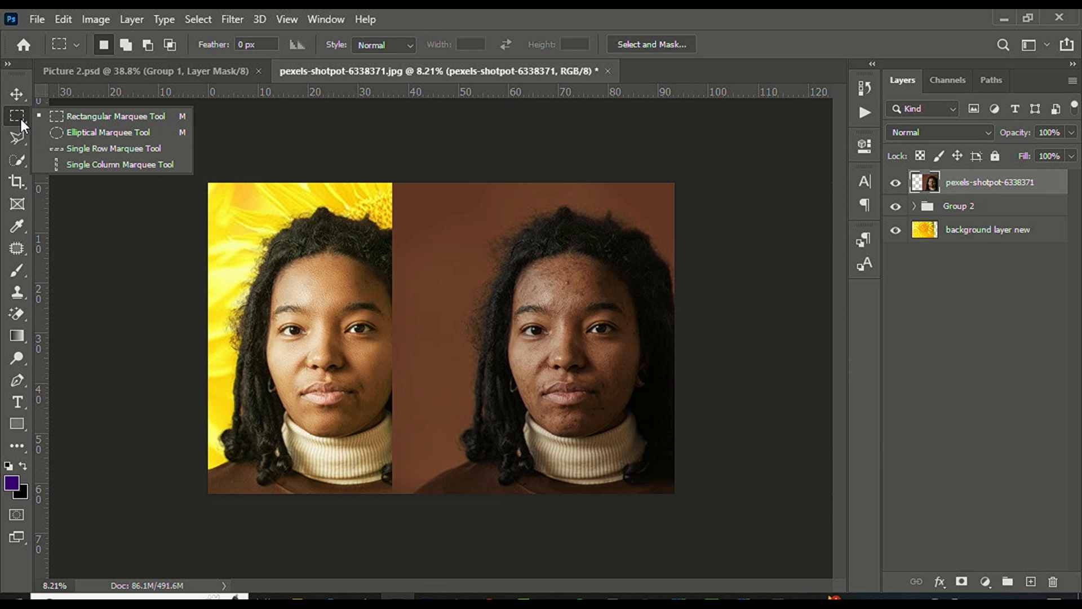
drag(353, 137, 466, 531)
key(Delete)
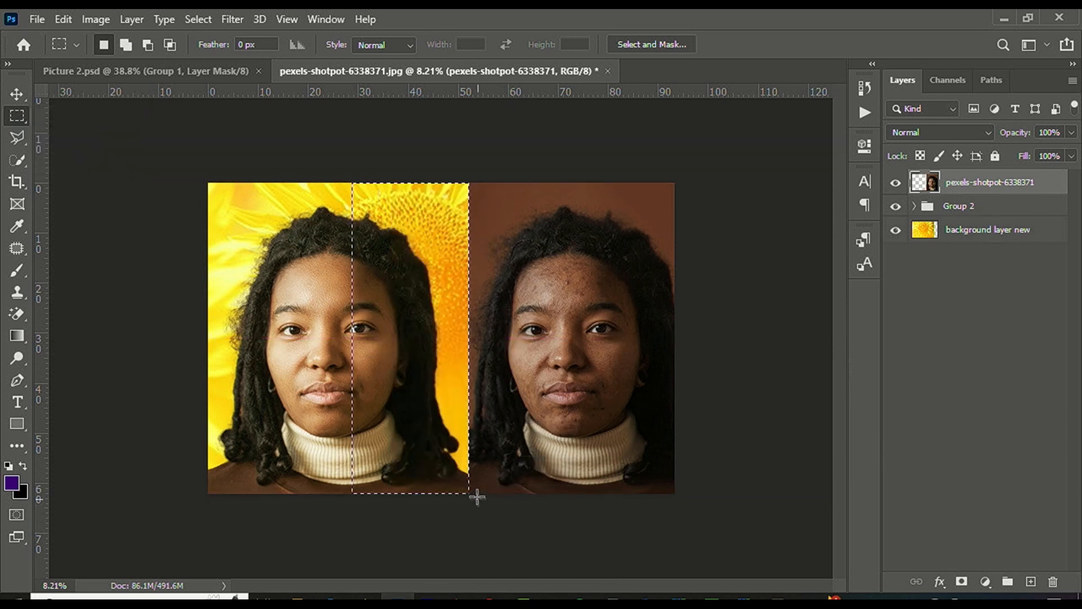
key(ctrl+d)
key(v)
scroll(471, 490, down, 3)
click(618, 155)
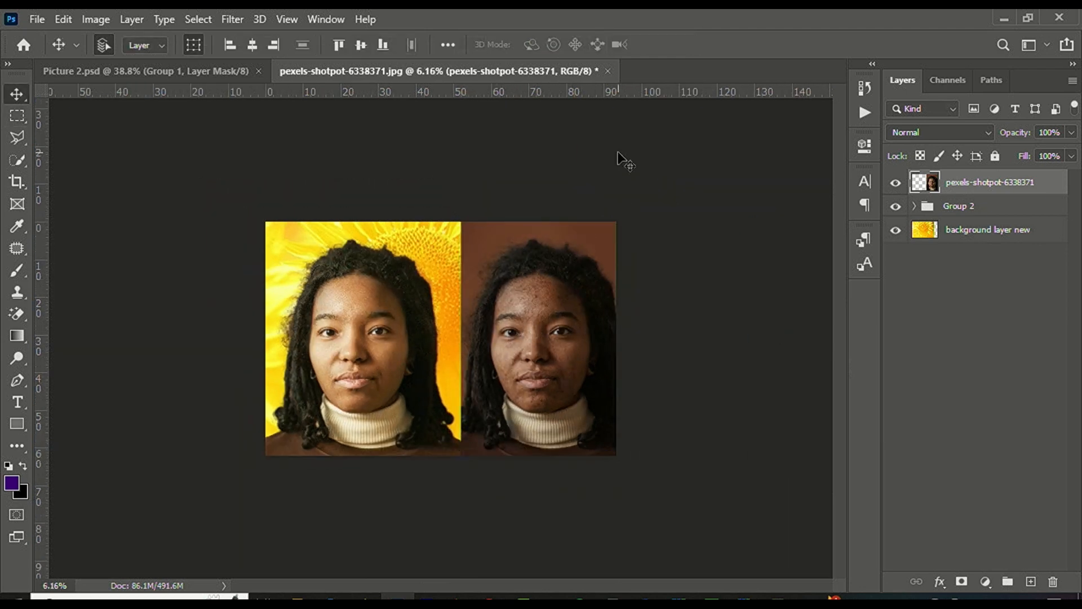
Extend the canvas to the right with the Crop tool and move the original photo slightly right to uncover the retouched hair
key(c)
drag(617, 322, 679, 327)
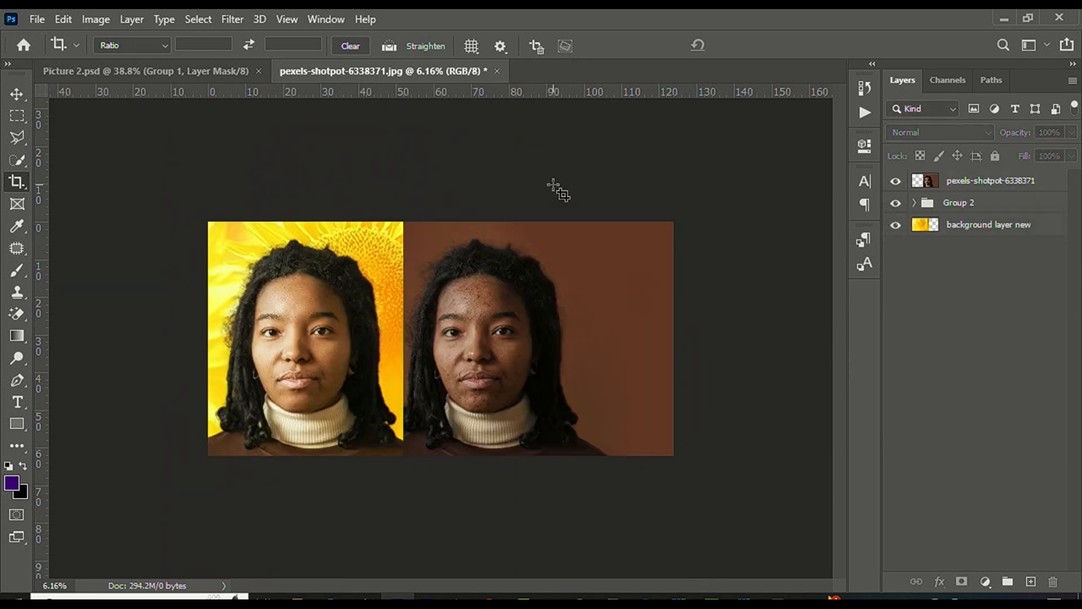
key(v)
scroll(509, 310, up, 4)
drag(510, 310, 546, 296)
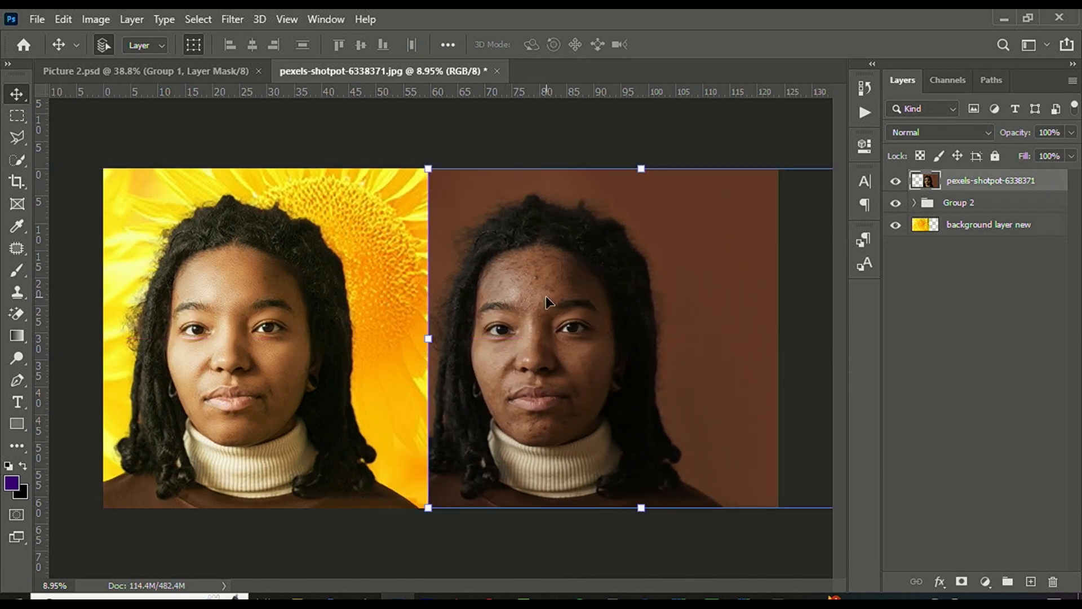
click(17, 249)
right_click(18, 258)
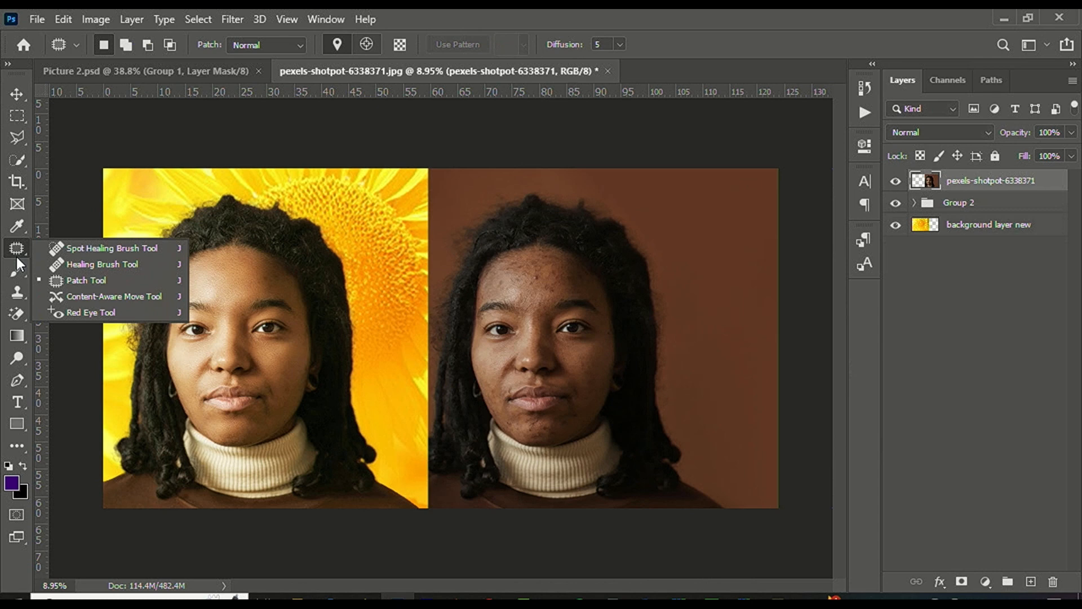
click(507, 299)
click(22, 94)
scroll(558, 299, down, 2)
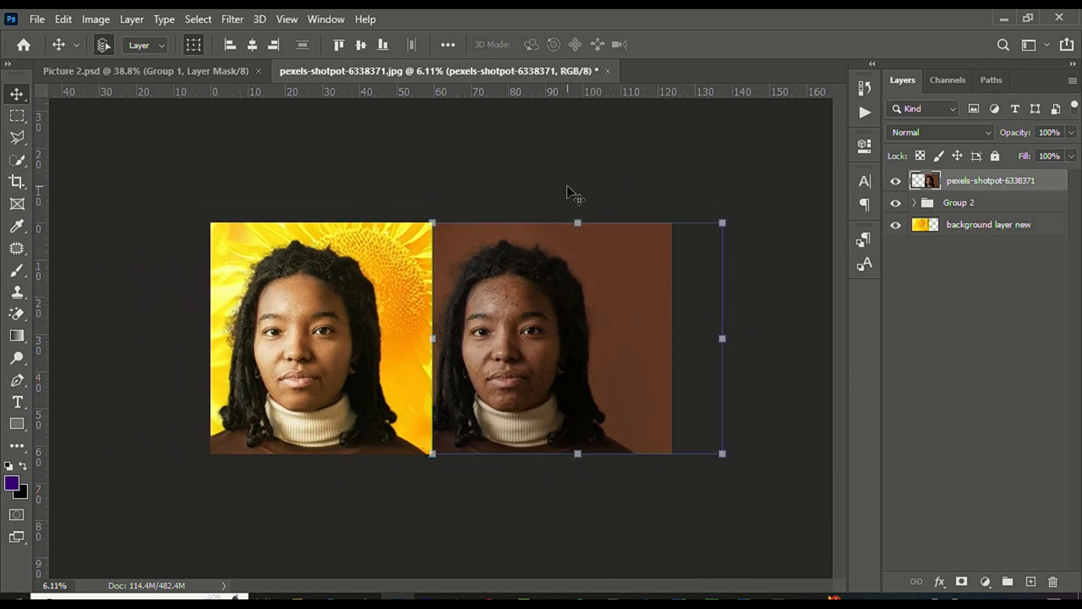
Compare the retouched portrait with the original photo beside it, examining the forehead skin up close
click(568, 187)
scroll(494, 262, up, 1)
scroll(494, 264, up, 1)
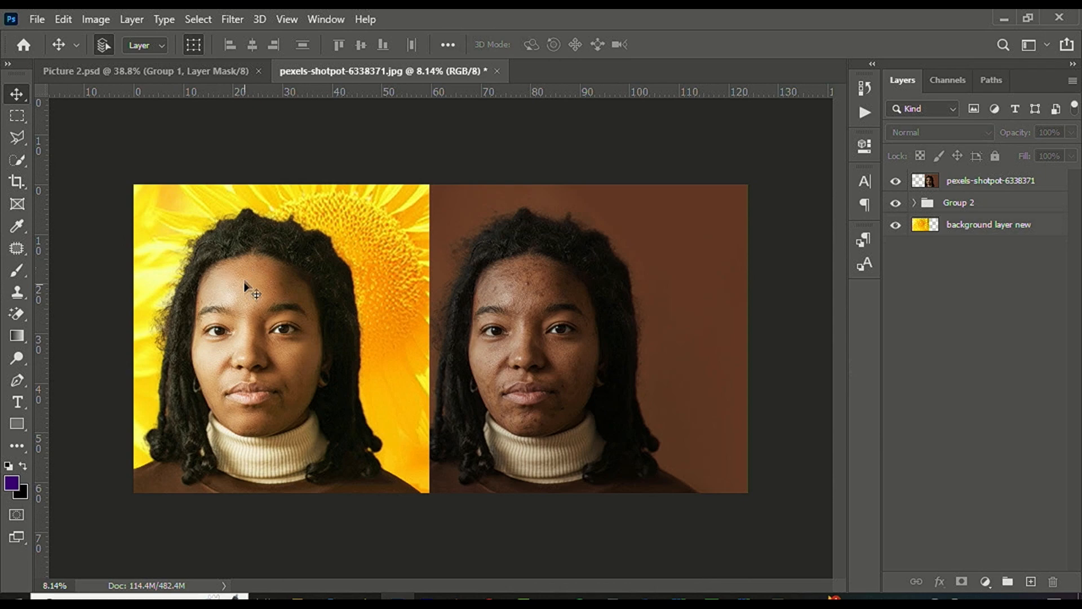
scroll(427, 328, up, 5)
scroll(515, 268, down, 3)
scroll(541, 271, up, 3)
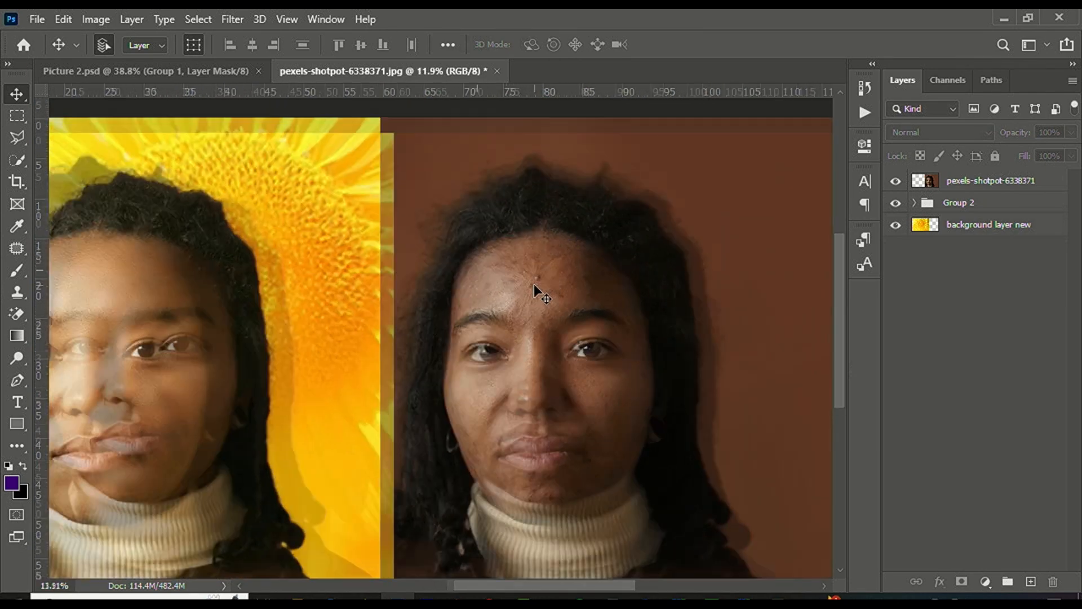
scroll(541, 280, down, 3)
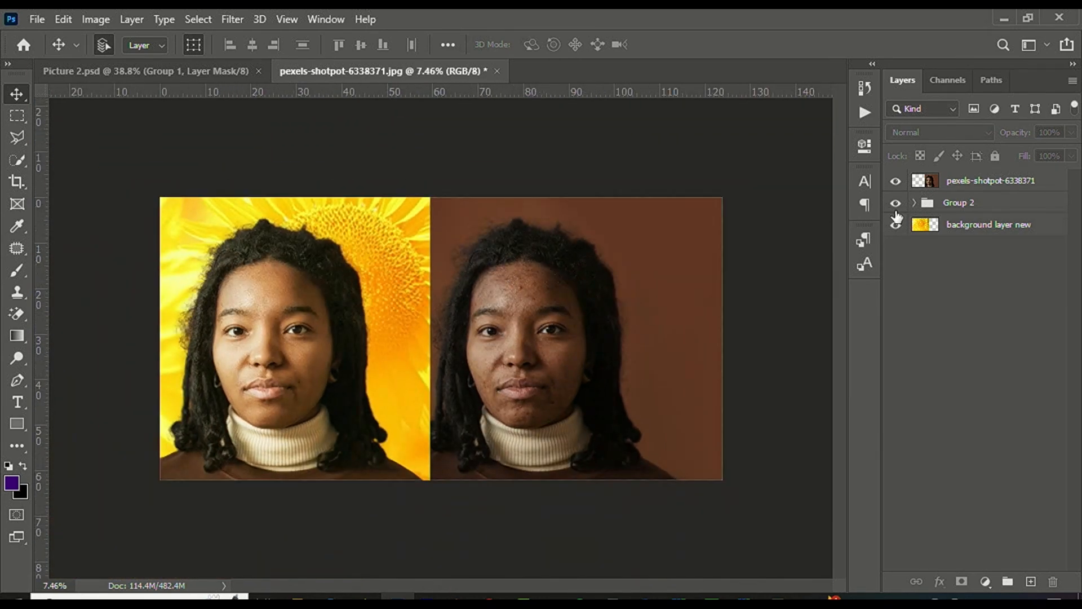
Expand Group 2 and the nested Group 1 to show the adjustment layers, smart filters and masks used
click(913, 202)
click(927, 270)
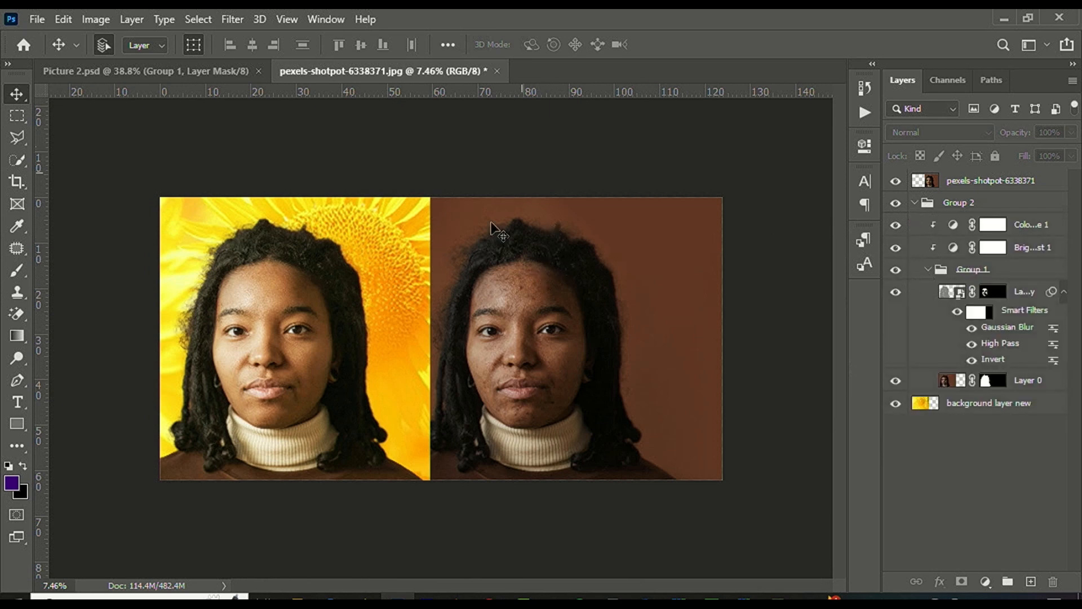
scroll(469, 304, up, 1)
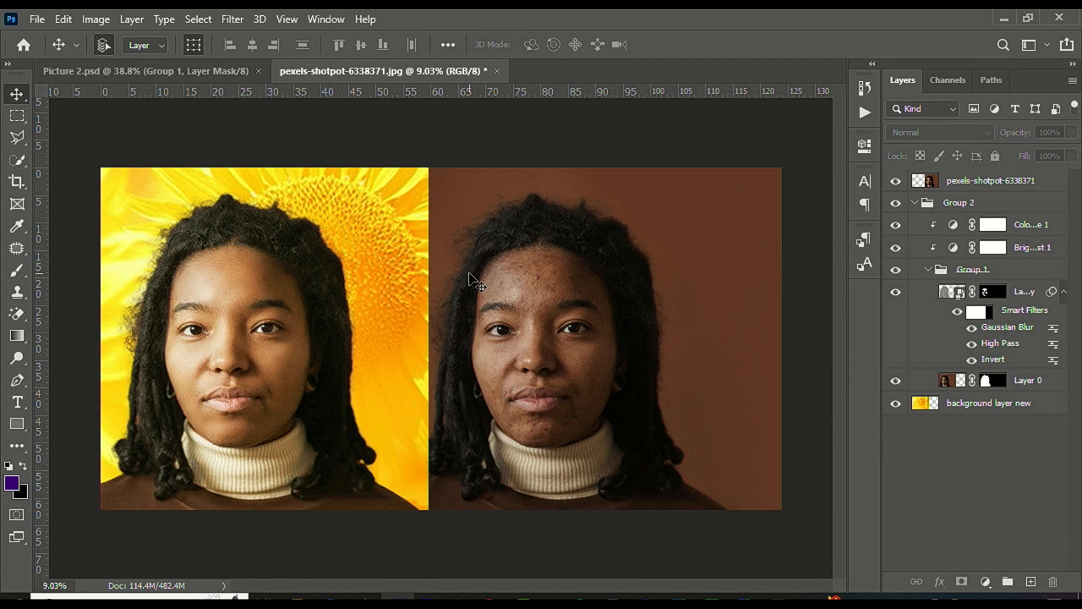
Examine the cheeks, forehead and chin of both faces side by side to judge the skin smoothing against the original
scroll(242, 337, up, 9)
scroll(96, 325, down, 2)
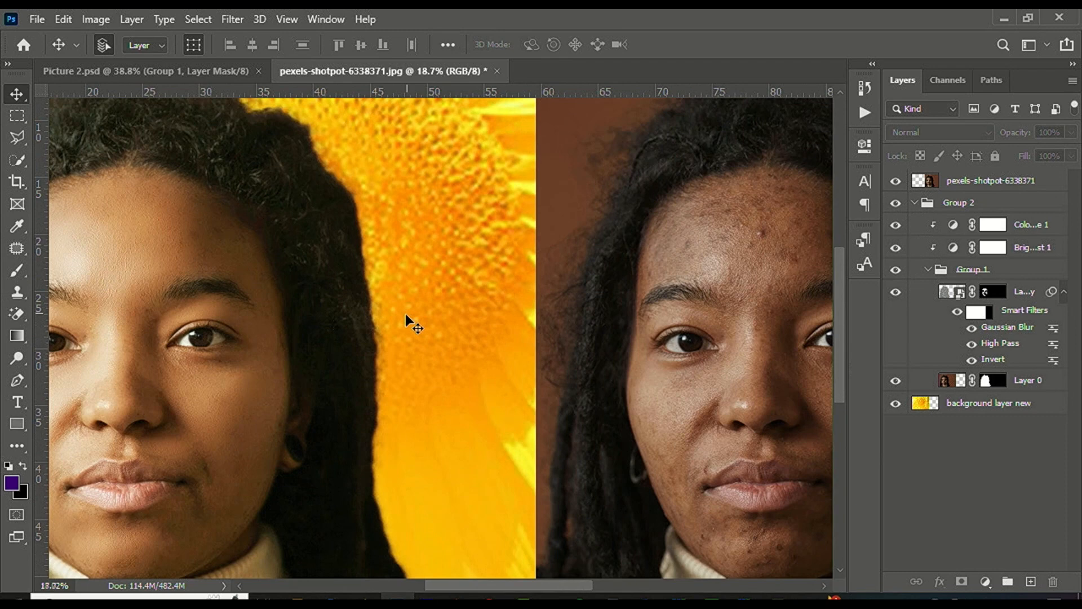
scroll(406, 315, down, 1)
click(698, 321)
scroll(667, 306, up, 1)
scroll(667, 305, down, 1)
drag(568, 585, 574, 586)
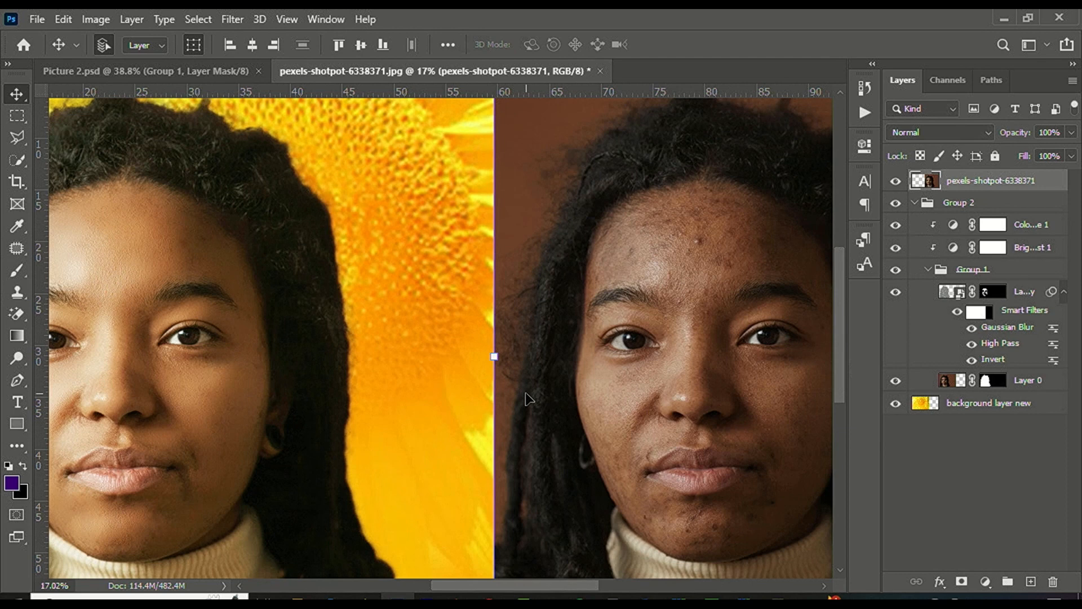
scroll(529, 399, down, 1)
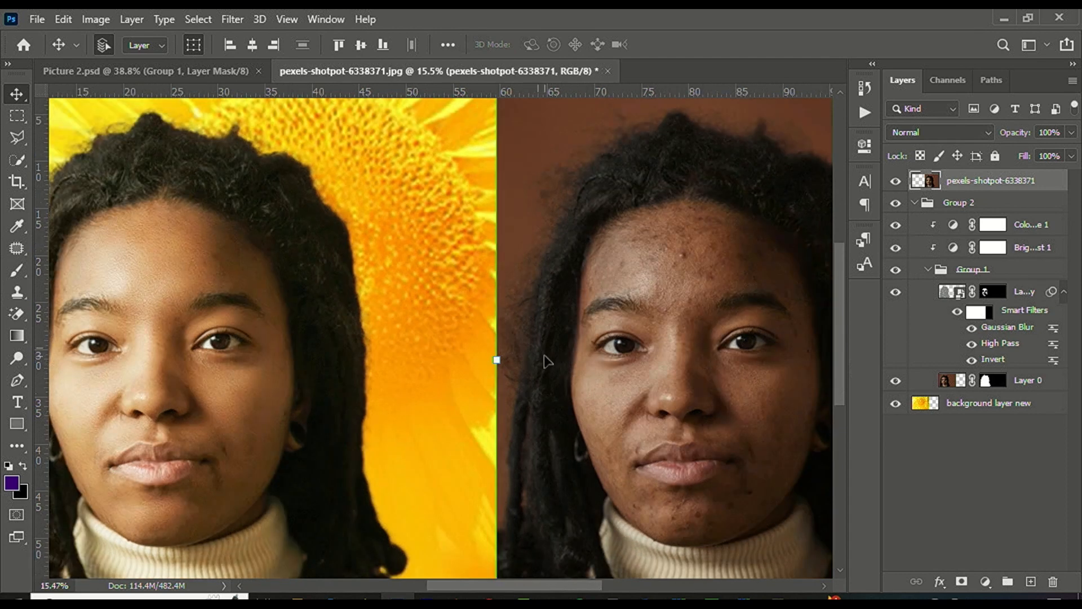
scroll(496, 344, down, 1)
scroll(540, 410, up, 1)
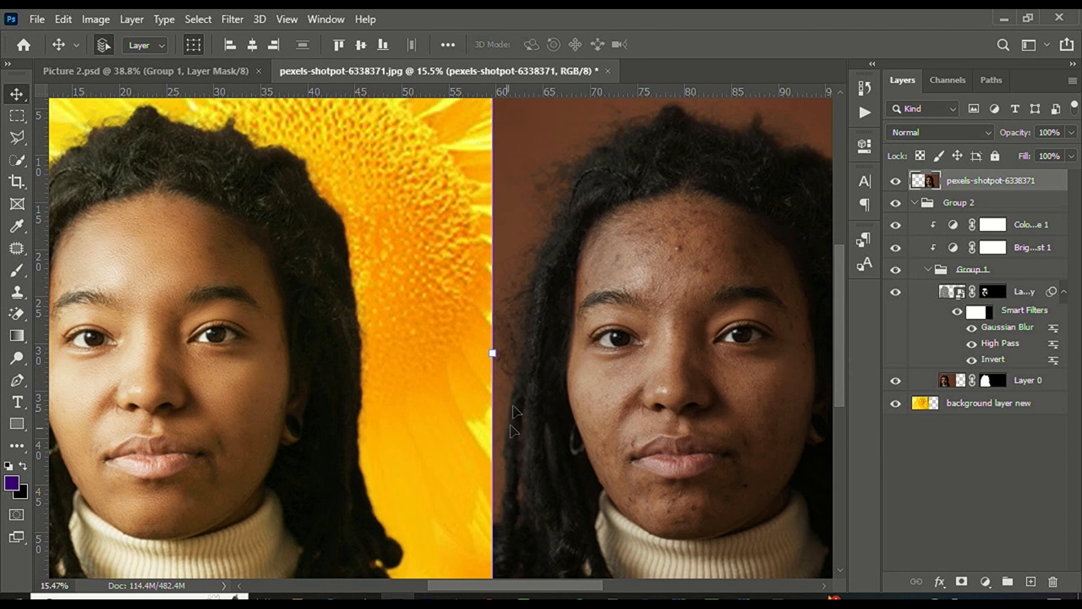
Switch to File Explorer and open the Videos folder inside the Desktop's Graphic Design Academy folder
click(311, 595)
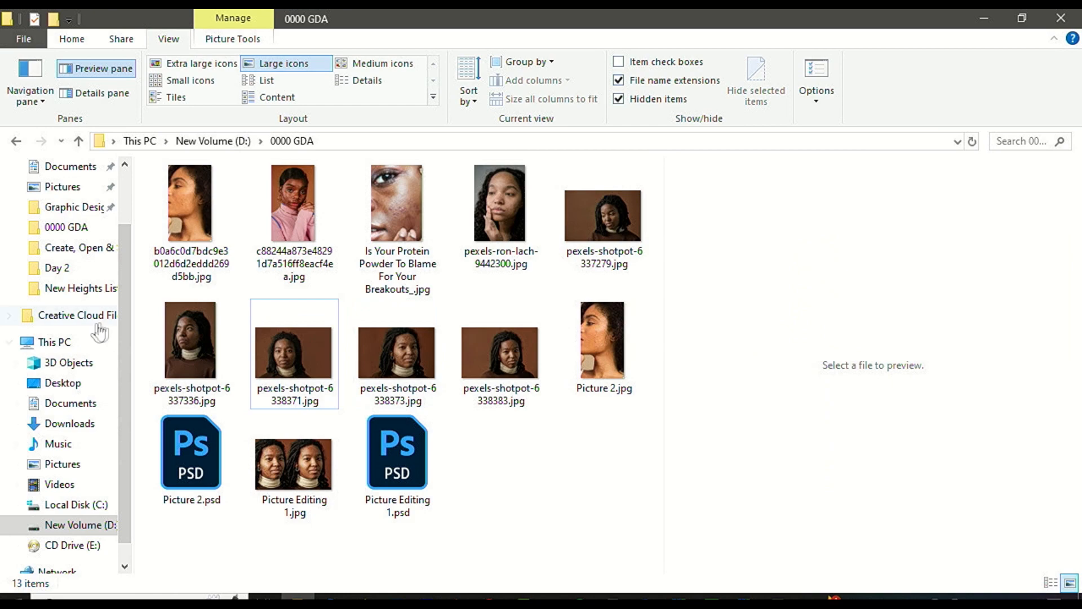
click(350, 593)
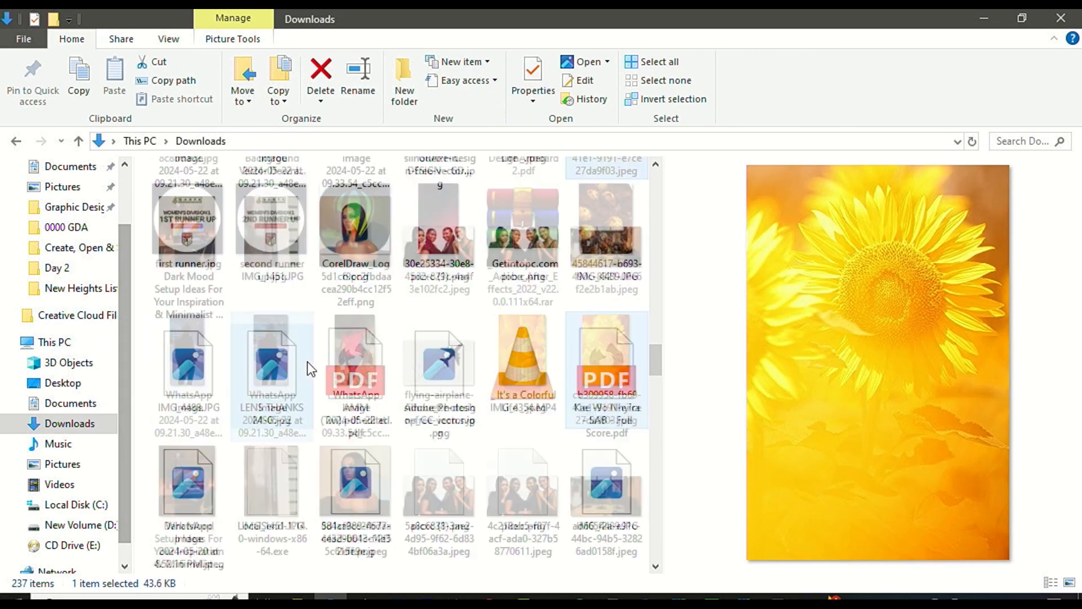
scroll(306, 360, down, 15)
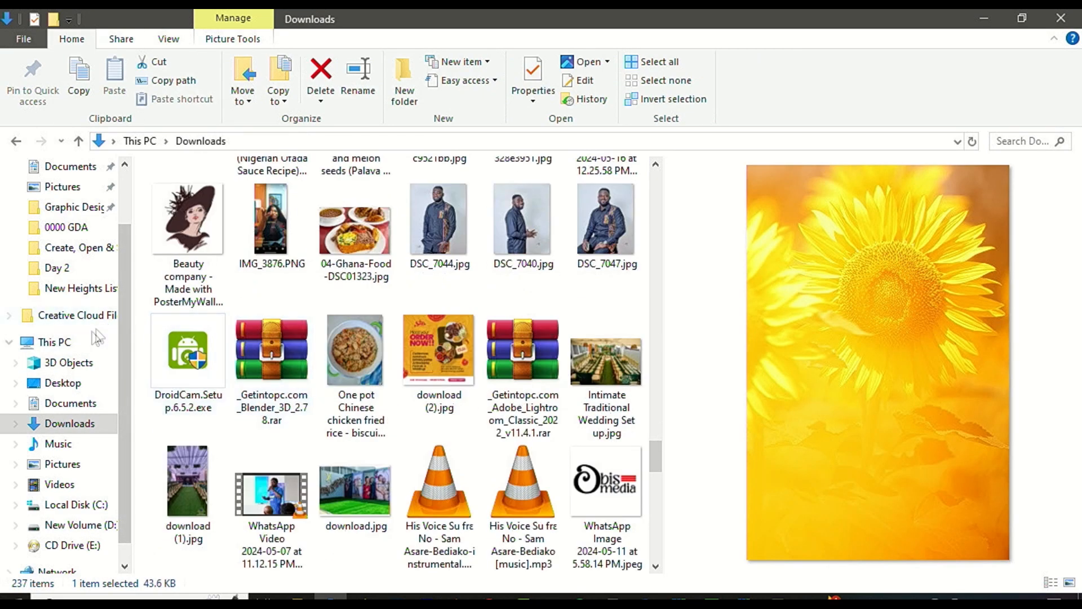
click(63, 382)
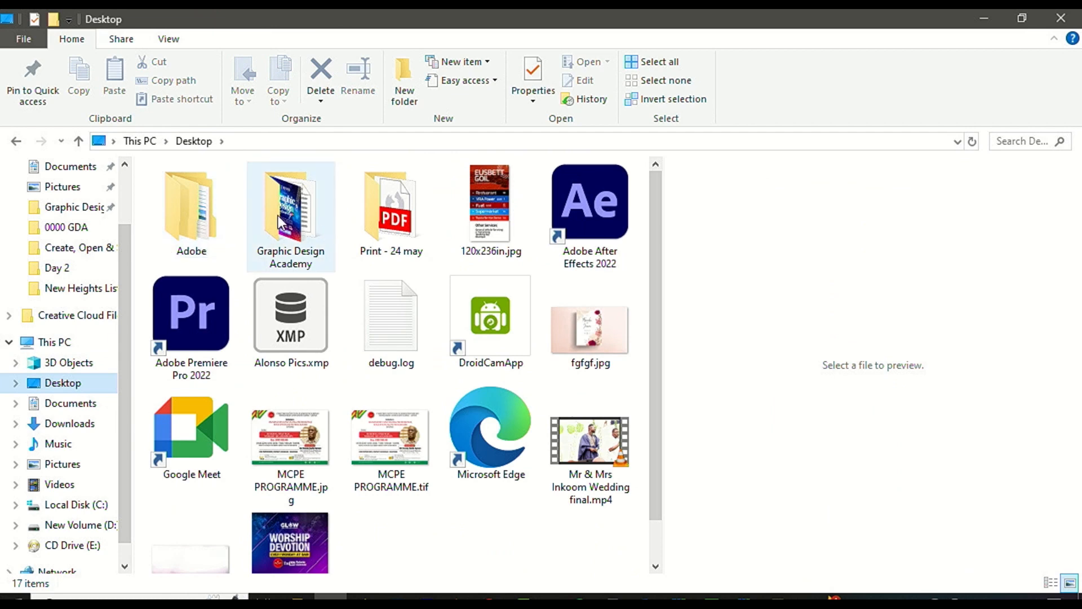
double_click(280, 220)
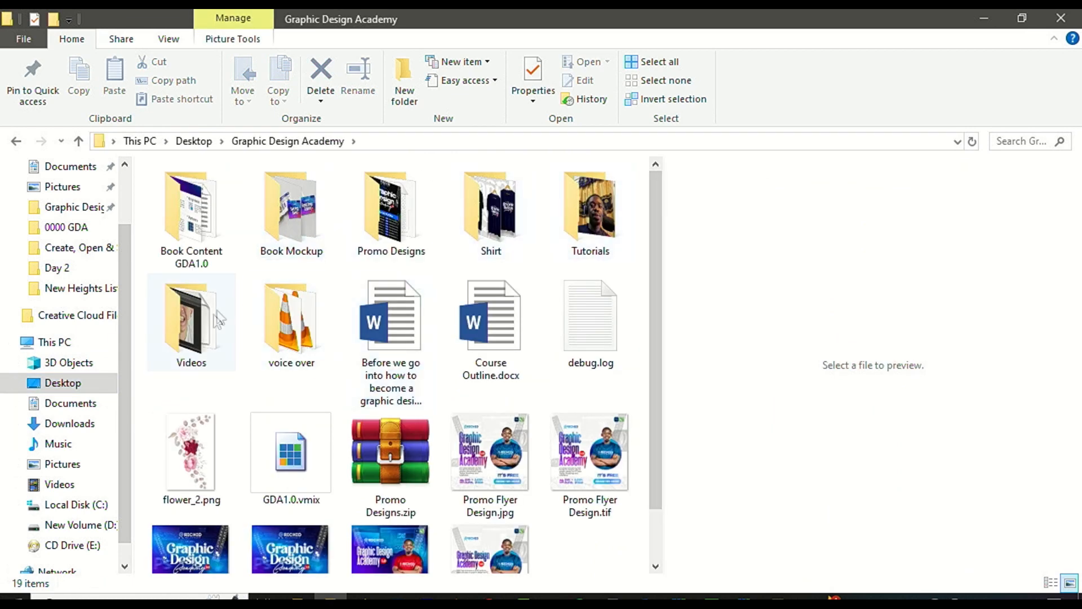
double_click(219, 314)
Look through the tutorial files in the Videos folder and open its Teeth White subfolder
scroll(361, 338, down, 3)
scroll(437, 335, up, 3)
scroll(436, 335, down, 3)
scroll(296, 347, up, 3)
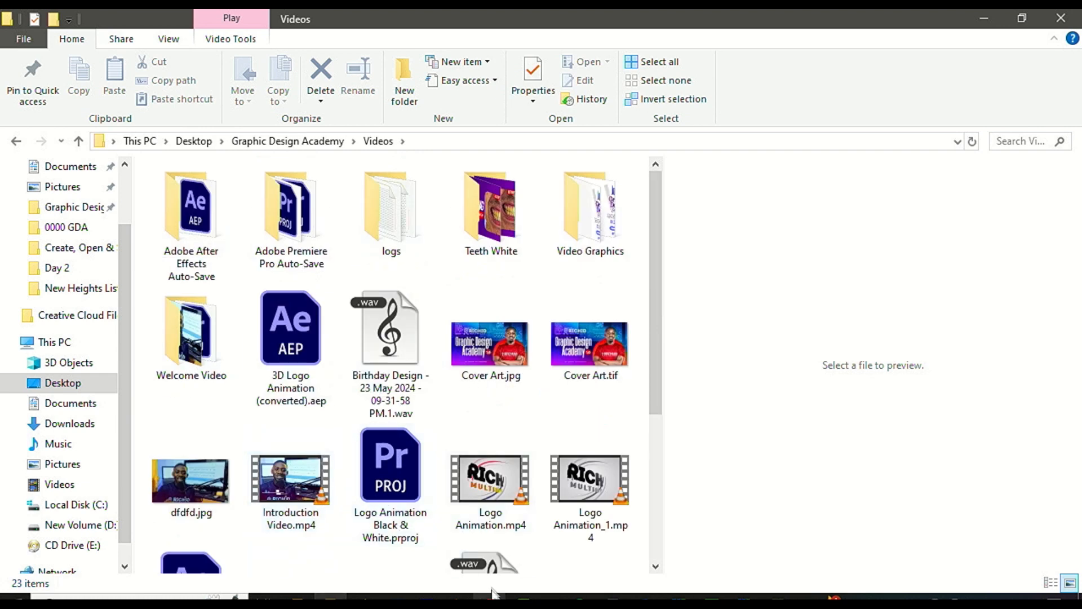
scroll(490, 479, down, 3)
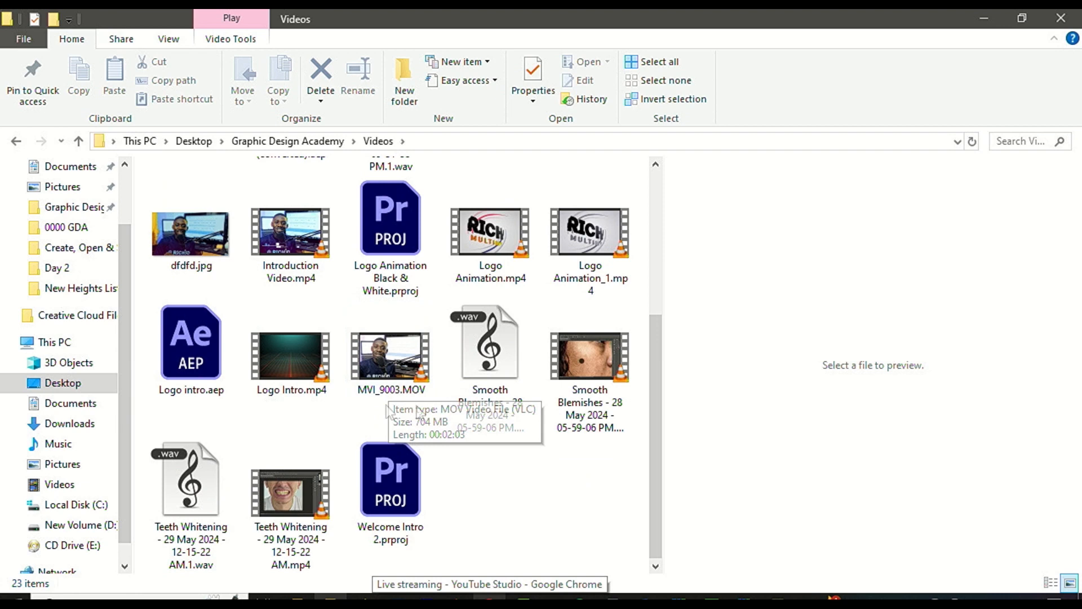
scroll(451, 338, up, 5)
double_click(496, 256)
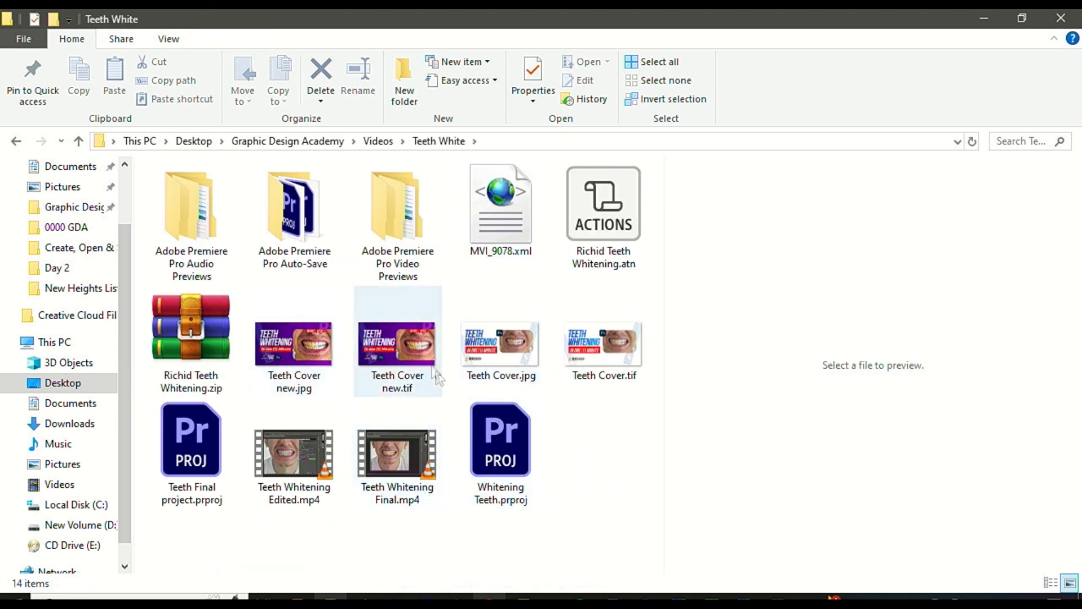
Switch to the browser's YouTube page and open the signed-in account's own channel
click(490, 595)
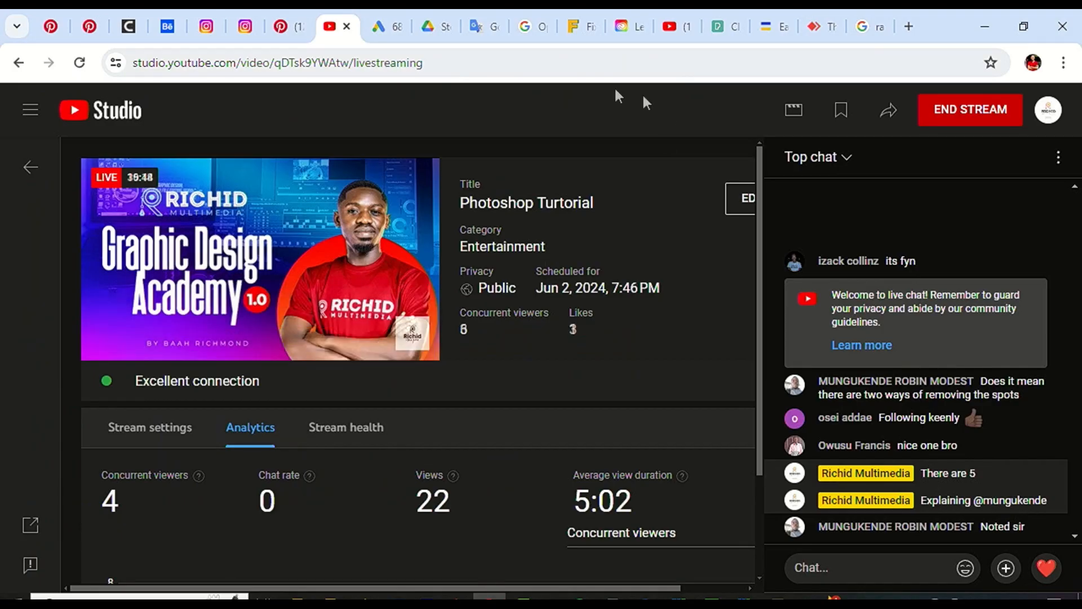
click(676, 26)
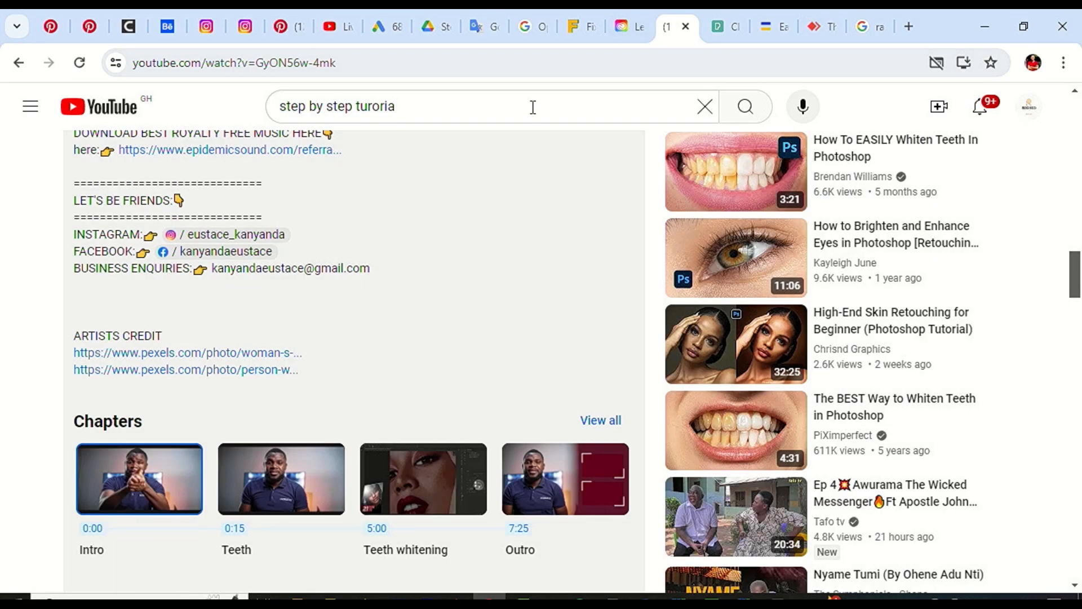
scroll(540, 169, up, 10)
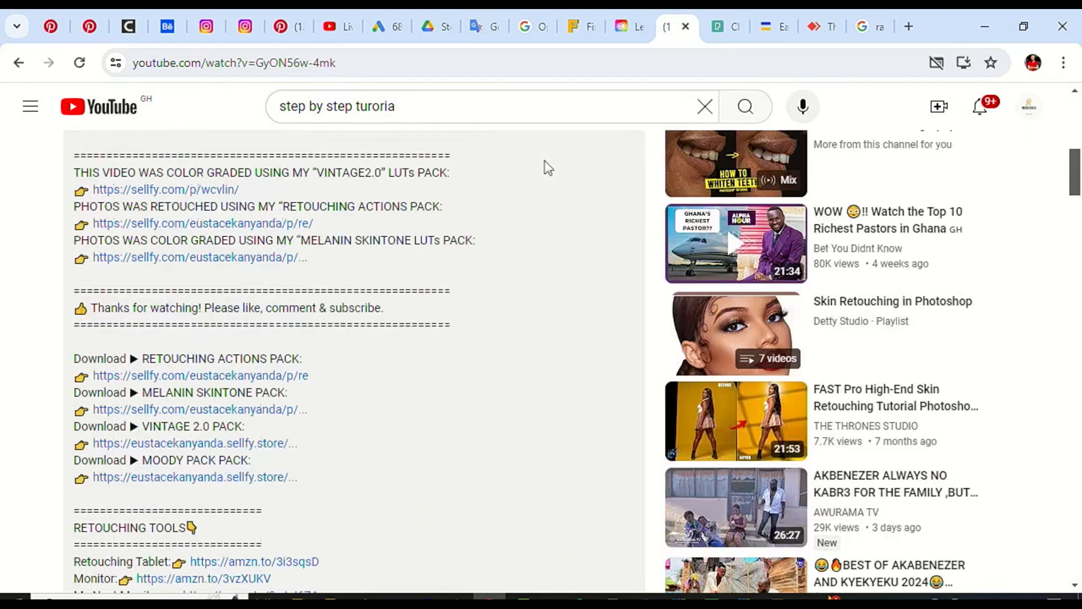
scroll(1034, 113, up, 5)
scroll(1034, 112, up, 5)
click(1031, 110)
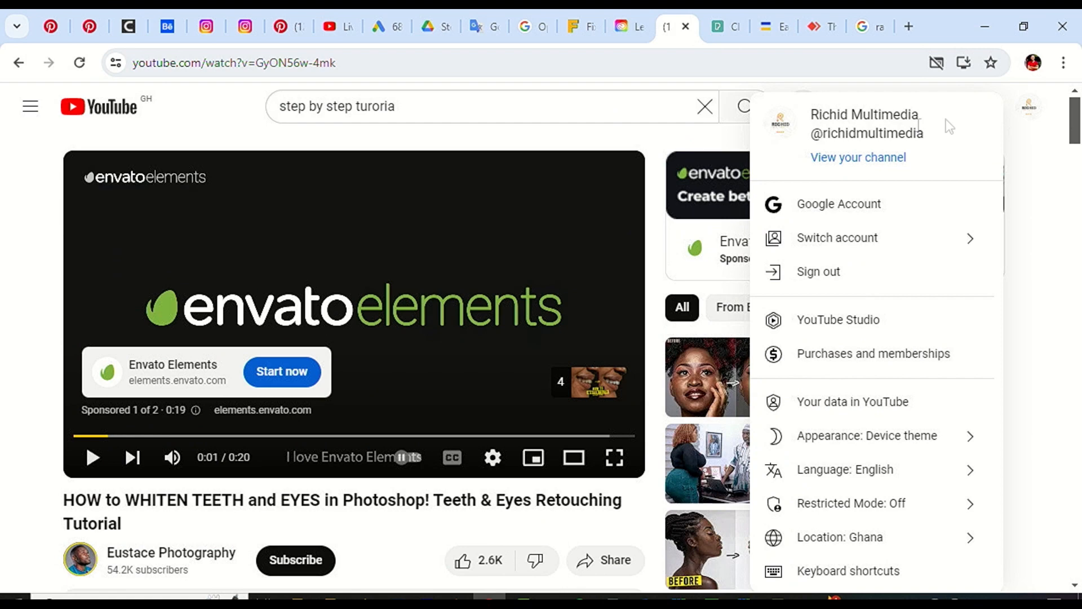
click(891, 157)
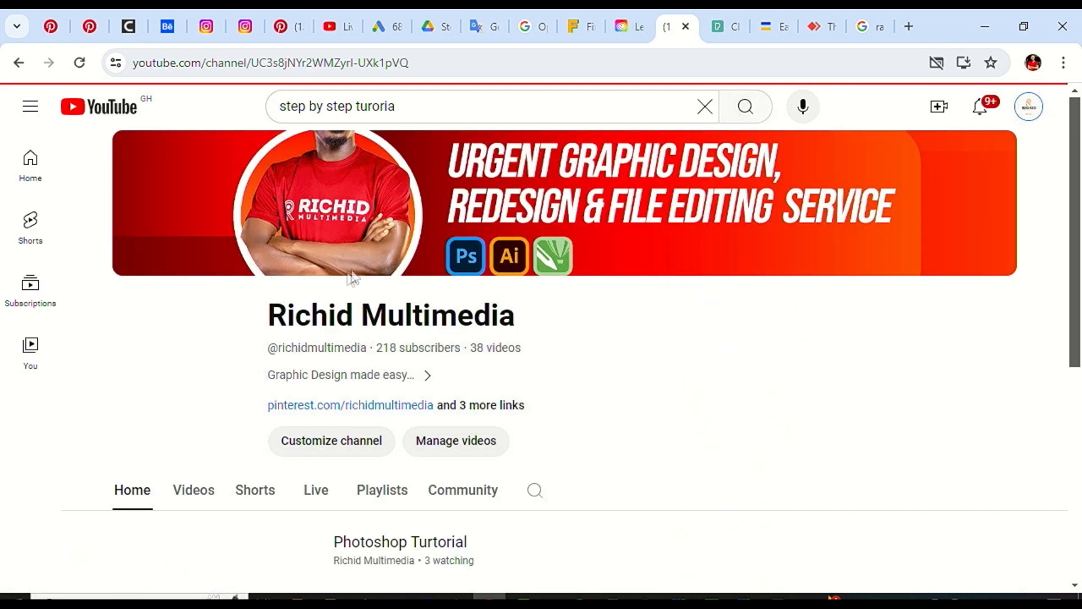
Find the "Teeth Whitening in Photoshop 1min Tutorial" video on the channel, open it and pause playback
scroll(350, 276, down, 5)
scroll(344, 286, down, 6)
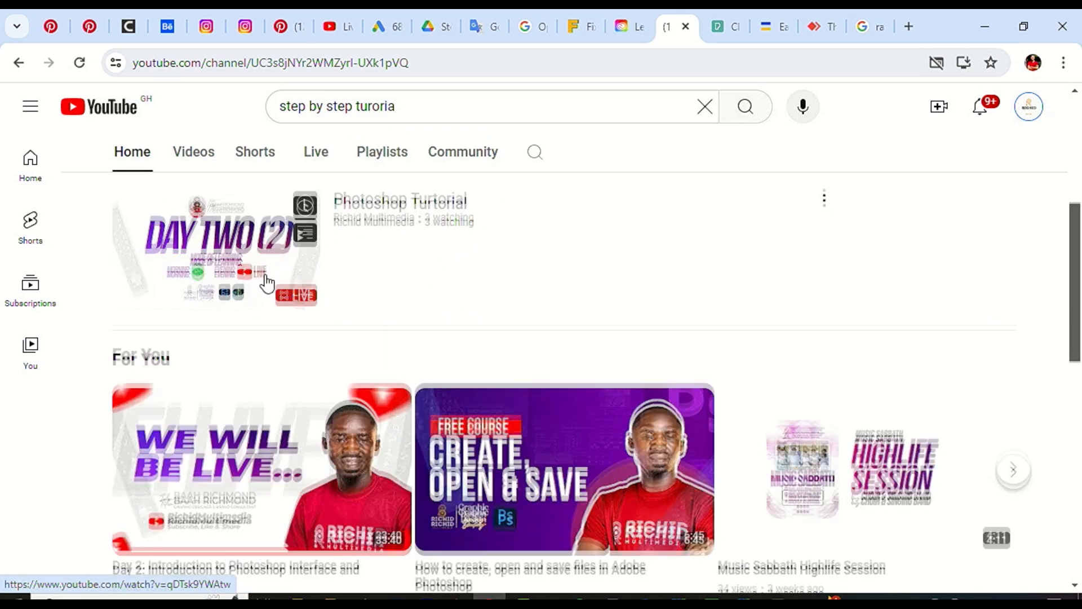
scroll(428, 276, up, 2)
scroll(430, 276, down, 4)
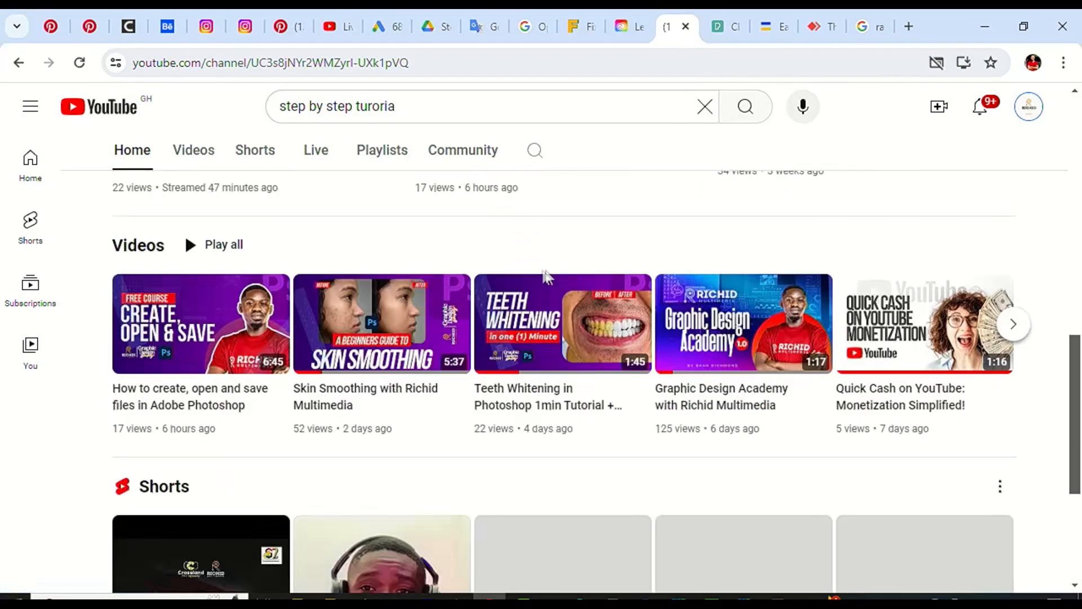
click(557, 373)
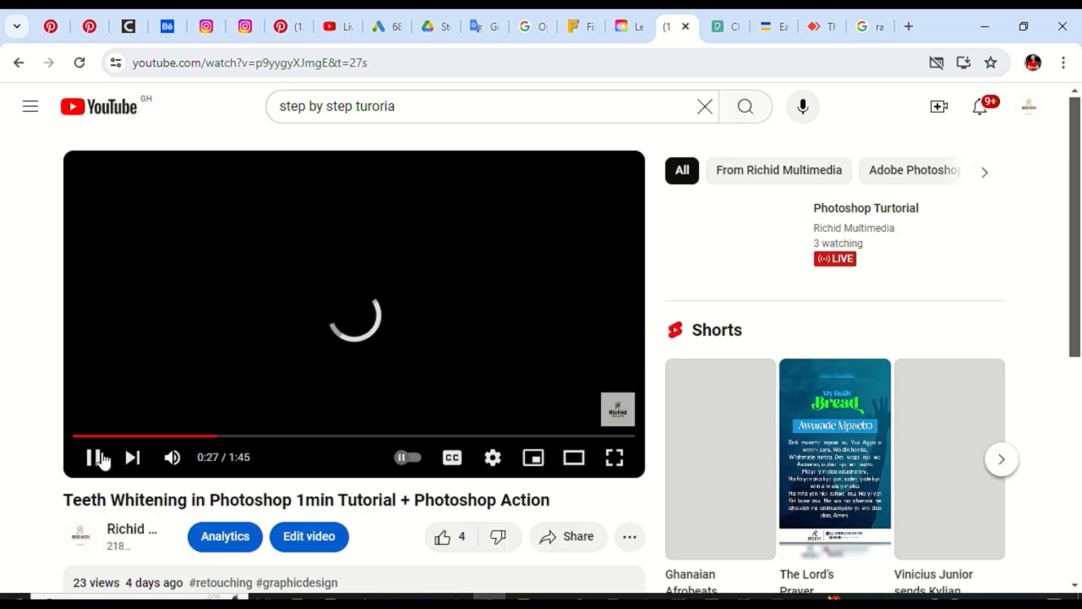
click(103, 461)
Expand the video description, open its Image Download link and download AdobeStock_288278220_Preview.jpeg from Google Drive
scroll(260, 388, down, 5)
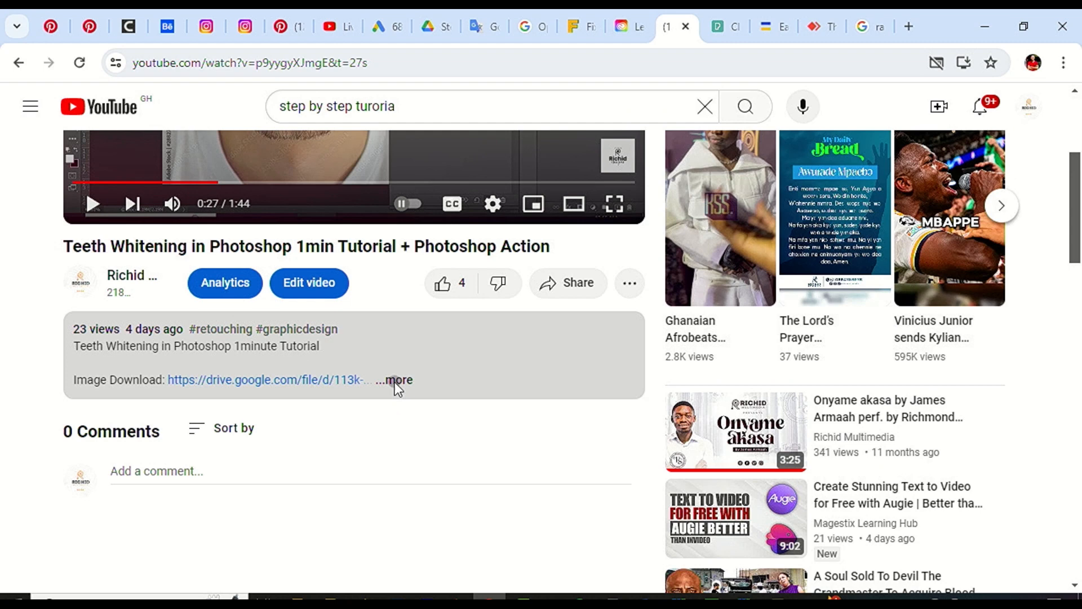
click(397, 380)
click(269, 379)
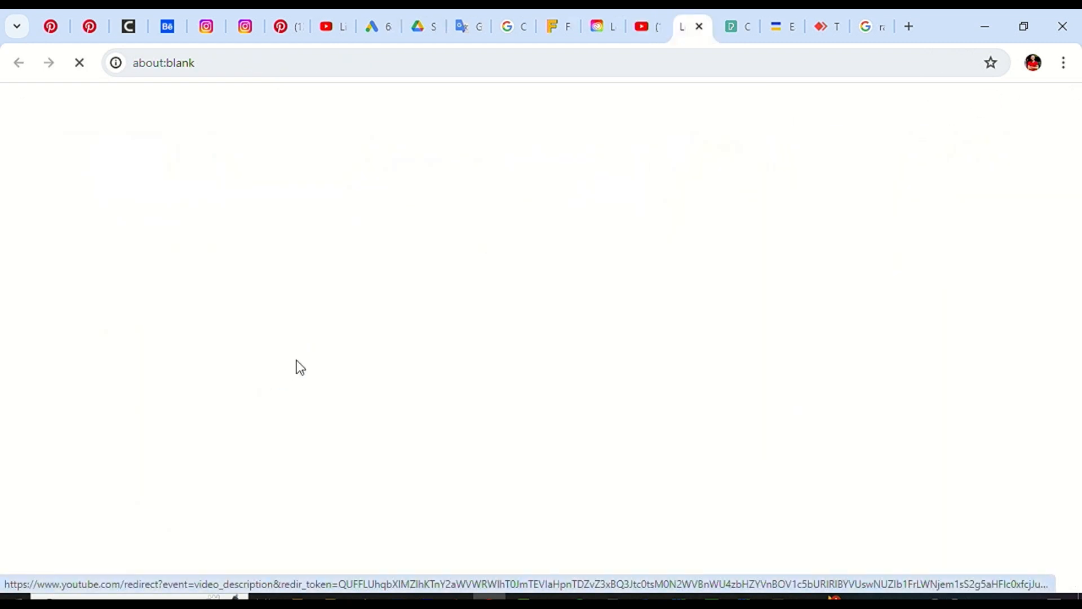
click(658, 28)
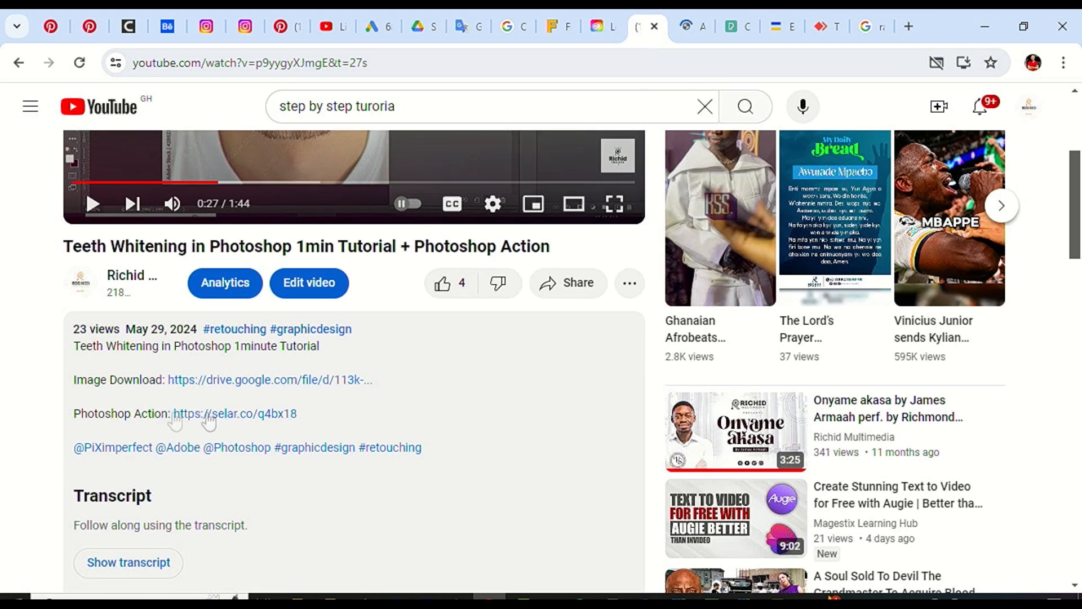
click(686, 24)
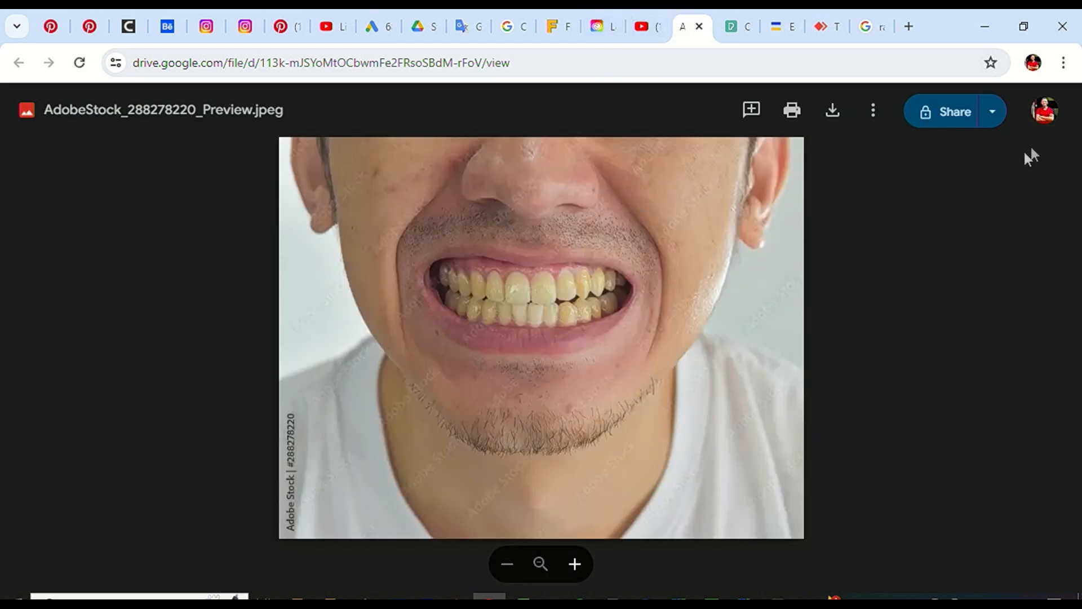
click(834, 115)
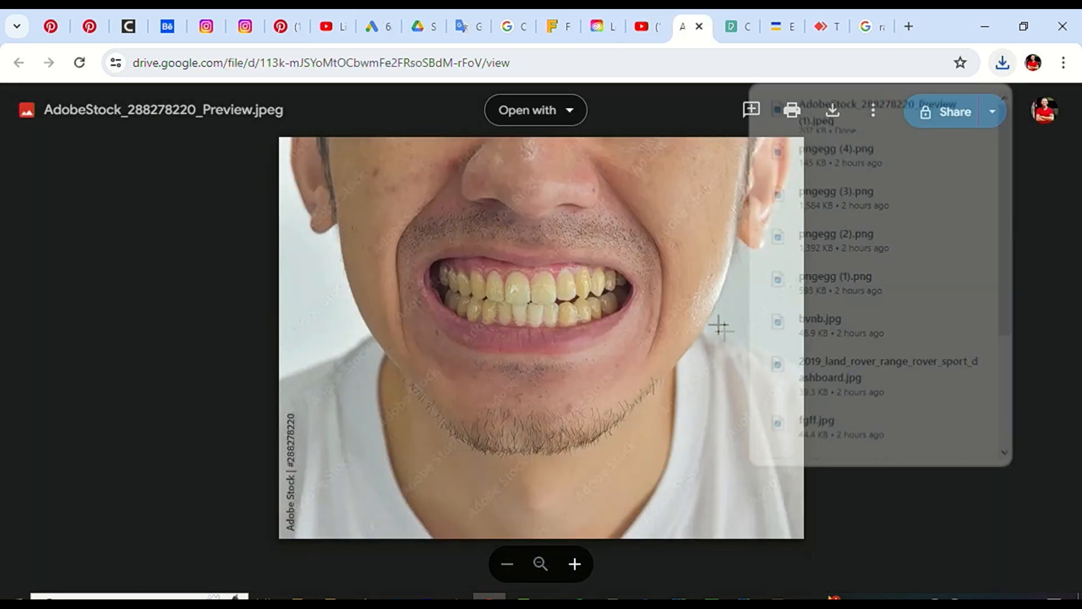
Switch to File Explorer and open the newly downloaded AdobeStock_288278220_Preview (1).jpeg from the Downloads folder in Photoshop
click(331, 596)
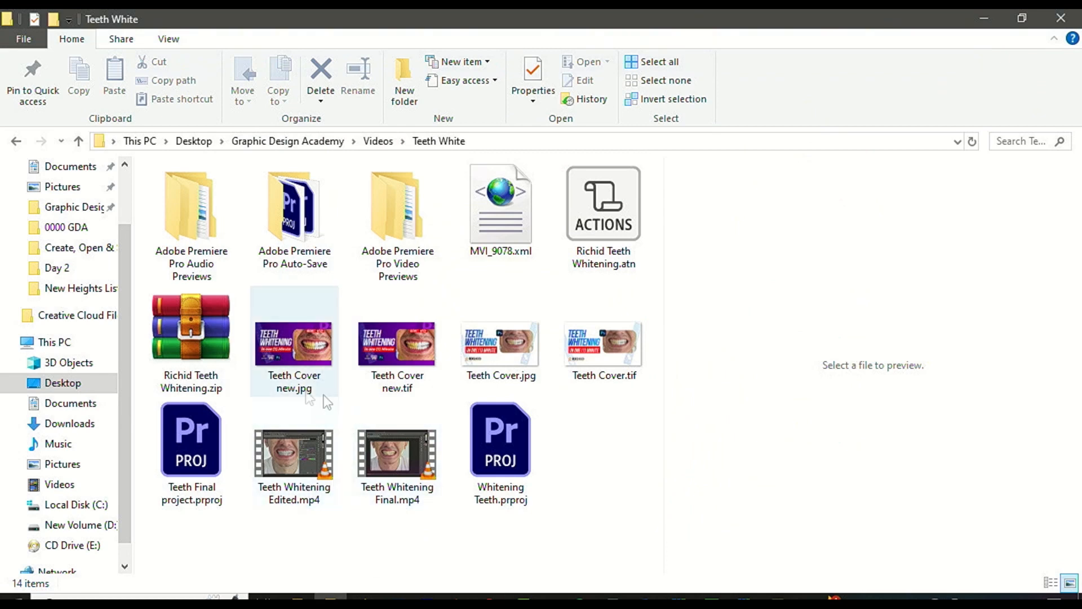
click(70, 423)
click(202, 209)
drag(202, 209, 455, 499)
drag(448, 505, 624, 11)
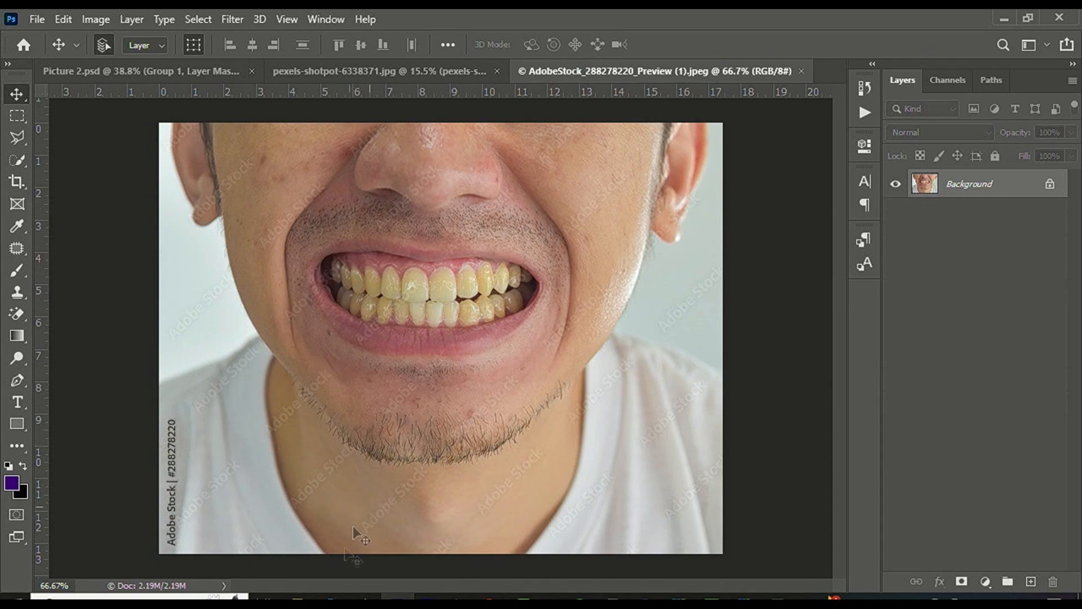
Switch to the 0000 GDA folder and preview its portrait photos to compare the skin blemishes
click(309, 596)
click(315, 595)
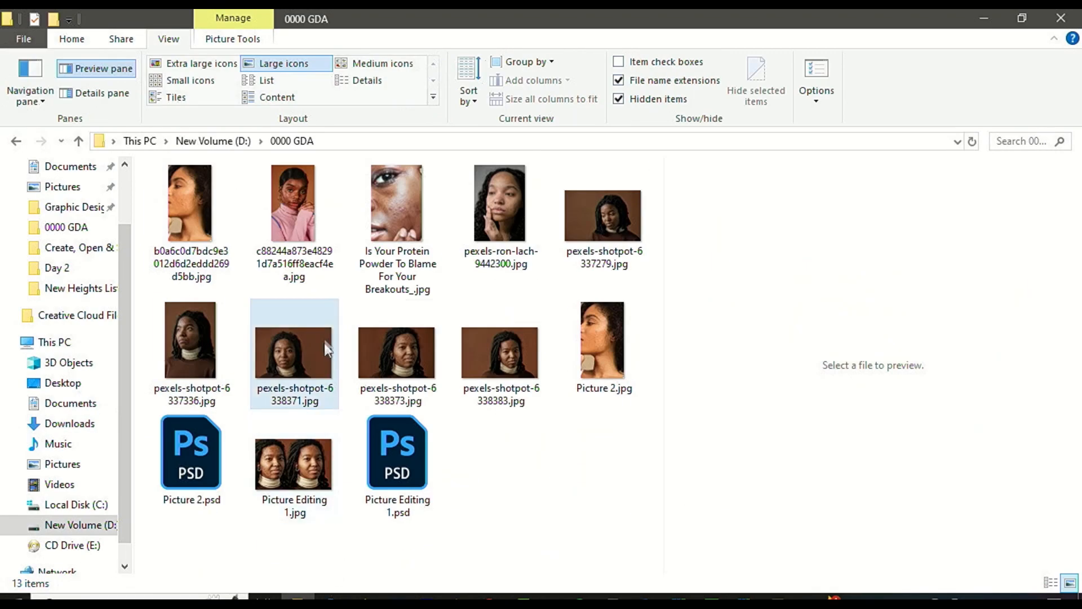
drag(283, 340, 410, 582)
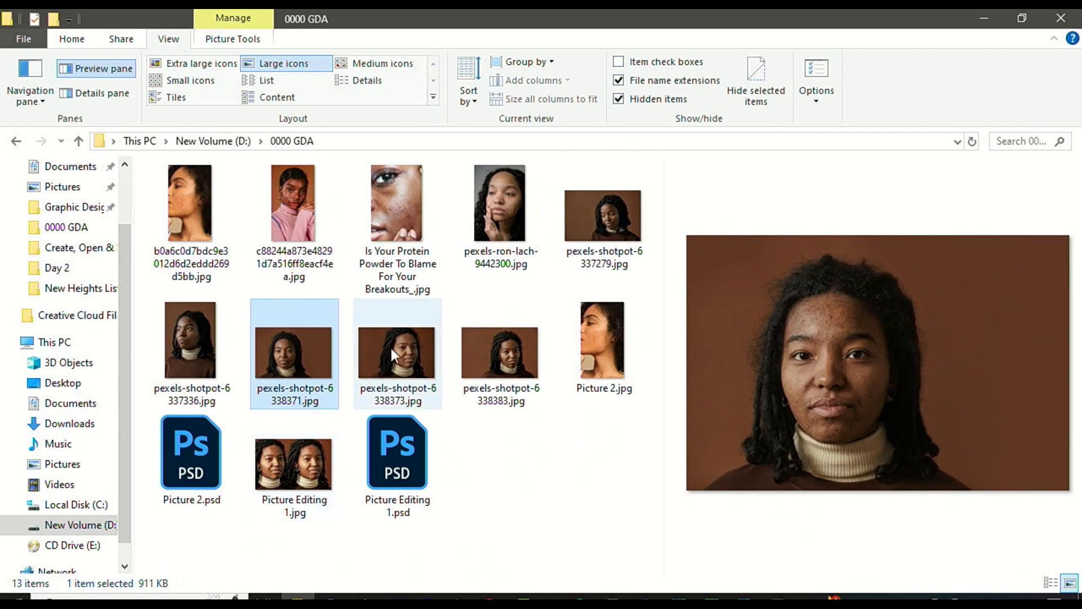
click(395, 348)
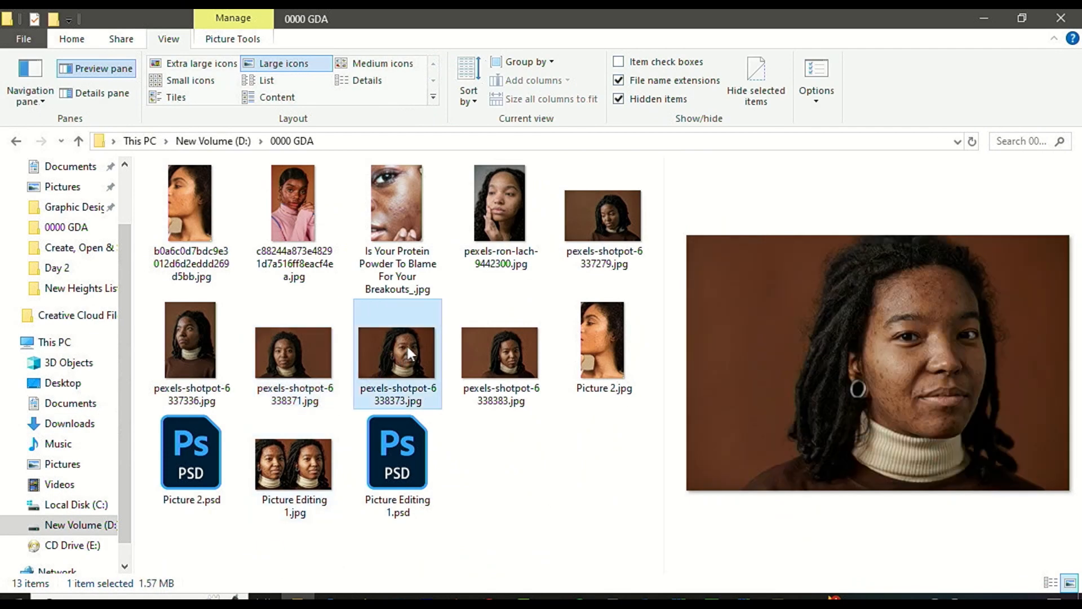
click(502, 202)
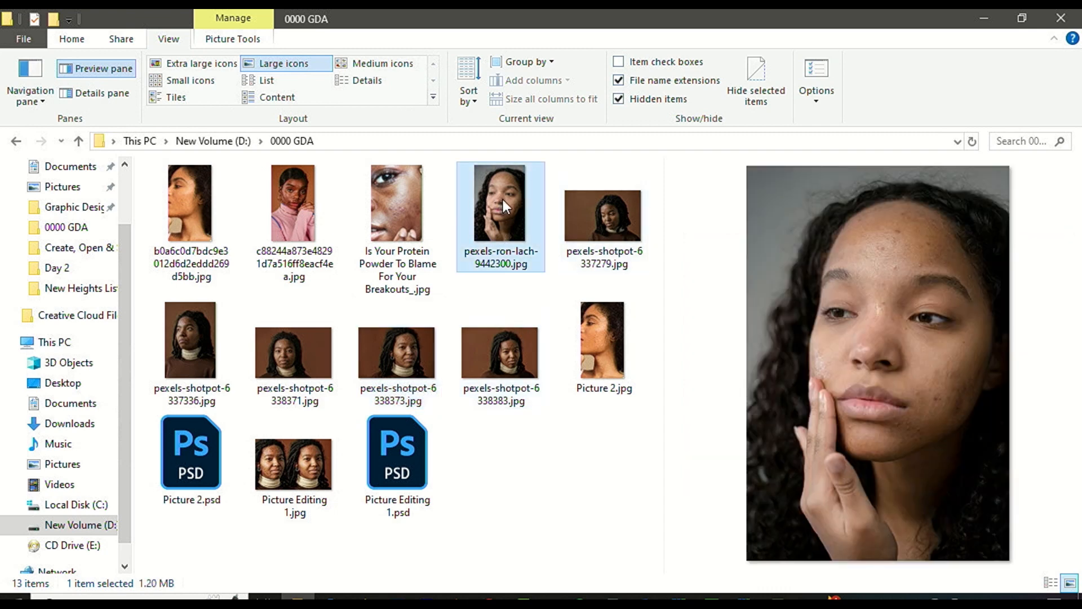
click(607, 218)
click(524, 383)
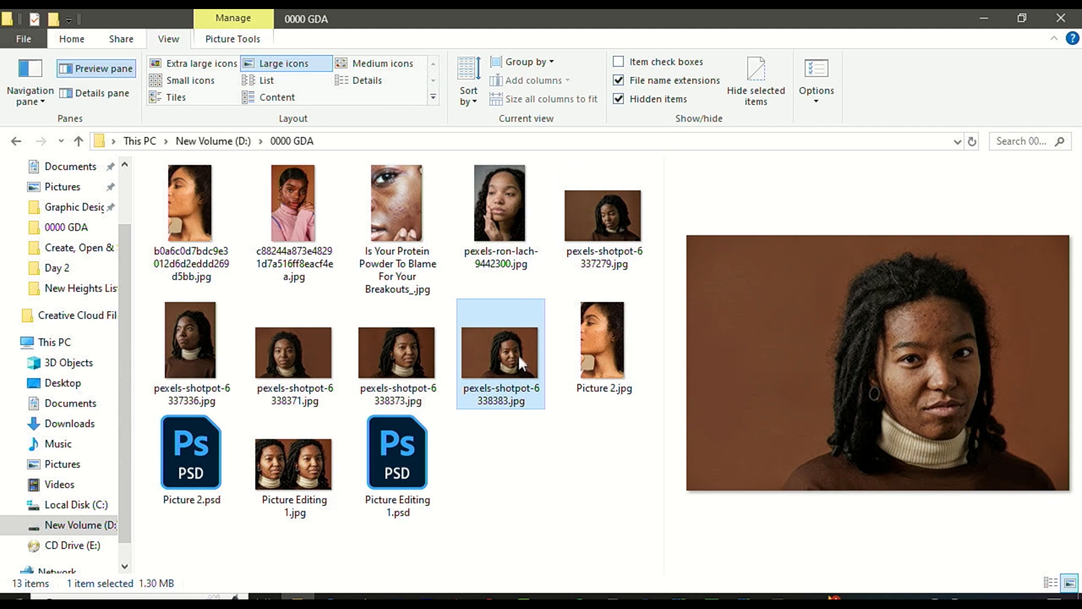
click(309, 367)
click(486, 353)
Open the close-up cheek photo "Is Your Protein Powder To Blame For Your Breakouts_.jpg" in Photoshop as its own document
click(425, 270)
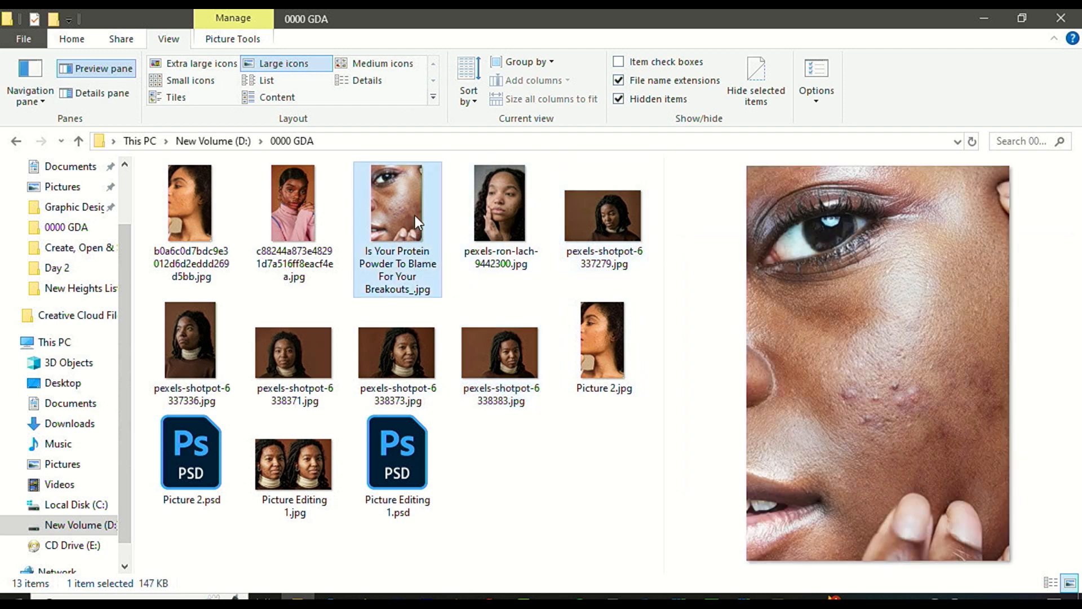
drag(415, 211, 398, 594)
drag(599, 12, 692, 11)
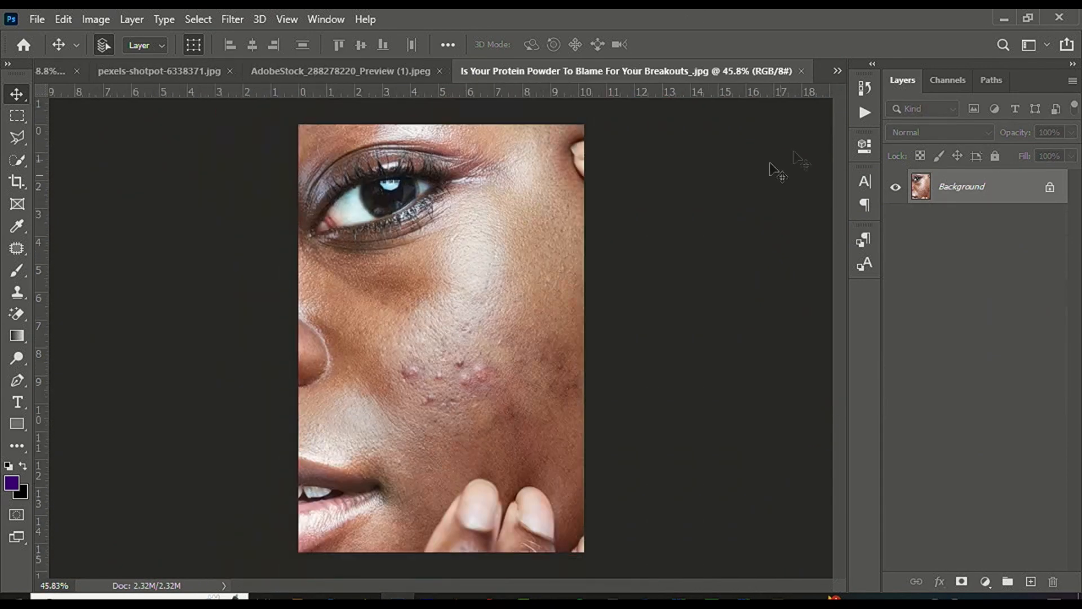
Run the Molten Lead default action on the cheek photo and delete the layer it adds
click(863, 108)
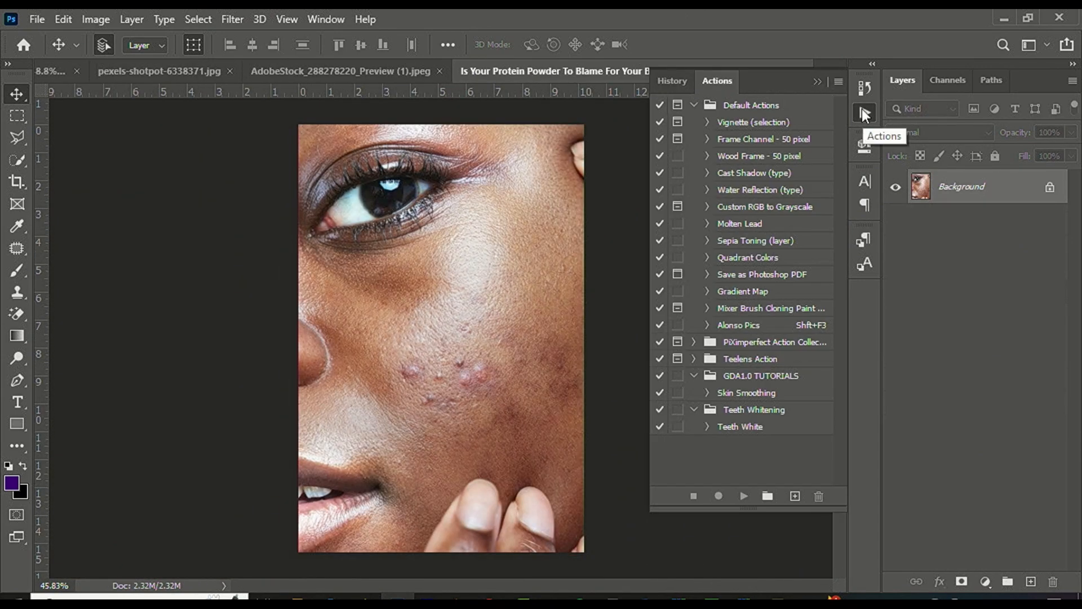
click(865, 112)
click(865, 110)
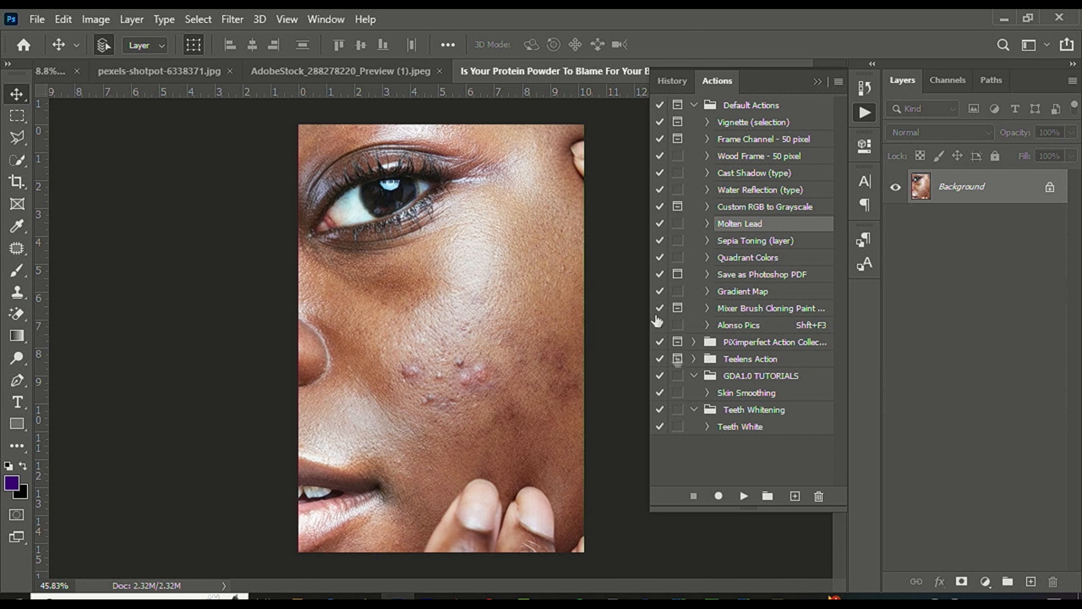
click(743, 496)
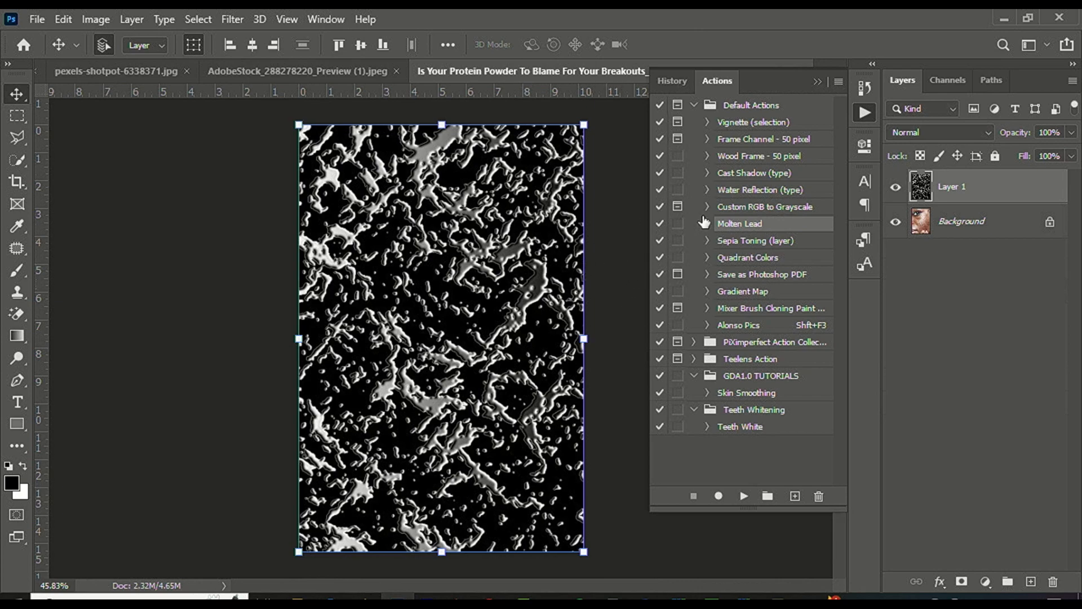
scroll(510, 225, up, 5)
scroll(519, 258, down, 5)
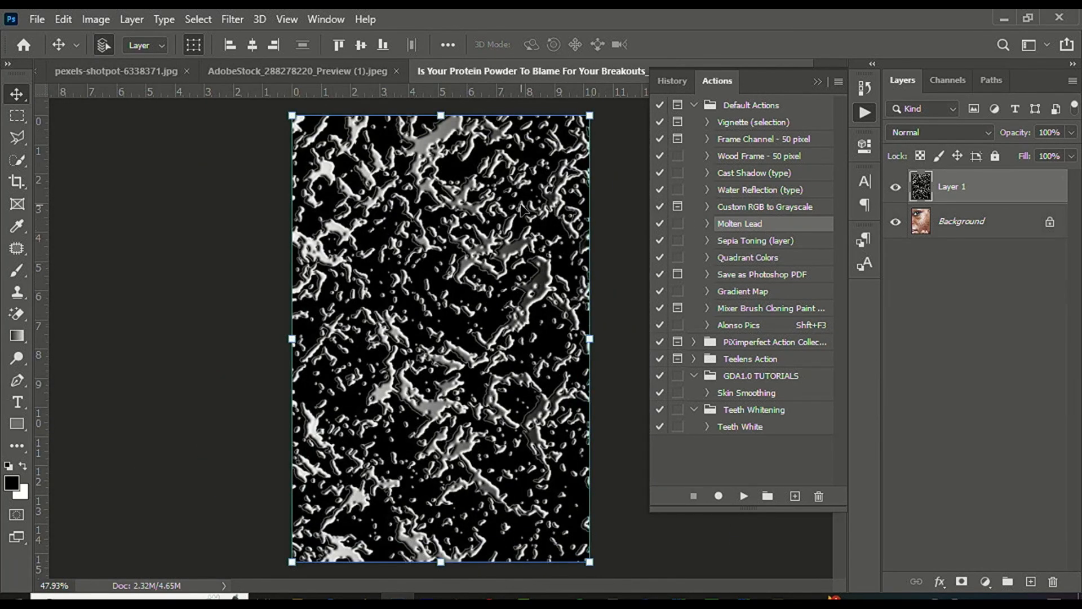
key(Delete)
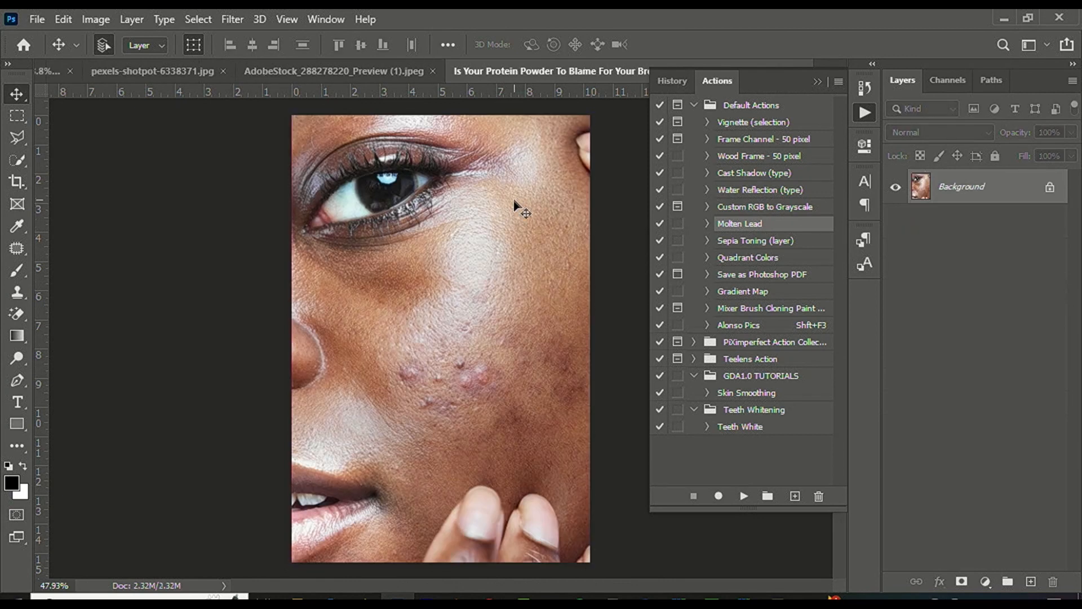
Run the Sepia Toning (layer) action on the cheek photo and delete the two layers it adds
click(765, 241)
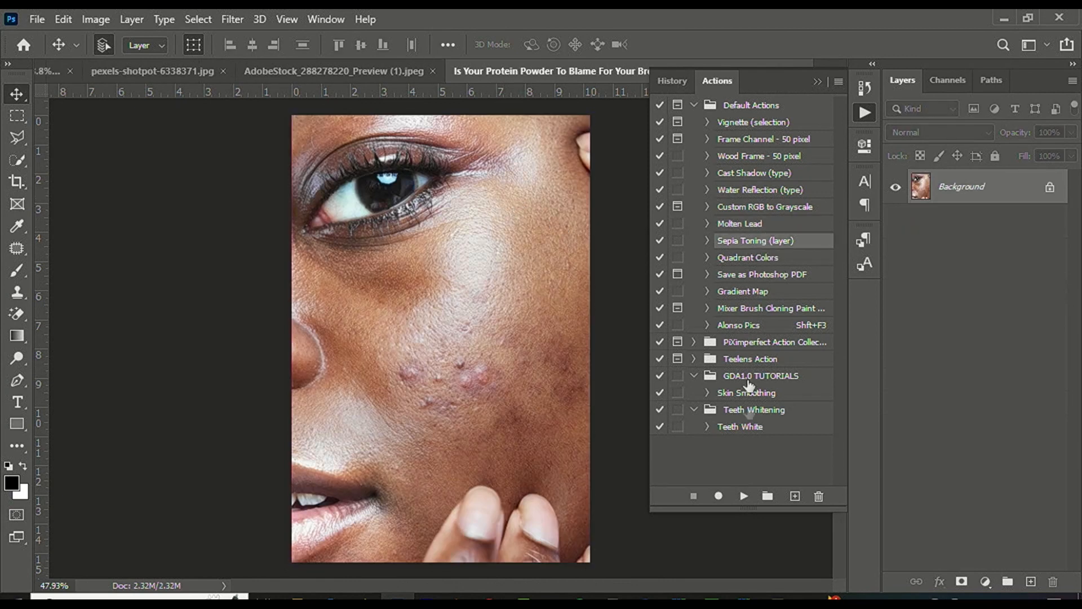
click(744, 496)
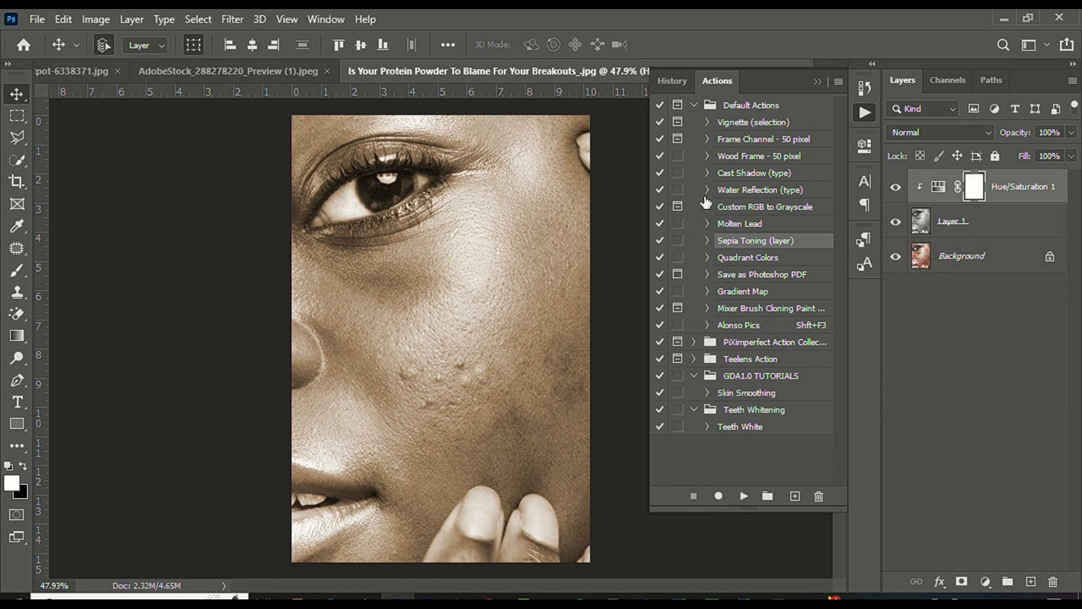
click(862, 147)
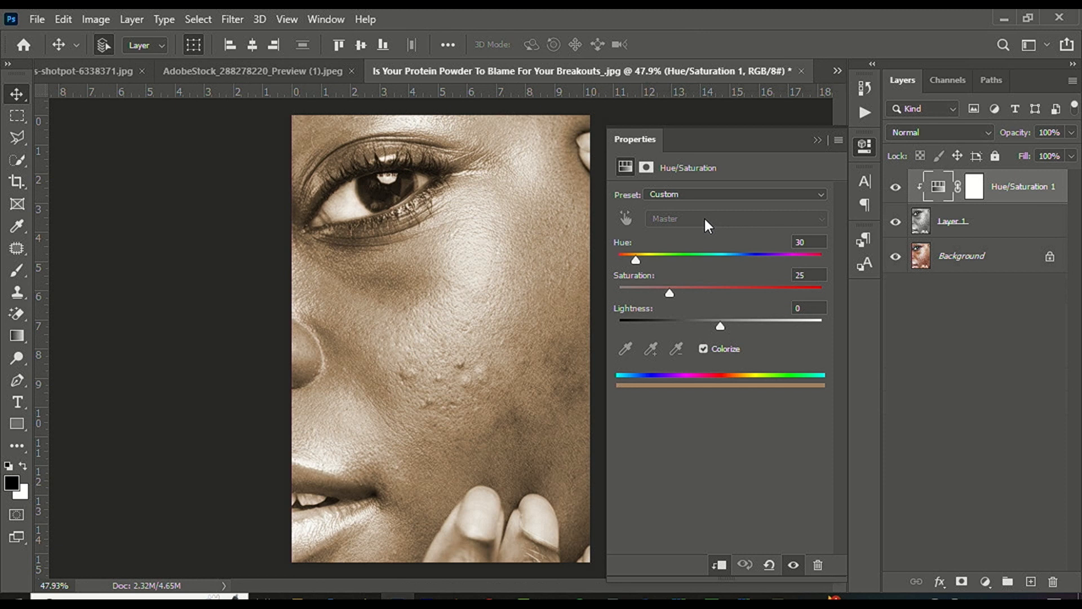
click(1023, 227)
shift+click(1020, 190)
key(Delete)
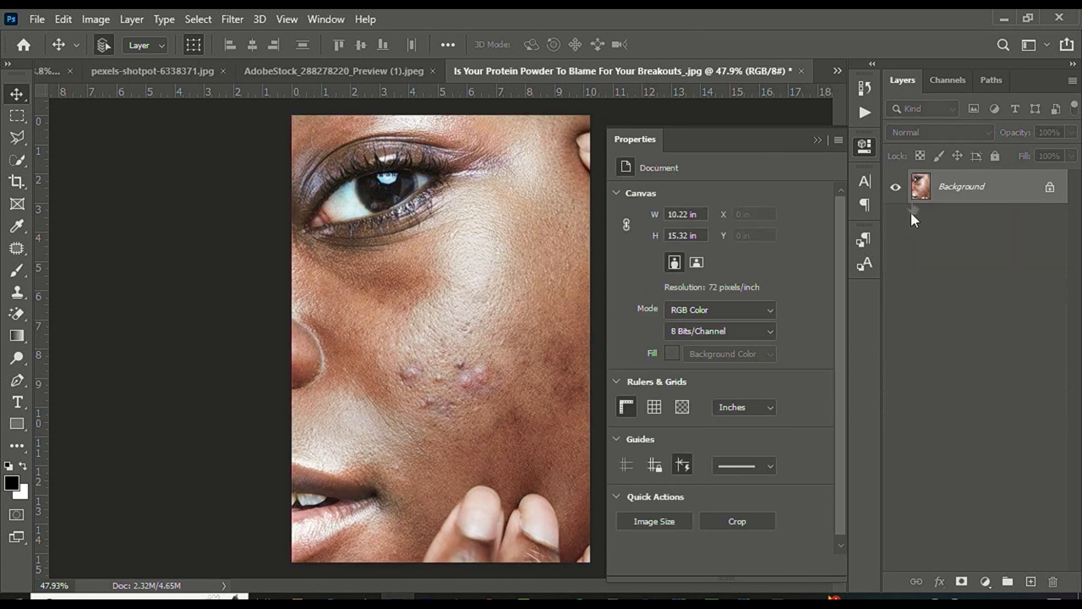
click(817, 140)
Create a new action named "Skin soft" in the Default Actions set with no function key and start recording it
click(865, 113)
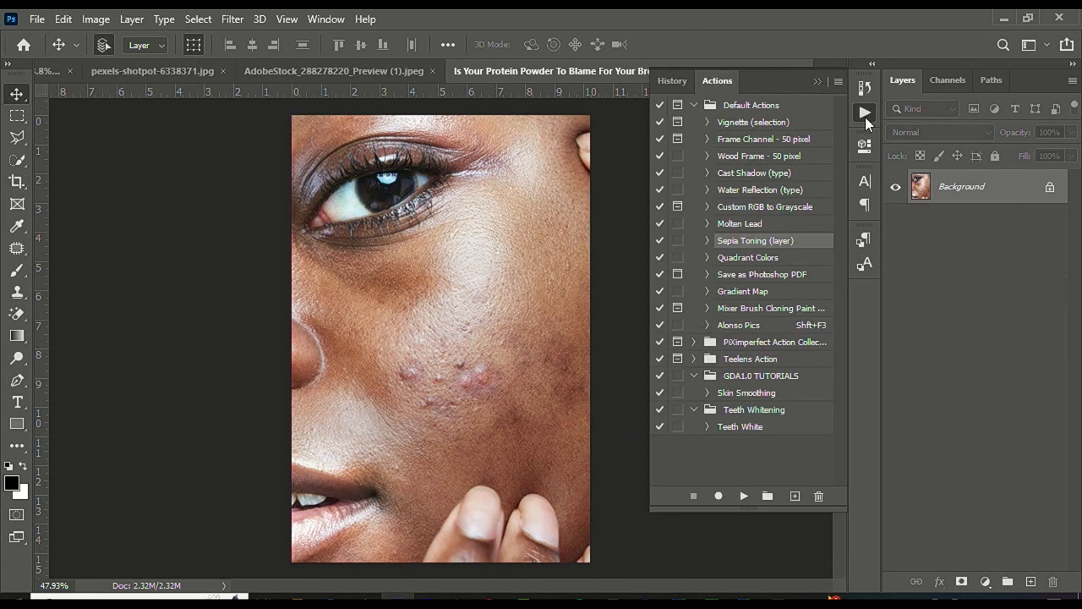
click(779, 448)
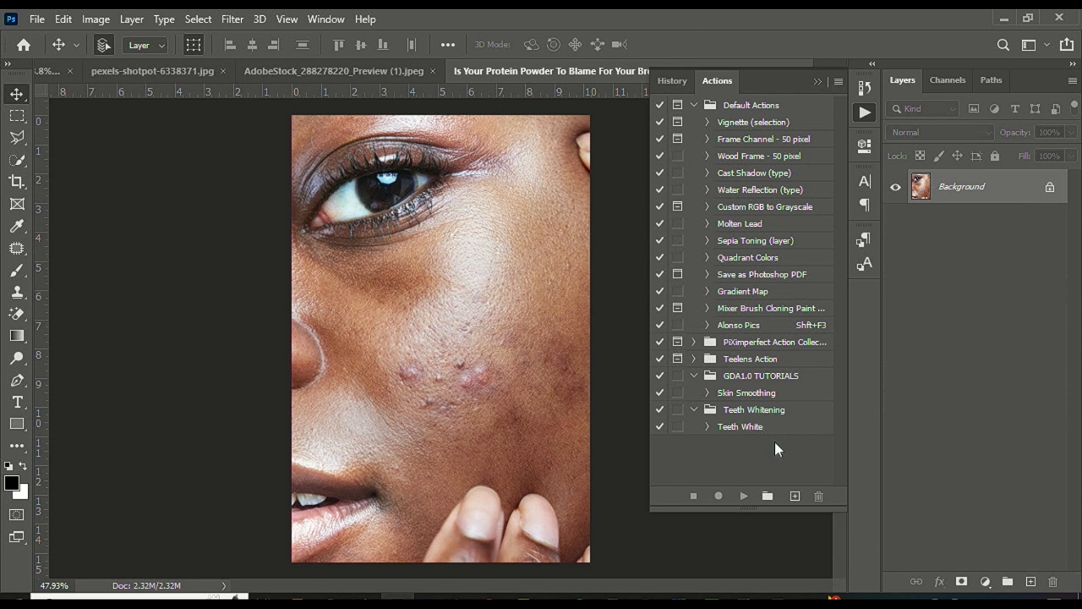
click(794, 497)
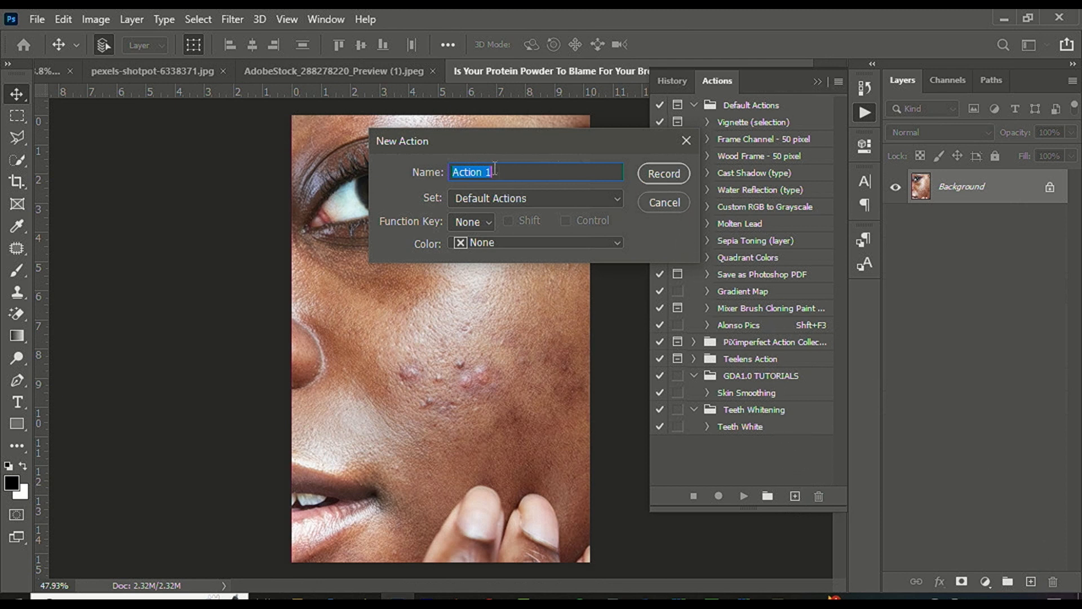
text(Skin soft)
click(509, 196)
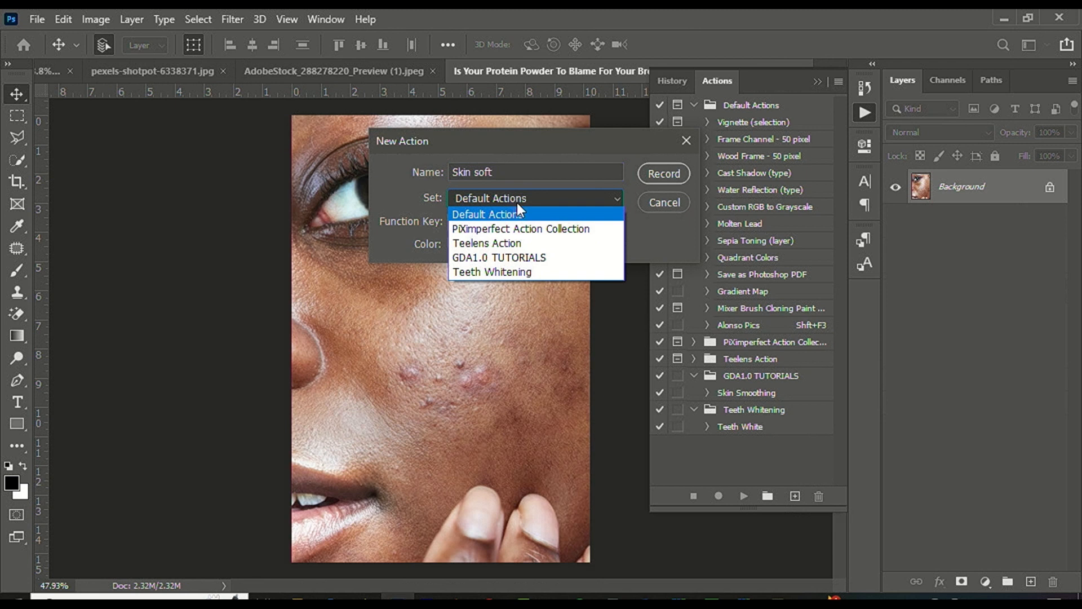
click(523, 201)
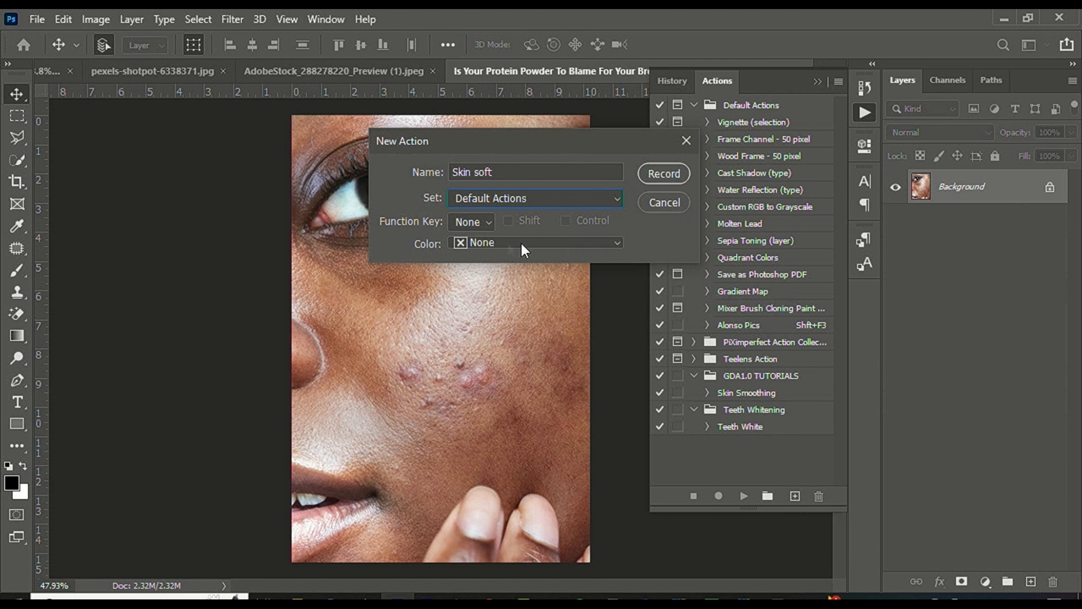
click(479, 224)
click(479, 225)
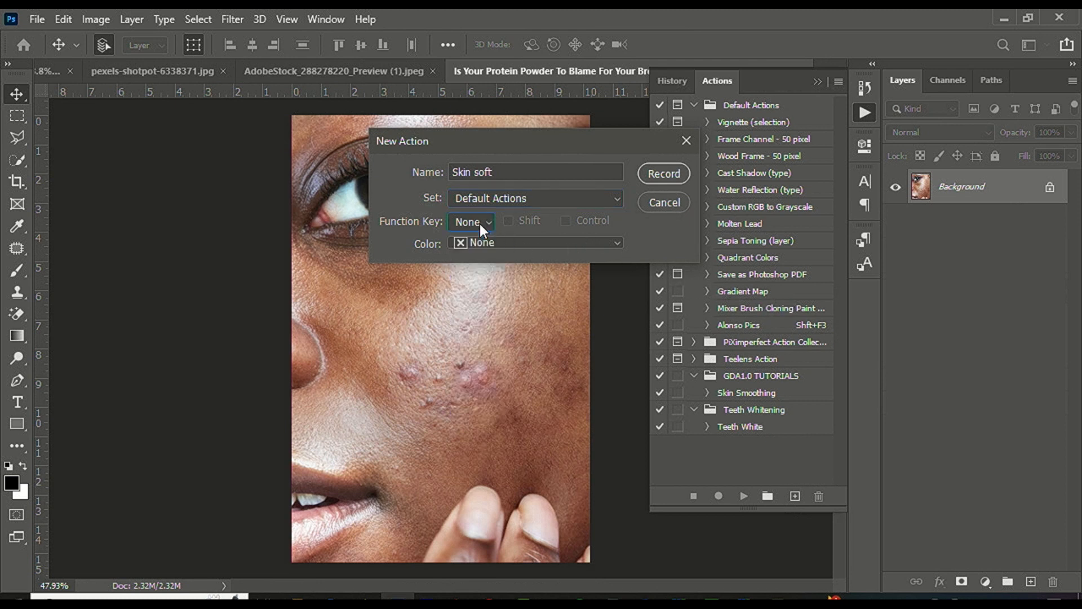
click(652, 174)
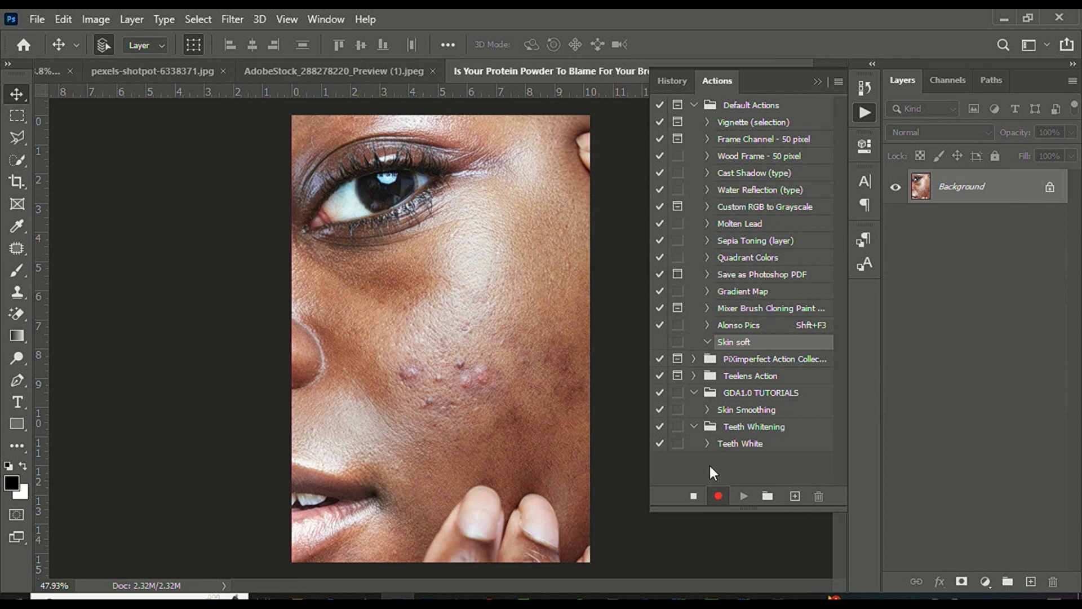
Inspect the blemishes on the cheek up close and stop recording the Skin soft action
scroll(461, 296, up, 5)
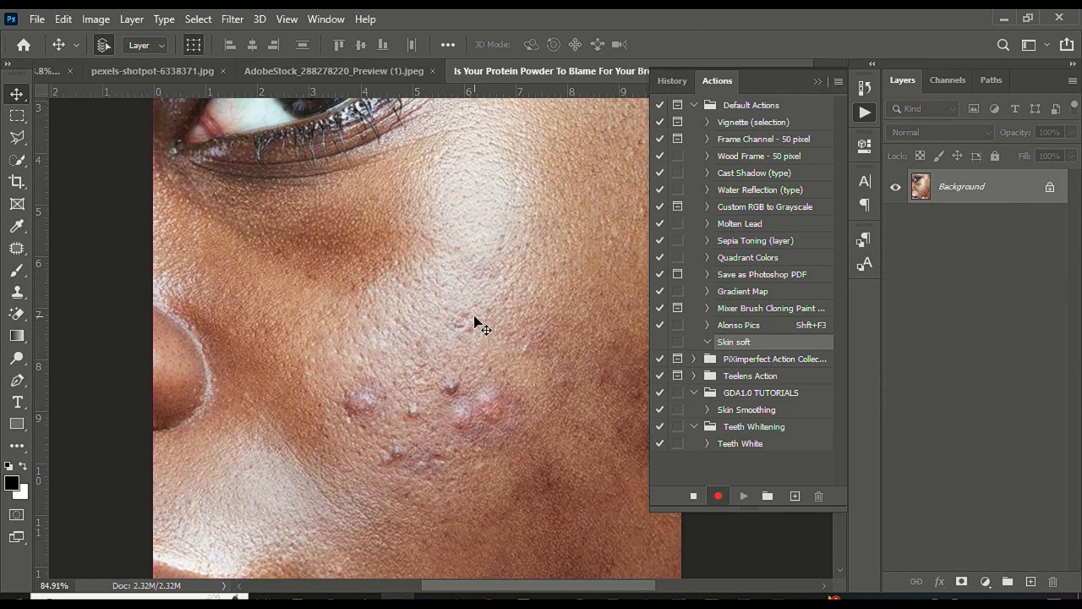
scroll(381, 250, down, 3)
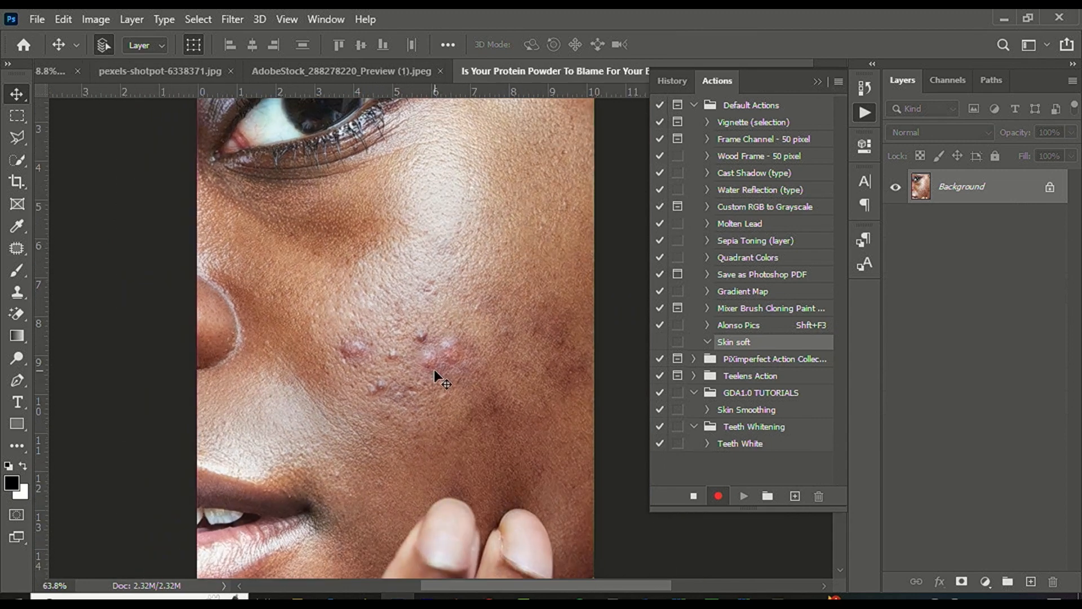
scroll(434, 369, up, 4)
scroll(430, 282, down, 2)
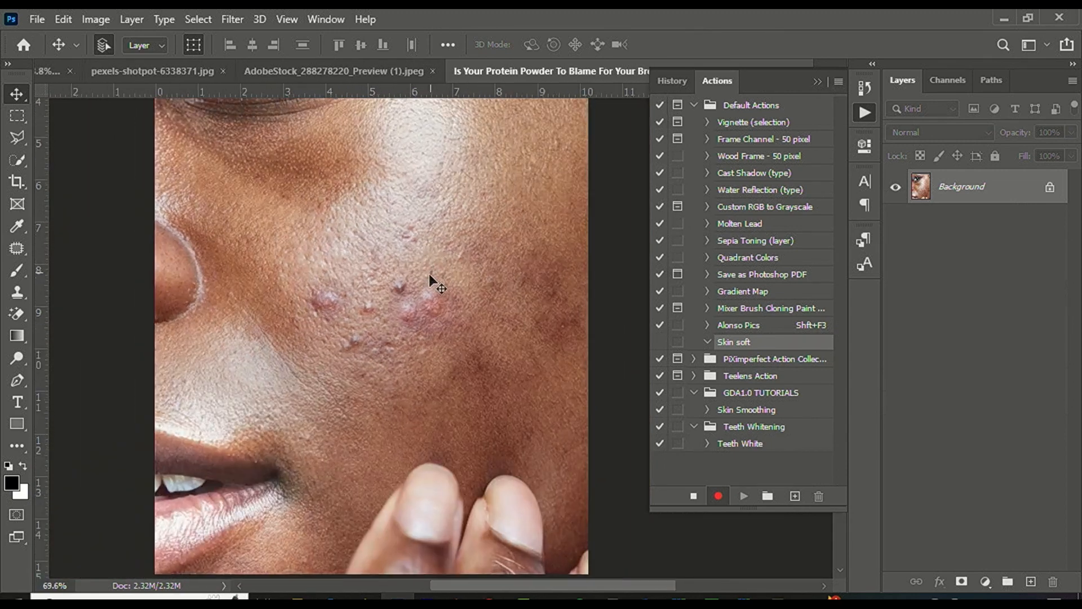
scroll(374, 282, up, 3)
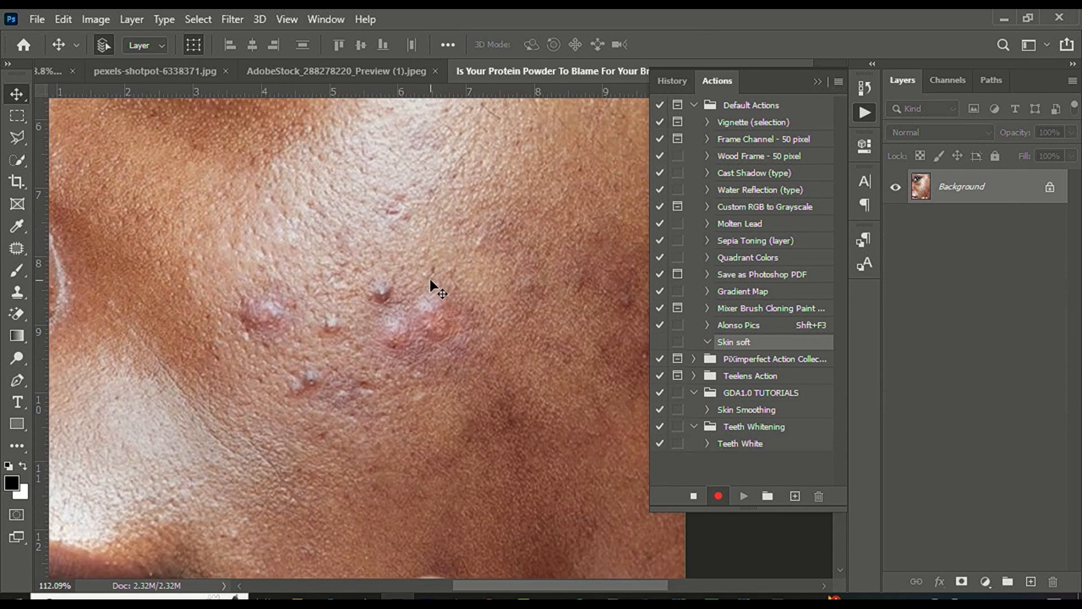
click(694, 496)
Use the Patch tool to replace the red bumps in the middle of the cheek and the spots below them with clean skin
click(19, 251)
scroll(399, 295, up, 1)
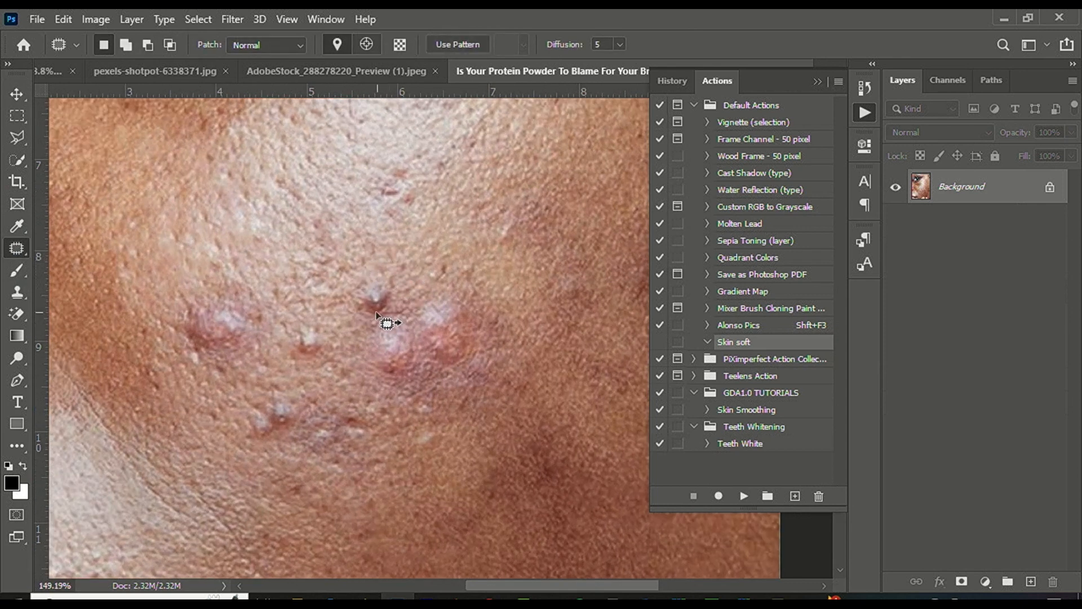
drag(379, 313, 356, 278)
mouse_move(469, 328)
mouse_down()
mouse_move(373, 301)
mouse_move(421, 409)
mouse_move(444, 379)
mouse_move(413, 374)
mouse_move(454, 368)
mouse_up()
drag(454, 361, 472, 244)
mouse_move(499, 338)
mouse_down()
mouse_move(477, 389)
mouse_move(499, 369)
mouse_move(477, 374)
mouse_move(498, 355)
mouse_up()
drag(489, 356, 471, 423)
drag(403, 377, 407, 366)
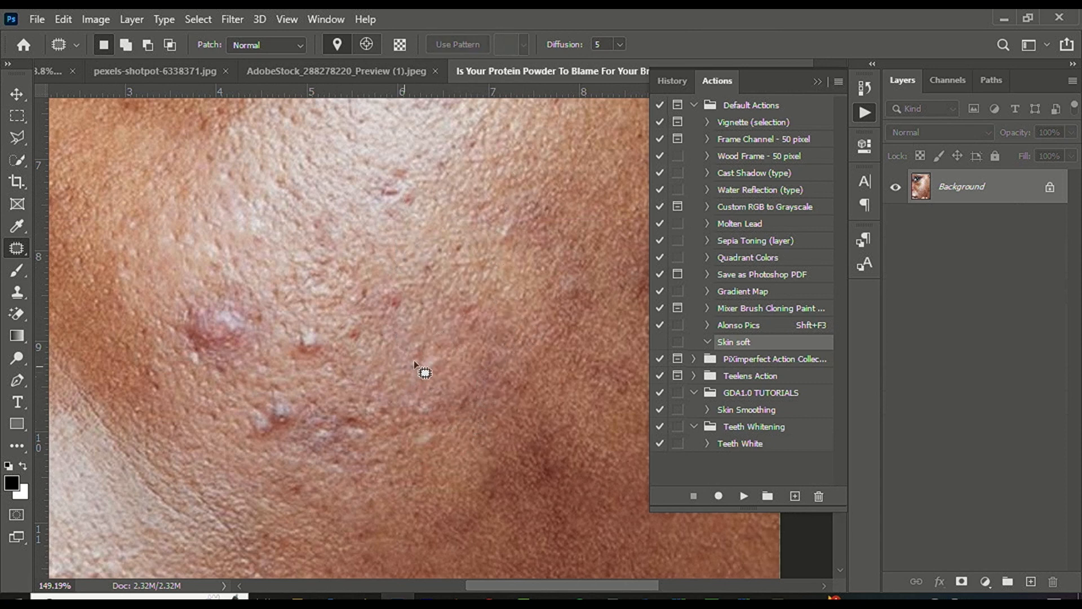
scroll(417, 374, up, 2)
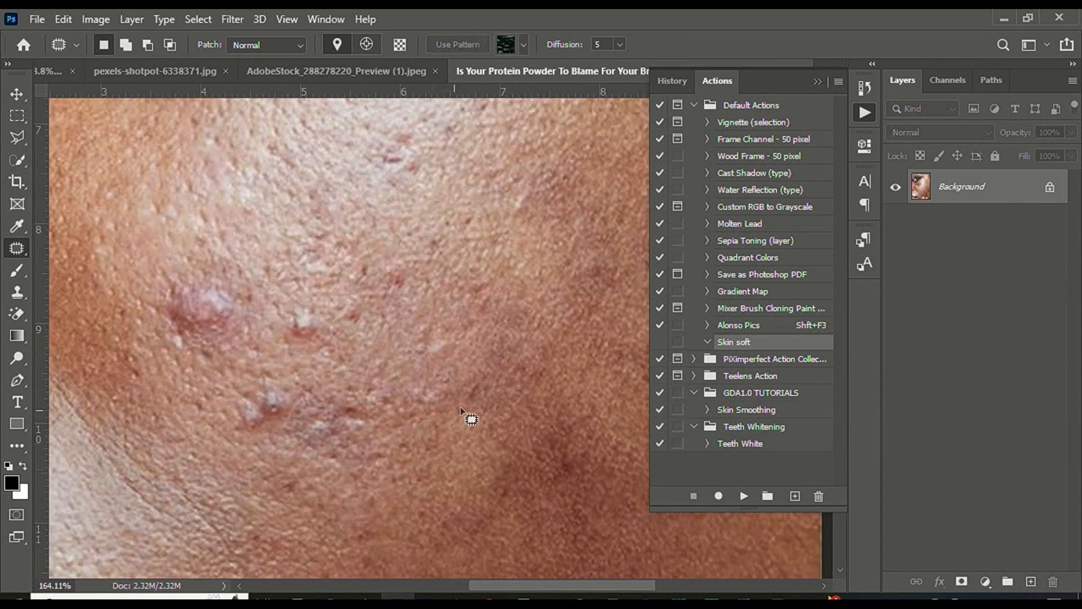
mouse_move(448, 380)
mouse_down()
mouse_move(442, 336)
mouse_move(448, 380)
mouse_move(423, 417)
mouse_move(292, 380)
mouse_move(310, 495)
mouse_move(386, 470)
mouse_move(466, 514)
mouse_up()
key(ctrl+d)
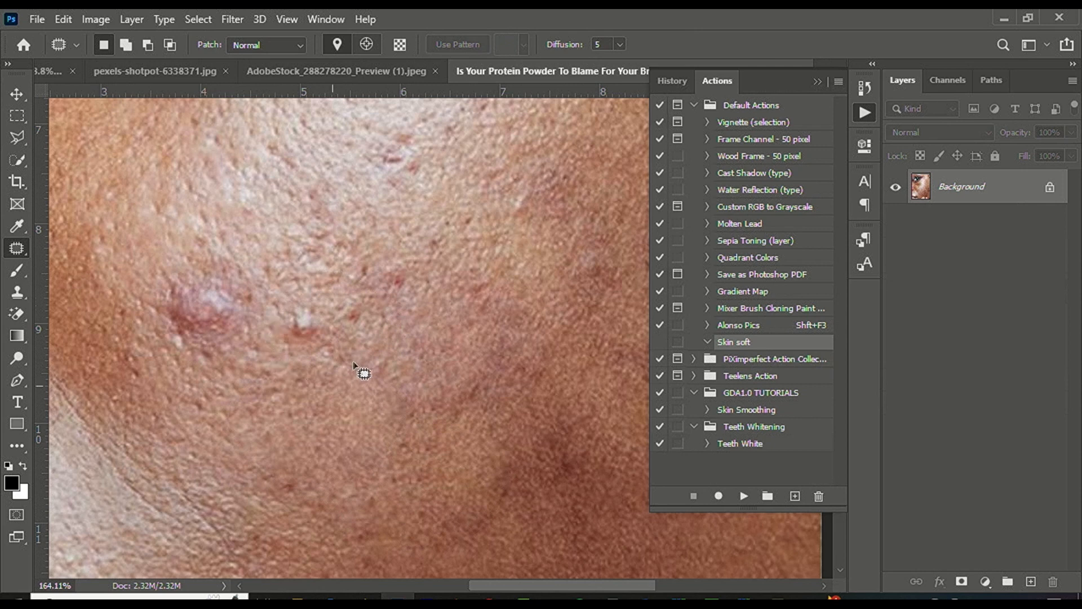
Patch out the raised bump closest to the nose and the small red spots beside it
drag(353, 365, 361, 353)
drag(325, 338, 277, 417)
key(ctrl+d)
mouse_move(259, 287)
mouse_down()
mouse_move(143, 311)
mouse_move(258, 373)
mouse_up()
drag(254, 376, 332, 417)
key(ctrl+d)
mouse_move(451, 305)
mouse_down()
mouse_move(290, 251)
mouse_move(437, 310)
mouse_up()
drag(366, 282, 359, 403)
key(ctrl+d)
Patch the remaining small marks across the middle of the cheek with nearby skin
scroll(383, 285, down, 4)
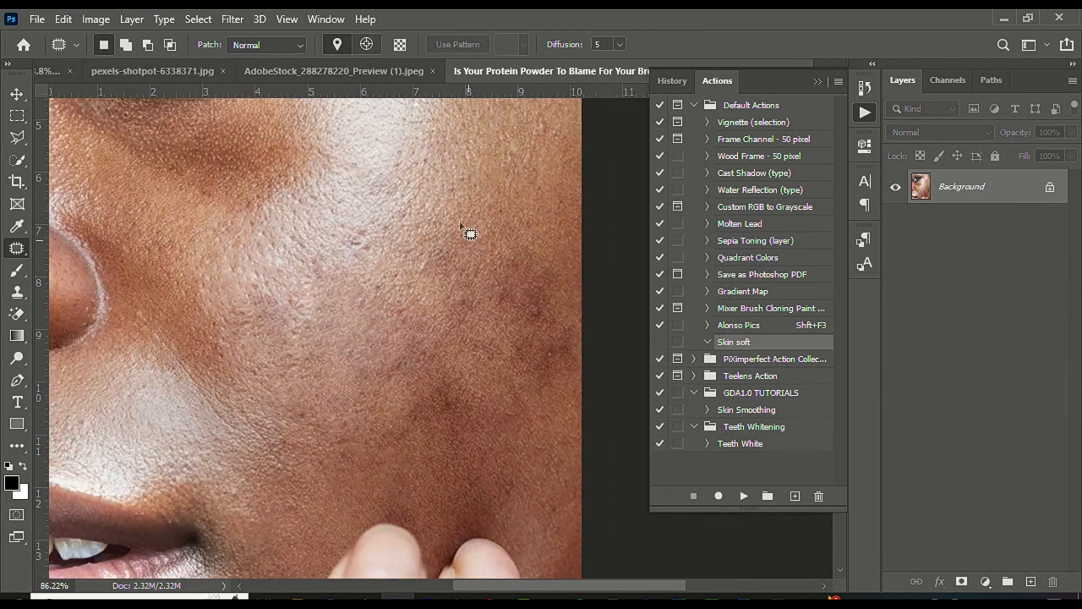
scroll(471, 234, up, 4)
mouse_move(351, 253)
mouse_down()
mouse_move(387, 298)
mouse_move(437, 329)
mouse_up()
mouse_move(535, 355)
mouse_down()
mouse_move(582, 356)
mouse_move(572, 399)
mouse_move(580, 378)
mouse_up()
drag(564, 386, 495, 390)
key(ctrl+d)
Patch the dark discolored spots near the outer edge of the cheek
scroll(229, 218, down, 4)
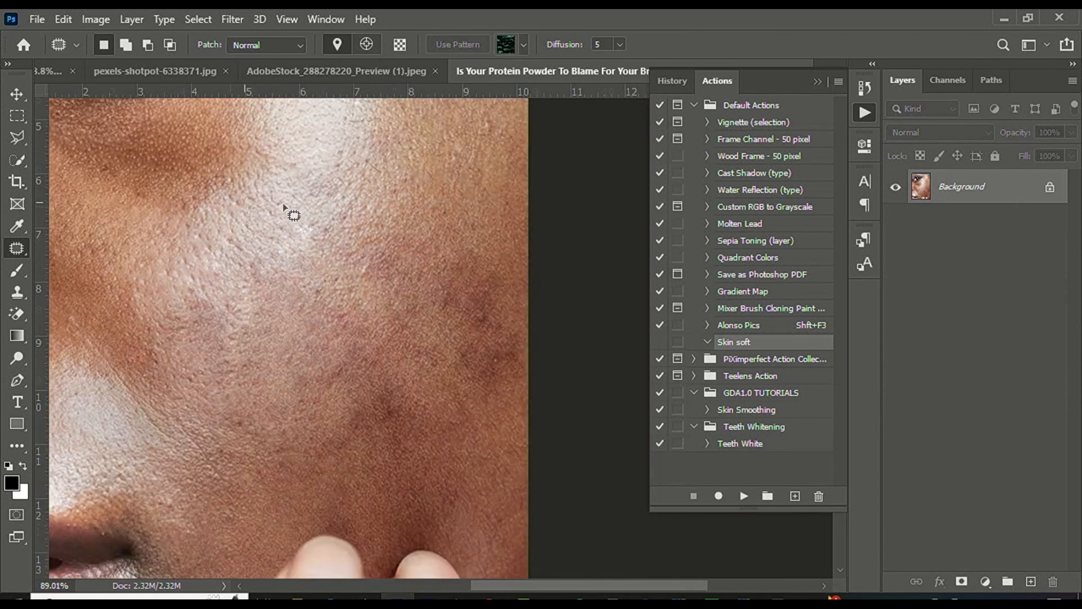
scroll(563, 349, up, 2)
scroll(369, 274, up, 2)
mouse_move(394, 212)
mouse_down()
mouse_move(373, 349)
mouse_move(395, 214)
mouse_up()
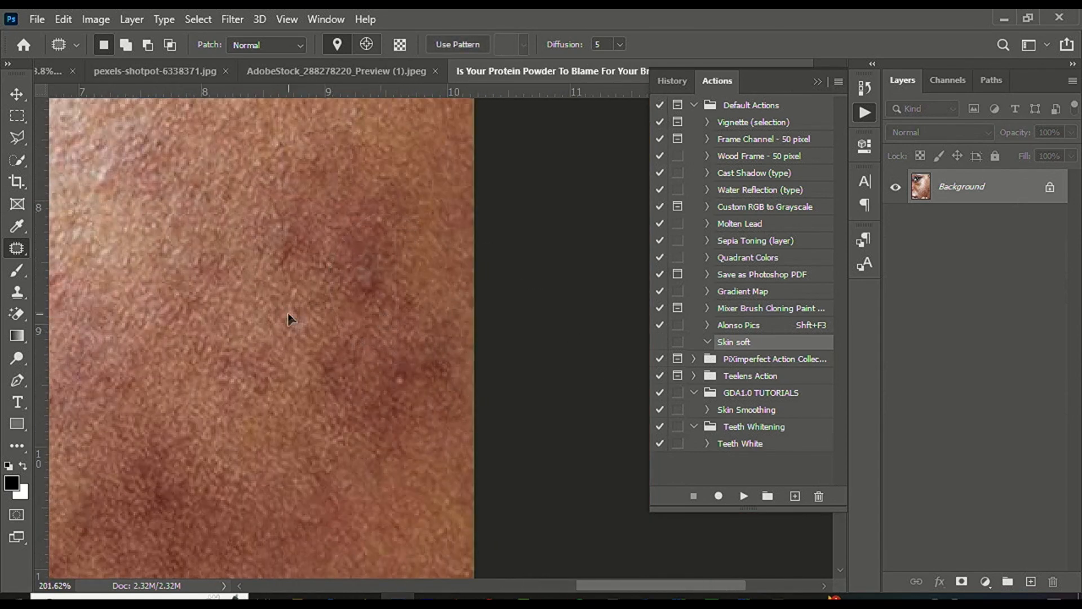
drag(316, 192, 335, 300)
key(ctrl+d)
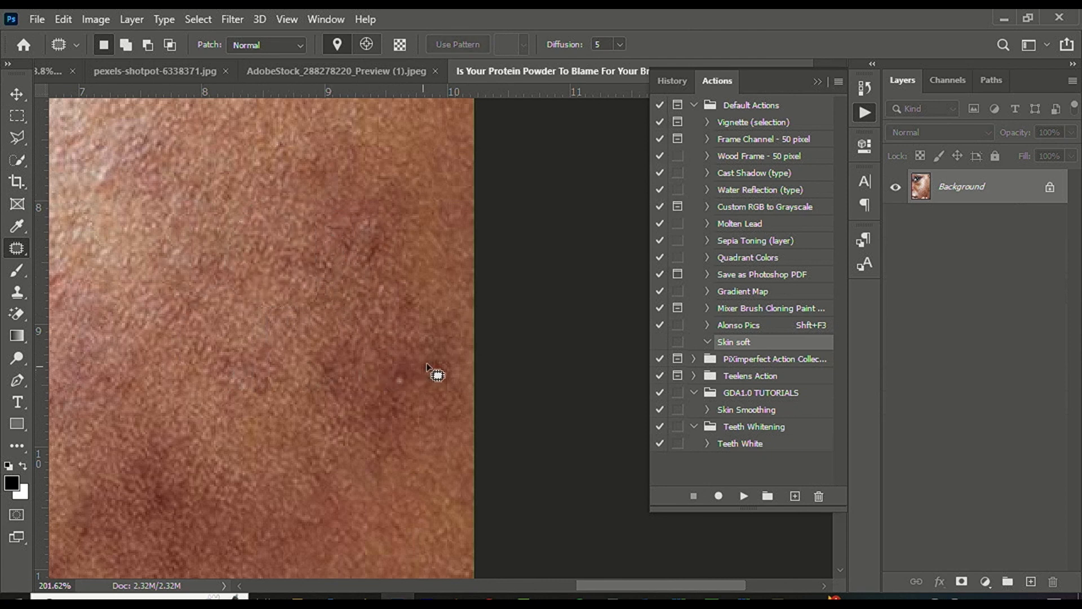
mouse_move(453, 349)
mouse_down()
mouse_move(338, 342)
mouse_move(389, 440)
mouse_move(417, 406)
mouse_move(330, 461)
mouse_up()
scroll(334, 466, down, 2)
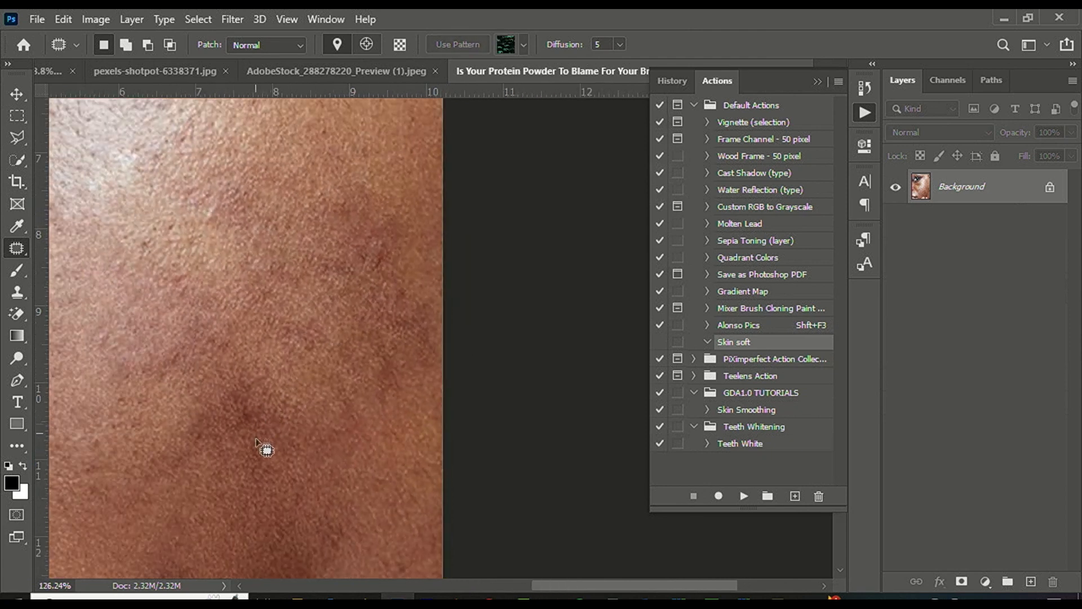
Patch the dark areas on the lower cheek above the fingers and review the whole face
mouse_move(394, 148)
mouse_down()
mouse_move(410, 196)
mouse_move(378, 165)
mouse_up()
drag(420, 179, 383, 254)
mouse_move(466, 149)
mouse_down()
mouse_move(404, 218)
mouse_move(428, 172)
mouse_up()
drag(428, 192, 397, 260)
scroll(398, 265, down, 4)
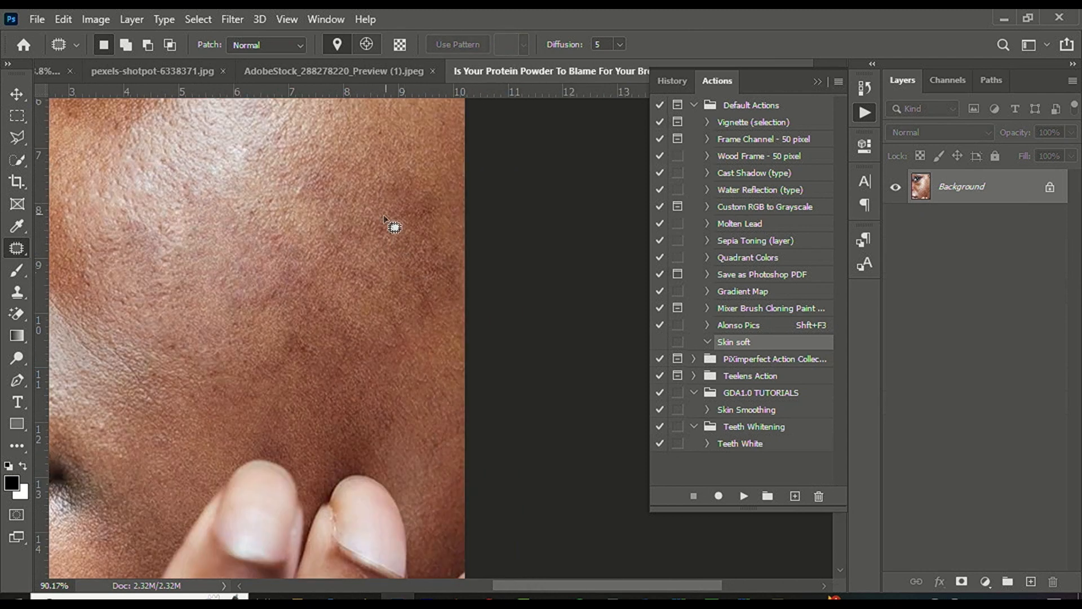
scroll(527, 357, up, 2)
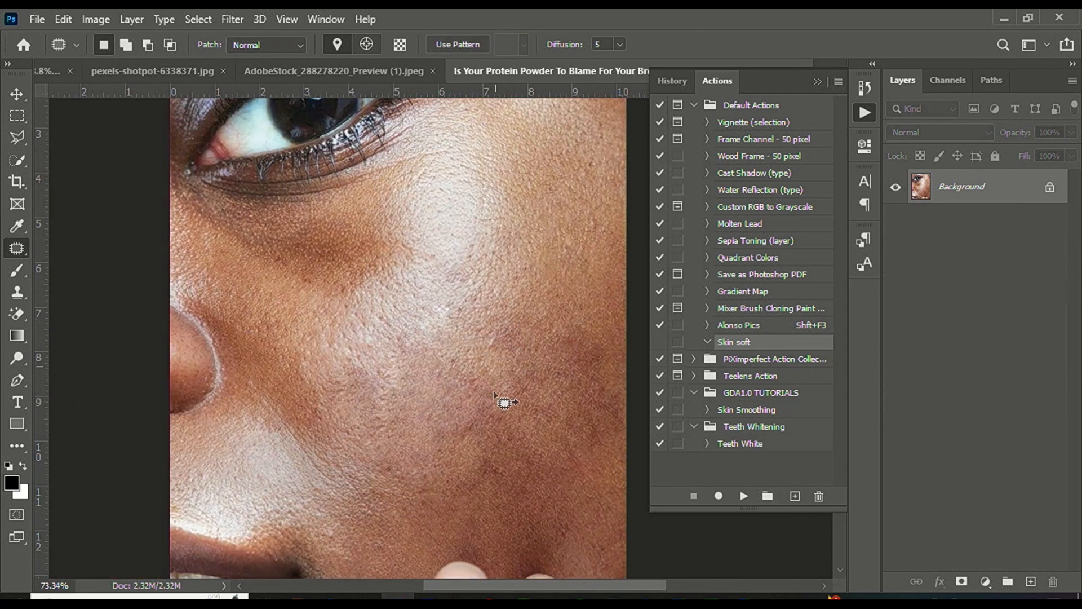
scroll(404, 309, down, 2)
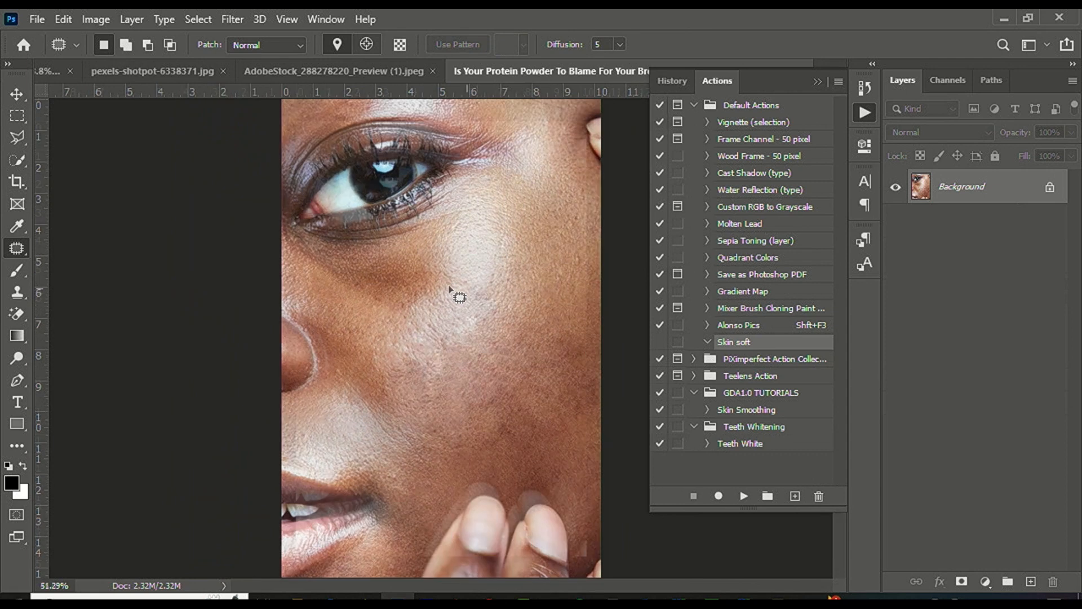
Resume recording the Skin soft action with a duplicate of the Background layer, and convert that copy to a Smart Object
click(16, 94)
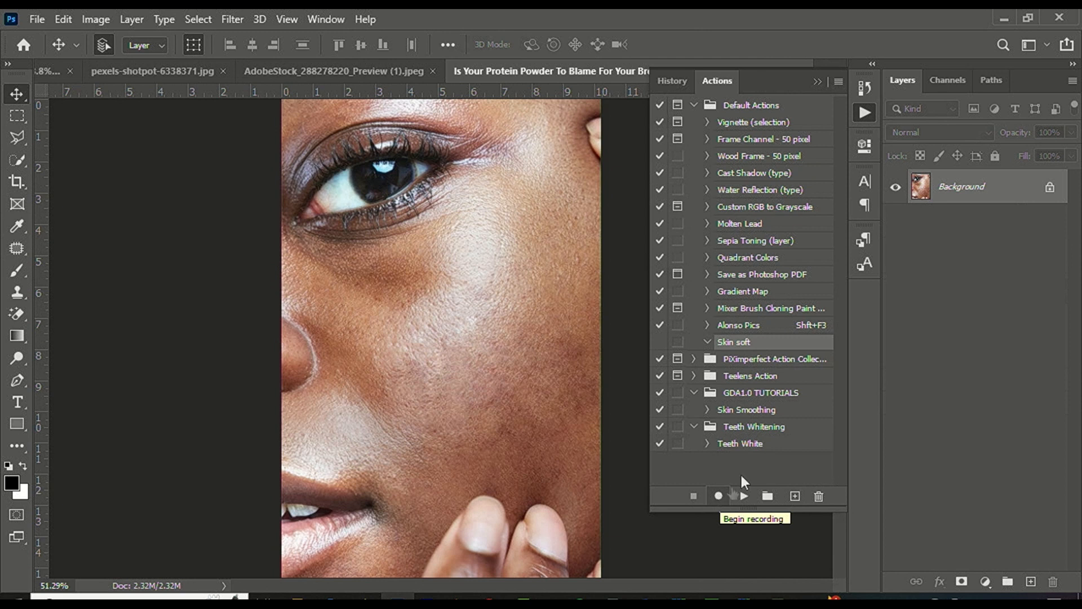
click(718, 496)
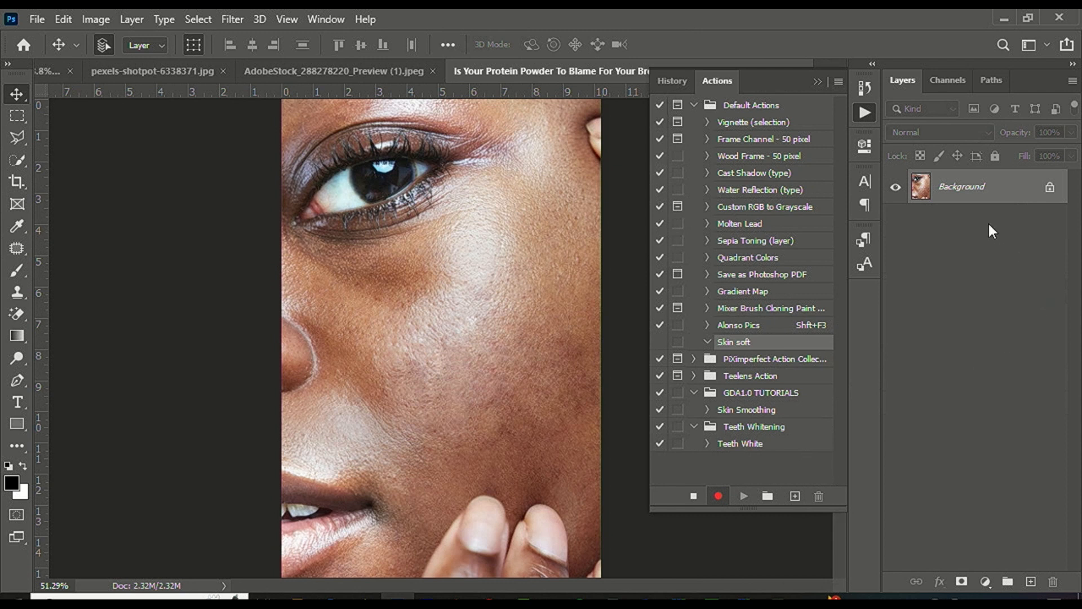
drag(986, 200, 1031, 581)
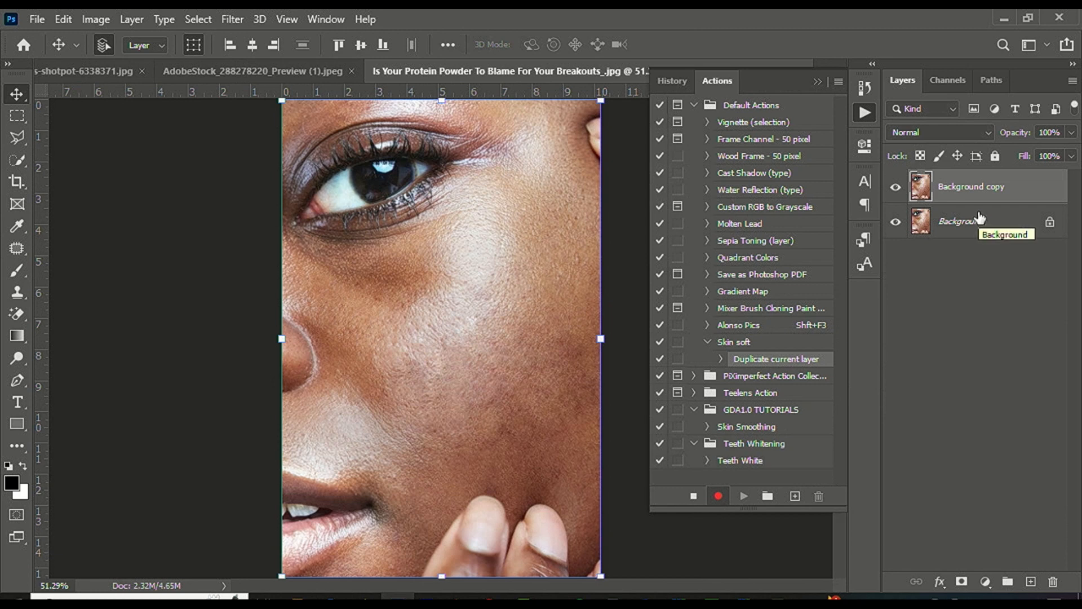
right_click(986, 195)
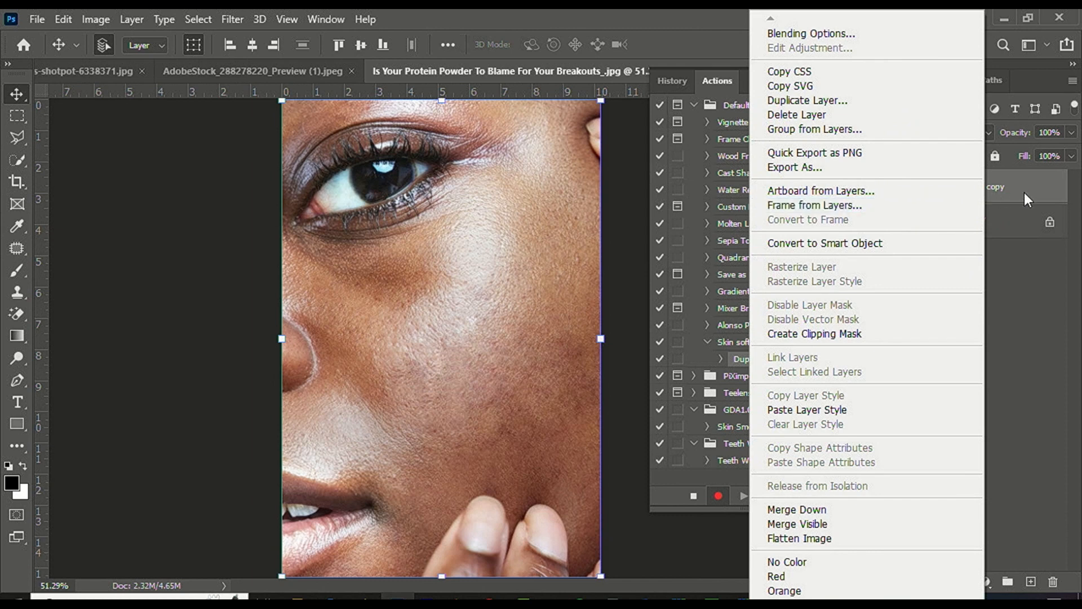
click(958, 242)
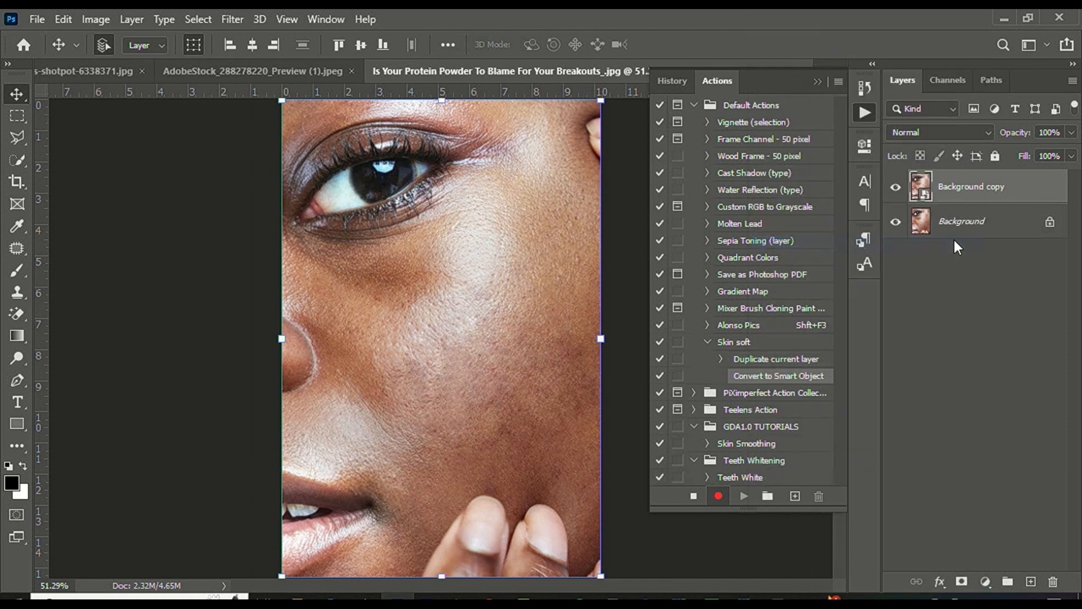
Invert the colors of the Background copy and set its blending mode to Vivid Light
click(96, 20)
mouse_move(145, 65)
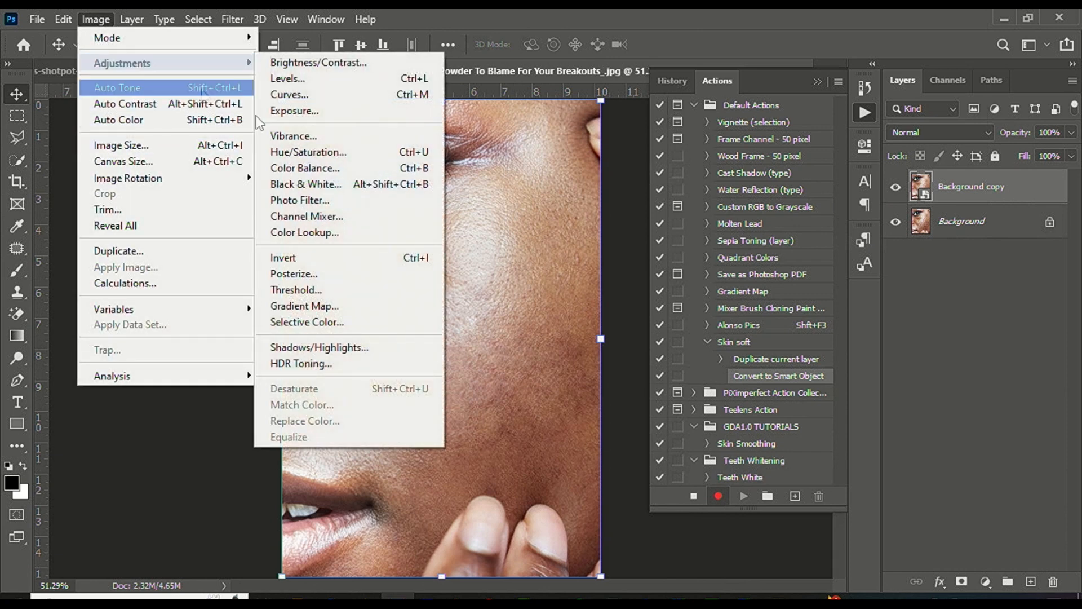
click(297, 257)
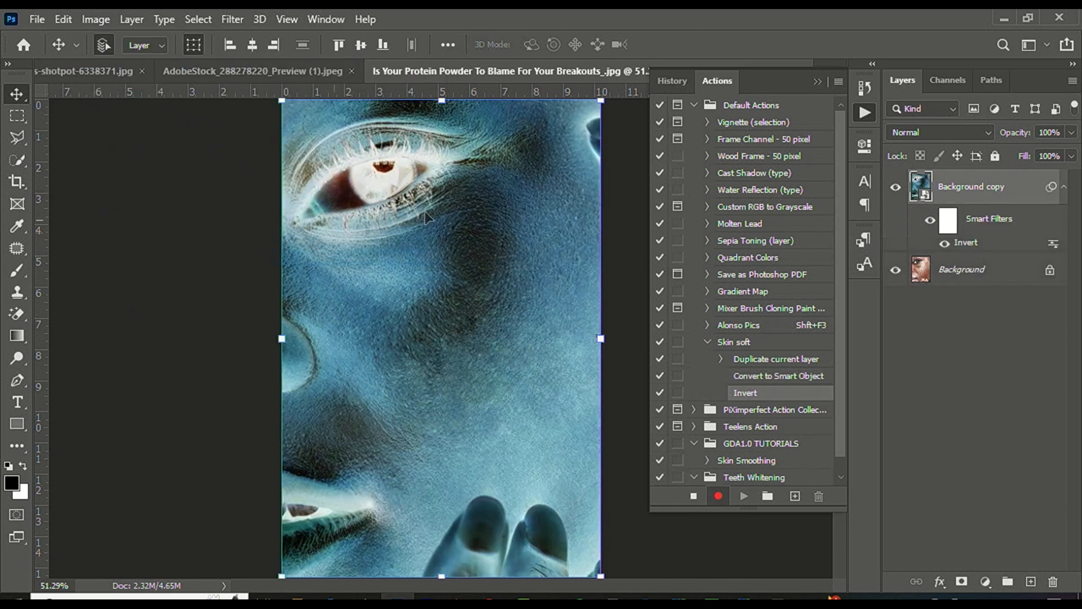
click(938, 132)
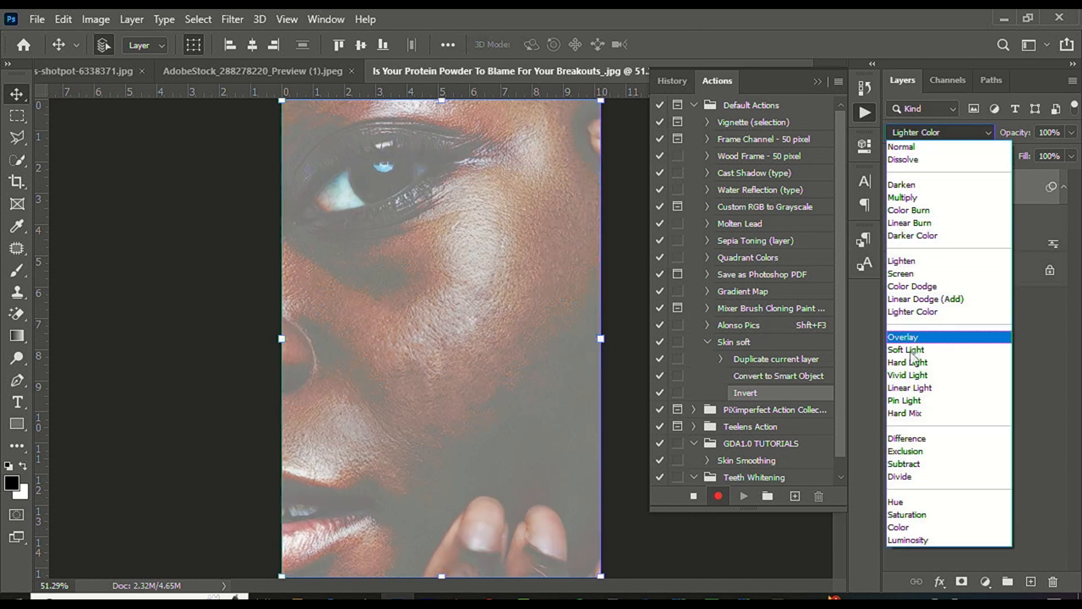
click(915, 375)
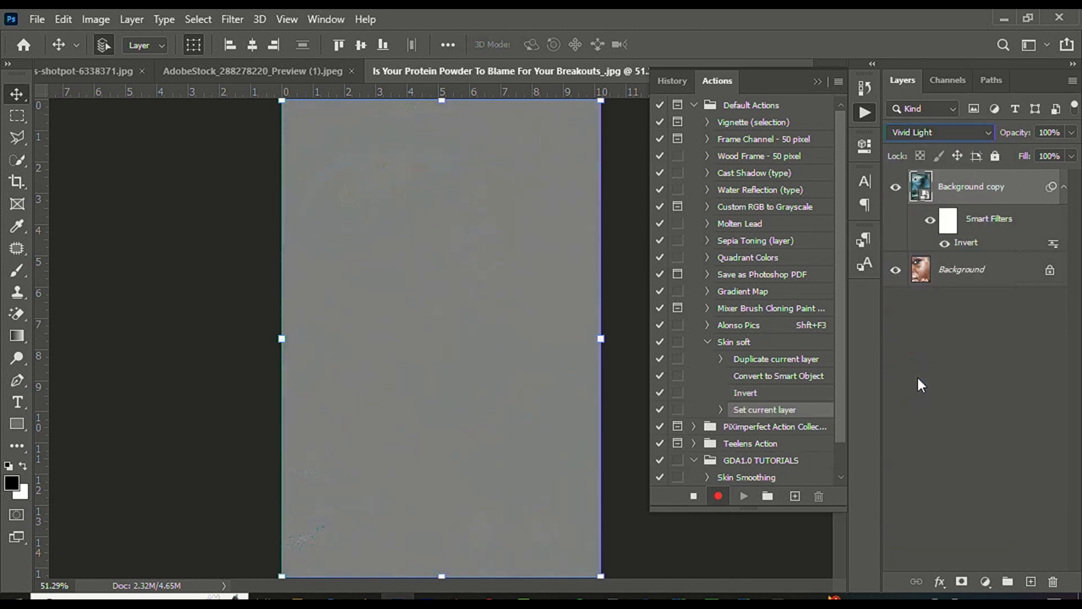
Apply a High Pass filter with a 25-pixel radius to the Background copy
click(231, 19)
mouse_move(433, 359)
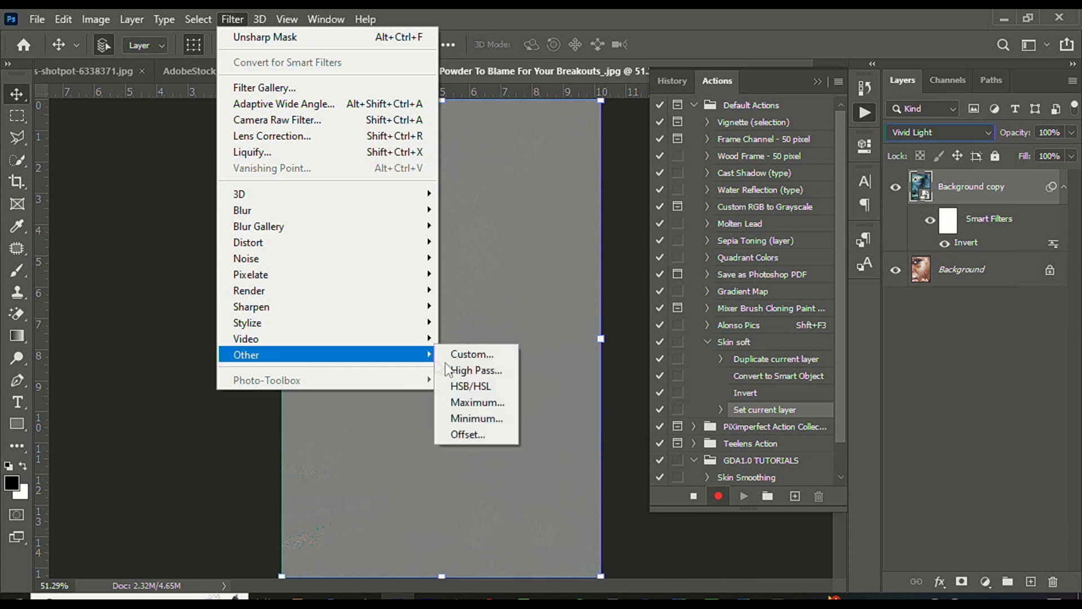
click(467, 369)
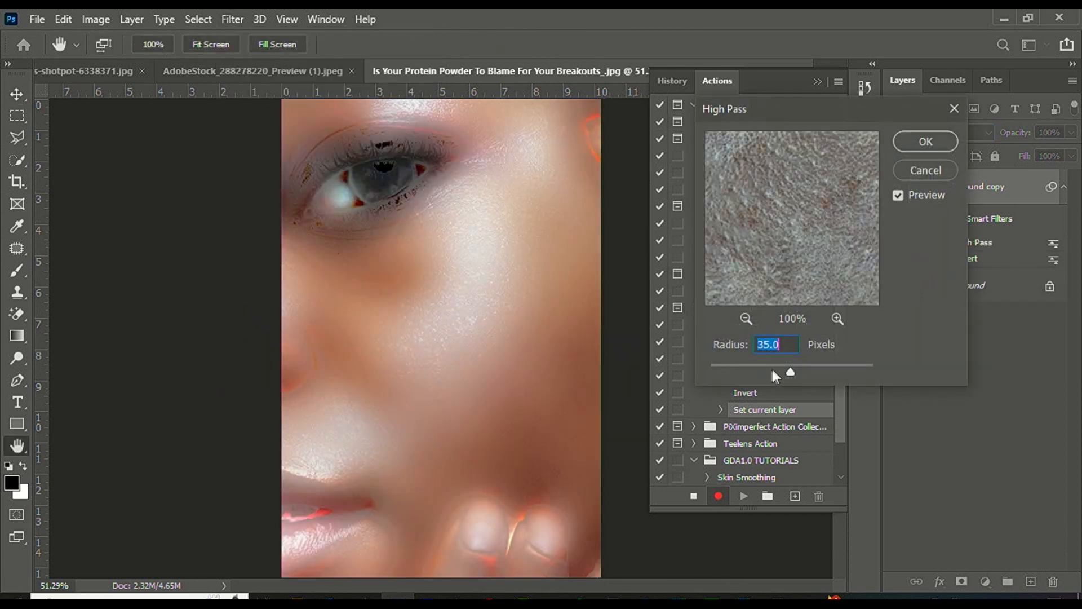
drag(780, 364, 779, 366)
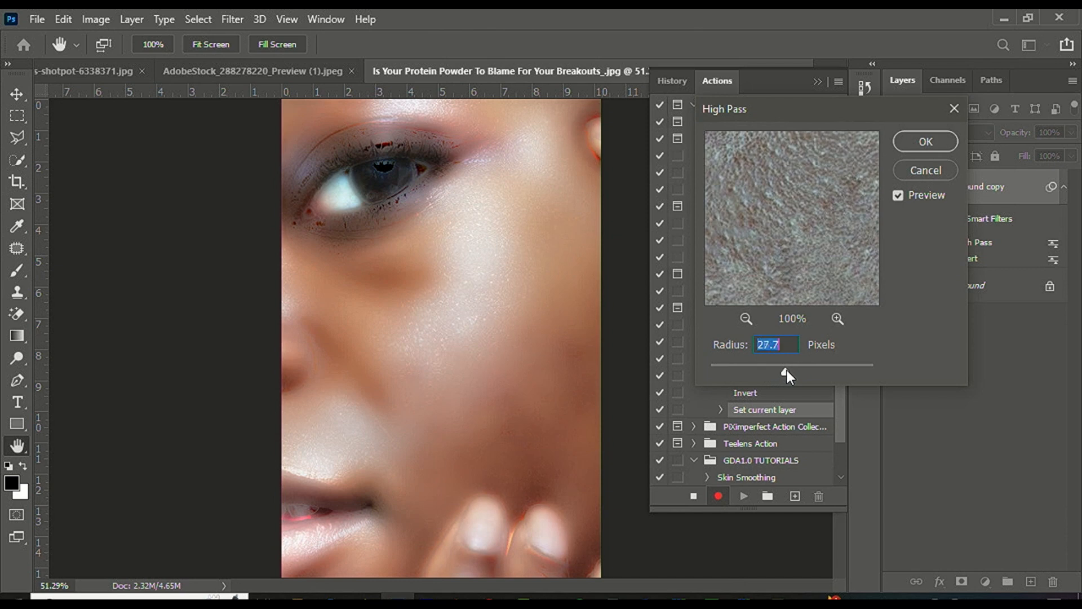
text(25)
key(Return)
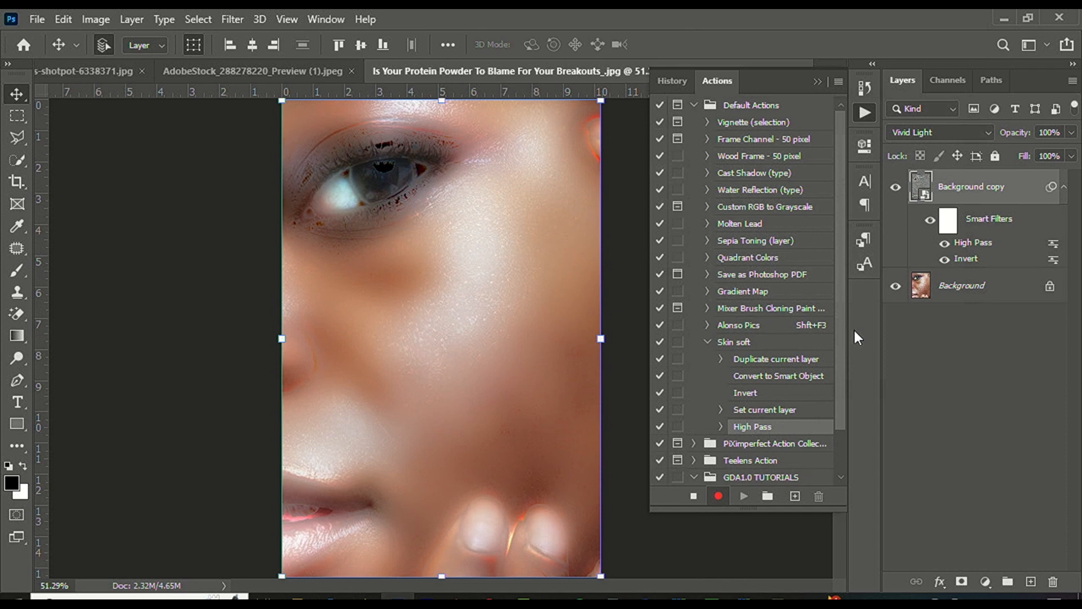
Apply a Gaussian Blur with a radius of 2 pixels to the Background copy
click(232, 19)
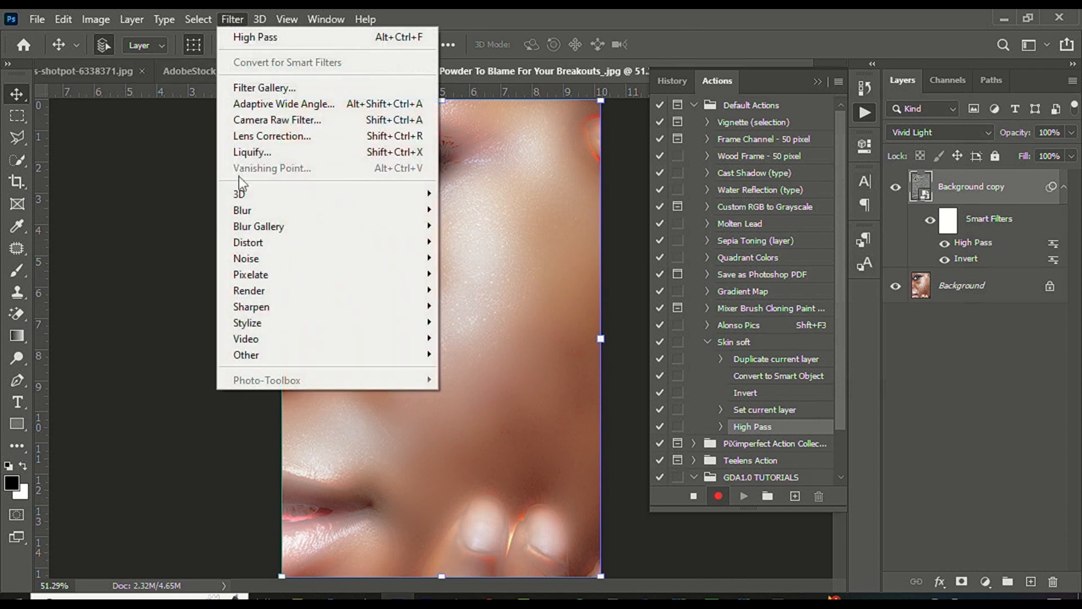
mouse_move(258, 210)
click(484, 273)
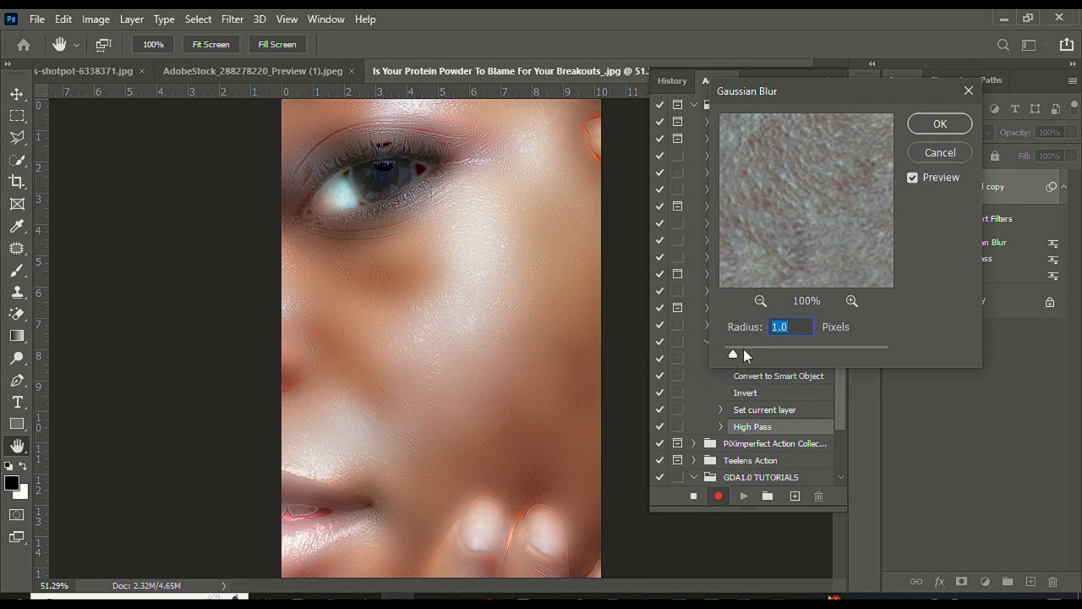
click(740, 354)
text(2)
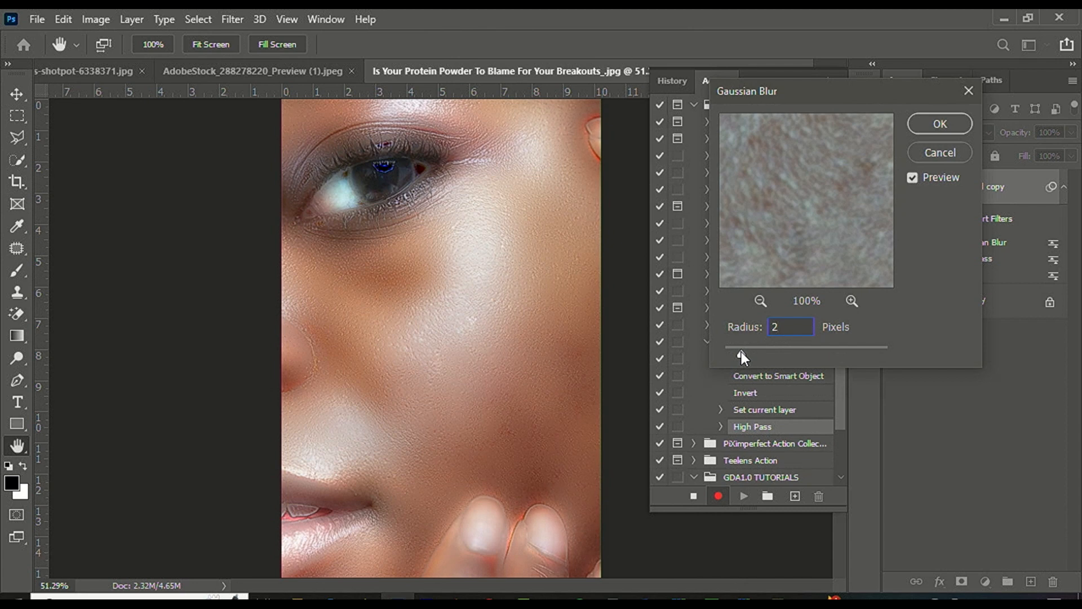
key(Return)
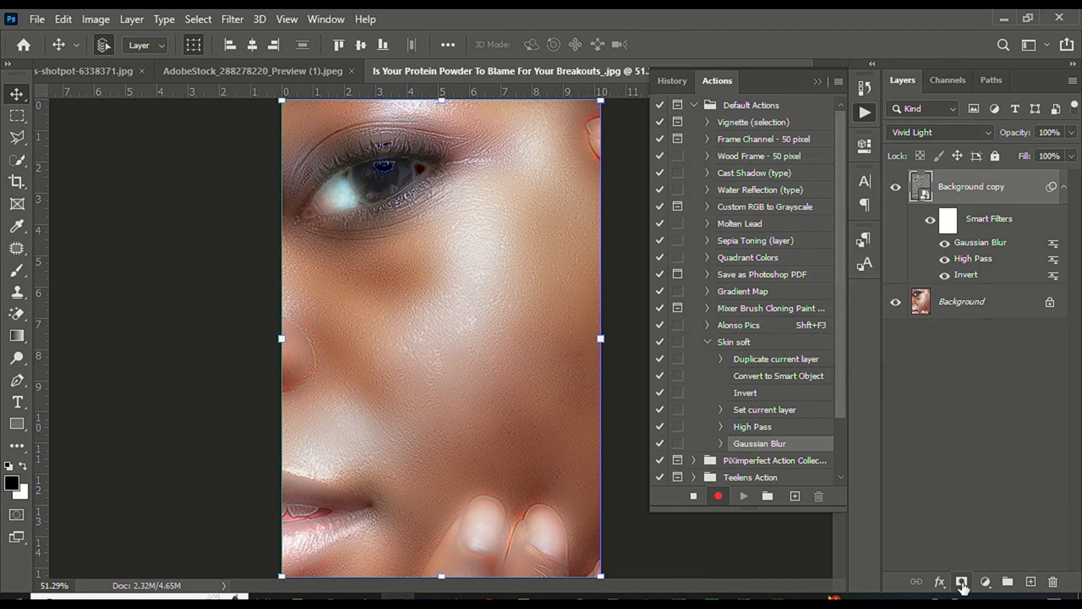
Add a black layer mask to the Background copy, activate the Brush tool, and stop recording the Skin soft action
alt+click(962, 582)
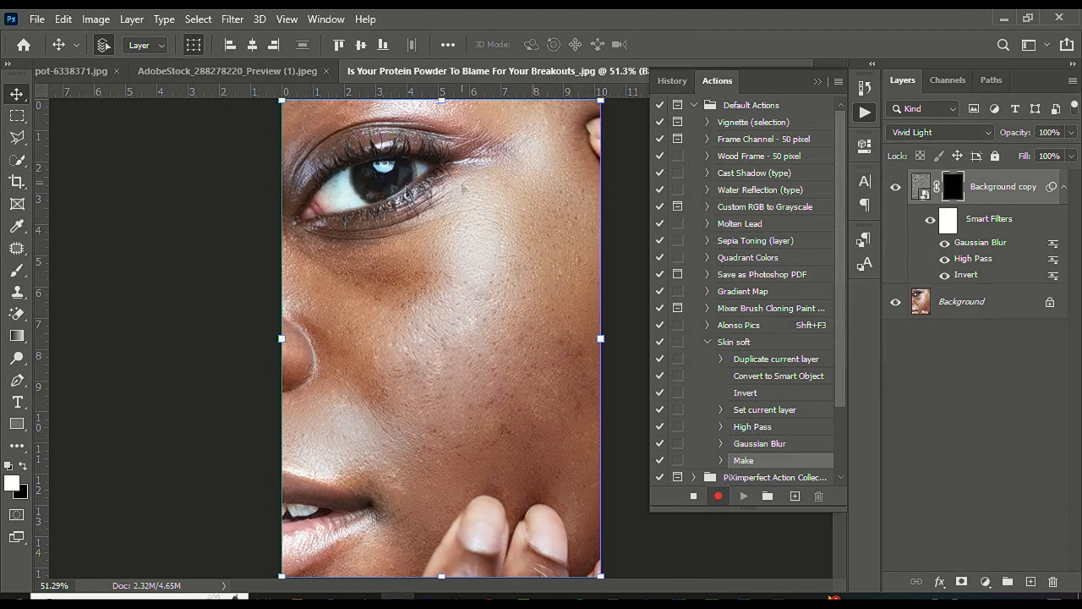
click(16, 271)
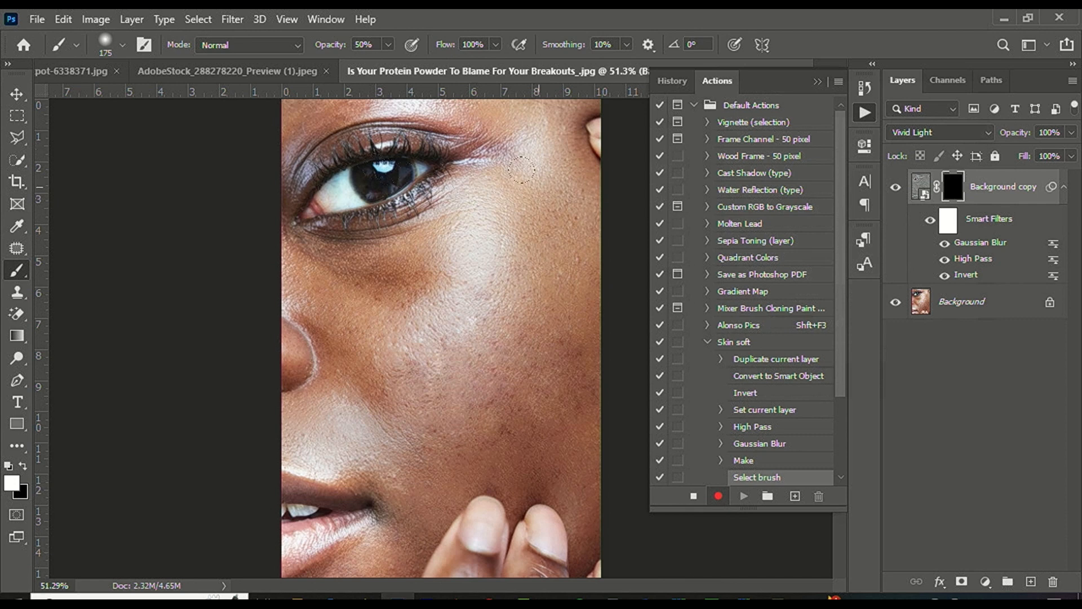
click(694, 497)
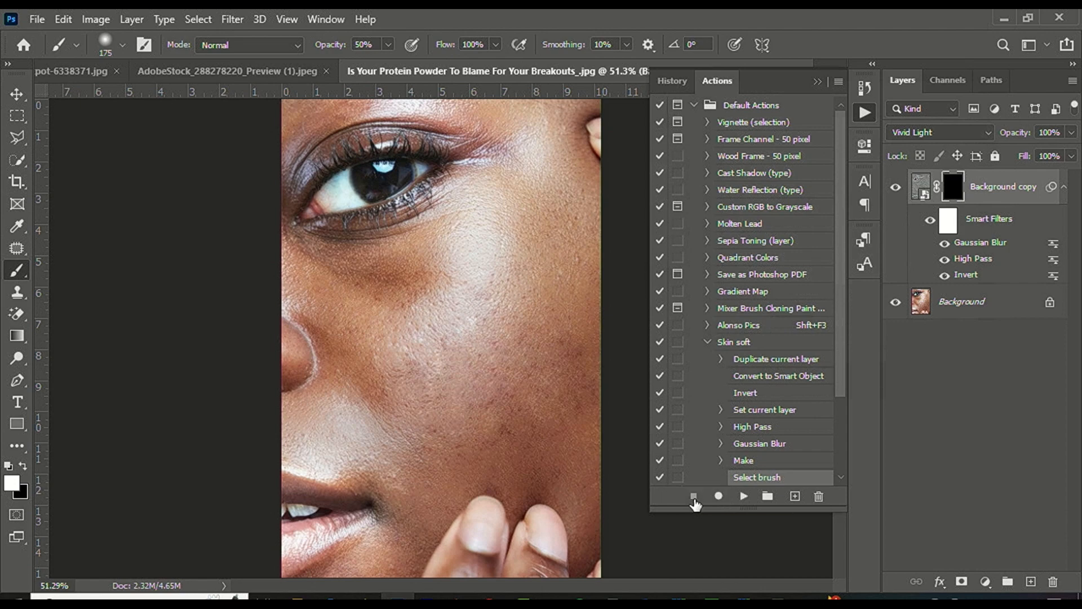
Paint white at 50% opacity on the Background copy's mask to reveal the smoothing over the cheek
scroll(706, 394, down, 2)
scroll(706, 395, down, 1)
alt+scroll(501, 247, up, 4)
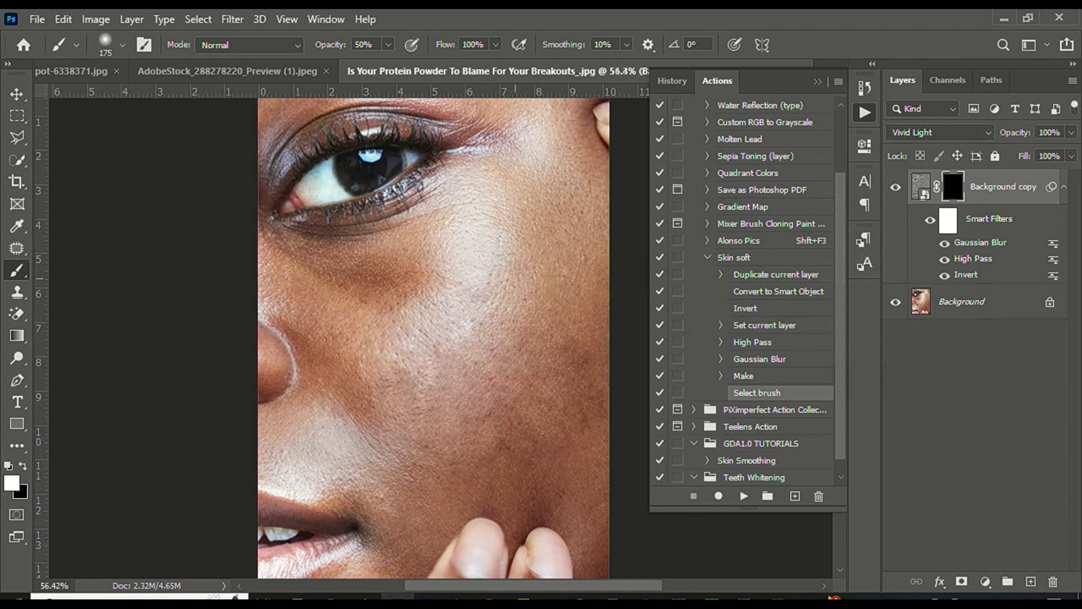
alt+scroll(496, 247, down, 5)
alt+scroll(486, 246, up, 4)
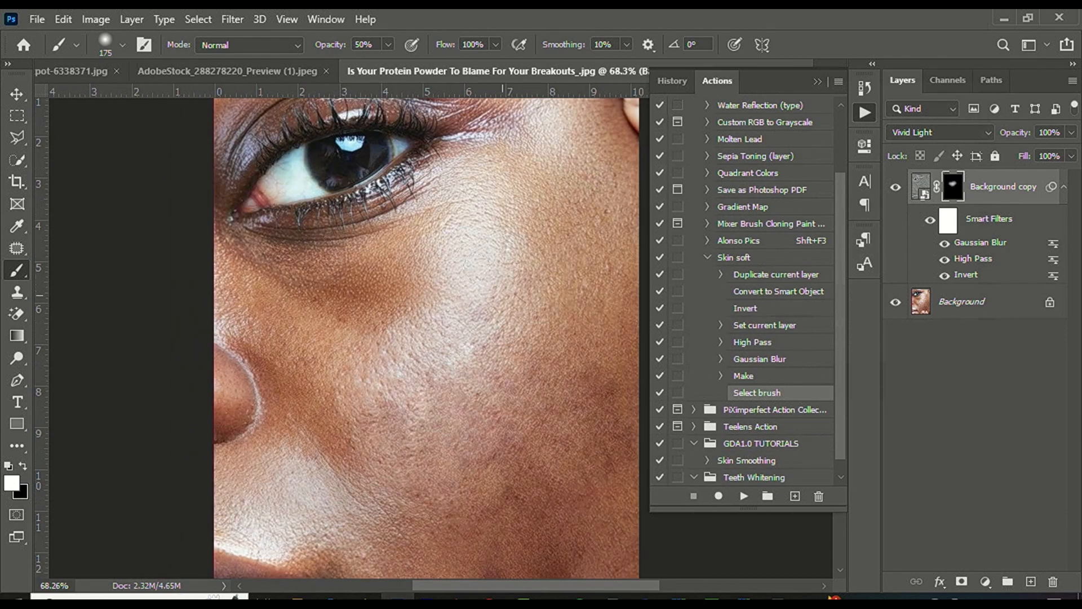
alt+scroll(307, 250, down, 3)
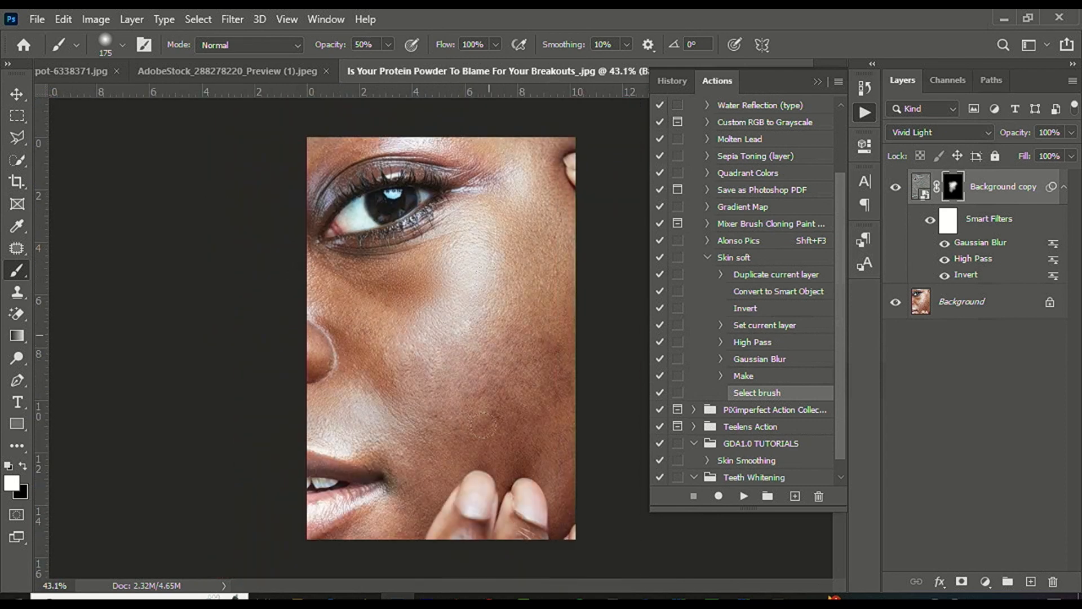
alt+scroll(449, 339, up, 2)
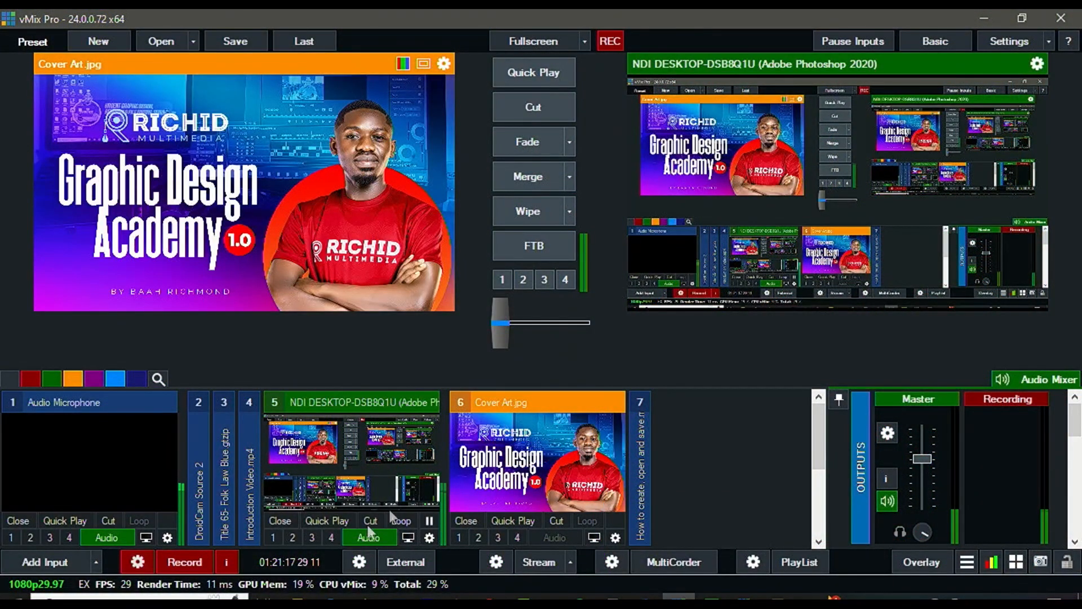
Toggle the audio of the NDI desktop input in vMix and switch back to Photoshop
click(369, 537)
click(398, 600)
scroll(566, 224, up, 3)
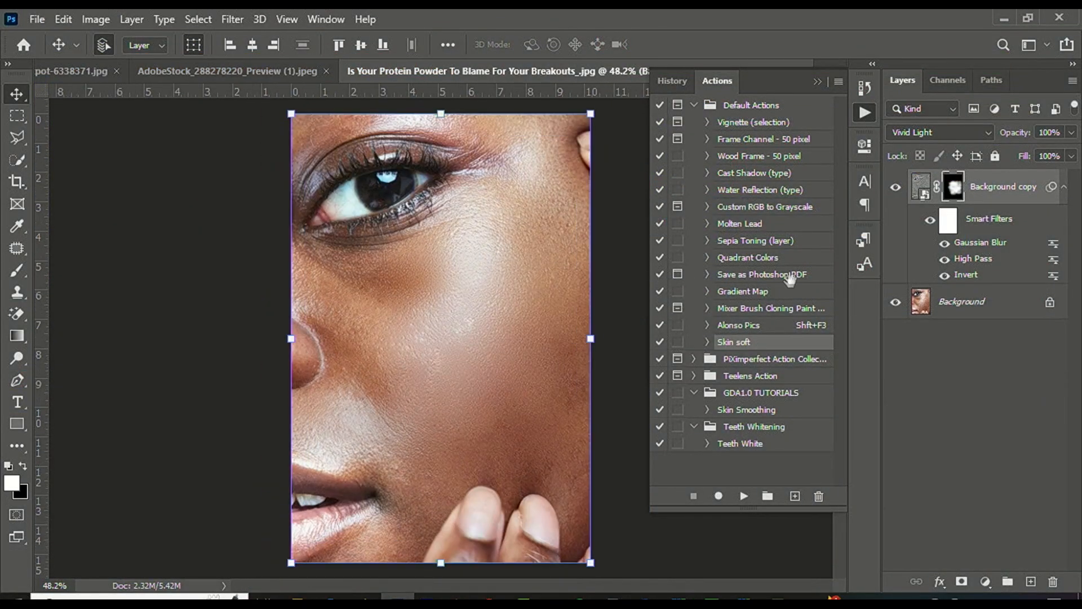
Expand the Skin soft action and review its recorded commands
click(705, 344)
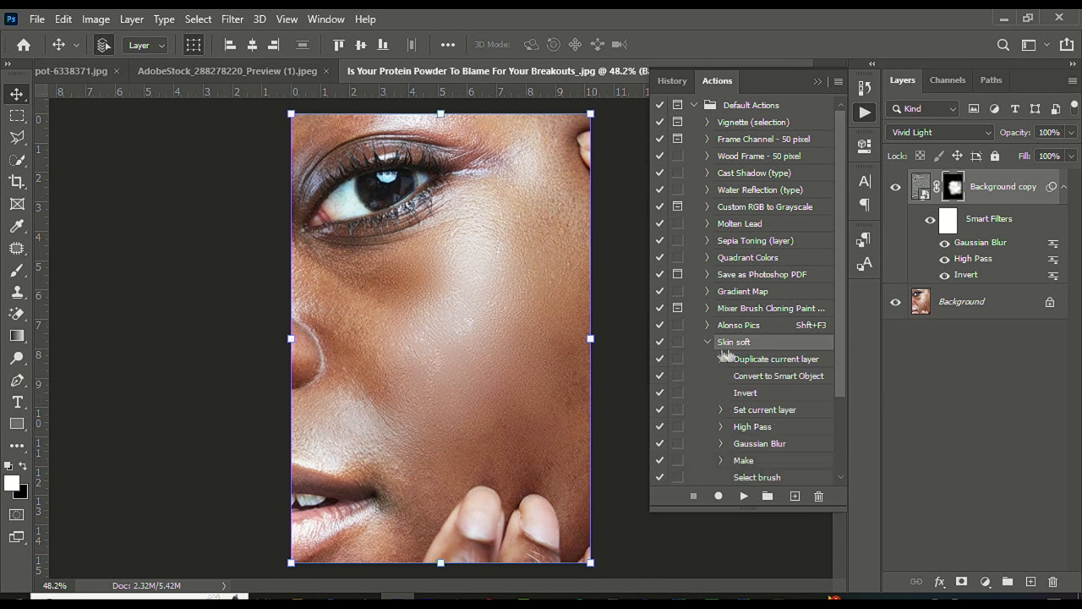
scroll(758, 375, down, 1)
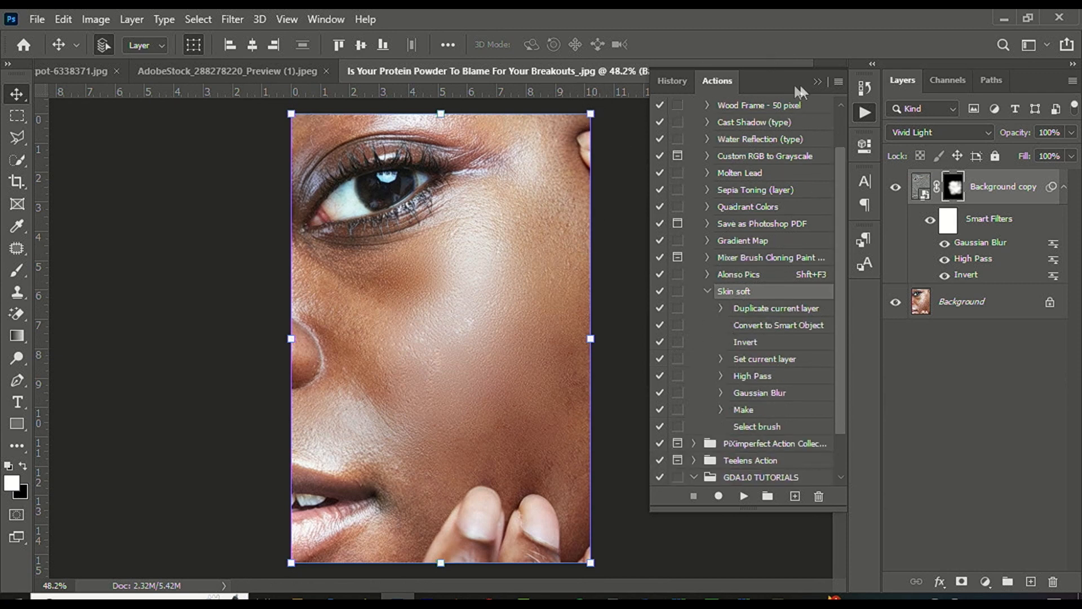
click(816, 82)
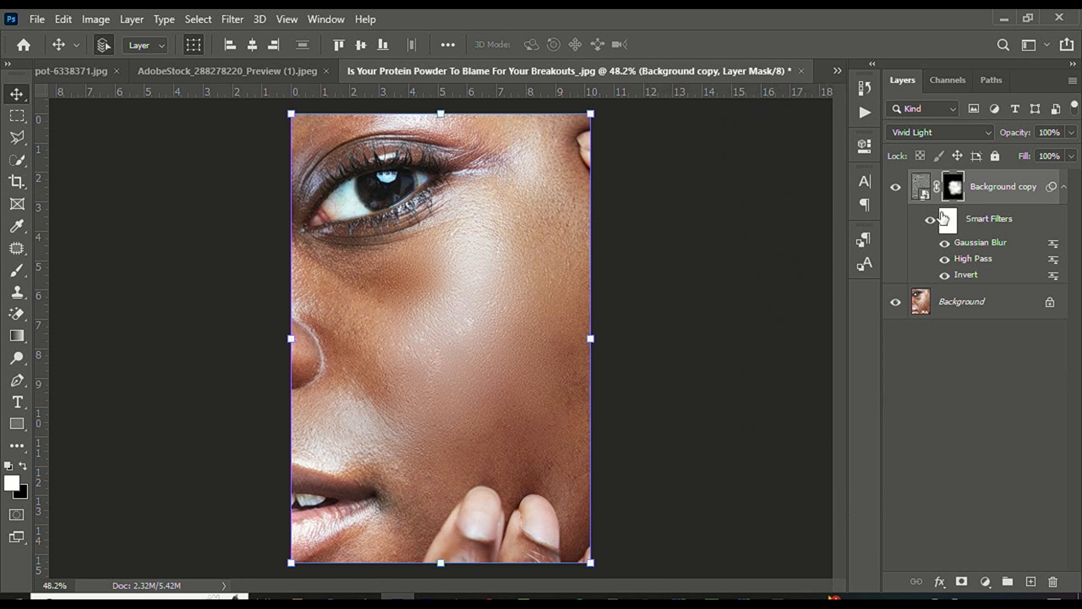
Delete the Background copy layer and play the Skin soft action on the Background layer
key(Delete)
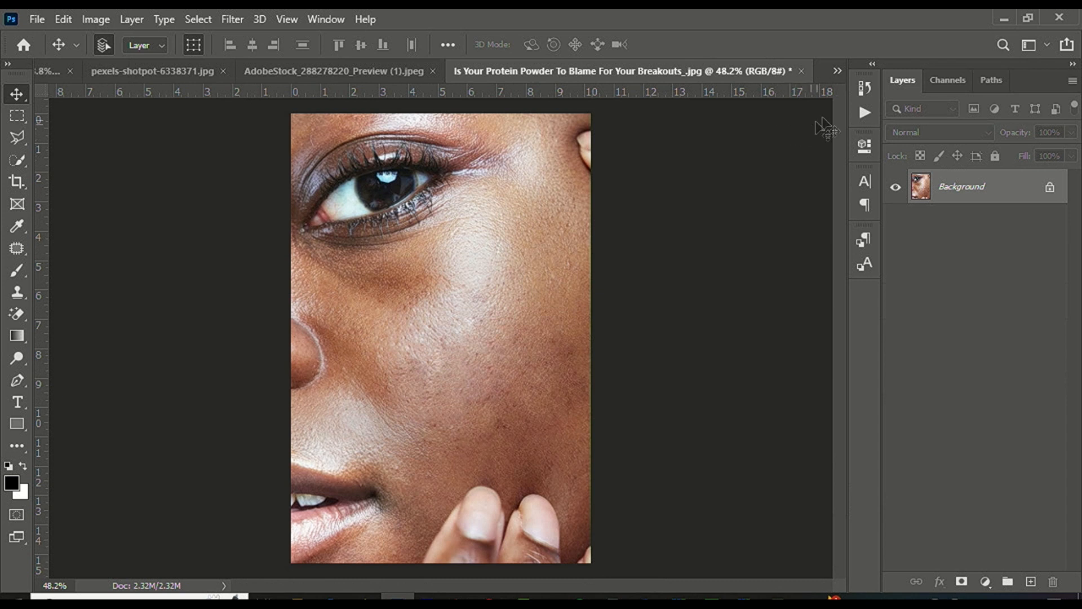
click(858, 117)
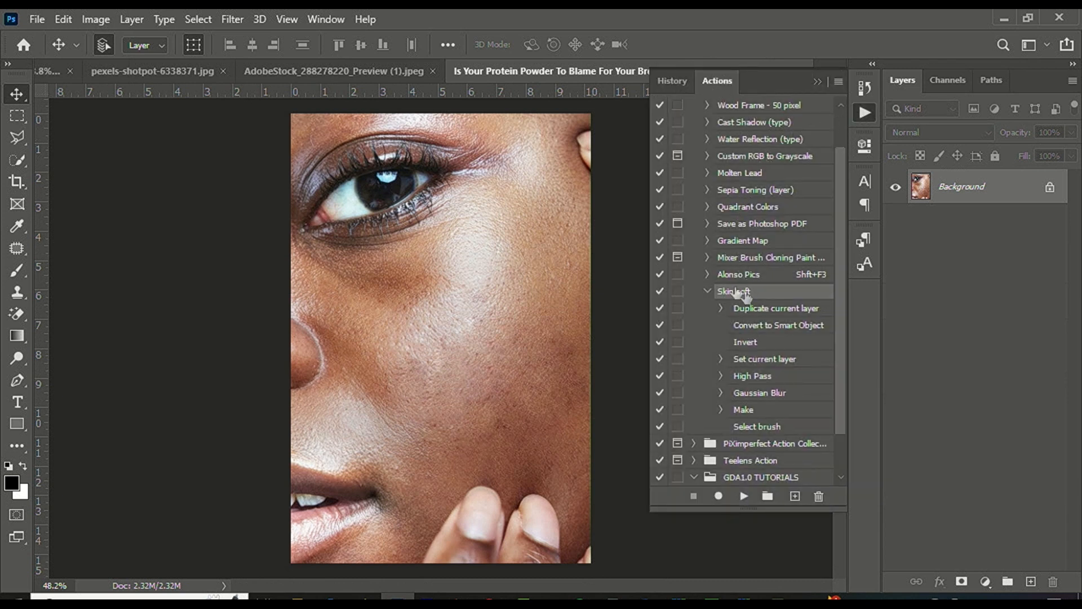
click(743, 497)
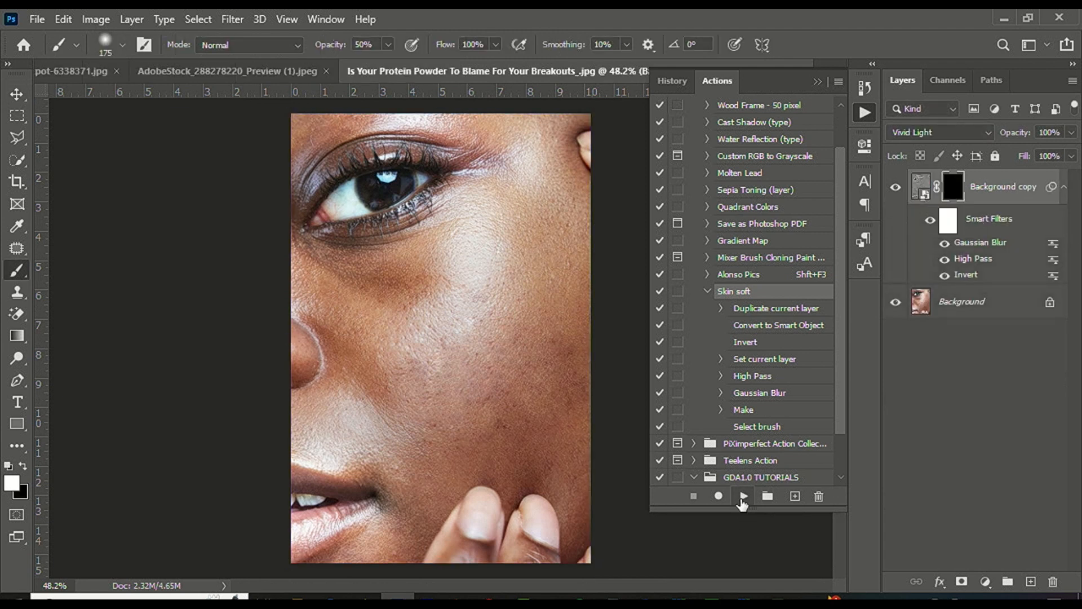
Paint white on the new Background copy's mask to smooth the facial skin, and return to the Move tool
scroll(527, 206, up, 4)
drag(549, 169, 479, 304)
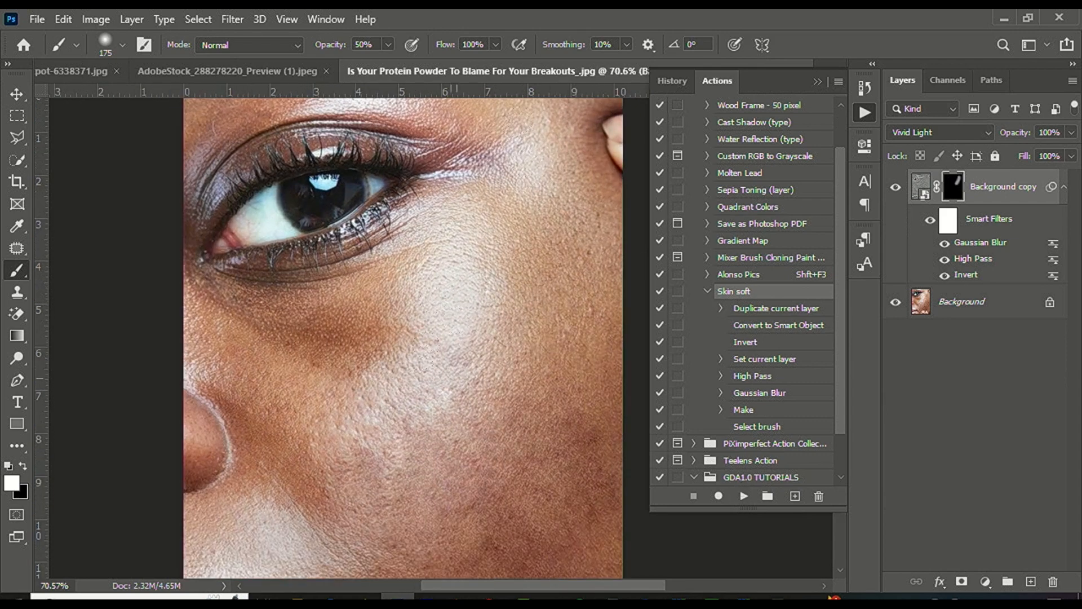
scroll(487, 215, down, 6)
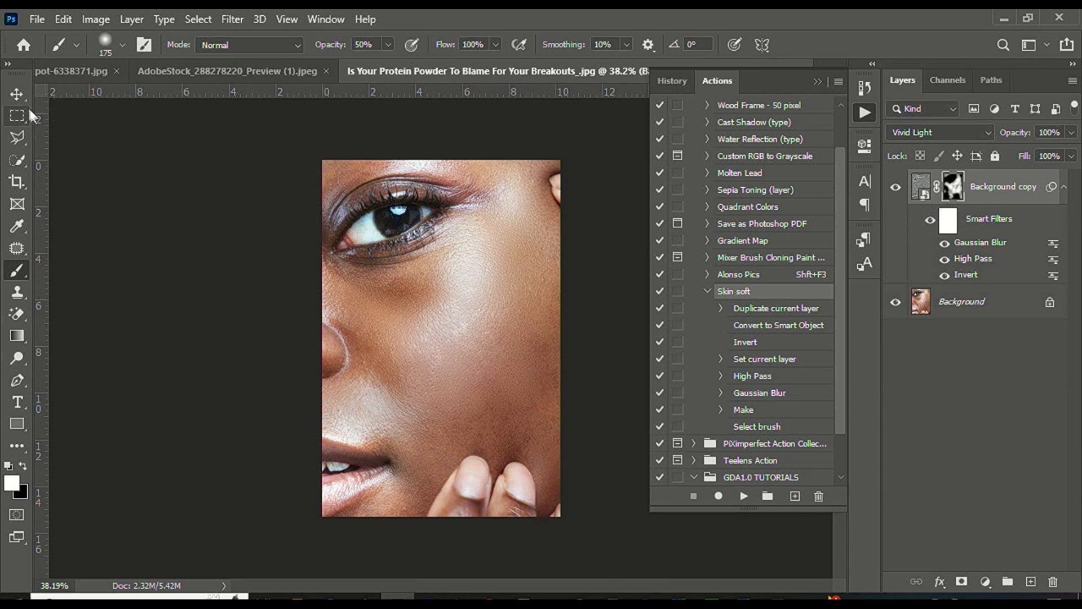
click(17, 95)
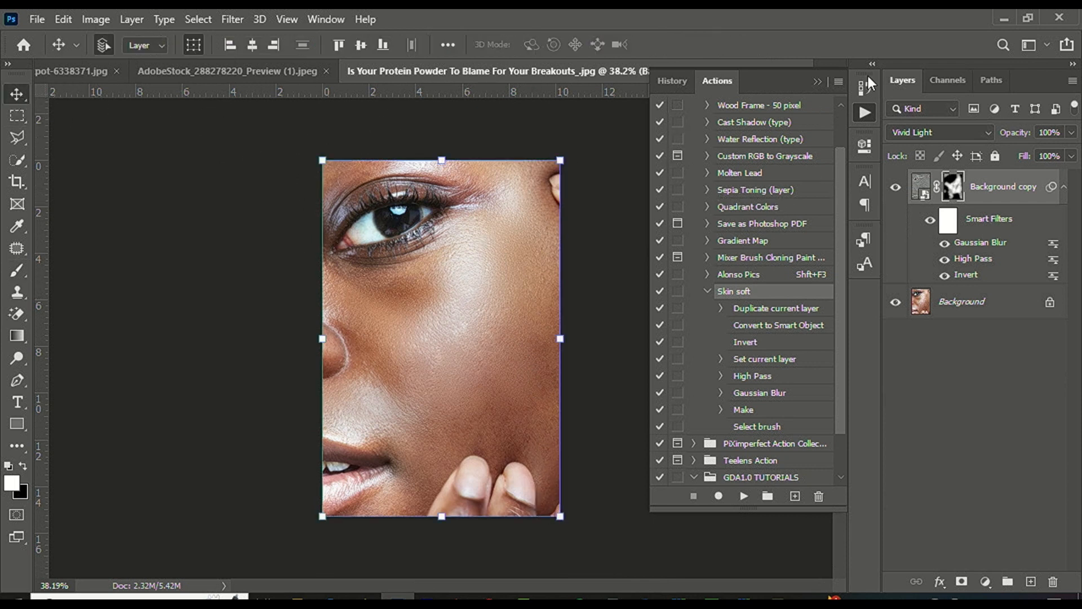
click(819, 82)
Open the pexels portrait of the curly-haired woman touching her cheek from the Downloads folder in Photoshop
click(298, 597)
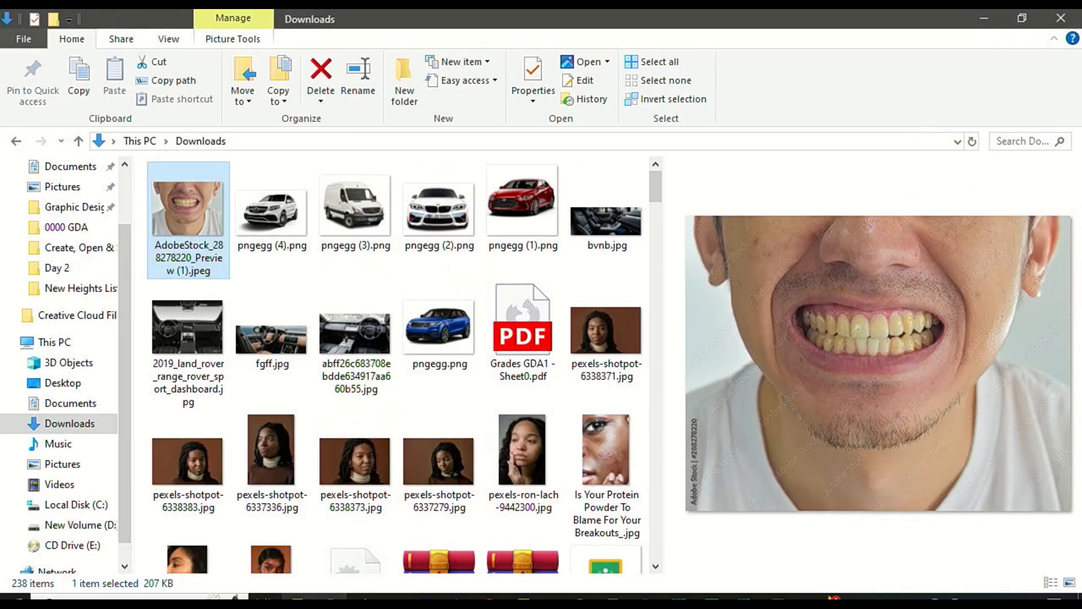
click(523, 457)
click(574, 452)
click(544, 471)
scroll(544, 470, down, 3)
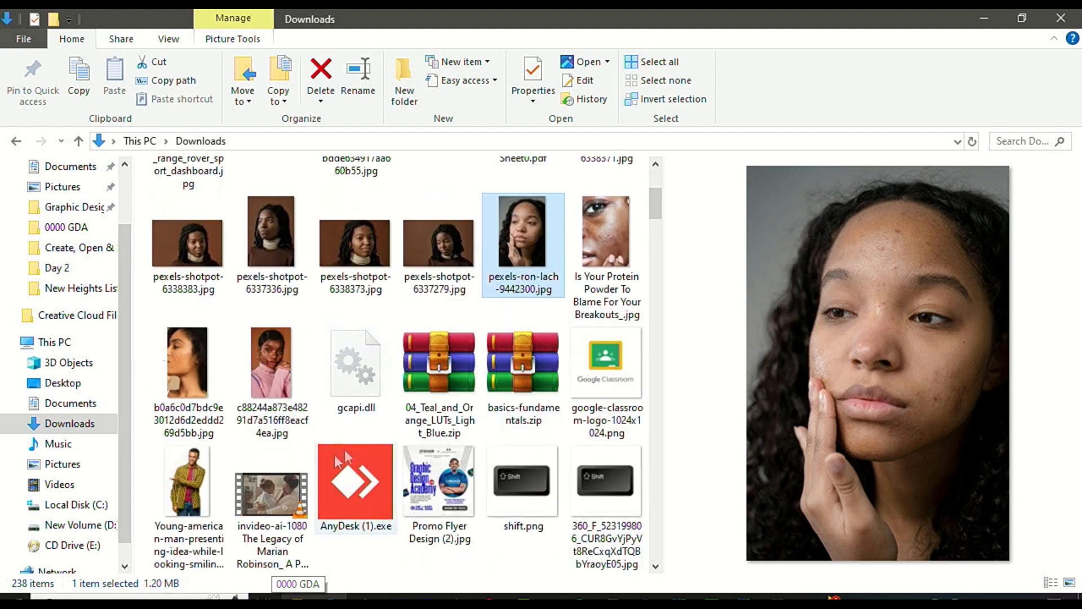
drag(586, 214, 609, 77)
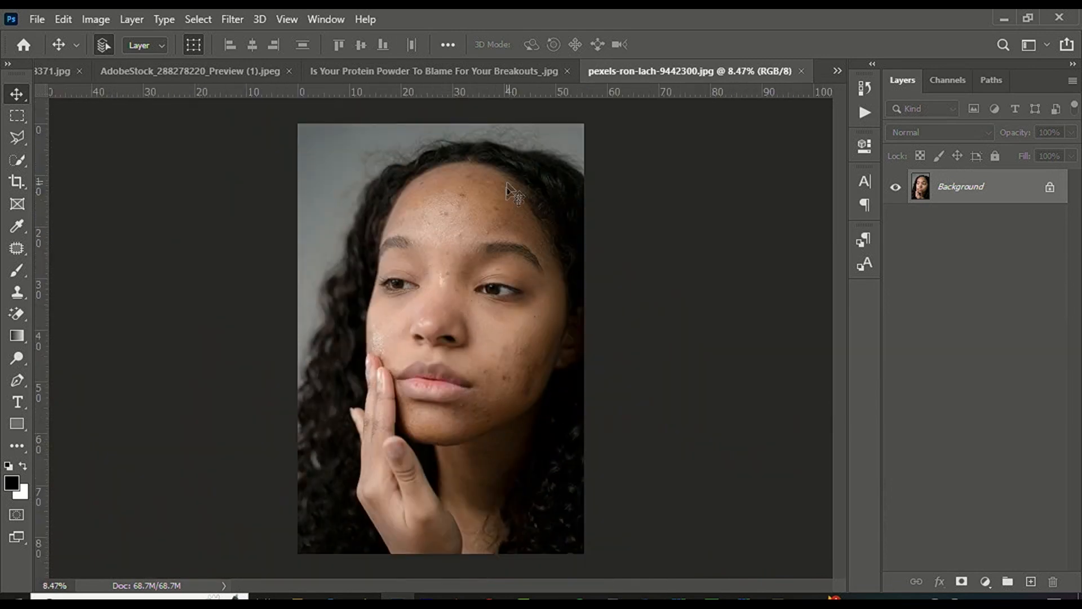
key(ctrl+0)
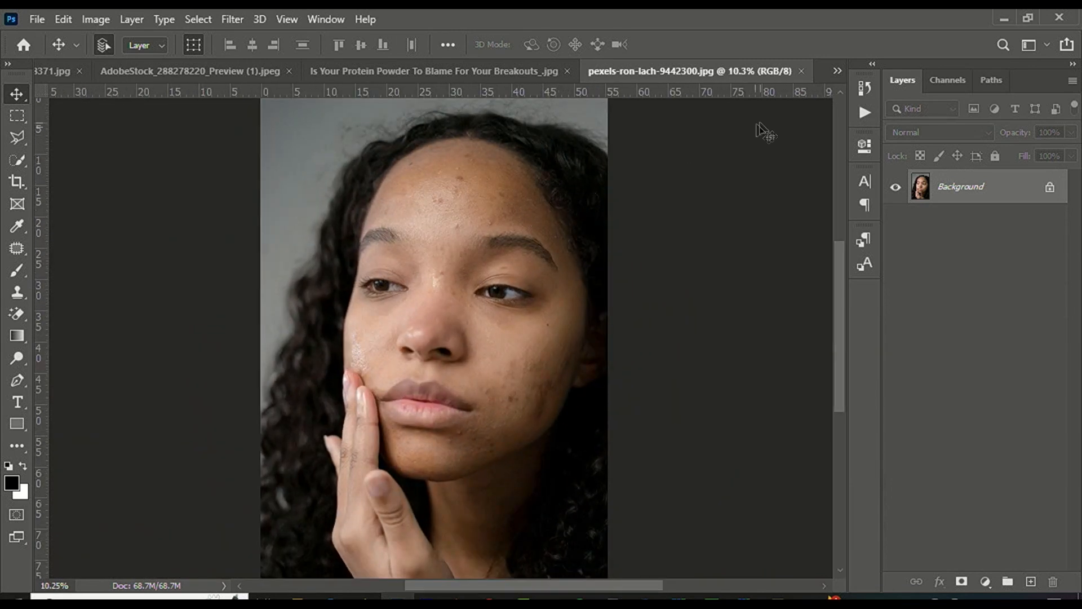
Play the Skin soft action on the new portrait and revert the image to its opened state
click(858, 116)
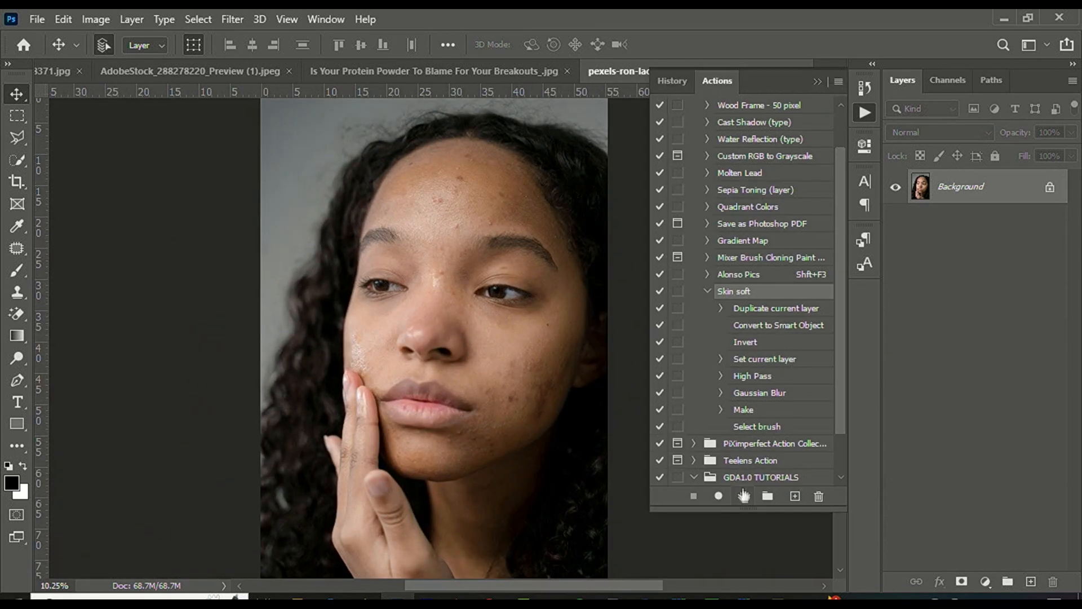
click(744, 498)
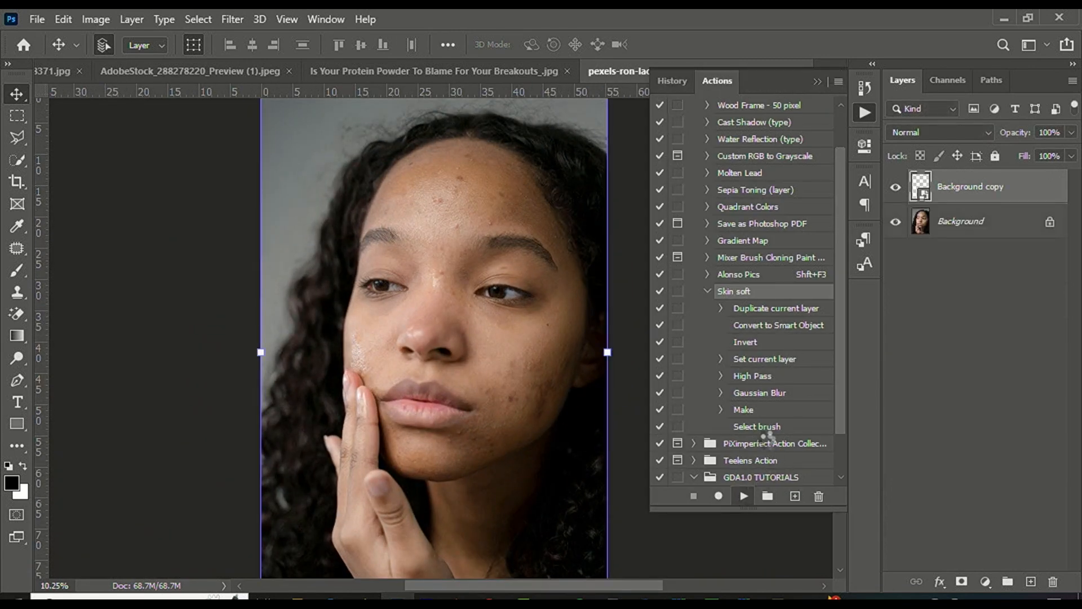
scroll(473, 172, up, 5)
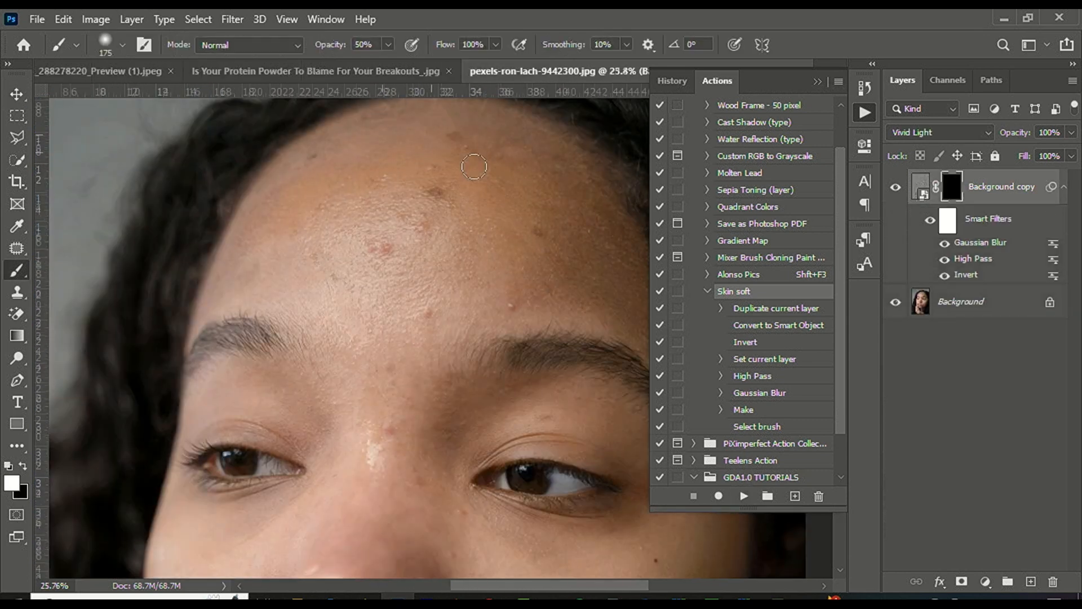
scroll(474, 162, down, 4)
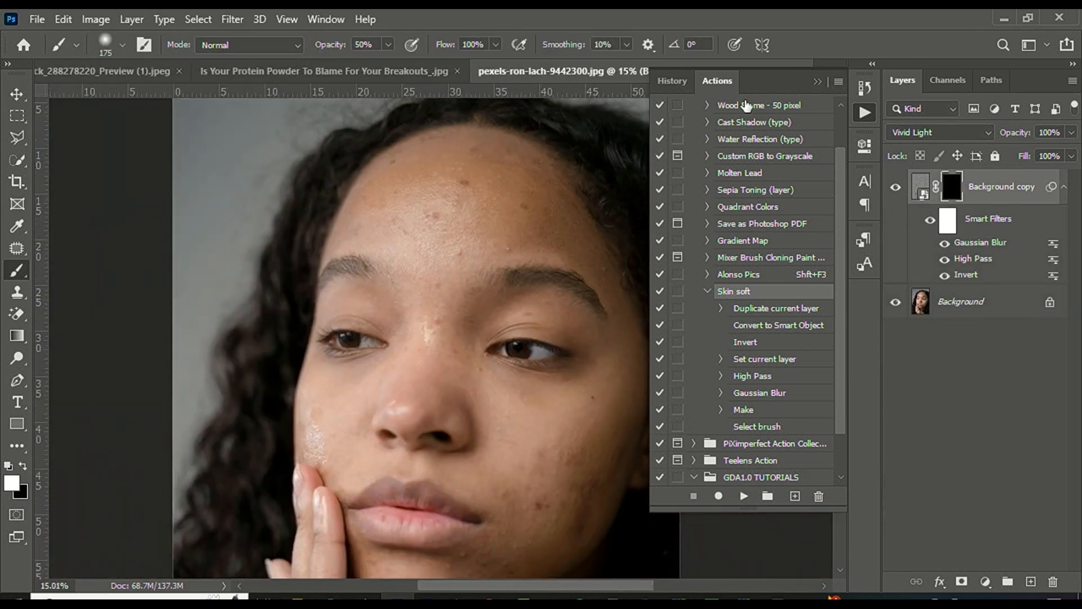
key(F12)
Heal the red and dark blemishes in the middle of the forehead with the Spot Healing Brush
scroll(447, 178, up, 5)
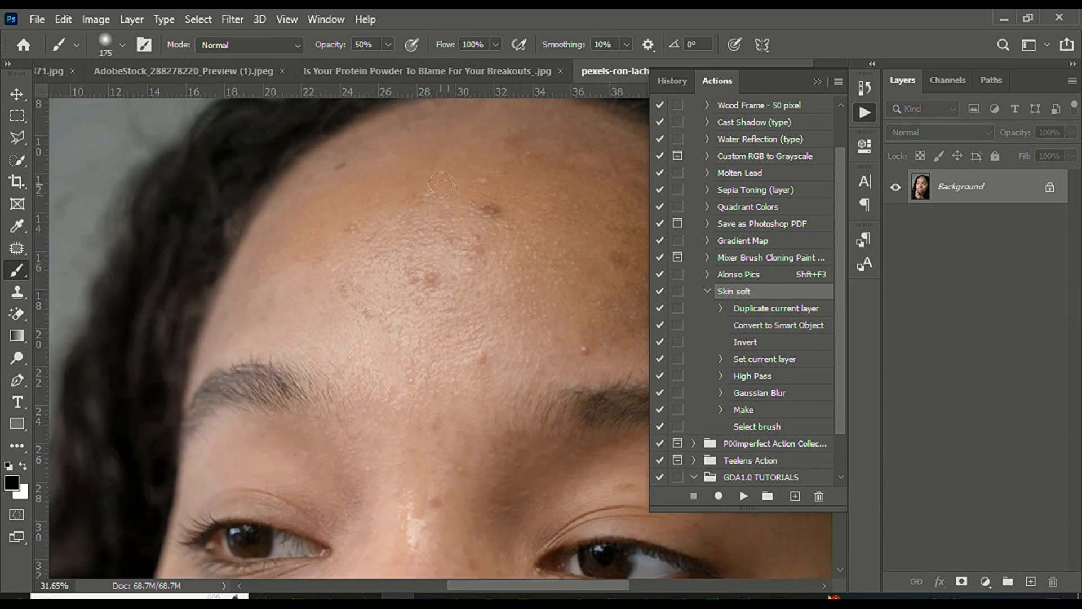
right_click(16, 248)
click(62, 247)
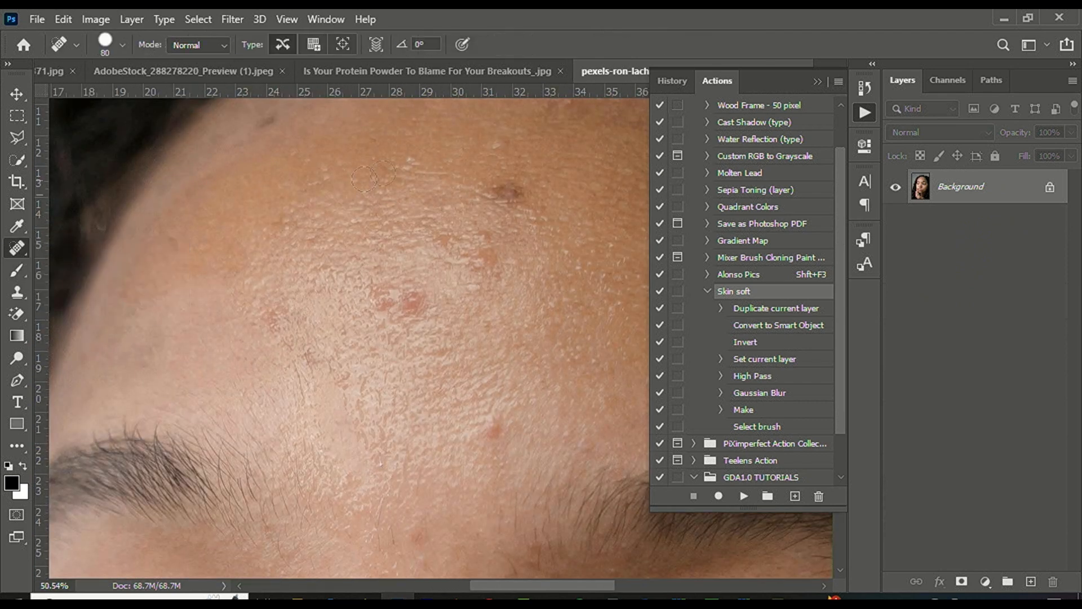
scroll(549, 194, up, 2)
click(545, 197)
drag(505, 312, 445, 280)
drag(396, 358, 329, 373)
scroll(428, 209, down, 5)
scroll(421, 276, up, 2)
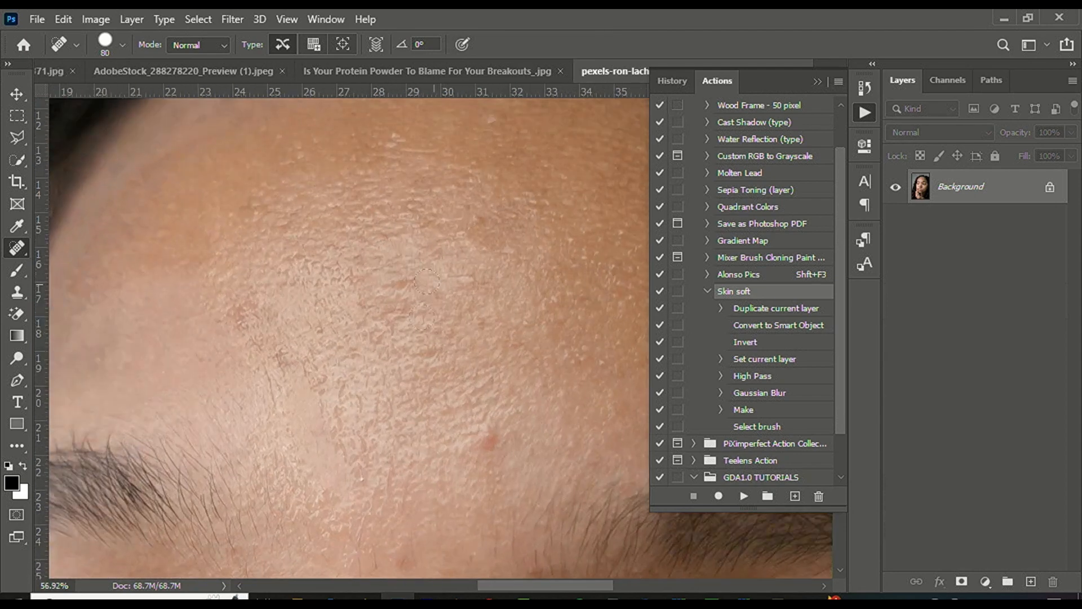
Heal the red spot above the brows and the remaining forehead spots with the Spot Healing Brush
drag(506, 421, 467, 448)
scroll(473, 280, down, 10)
scroll(473, 280, up, 5)
click(436, 254)
click(470, 151)
Heal the spots between the eyebrows, along the nose bridge, beside the inner eye corner and on the eyelid
click(264, 341)
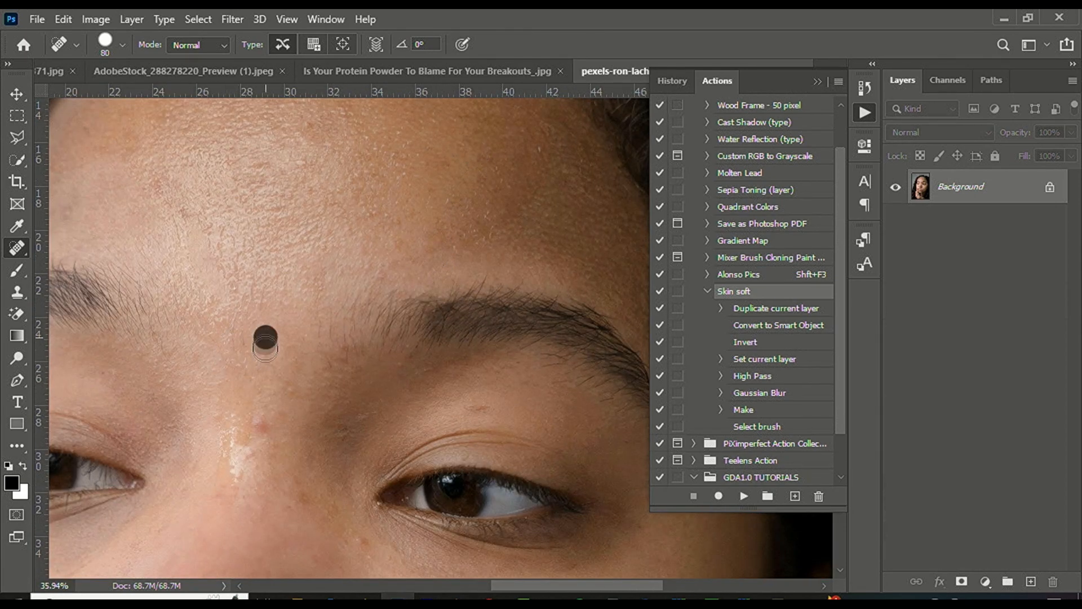
mouse_move(286, 386)
mouse_down()
mouse_move(288, 411)
mouse_move(266, 439)
mouse_up()
drag(294, 502, 321, 521)
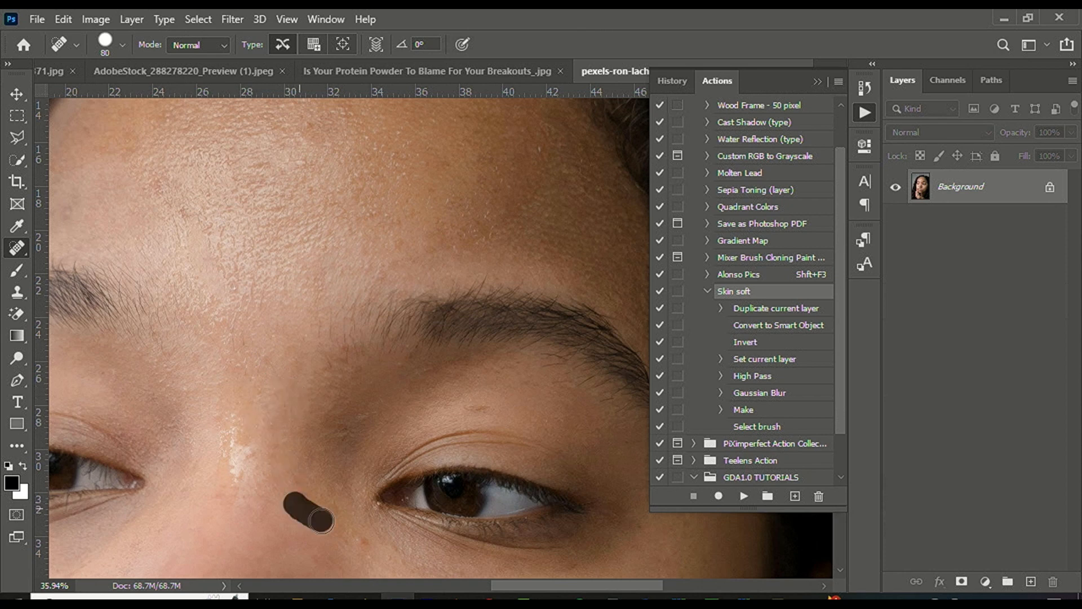
click(363, 538)
click(478, 400)
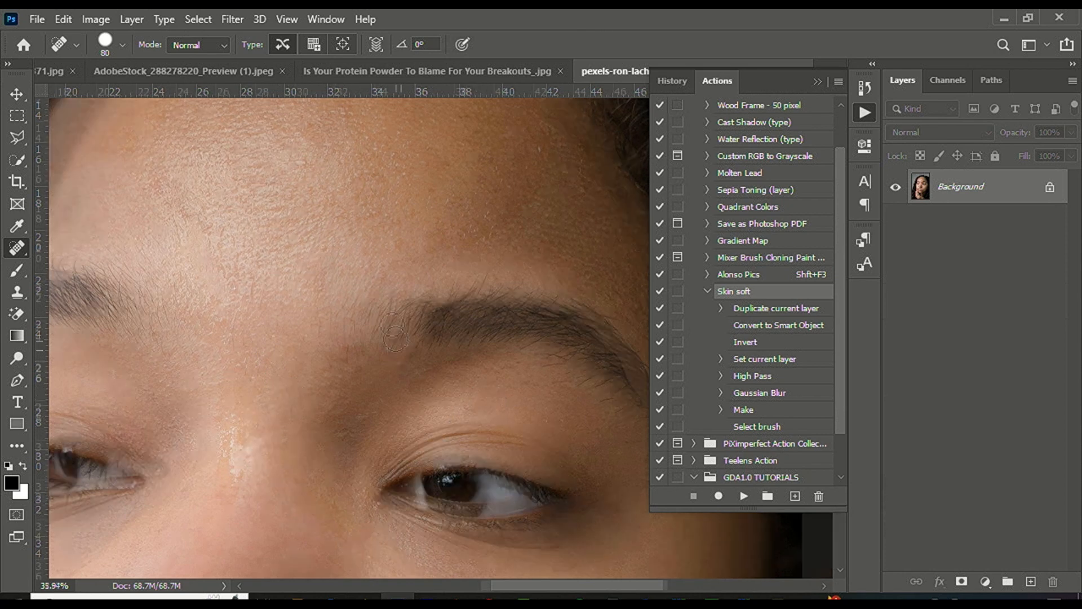
Heal the blemishes on the lower cheek beside the mouth with the Spot Healing Brush
scroll(410, 249, down, 4)
scroll(412, 157, down, 2)
scroll(394, 445, up, 8)
mouse_move(473, 424)
mouse_down()
mouse_move(496, 399)
mouse_move(477, 414)
mouse_up()
click(442, 359)
click(382, 379)
drag(468, 274, 465, 322)
scroll(404, 435, down, 3)
scroll(345, 386, up, 4)
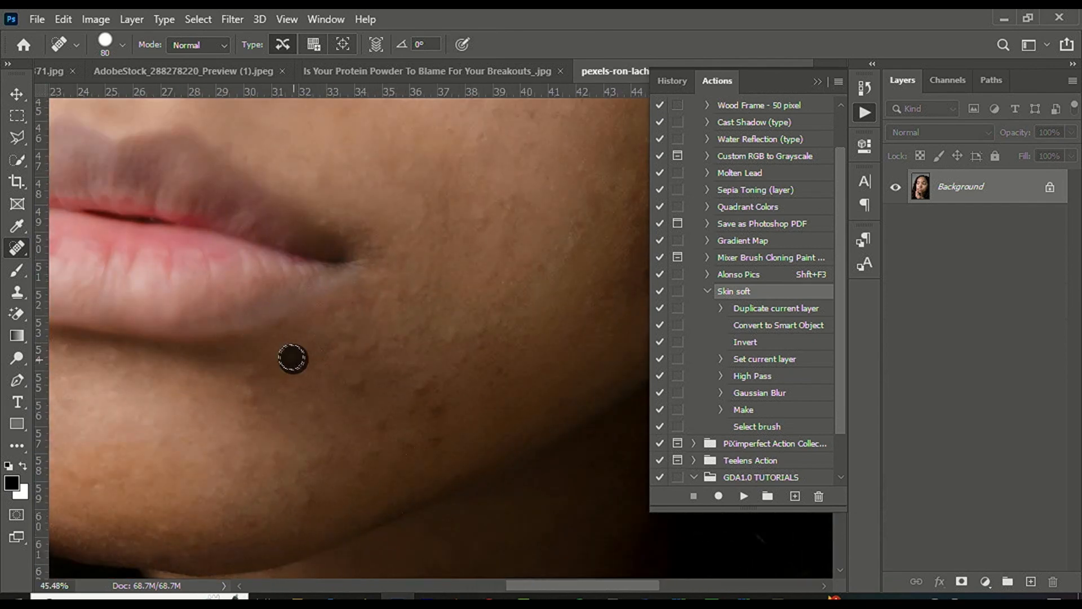
Heal the bumps and dark spots below the mouth corner, across the chin and jaw
drag(353, 378, 339, 372)
click(370, 345)
drag(427, 394, 431, 419)
drag(507, 319, 429, 332)
drag(242, 379, 268, 404)
drag(349, 411, 422, 434)
drag(443, 435, 342, 454)
Heal the dark patches on the outer cheek near the jawline with the Spot Healing Brush
scroll(320, 465, down, 5)
scroll(458, 339, up, 3)
drag(452, 322, 456, 377)
drag(519, 311, 496, 404)
drag(509, 307, 483, 342)
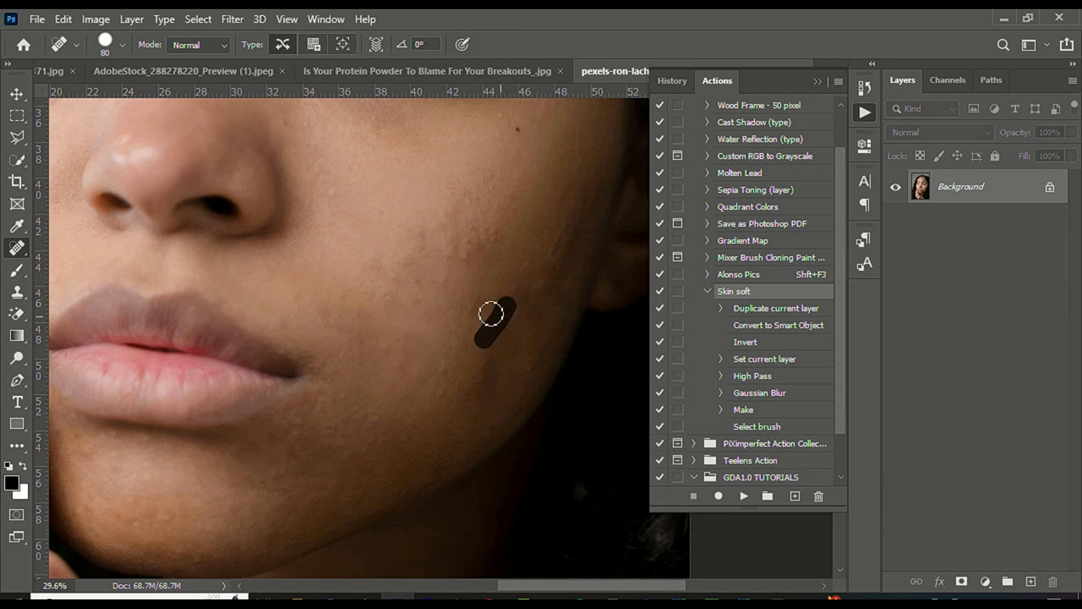
Heal the small spots around the cheek mole and the dark patch in the middle of the cheek, keeping the mole
scroll(521, 333, down, 4)
scroll(521, 190, up, 6)
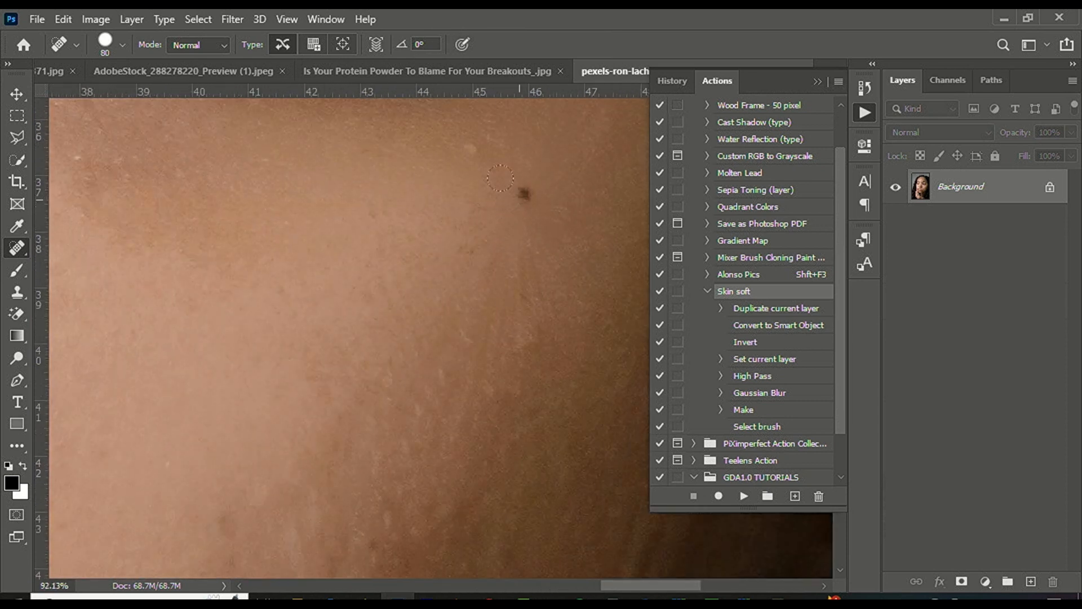
click(468, 157)
click(522, 333)
scroll(546, 235, down, 5)
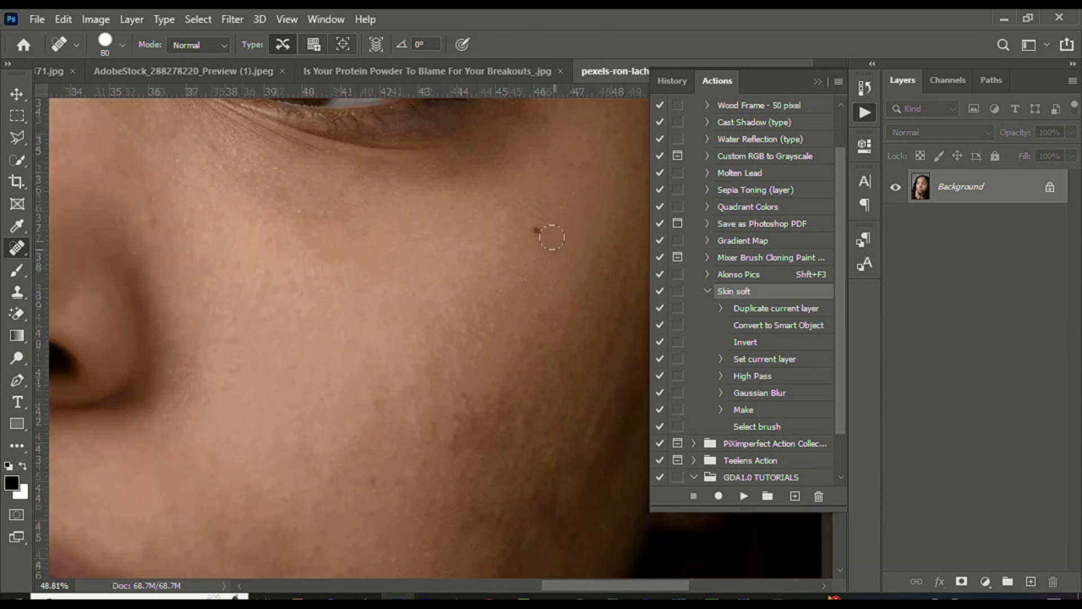
scroll(505, 361, up, 2)
drag(482, 332, 521, 328)
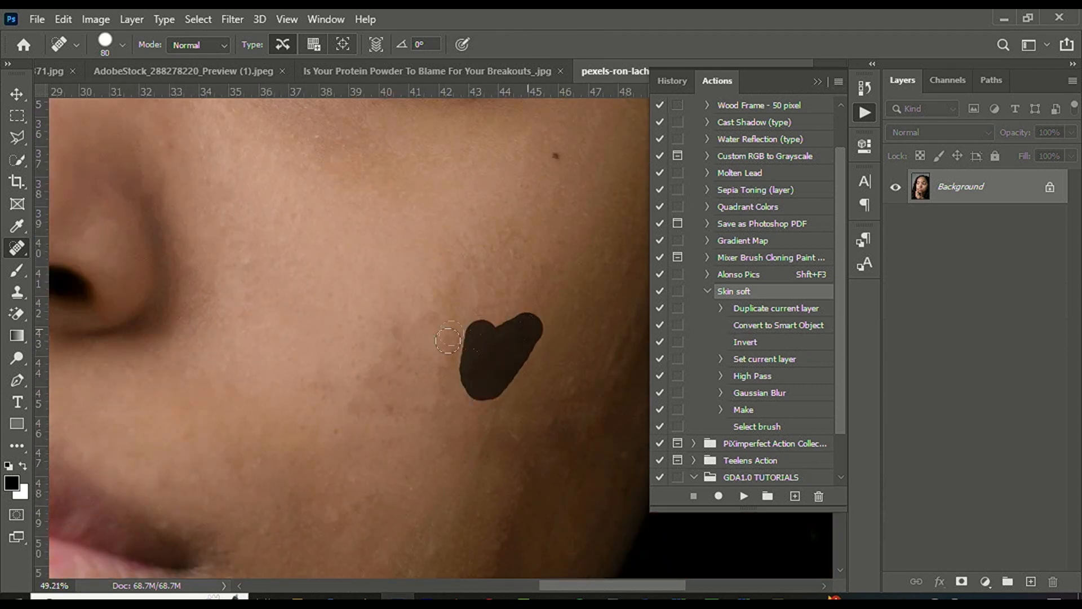
Check the healed face and heal a blemish on the cheek above the hand
scroll(448, 341, down, 3)
scroll(505, 341, up, 3)
scroll(505, 340, down, 6)
scroll(372, 184, up, 3)
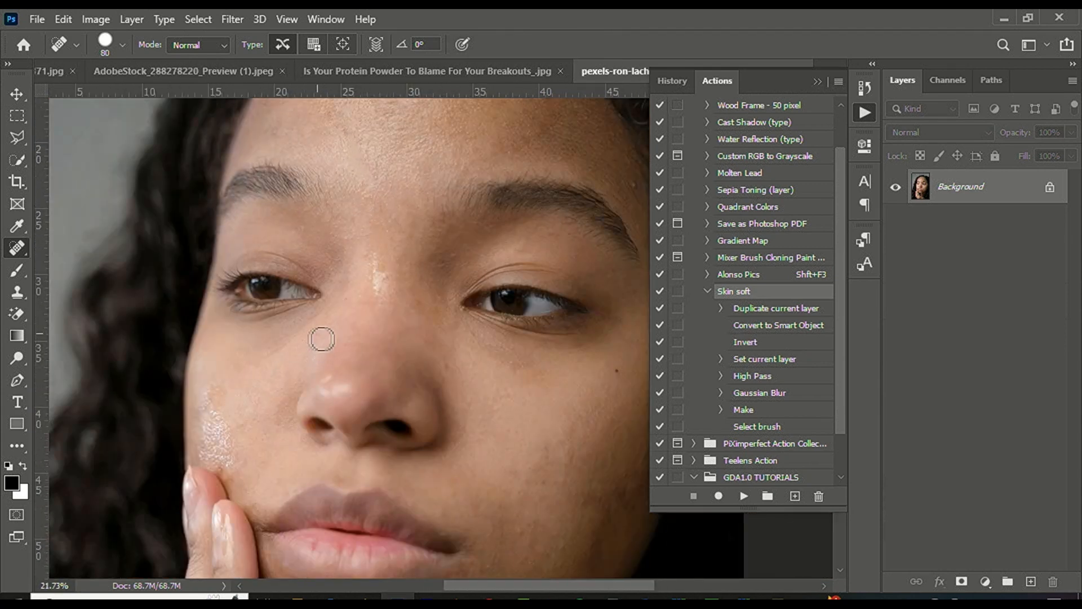
scroll(322, 339, up, 2)
mouse_move(194, 407)
mouse_down()
mouse_move(194, 416)
mouse_move(217, 399)
mouse_up()
scroll(292, 393, down, 3)
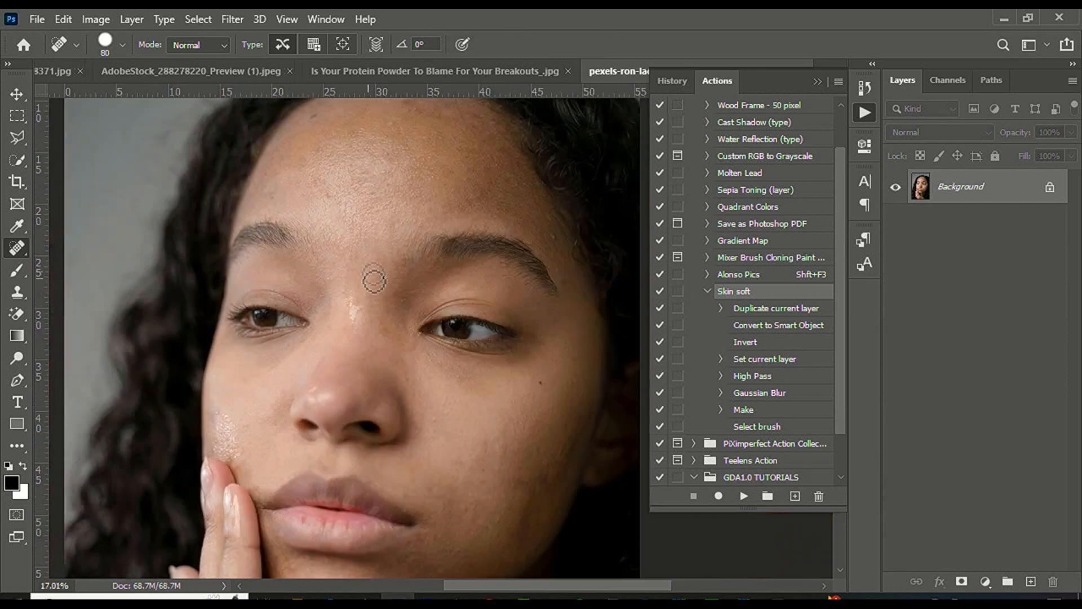
Heal the remaining small spots across the upper forehead and above the brows
scroll(361, 248, up, 3)
scroll(338, 170, down, 3)
scroll(350, 133, up, 4)
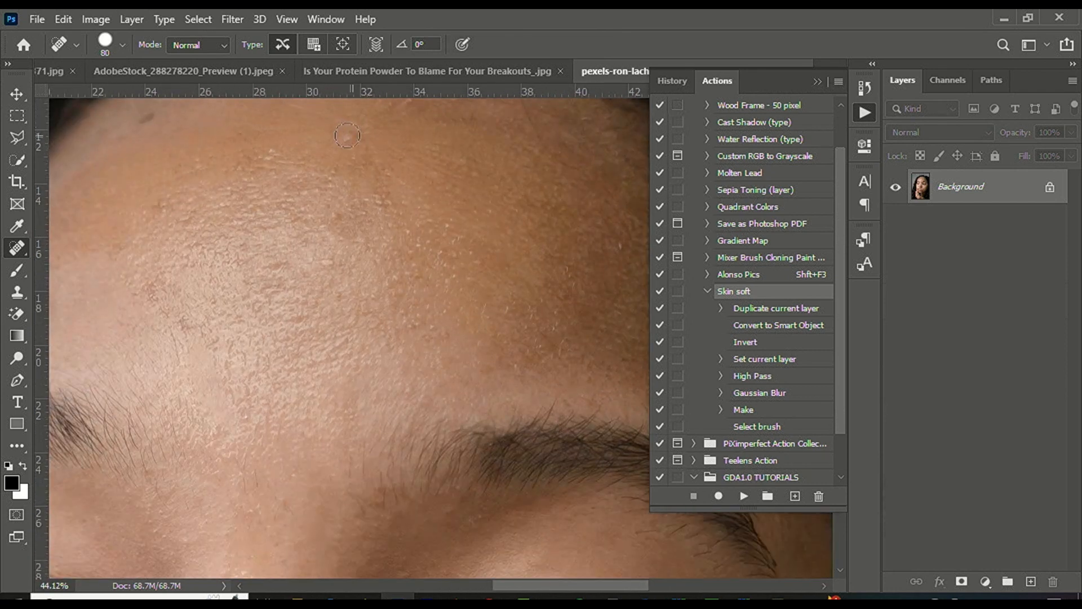
click(387, 194)
scroll(169, 126, down, 3)
scroll(182, 173, up, 2)
click(181, 173)
drag(386, 141, 420, 169)
click(200, 248)
click(192, 340)
drag(276, 304, 303, 304)
click(380, 277)
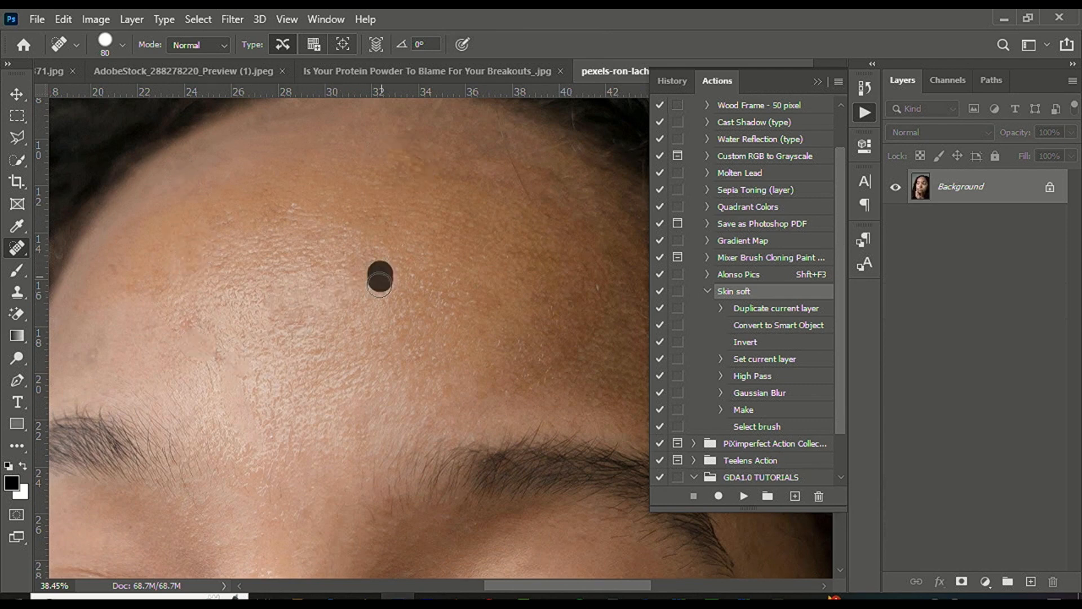
Heal the blemishes on the temple beside the outer end of the eyebrow and one more facial spot
scroll(403, 246, down, 4)
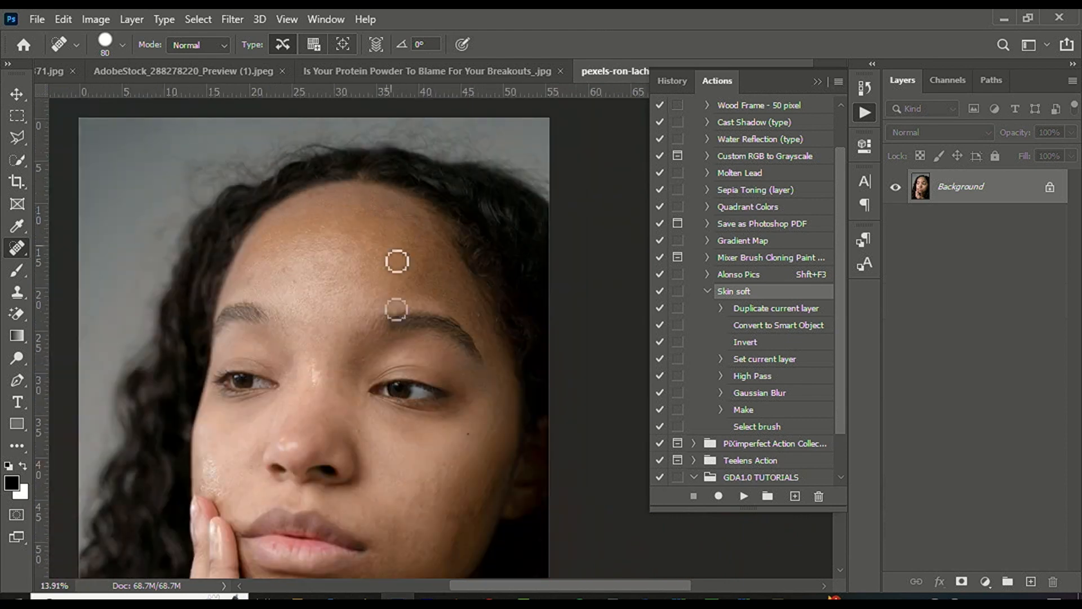
scroll(402, 245, up, 4)
mouse_move(472, 259)
mouse_down()
mouse_move(478, 280)
mouse_move(482, 258)
mouse_move(474, 302)
mouse_up()
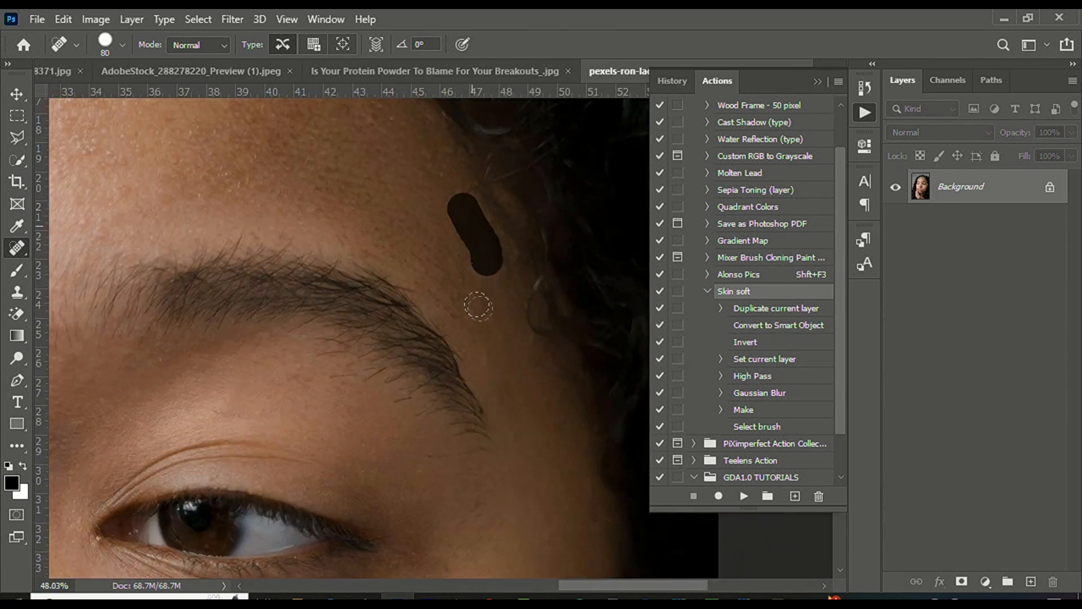
scroll(474, 302, down, 4)
scroll(408, 391, up, 2)
drag(345, 423, 358, 414)
Play the Skin soft action on the healed portrait, and set the brush to 100% opacity and a size of 600
click(15, 93)
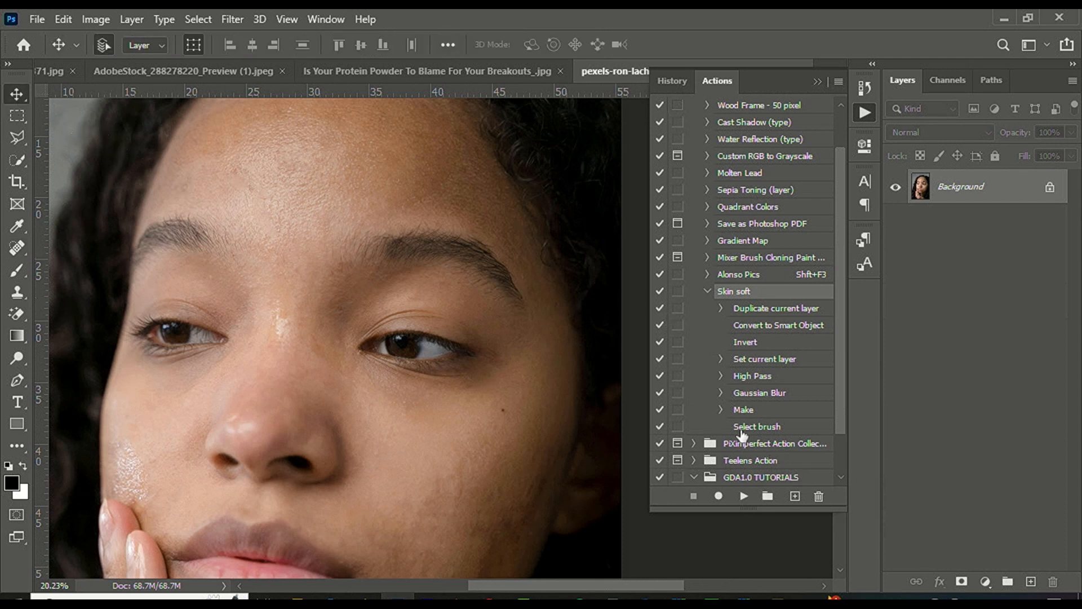
click(744, 496)
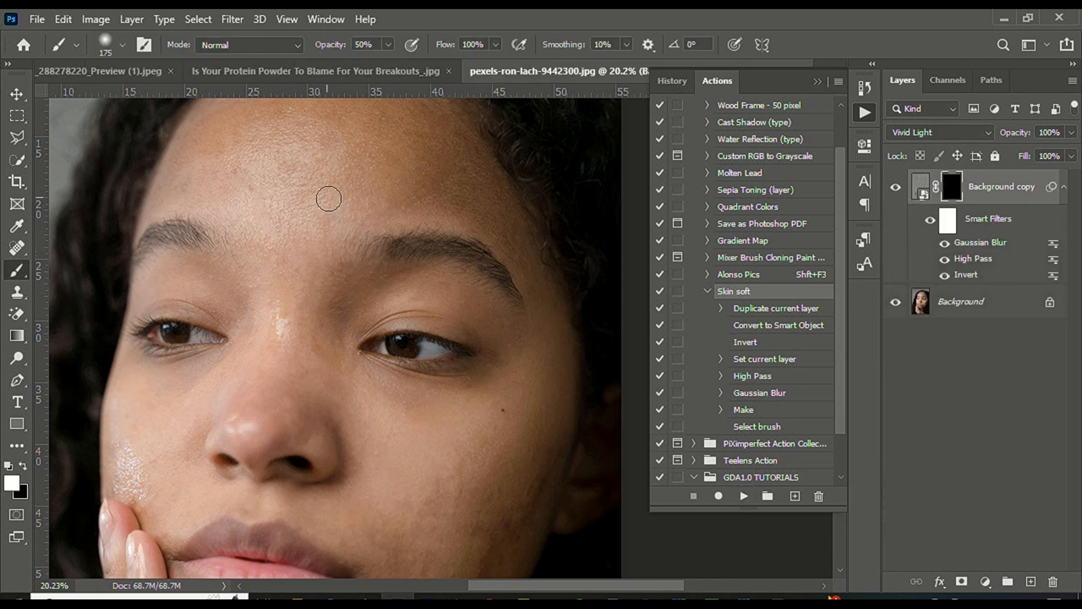
scroll(330, 193, up, 2)
click(388, 45)
drag(388, 64, 428, 65)
key(bracketright)
key(bracketright)
key(bracketright)
scroll(411, 341, up, 3)
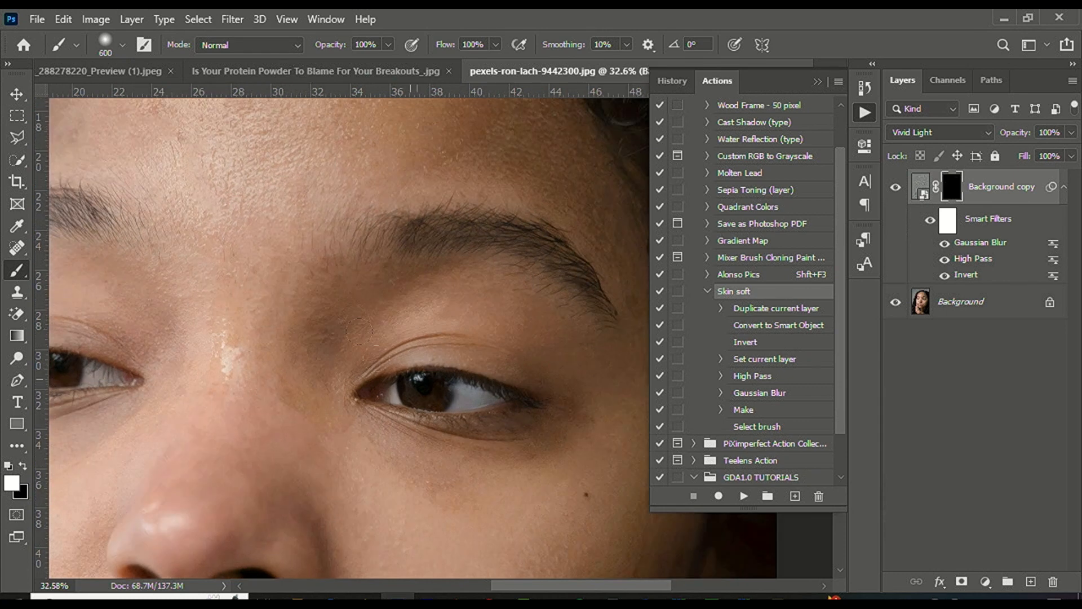
Paint white on the Background copy's mask over the forehead to smooth its skin
scroll(423, 433, down, 7)
scroll(360, 252, up, 5)
key(bracketright)
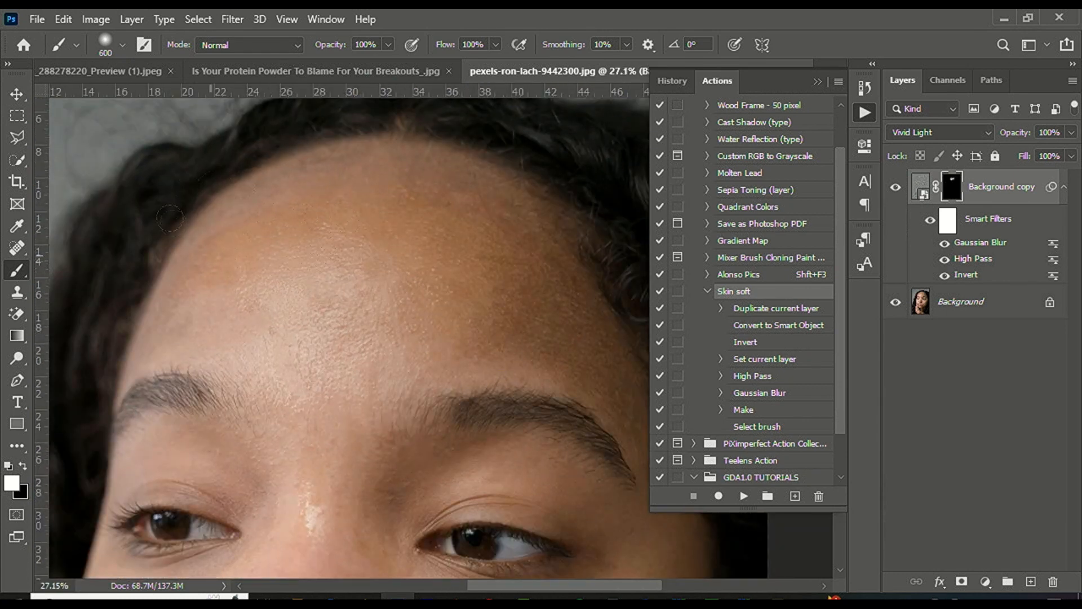
scroll(312, 246, down, 1)
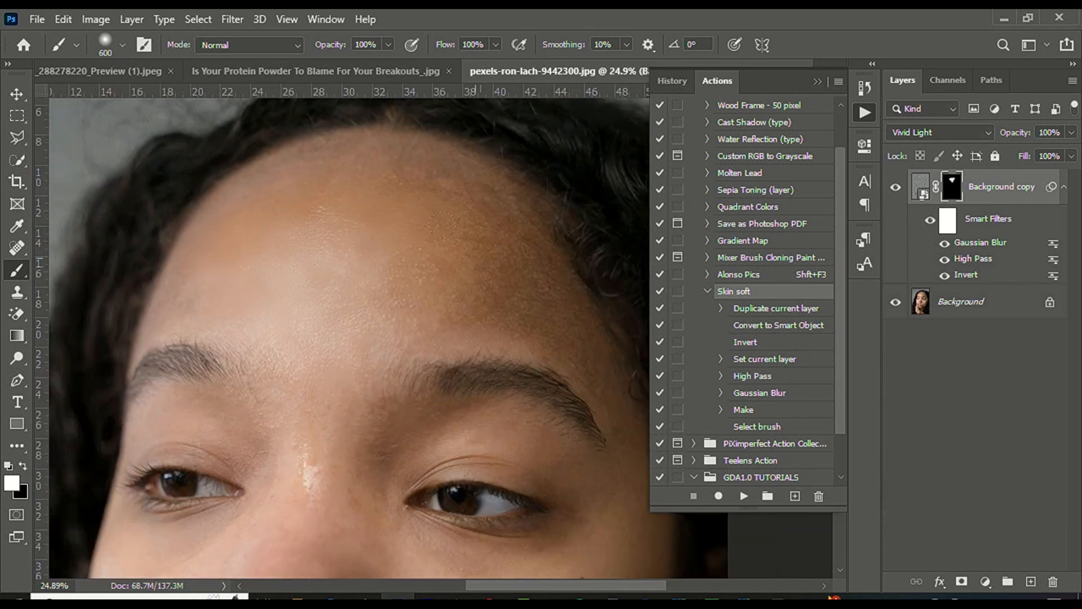
scroll(307, 223, down, 4)
scroll(427, 253, up, 2)
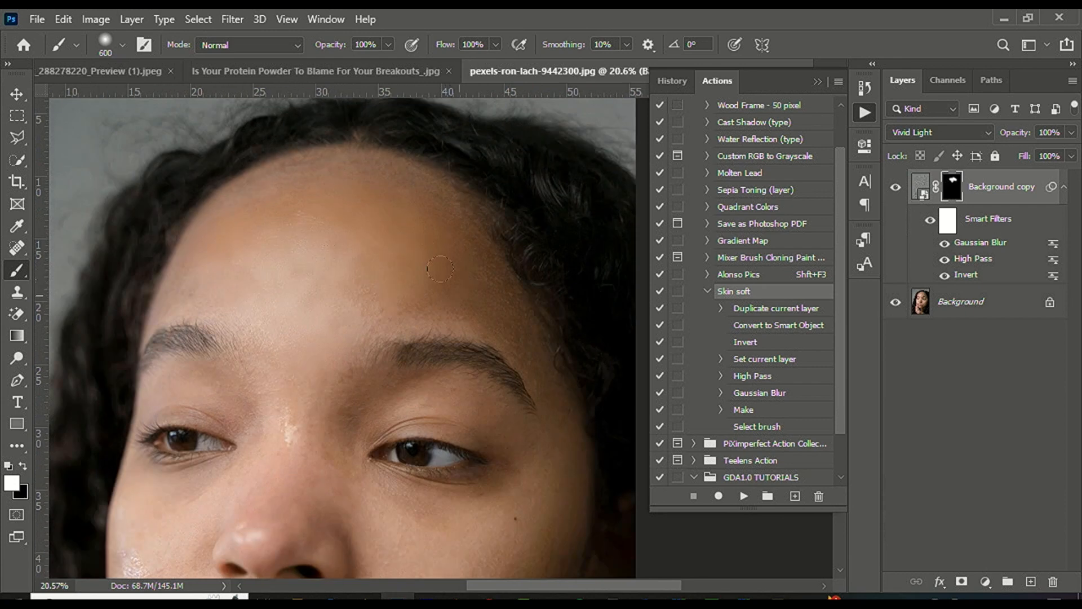
scroll(325, 235, down, 2)
Reduce the brush size to 250 and paint white on the mask along the forehead's edge and temple
key(bracketleft)
key(bracketleft)
key(bracketleft)
key(bracketleft)
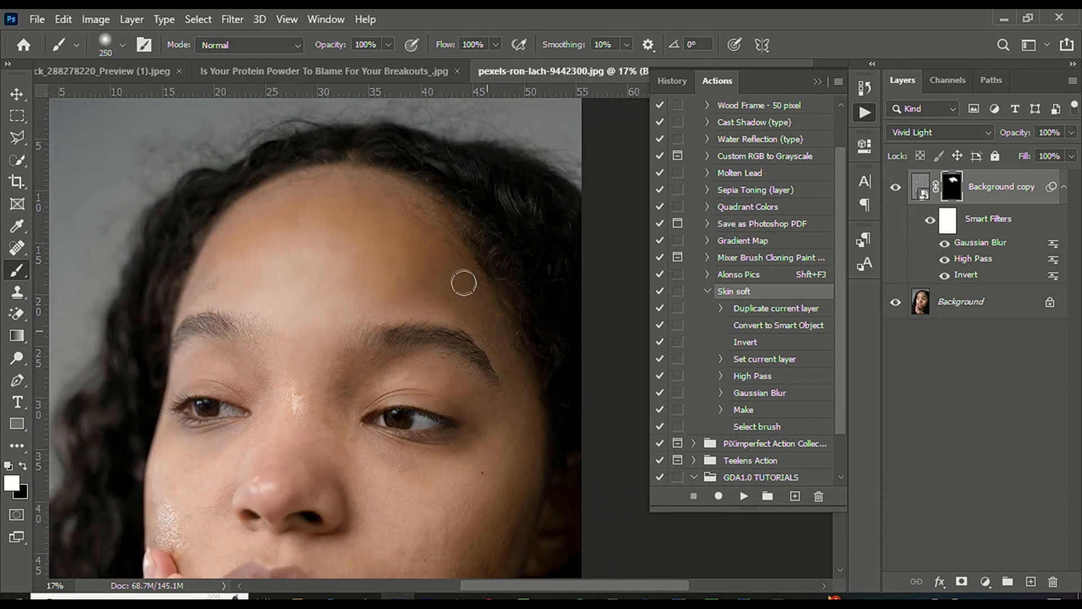
scroll(507, 383, up, 8)
scroll(413, 178, down, 6)
Enlarge the brush to 500 and paint white on the mask down the side of the face onto the cheek
key(bracketright)
scroll(414, 186, up, 4)
key(bracketright)
key(bracketright)
scroll(472, 217, down, 3)
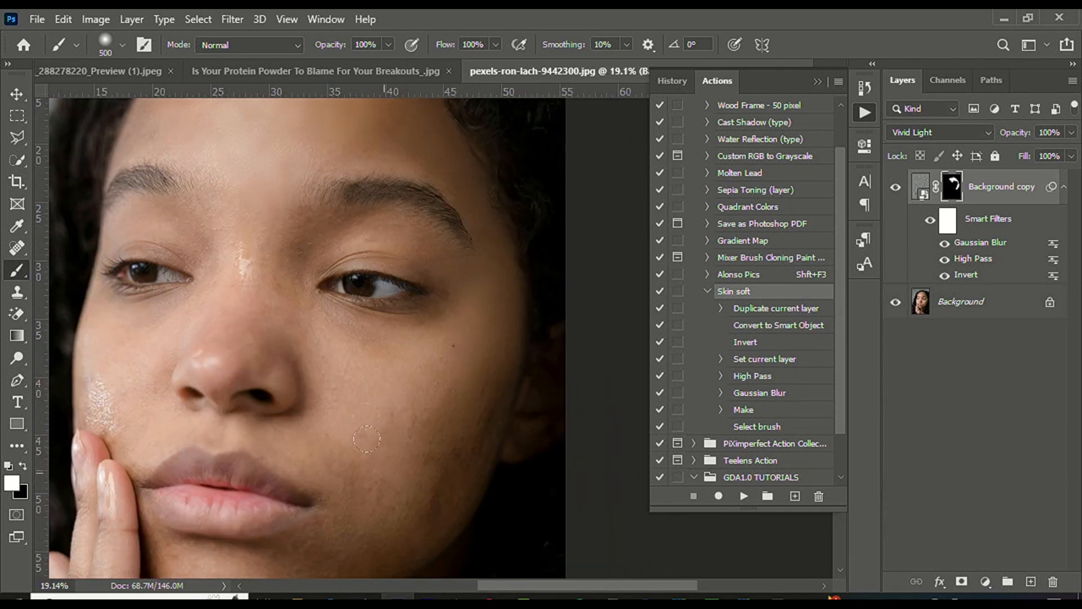
Restore the cheek mole by painting black on the mask with a size 80 brush, and return to white
scroll(396, 343, up, 5)
key(bracketleft)
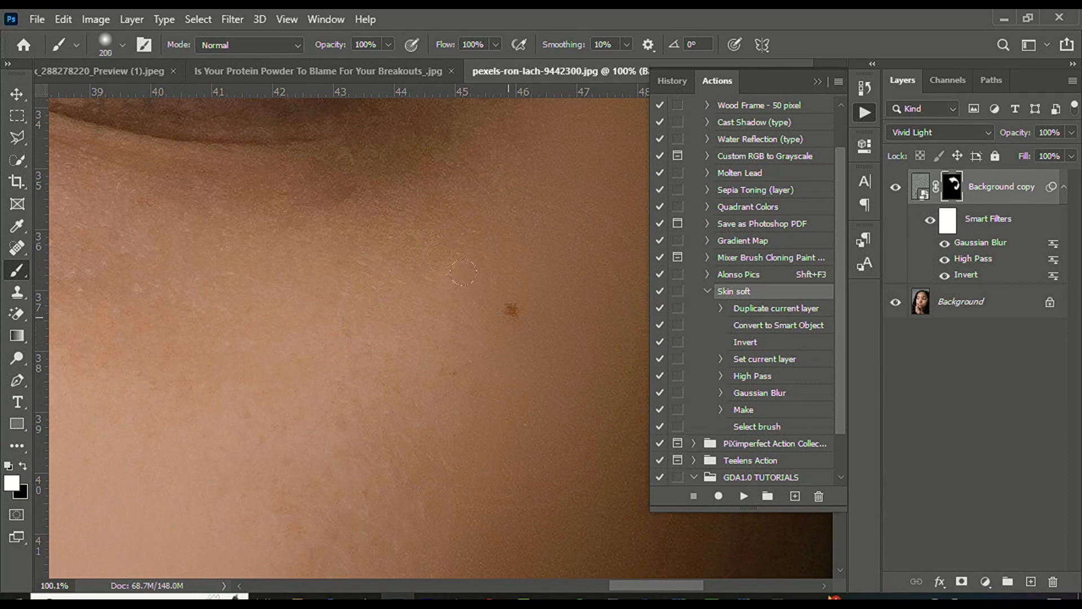
key(x)
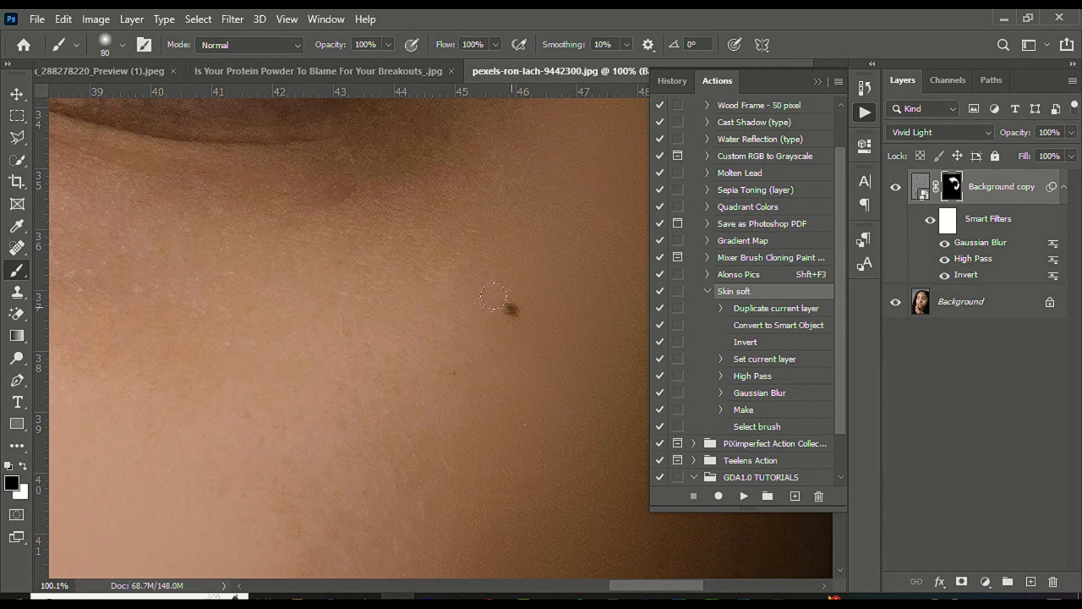
scroll(495, 299, down, 3)
scroll(495, 307, up, 3)
scroll(497, 310, down, 3)
key(x)
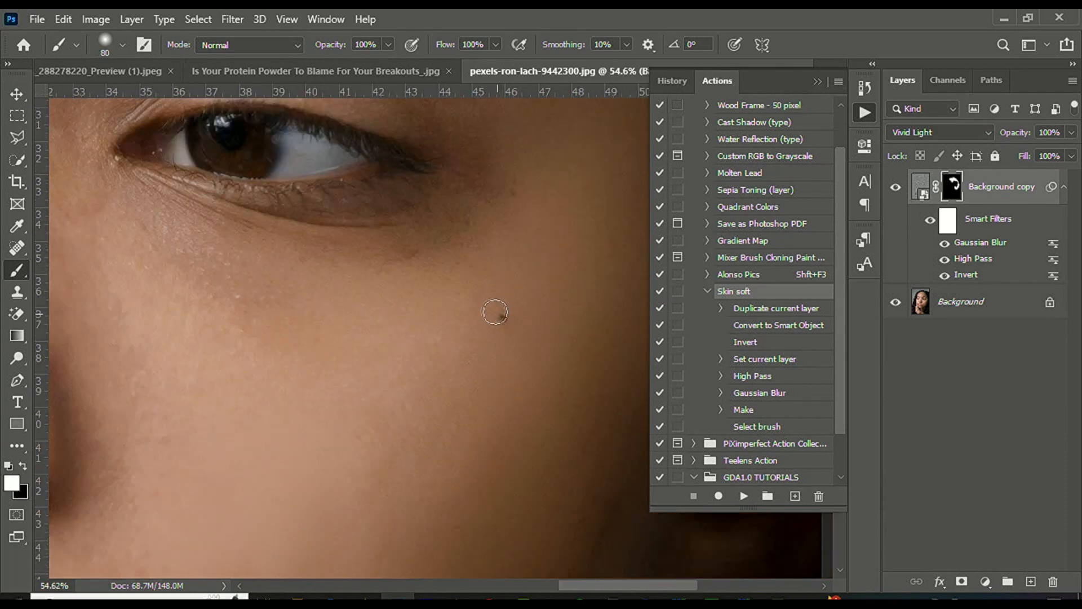
Set the brush size to 300 and paint white on the mask over the cheek and below the eye
scroll(496, 312, down, 2)
key(bracketright)
key(bracketright)
key(bracketright)
key(bracketright)
key(bracketright)
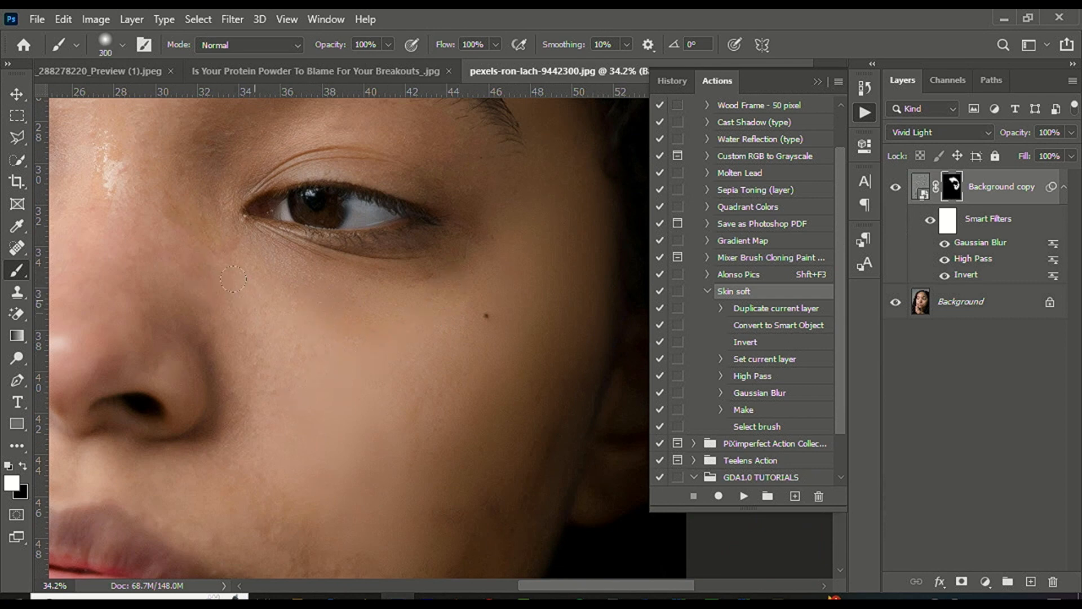
scroll(384, 424, down, 2)
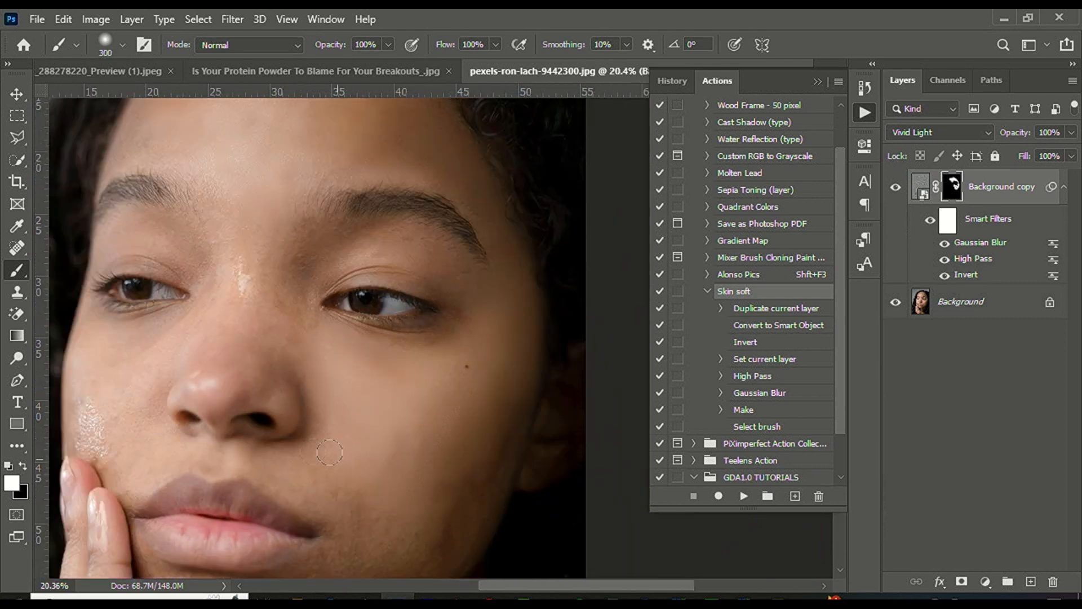
Paint white on the mask over the other cheek, the area around the mouth and the chin to smooth them
scroll(286, 374, down, 1)
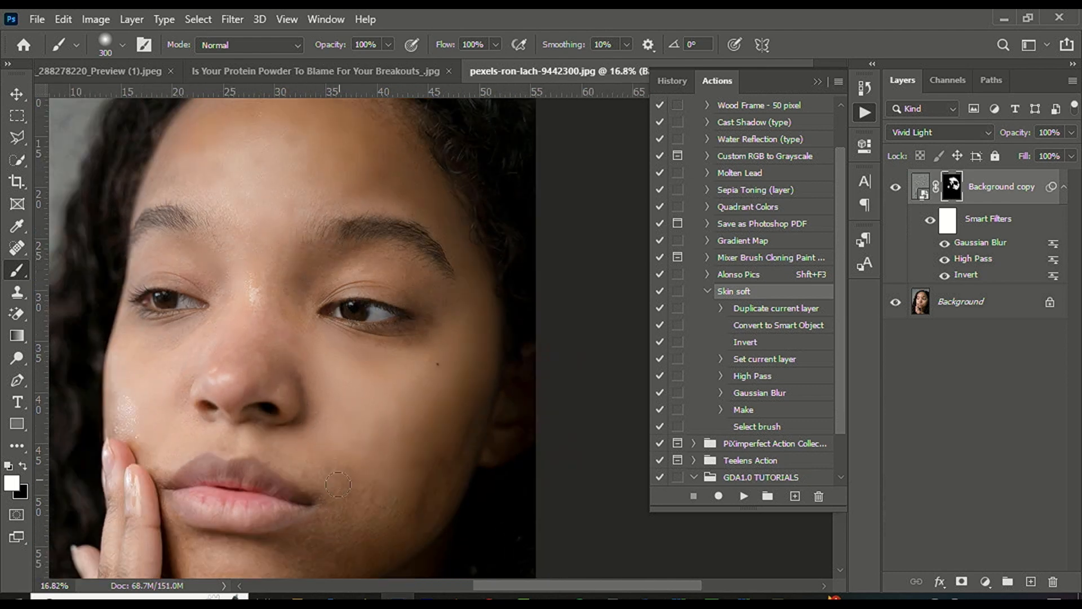
scroll(389, 425, up, 1)
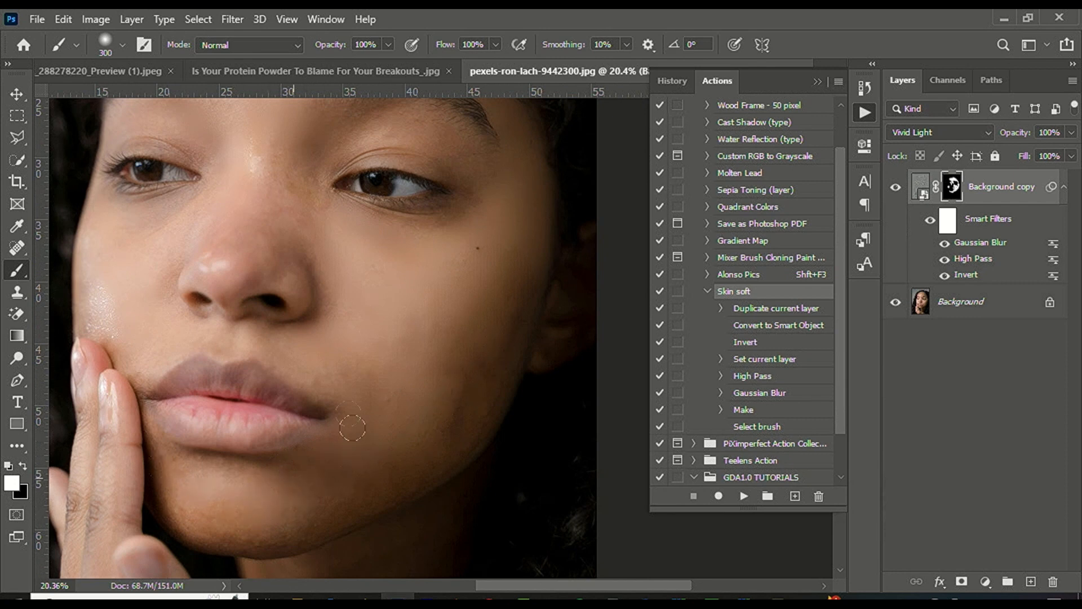
scroll(354, 406, up, 2)
scroll(833, 382, down, 1)
scroll(597, 451, down, 3)
scroll(510, 259, up, 1)
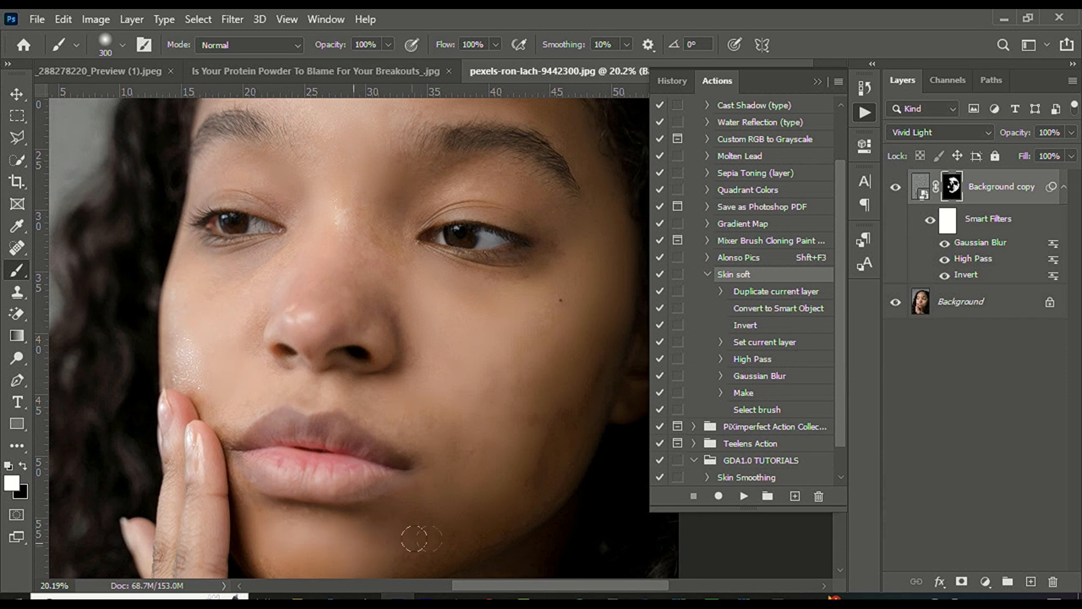
Readjust the High Pass smart filter's radius and set the Gaussian Blur smart filter's radius to 9.4 pixels
scroll(235, 447, down, 2)
scroll(744, 225, up, 3)
scroll(362, 198, up, 3)
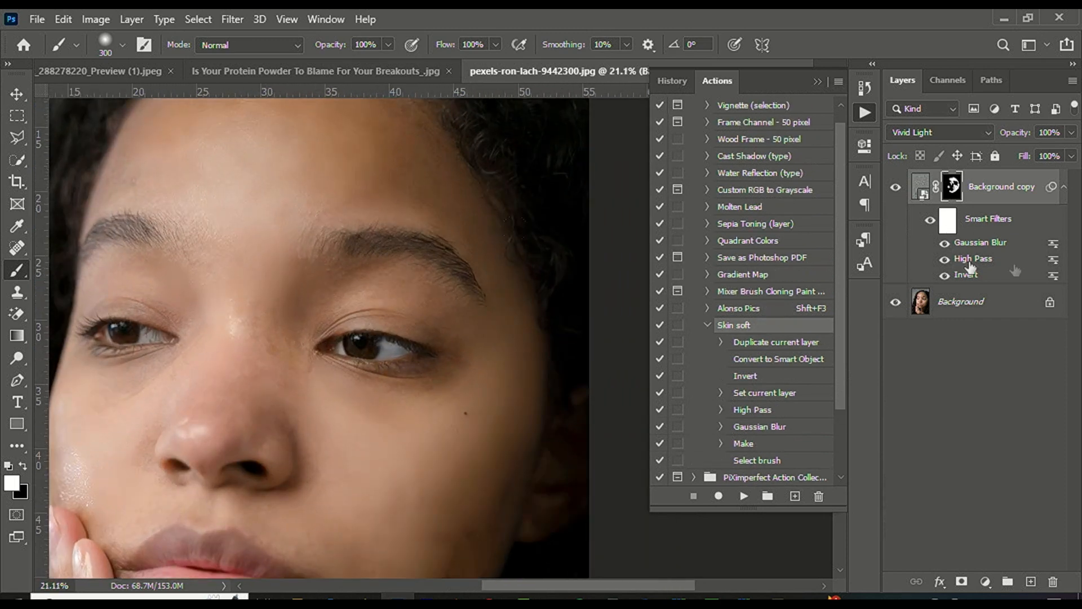
key(x)
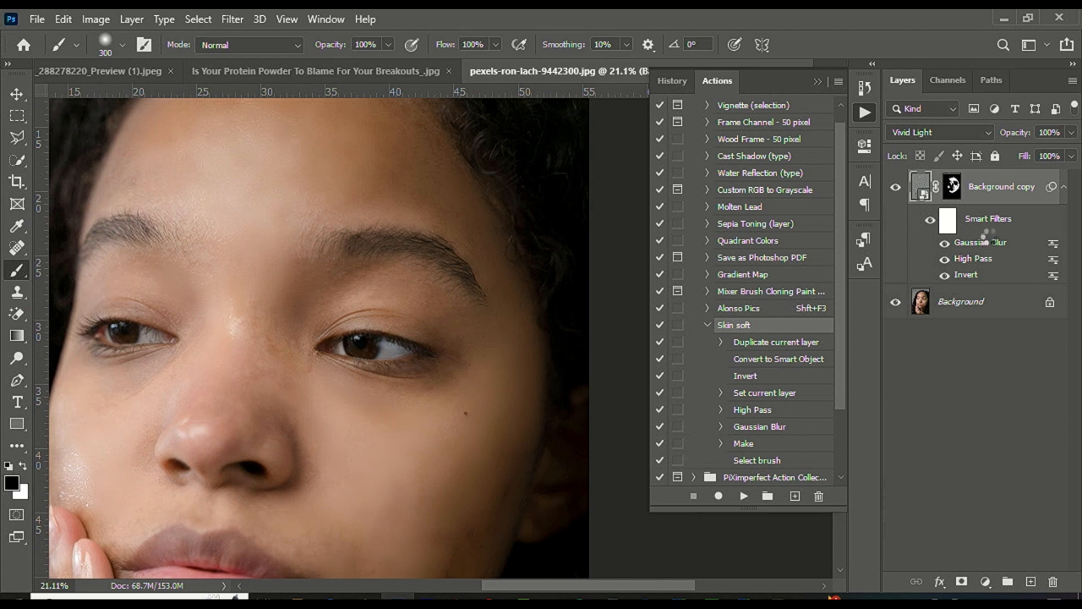
click(947, 153)
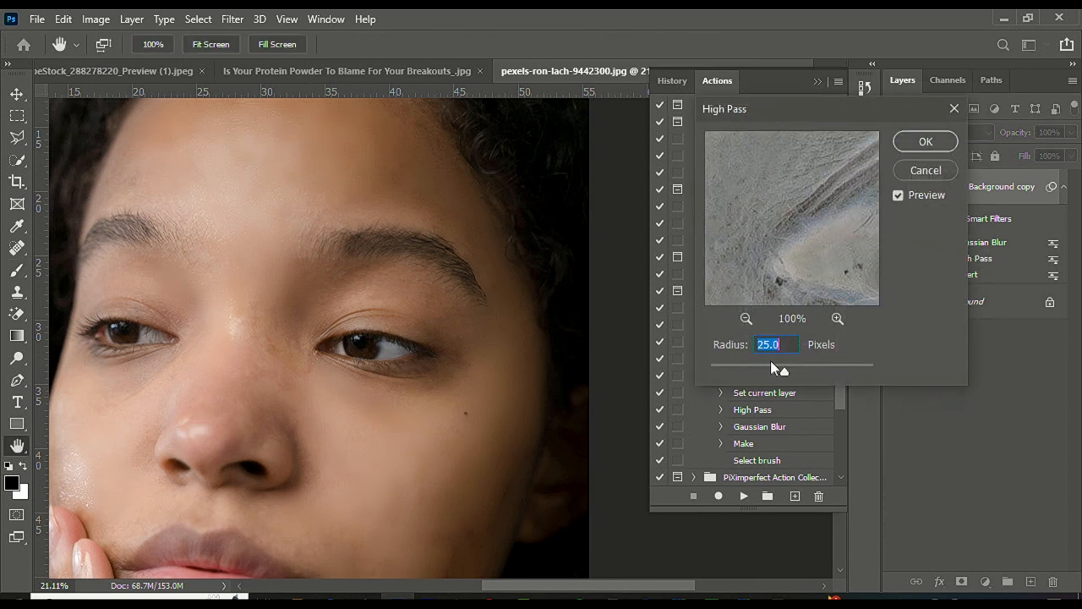
mouse_move(772, 381)
mouse_down()
mouse_move(742, 380)
mouse_move(790, 372)
mouse_up()
click(908, 142)
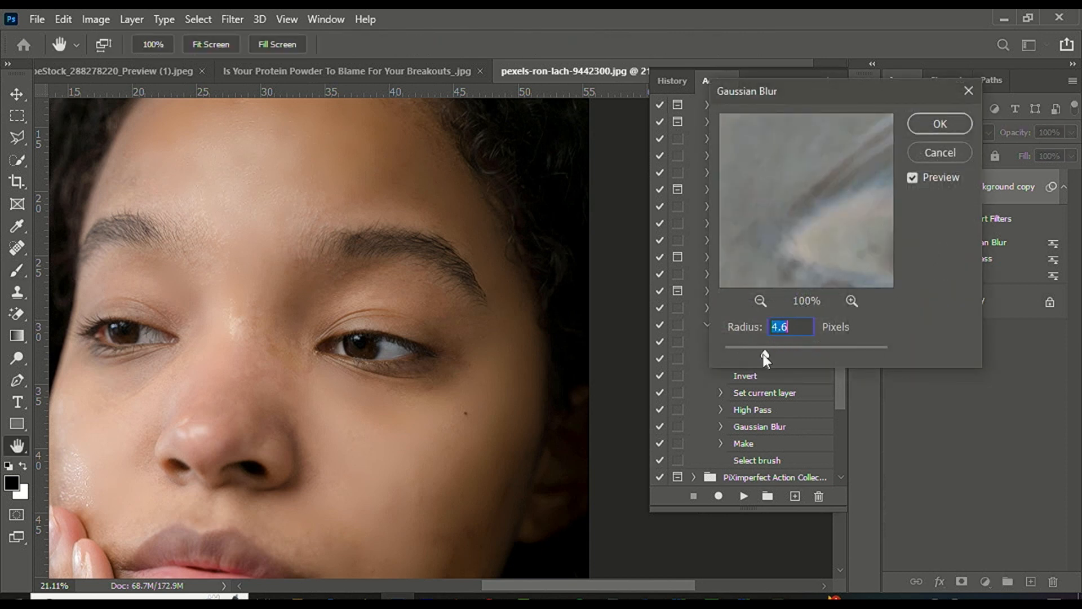
drag(779, 356, 789, 356)
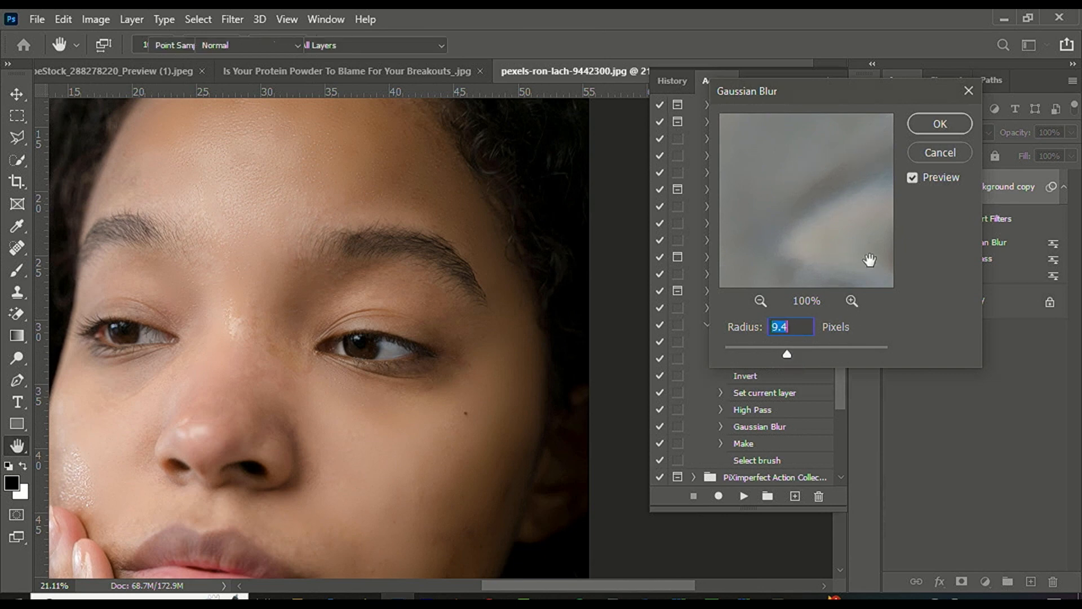
key(Return)
Toggle the Background copy layer's visibility to compare the skin with and without smoothing, both close up and at full-face size
scroll(590, 287, down, 3)
scroll(393, 187, down, 2)
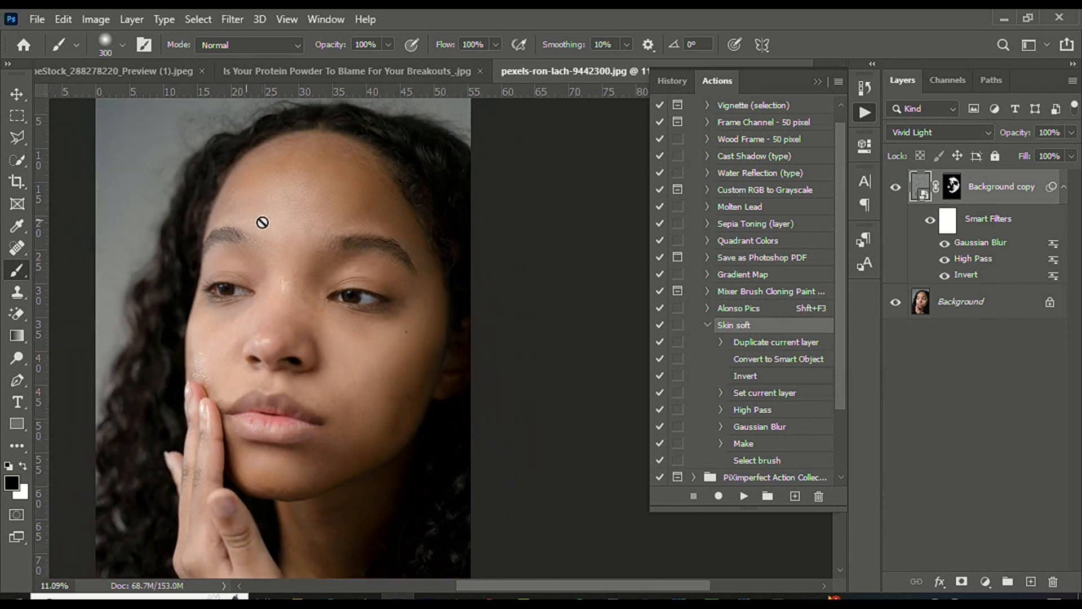
click(17, 94)
click(896, 188)
click(895, 187)
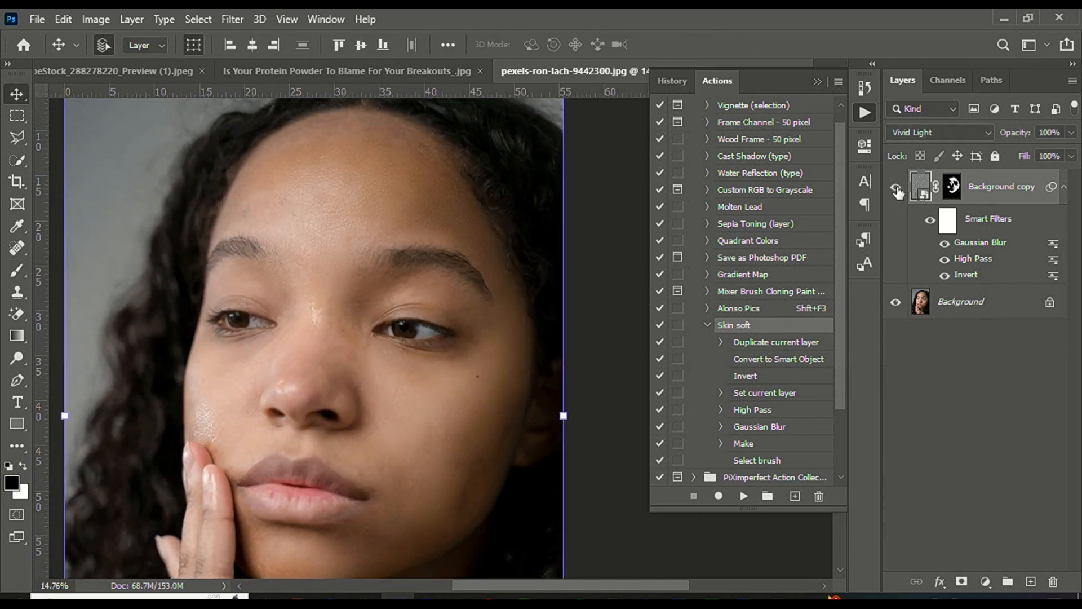
click(896, 188)
click(896, 187)
scroll(360, 186, up, 5)
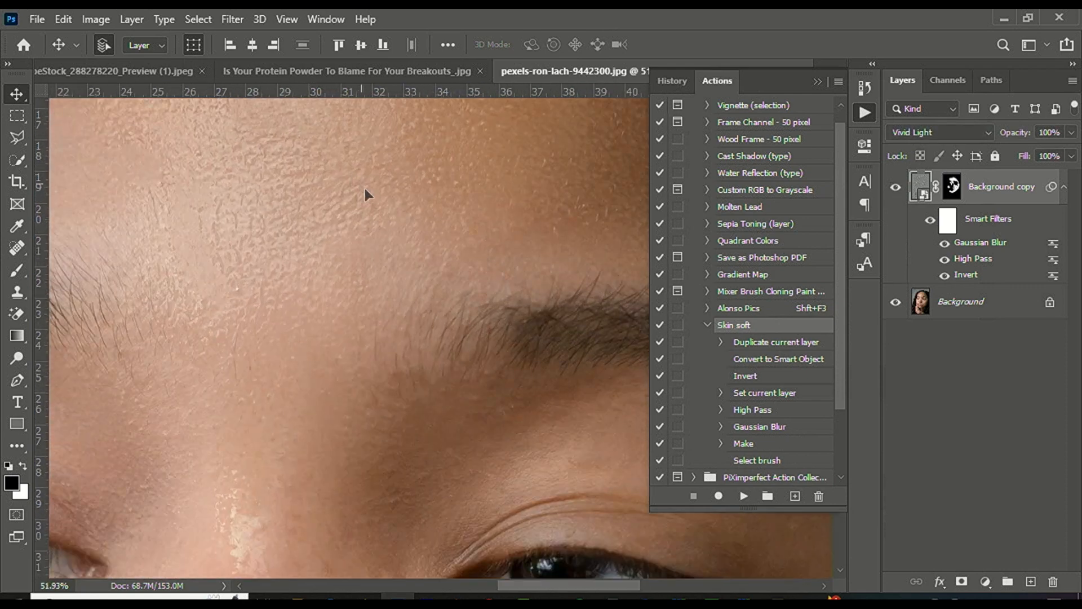
scroll(359, 186, down, 3)
scroll(357, 224, up, 3)
scroll(331, 153, down, 3)
click(897, 189)
click(897, 189)
Place the original pexels-ron-lach-9442300.jpg from the Downloads folder as the topmost layer, aligned to the canvas
click(330, 596)
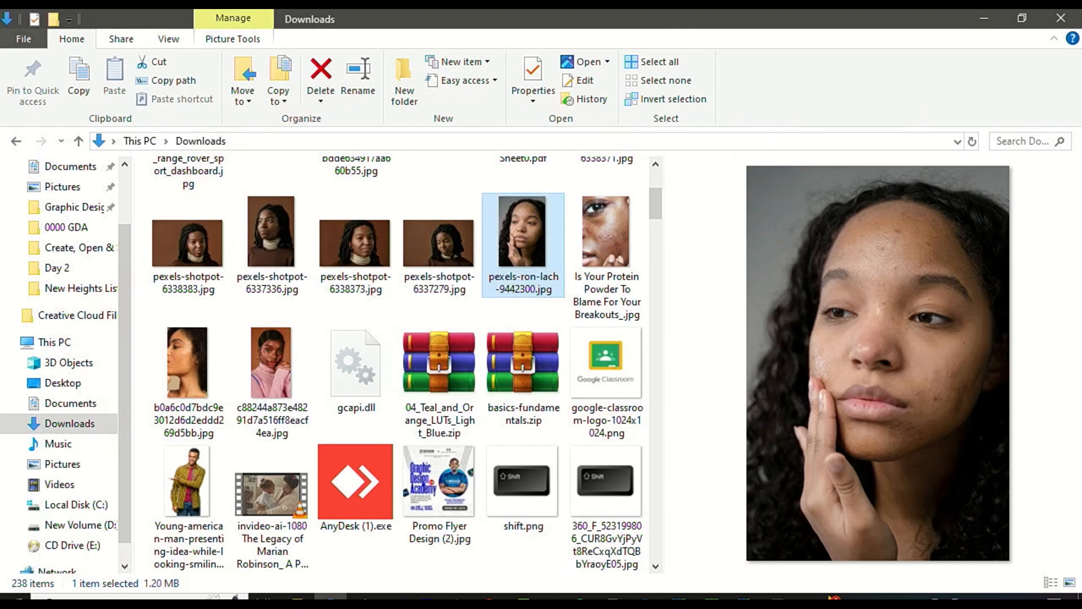
click(398, 596)
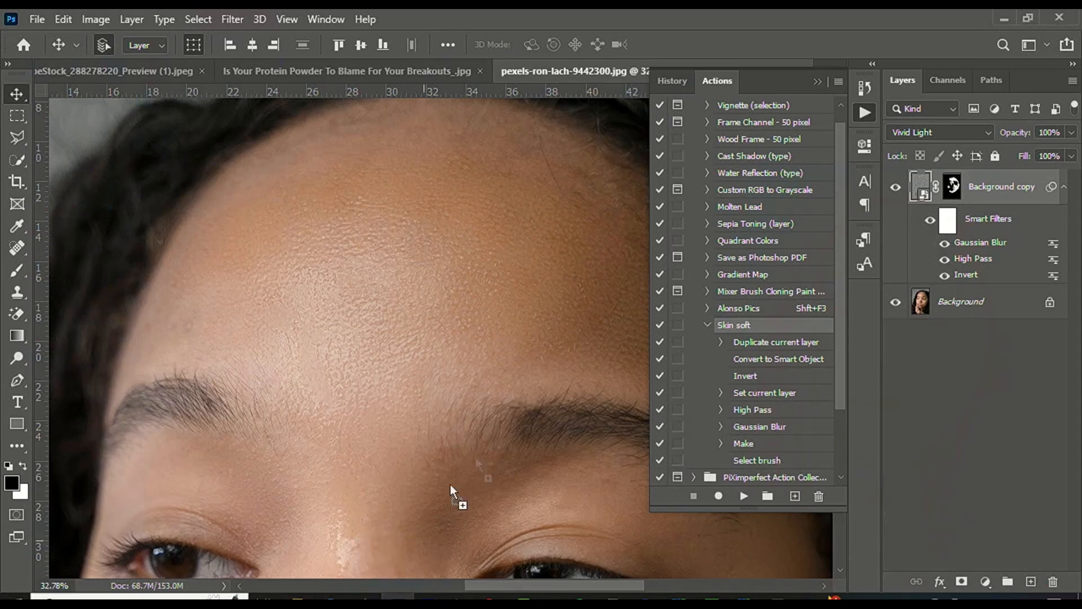
scroll(429, 333, down, 5)
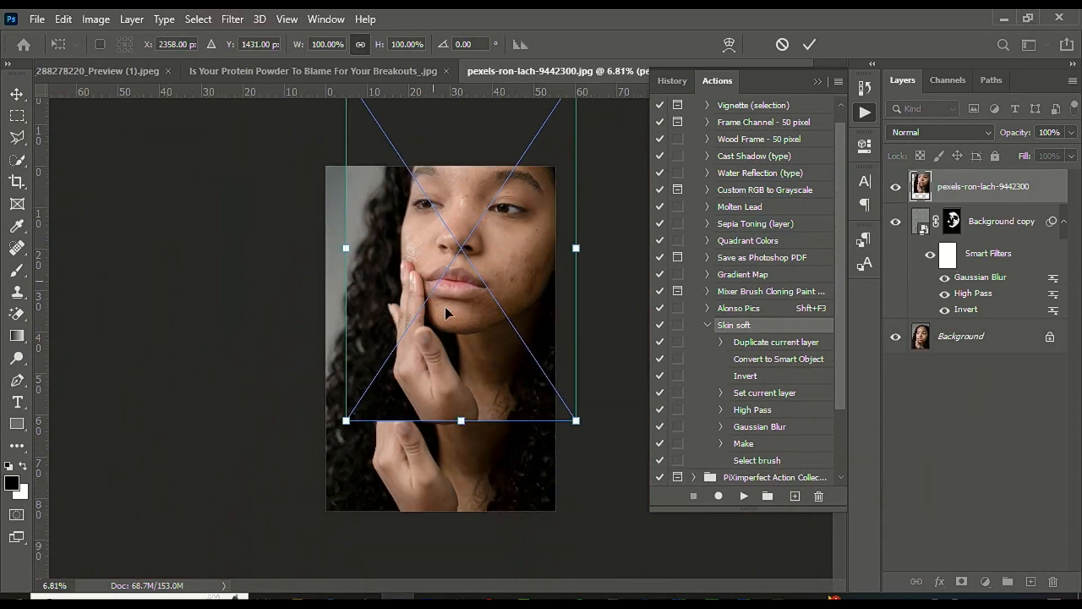
drag(441, 309, 428, 399)
key(Return)
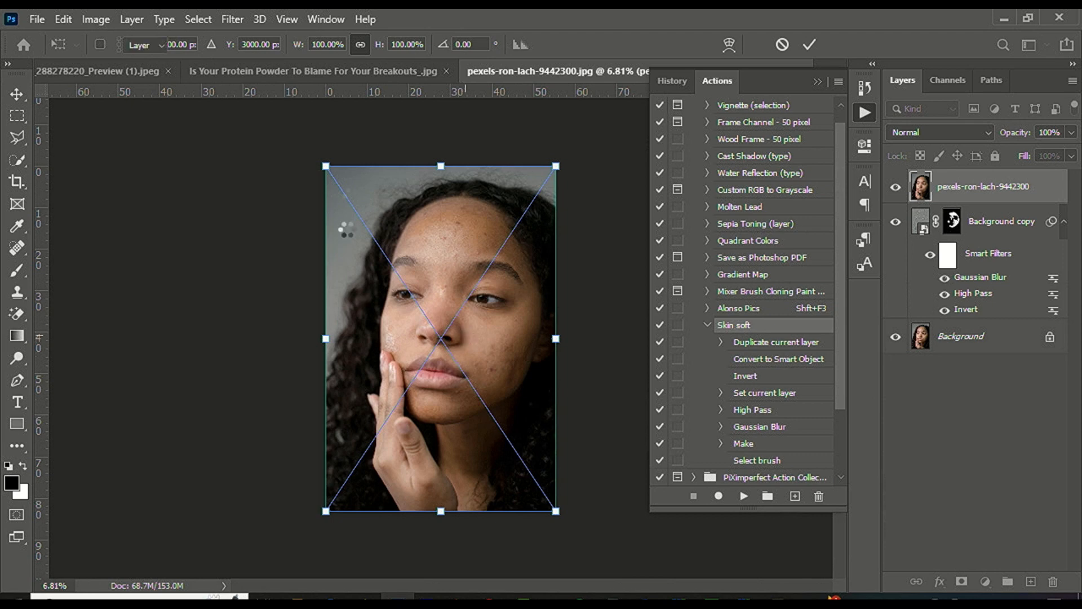
Toggle the visibility of the placed original photo to compare it with the retouched face
scroll(464, 334, up, 4)
scroll(443, 247, down, 2)
click(895, 186)
click(896, 186)
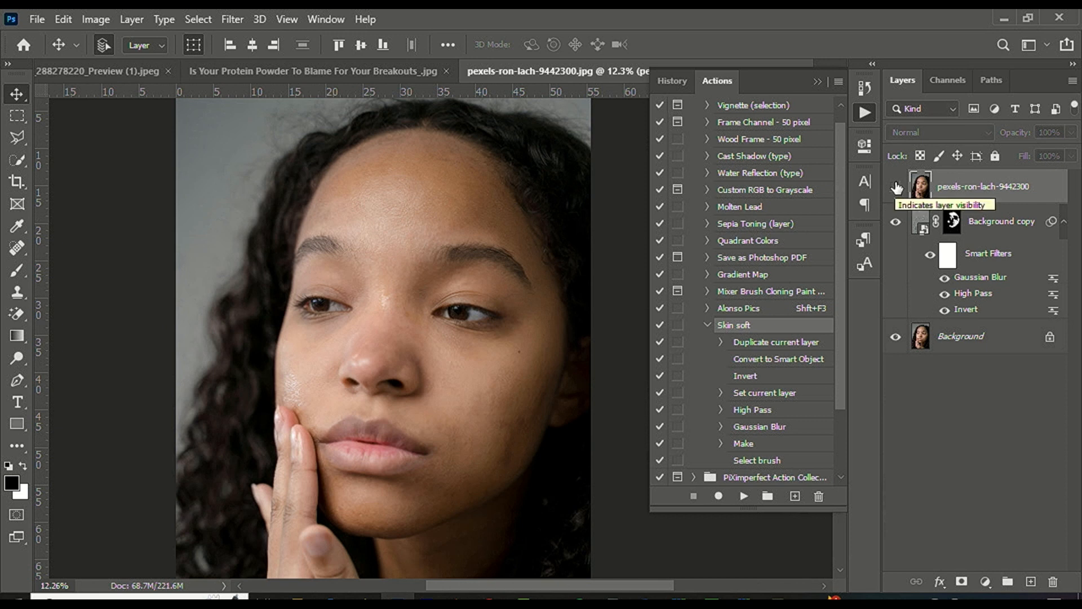
click(895, 188)
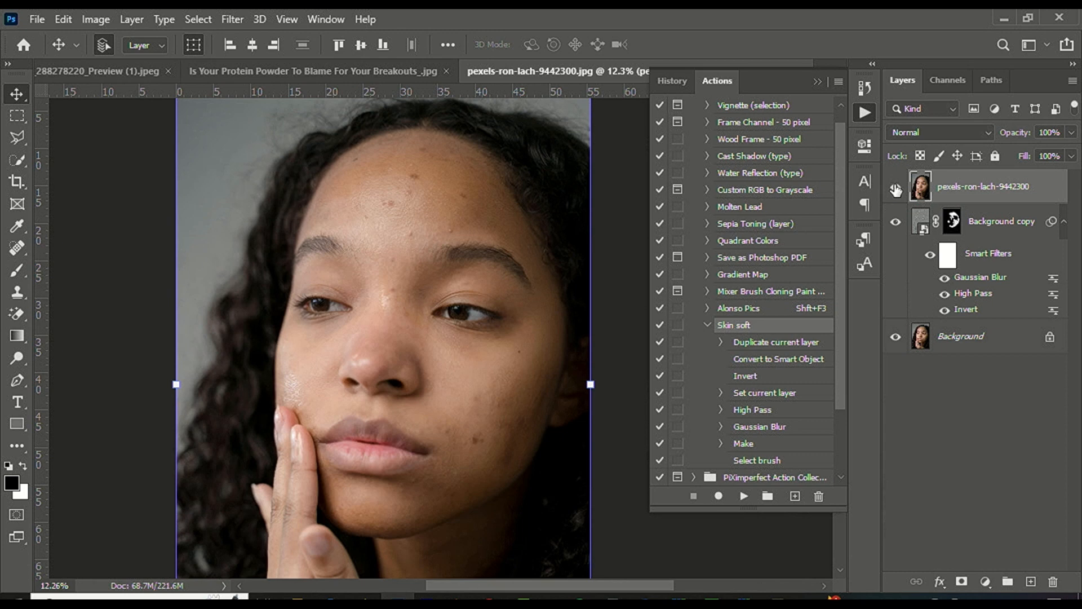
Collapse the Actions panel and close the two skin-smoothing portrait documents without saving
click(815, 83)
key(ctrl+w)
click(531, 247)
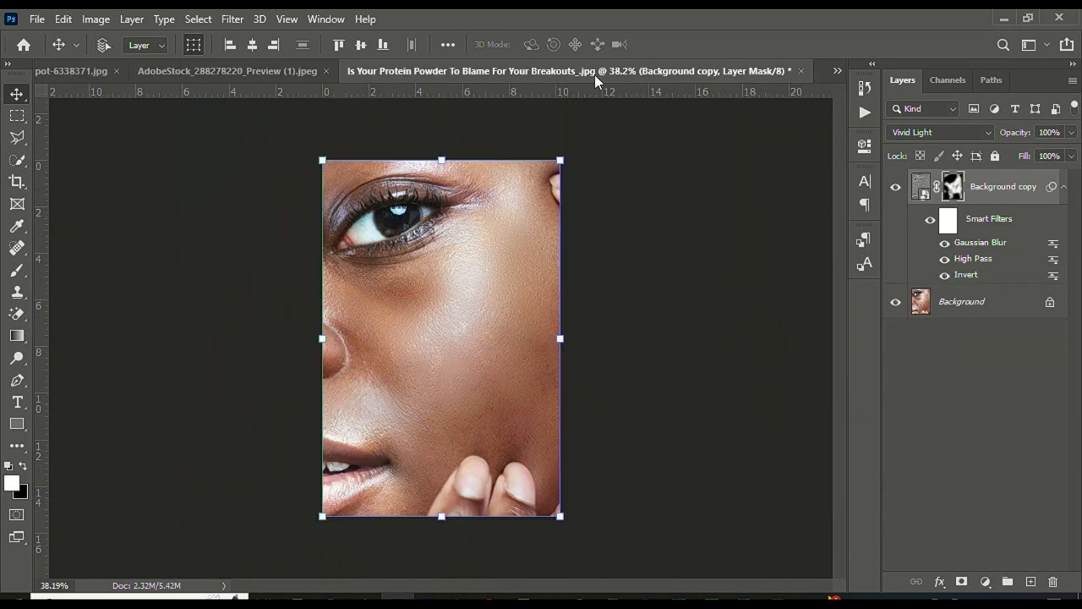
key(ctrl+w)
click(550, 248)
scroll(521, 136, down, 3)
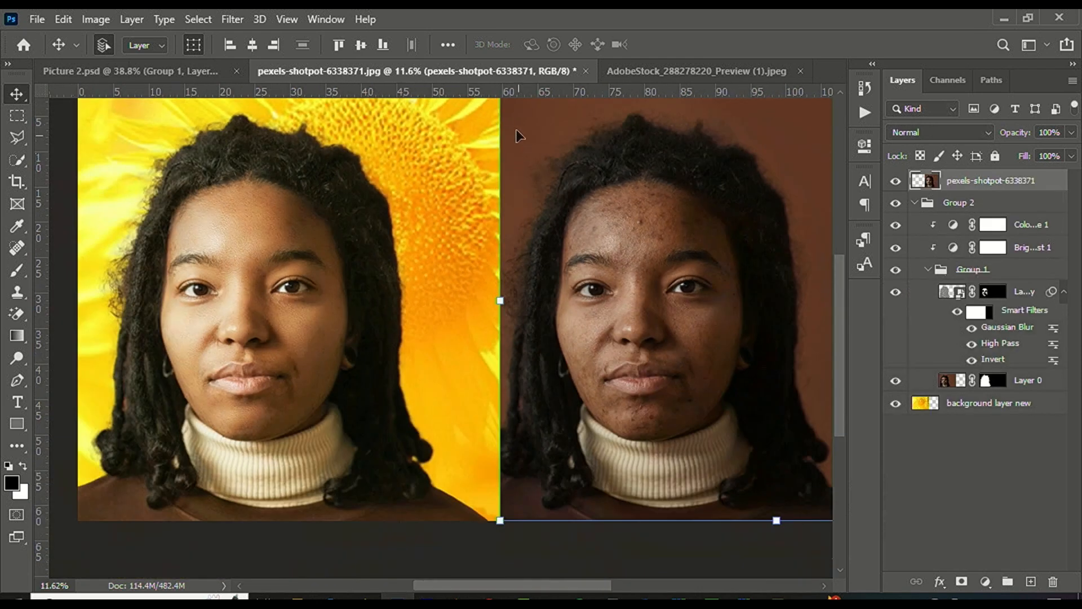
Switch to the AdobeStock_288278220_Preview (1).jpeg teeth photo and add a Hue/Saturation adjustment layer
click(715, 67)
scroll(447, 364, up, 8)
scroll(520, 249, down, 4)
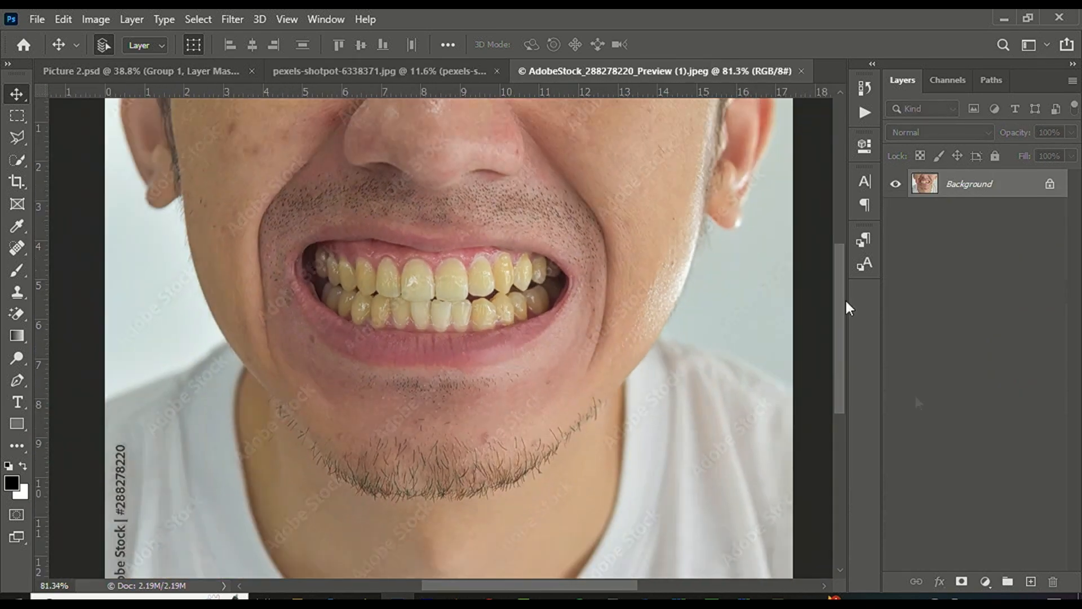
click(985, 580)
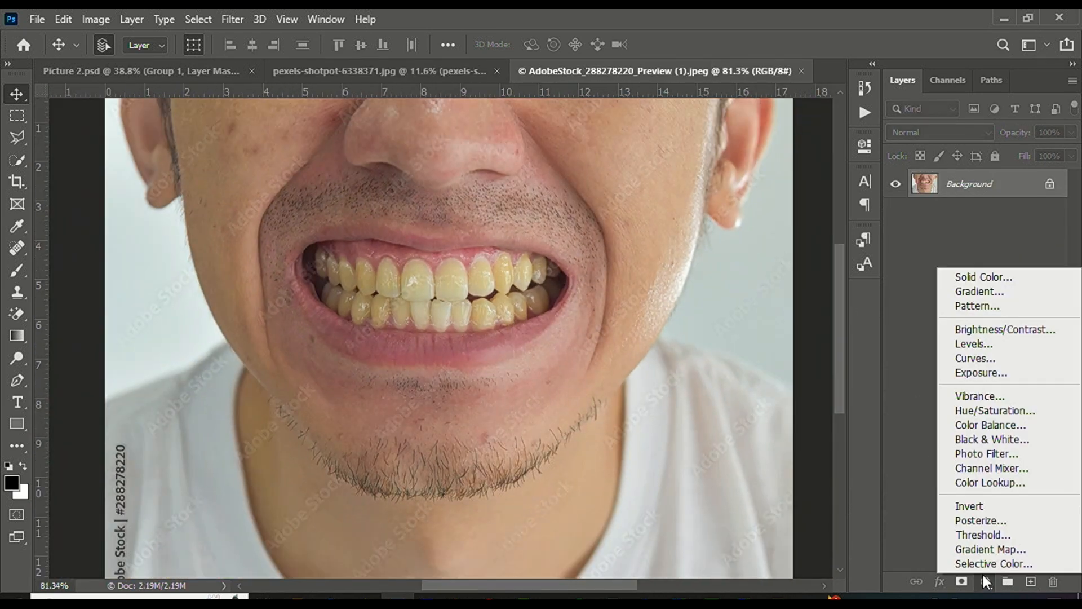
click(1011, 411)
Set the Yellows to saturation -100 and lightness +94, and widen their full-effect colour range to 33°–84°
click(727, 220)
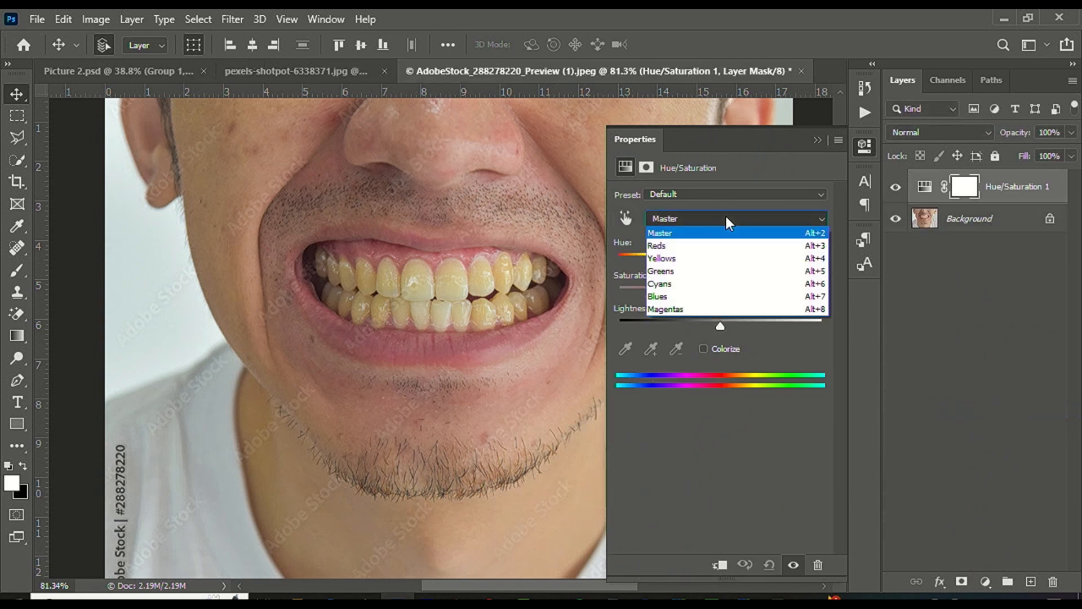
click(708, 269)
drag(722, 293, 598, 295)
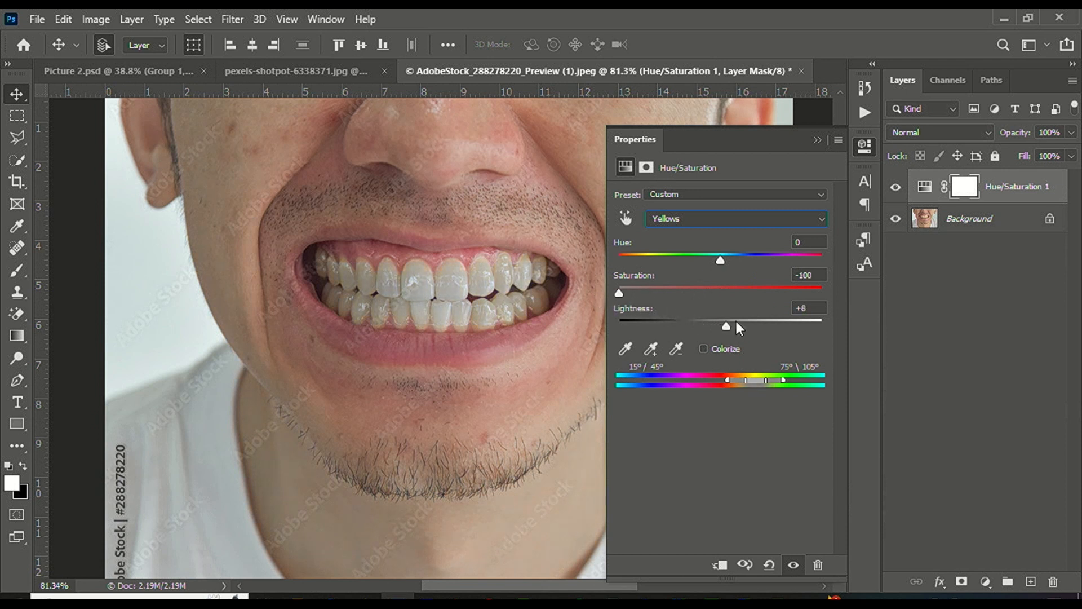
drag(769, 323, 809, 322)
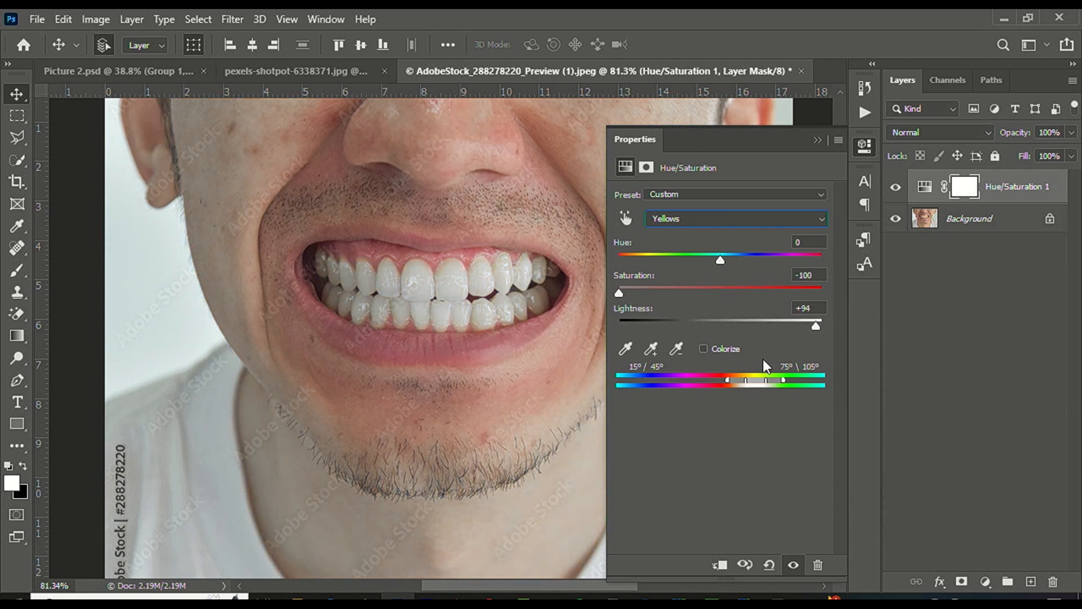
drag(742, 379, 739, 380)
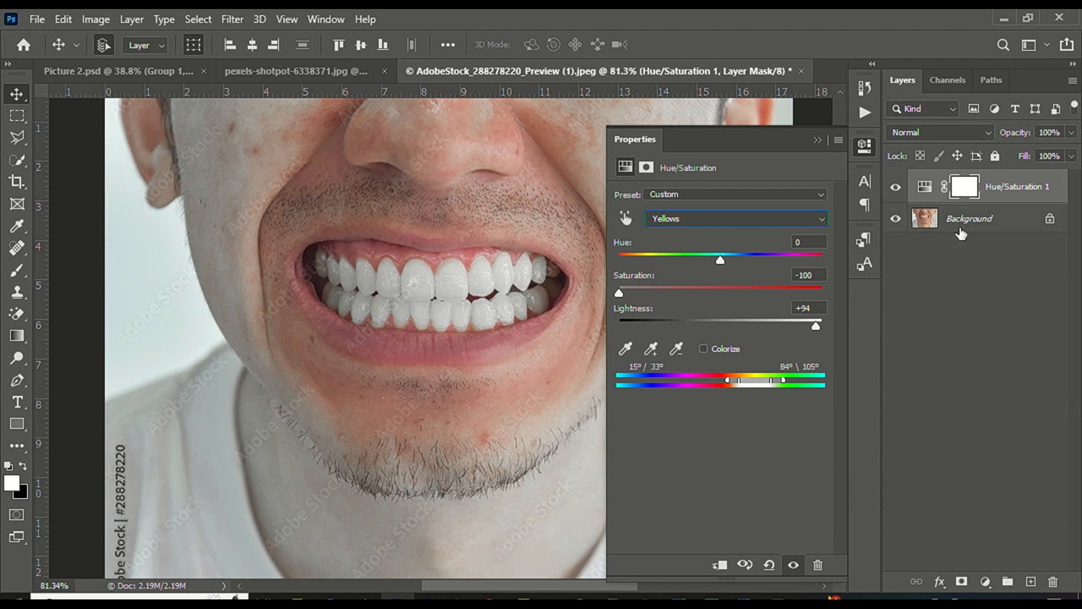
Invert the Hue/Saturation layer's mask to black to hide the adjustment
click(966, 195)
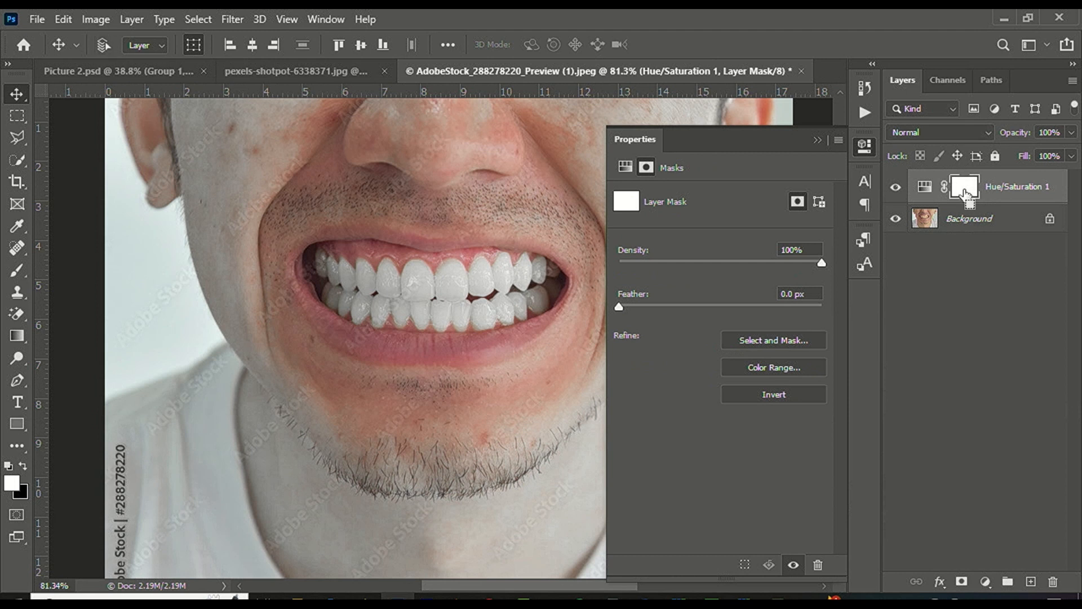
key(ctrl+i)
scroll(507, 332, up, 2)
scroll(510, 327, up, 1)
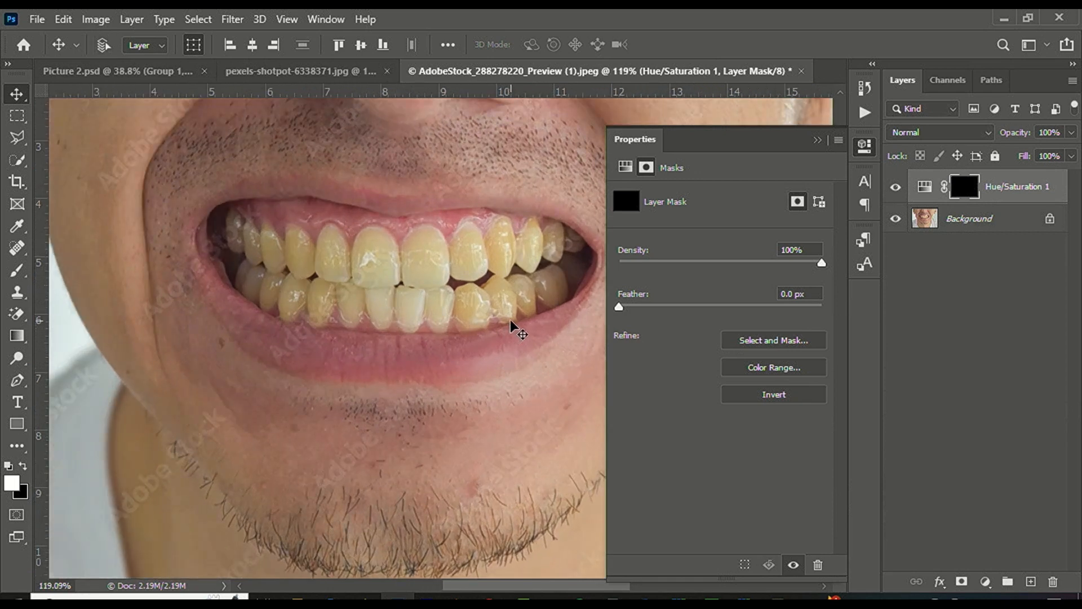
key(ctrl+i)
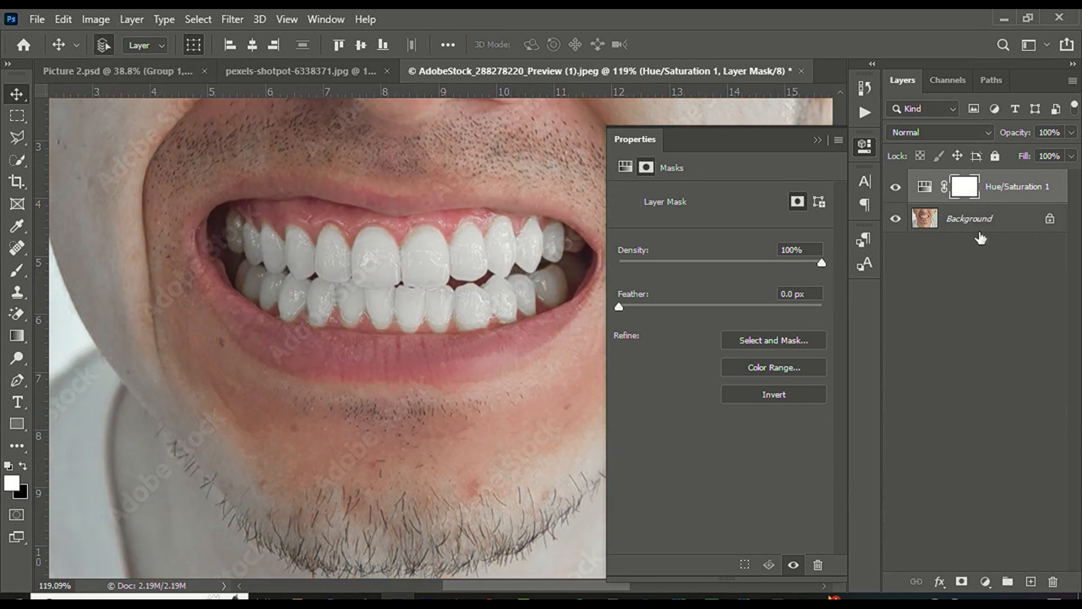
click(93, 18)
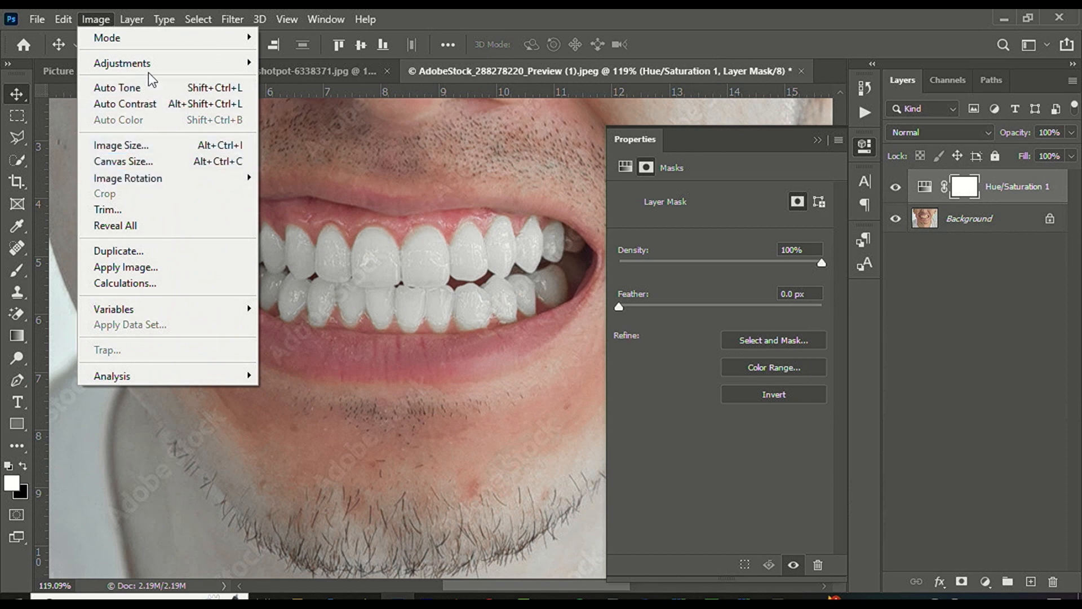
mouse_move(203, 63)
click(350, 259)
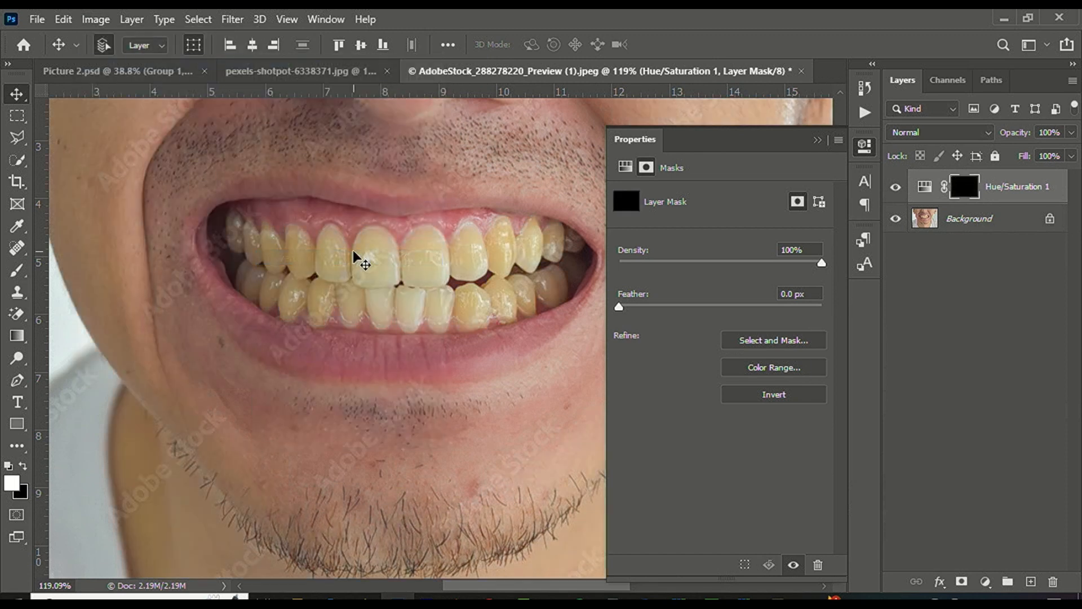
Reduce the brush to size 70 and paint white on the mask over the central front teeth
scroll(449, 299, down, 6)
scroll(449, 299, up, 5)
key(b)
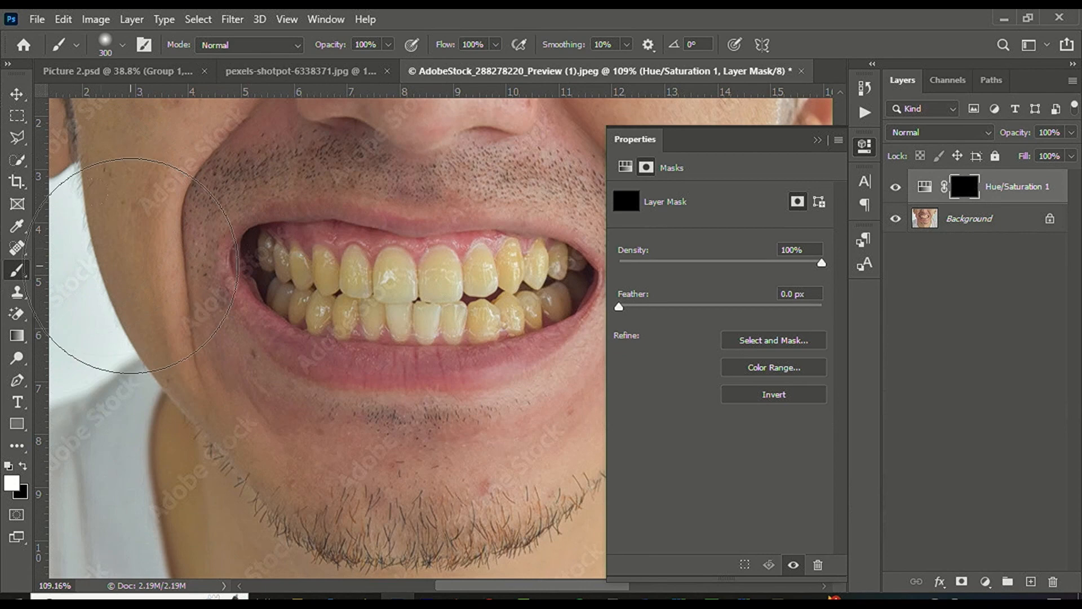
scroll(507, 372, up, 3)
key(bracketleft)
key(bracketleft)
key(bracketleft)
key(bracketleft)
key(bracketleft)
key(bracketleft)
key(bracketleft)
key(bracketleft)
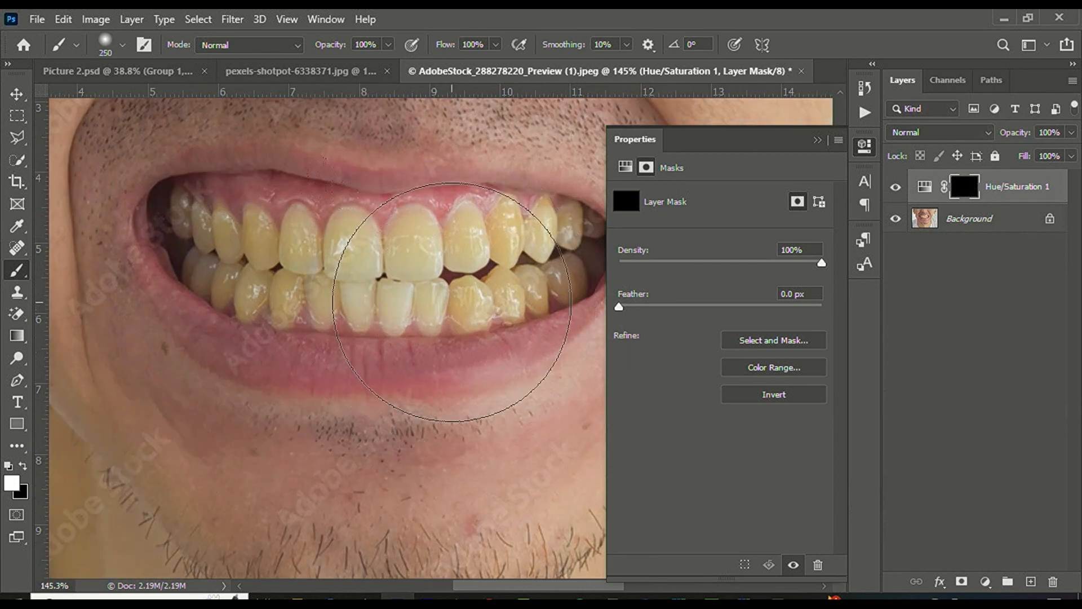
scroll(417, 265, up, 9)
scroll(401, 282, down, 6)
scroll(403, 264, up, 5)
key(bracketleft)
drag(403, 257, 404, 232)
mouse_move(403, 335)
mouse_down()
mouse_move(410, 349)
mouse_move(389, 352)
mouse_move(364, 381)
mouse_move(259, 304)
mouse_move(241, 223)
mouse_up()
Paint white on the mask over the upper and lower teeth from the centre to the left corner of the mouth
scroll(389, 348, down, 3)
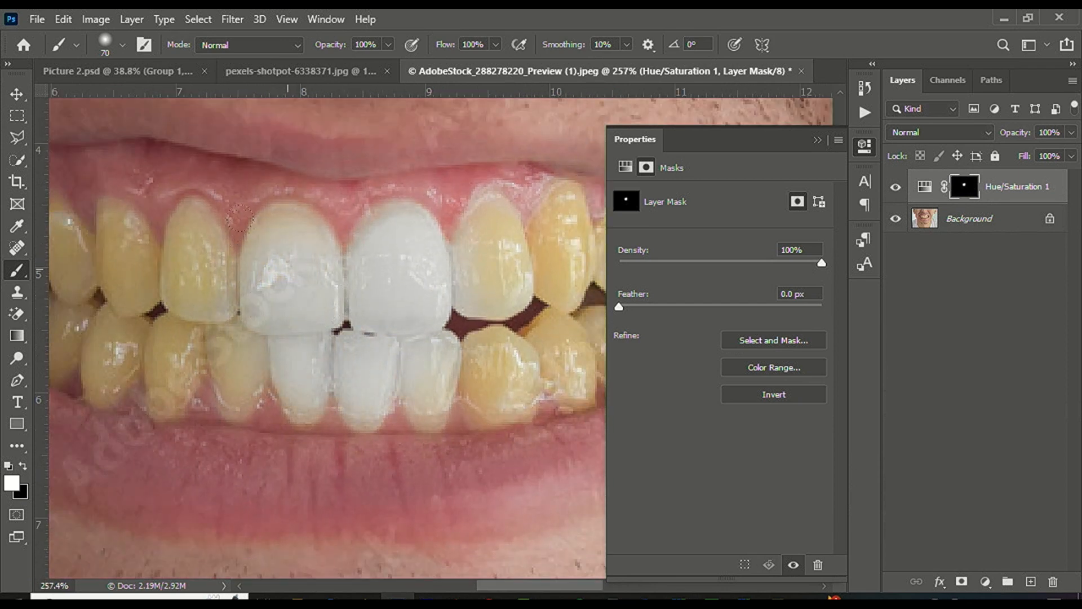
scroll(402, 304, down, 3)
scroll(293, 338, up, 3)
mouse_move(273, 338)
mouse_down()
mouse_move(178, 223)
mouse_move(133, 219)
mouse_up()
scroll(466, 352, down, 3)
mouse_move(273, 366)
mouse_down()
mouse_move(142, 272)
mouse_move(111, 215)
mouse_up()
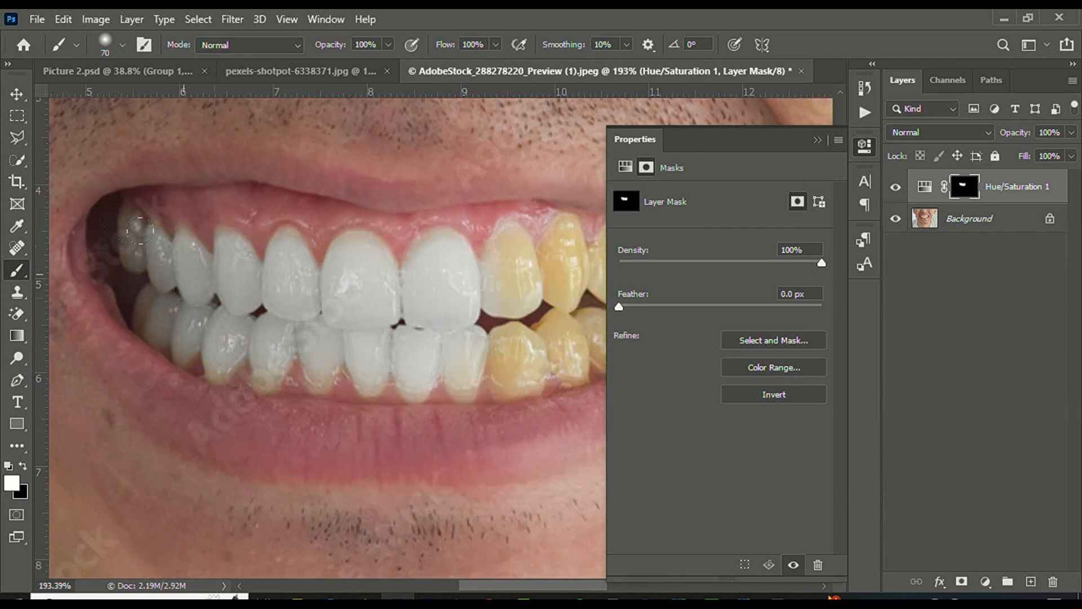
Paint white on the mask over the remaining yellow teeth toward the right corner of the mouth
scroll(240, 356, down, 2)
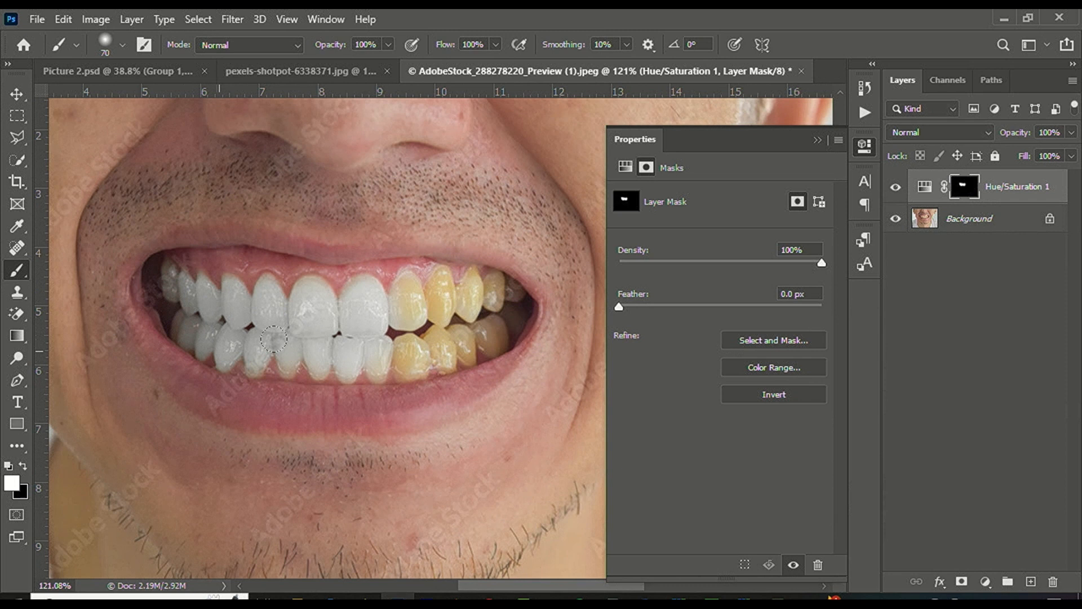
mouse_move(373, 337)
mouse_down()
mouse_move(451, 325)
mouse_move(398, 351)
mouse_move(291, 353)
mouse_move(528, 312)
mouse_move(398, 313)
mouse_move(522, 269)
mouse_up()
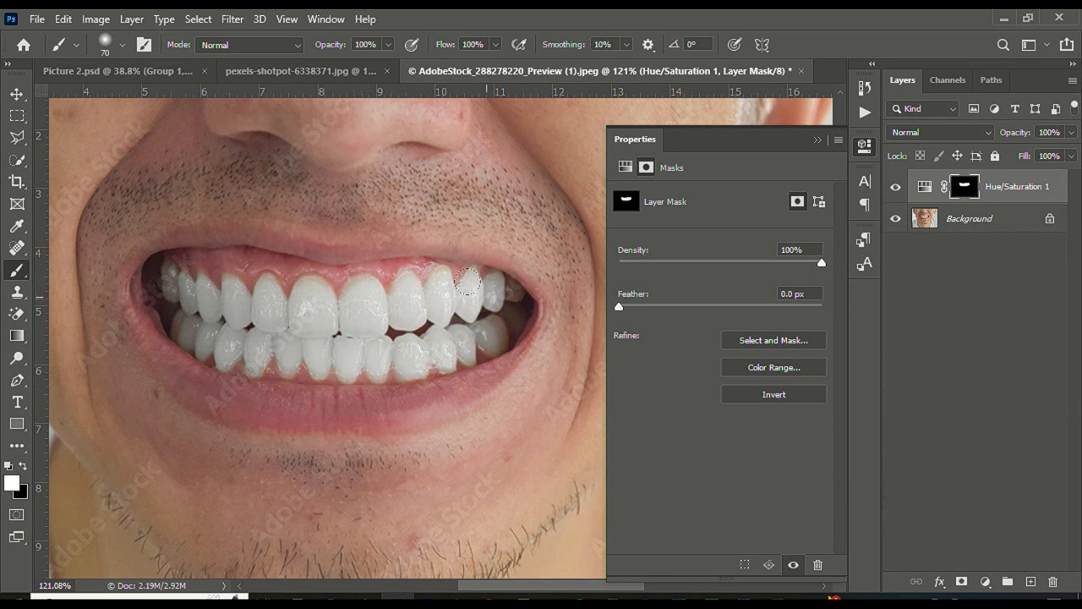
scroll(490, 352, down, 2)
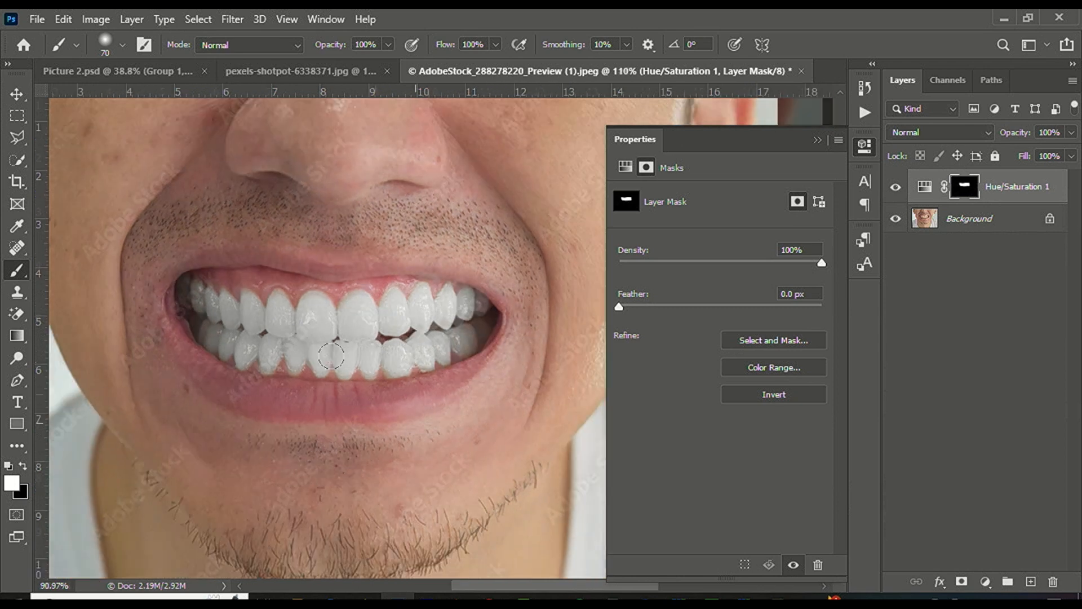
scroll(488, 290, up, 1)
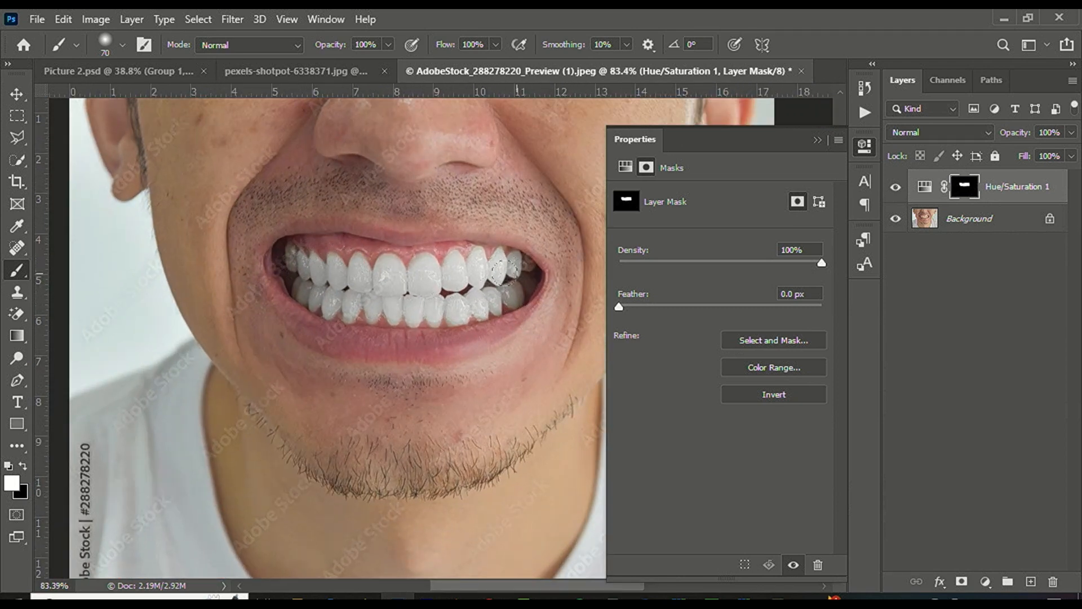
Switch to the Move tool and collapse the Properties panel to inspect the whitened teeth
click(17, 93)
scroll(568, 290, down, 2)
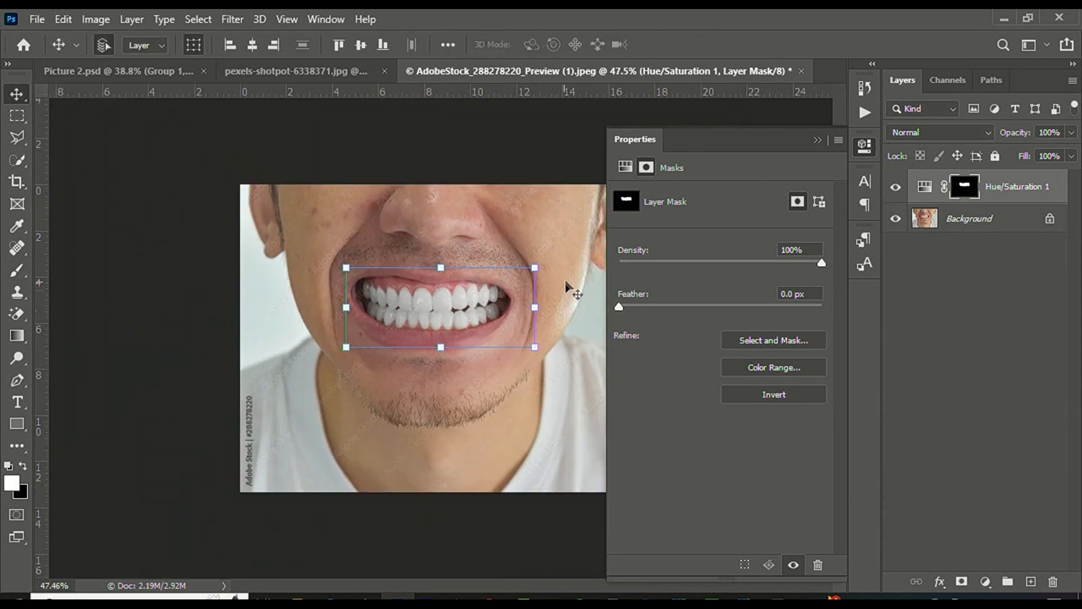
click(817, 140)
scroll(623, 186, up, 2)
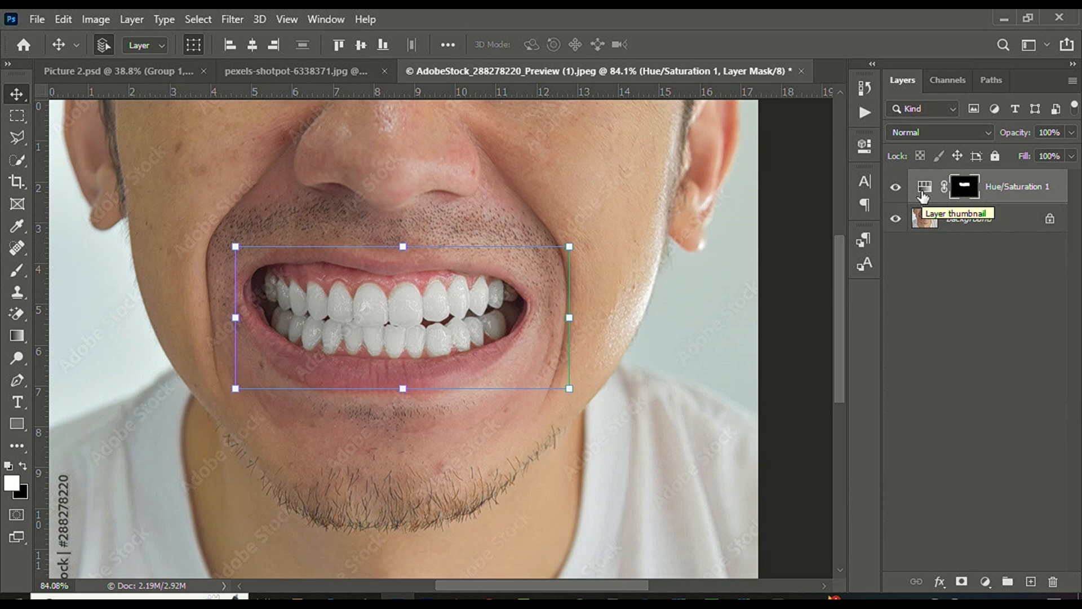
key(Delete)
scroll(609, 276, down, 2)
scroll(505, 309, up, 1)
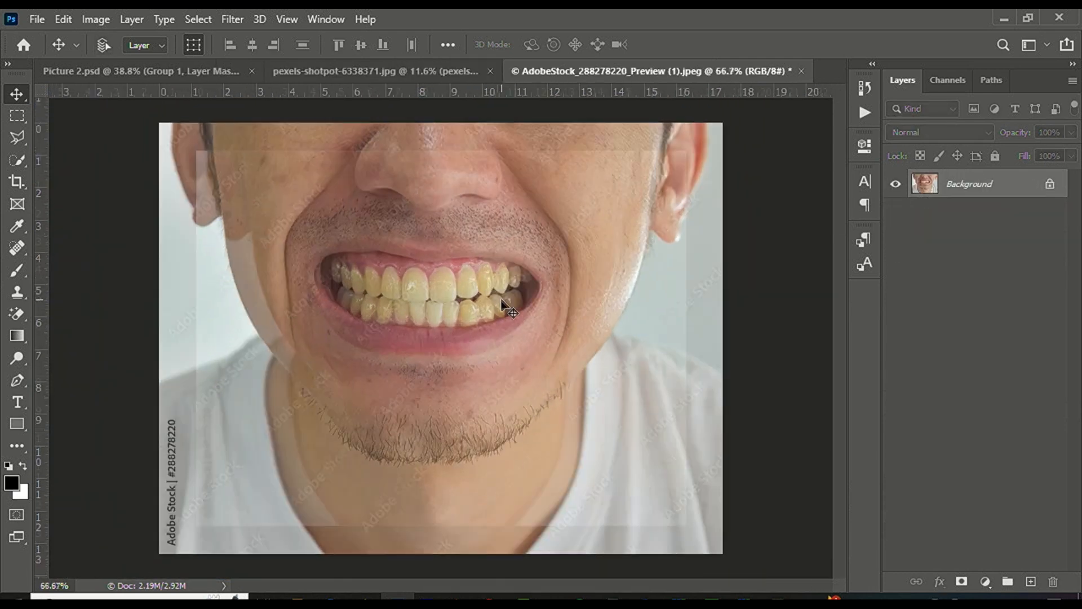
key(ctrl+shift+s)
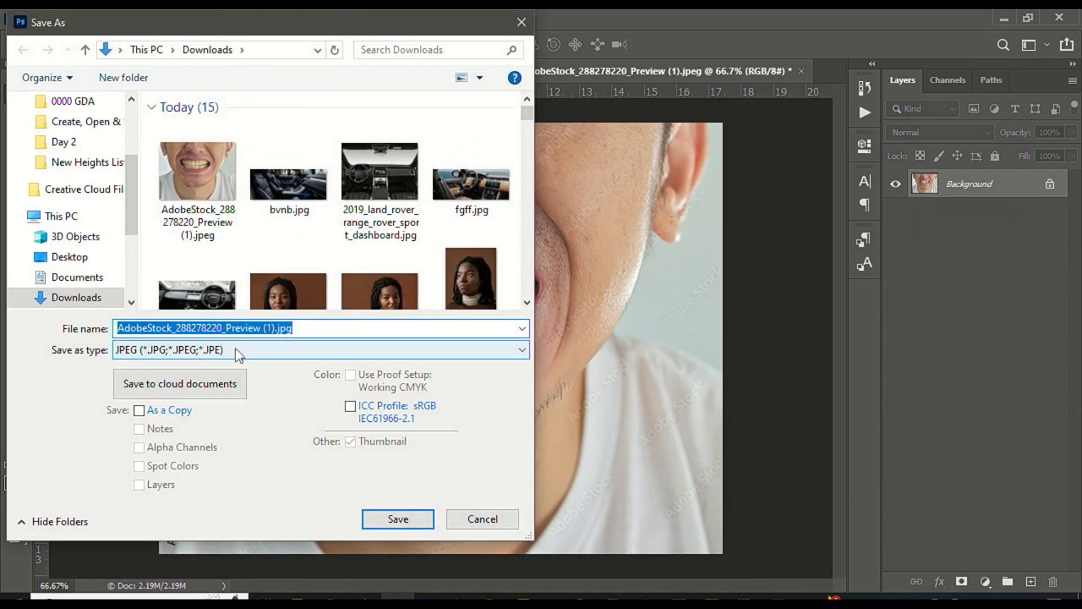
click(241, 349)
click(496, 533)
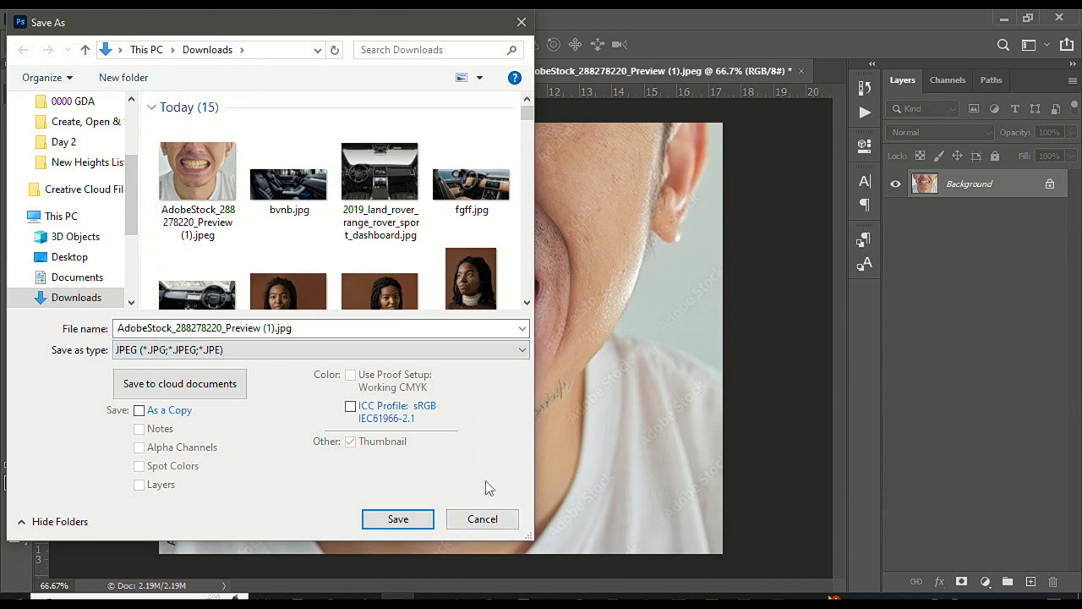
click(500, 521)
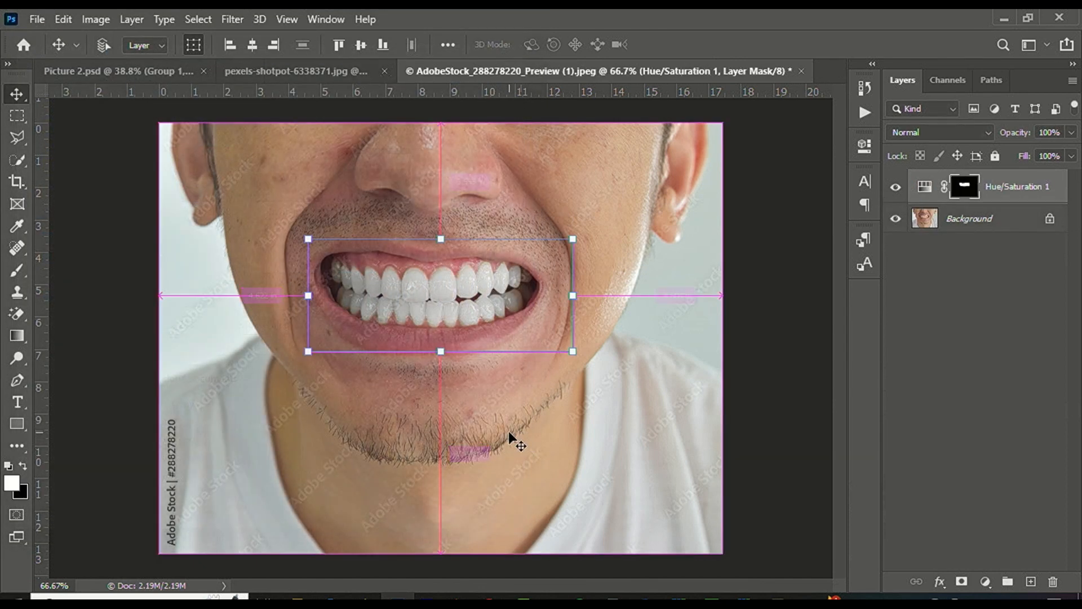
key(Return)
key(s)
key(v)
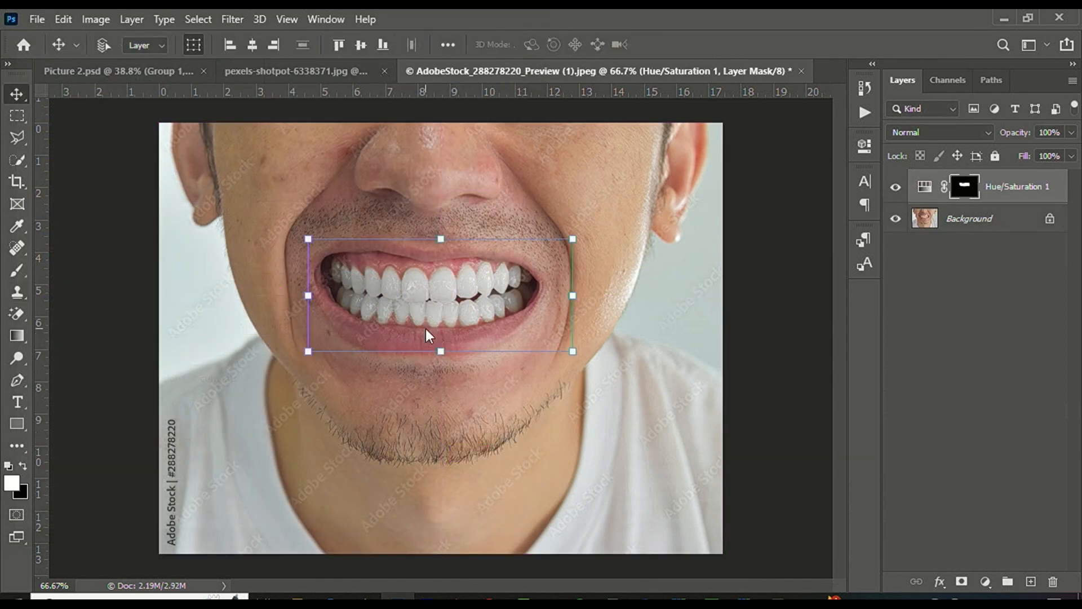
Save the whitened portrait as a JPEG copy named "Teeth white" in Downloads at maximum quality 12
key(ctrl+shift+s)
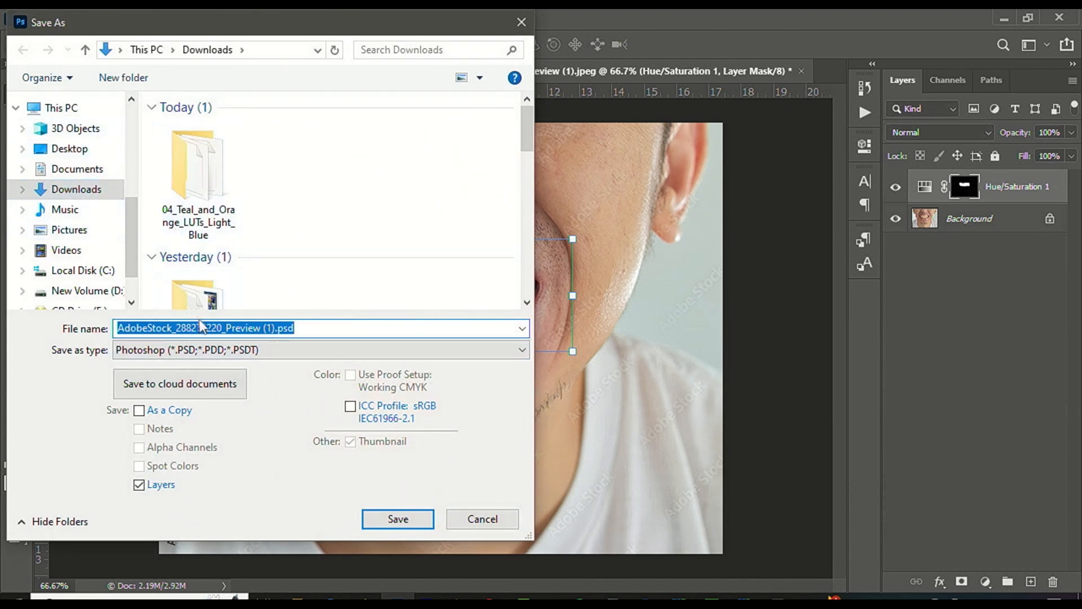
click(213, 351)
click(186, 181)
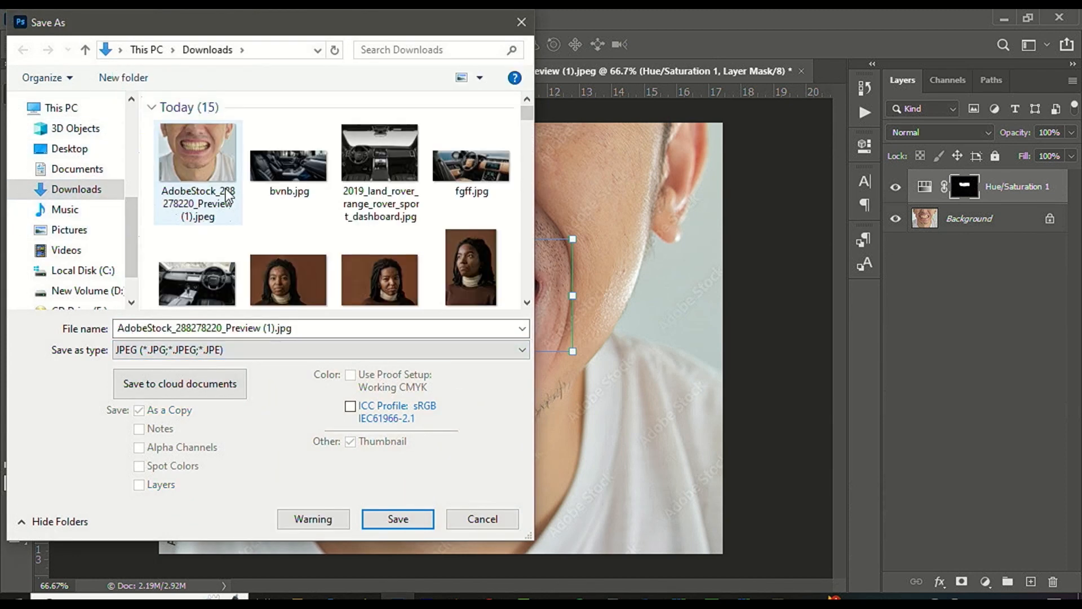
drag(117, 328, 310, 329)
text(Teeth white)
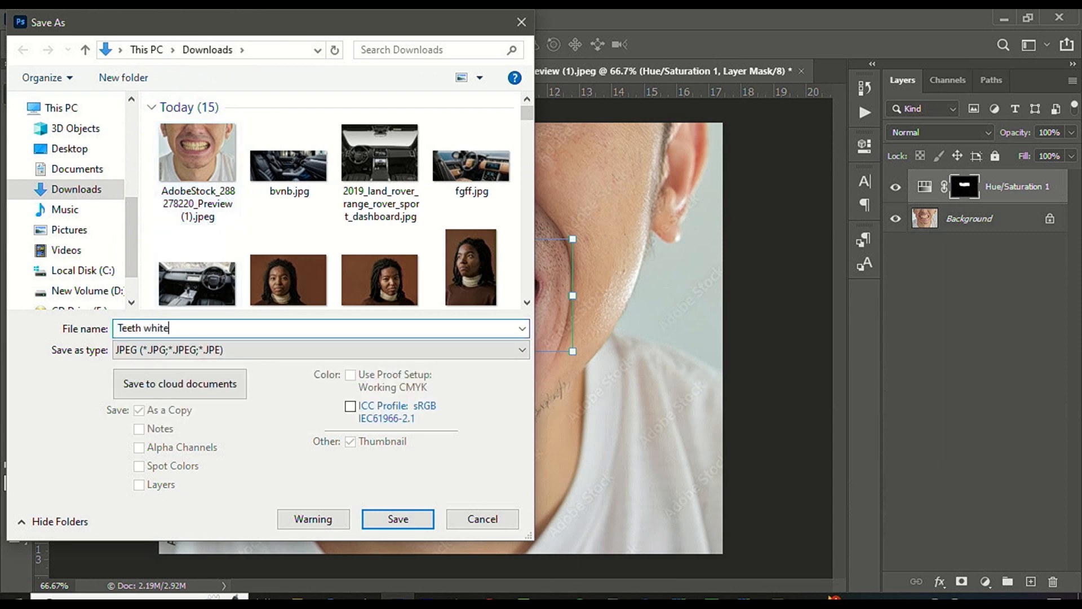
key(Return)
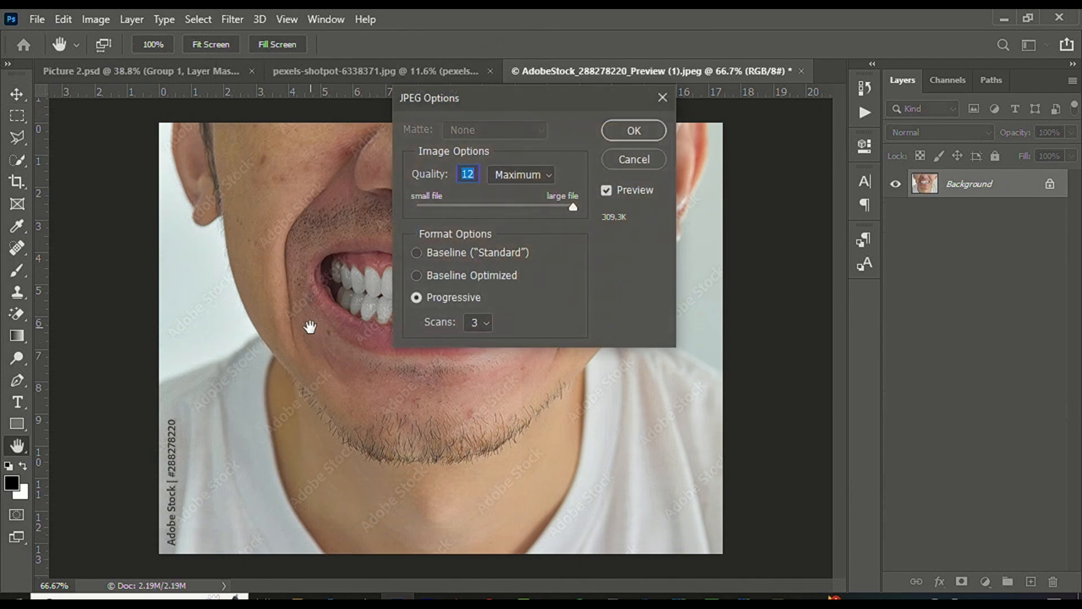
key(Return)
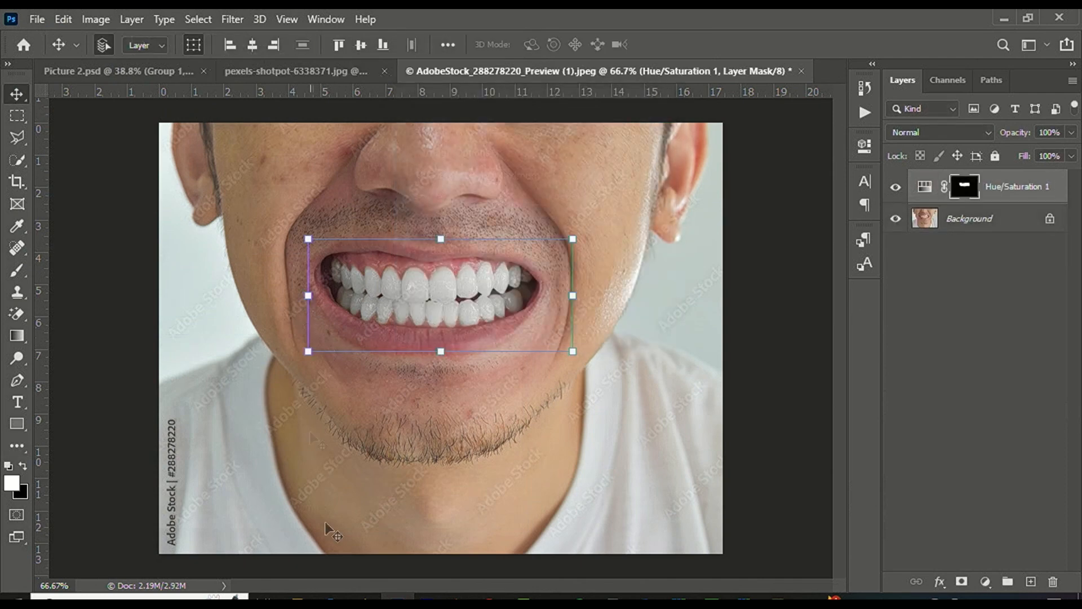
Switch to File Explorer and look through the image files in the Downloads and 0000 GDA folders
click(330, 597)
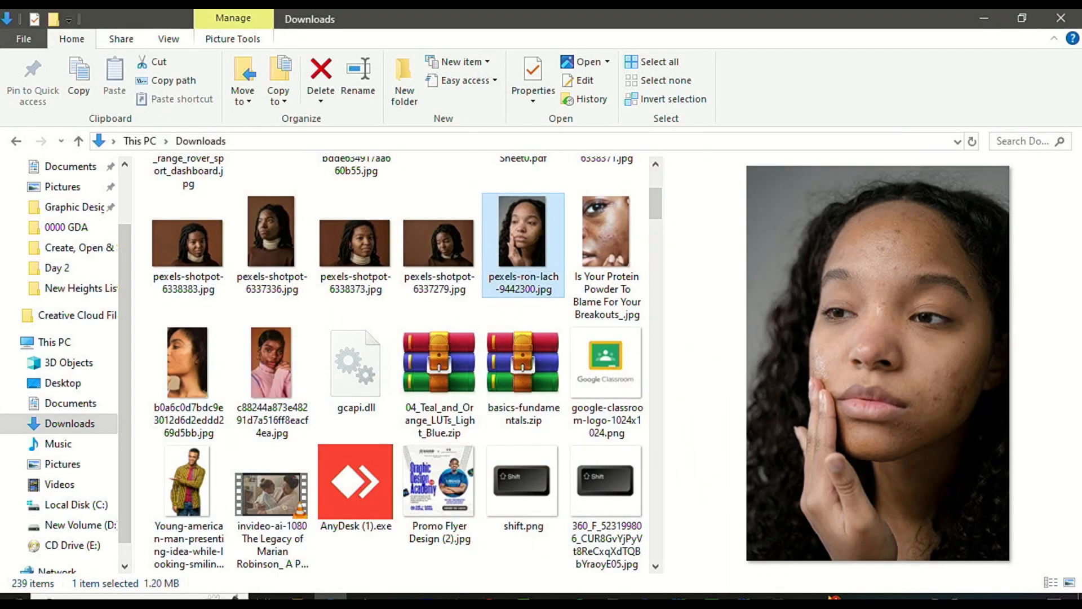
scroll(327, 318, up, 3)
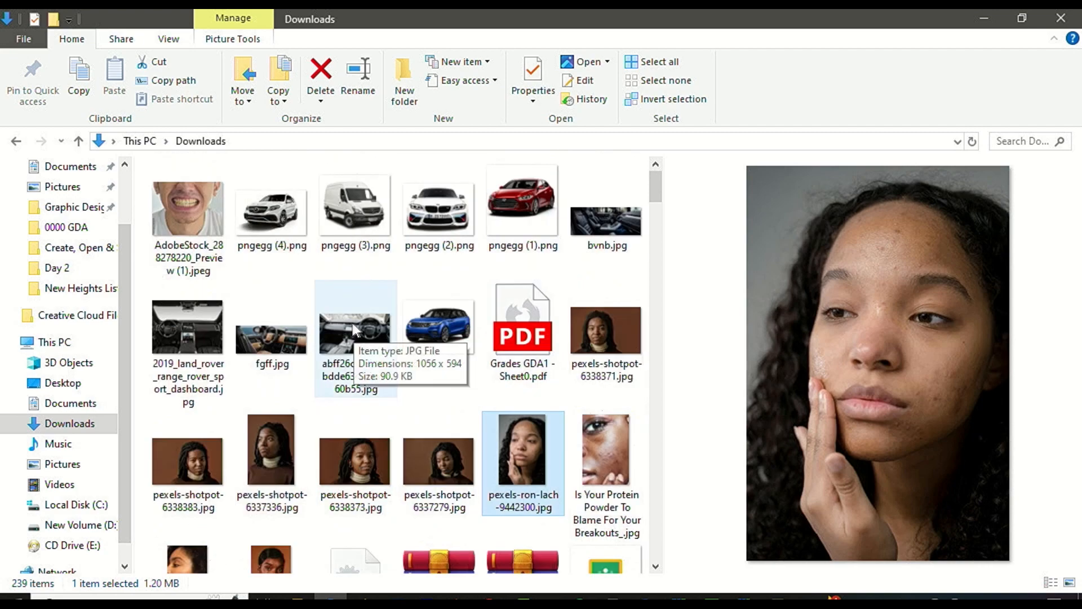
scroll(310, 320, down, 20)
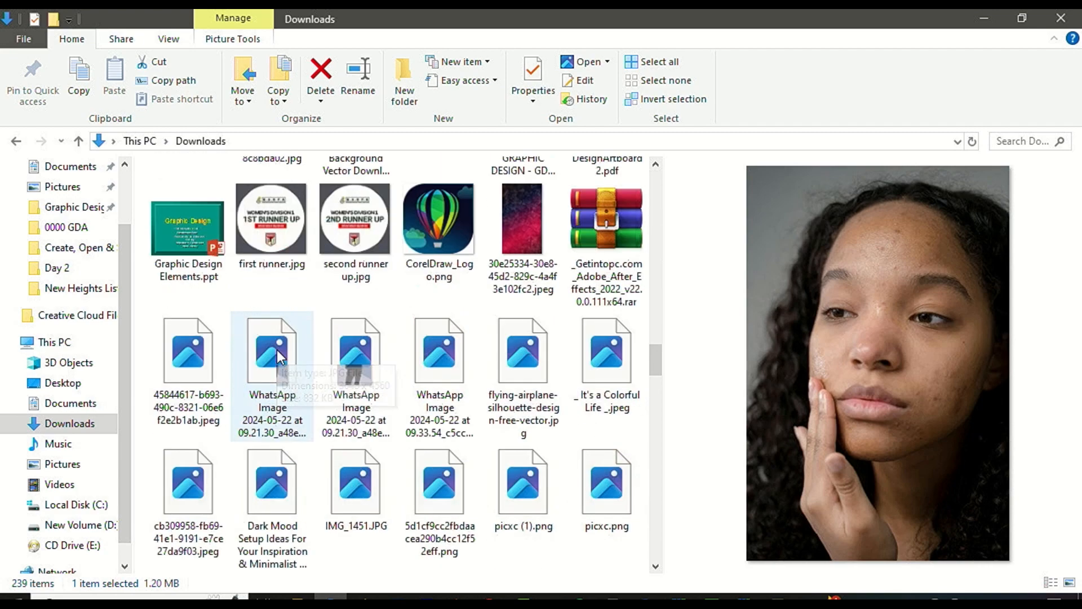
scroll(291, 357, up, 15)
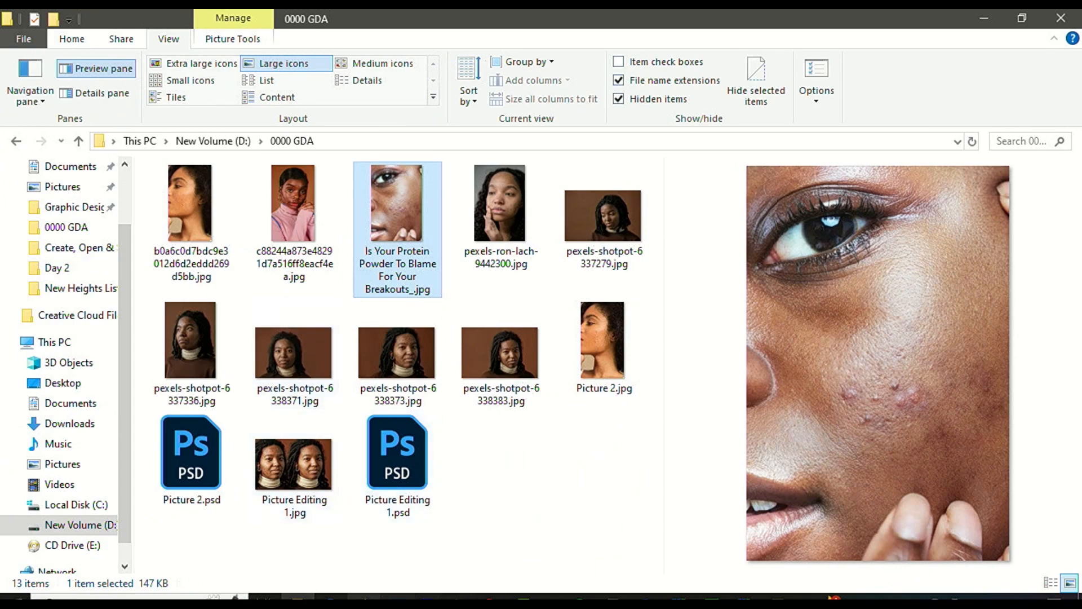
Switch to Photoshop and save the pexels-shotpot-6338371 document as the Photoshop file "Edited picture background" in the 0000 GDA folder
click(398, 596)
scroll(355, 275, down, 4)
click(320, 76)
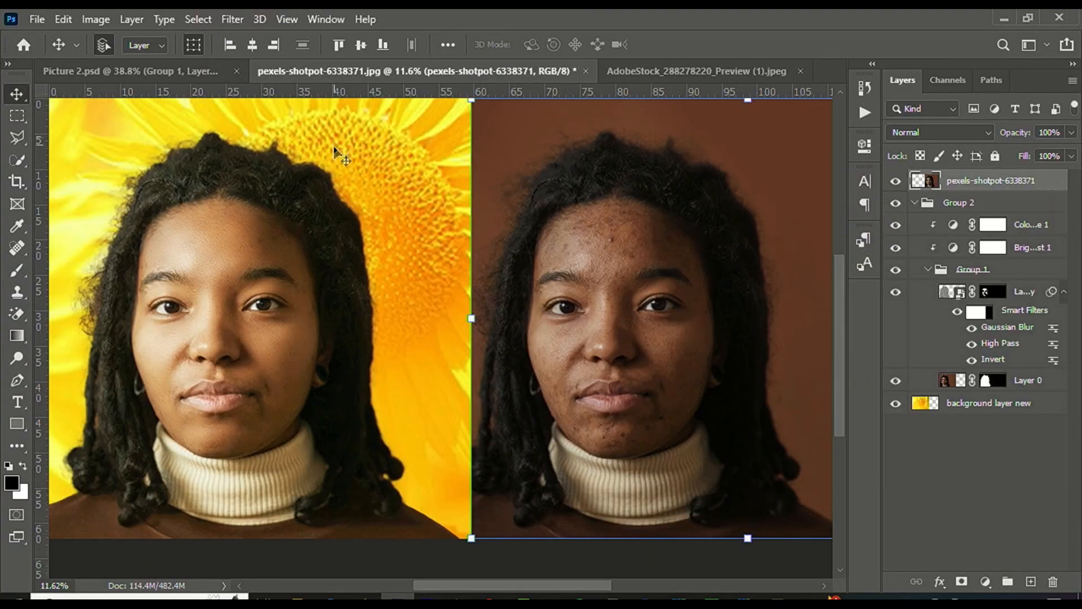
scroll(454, 310, down, 3)
key(ctrl+shift+s)
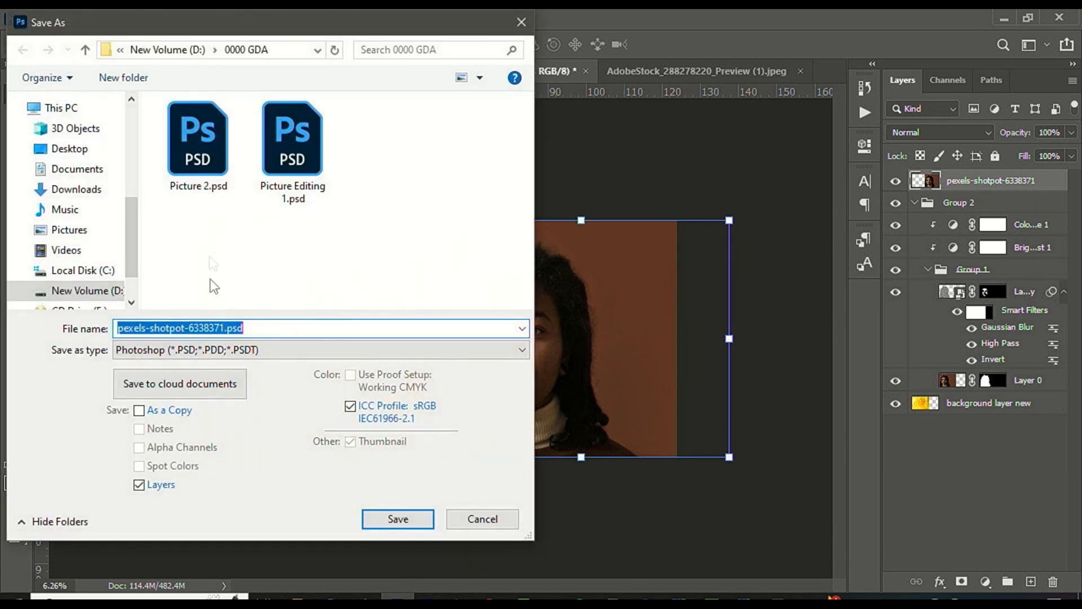
click(242, 351)
click(243, 350)
click(265, 327)
text(Edited picture background)
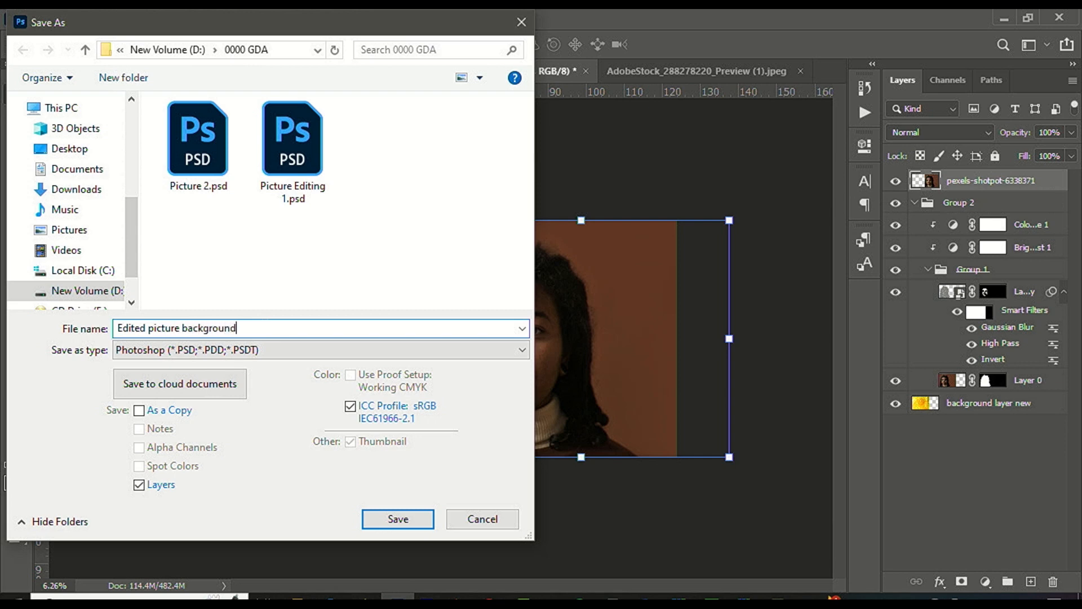
key(Return)
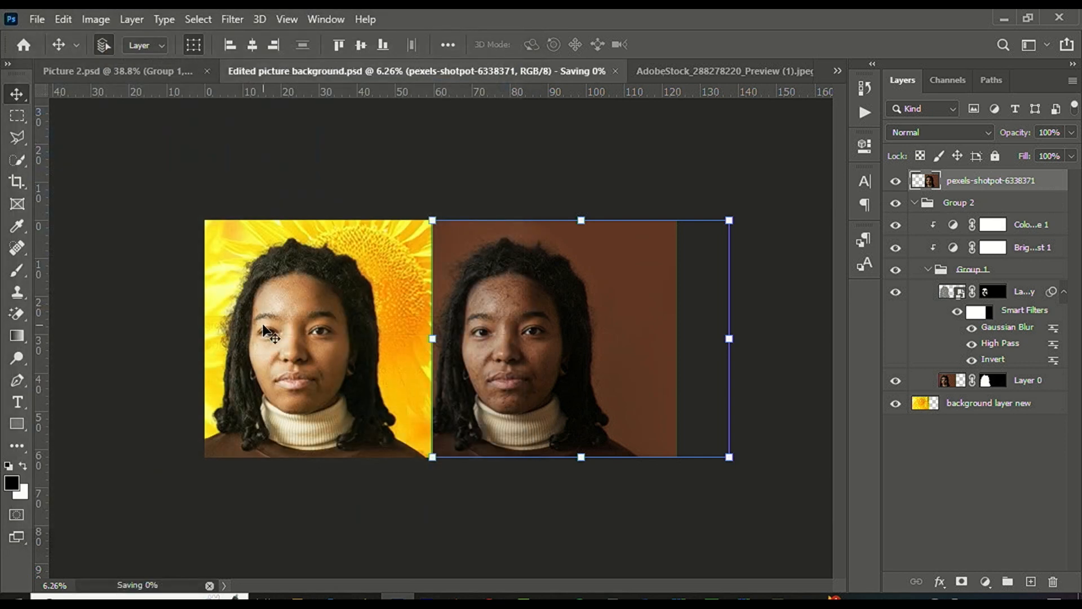
Save the sunflower-background comparison as a JPEG named "Edited picture background" in the 0000 GDA folder
scroll(267, 332, down, 2)
scroll(370, 345, up, 3)
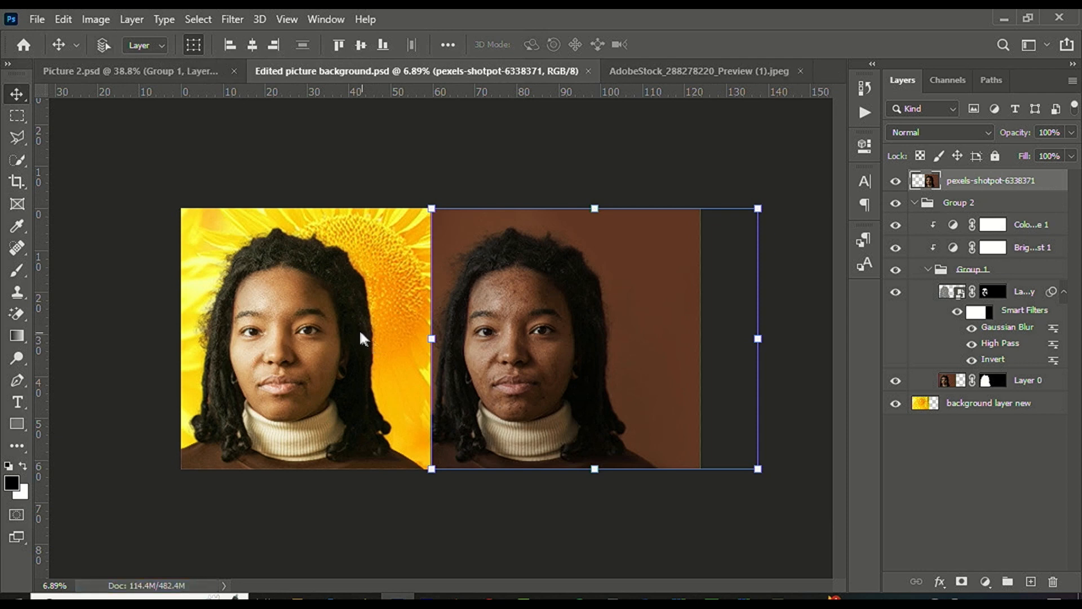
key(ctrl+shift+s)
click(323, 350)
click(266, 178)
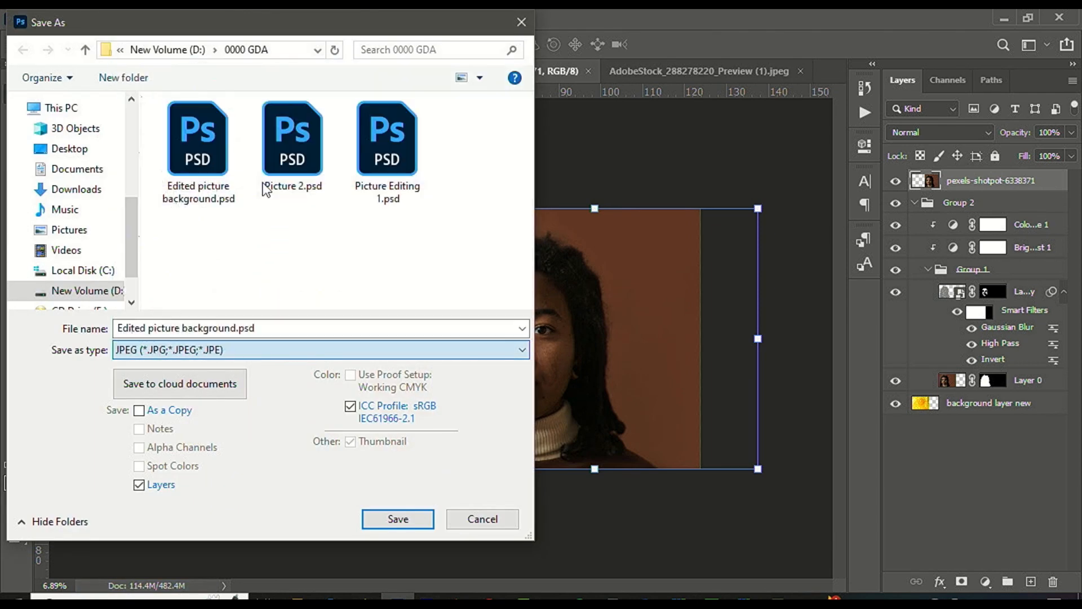
key(Escape)
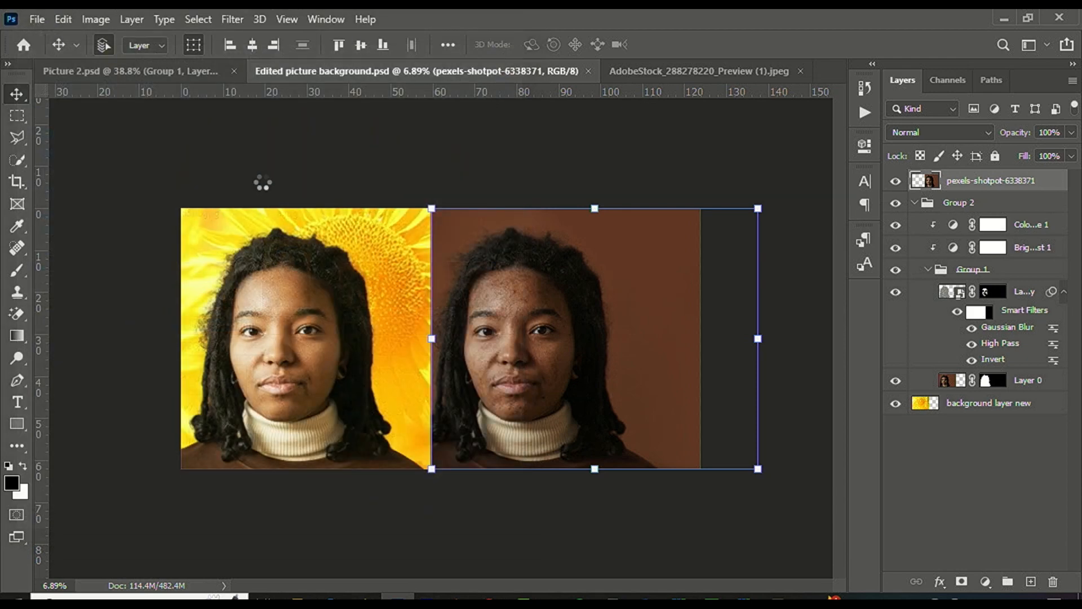
key(Return)
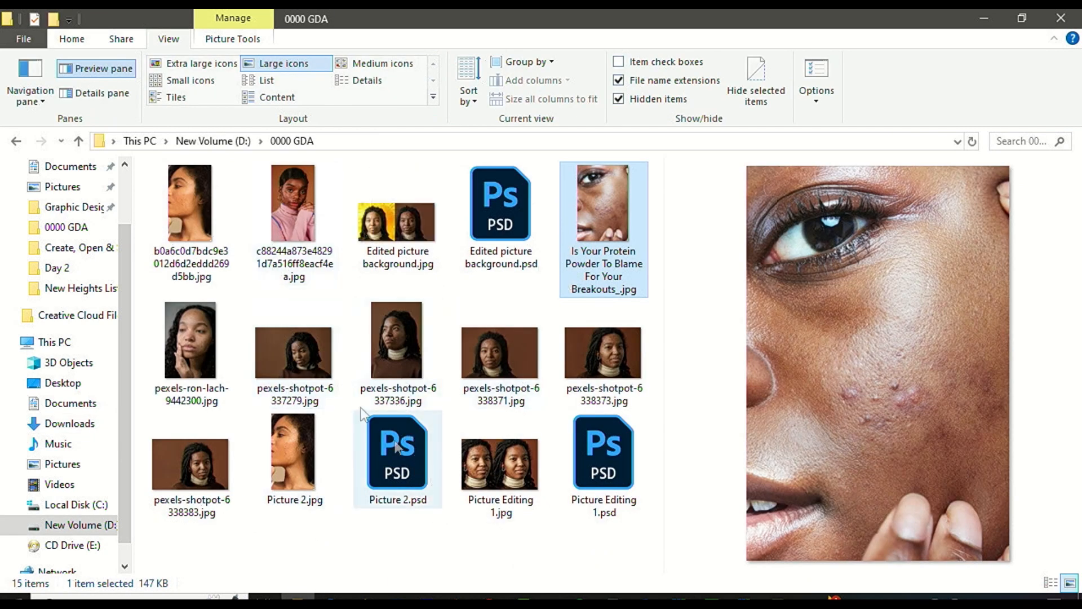
Take Edited picture background.jpg from the 0000 GDA folder to WhatsApp and send it as a file to the GDA1.0 | GDSC group
click(403, 252)
drag(407, 218, 627, 518)
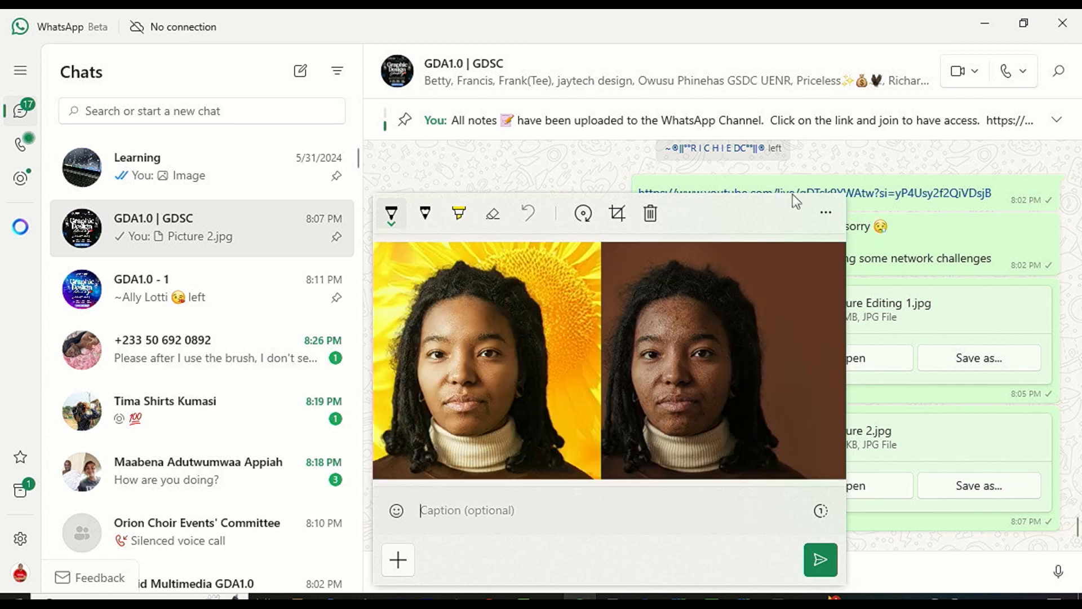
click(826, 219)
click(836, 249)
click(827, 208)
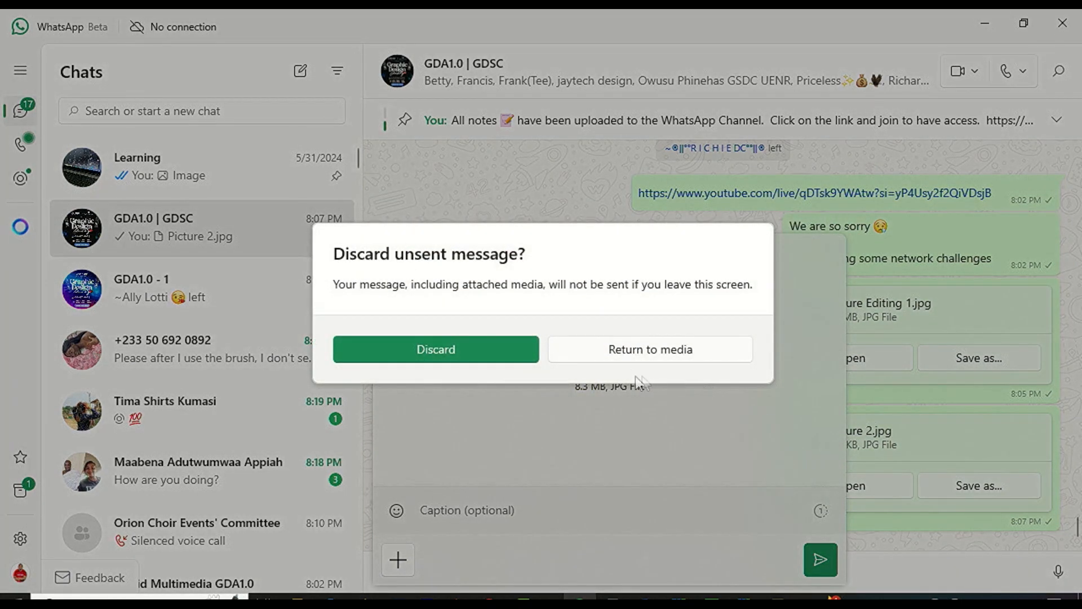
click(641, 354)
click(811, 550)
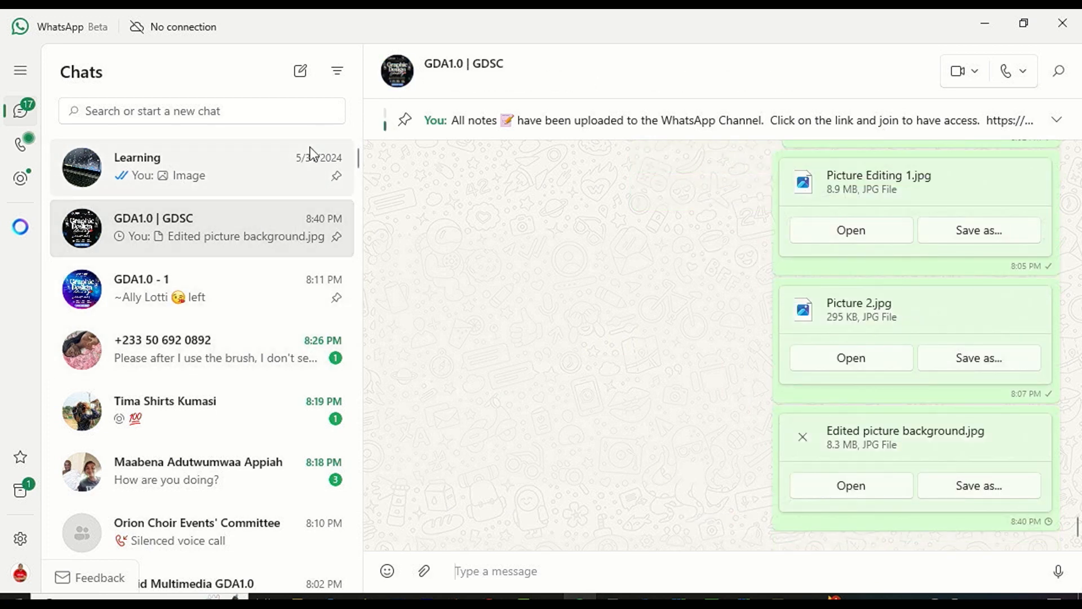
click(169, 23)
click(200, 130)
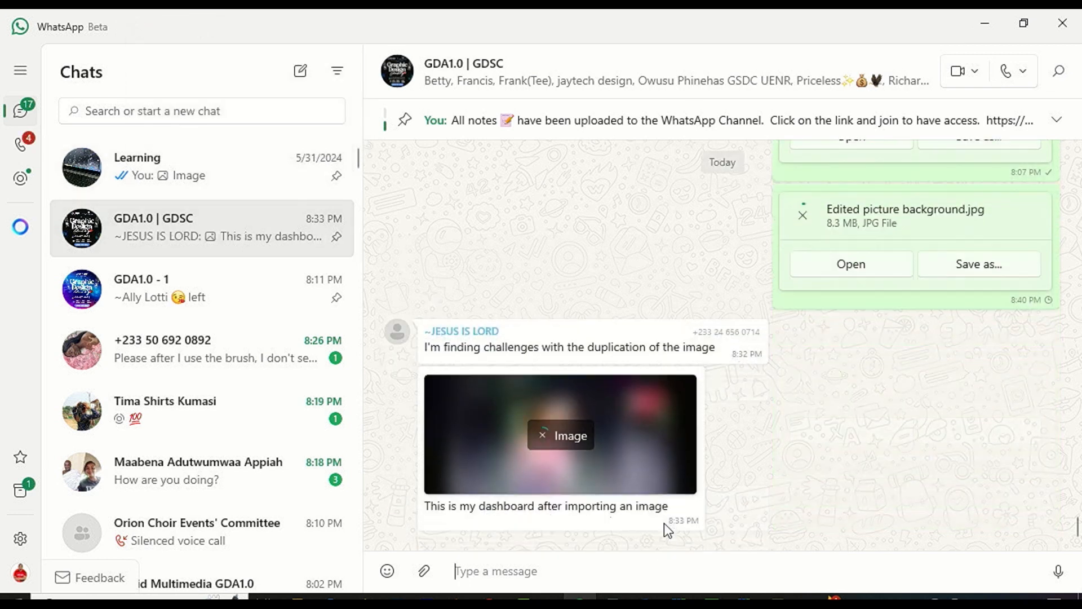